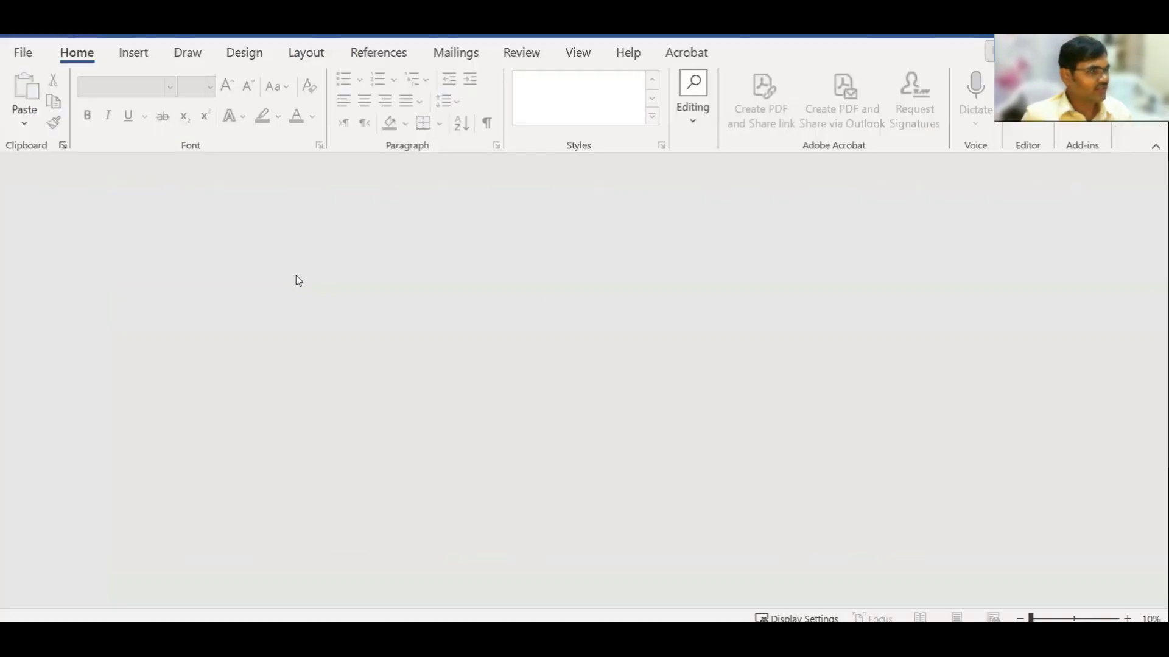
# Create a new blank document from the File start page.
pyautogui.click(23, 52)
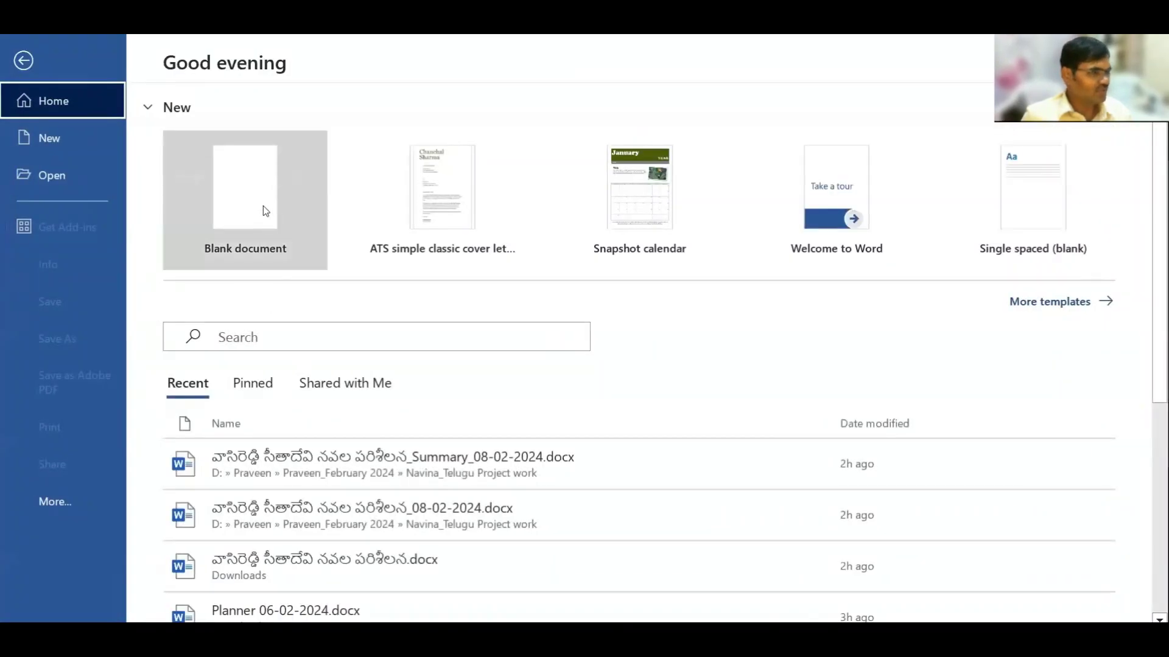
pyautogui.click(260, 204)
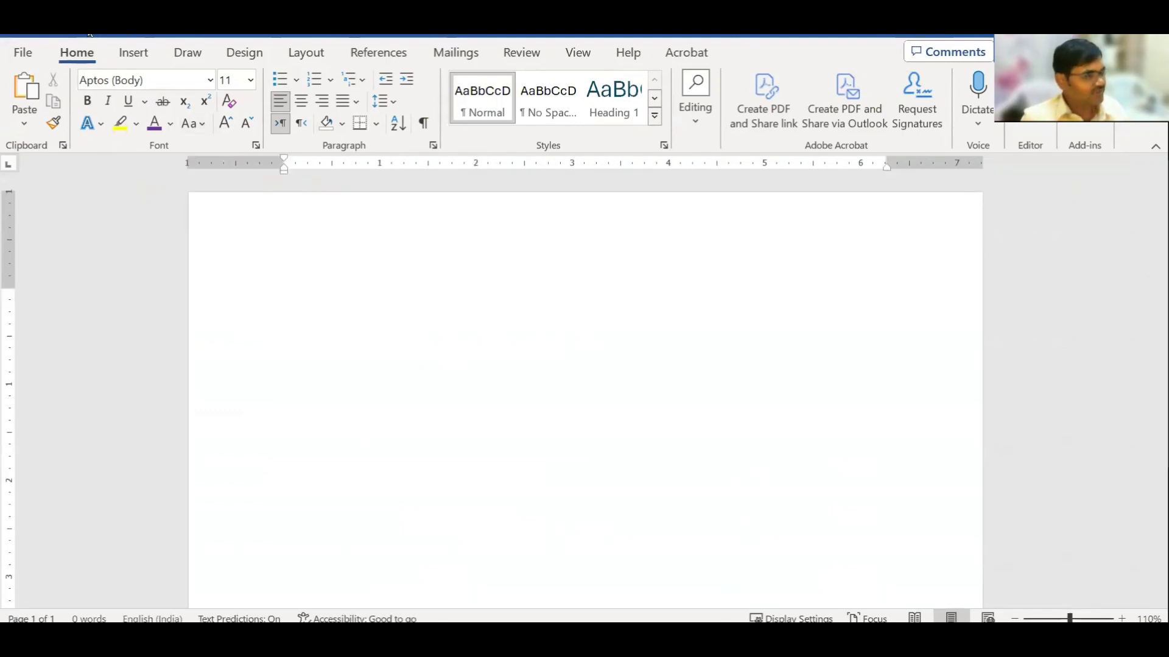
# Insert a 4-column by 3-row table and select the third and fourth top-row cells.
pyautogui.click(125, 54)
pyautogui.click(124, 118)
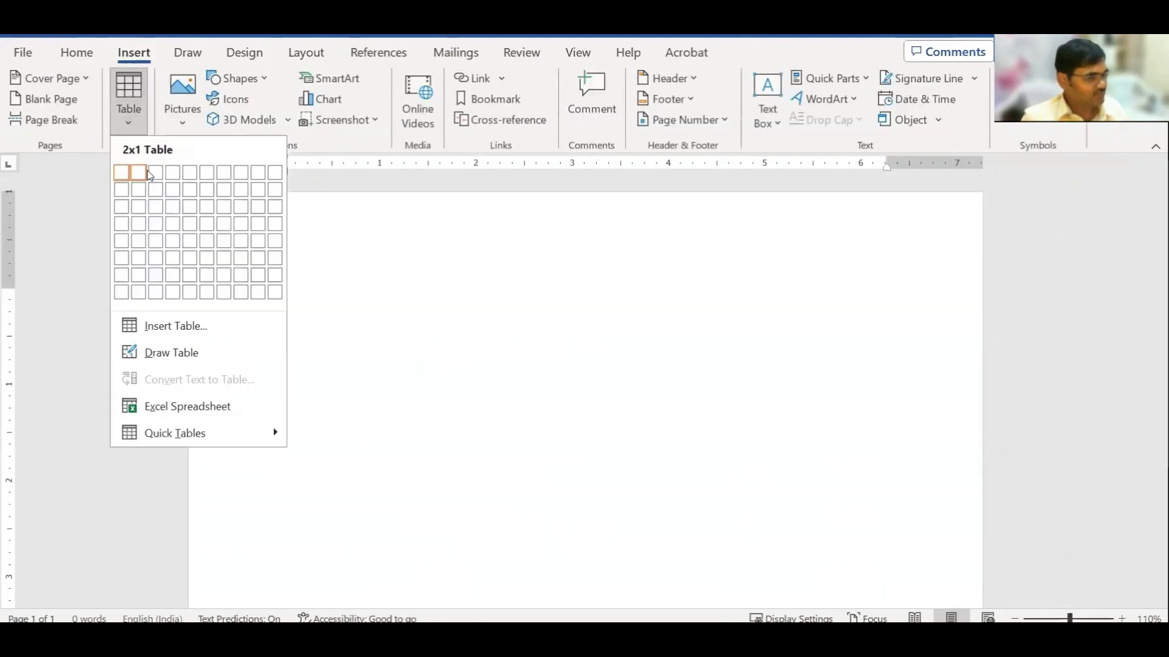
pyautogui.click(174, 208)
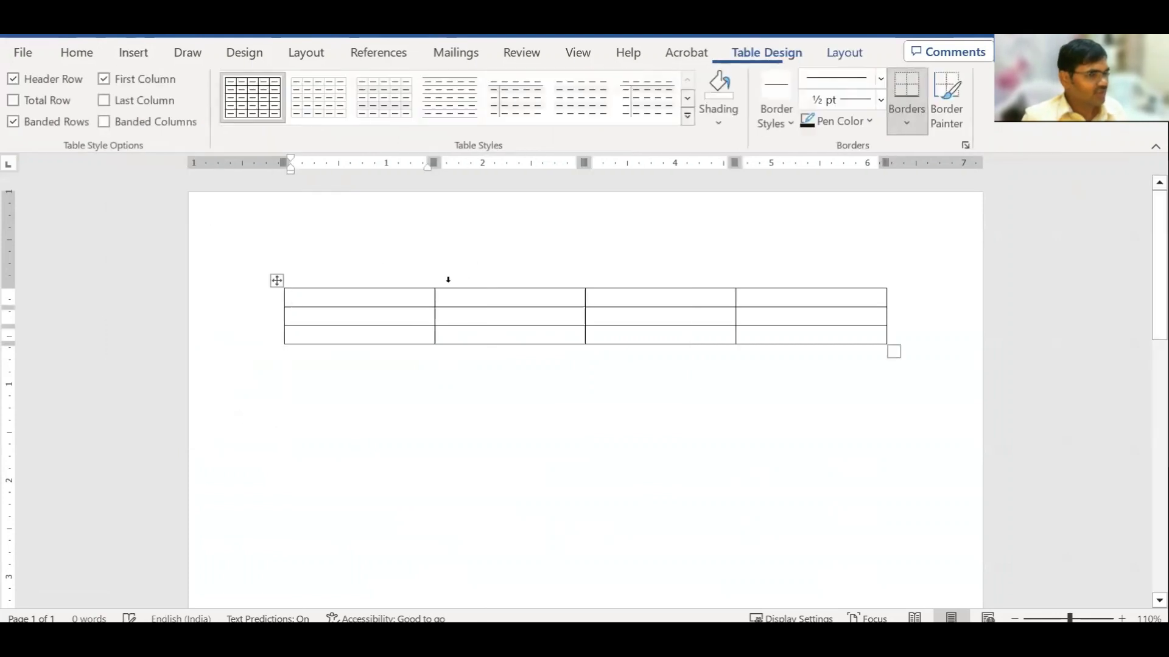
pyautogui.click(608, 297)
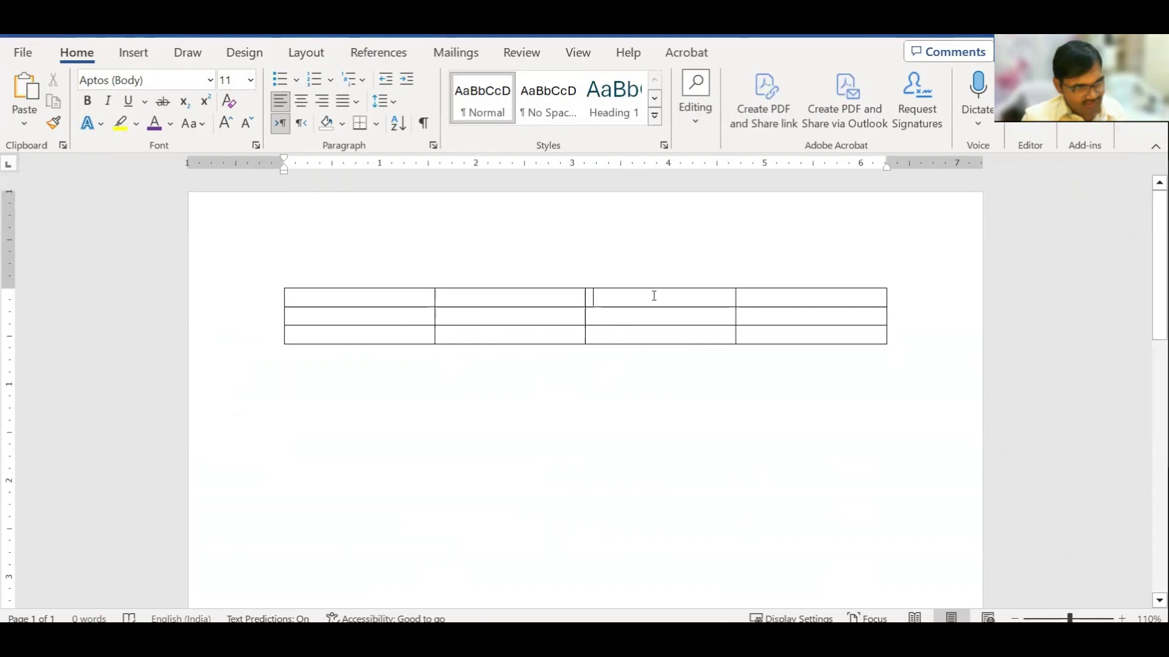
pyautogui.moveTo(718, 300)
pyautogui.mouseDown()
pyautogui.moveTo(739, 303)
pyautogui.moveTo(663, 303)
pyautogui.mouseUp()
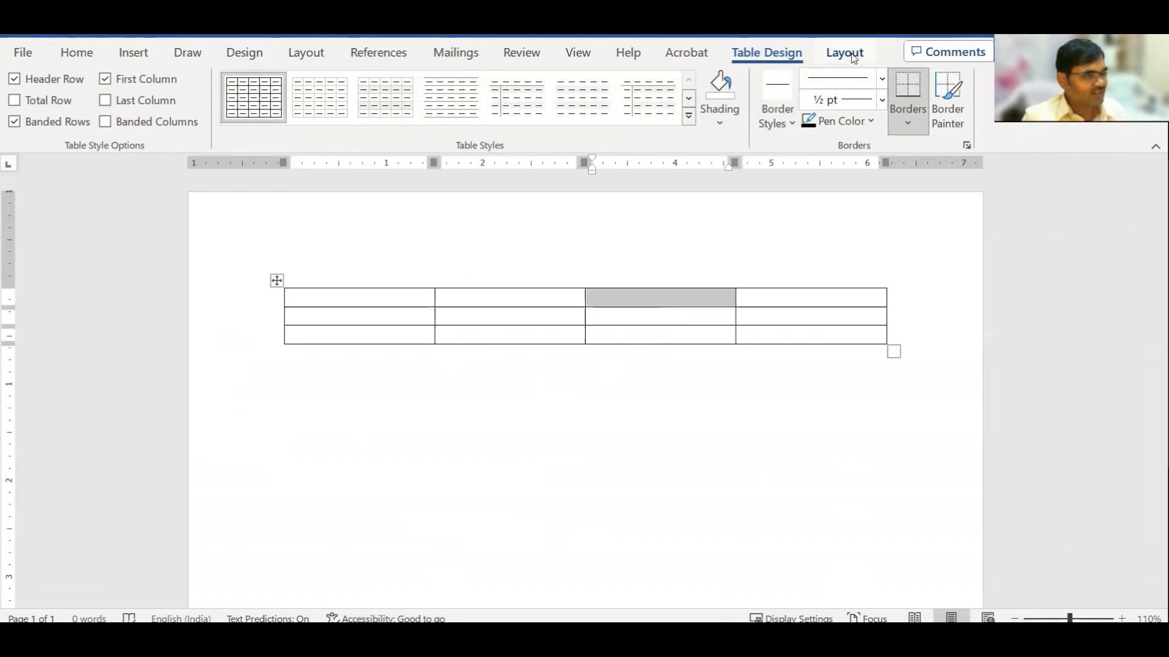
# Enter Sl. No. in the first header cell and a centred second heading, changed to Description.
pyautogui.click(362, 303)
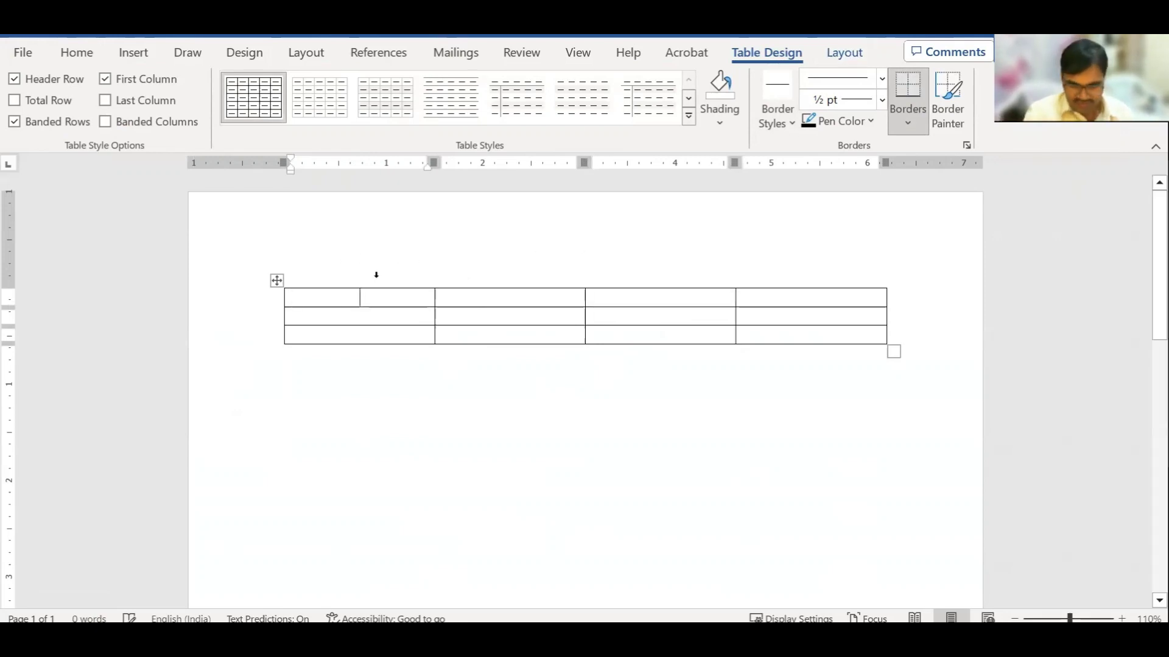
pyautogui.write('Sl. No.')
pyautogui.press('Tab')
pyautogui.write('Particulars')
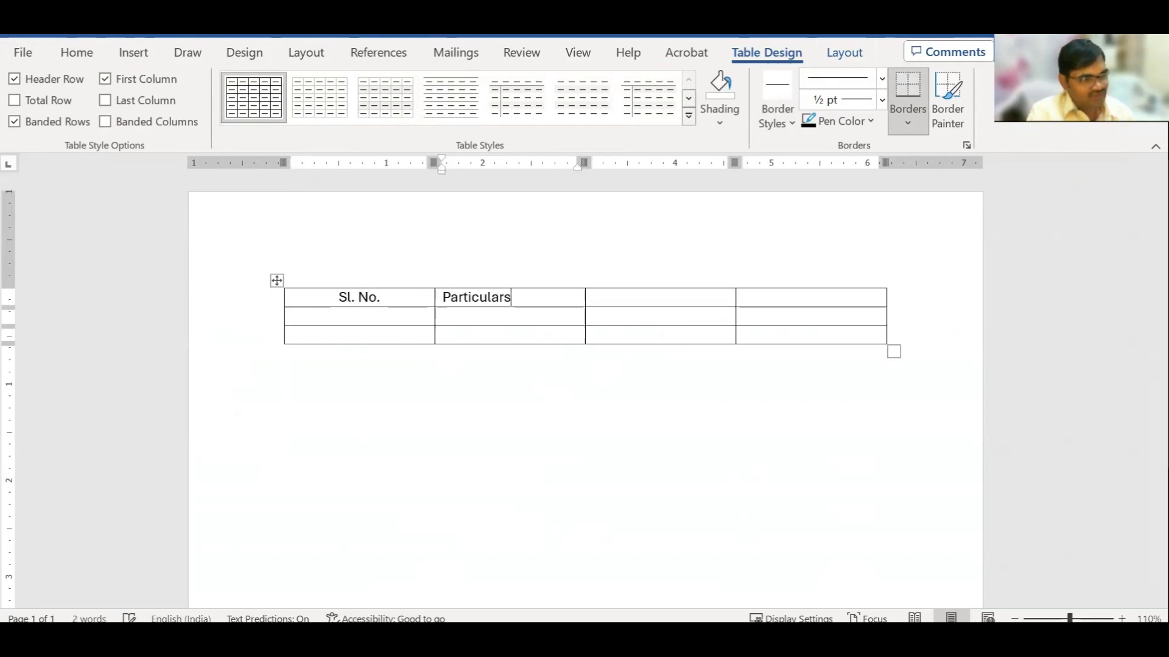
pyautogui.hotkey('shift', 'Home')
pyautogui.hotkey('ctrl', 'e')
pyautogui.press('Tab')
pyautogui.hotkey('shift', 'Tab')
pyautogui.write('Description')
pyautogui.press('Tab')
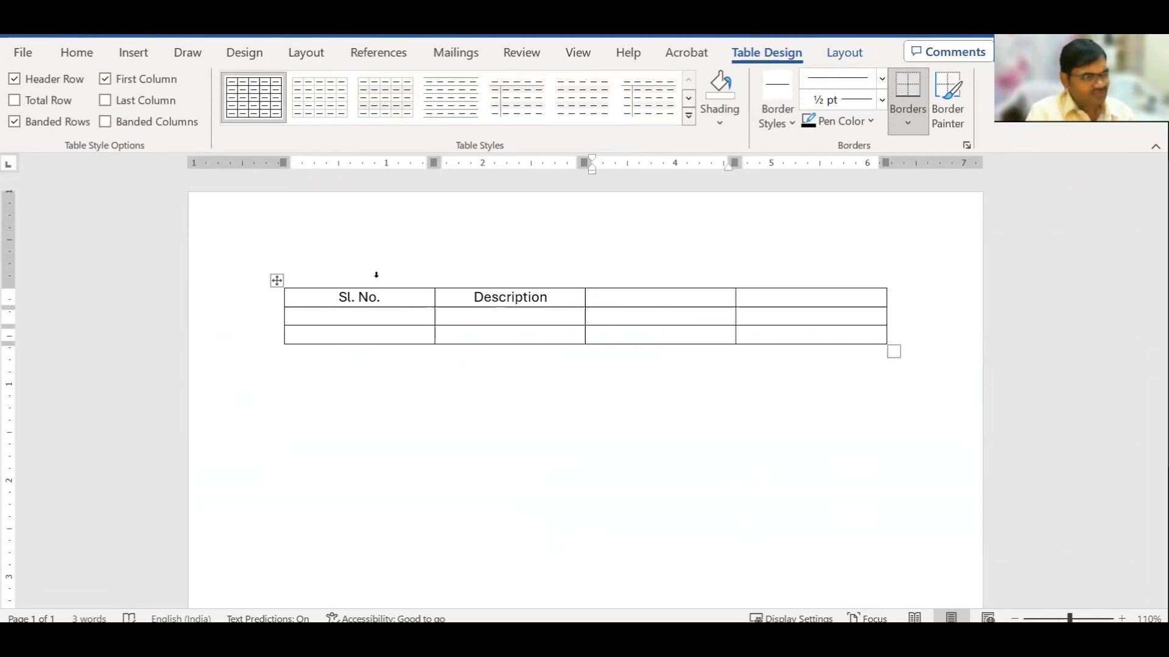
# Type Price, rename the second heading to Item, and move Price into the fourth header cell.
pyautogui.write('rice')
pyautogui.hotkey('shift', 'Tab')
pyautogui.write('tem')
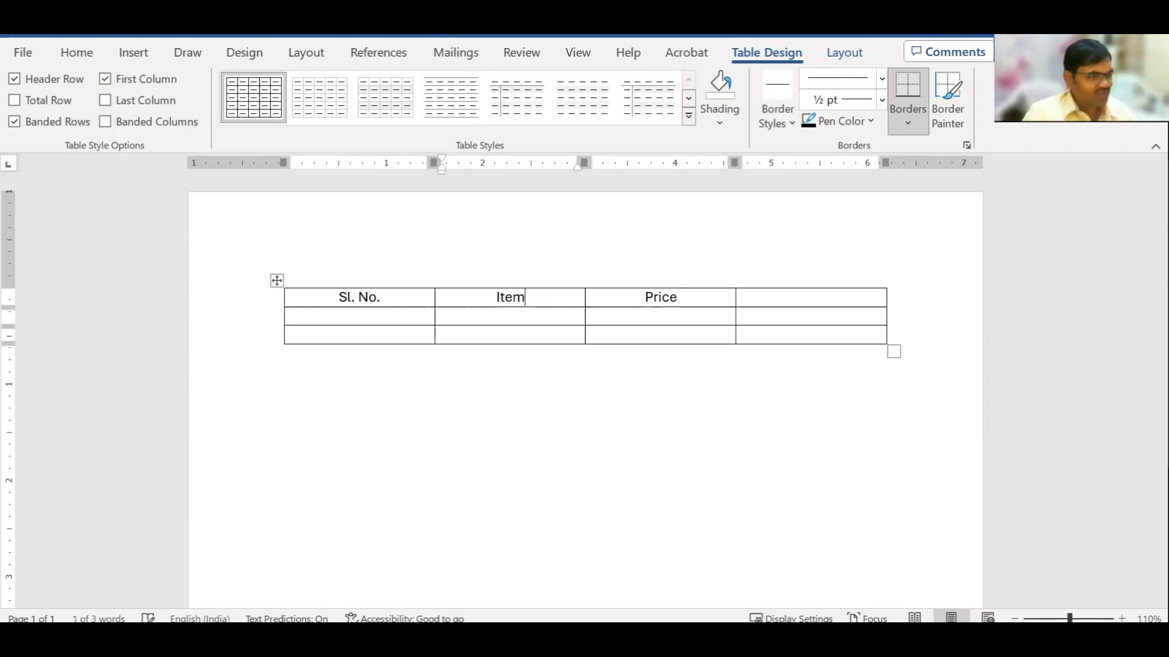
pyautogui.press('Tab')
pyautogui.press('Right')
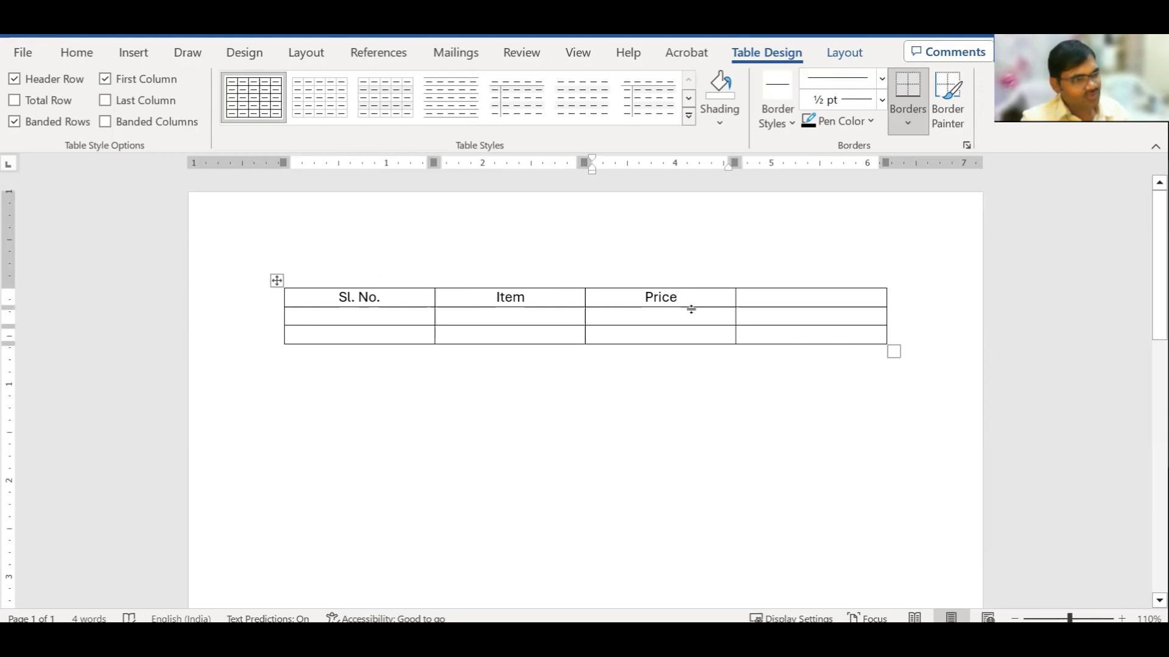
pyautogui.moveTo(694, 302); pyautogui.dragTo(618, 297)
pyautogui.hotkey('ctrl', 'x')
pyautogui.click(767, 300)
pyautogui.hotkey('ctrl', 'v')
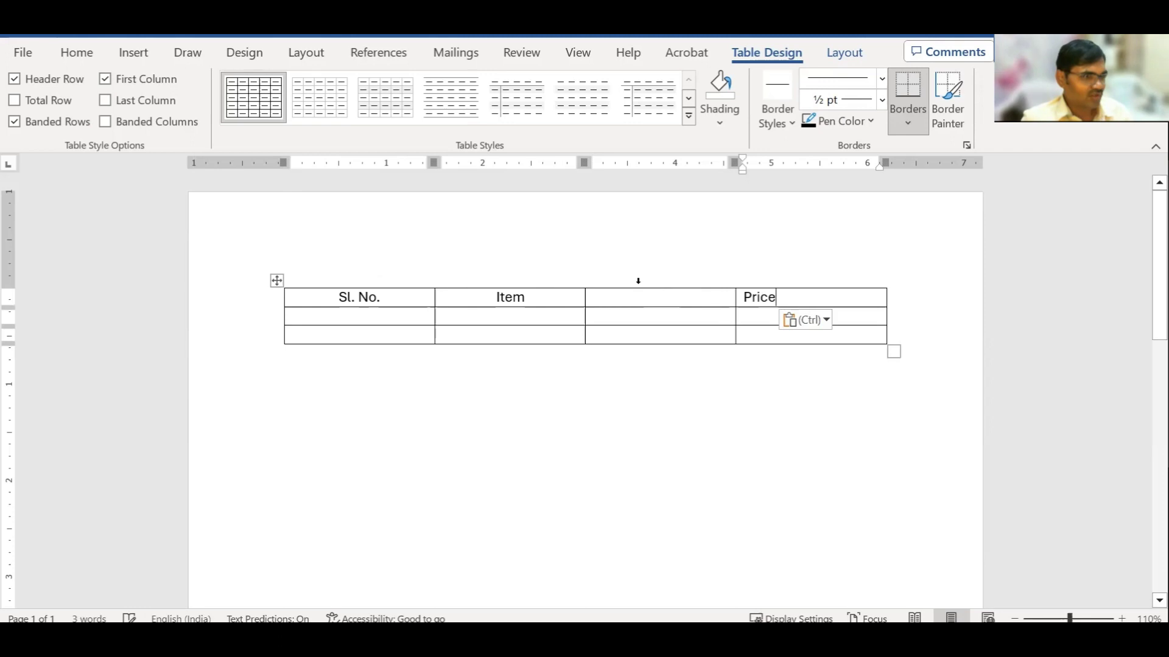
# Type Quantity in the third header cell and centre the Price heading.
pyautogui.click(659, 297)
pyautogui.write('Quanityt')
pyautogui.press('BackSpace')
pyautogui.press('BackSpace')
pyautogui.press('BackSpace')
pyautogui.write('ti')
pyautogui.press('BackSpace')
pyautogui.press('BackSpace')
pyautogui.write('tit')
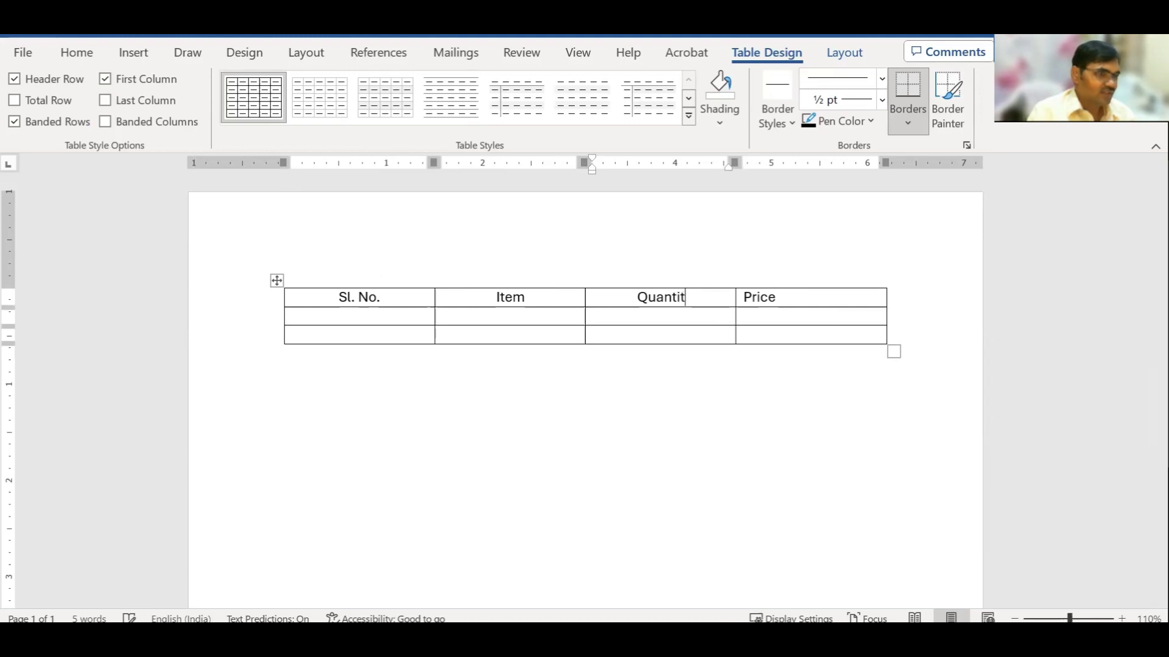
pyautogui.write('y')
pyautogui.press('Tab')
pyautogui.hotkey('ctrl', 'e')
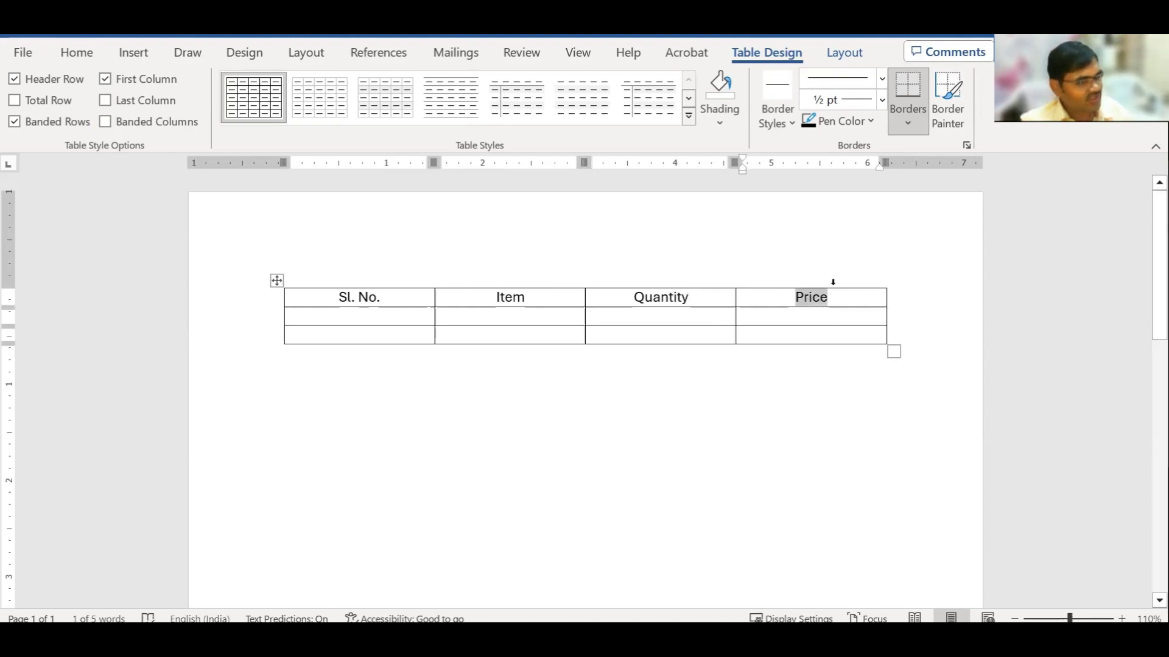
pyautogui.hotkey('ctrl', 'l')
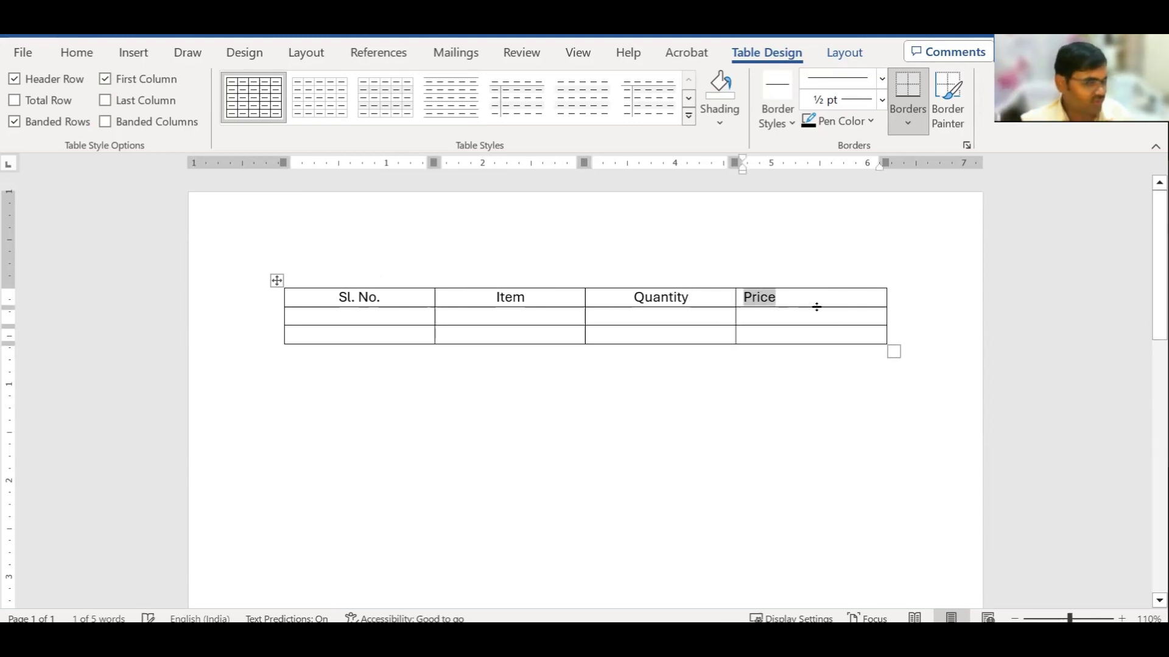
pyautogui.hotkey('ctrl', 'e')
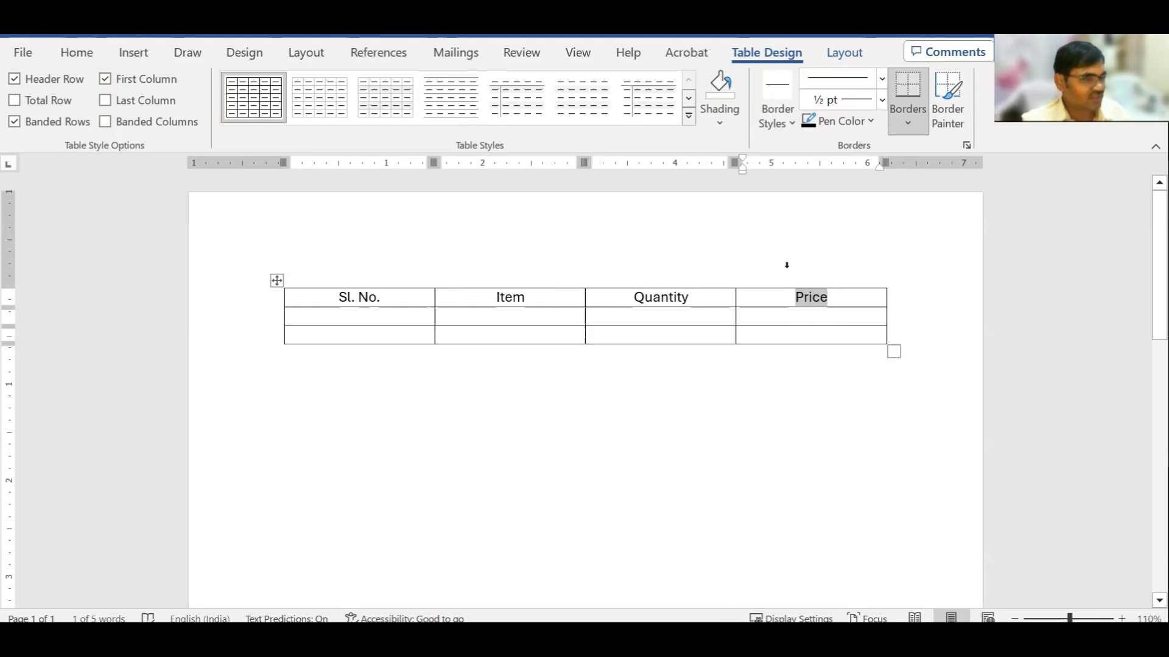
# Split the header cells into two rows, then split the lower Price cell into two columns.
pyautogui.click(840, 55)
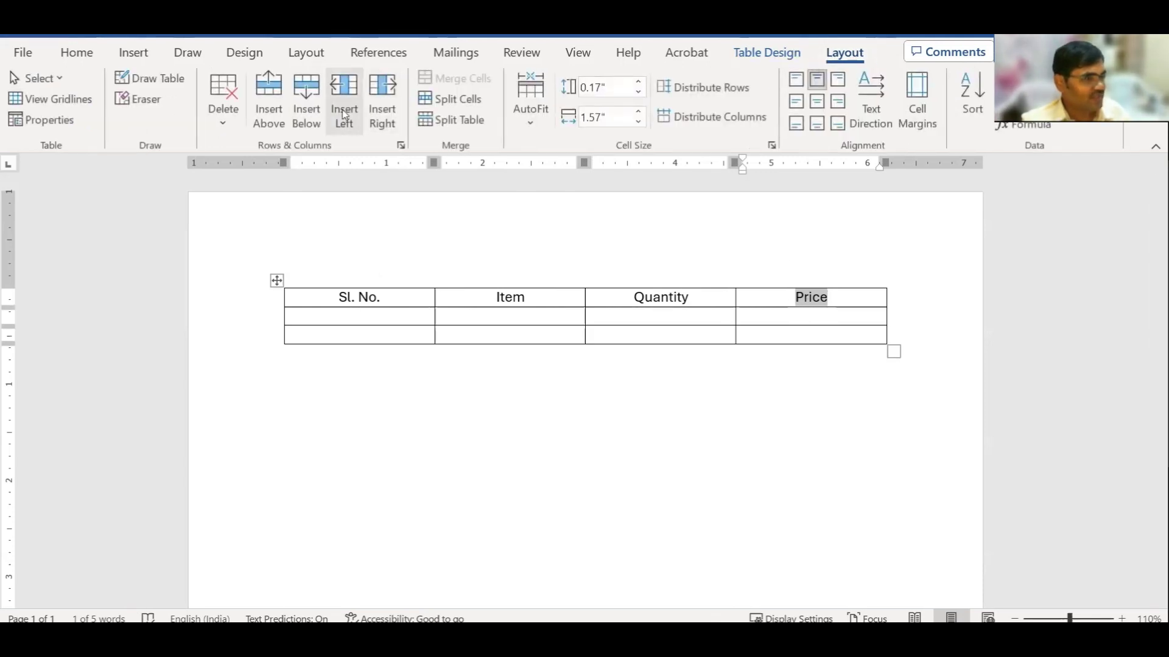
pyautogui.click(450, 99)
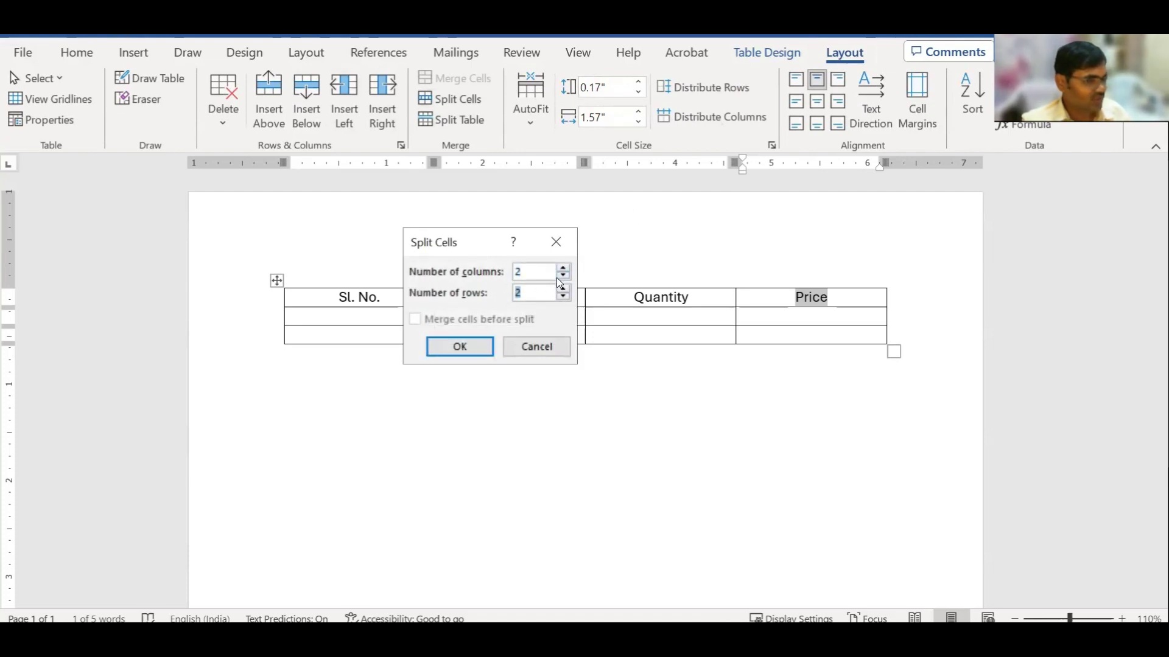
pyautogui.click(462, 348)
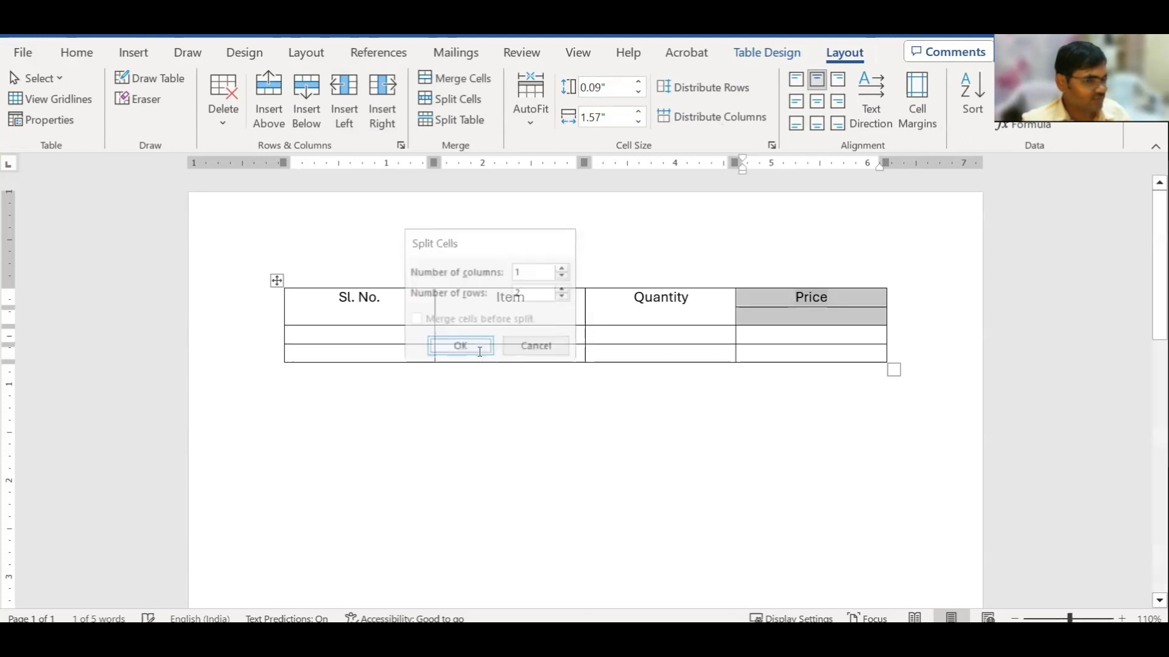
pyautogui.click(814, 322)
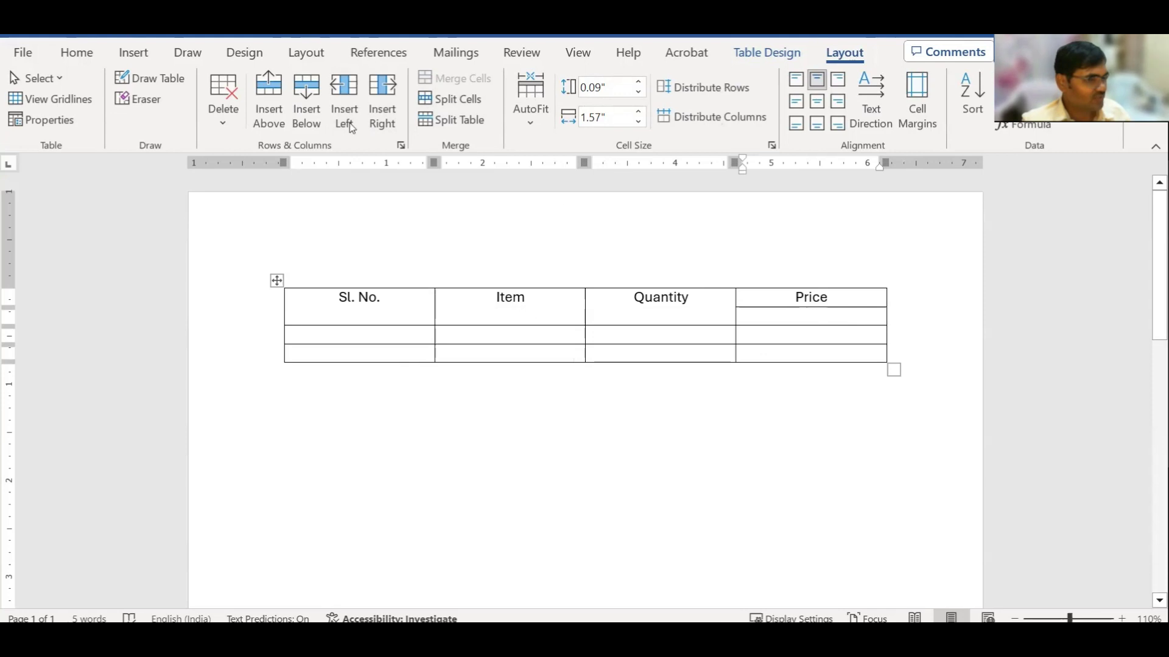
pyautogui.click(463, 110)
pyautogui.click(461, 345)
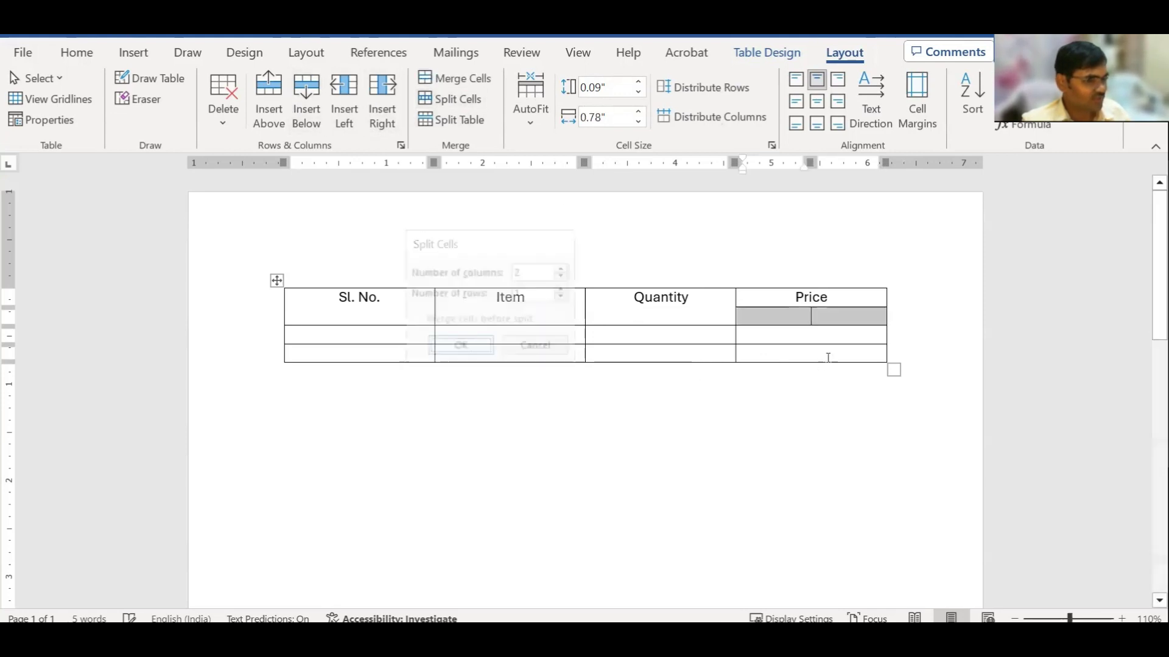
pyautogui.click(797, 322)
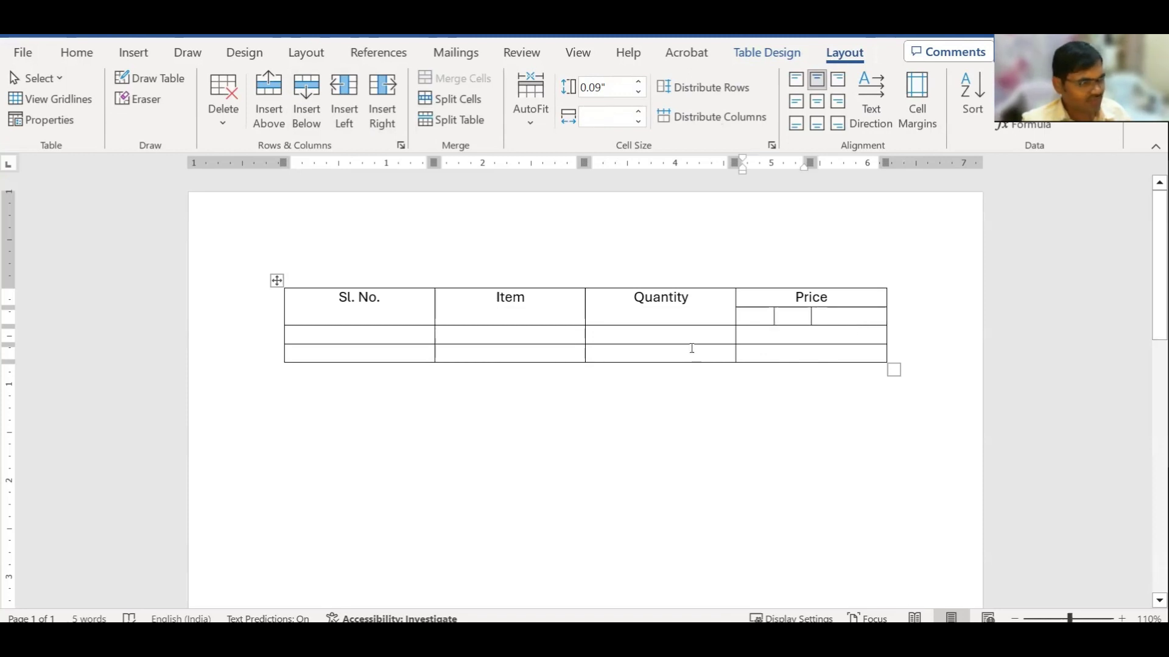
# Delete the two extra rows below the headings, then add a new empty row at the end.
pyautogui.moveTo(373, 330); pyautogui.dragTo(511, 359)
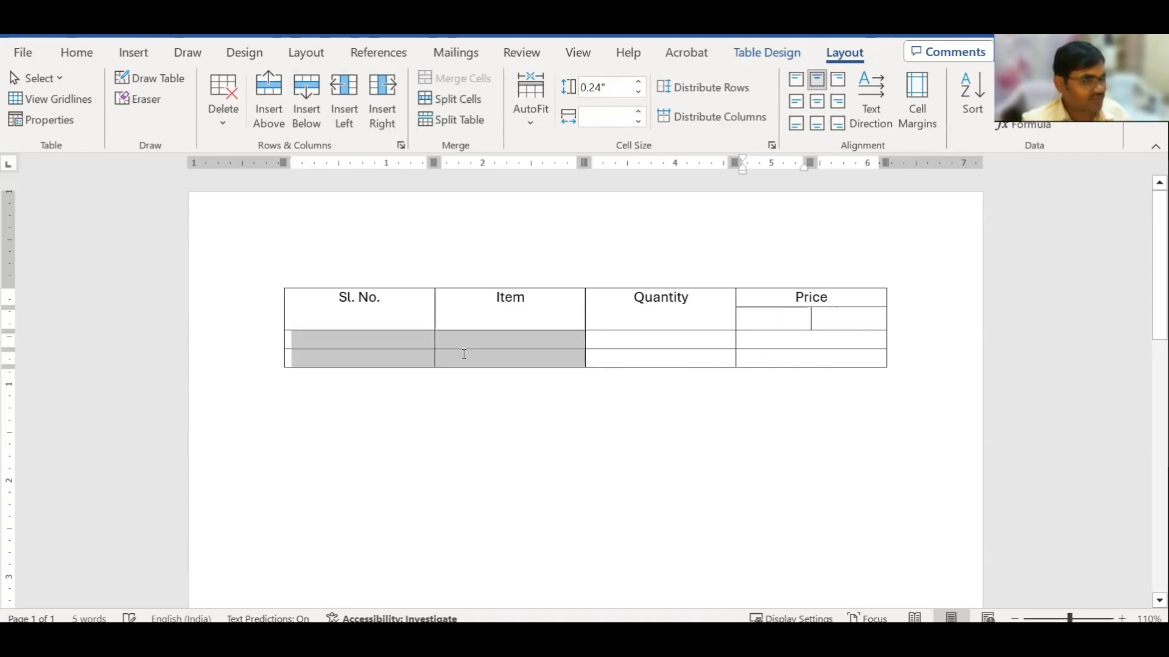
pyautogui.click(225, 124)
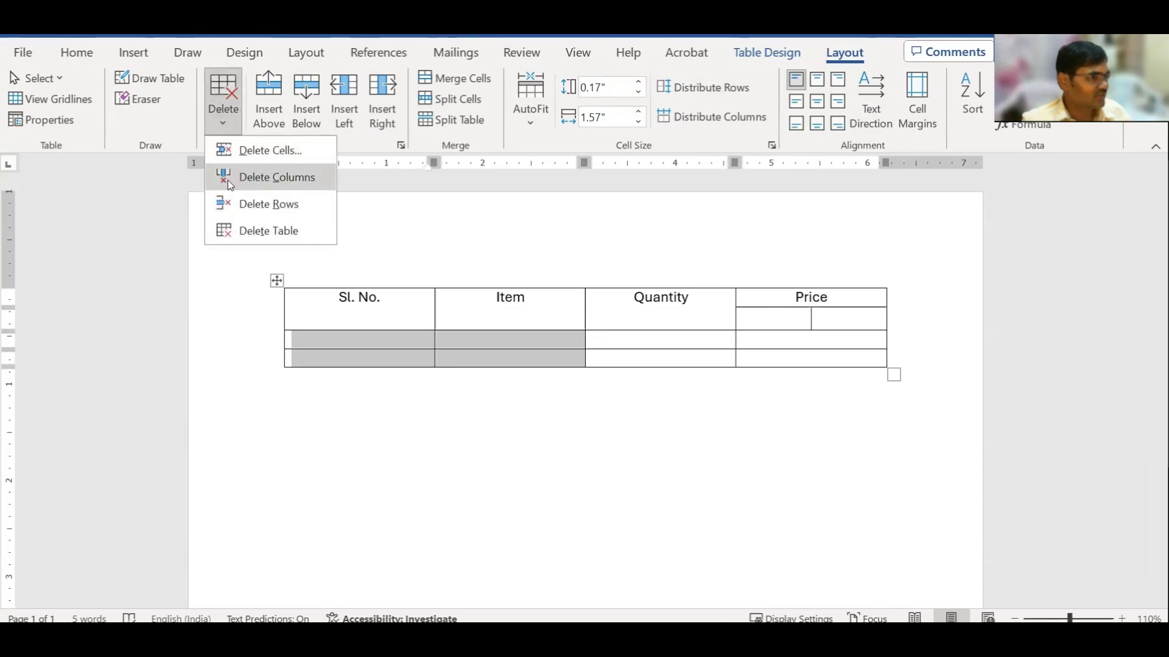
pyautogui.click(268, 205)
pyautogui.click(889, 322)
pyautogui.press('Return')
pyautogui.press('Return')
pyautogui.press('Return')
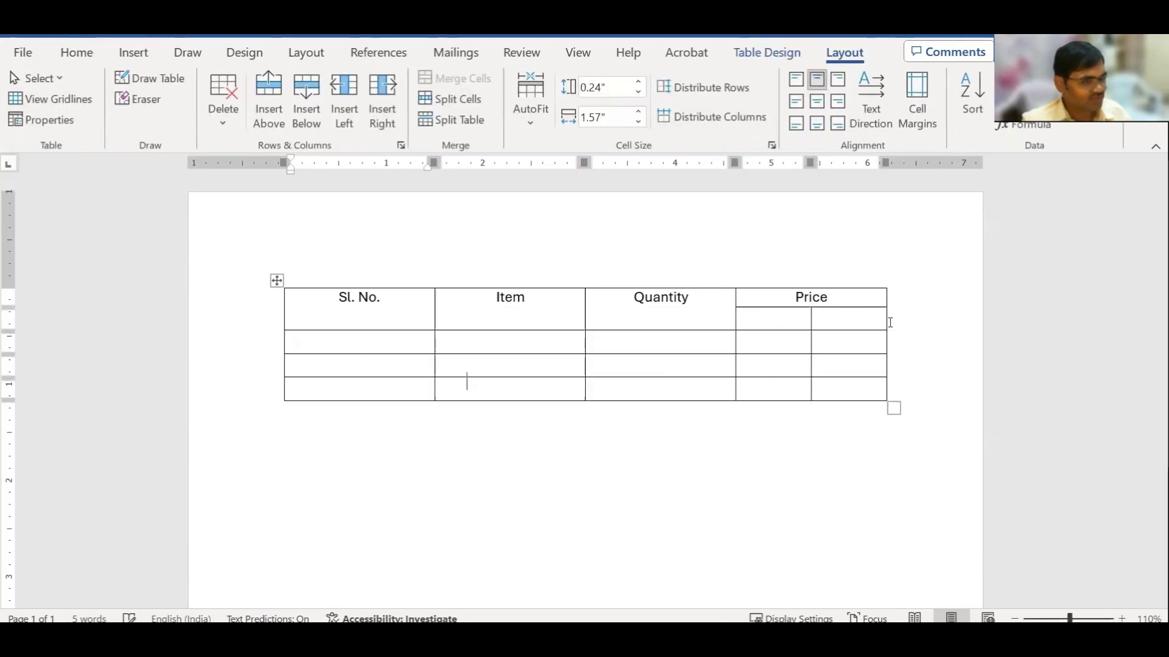
# Type Rs. and Ps. in the two Price sub-cells and save the document.
pyautogui.click(791, 319)
pyautogui.write('R')
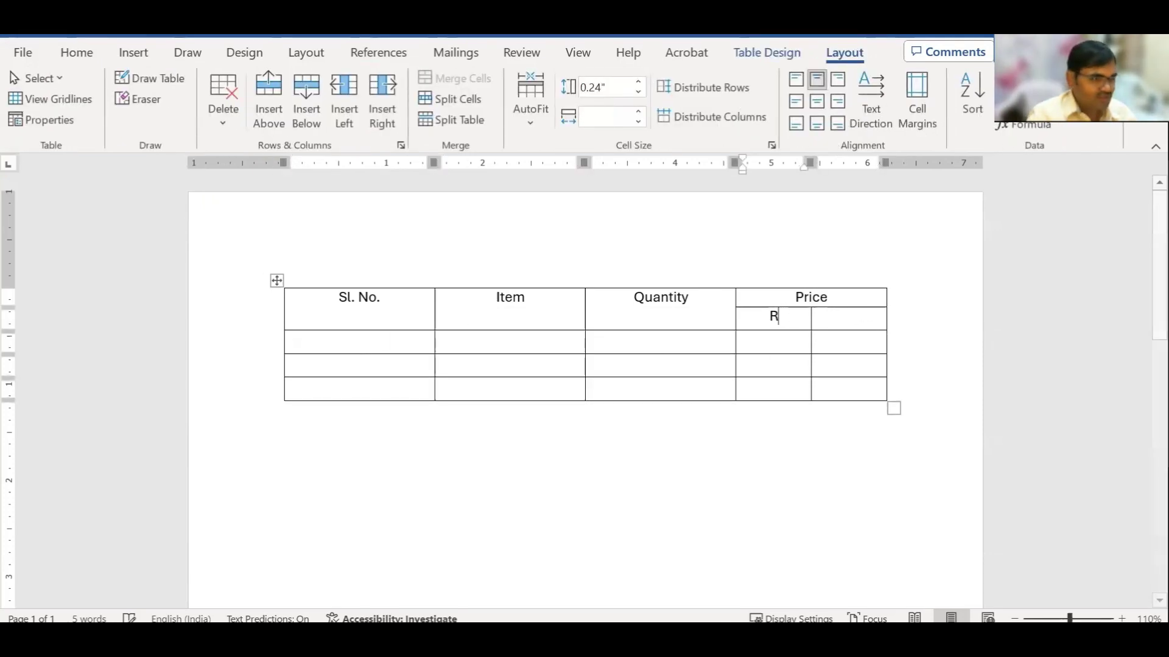
pyautogui.write('s.')
pyautogui.press('Tab')
pyautogui.write('Ps.')
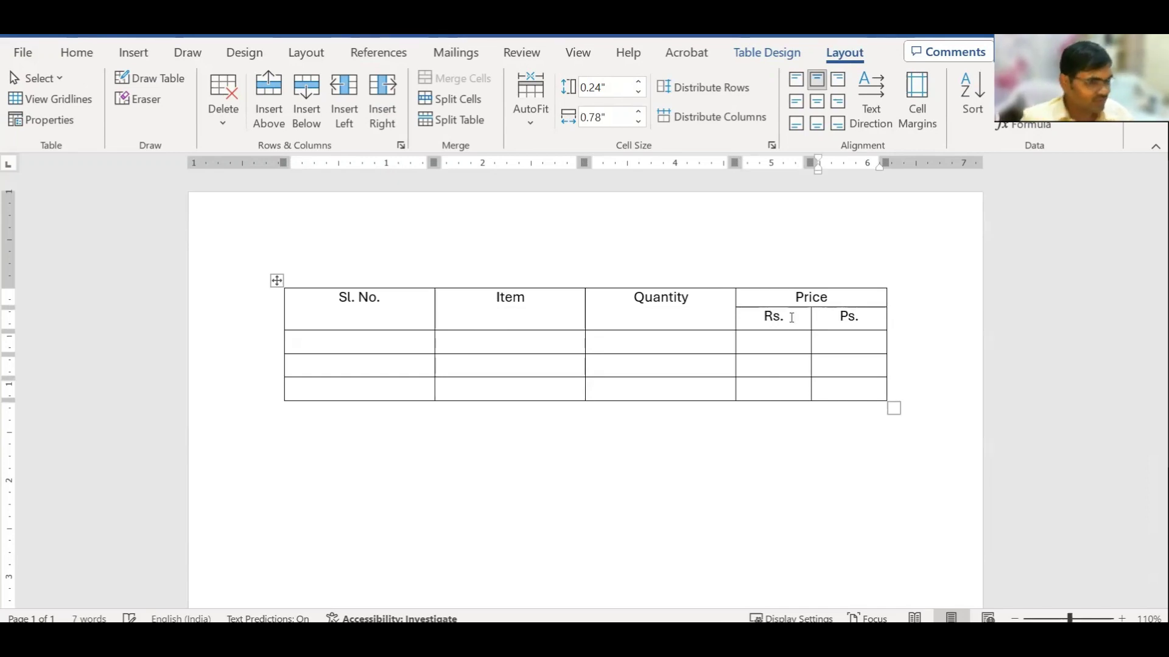
pyautogui.hotkey('ctrl', 's')
# Merge the Rs. and Ps. cells and delete Ps. so only Rs. remains.
pyautogui.keyDown('ctrl'); pyautogui.scroll(3, 816, 353); pyautogui.keyUp('ctrl')
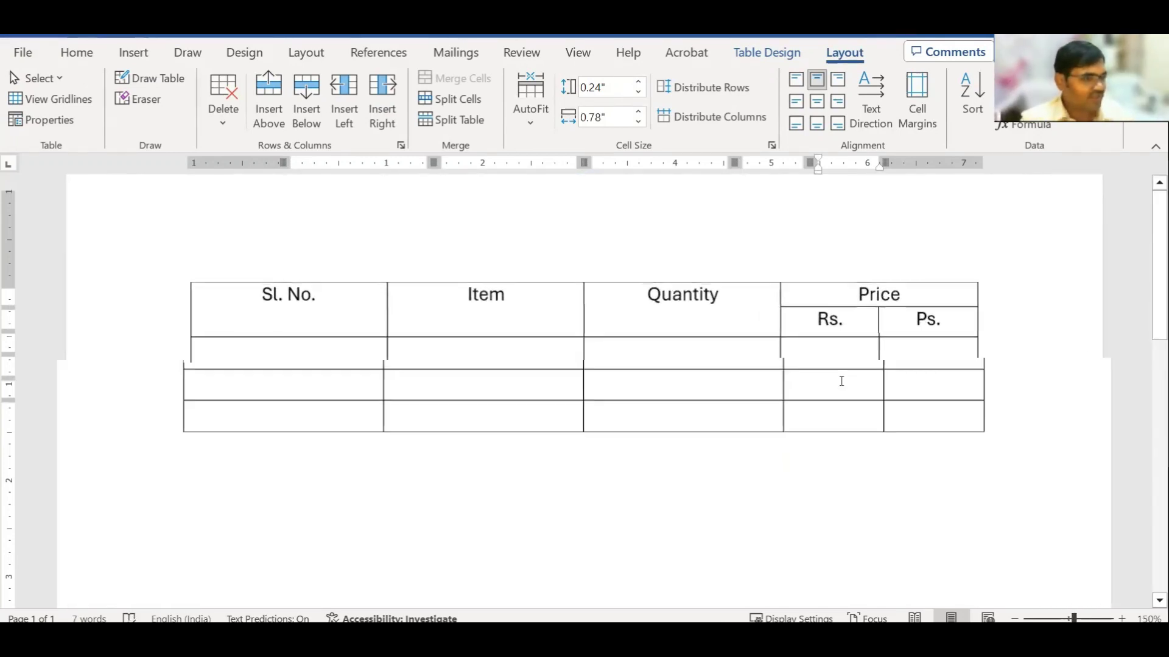
pyautogui.keyDown('ctrl'); pyautogui.scroll(3, 834, 390); pyautogui.keyUp('ctrl')
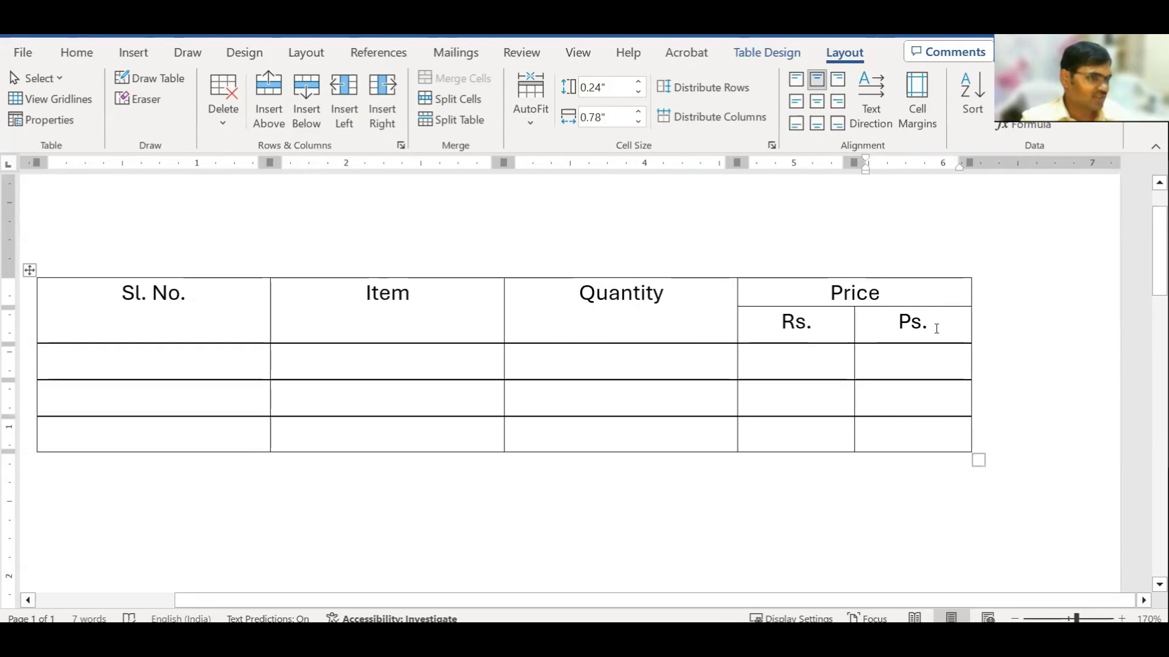
pyautogui.moveTo(937, 329); pyautogui.dragTo(828, 329)
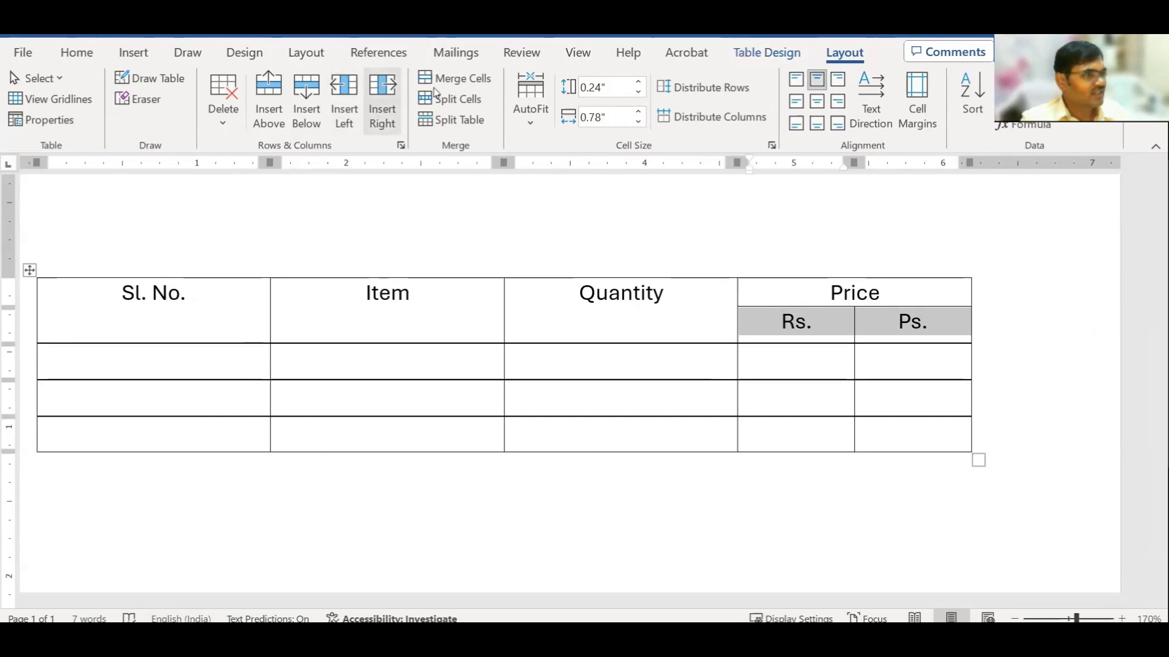
pyautogui.click(455, 78)
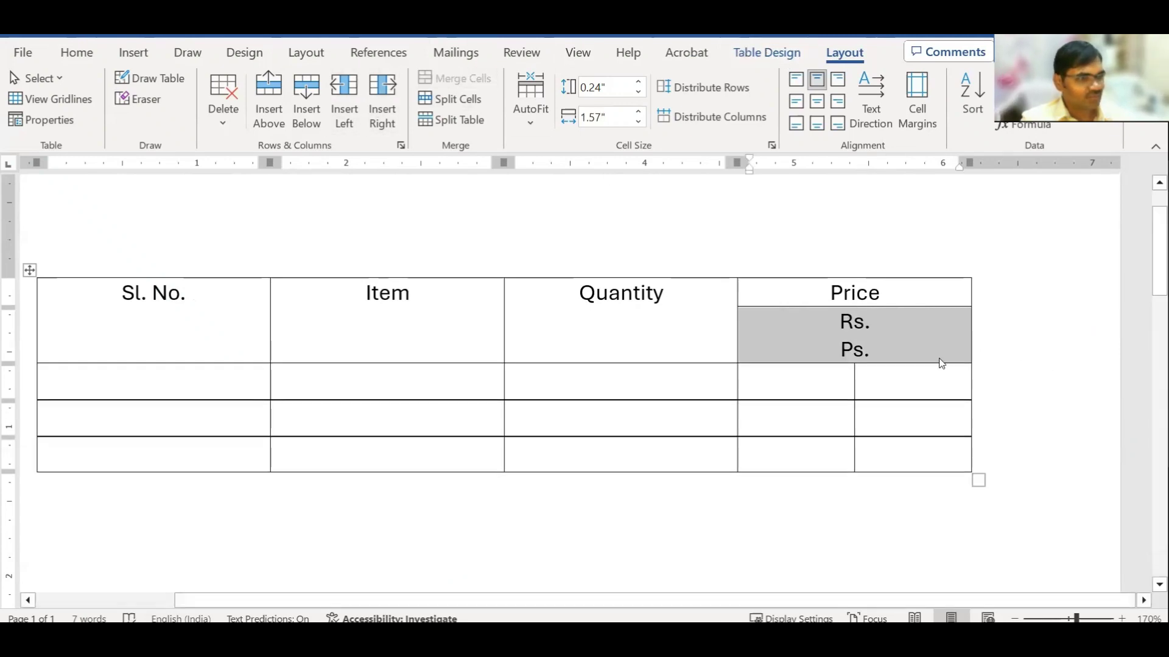
pyautogui.click(883, 350)
pyautogui.doubleClick(849, 349)
pyautogui.rightClick(824, 342)
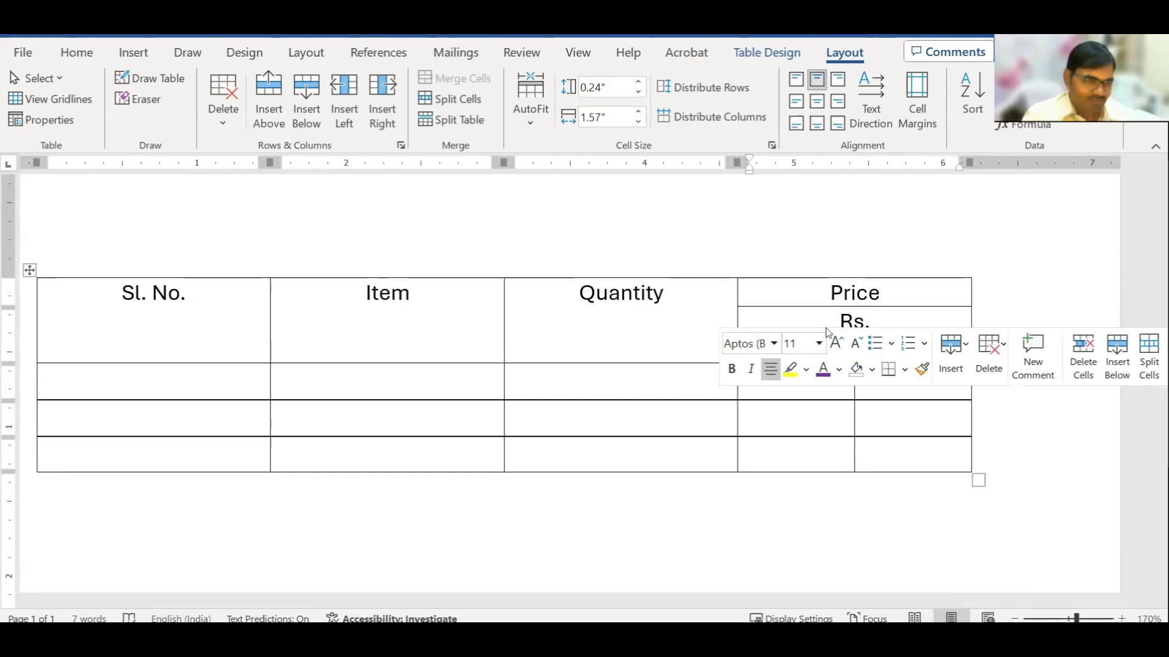
pyautogui.press('Delete')
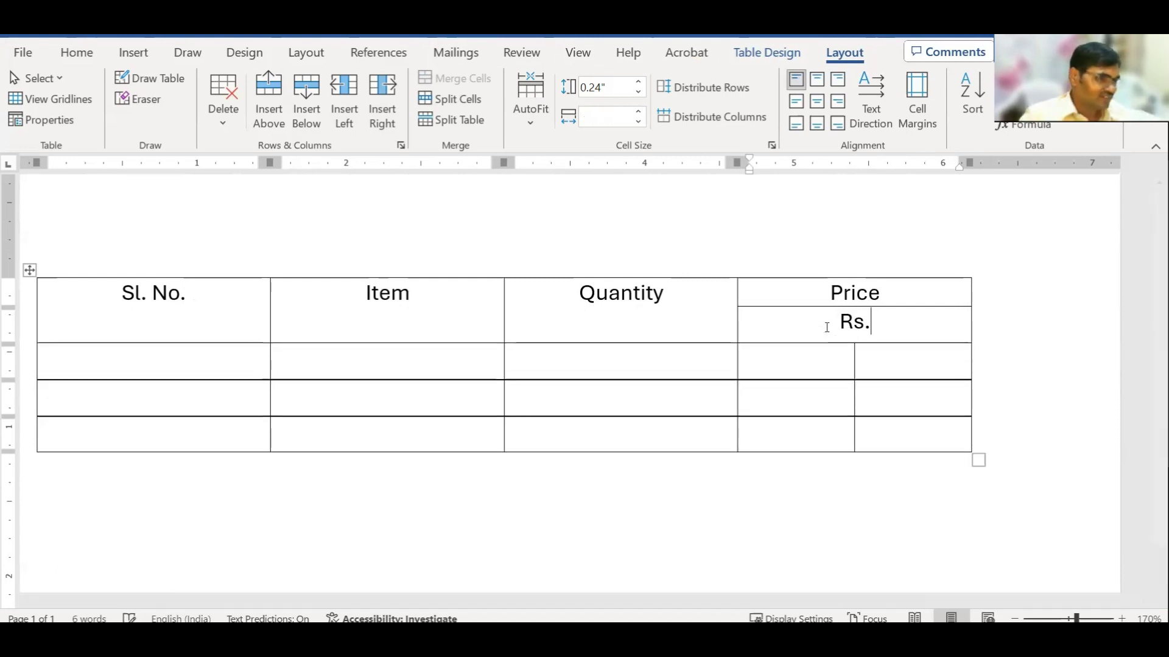
pyautogui.press('BackSpace')
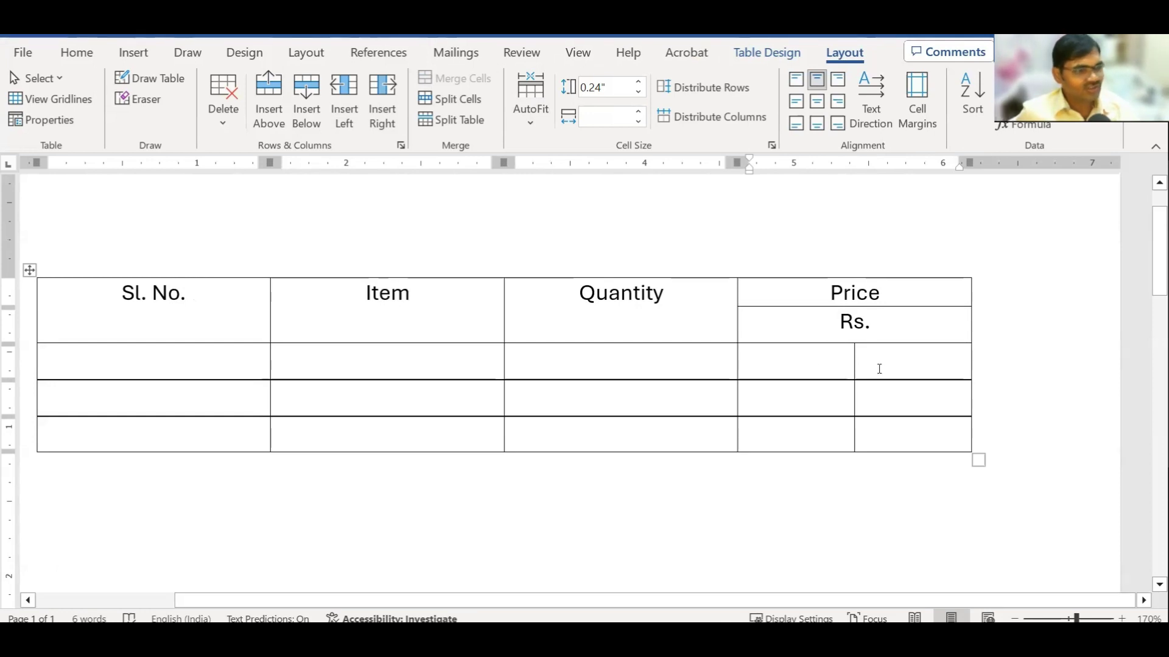
# Merge the two Price cells in the first body row into one.
pyautogui.click(795, 363)
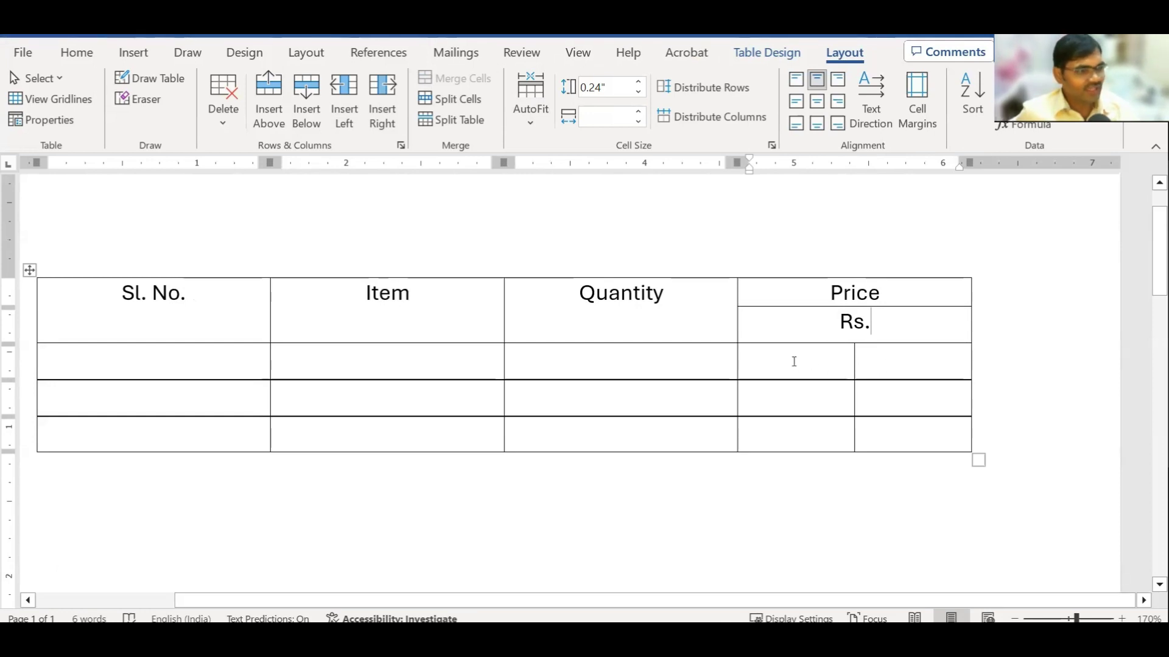
pyautogui.keyDown('shift'); pyautogui.click(860, 362); pyautogui.keyUp('shift')
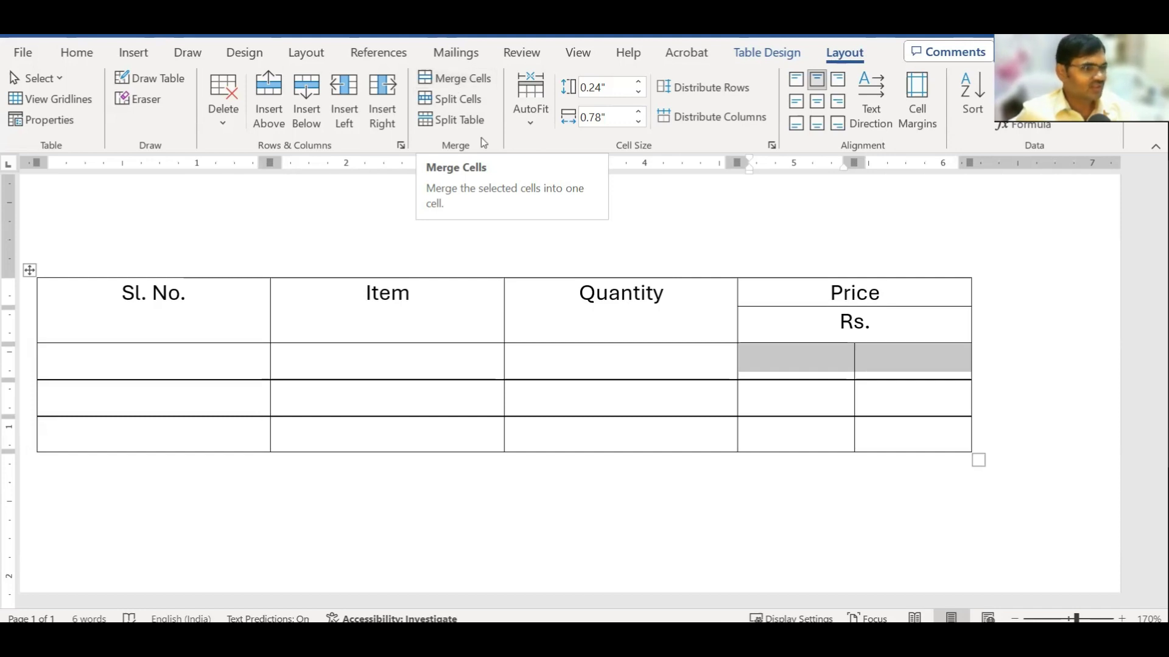
pyautogui.click(796, 395)
pyautogui.click(803, 364)
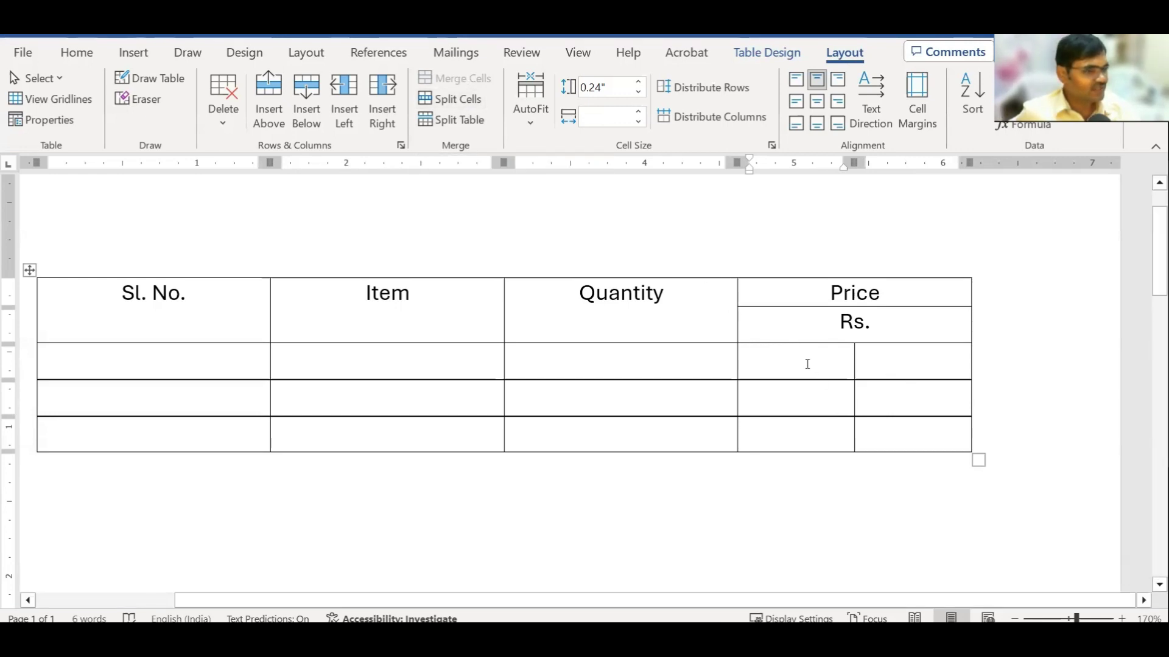
pyautogui.moveTo(808, 364); pyautogui.dragTo(853, 359)
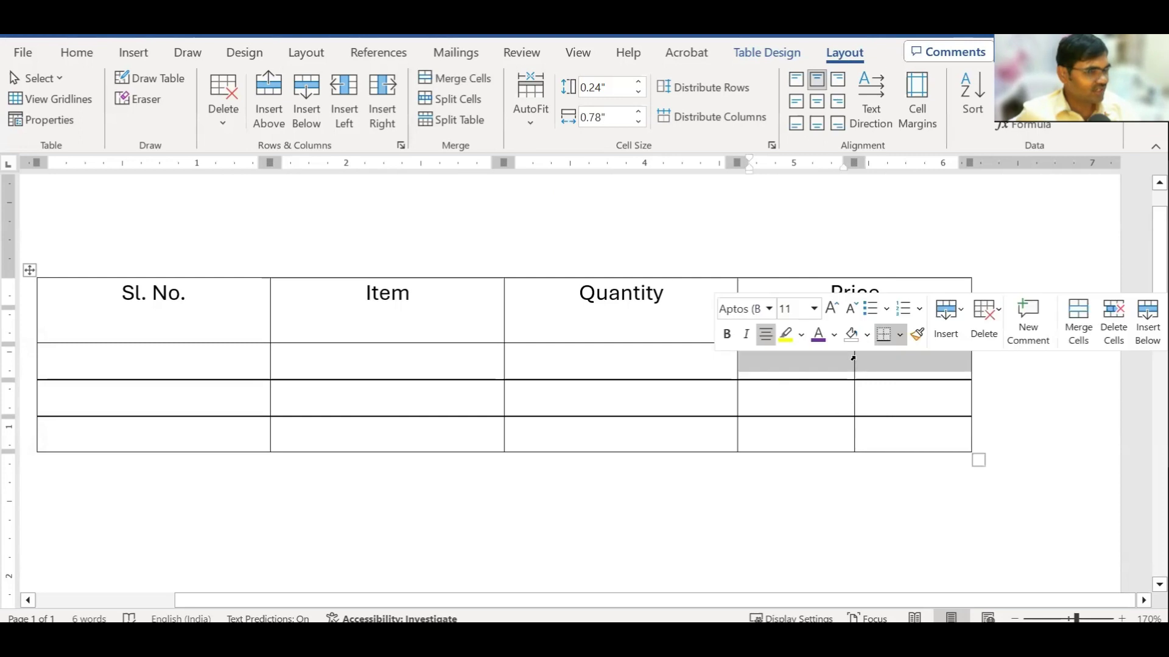
pyautogui.click(455, 78)
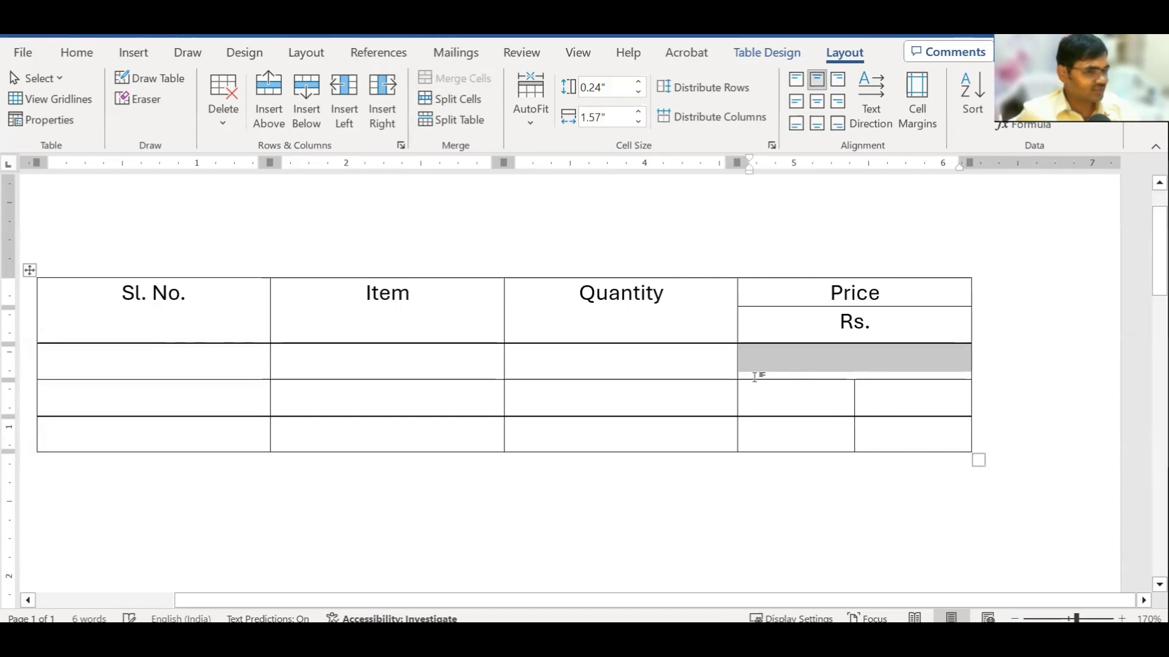
# Select the Price cells in the remaining body rows, then clear the selection.
pyautogui.click(795, 399)
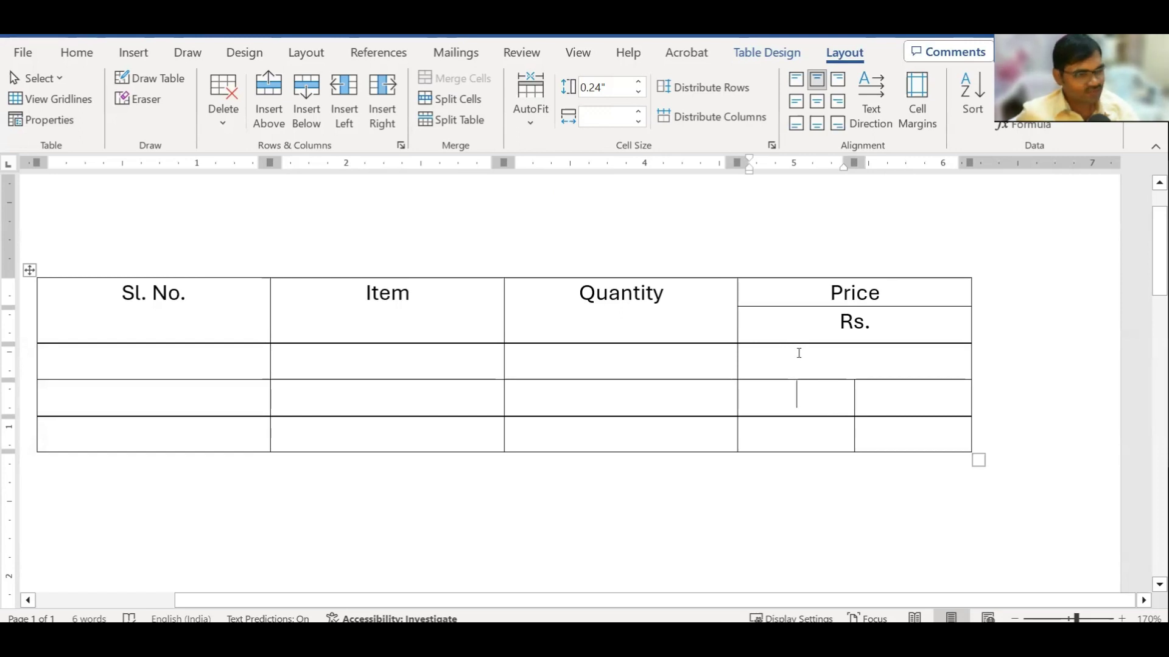
pyautogui.click(898, 396)
pyautogui.moveTo(855, 399)
pyautogui.mouseDown()
pyautogui.moveTo(791, 401)
pyautogui.moveTo(864, 399)
pyautogui.moveTo(871, 411)
pyautogui.mouseUp()
pyautogui.click(785, 429)
pyautogui.click(803, 443)
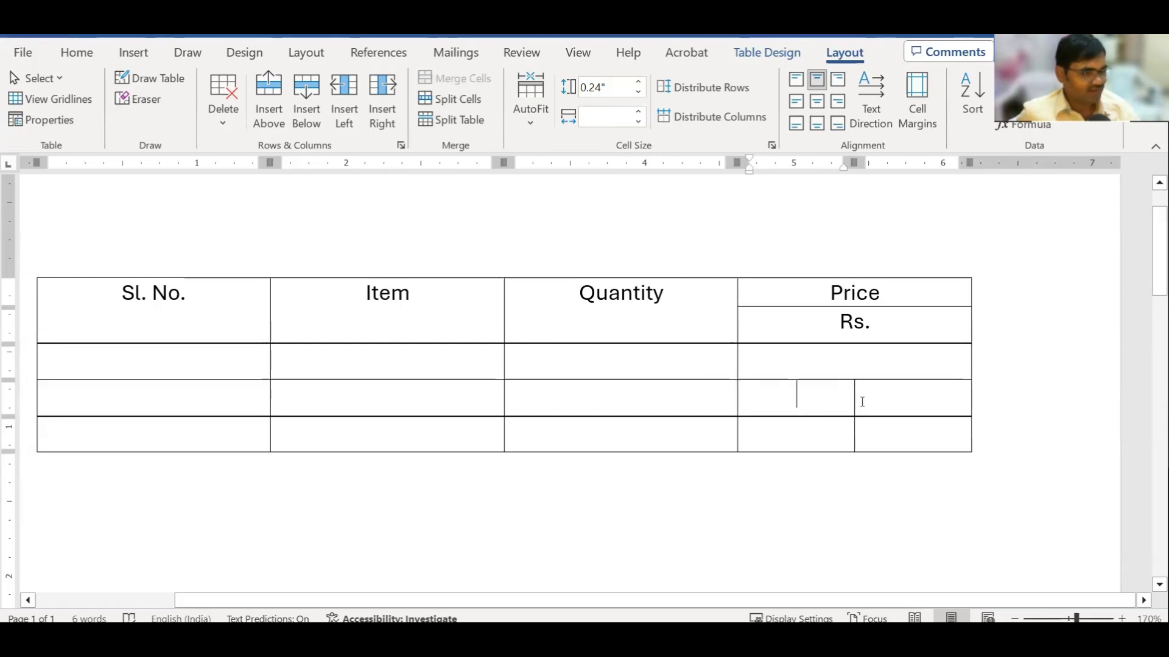
pyautogui.click(801, 434)
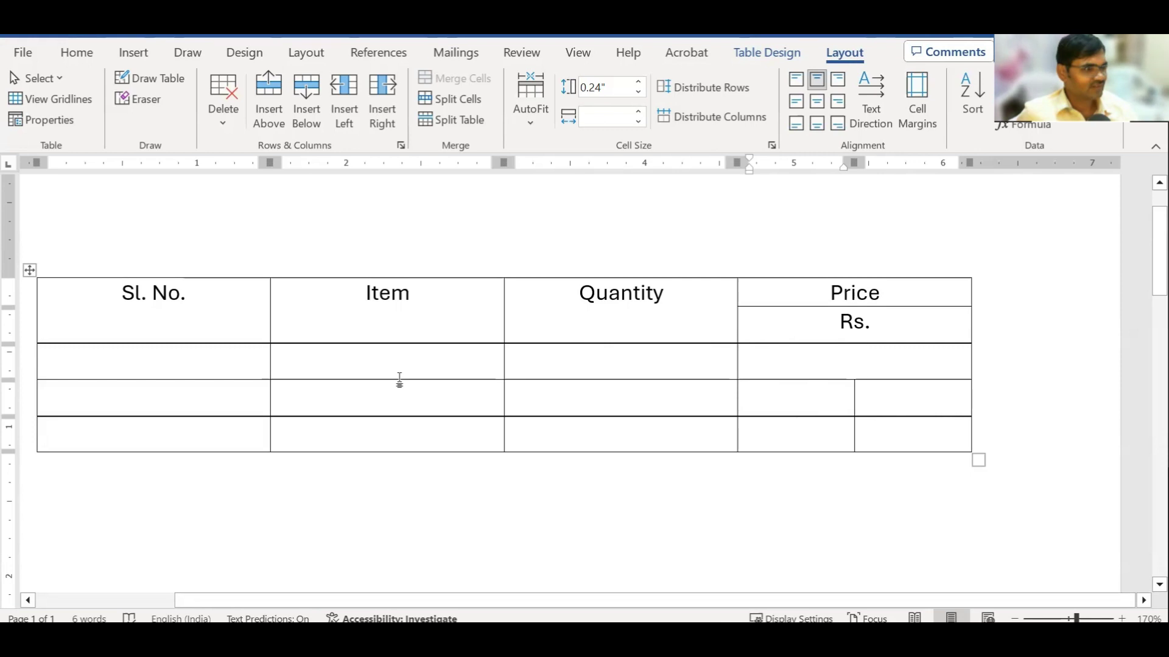
# Drag row borders to make the first and last body rows taller, the second slightly shorter.
pyautogui.moveTo(402, 380); pyautogui.dragTo(390, 510)
pyautogui.scroll(-3, 429, 450)
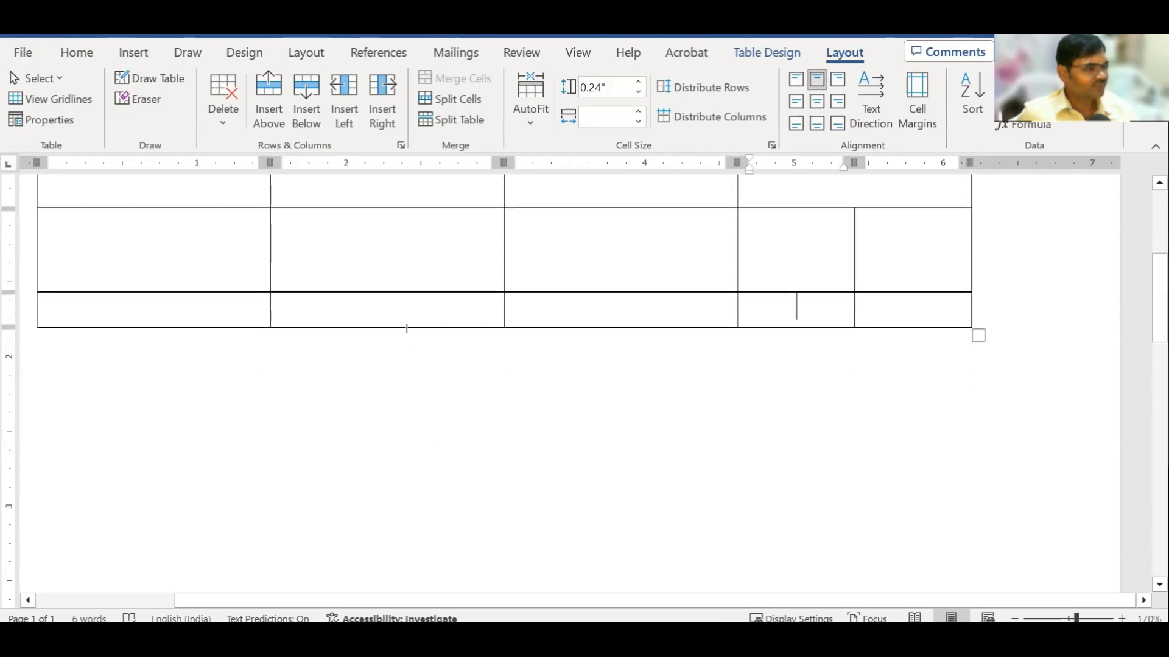
pyautogui.moveTo(405, 328); pyautogui.dragTo(405, 391)
pyautogui.scroll(3, 425, 365)
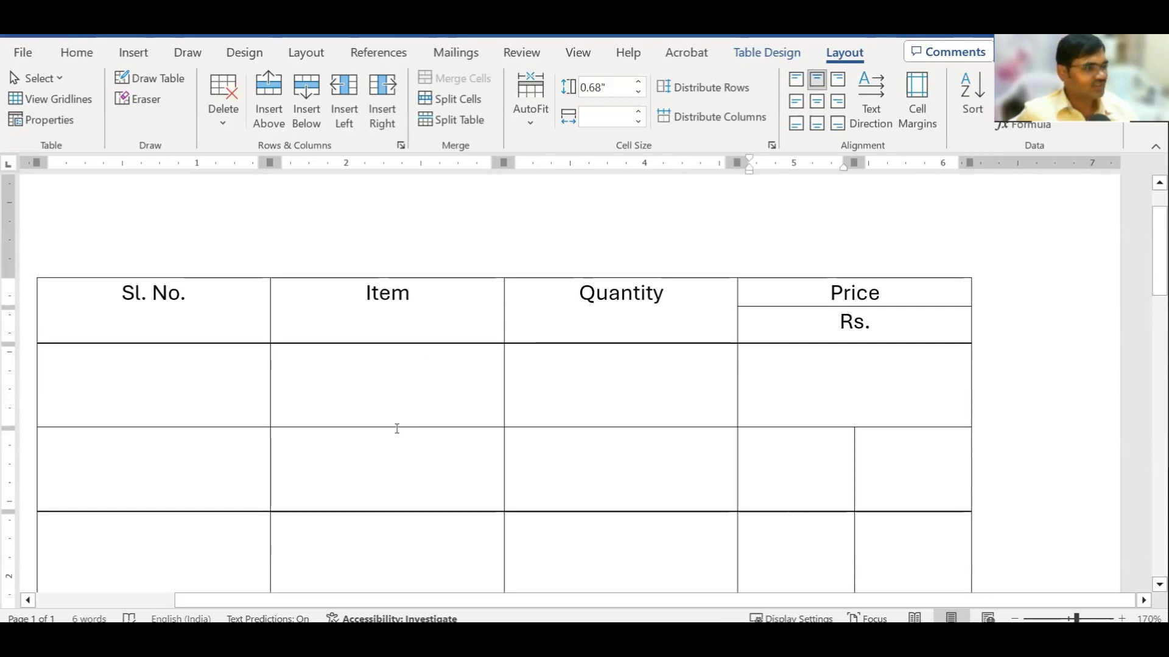
pyautogui.moveTo(397, 427); pyautogui.dragTo(402, 455)
# Type two lines of placeholder text, ksacvlsa and C sa{cac, in the Sl. No. cell.
pyautogui.click(395, 364)
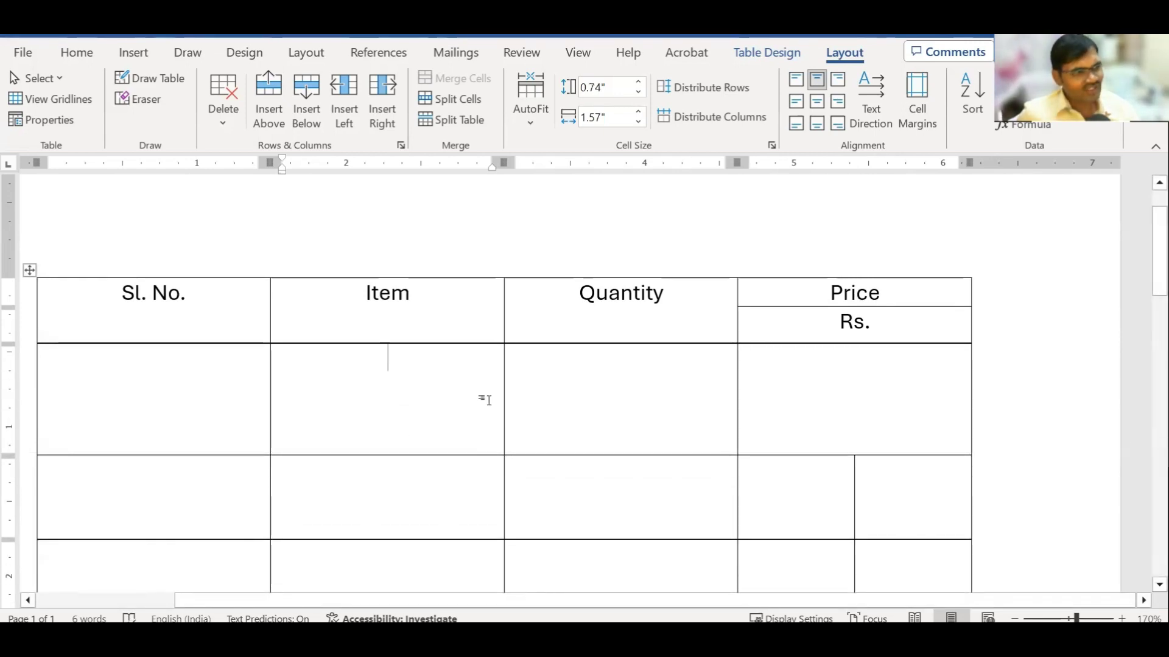
pyautogui.click(175, 367)
pyautogui.write('ksacvlsa')
pyautogui.press('Return')
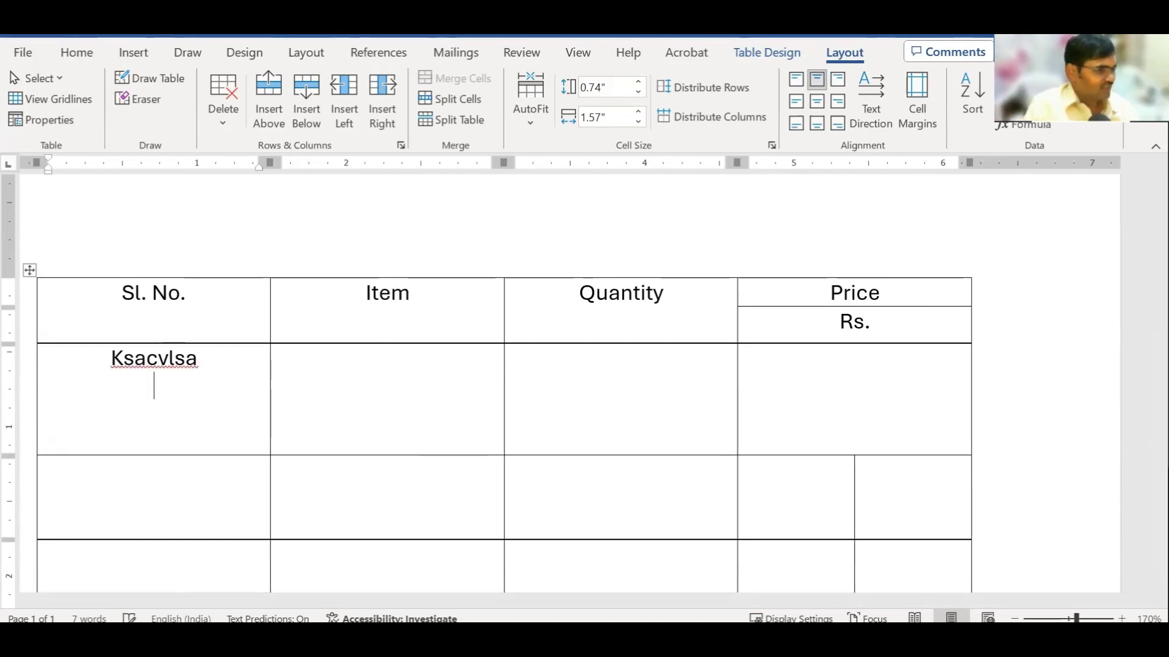
pyautogui.write('C sa{cac')
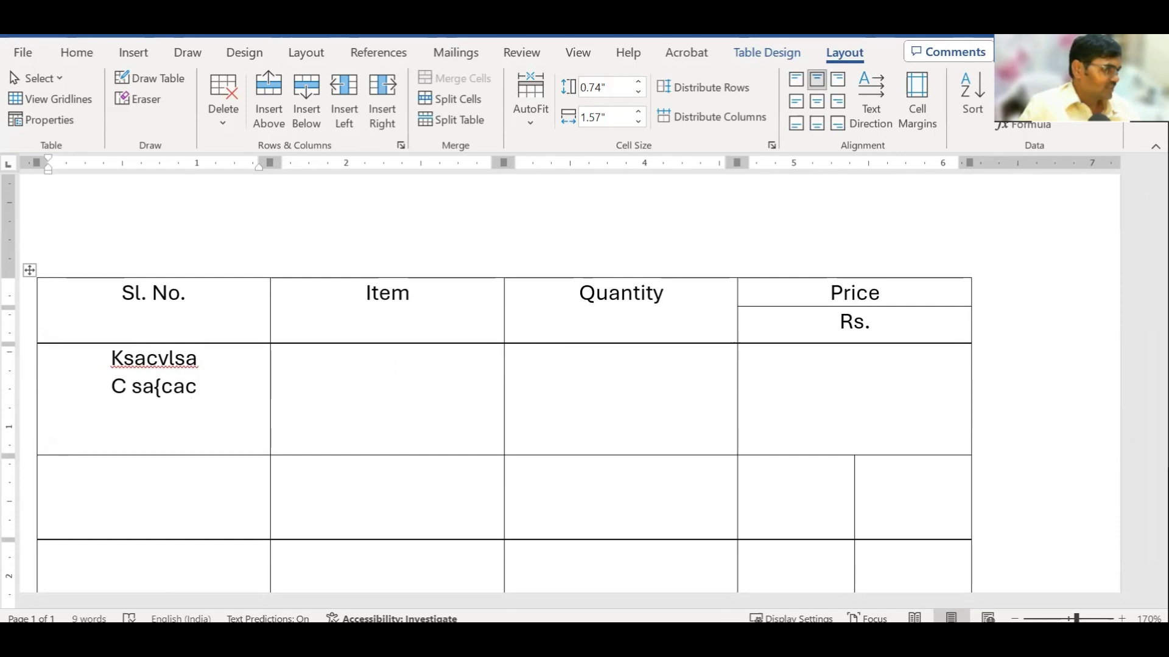
# Fill the Item, Quantity and Price cells with sample text, then add two blank lines under Sl. No.
pyautogui.press('Tab')
pyautogui.write('sadcsacmn a')
pyautogui.press('Tab')
pyautogui.press('Tab')
pyautogui.hotkey('shift', 'Tab')
pyautogui.write('Analc na')
pyautogui.press('Tab')
pyautogui.write('Slc mnsacsamc')
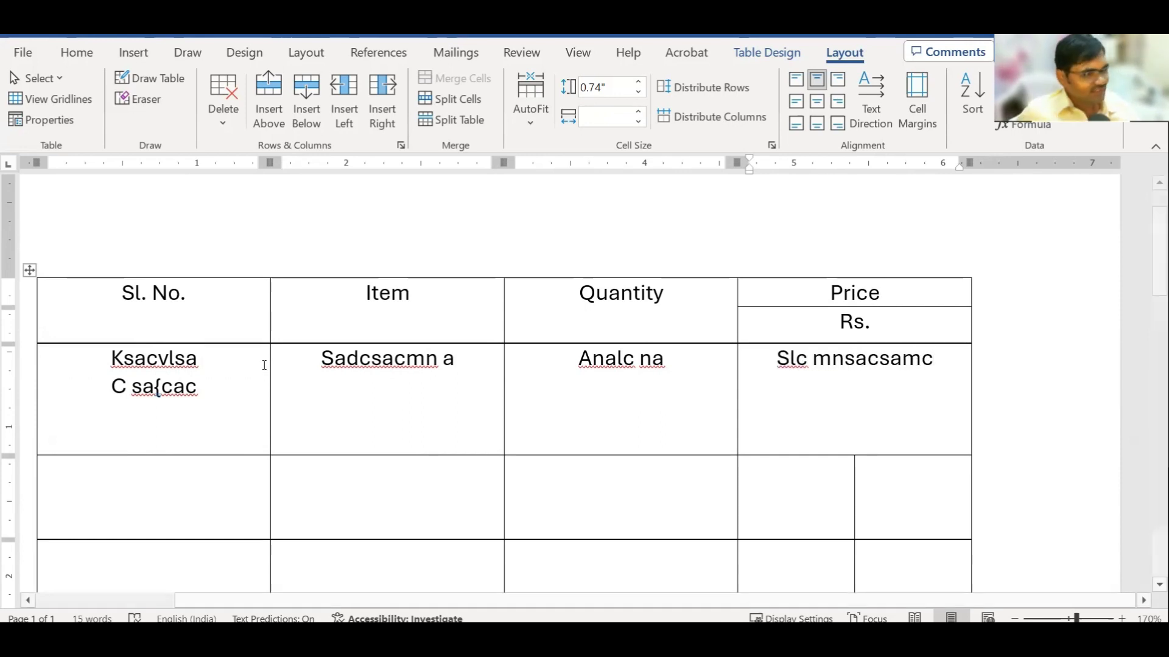
pyautogui.click(237, 390)
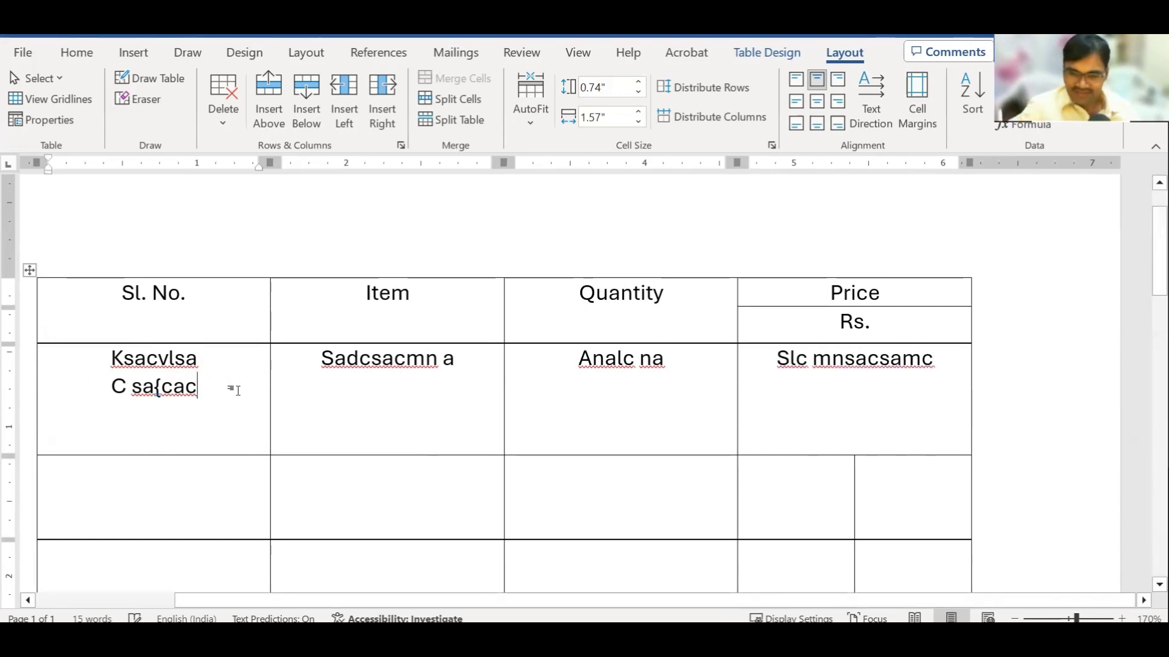
pyautogui.press('Return')
pyautogui.press('Return')
pyautogui.press('Return')
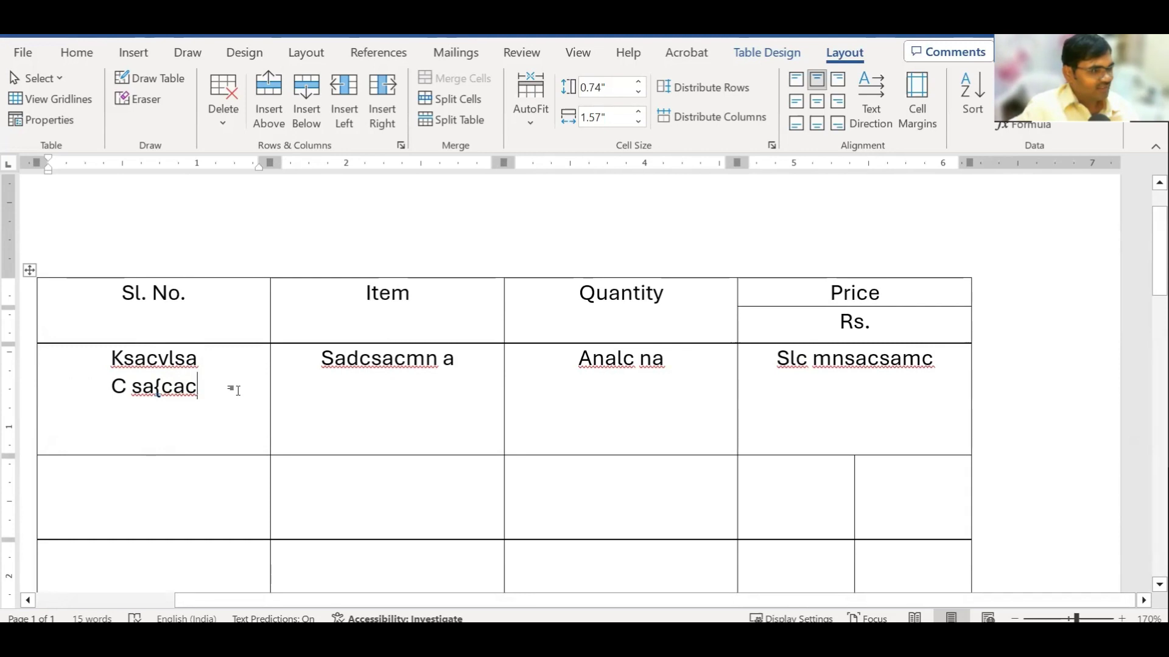
pyautogui.press('Return')
pyautogui.press('Return')
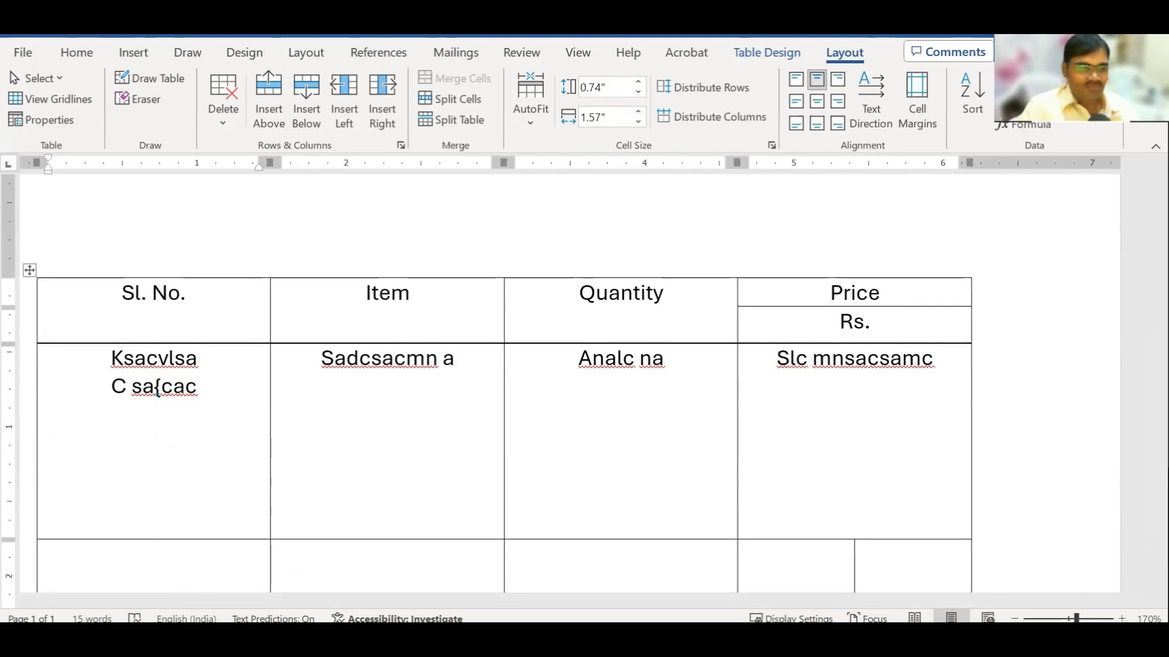
# Remove the blank lines from the Sl. No. cell and drag the first data row shorter.
pyautogui.doubleClick(170, 359)
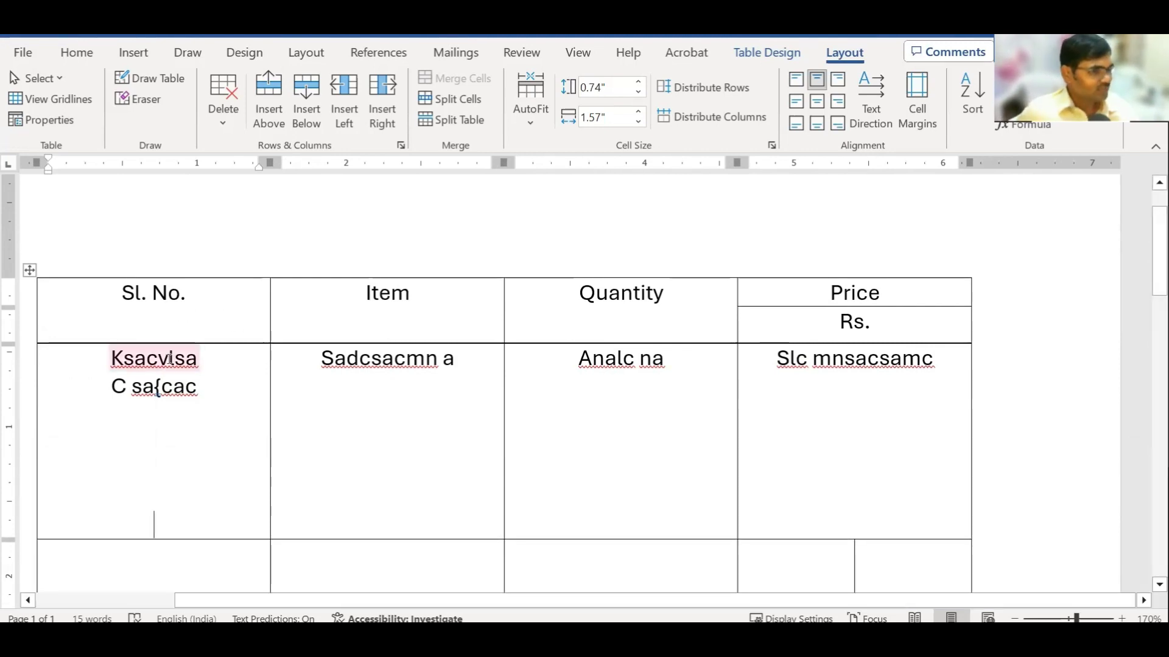
pyautogui.rightClick(170, 359)
pyautogui.press('Escape')
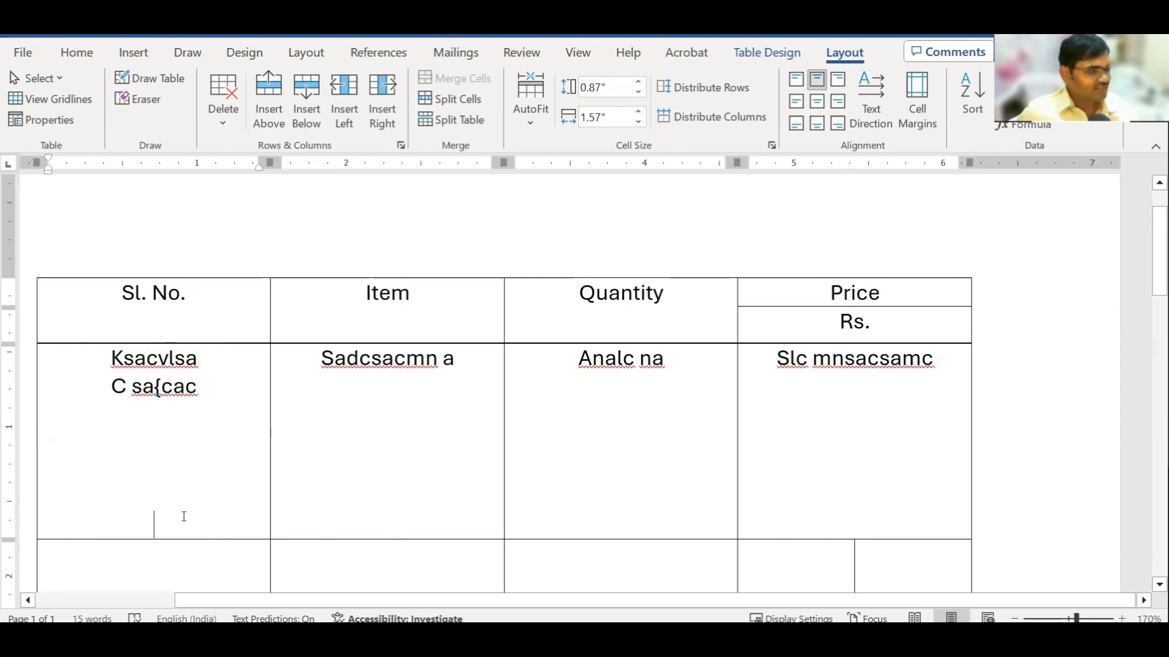
pyautogui.moveTo(148, 493); pyautogui.dragTo(145, 438)
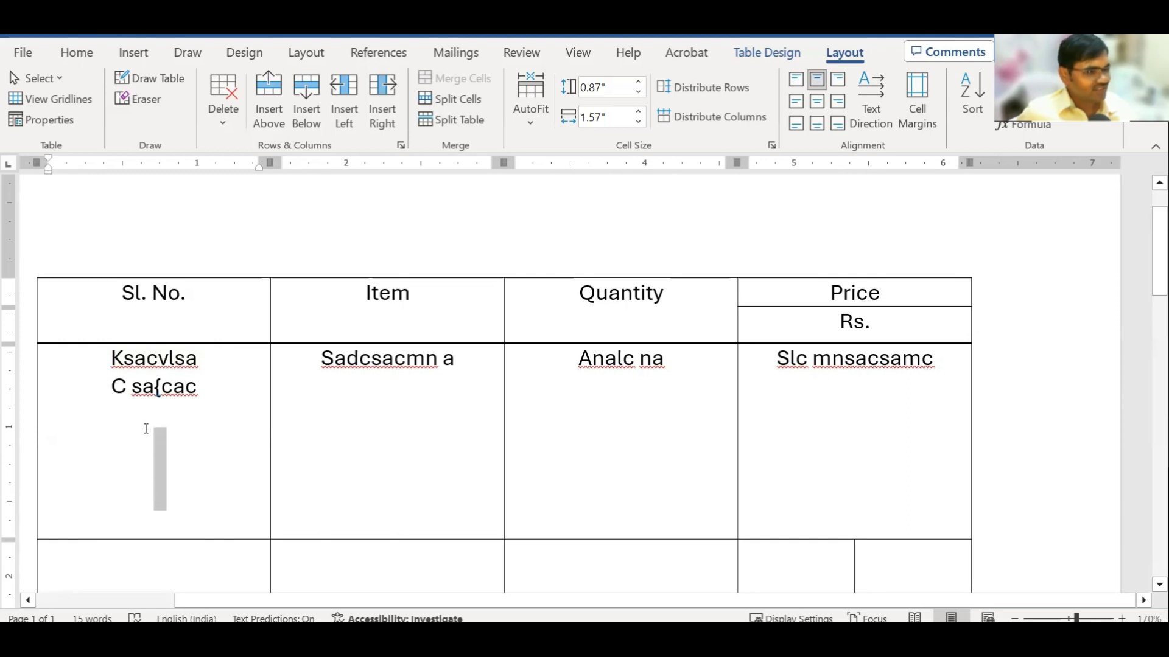
pyautogui.press('BackSpace')
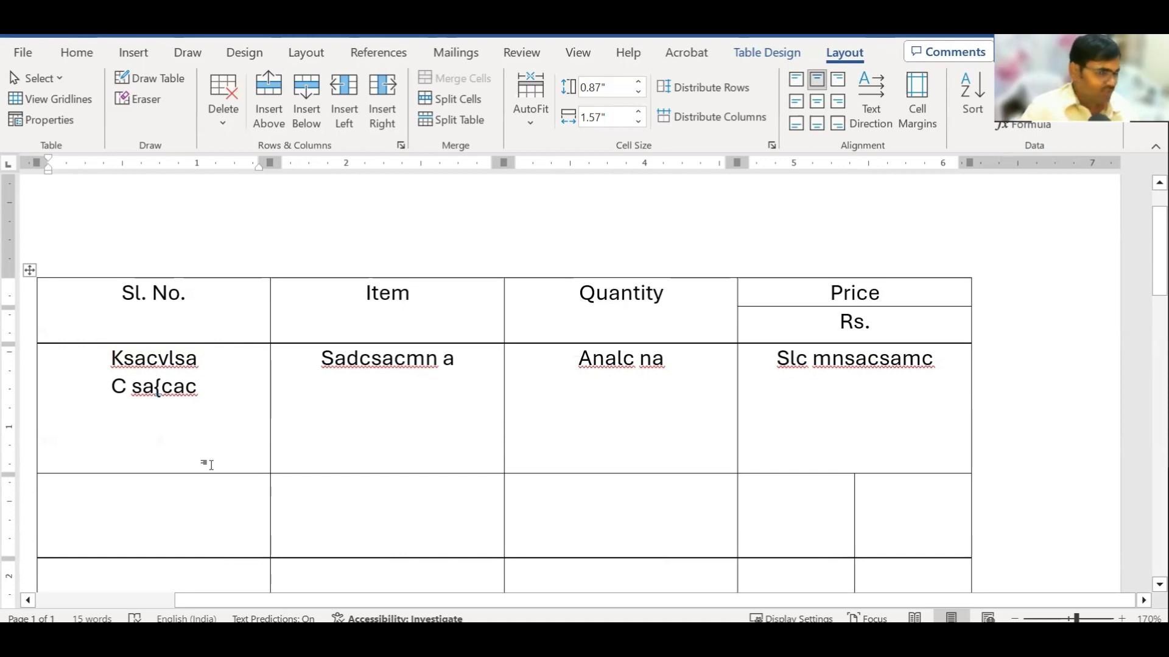
pyautogui.press('BackSpace')
pyautogui.press('BackSpace')
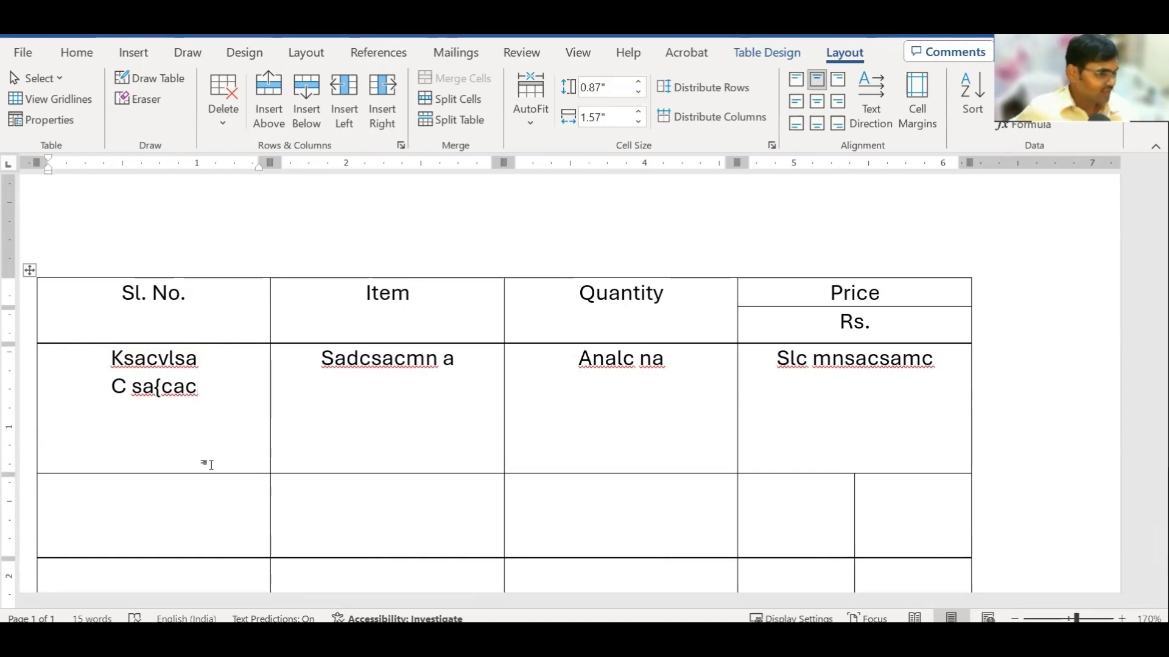
pyautogui.moveTo(219, 473); pyautogui.dragTo(242, 386)
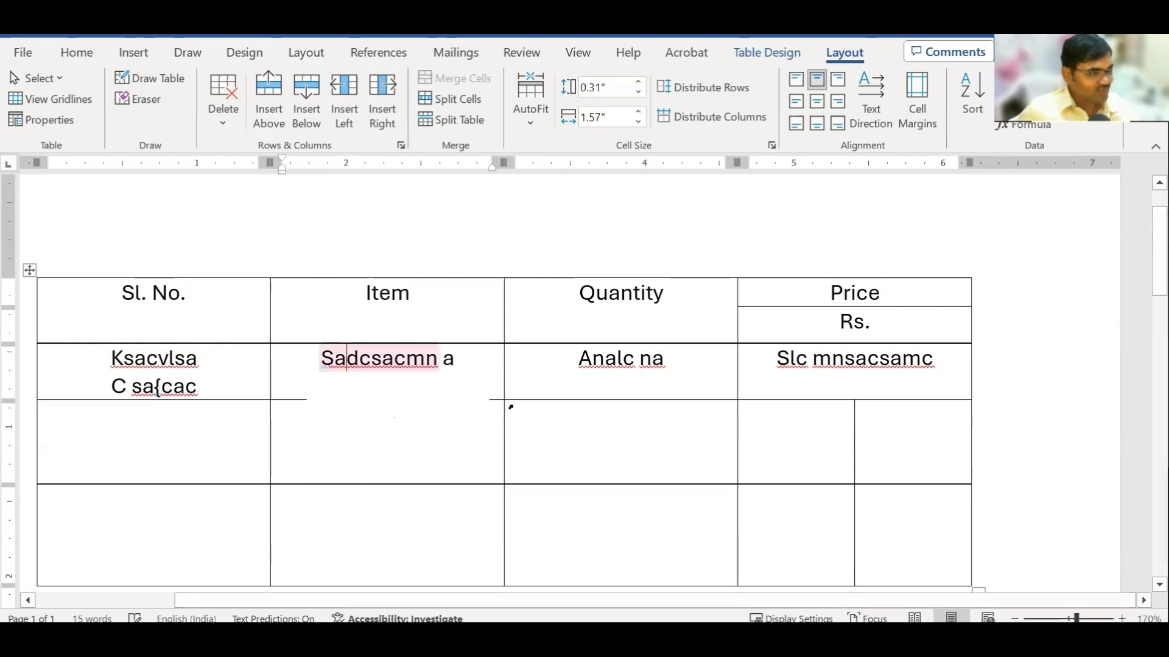
# Add an empty line in the Item cell and review spelling suggestions for Analc and sa{cac.
pyautogui.click(702, 383)
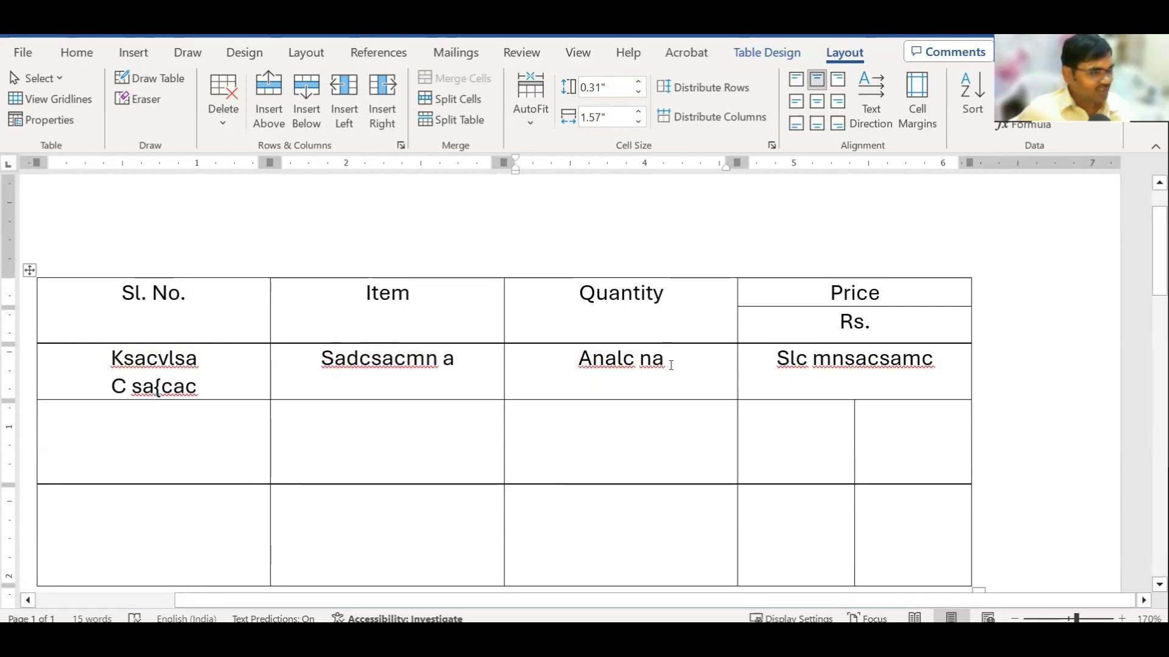
pyautogui.click(469, 359)
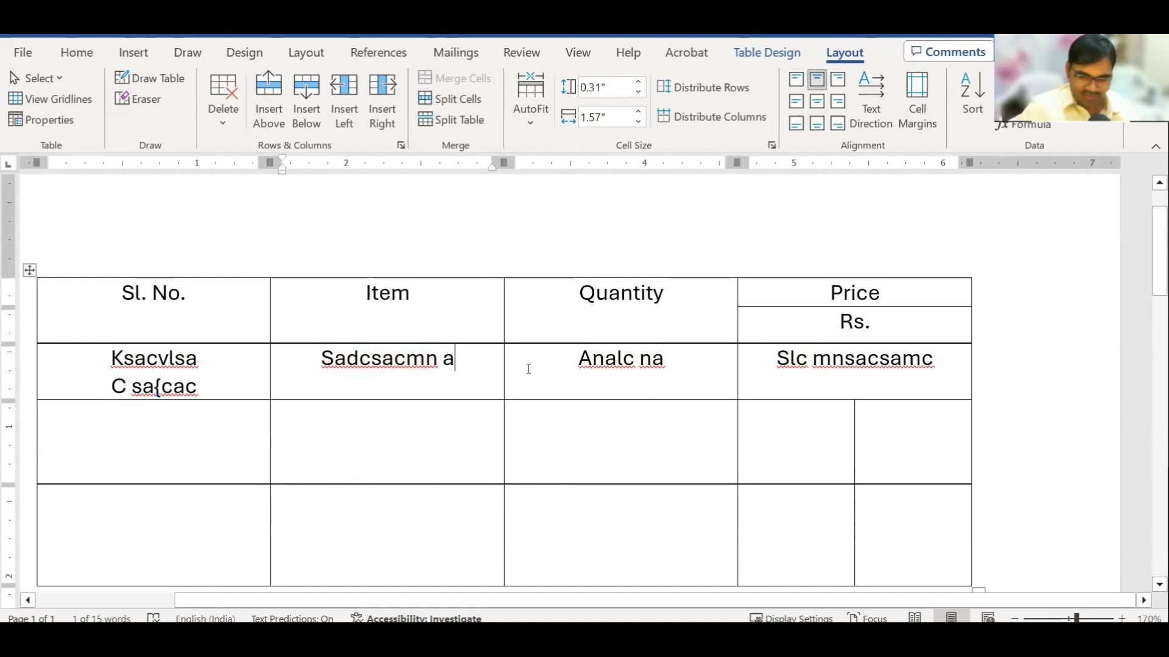
pyautogui.press('Return')
pyautogui.press('Return')
pyautogui.press('Return')
pyautogui.press('Return')
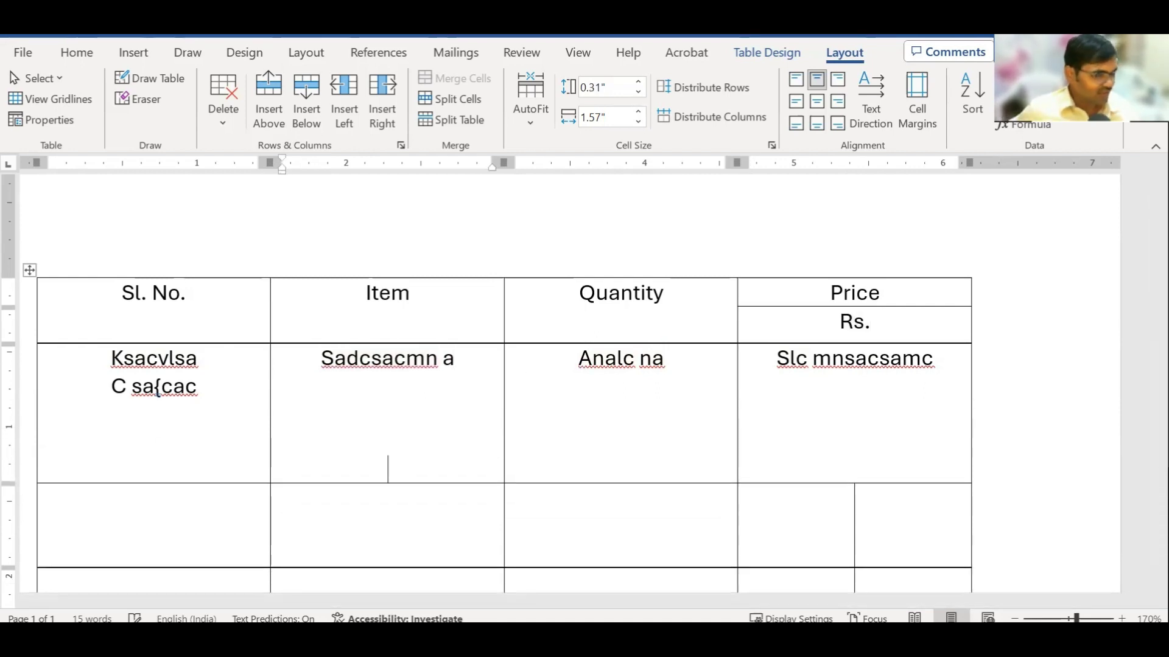
pyautogui.rightClick(592, 359)
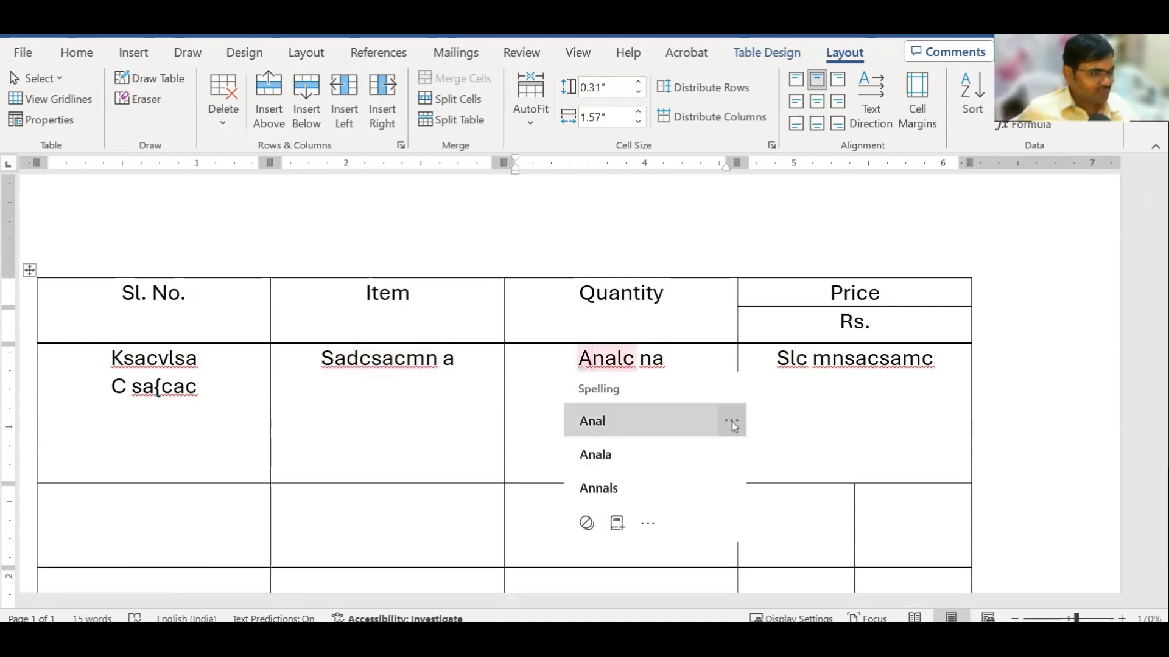
pyautogui.rightClick(157, 388)
pyautogui.press('Escape')
# Delete the extra empty lines in the Item cell so the first data row fits its text.
pyautogui.press('Tab')
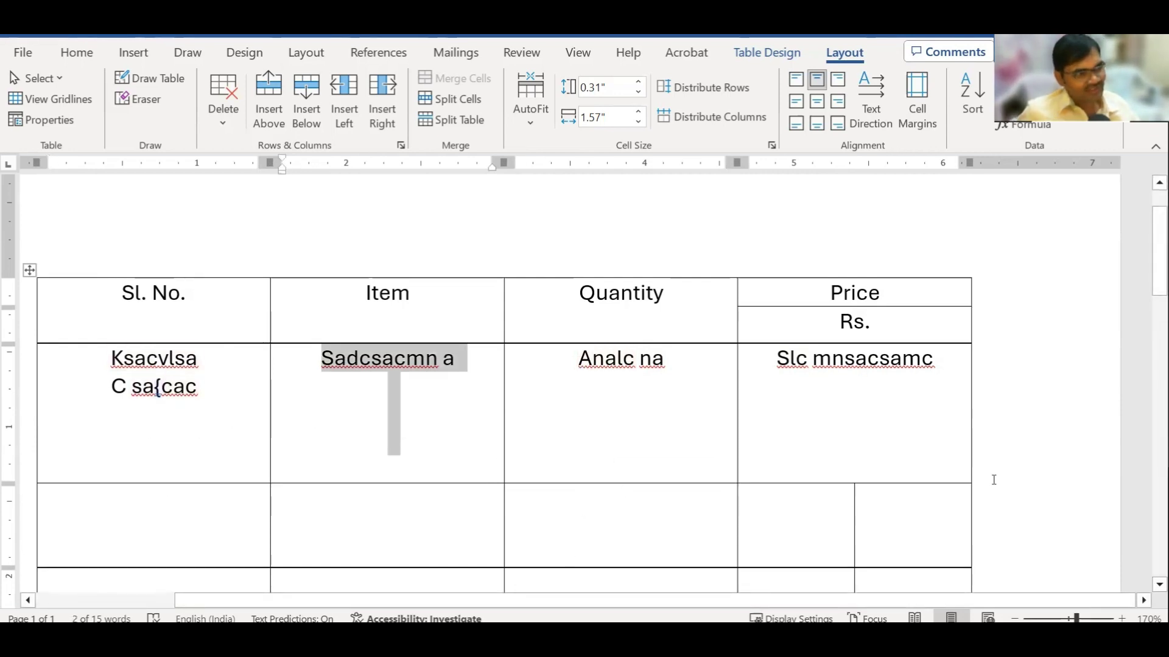
pyautogui.press('Tab')
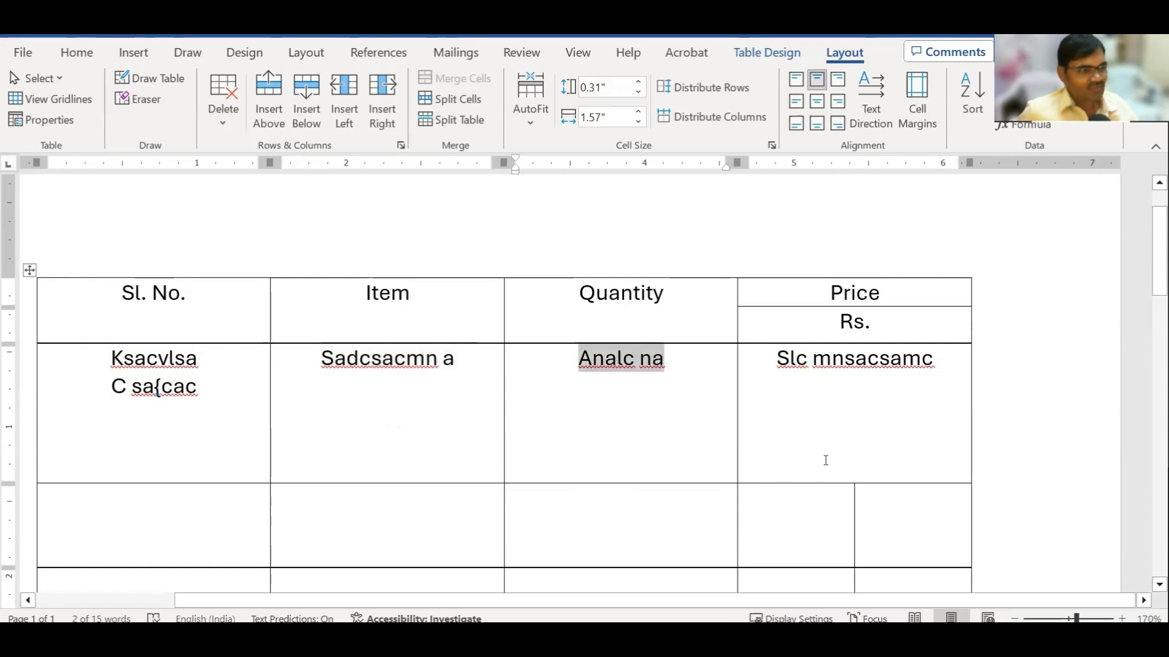
pyautogui.press('Tab')
pyautogui.hotkey('shift', 'Tab')
pyautogui.press('Tab')
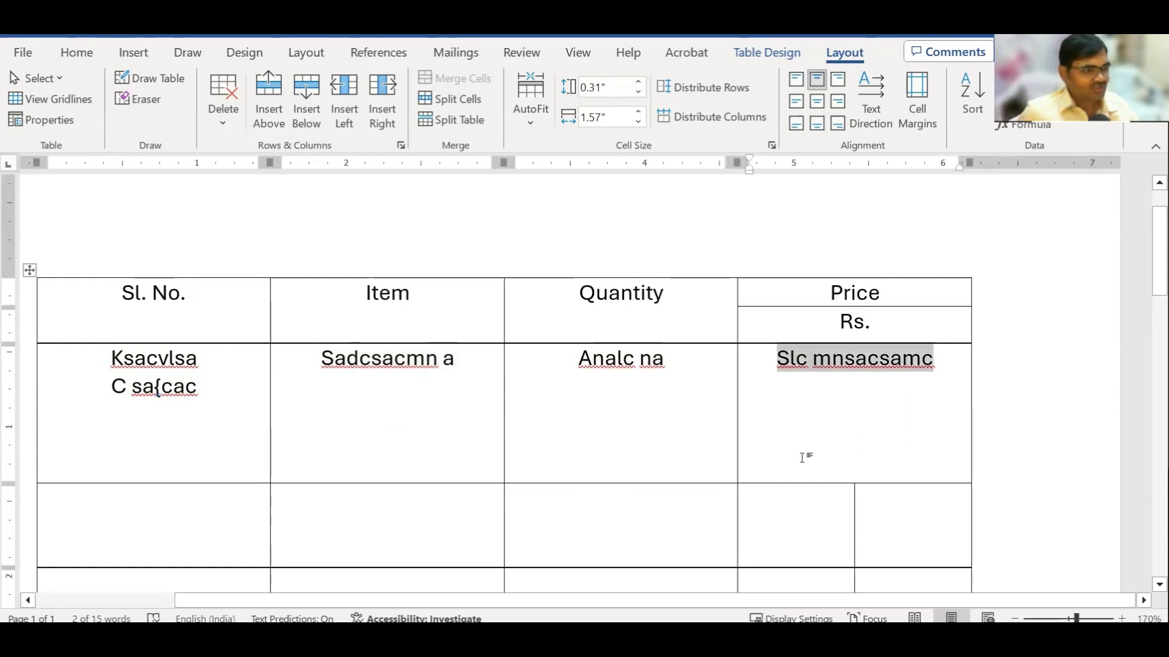
pyautogui.hotkey('shift', 'Tab')
pyautogui.hotkey('shift', 'Tab')
pyautogui.hotkey('shift', 'Tab')
pyautogui.press('Tab')
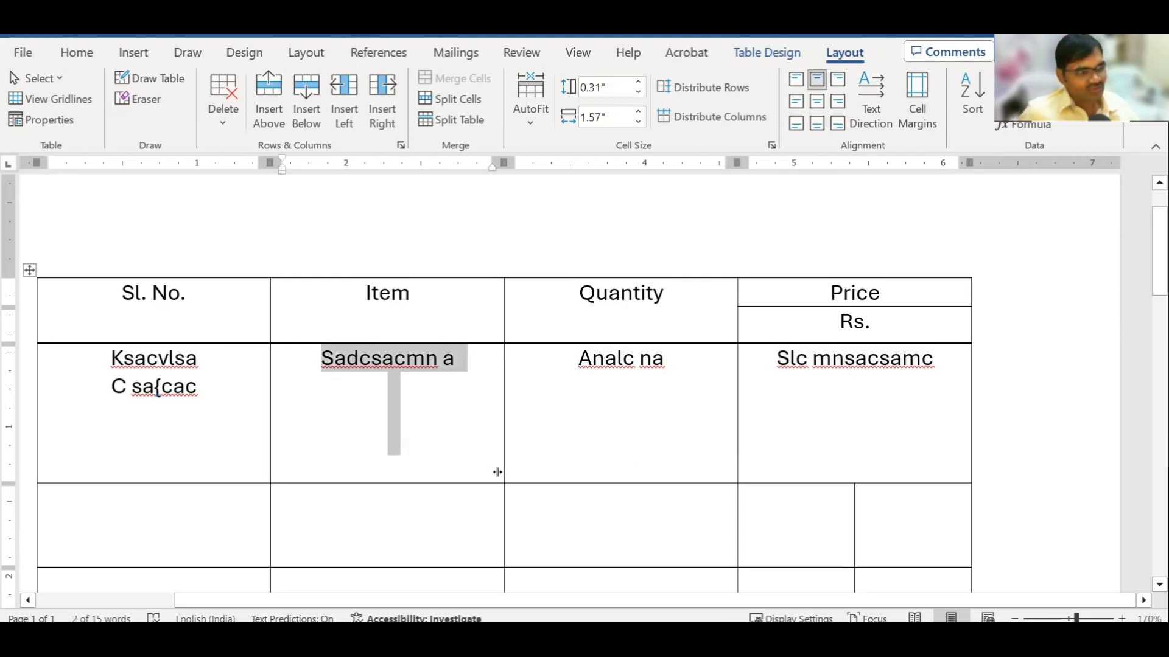
pyautogui.moveTo(498, 482); pyautogui.dragTo(502, 455)
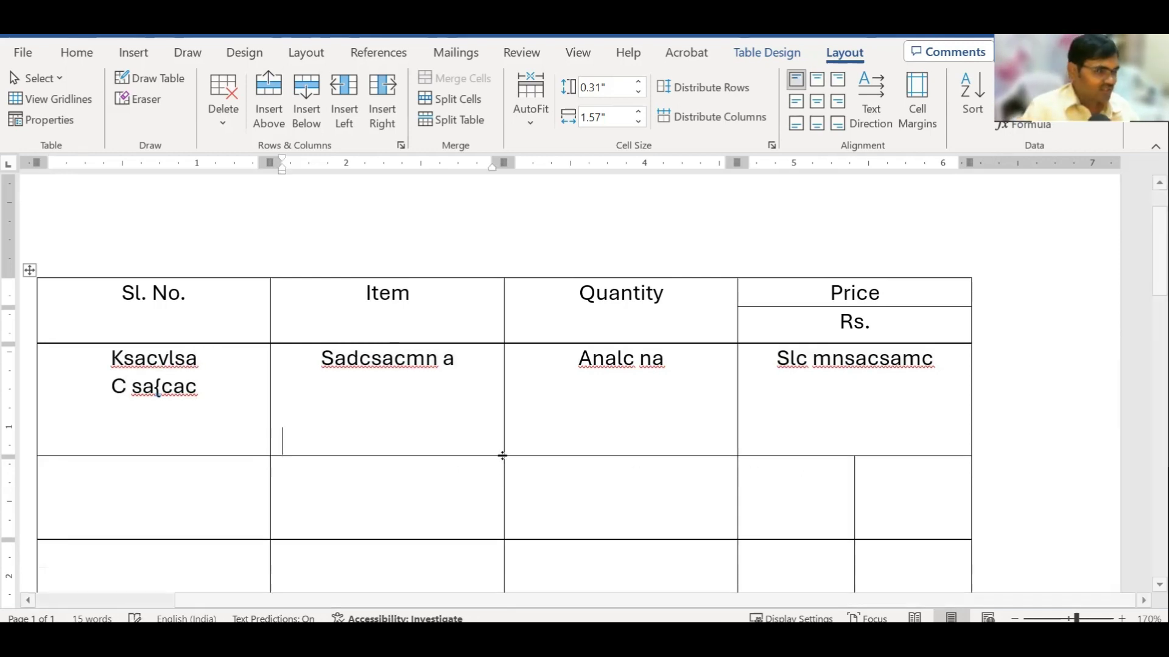
pyautogui.press('BackSpace')
pyautogui.press('BackSpace')
pyautogui.press('BackSpace')
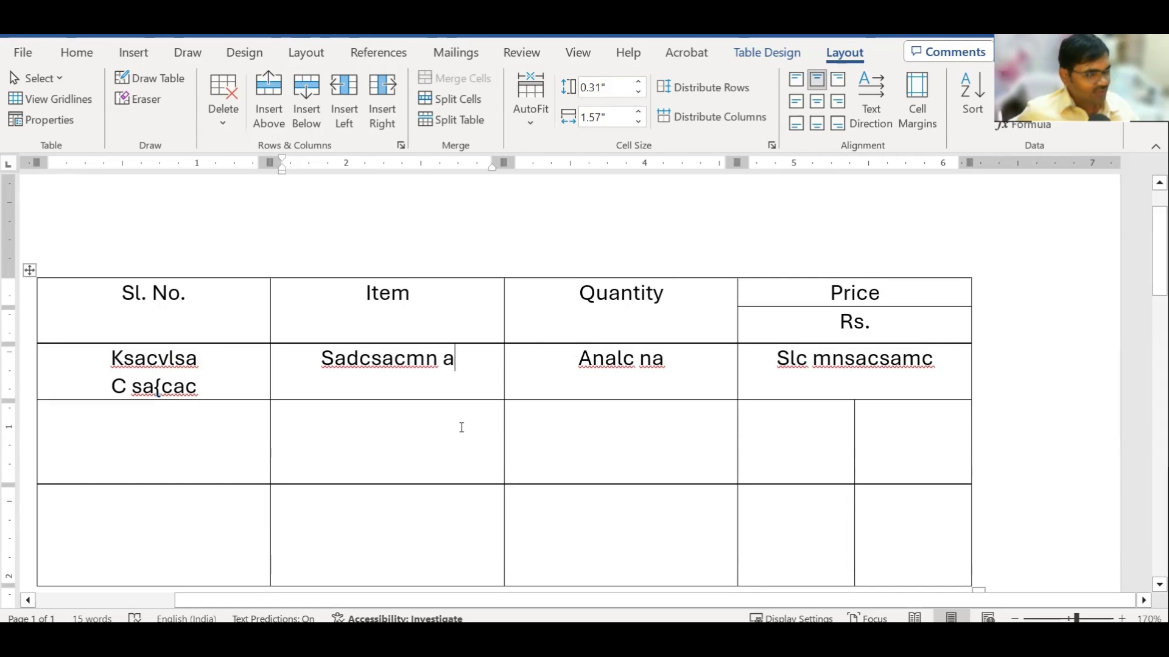
pyautogui.moveTo(469, 400); pyautogui.dragTo(472, 396)
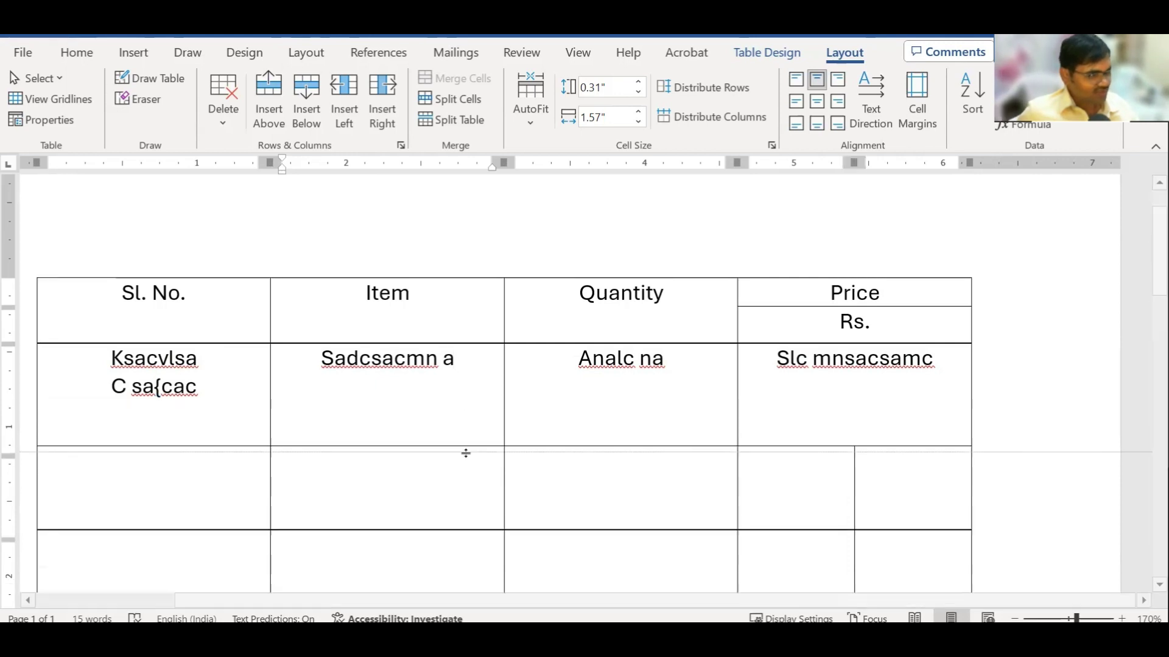
pyautogui.click(435, 455)
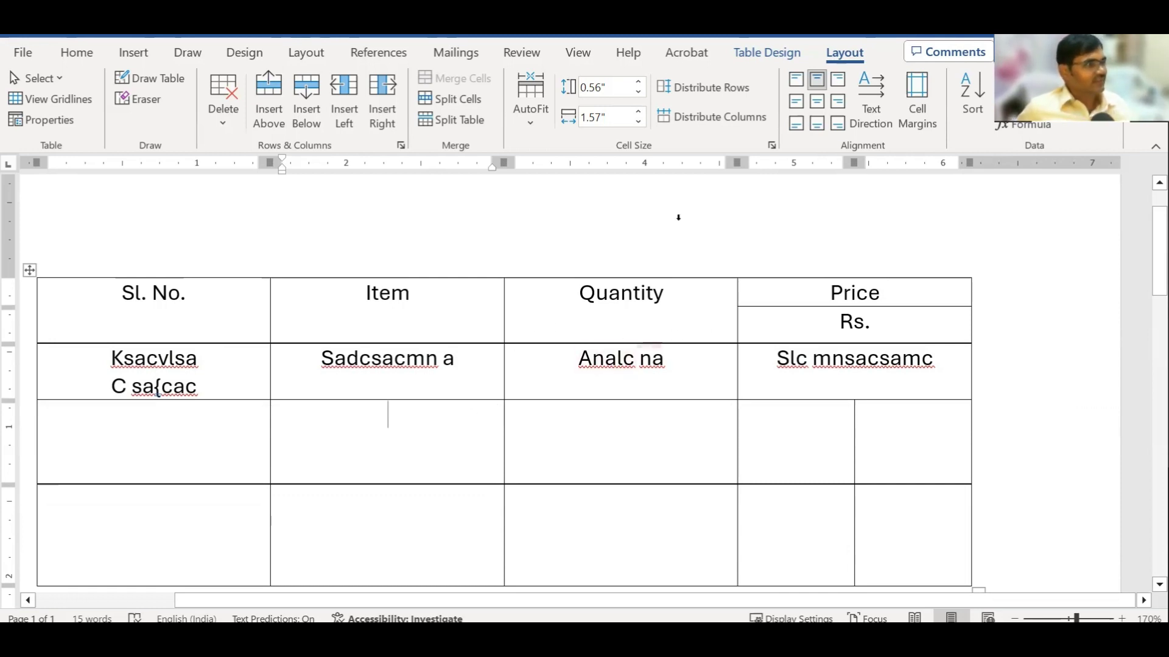
# Create a new document from the 'Insert your first table of contents' template.
pyautogui.click(24, 54)
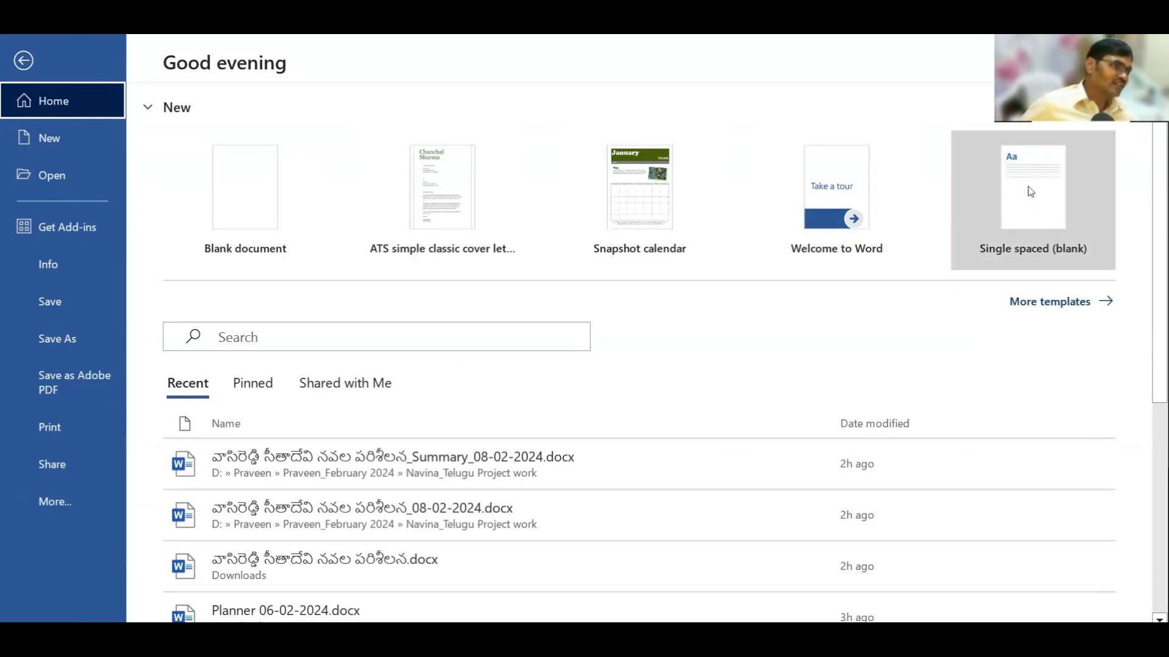
pyautogui.click(1046, 304)
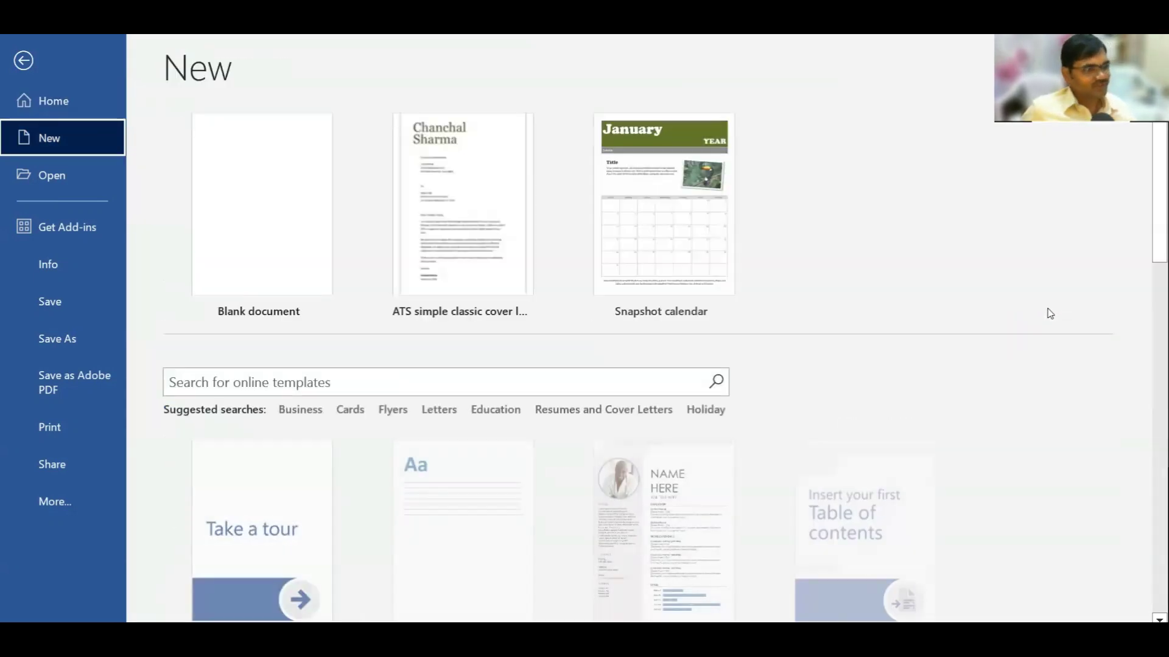
pyautogui.scroll(-2, 543, 326)
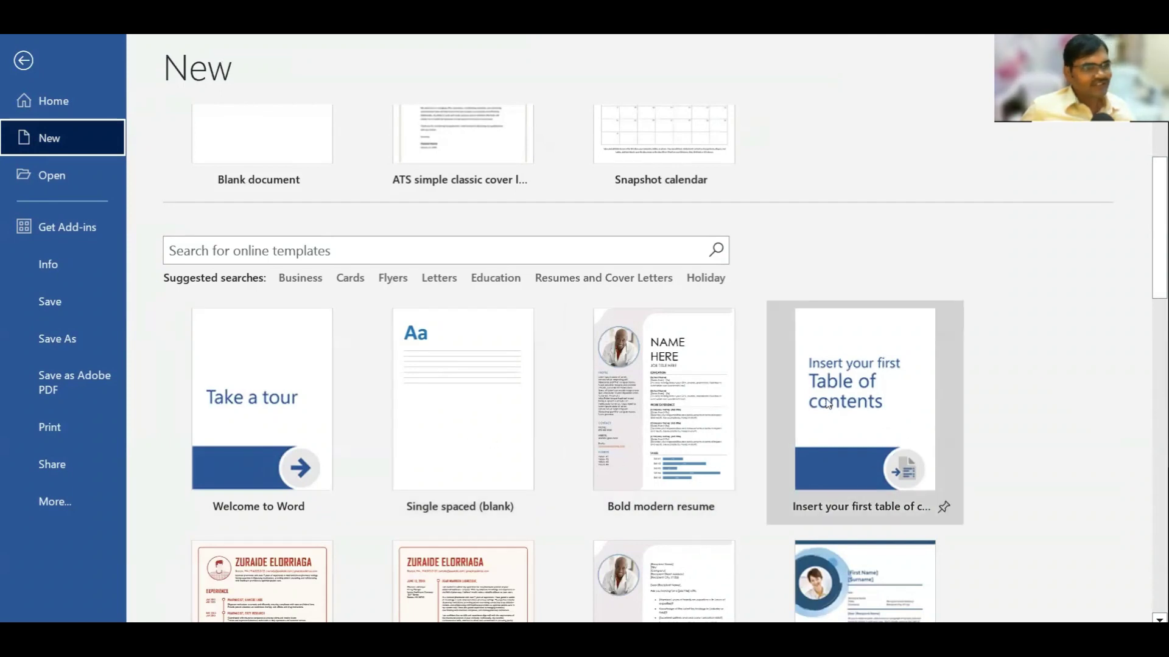
pyautogui.doubleClick(852, 391)
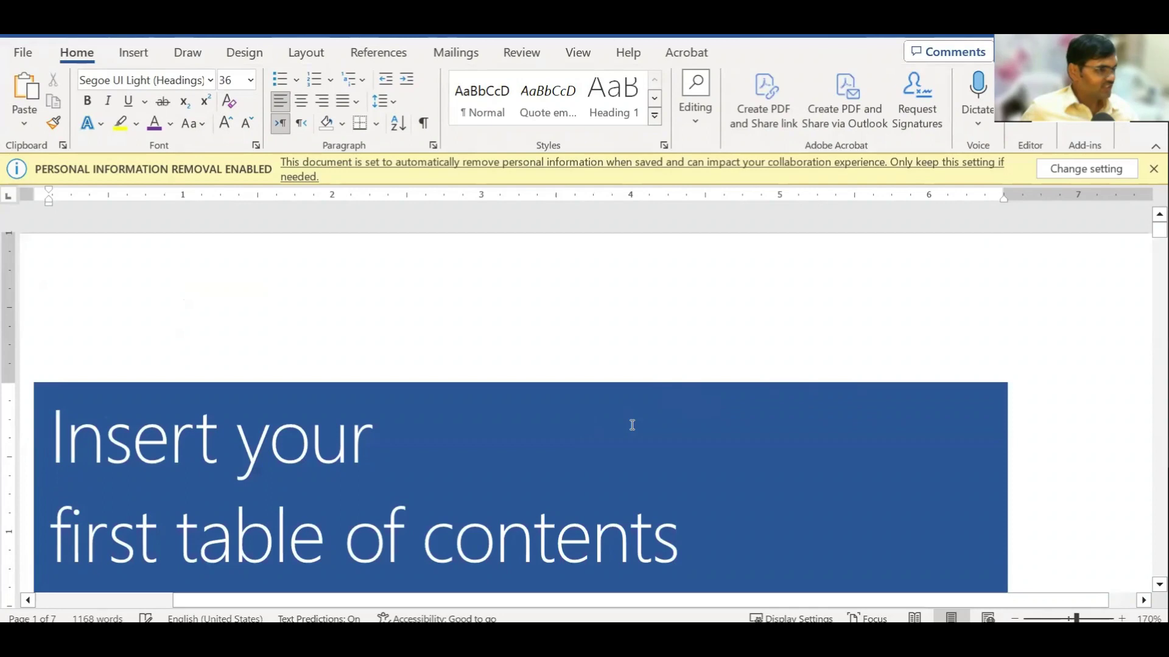
pyautogui.scroll(-4, 633, 425)
pyautogui.scroll(-2, 633, 426)
pyautogui.scroll(-2, 636, 428)
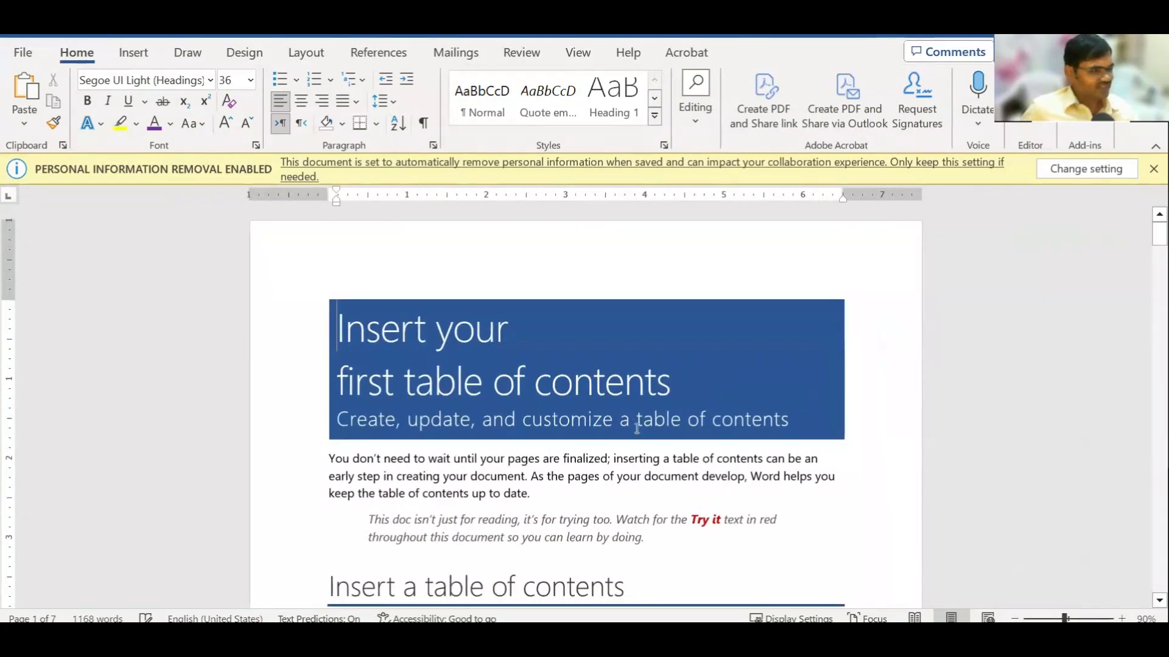
pyautogui.scroll(-2, 637, 428)
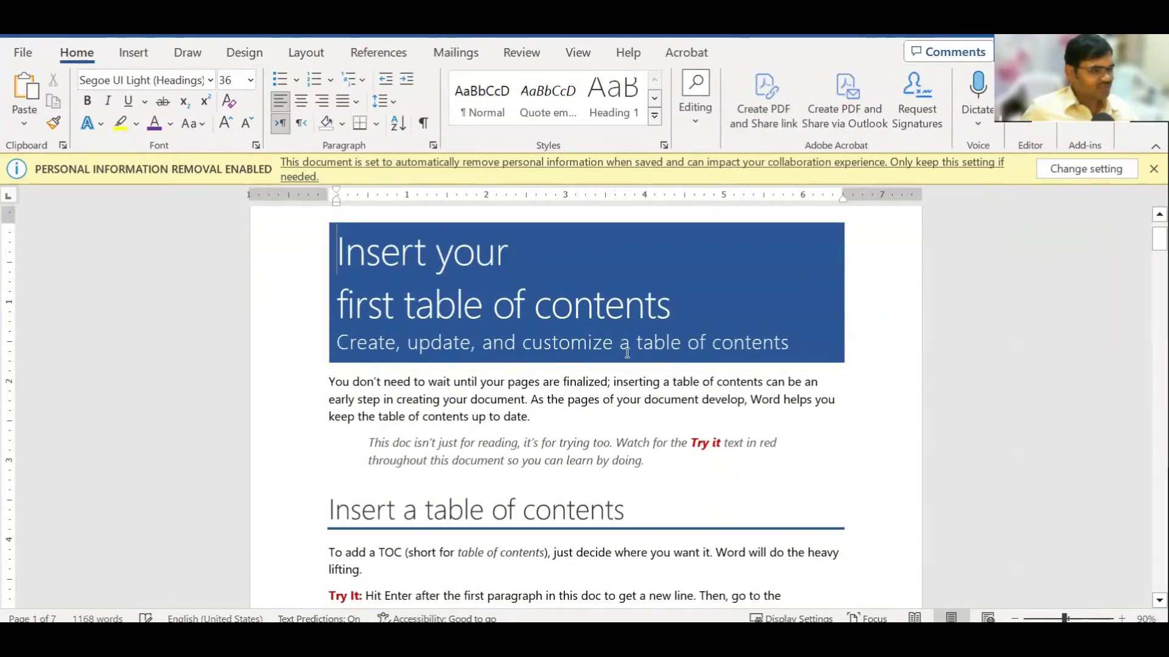
pyautogui.scroll(-3, 741, 365)
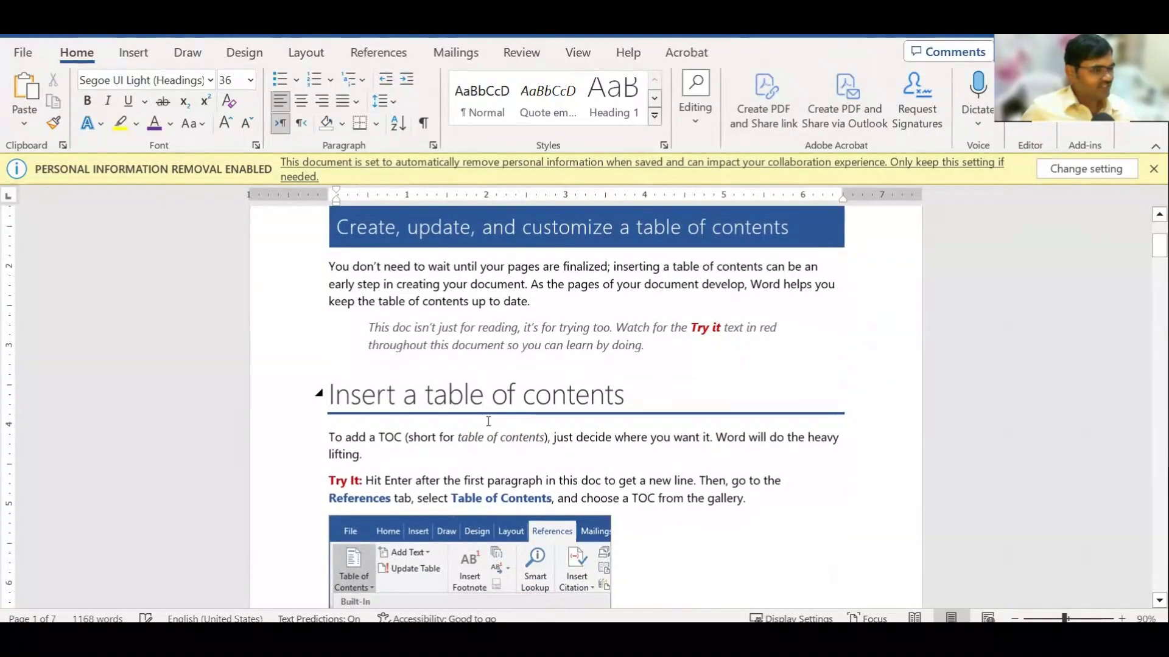
pyautogui.scroll(-2, 645, 425)
pyautogui.scroll(-2, 657, 414)
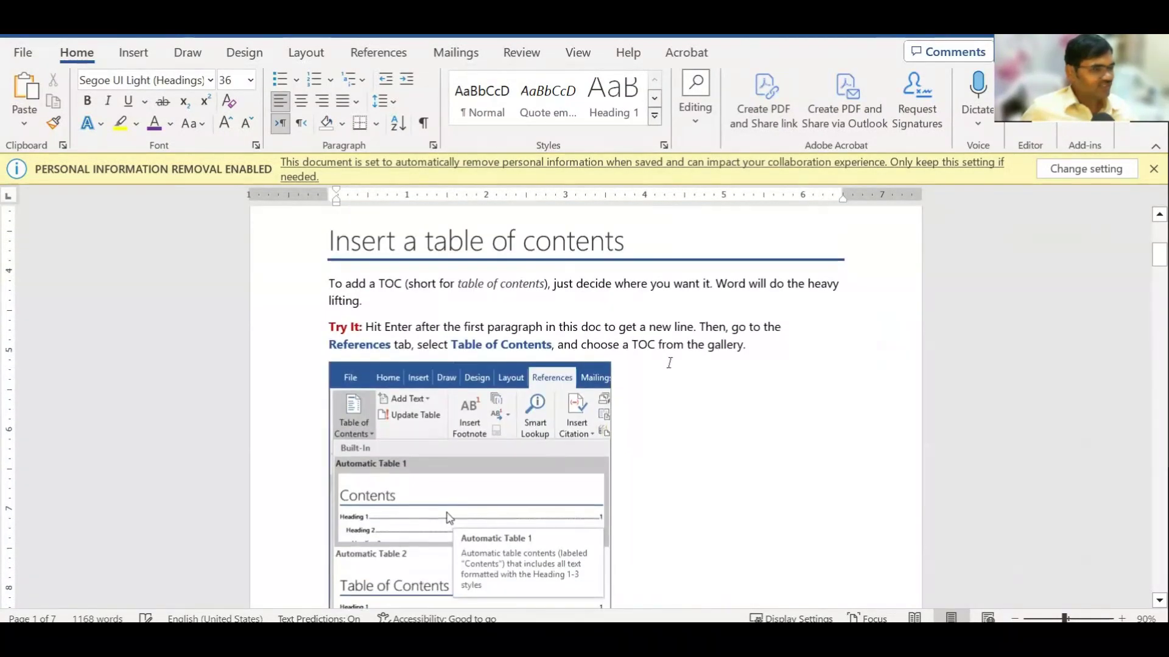
pyautogui.scroll(-5, 680, 367)
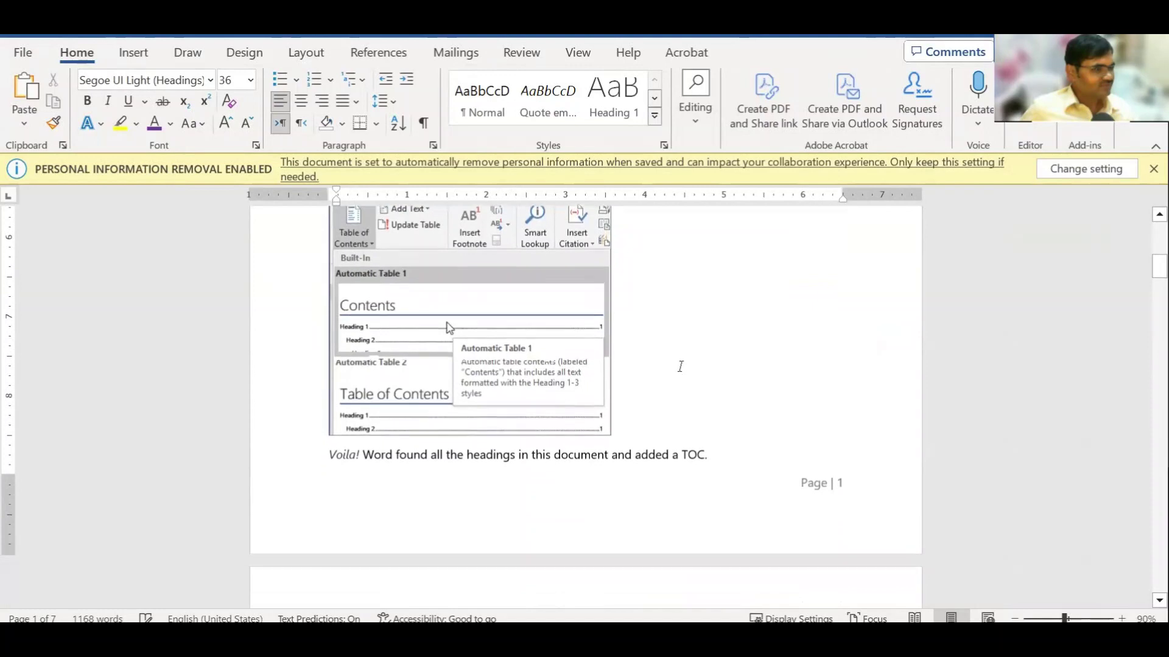
pyautogui.scroll(6, 681, 367)
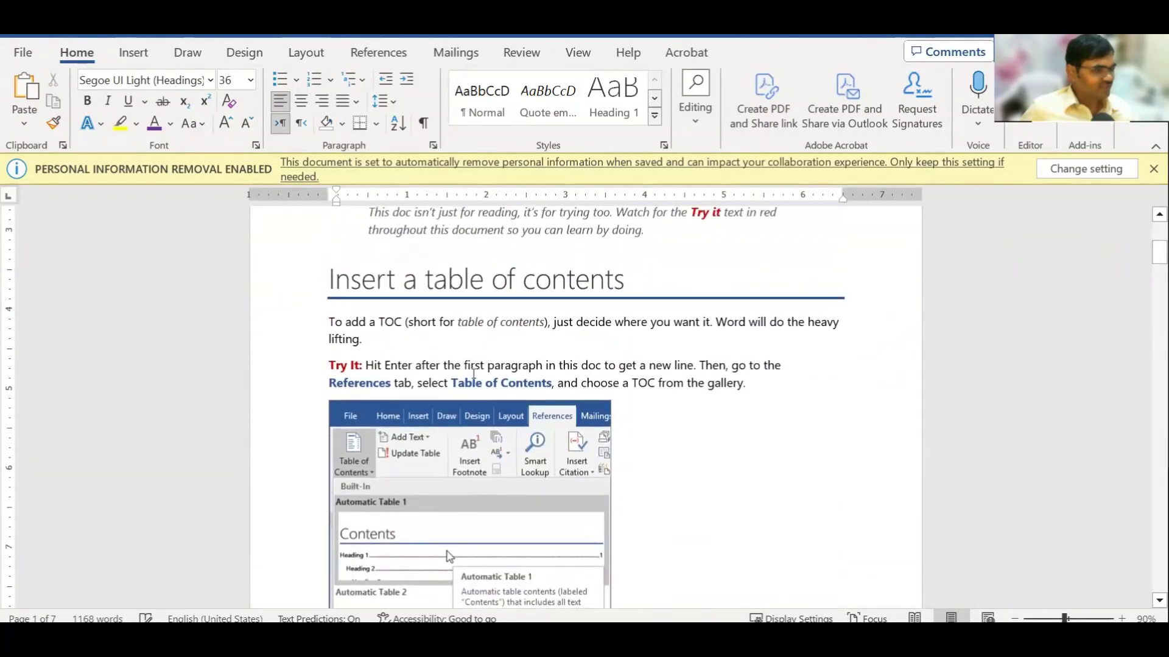
pyautogui.scroll(-2, 705, 390)
pyautogui.scroll(-1, 705, 391)
pyautogui.scroll(-2, 705, 390)
pyautogui.scroll(-5, 705, 390)
pyautogui.scroll(-6, 705, 391)
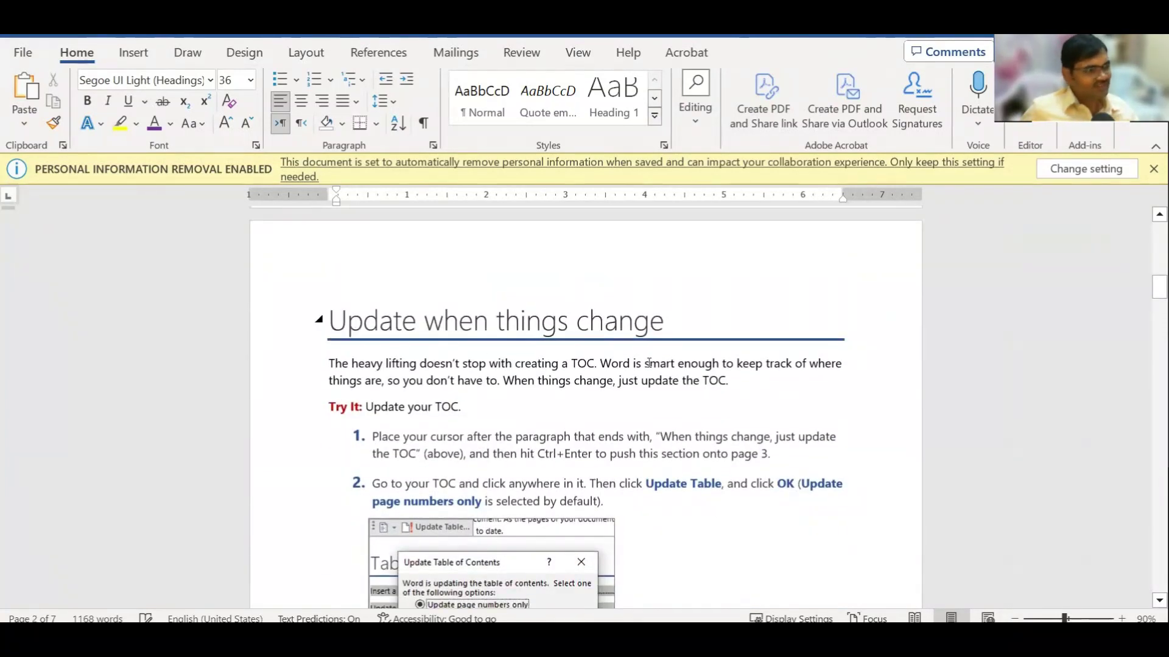
pyautogui.scroll(-2, 614, 393)
pyautogui.scroll(-1, 613, 394)
pyautogui.scroll(-5, 614, 394)
pyautogui.scroll(-4, 614, 394)
pyautogui.scroll(-2, 614, 393)
pyautogui.scroll(-11, 614, 394)
pyautogui.scroll(-9, 613, 394)
pyautogui.scroll(-4, 613, 394)
pyautogui.scroll(-1, 613, 393)
pyautogui.scroll(-3, 614, 394)
pyautogui.scroll(-1, 613, 394)
pyautogui.scroll(-4, 613, 394)
pyautogui.scroll(-8, 614, 396)
pyautogui.scroll(-5, 614, 397)
pyautogui.scroll(-2, 615, 397)
pyautogui.scroll(-8, 614, 397)
pyautogui.scroll(-7, 619, 376)
pyautogui.scroll(-5, 618, 376)
pyautogui.scroll(-6, 619, 376)
pyautogui.scroll(-6, 618, 376)
pyautogui.scroll(-7, 619, 376)
pyautogui.scroll(-8, 619, 376)
pyautogui.scroll(-5, 619, 376)
pyautogui.scroll(-9, 618, 376)
pyautogui.scroll(-9, 618, 376)
pyautogui.scroll(-7, 618, 376)
pyautogui.scroll(-7, 619, 376)
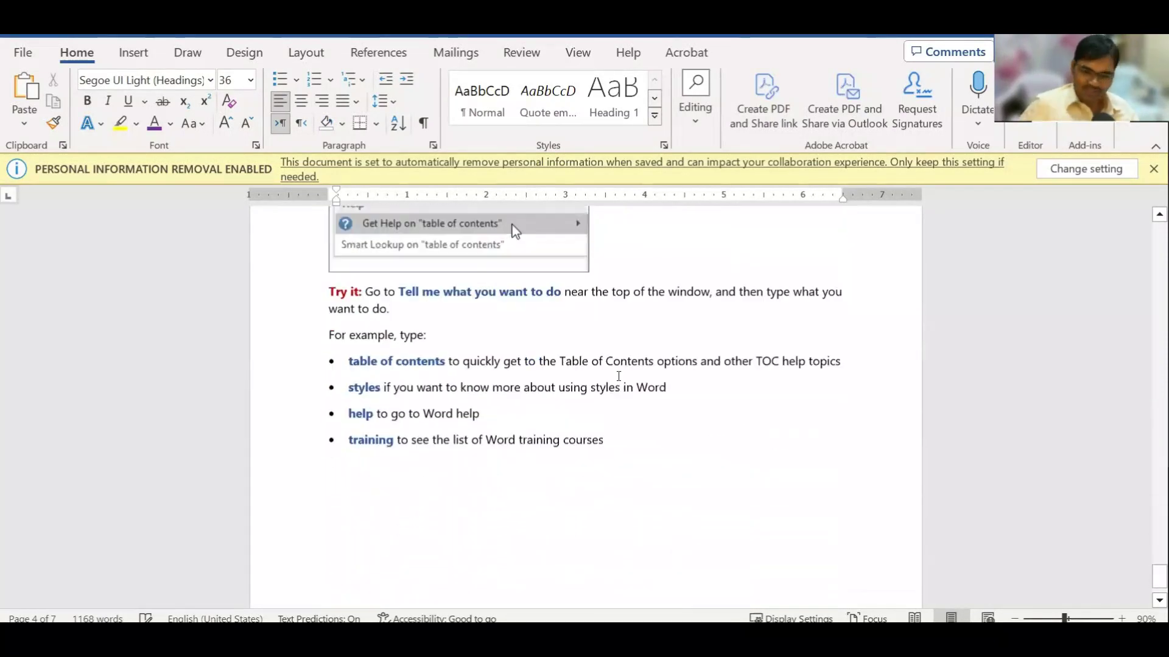
pyautogui.scroll(-4, 619, 376)
pyautogui.hotkey('ctrl', 'Home')
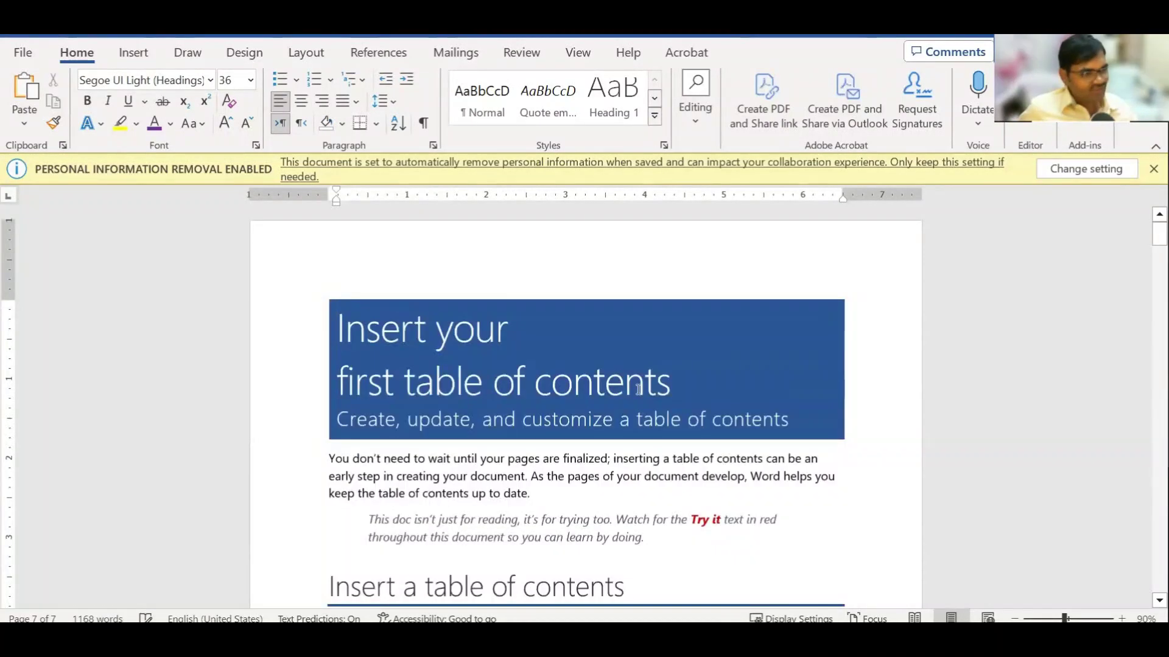
pyautogui.keyDown('ctrl'); pyautogui.scroll(4, 641, 390); pyautogui.keyUp('ctrl')
pyautogui.scroll(-2, 640, 390)
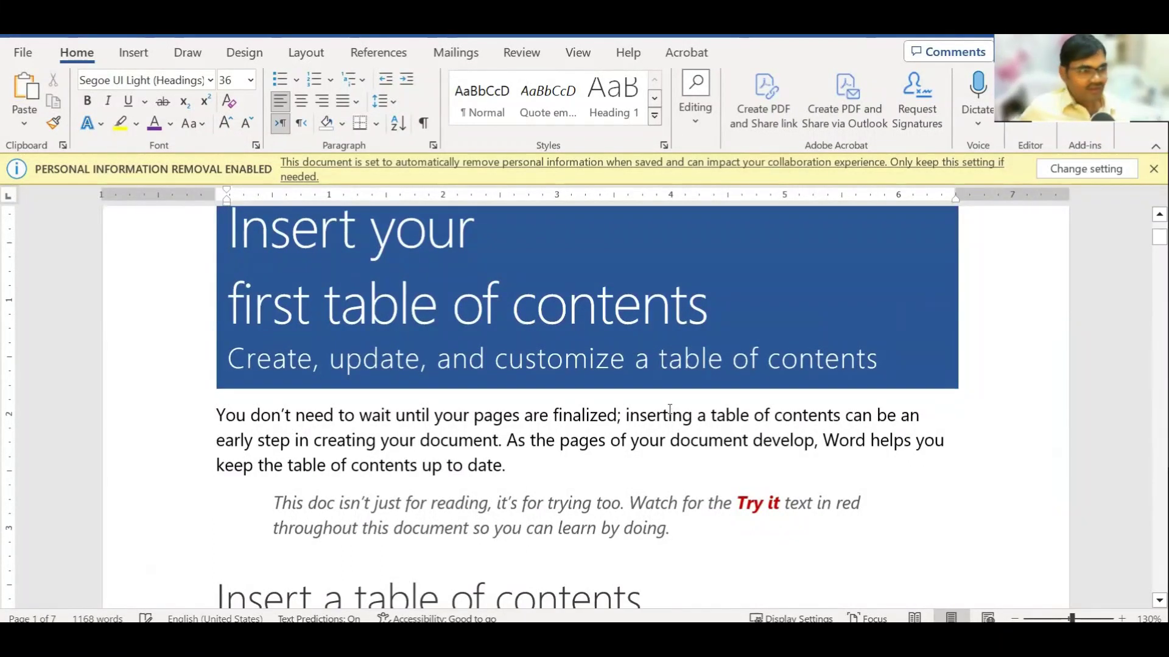
# Open Word's Save As page for the tutorial document from the File menu.
pyautogui.click(502, 417)
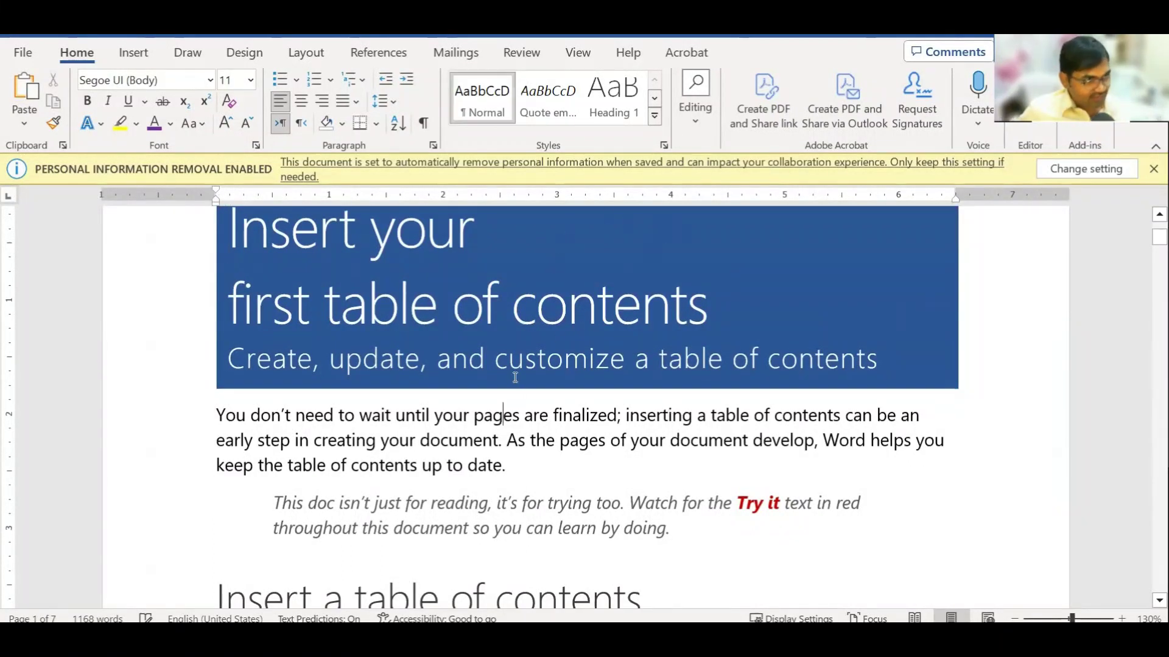
pyautogui.scroll(1, 514, 377)
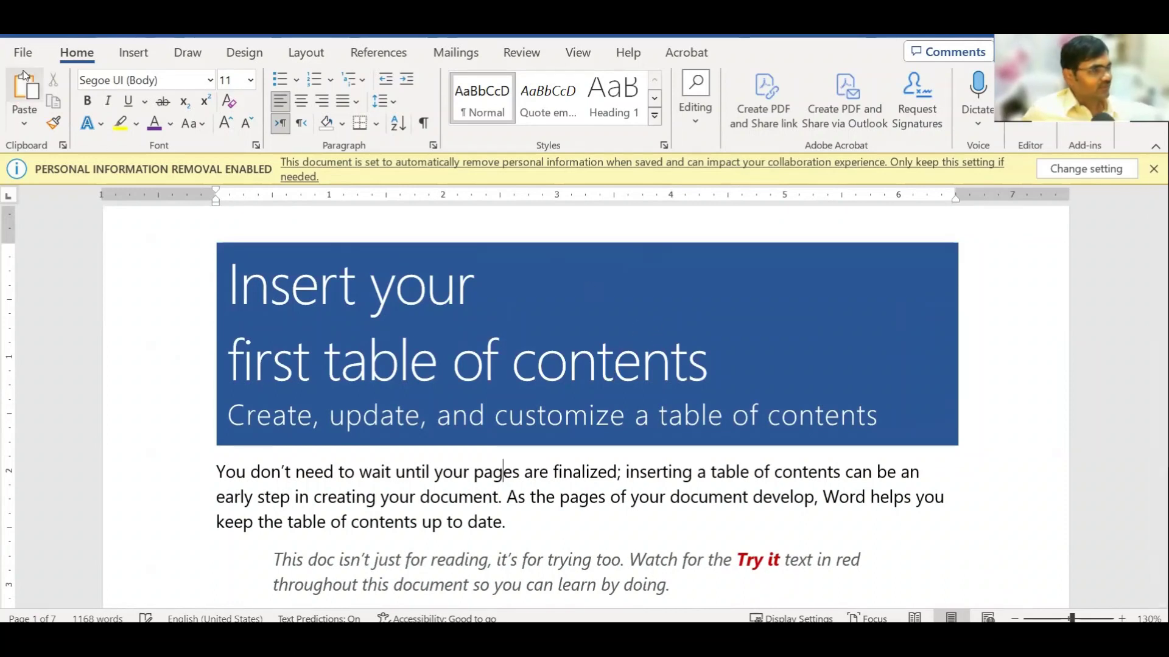
pyautogui.click(23, 52)
pyautogui.click(57, 338)
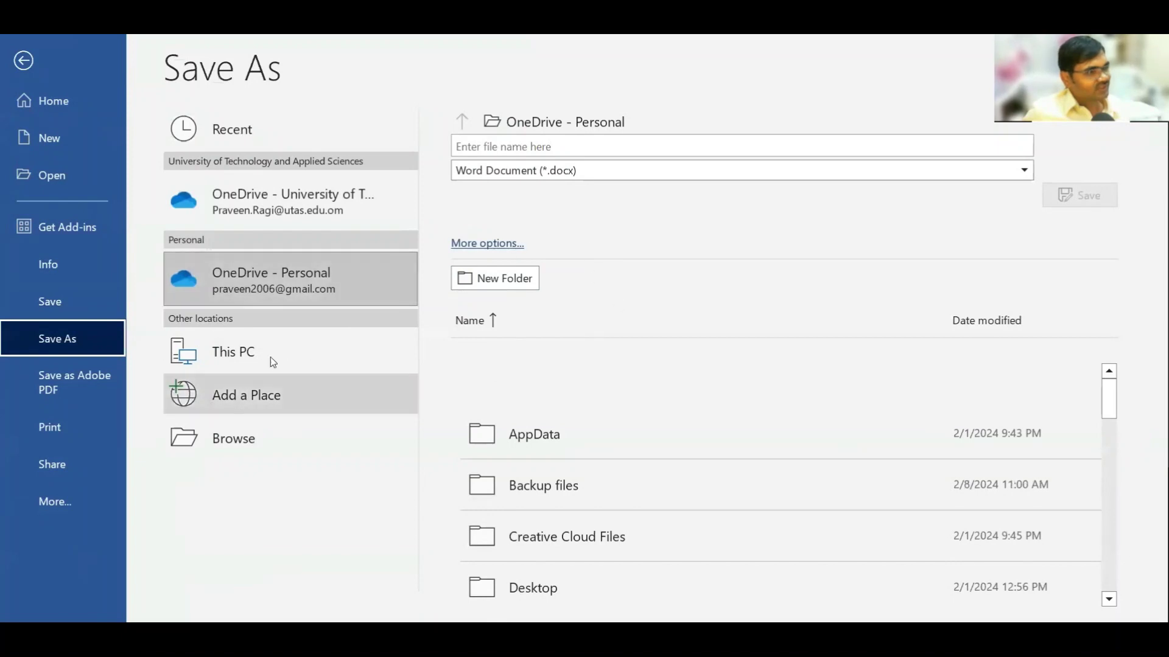
# Browse on drive D to the February 2024 Word and Google Docs training folder.
pyautogui.click(265, 354)
pyautogui.click(264, 354)
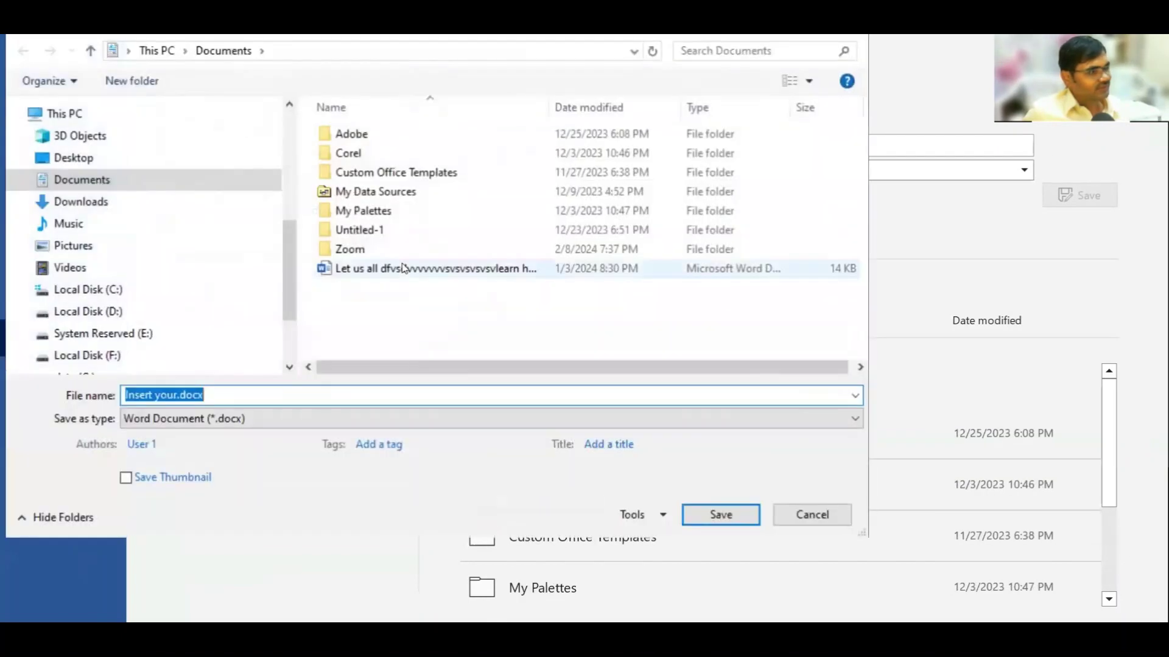
pyautogui.scroll(-1, 187, 259)
pyautogui.doubleClick(365, 213)
pyautogui.doubleClick(419, 194)
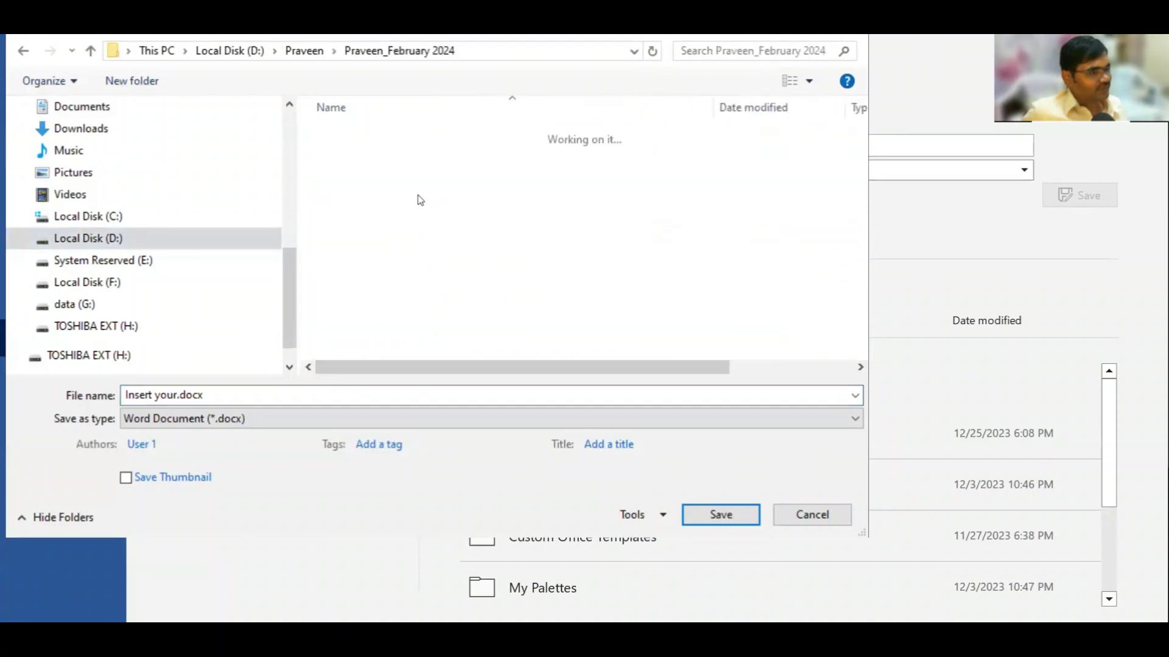
pyautogui.doubleClick(433, 229)
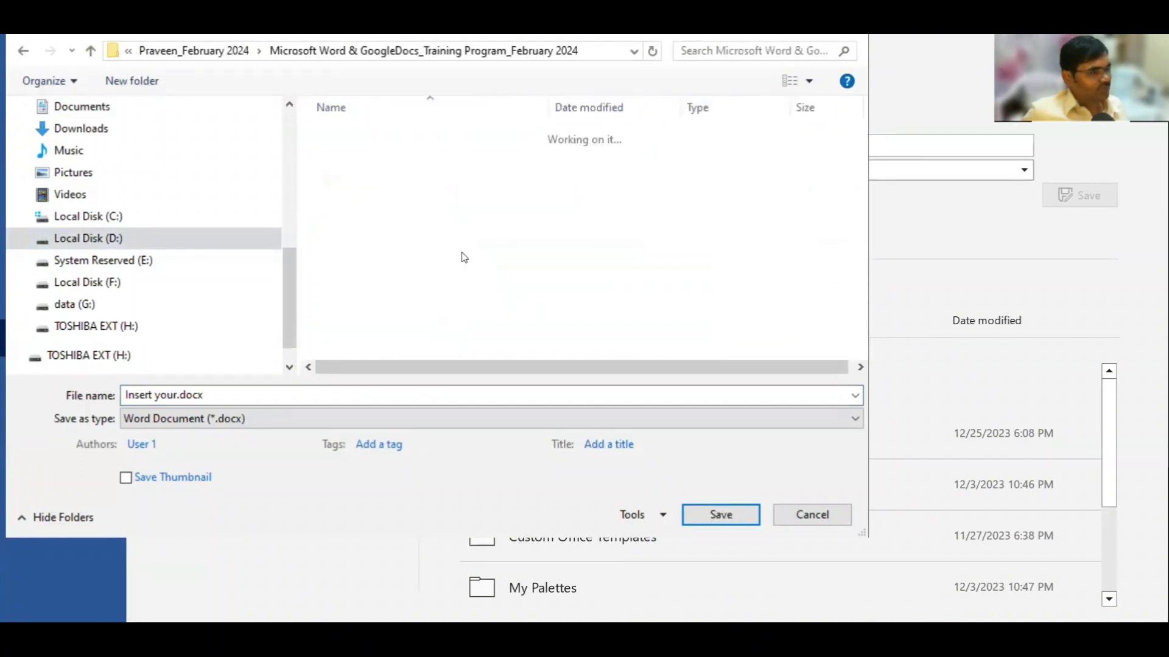
# Create a new folder named 08-02-2024 there and open it.
pyautogui.click(131, 80)
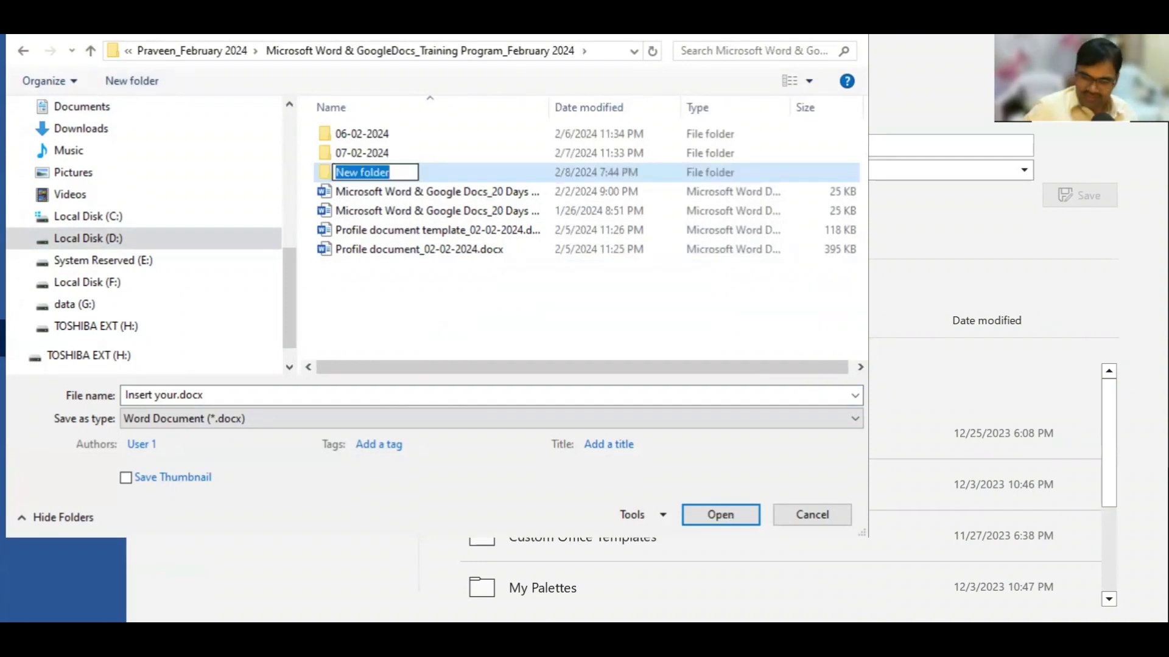
pyautogui.write('08-02-2024')
pyautogui.press('Return')
pyautogui.press('Return')
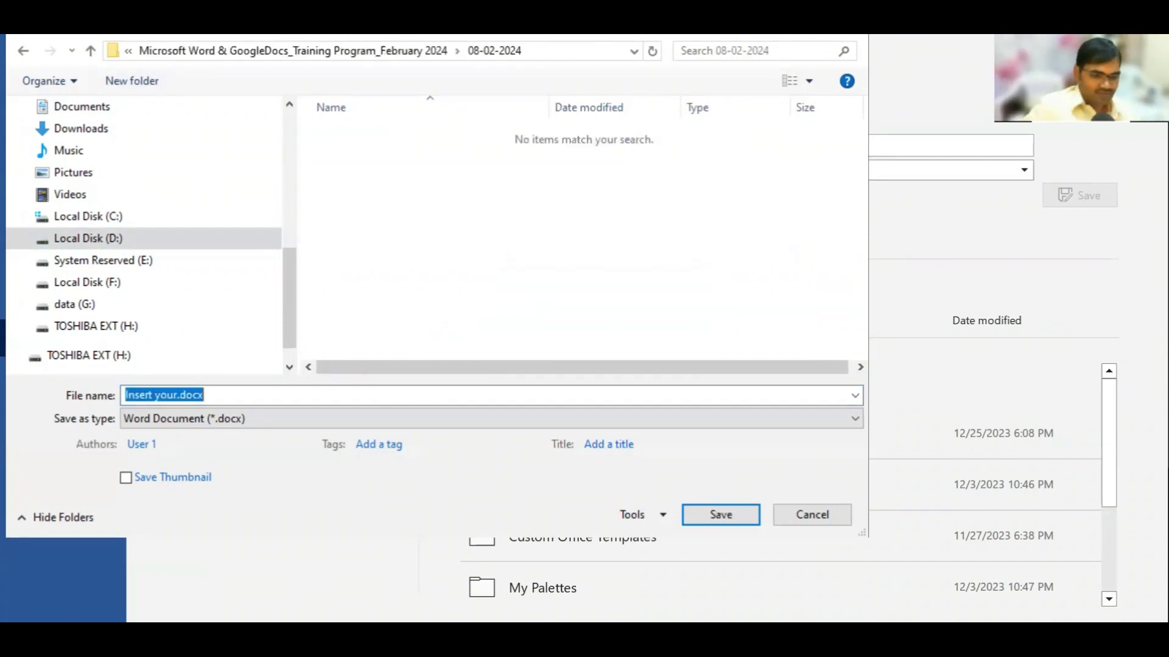
# Save the document as 'Table of contents.docx'.
pyautogui.write('Table of contents')
pyautogui.press('BackSpace')
pyautogui.press('BackSpace')
pyautogui.write('ts')
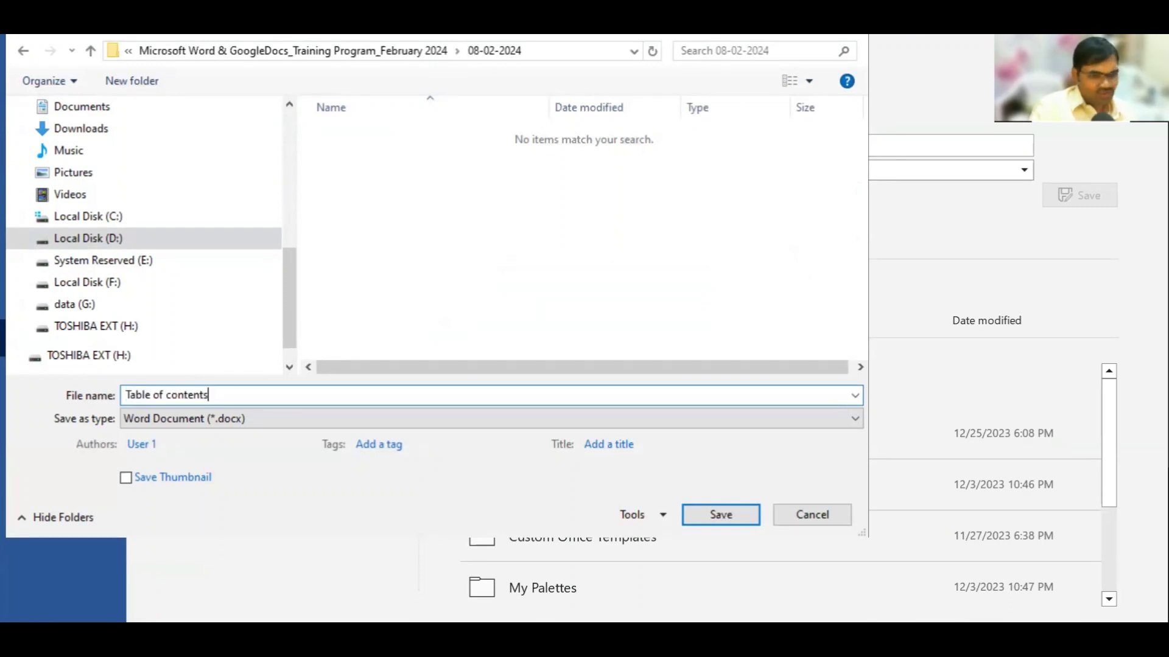
pyautogui.write('.docx')
pyautogui.press('Return')
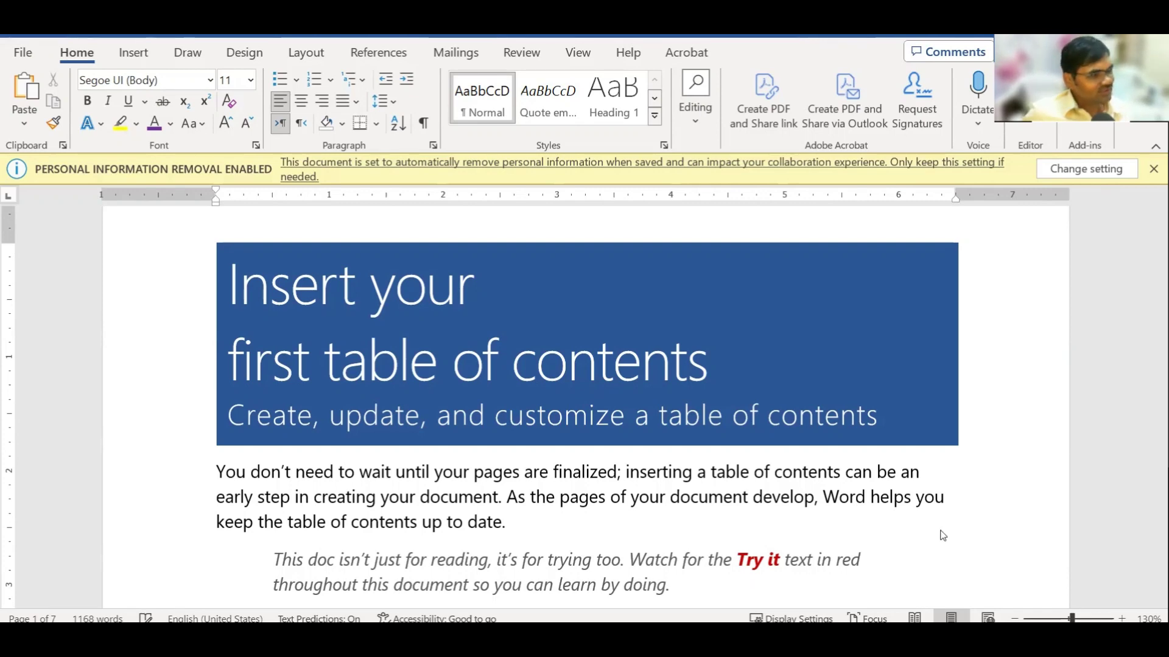
# Scroll down through the table of contents tutorial to the Try It instructions.
pyautogui.scroll(-1, 477, 377)
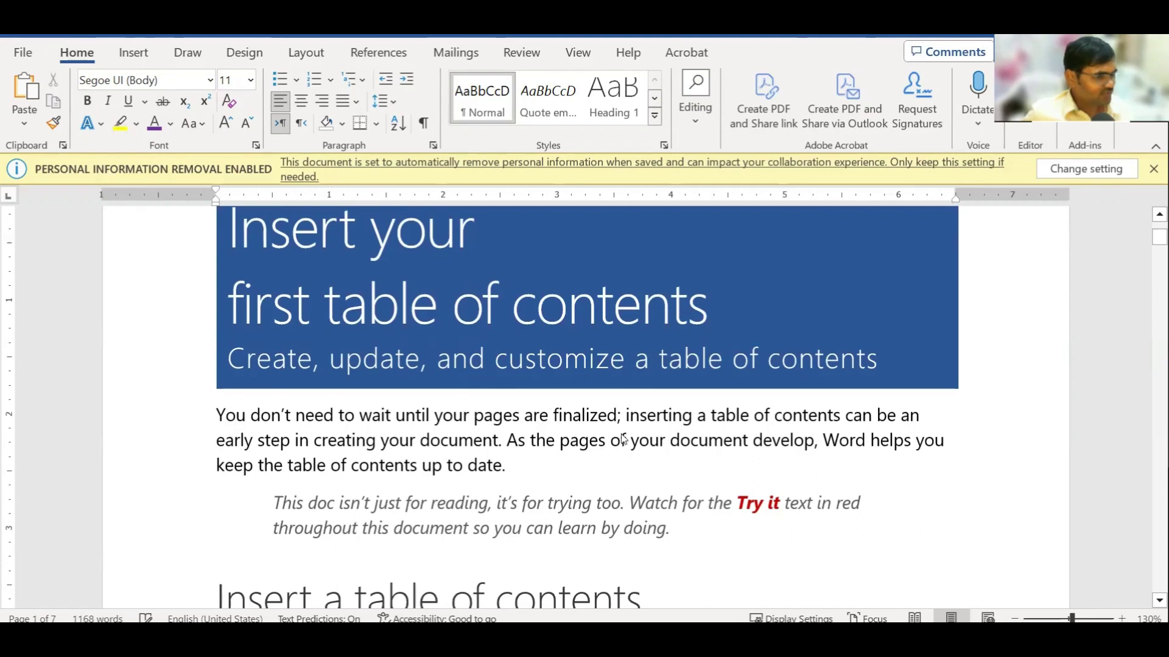
pyautogui.scroll(-1, 622, 434)
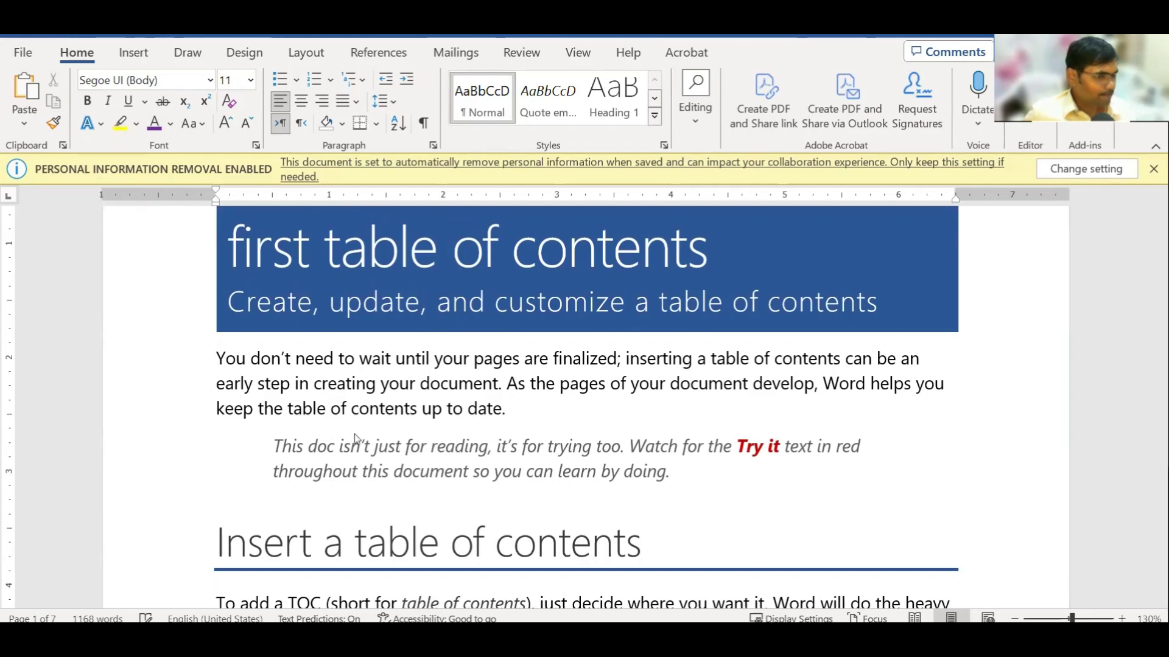
pyautogui.scroll(-1, 459, 445)
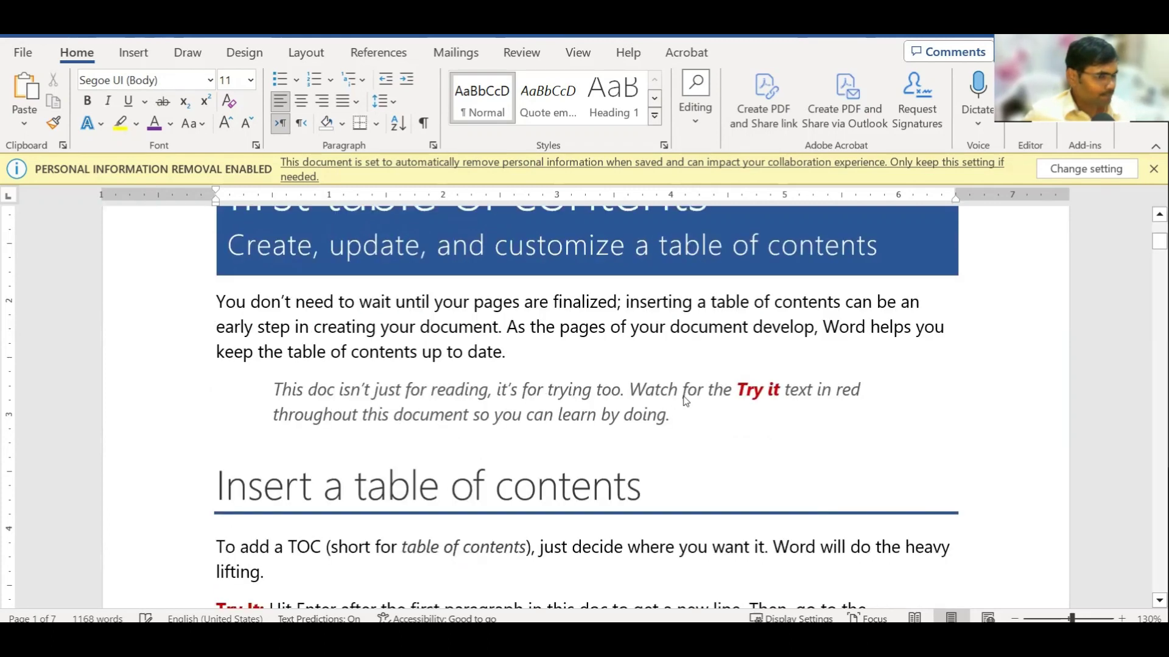
pyautogui.scroll(-2, 686, 402)
pyautogui.scroll(-1, 390, 429)
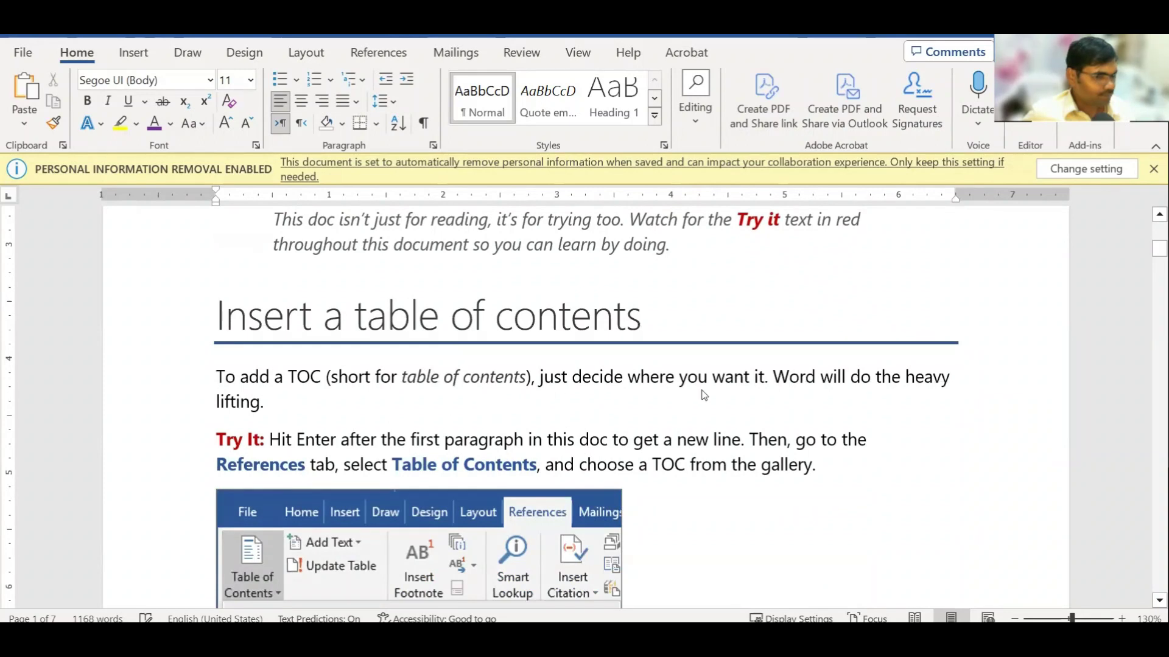
pyautogui.scroll(-1, 383, 448)
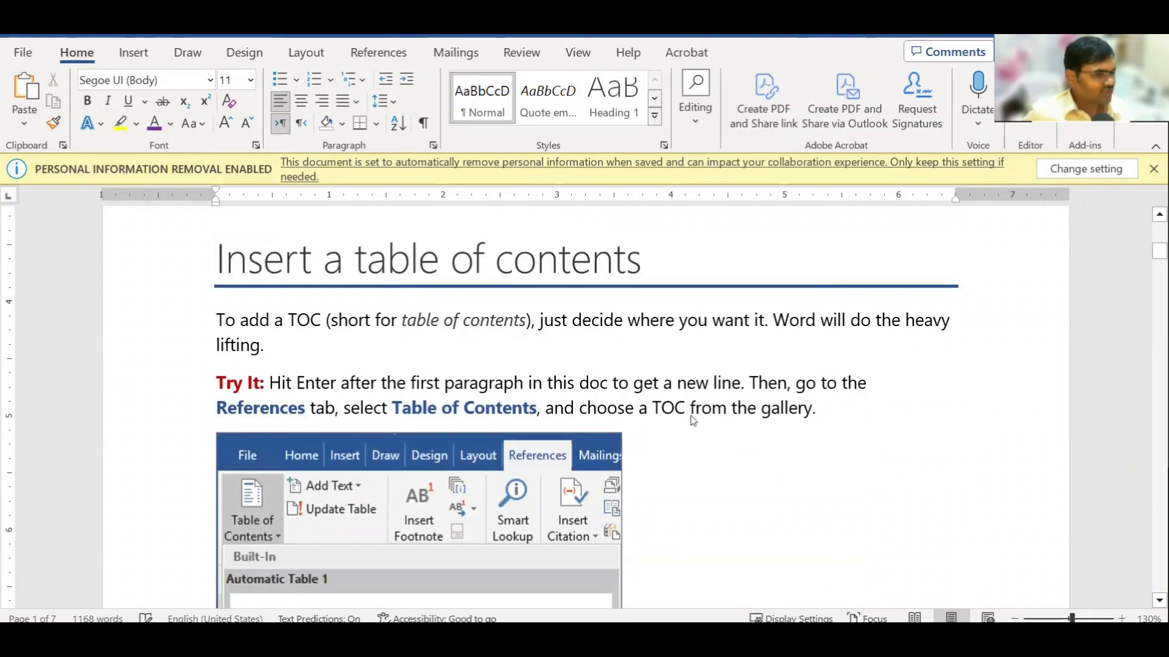
pyautogui.scroll(-1, 691, 420)
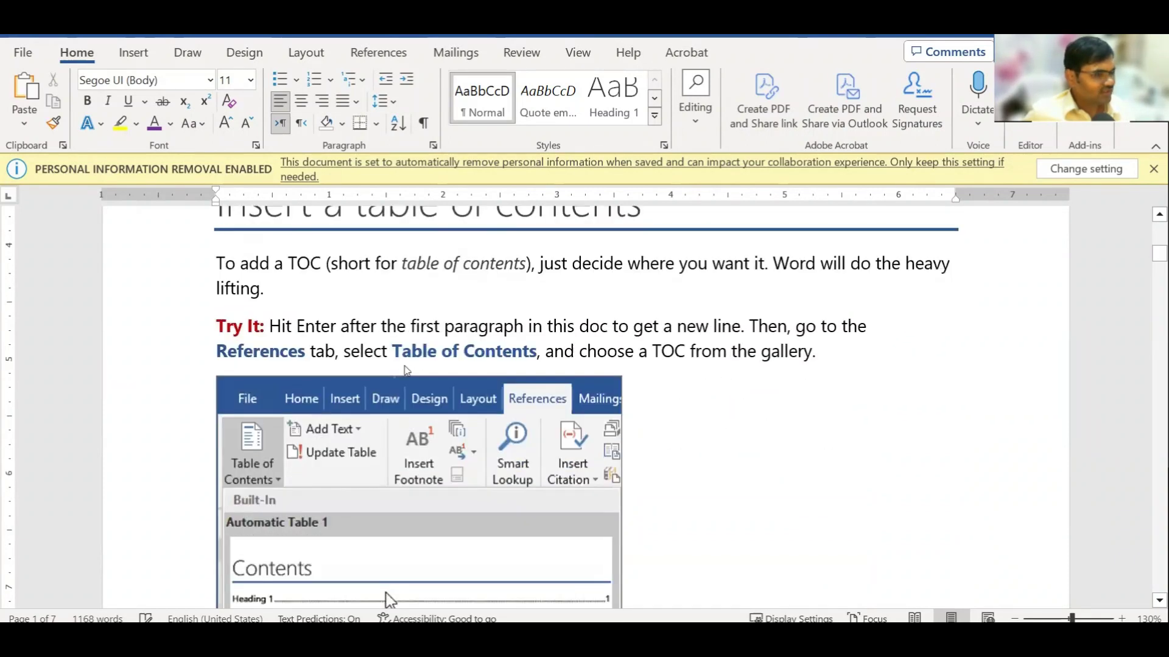
pyautogui.click(286, 351)
pyautogui.moveTo(284, 352); pyautogui.dragTo(288, 352)
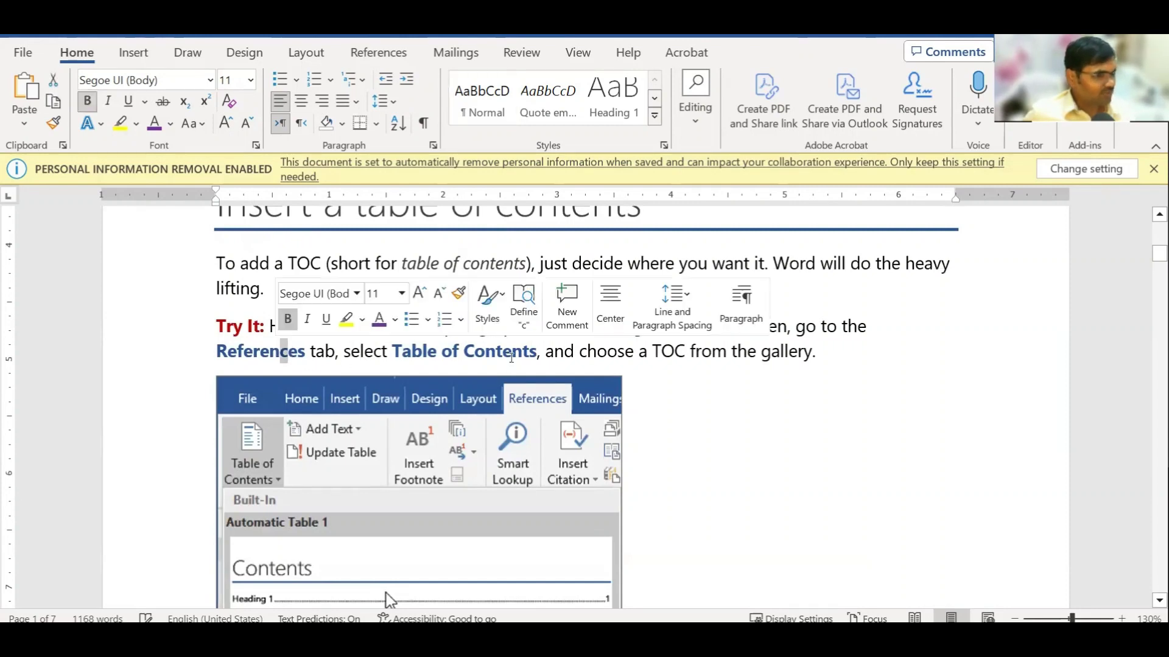
# Review the rest of the tutorial, then bring up a maximised browser on Google.
pyautogui.scroll(3, 702, 351)
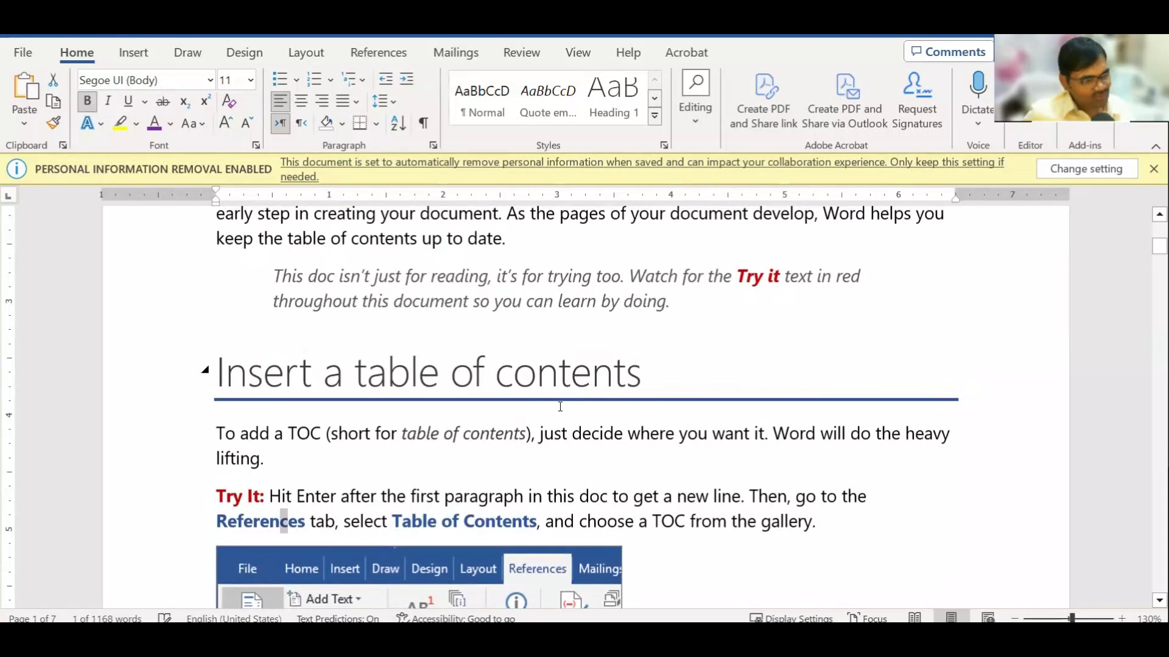
pyautogui.click(504, 433)
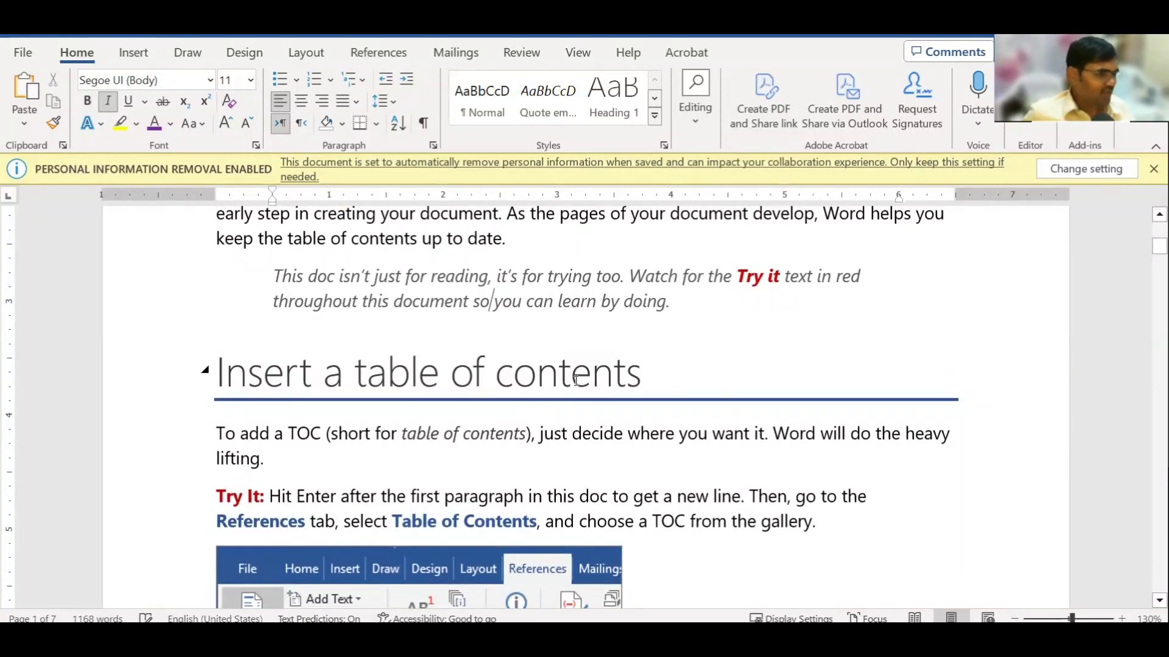
pyautogui.scroll(-2, 570, 391)
pyautogui.scroll(-2, 667, 409)
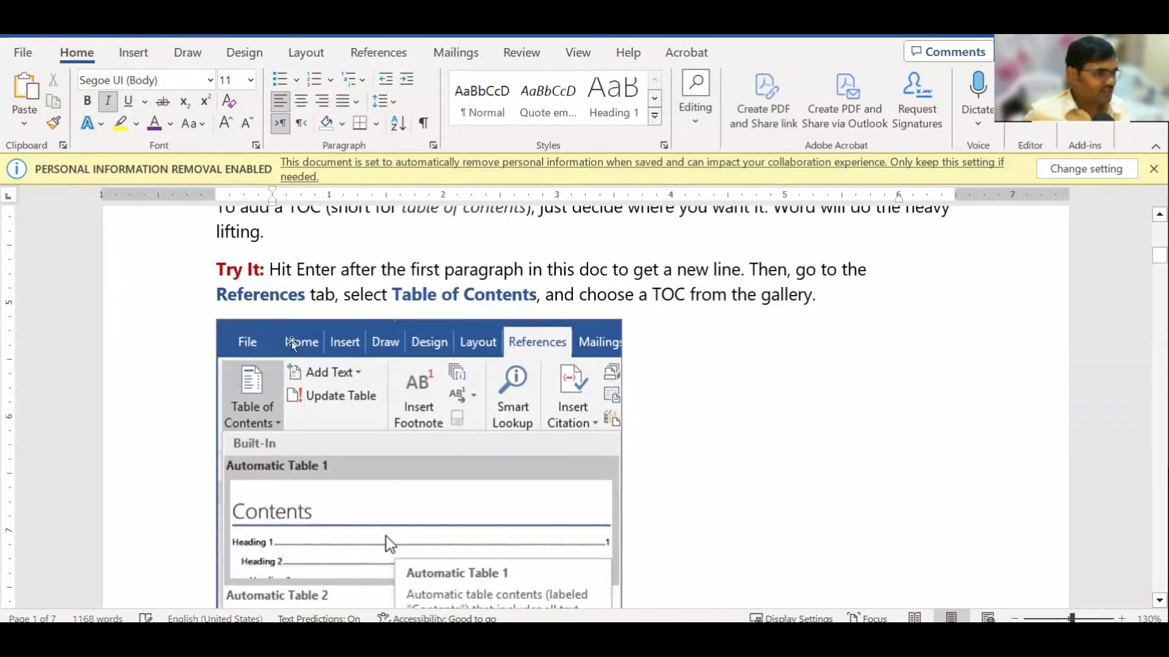
pyautogui.scroll(-1, 452, 392)
pyautogui.scroll(-1, 451, 392)
pyautogui.scroll(-2, 452, 393)
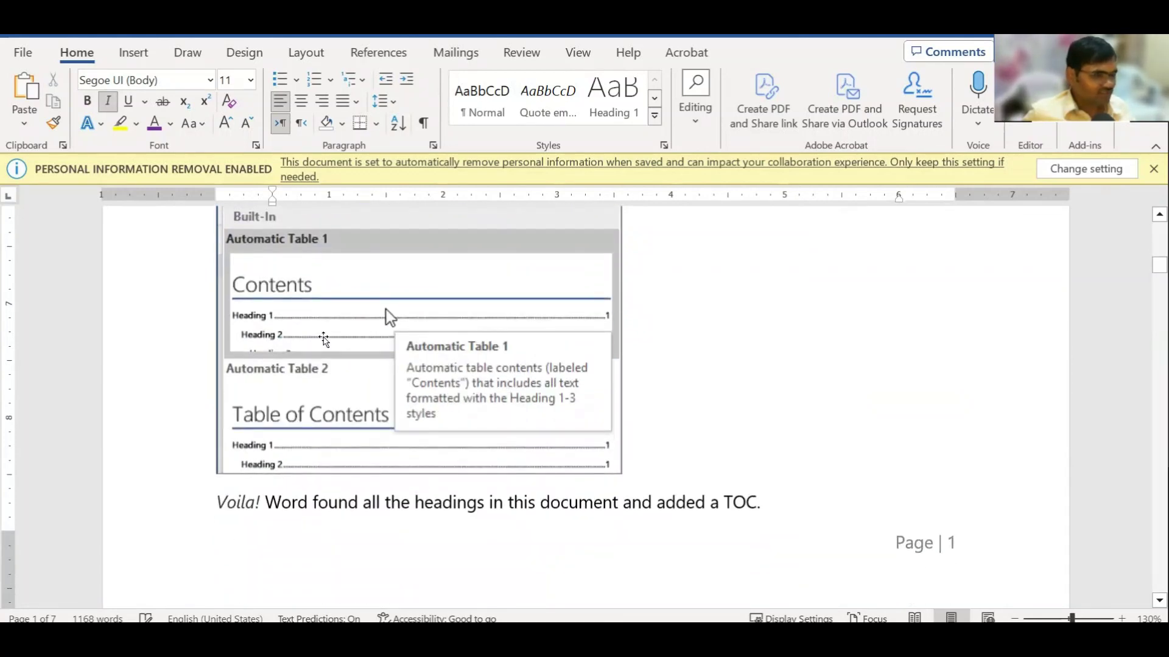
pyautogui.scroll(-2, 523, 392)
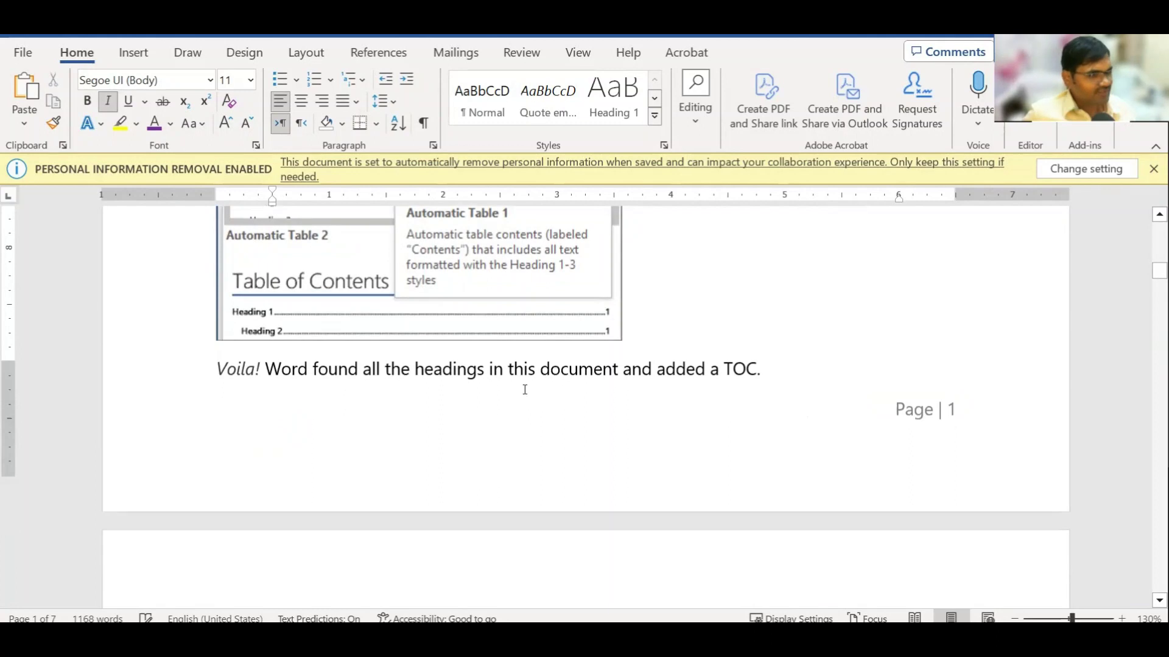
pyautogui.scroll(-3, 525, 391)
pyautogui.scroll(-2, 525, 390)
pyautogui.scroll(-1, 525, 391)
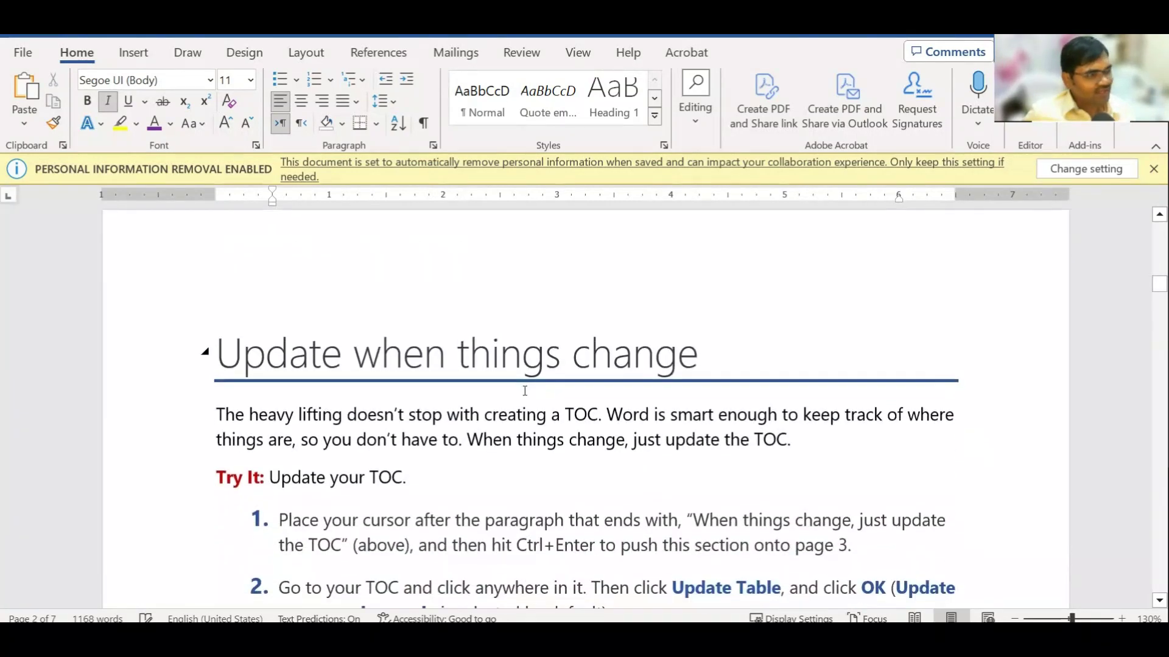
pyautogui.scroll(6, 525, 392)
pyautogui.scroll(4, 524, 394)
pyautogui.scroll(4, 525, 392)
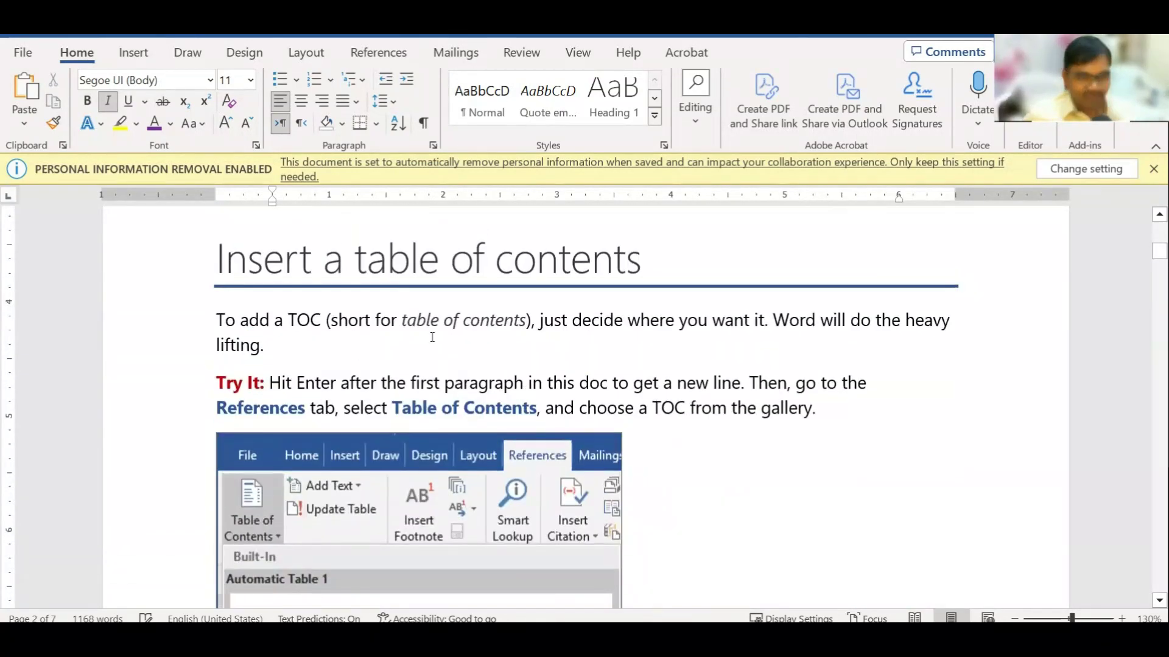
pyautogui.click(514, 384)
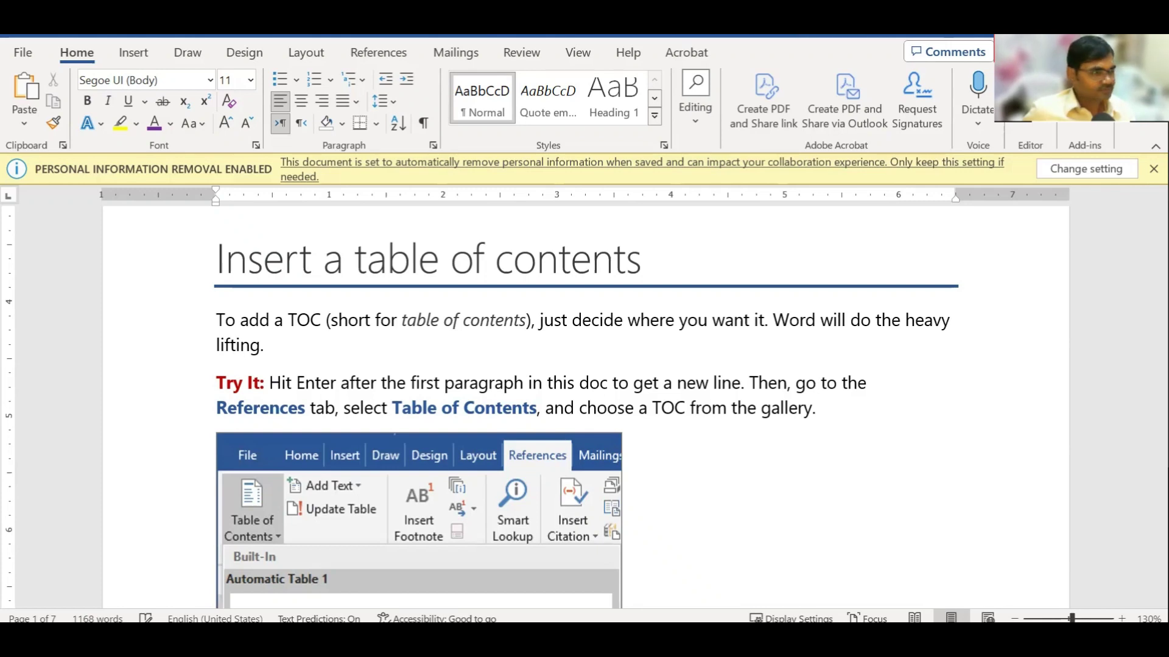
pyautogui.hotkey('alt', 'Tab')
pyautogui.doubleClick(460, 191)
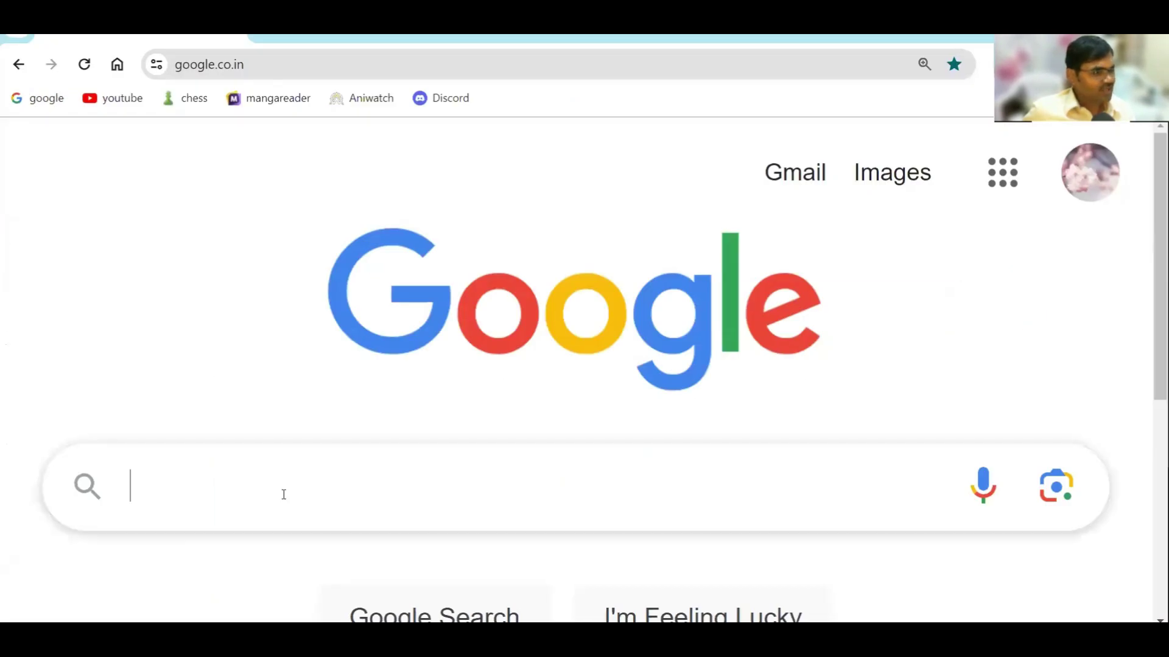
# Zoom the Google page to 90% and search for 'table of contents'.
pyautogui.hotkey('ctrl', '-')
pyautogui.hotkey('ctrl', '-')
pyautogui.hotkey('ctrl', '-')
pyautogui.write('tabo')
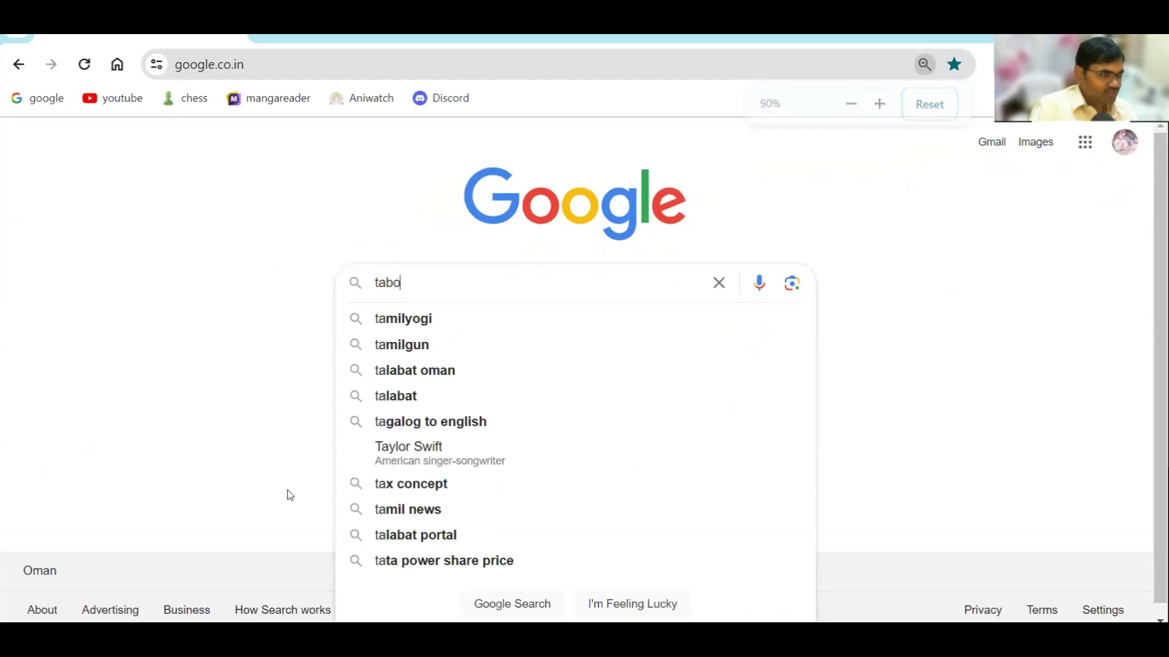
pyautogui.press('BackSpace')
pyautogui.write('le of contentrs')
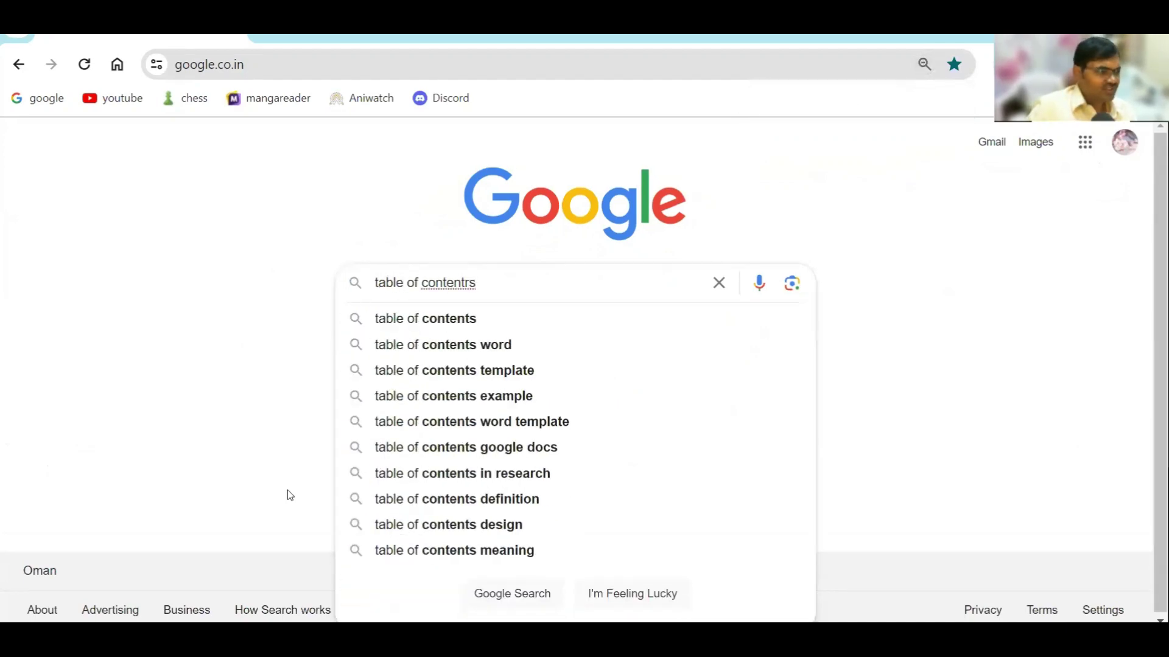
pyautogui.press('Delete')
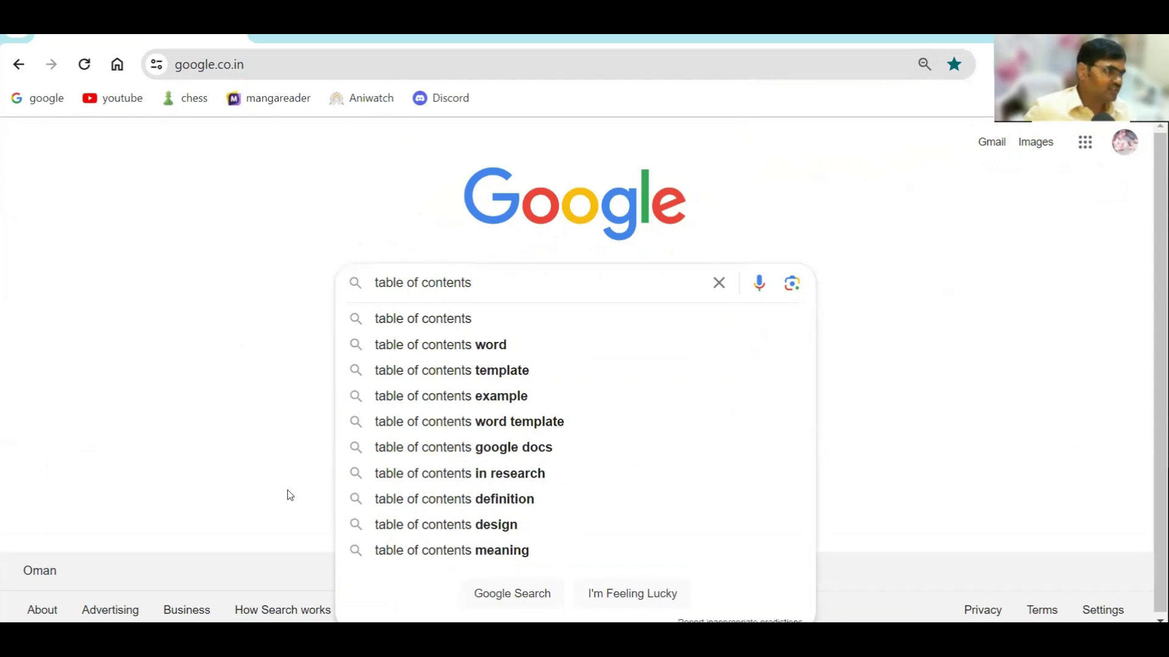
pyautogui.press('Return')
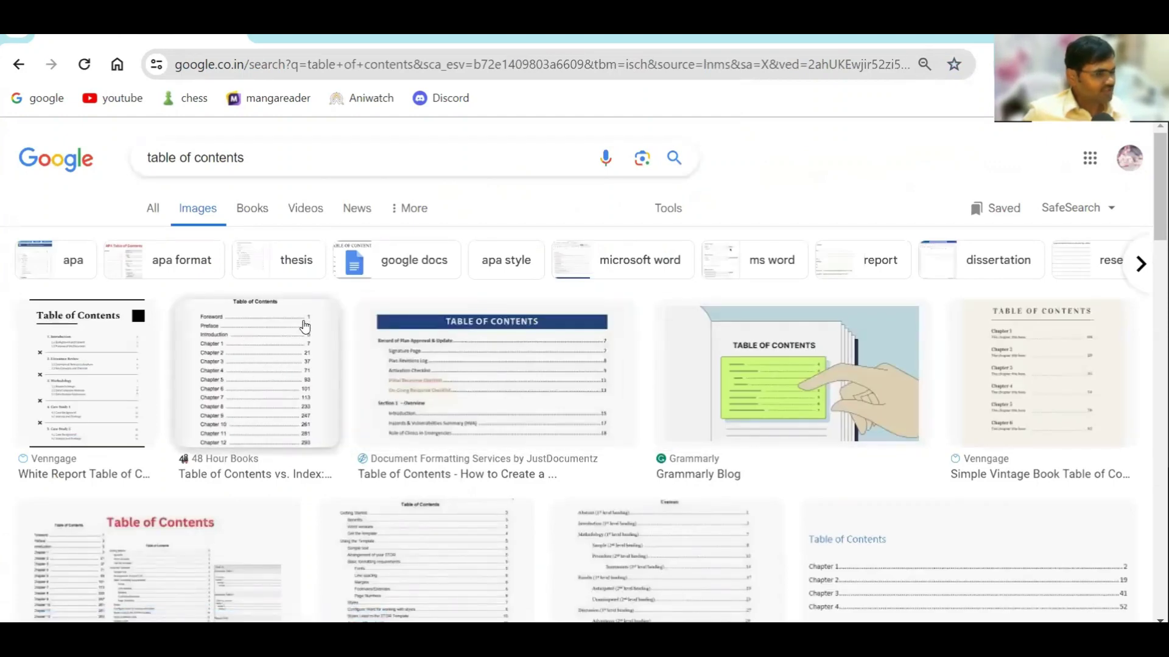
pyautogui.scroll(-1, 581, 414)
pyautogui.scroll(-1, 548, 396)
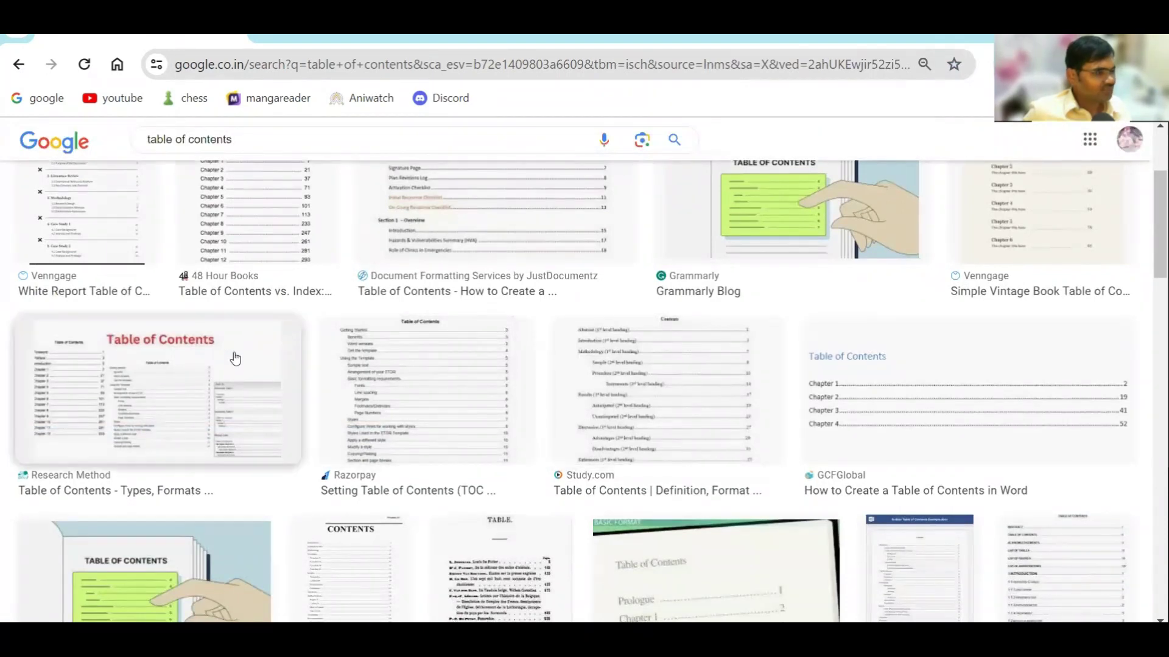
pyautogui.scroll(-4, 377, 420)
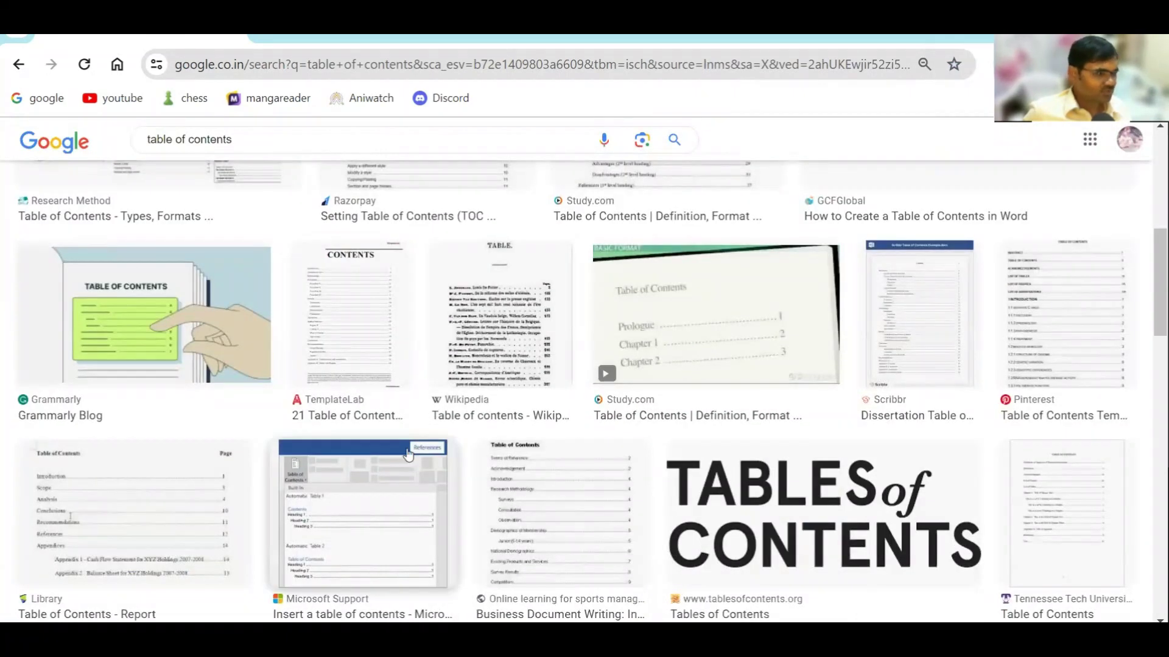
pyautogui.scroll(-1, 414, 456)
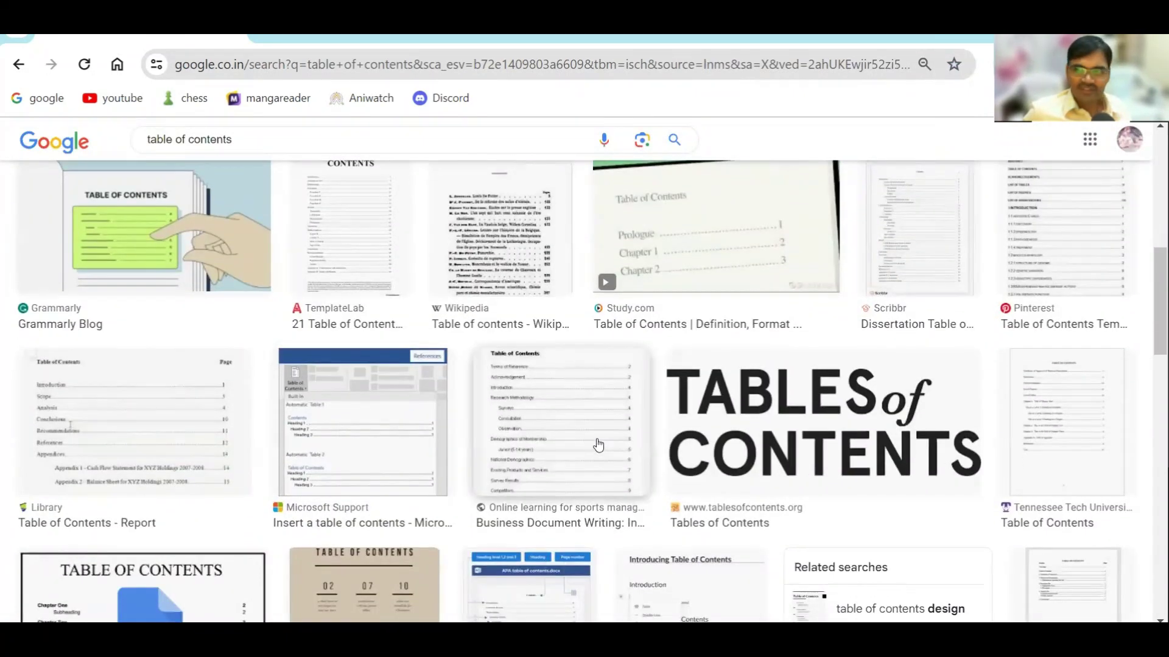
pyautogui.scroll(-5, 596, 444)
pyautogui.scroll(1, 595, 444)
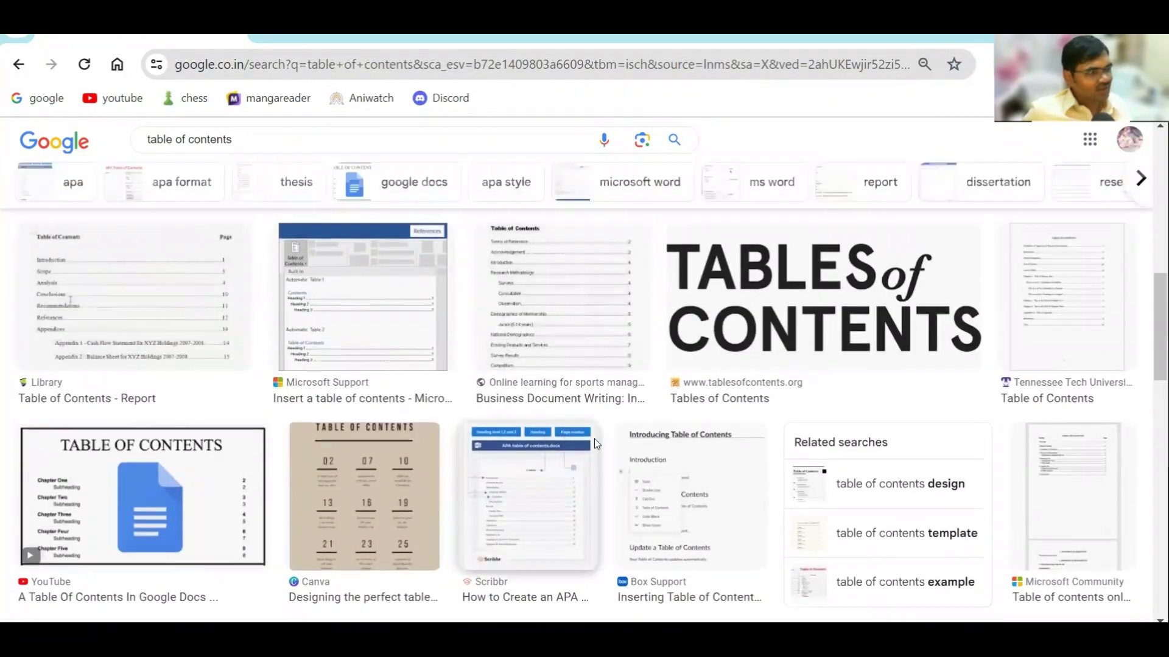
pyautogui.scroll(8, 595, 443)
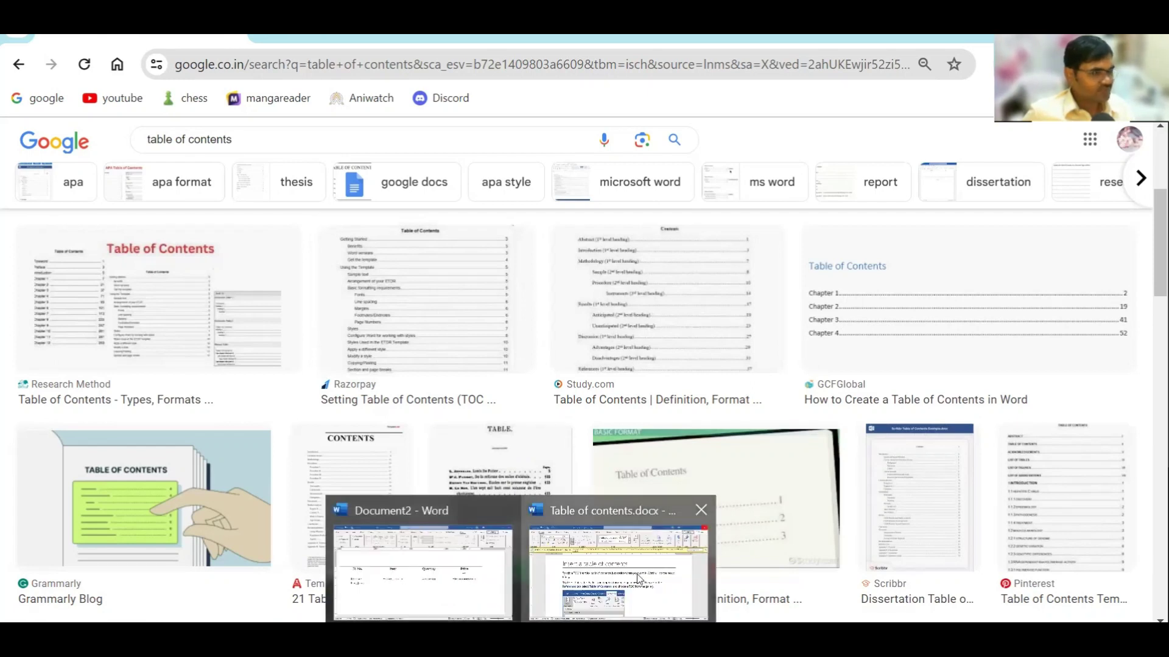
# Go back to Table of contents.docx and create a new blank Word document.
pyautogui.click(612, 560)
pyautogui.scroll(3, 481, 311)
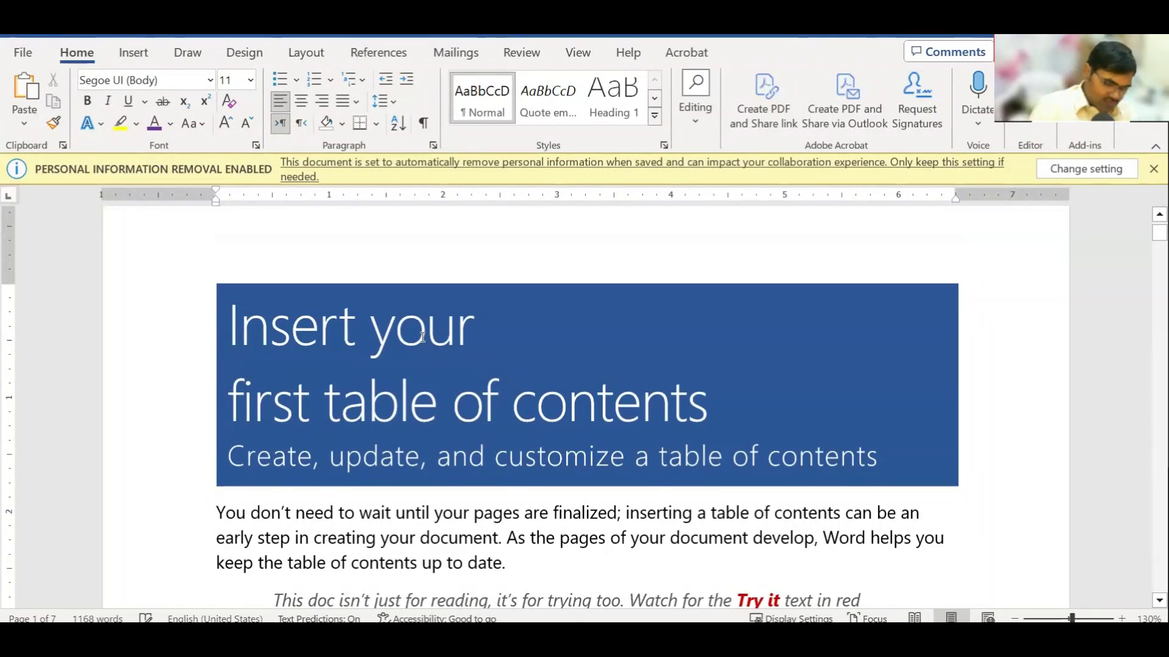
pyautogui.hotkey('ctrl', 'n')
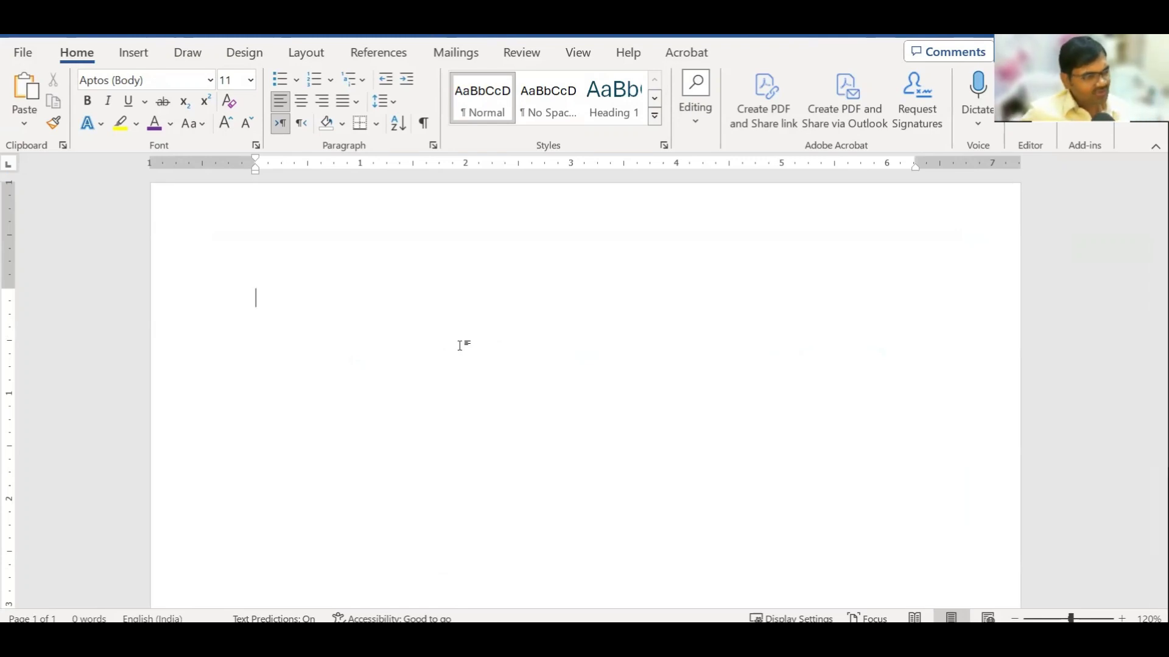
# Type the line 'Inserting Table of Contents' in the blank document.
pyautogui.scroll(1, 461, 344)
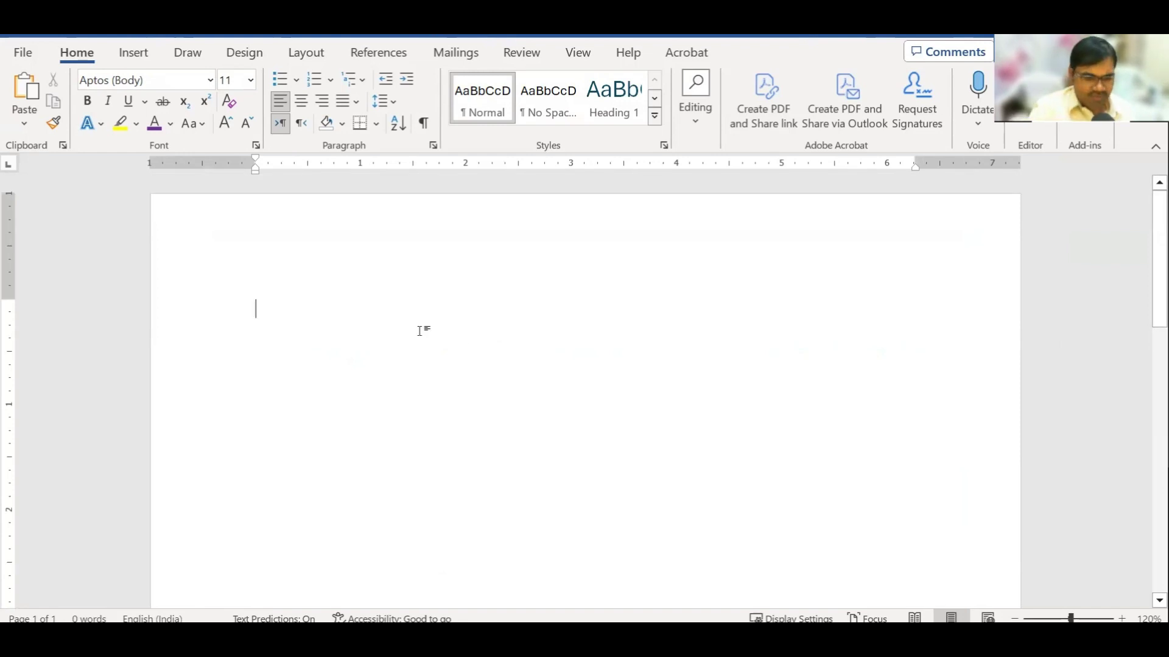
pyautogui.write('How')
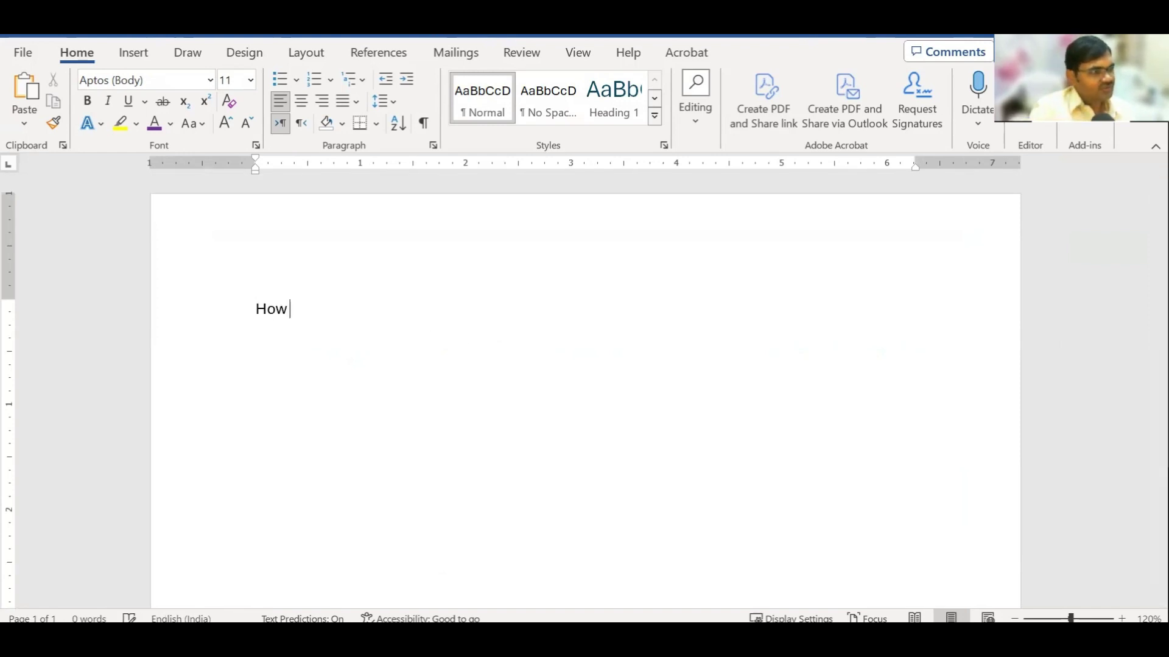
pyautogui.press('BackSpace')
pyautogui.press('BackSpace')
pyautogui.write('In')
pyautogui.write('sertintg')
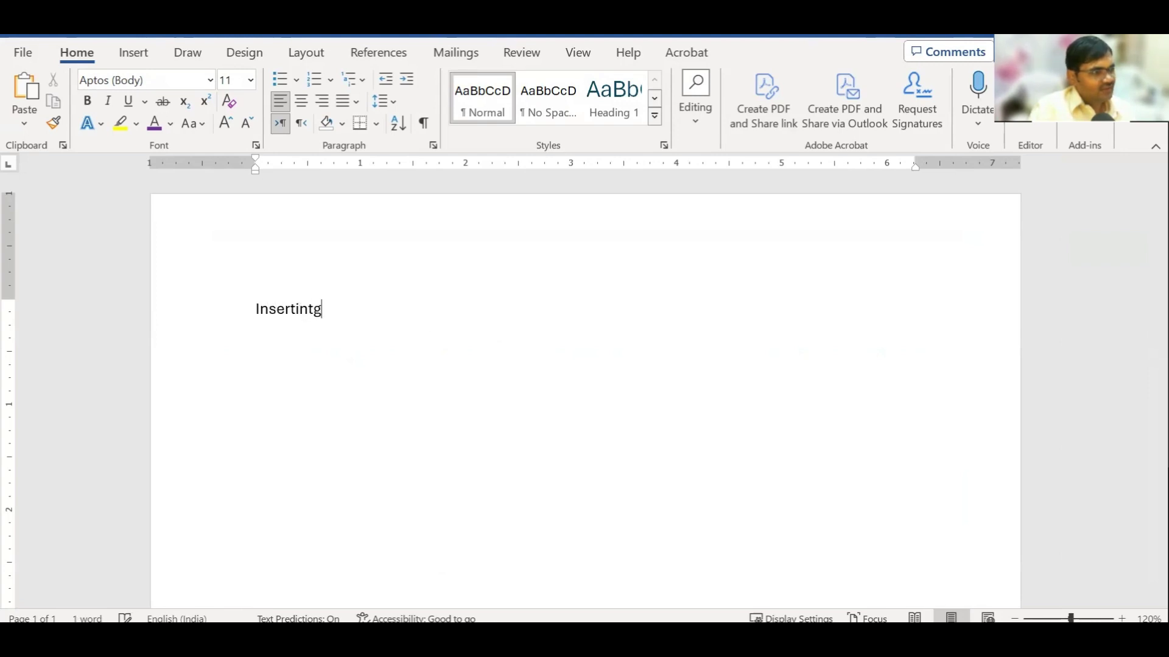
pyautogui.press('BackSpace')
pyautogui.press('BackSpace')
pyautogui.write('g Table of Contents')
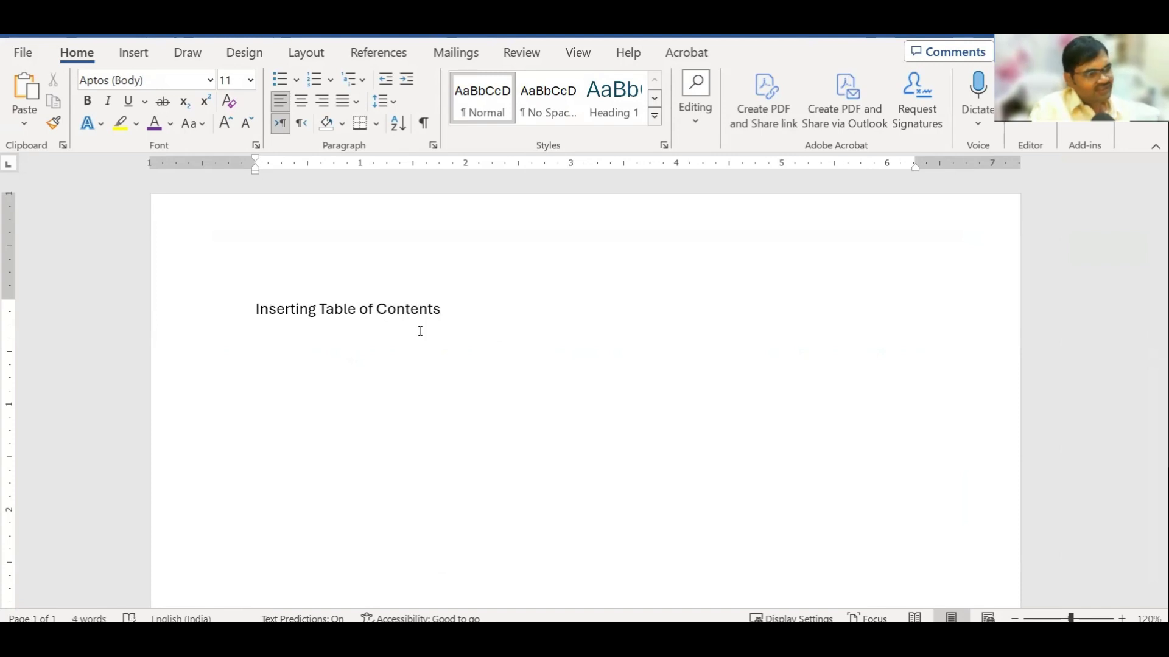
# Cancel the save prompt and select the tutorial document's two title lines.
pyautogui.hotkey('ctrl', 's')
pyautogui.press('Escape')
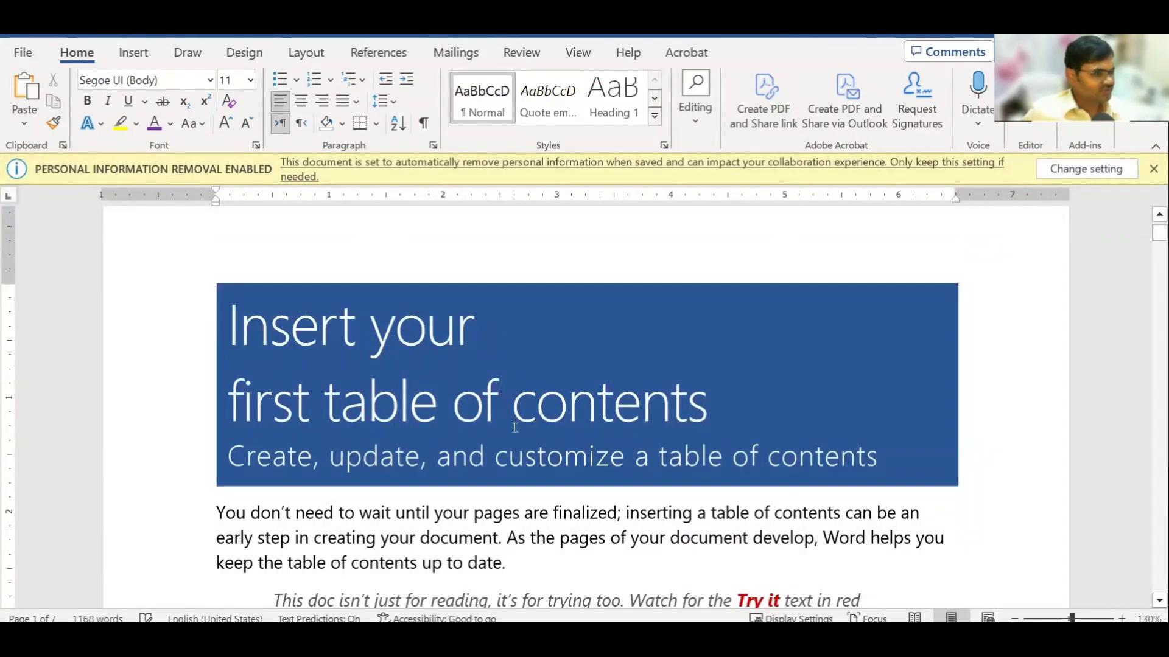
pyautogui.moveTo(709, 407); pyautogui.dragTo(228, 316)
pyautogui.hotkey('ctrl', 'c')
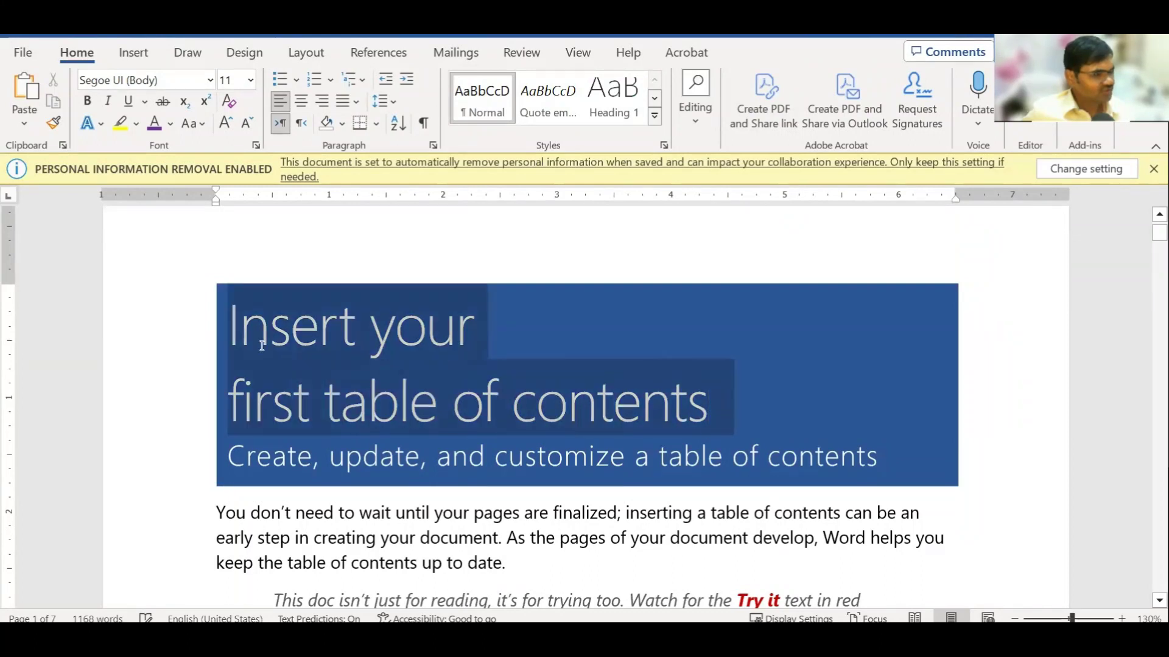
# Clear the selection on the tutorial's title.
pyautogui.click(515, 453)
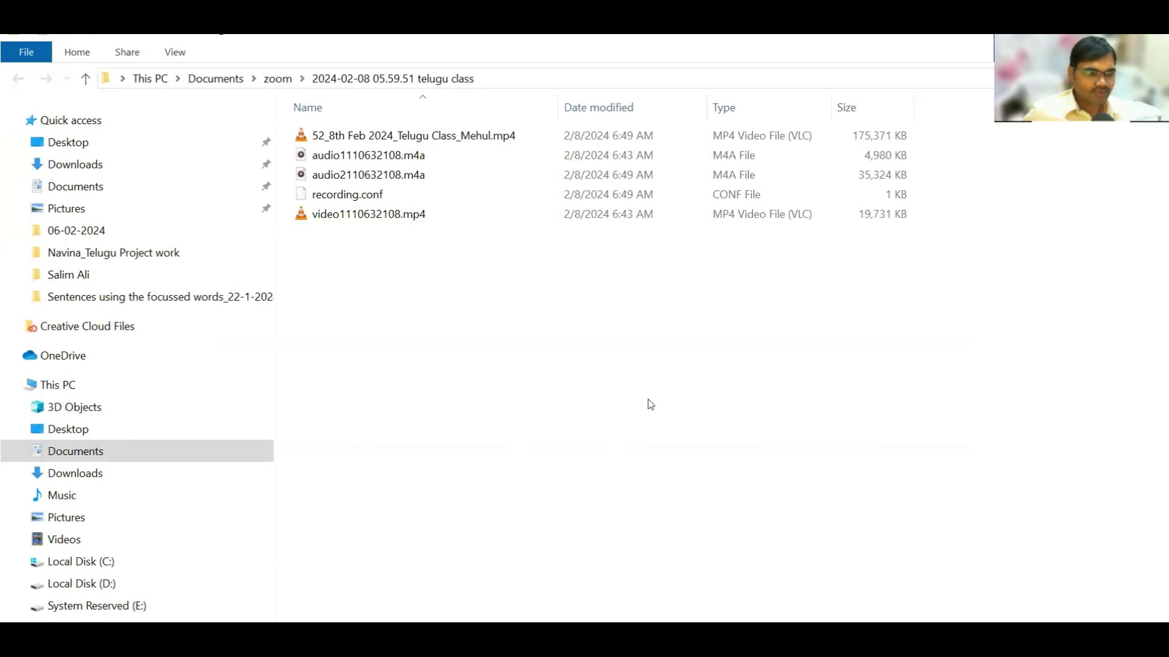
# Create New Text Document.txt in D:\Delete and open it in Notepad.
pyautogui.click(81, 386)
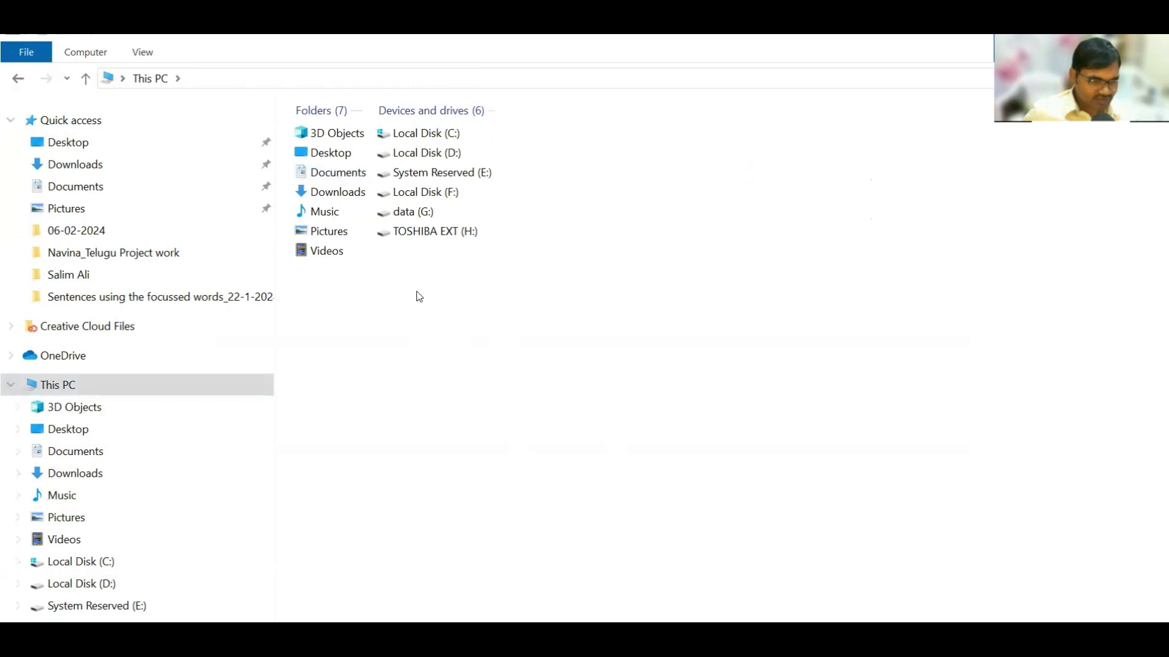
pyautogui.doubleClick(420, 153)
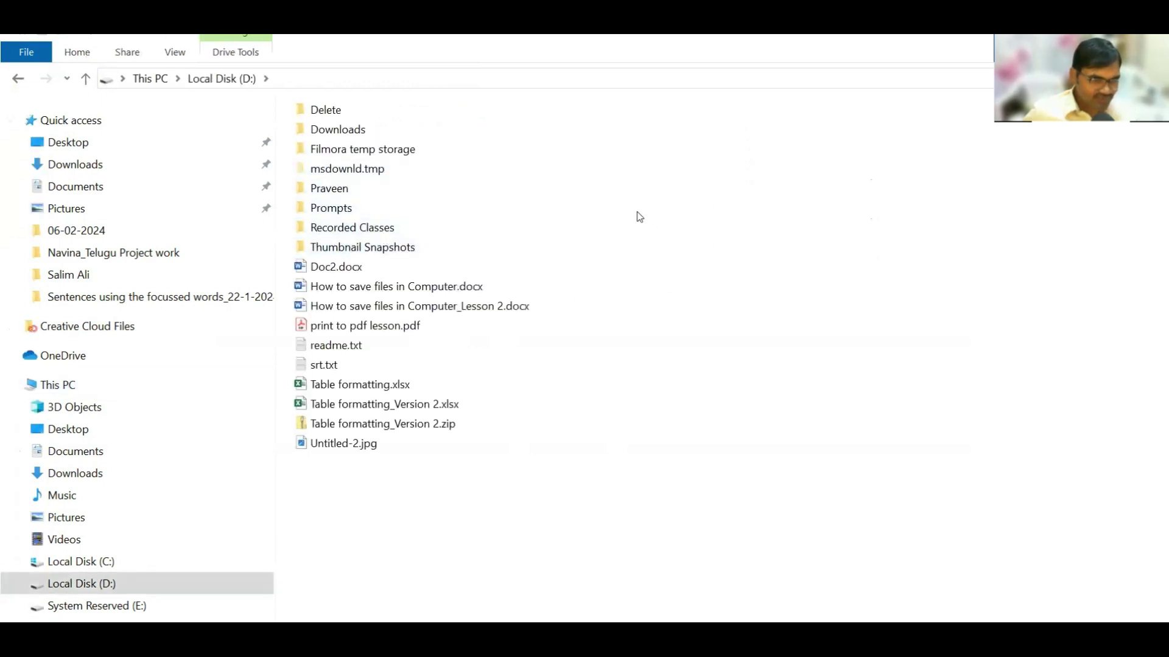
pyautogui.doubleClick(341, 110)
pyautogui.rightClick(590, 203)
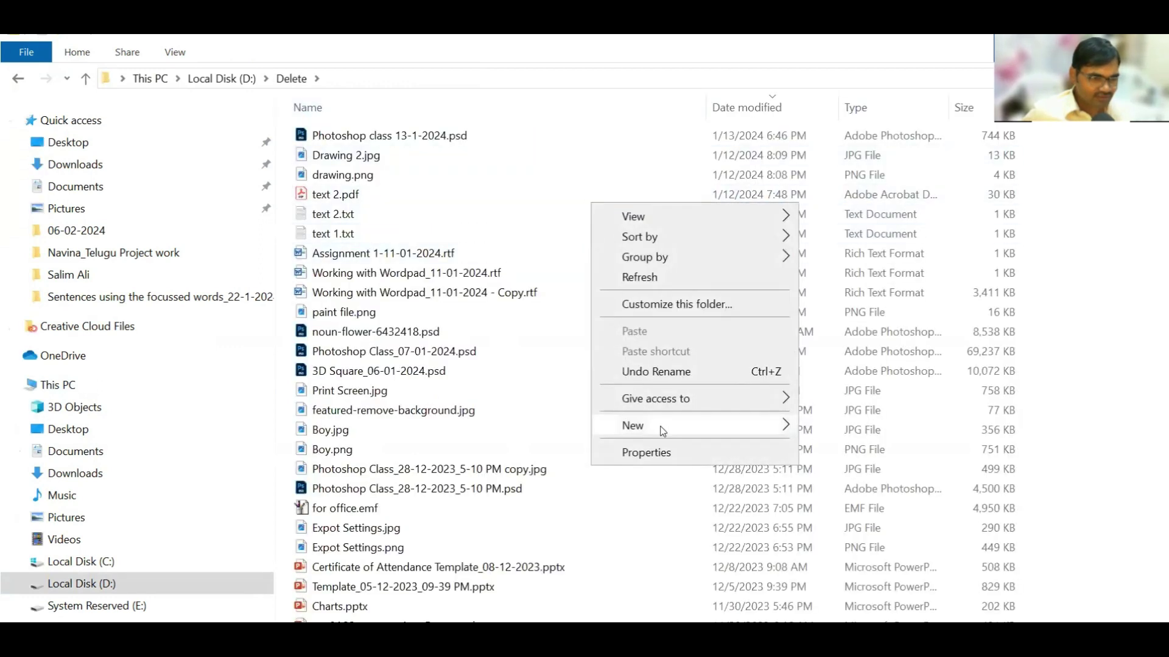
pyautogui.moveTo(694, 425)
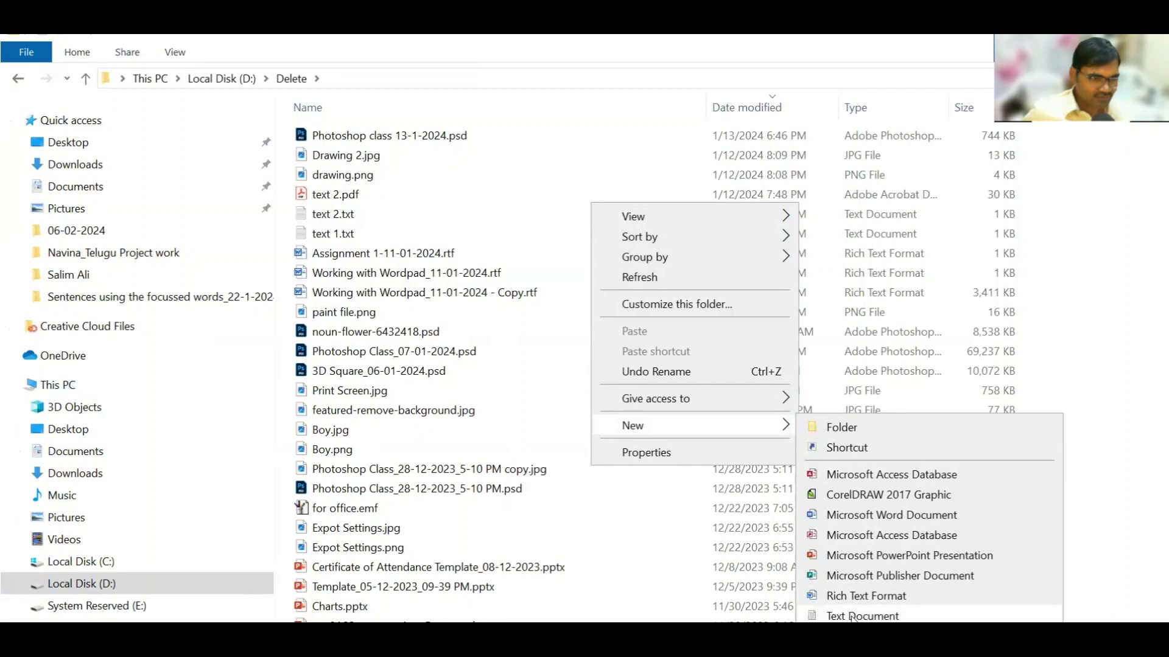
pyautogui.click(857, 616)
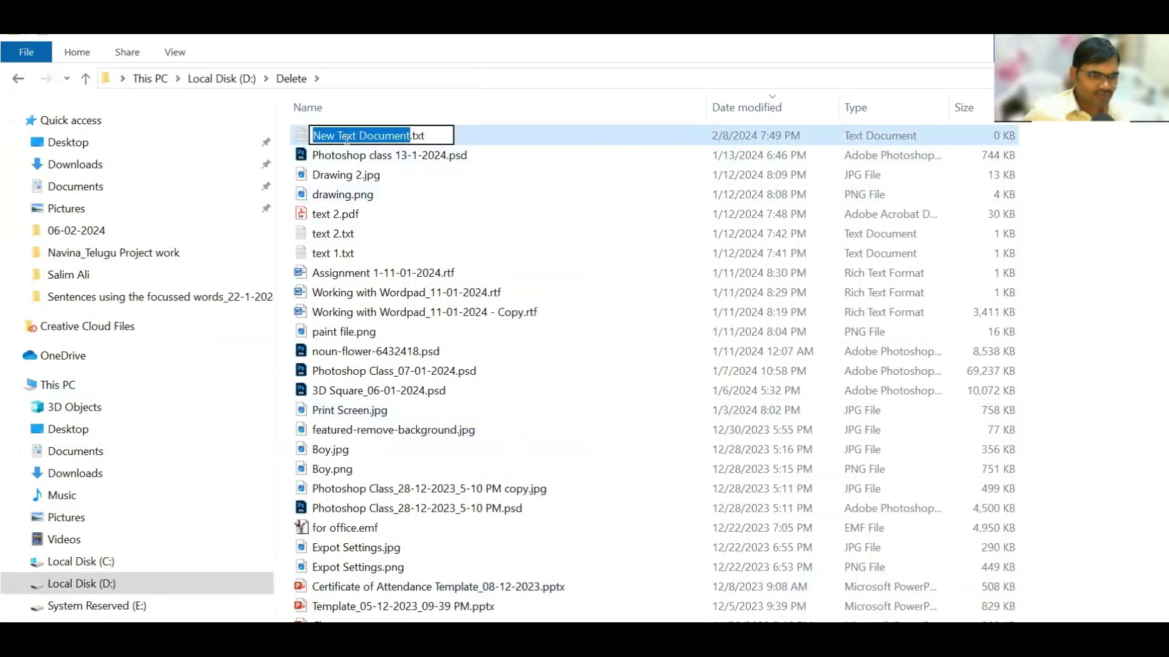
pyautogui.press('Return')
pyautogui.doubleClick(349, 145)
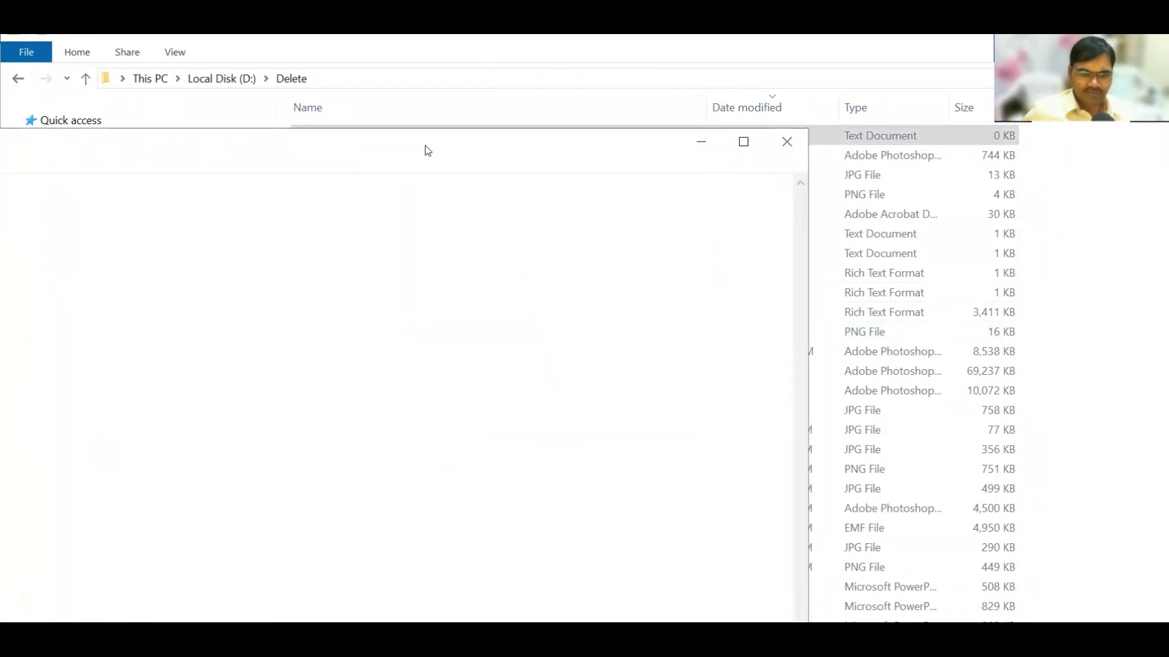
# Maximise the Notepad window.
pyautogui.doubleClick(616, 116)
pyautogui.doubleClick(575, 35)
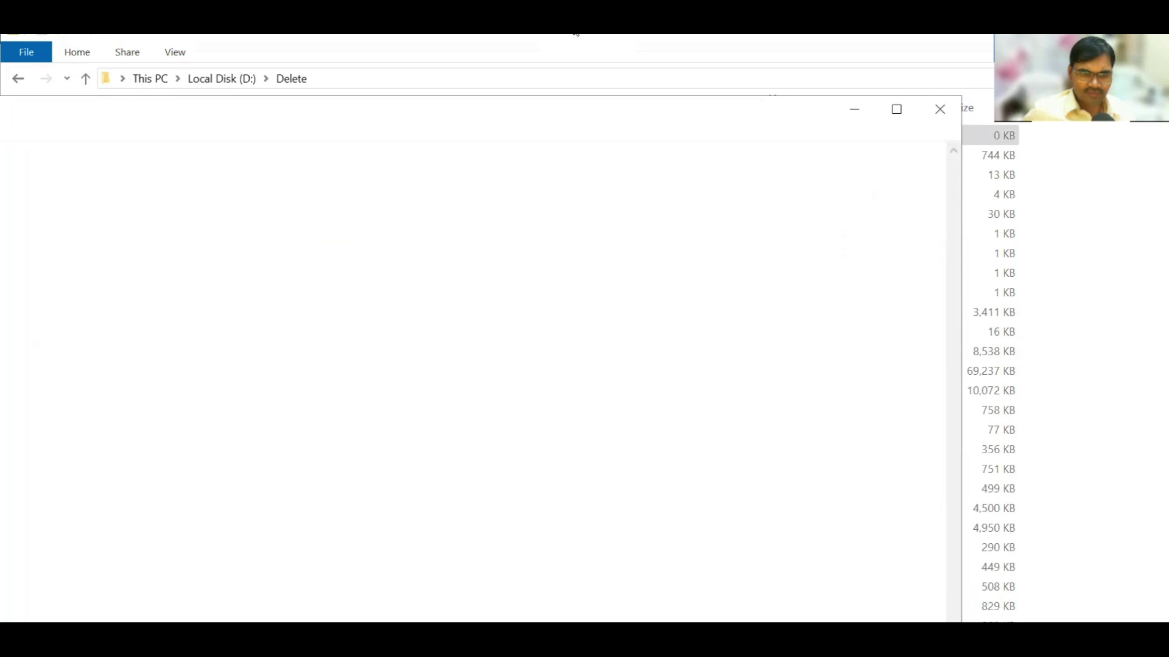
pyautogui.moveTo(493, 120); pyautogui.dragTo(621, 131)
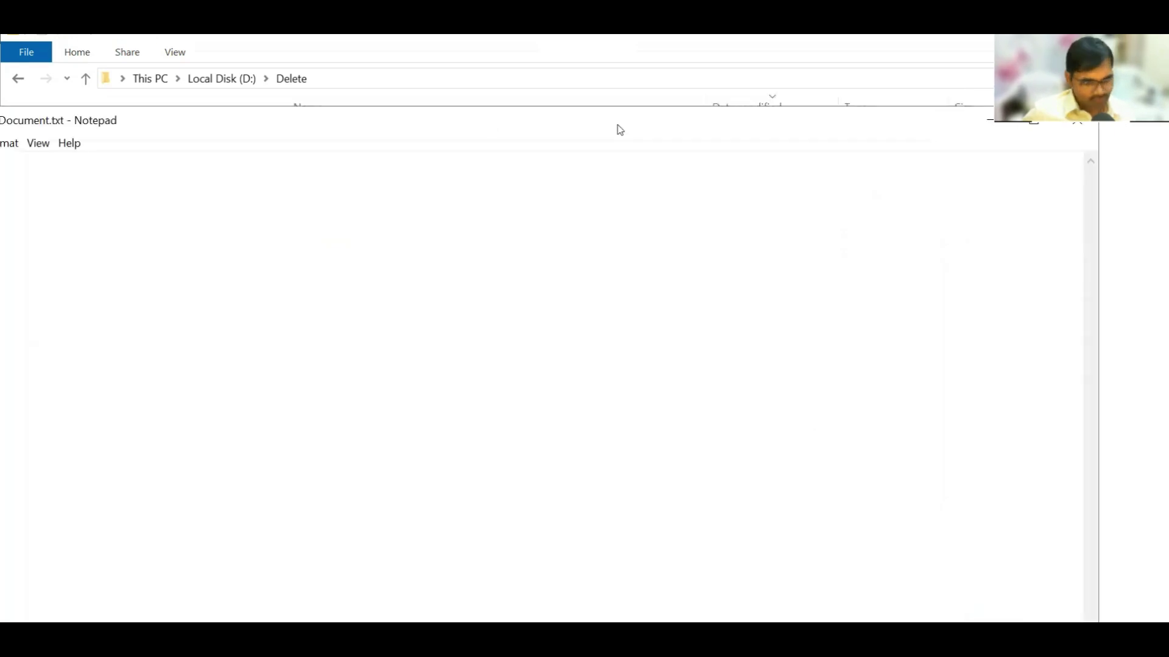
pyautogui.doubleClick(619, 129)
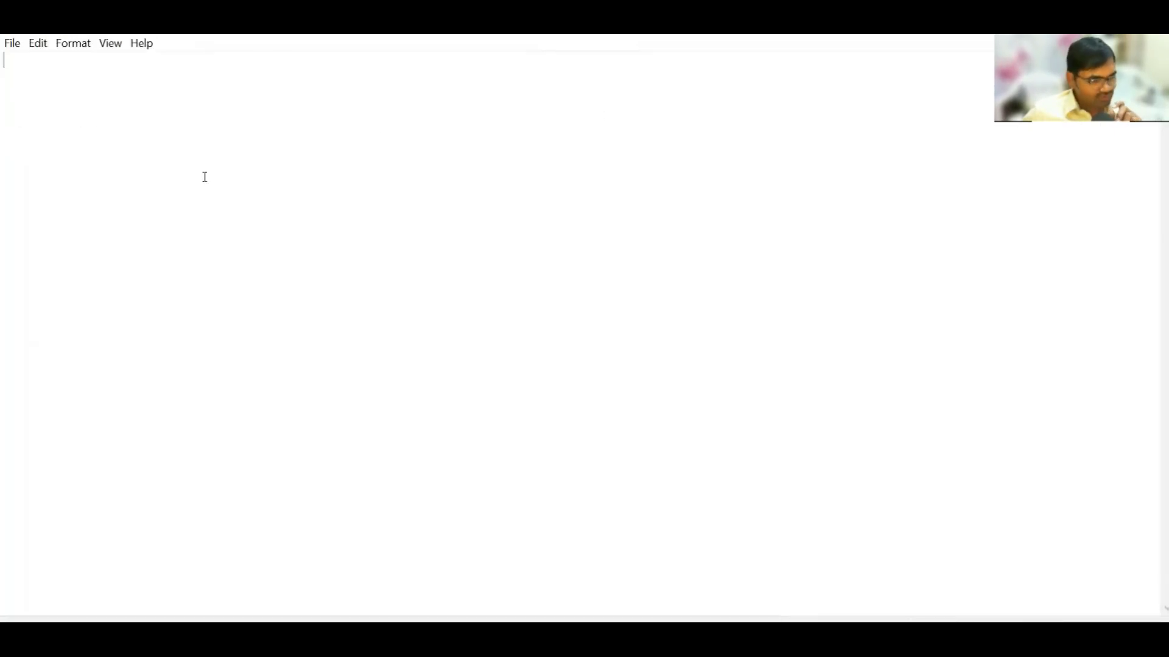
# Paste the title 'Insert your first table of contents' as plain text, select it, and return to Word.
pyautogui.hotkey('ctrl', 'v')
pyautogui.hotkey('ctrl', 'a')
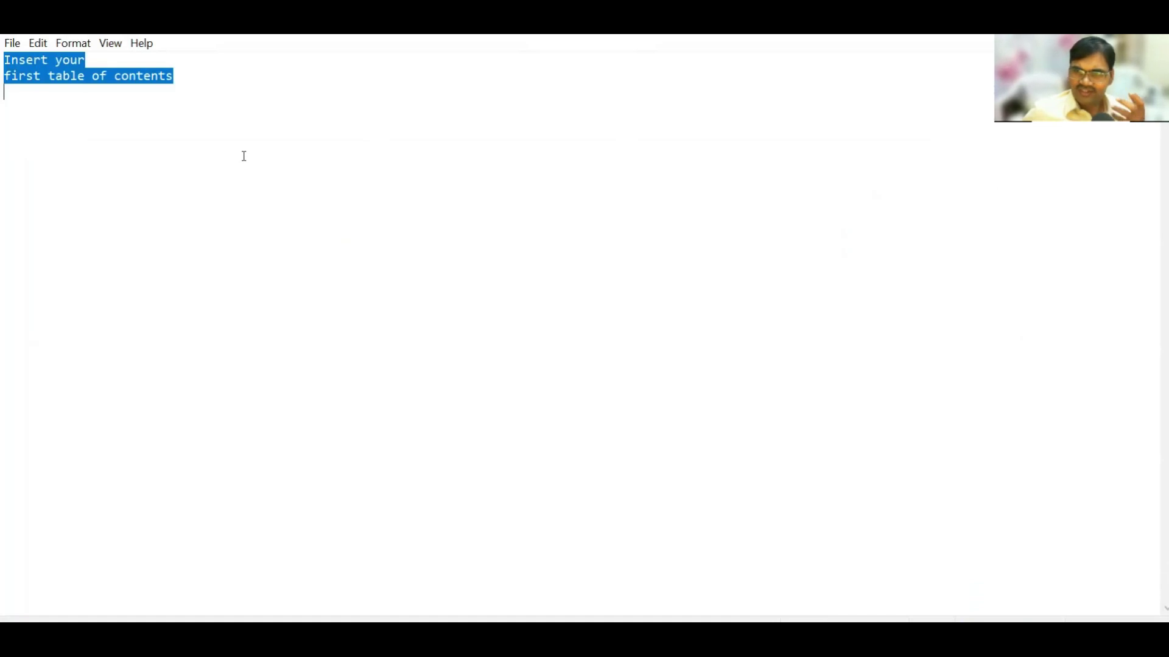
pyautogui.press('alt')
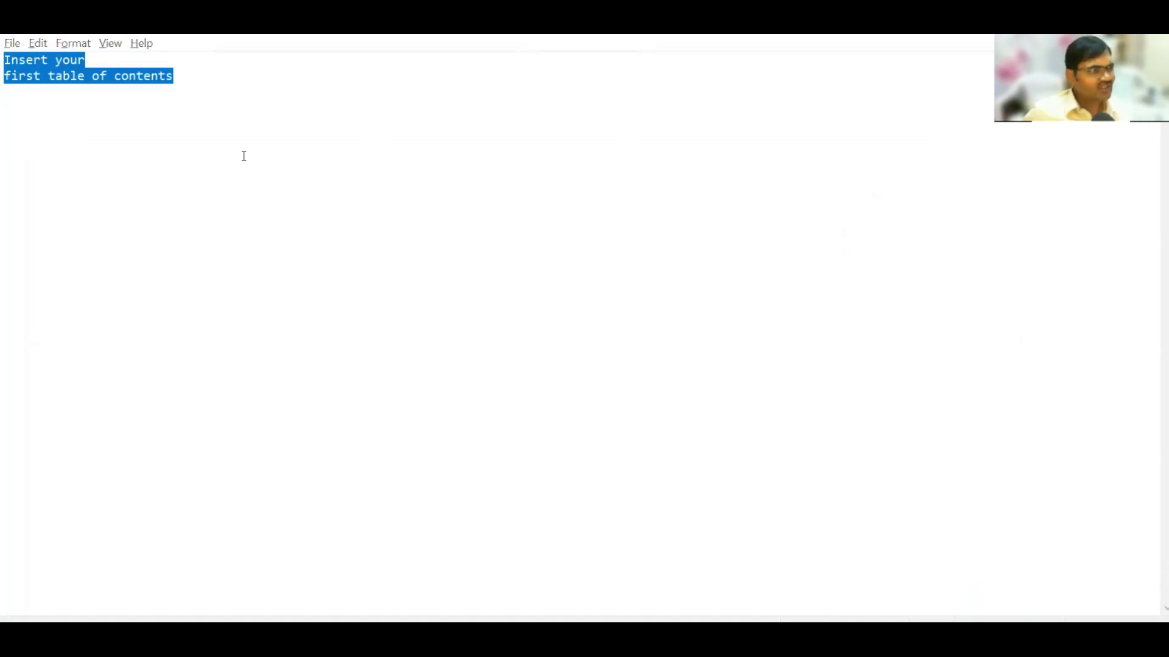
pyautogui.hotkey('alt', 'Tab')
# Replace 'Inserting Table of Contents' with the plain single-line title 'Insert your first table of contents'.
pyautogui.moveTo(439, 325); pyautogui.dragTo(253, 323)
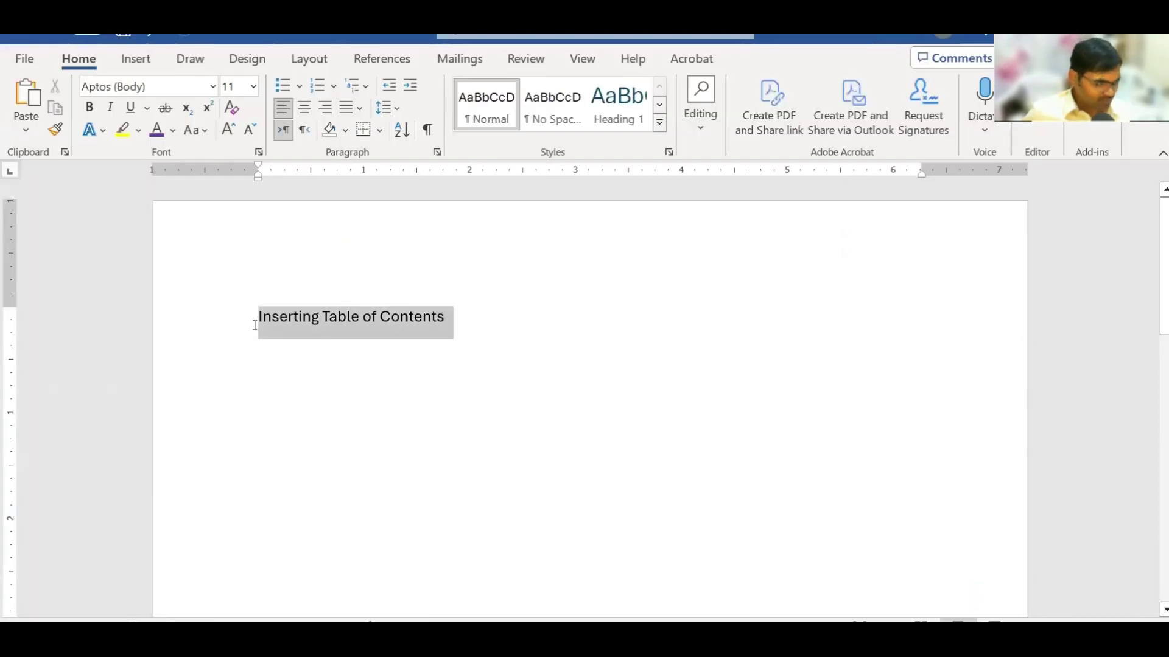
pyautogui.rightClick(280, 319)
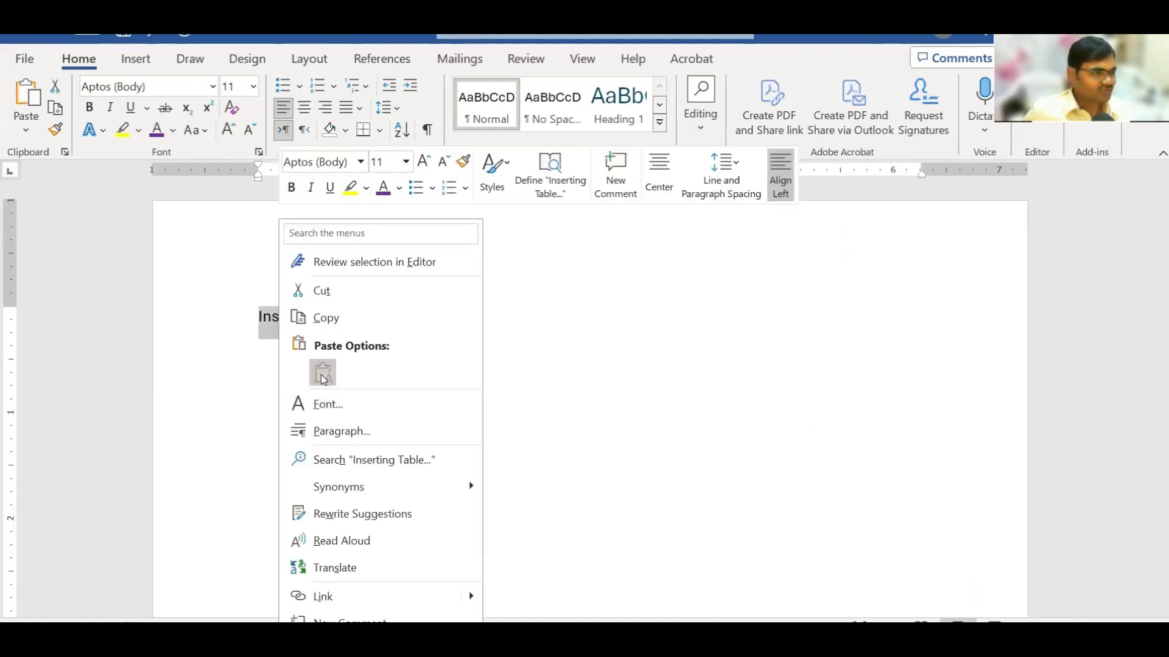
pyautogui.click(320, 375)
pyautogui.press('Home')
pyautogui.press('BackSpace')
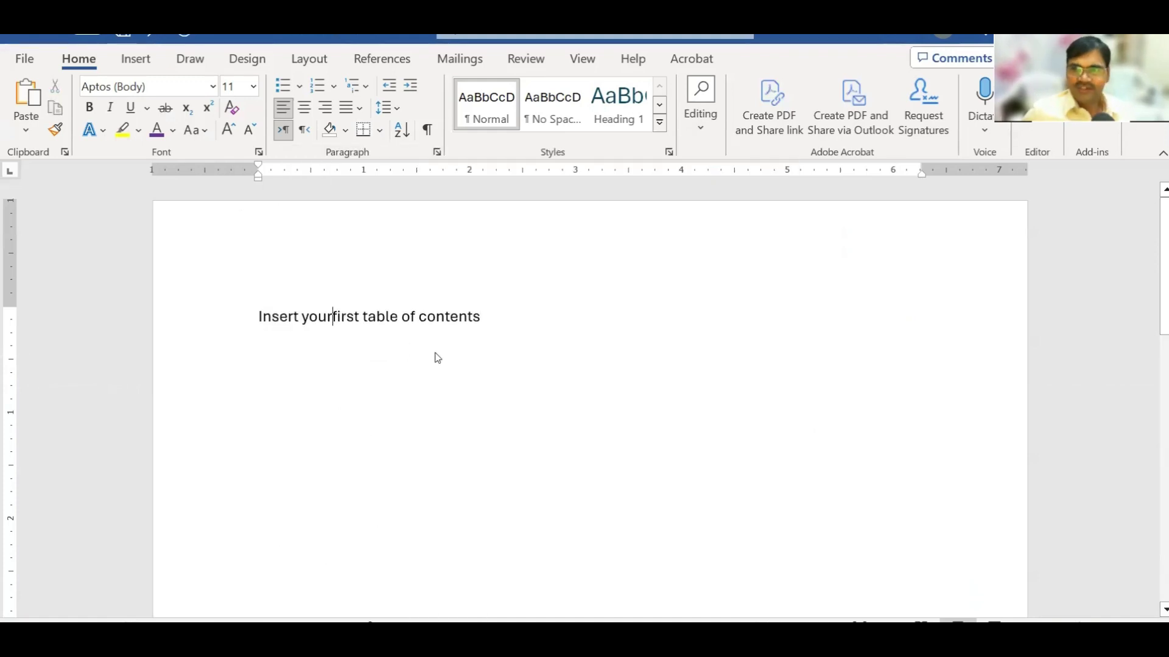
# Add an empty line below the title and dismiss the save prompt.
pyautogui.press('End')
pyautogui.press('Return')
pyautogui.hotkey('ctrl', 's')
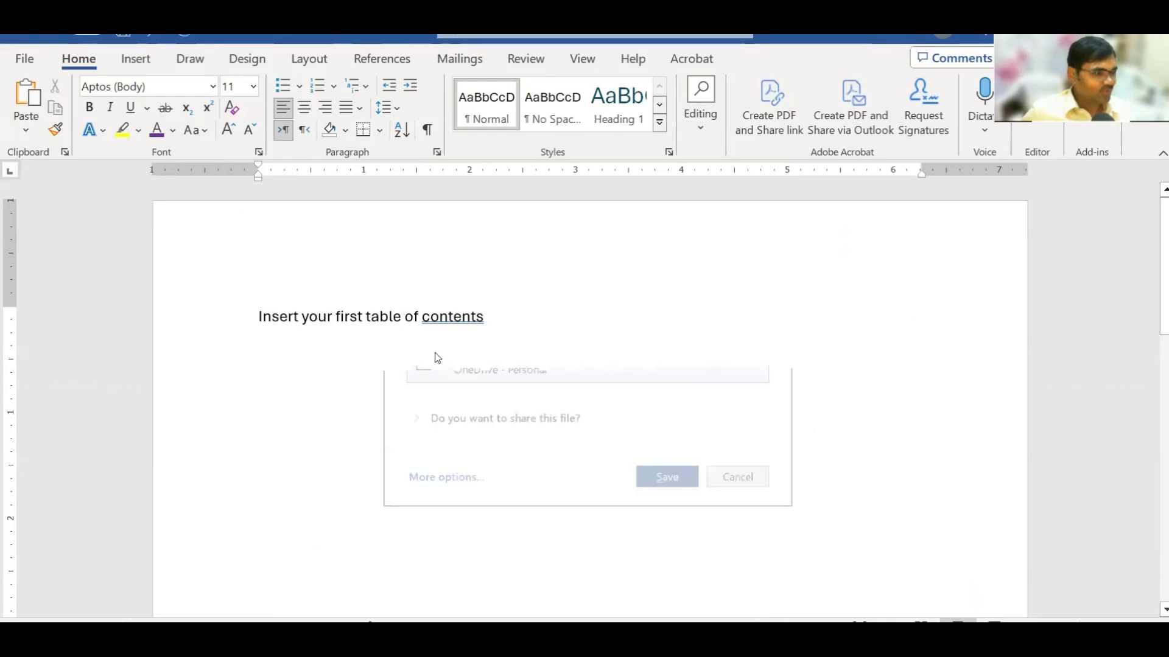
pyautogui.press('Escape')
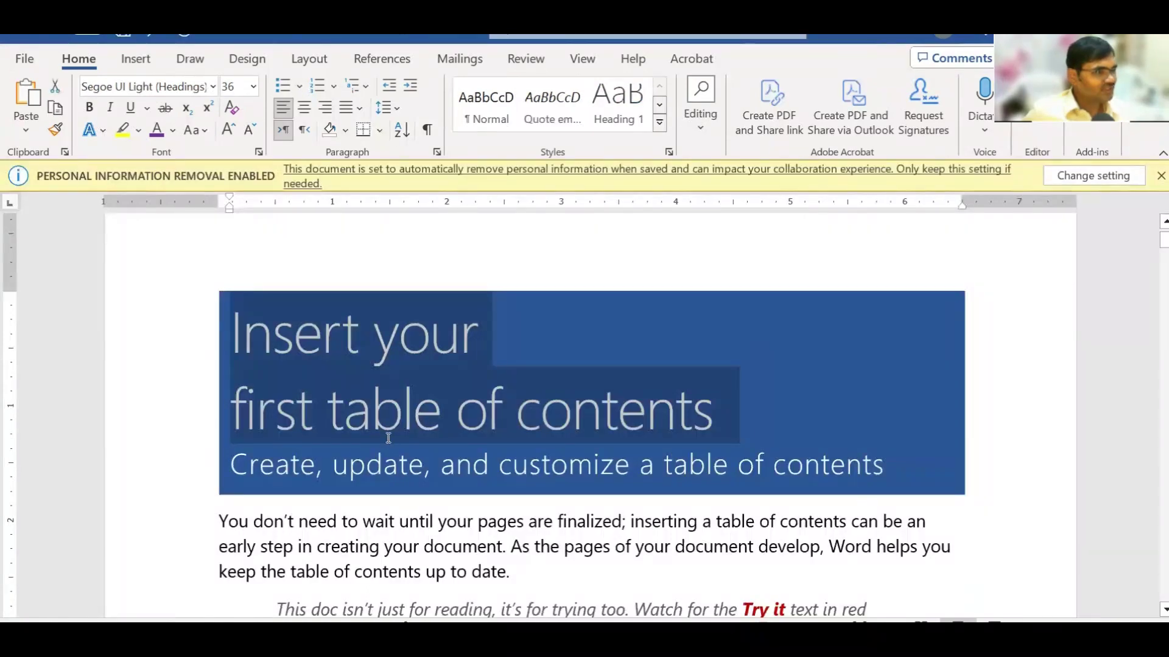
# Route the tutorial's intro paragraph through Notepad and paste it as plain text below the title.
pyautogui.scroll(-2, 523, 402)
pyautogui.moveTo(219, 409); pyautogui.dragTo(598, 449)
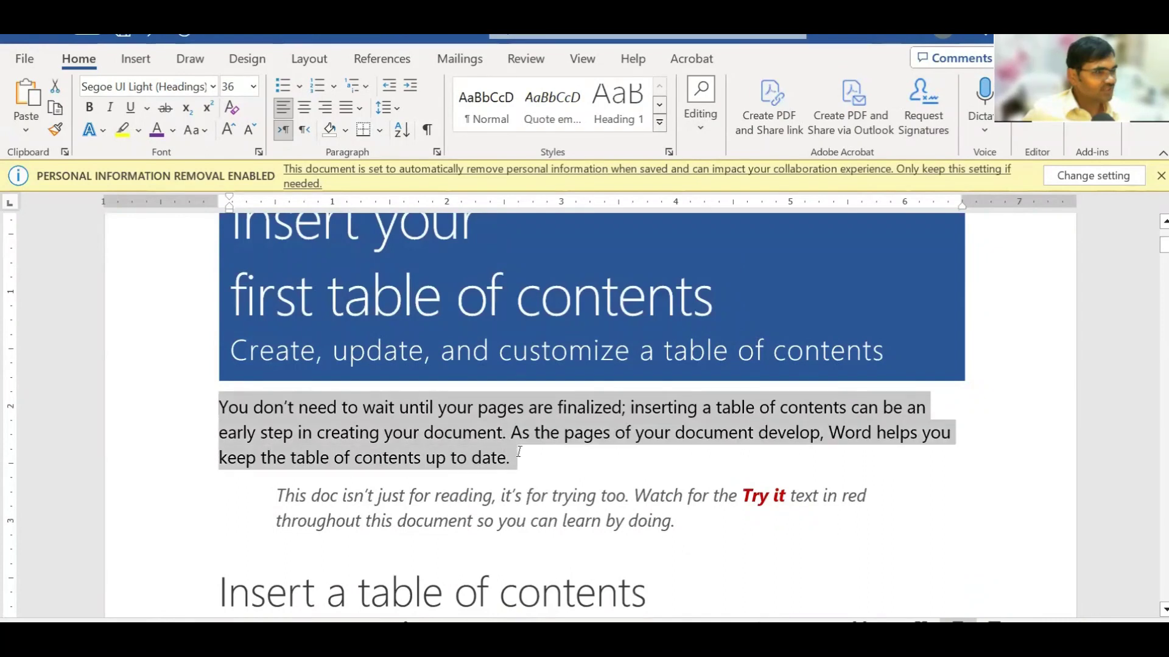
pyautogui.click(598, 450)
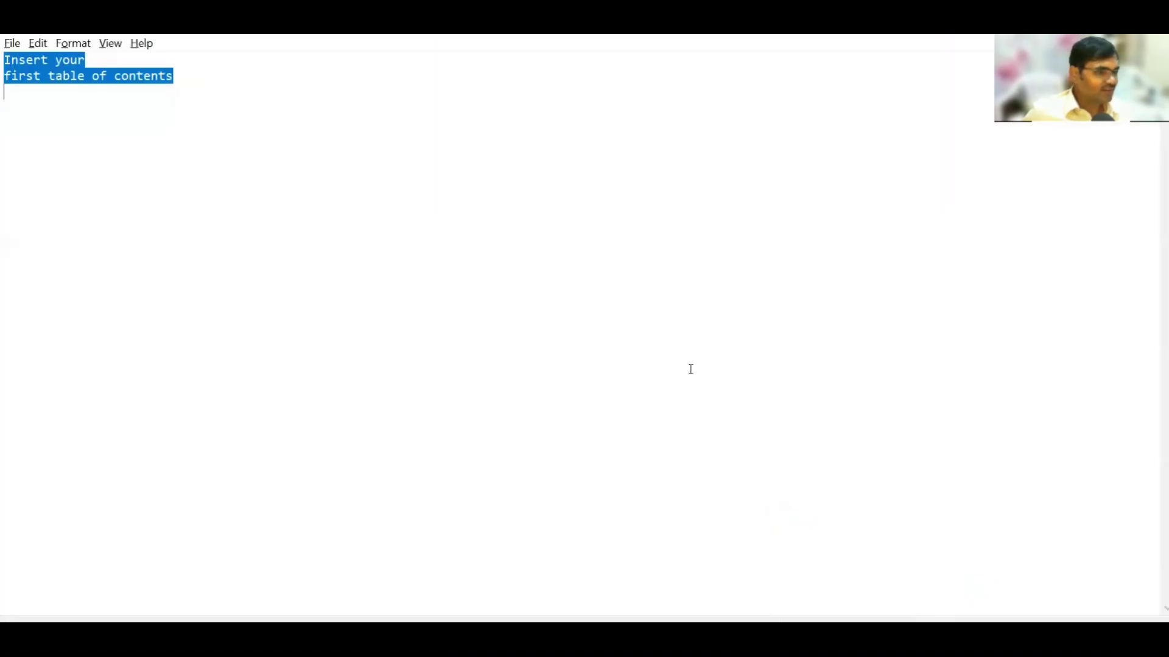
pyautogui.hotkey('ctrl', 'v')
pyautogui.hotkey('ctrl', 'a')
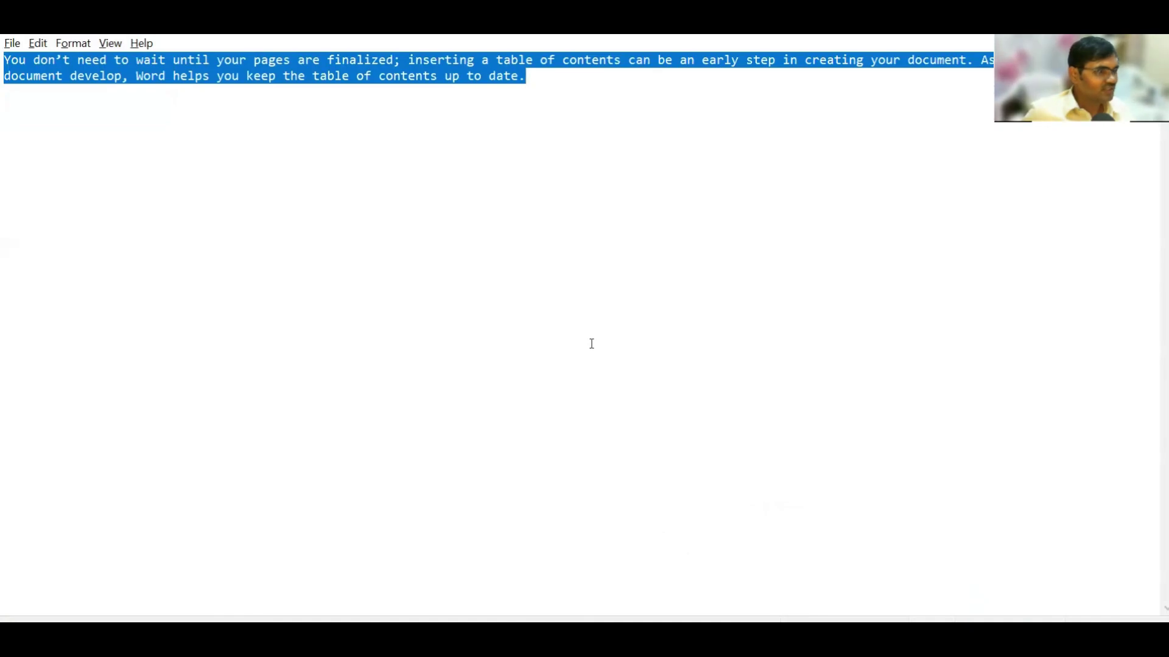
pyautogui.hotkey('alt', 'Tab')
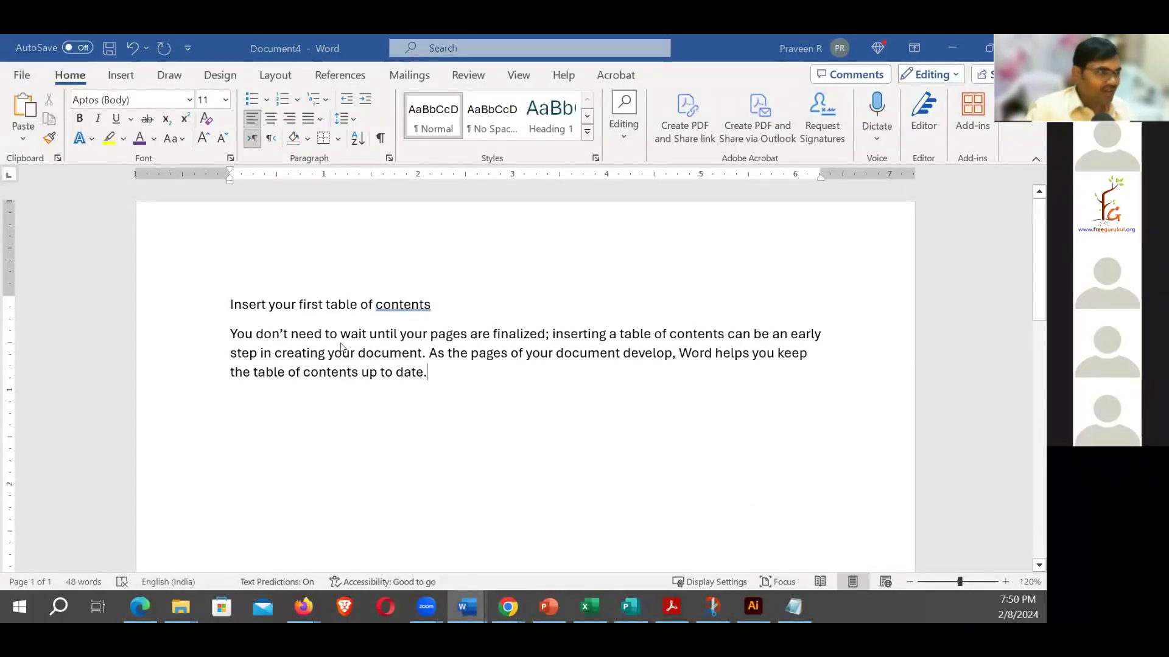
pyautogui.hotkey('ctrl', 's')
# In Save As, browse to D: > Praveen > Praveen_February 2024 > Microsoft Word & GoogleDocs_Training Program_February 2024 > 08-02-2024.
pyautogui.click(403, 451)
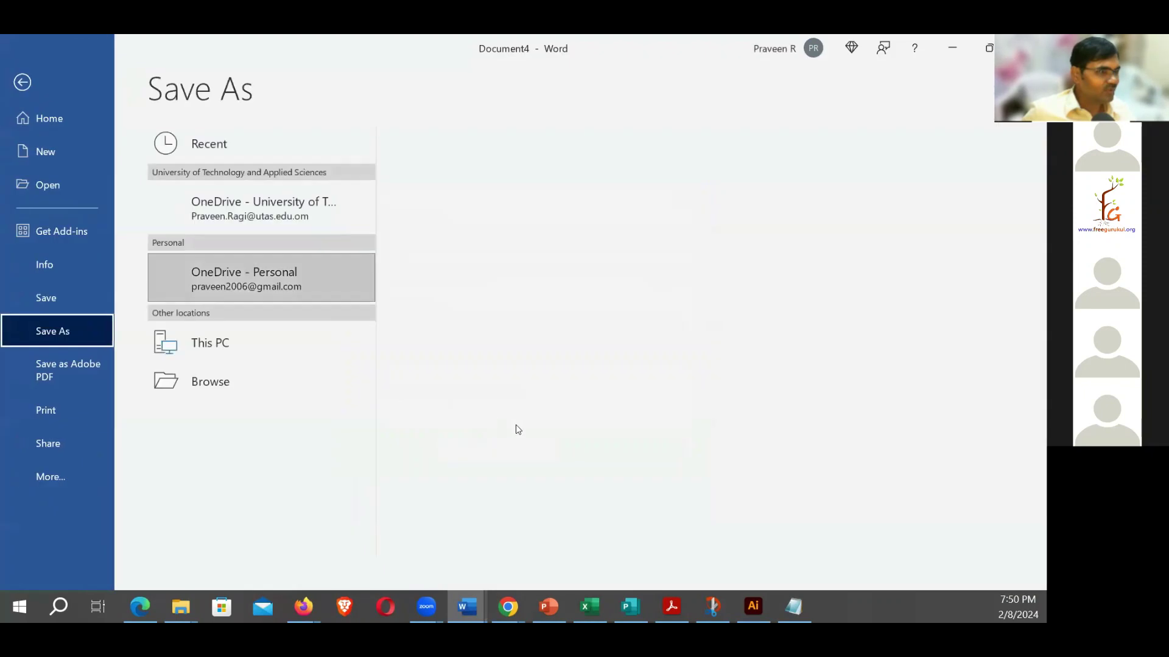
pyautogui.click(243, 332)
pyautogui.click(437, 245)
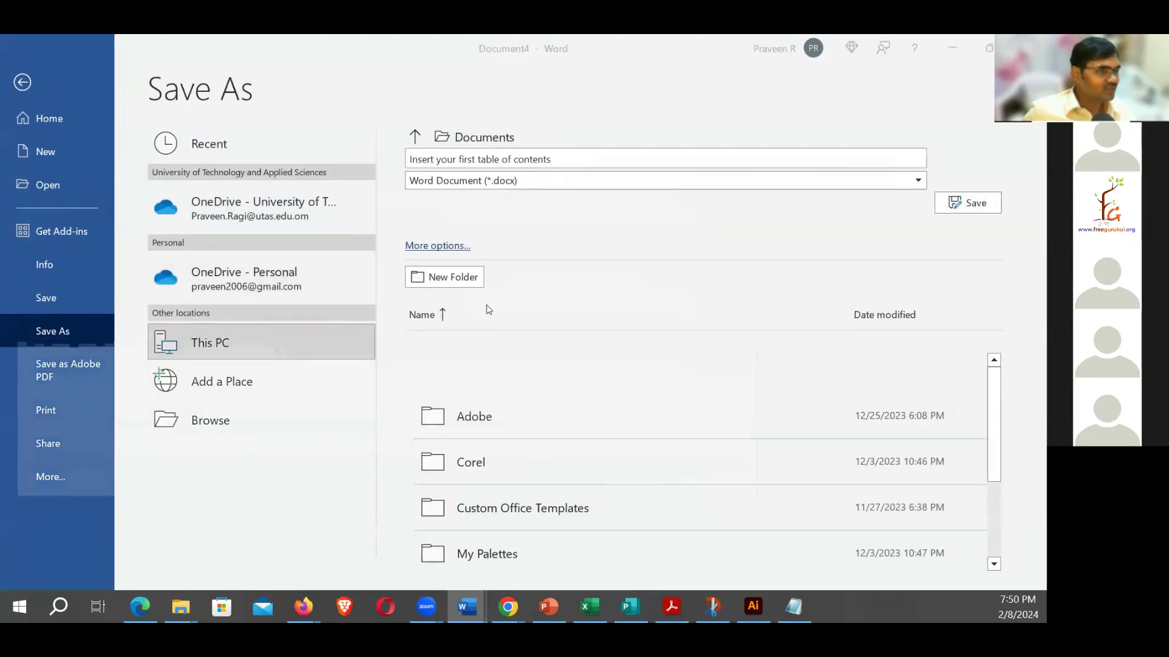
pyautogui.scroll(-1, 109, 286)
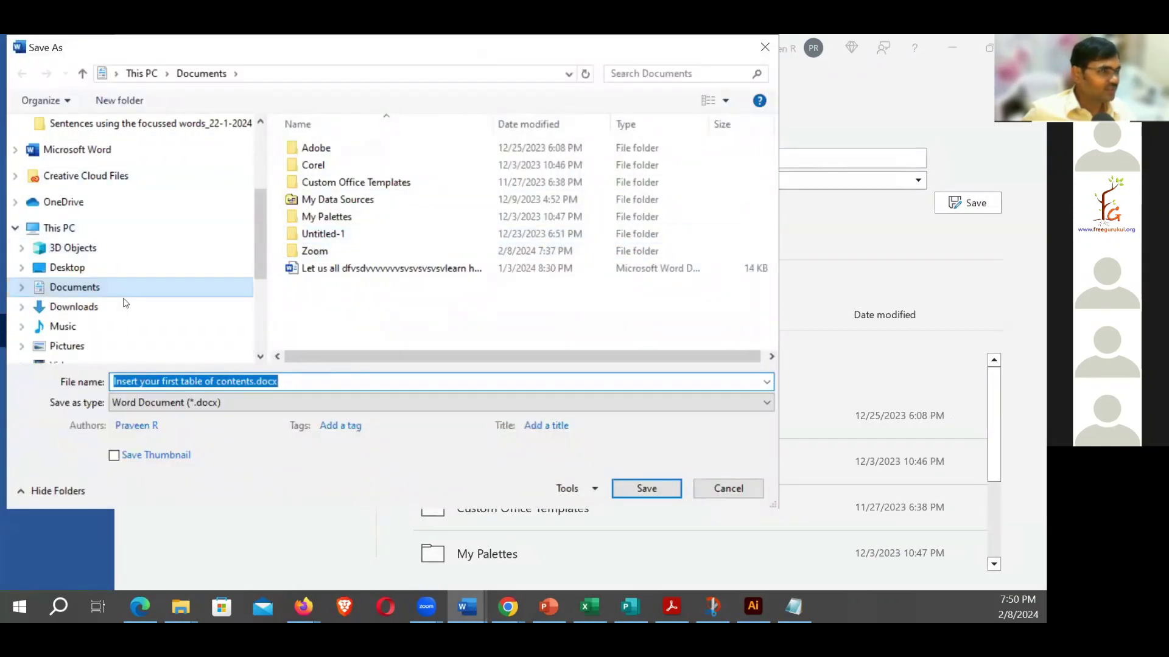
pyautogui.scroll(-1, 111, 313)
pyautogui.click(91, 333)
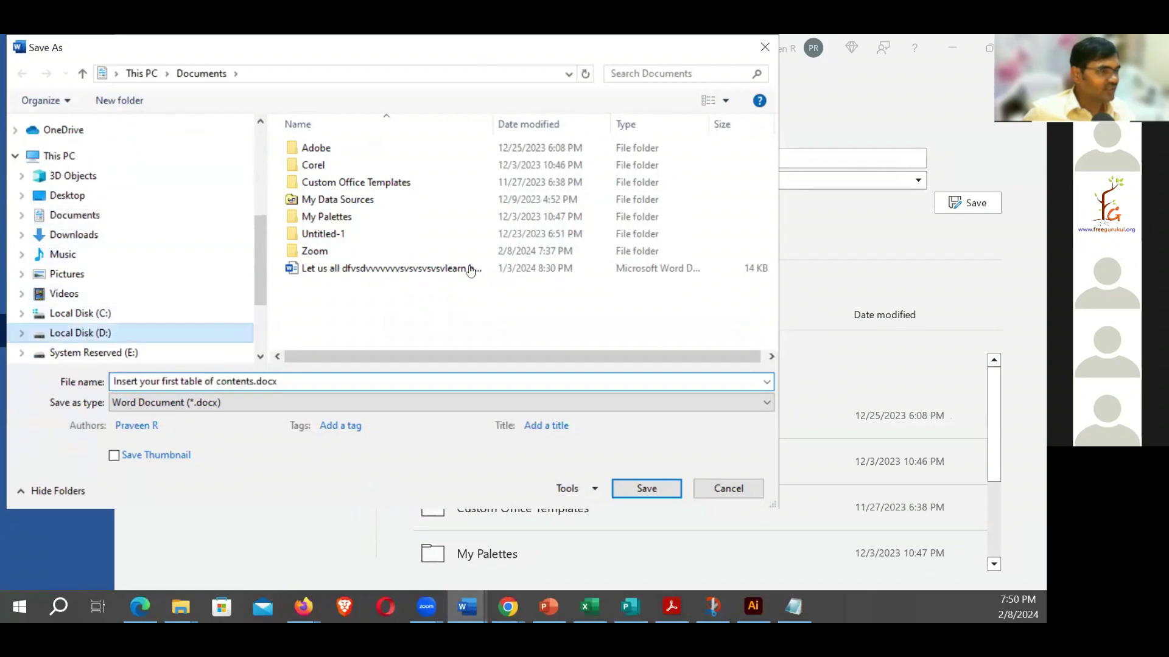
pyautogui.doubleClick(322, 216)
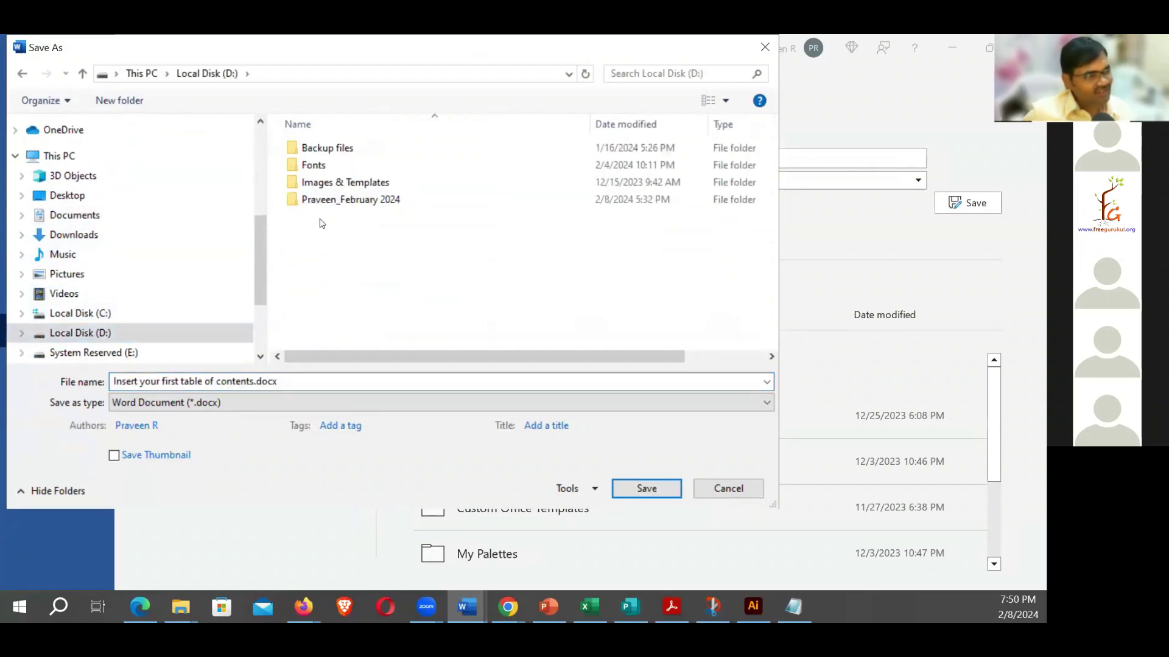
pyautogui.doubleClick(360, 201)
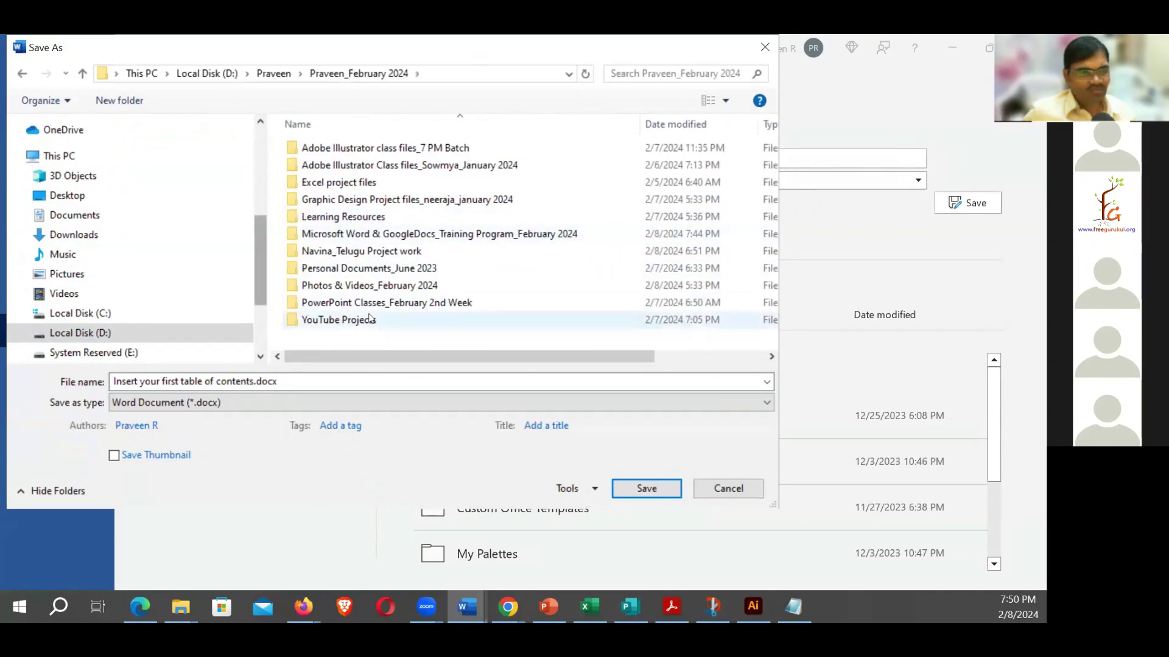
pyautogui.click(339, 322)
pyautogui.doubleClick(340, 321)
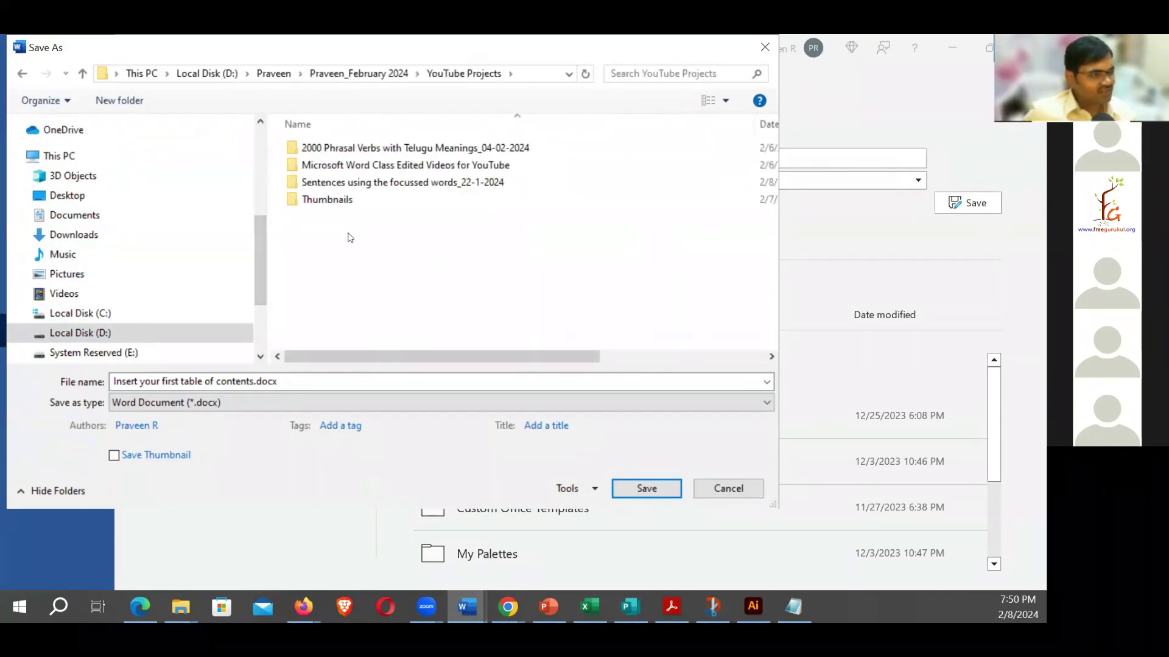
pyautogui.click(82, 74)
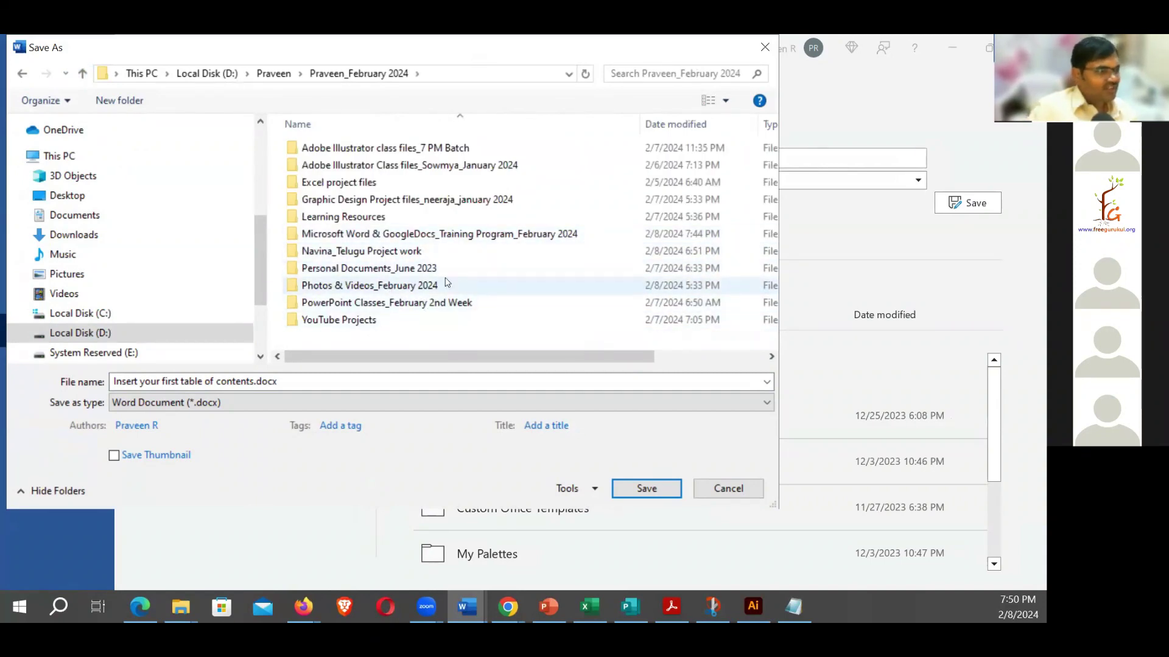
pyautogui.doubleClick(401, 233)
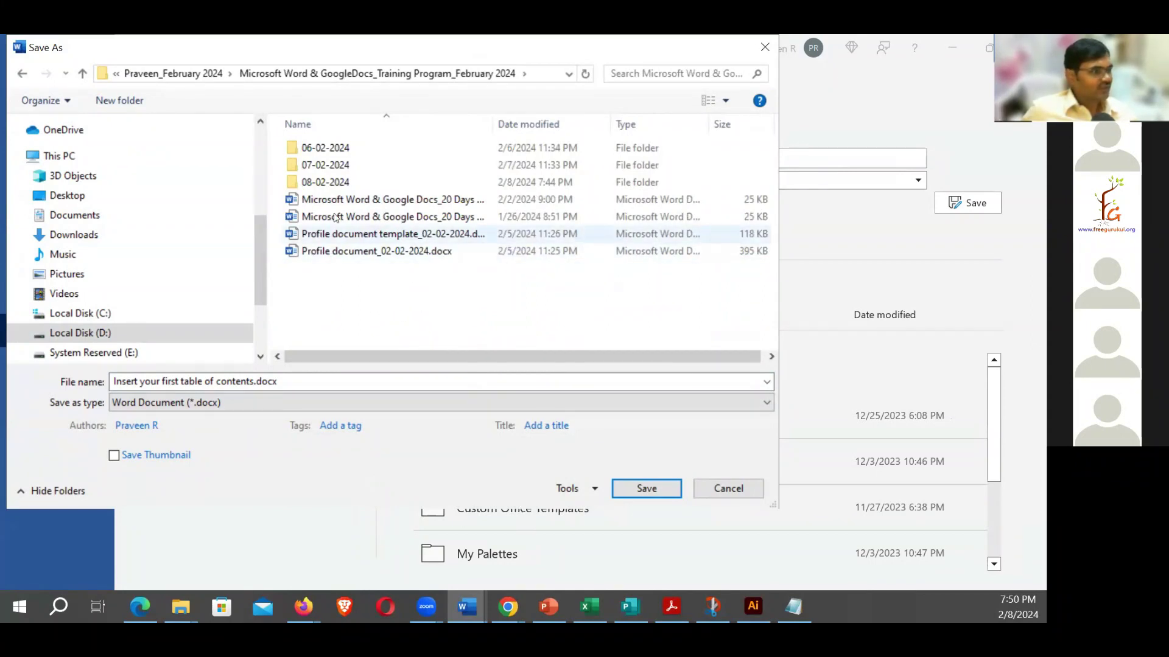
pyautogui.doubleClick(317, 182)
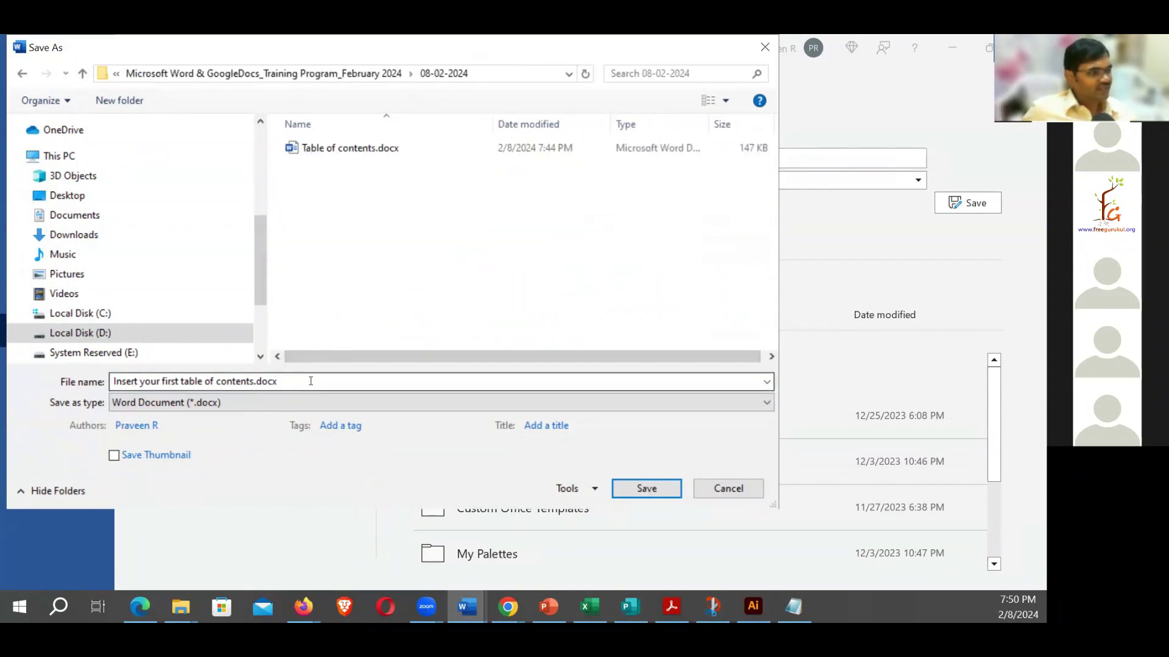
# Name the file 'table of contents' and save it there.
pyautogui.click(329, 381)
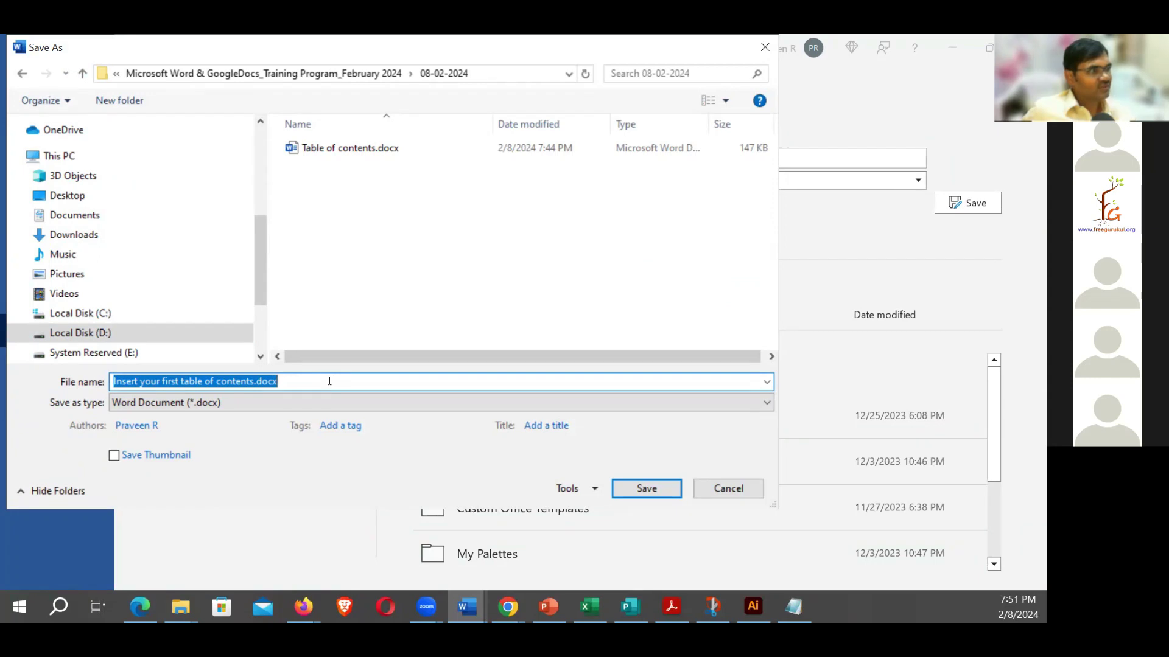
pyautogui.write('table of contenrts')
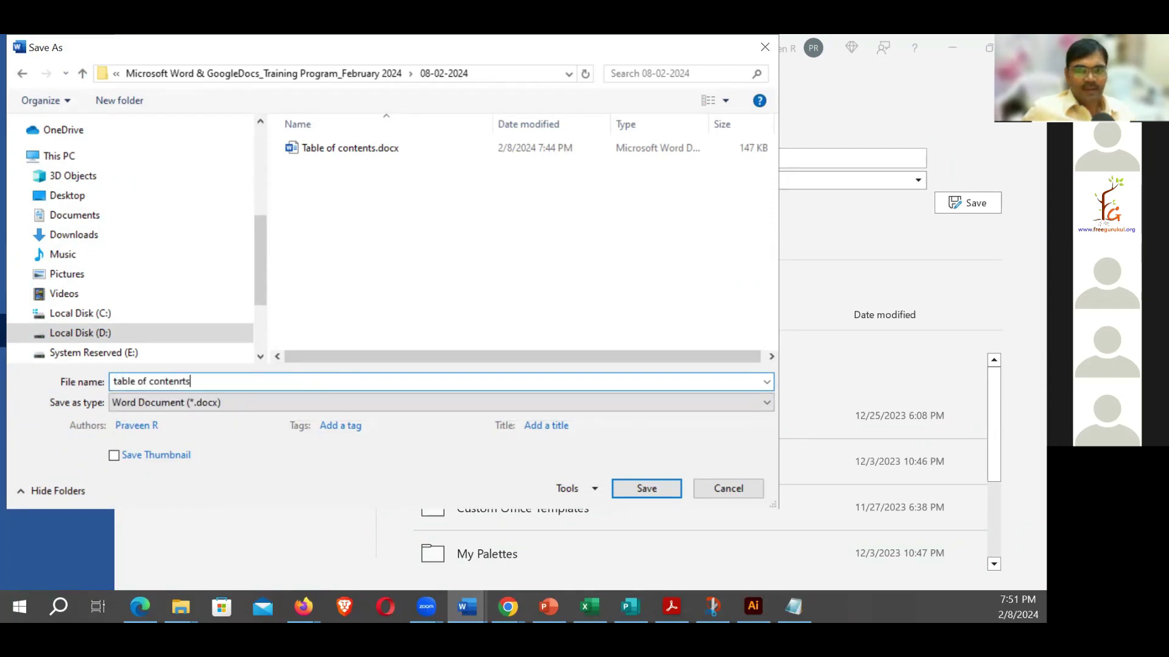
pyautogui.press('BackSpace')
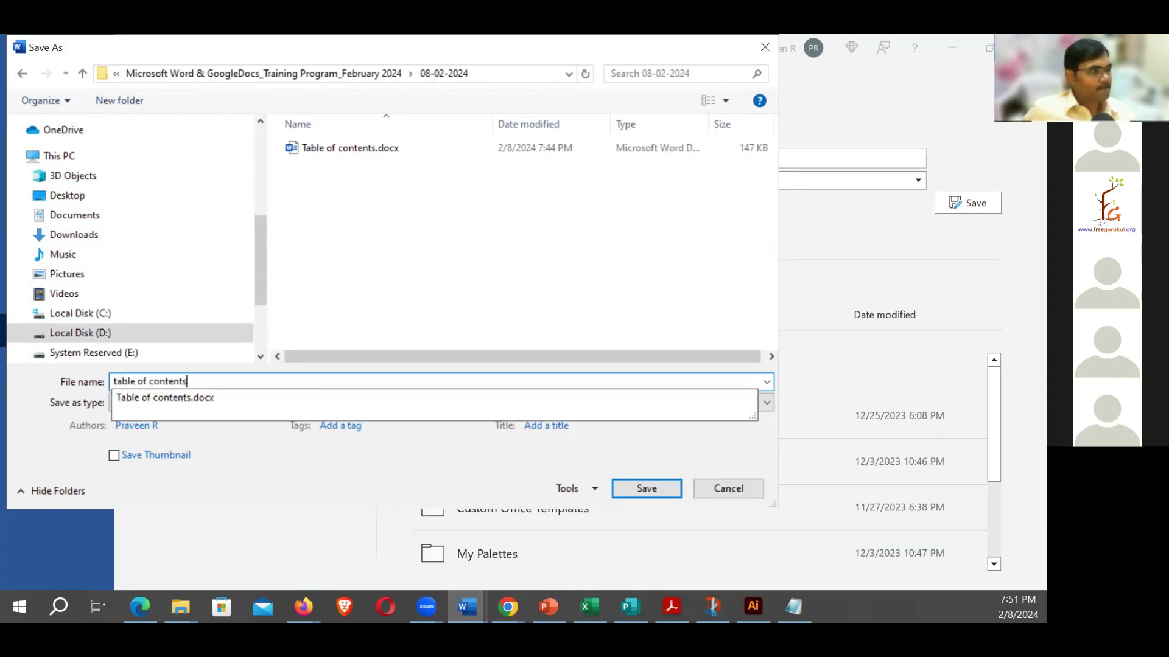
pyautogui.press('Return')
pyautogui.moveTo(487, 310); pyautogui.dragTo(255, 308)
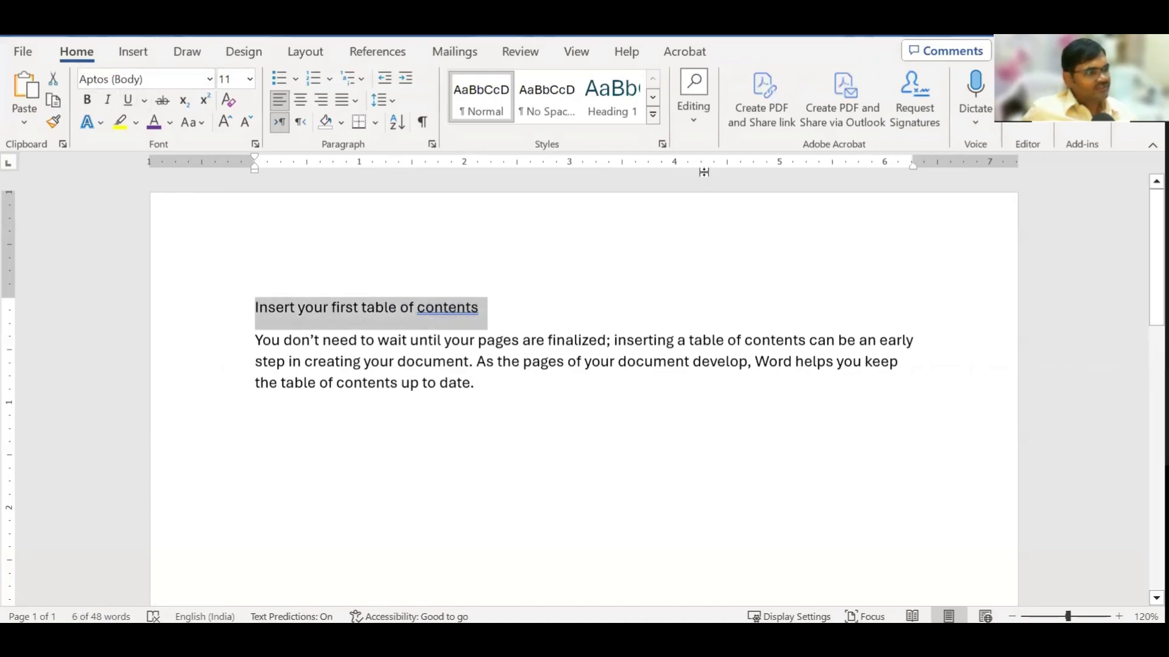
# Apply Heading 1 to the line 'Insert your first table of contents'.
pyautogui.click(652, 115)
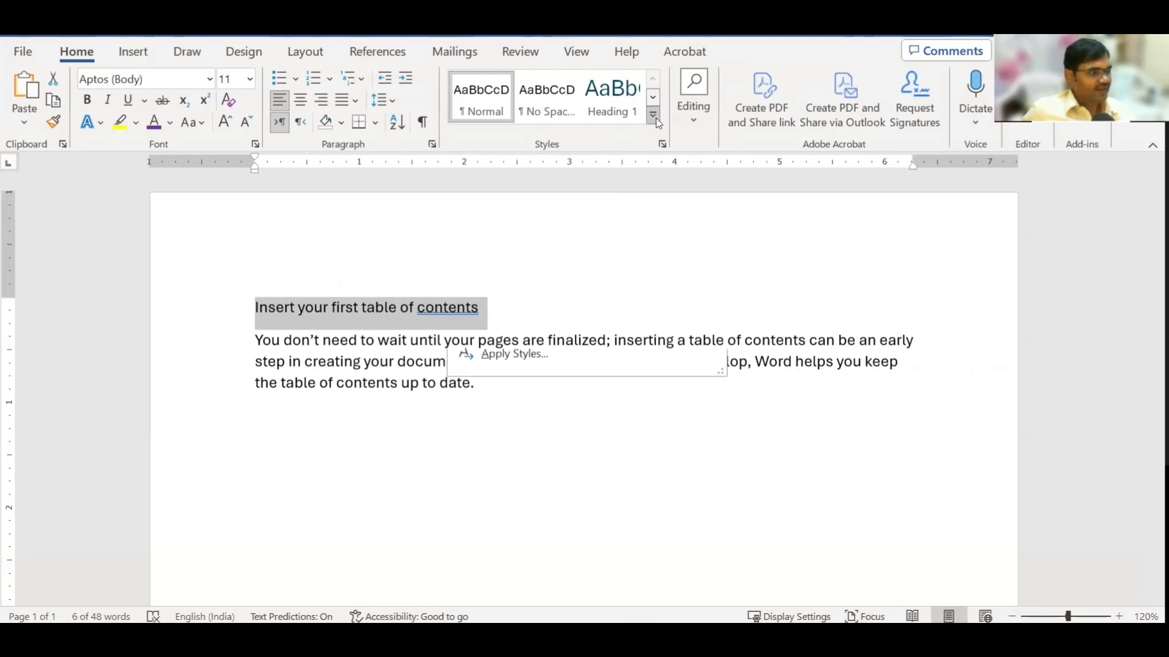
pyautogui.click(610, 105)
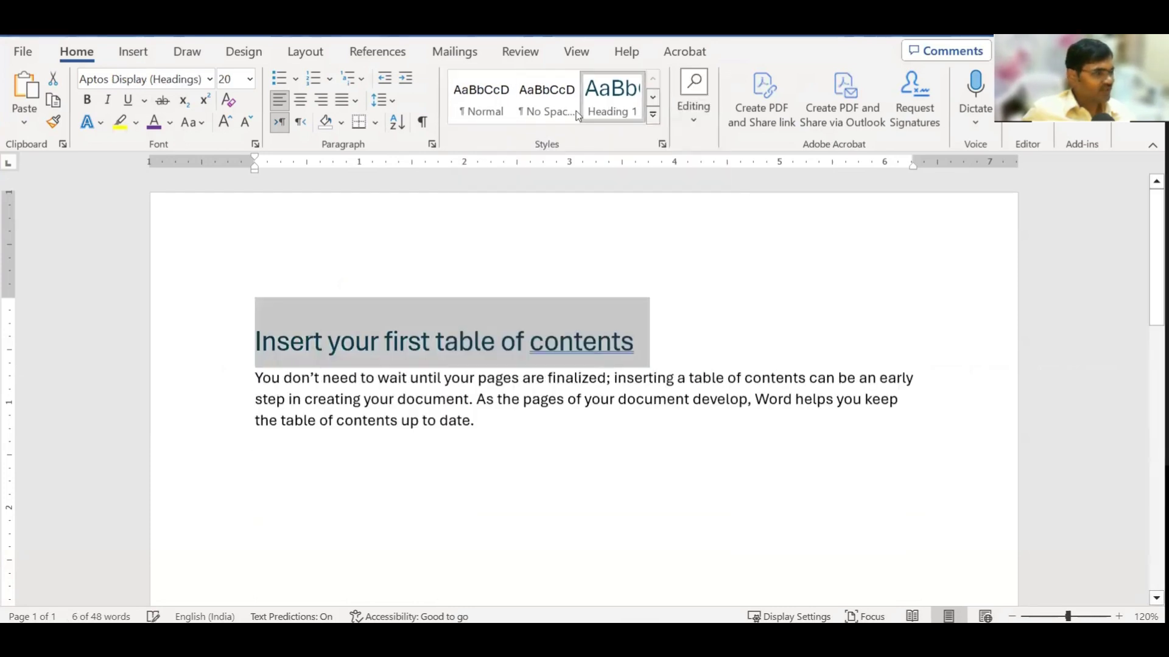
pyautogui.click(389, 377)
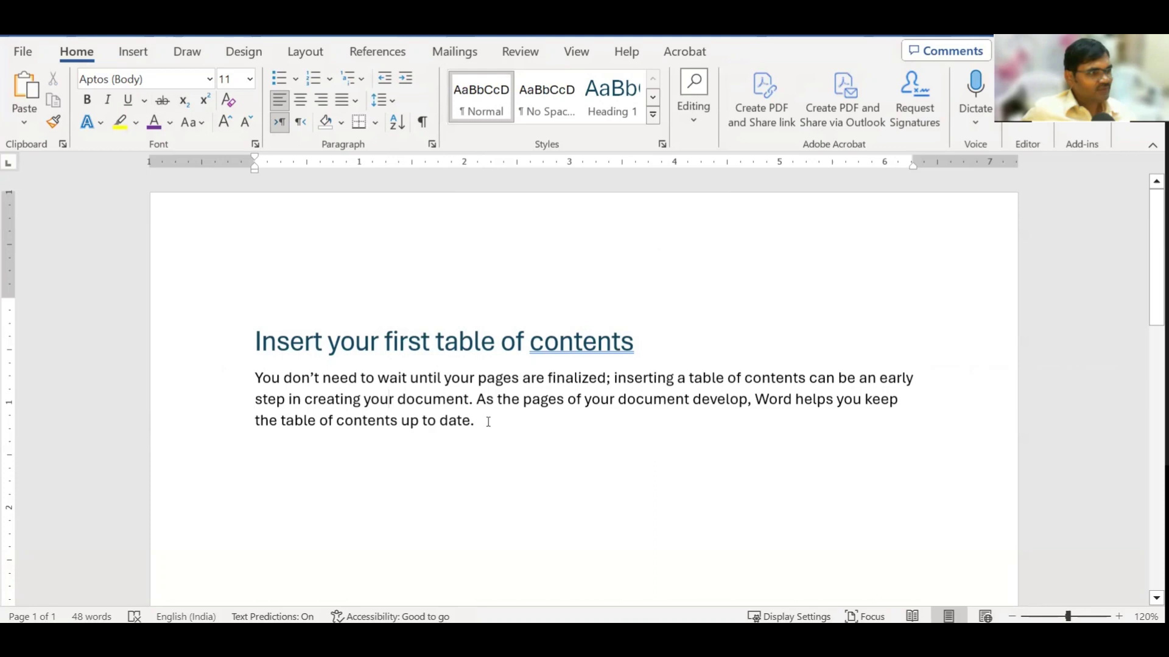
# Give the intro paragraph below the heading the Normal style.
pyautogui.moveTo(488, 422); pyautogui.dragTo(256, 379)
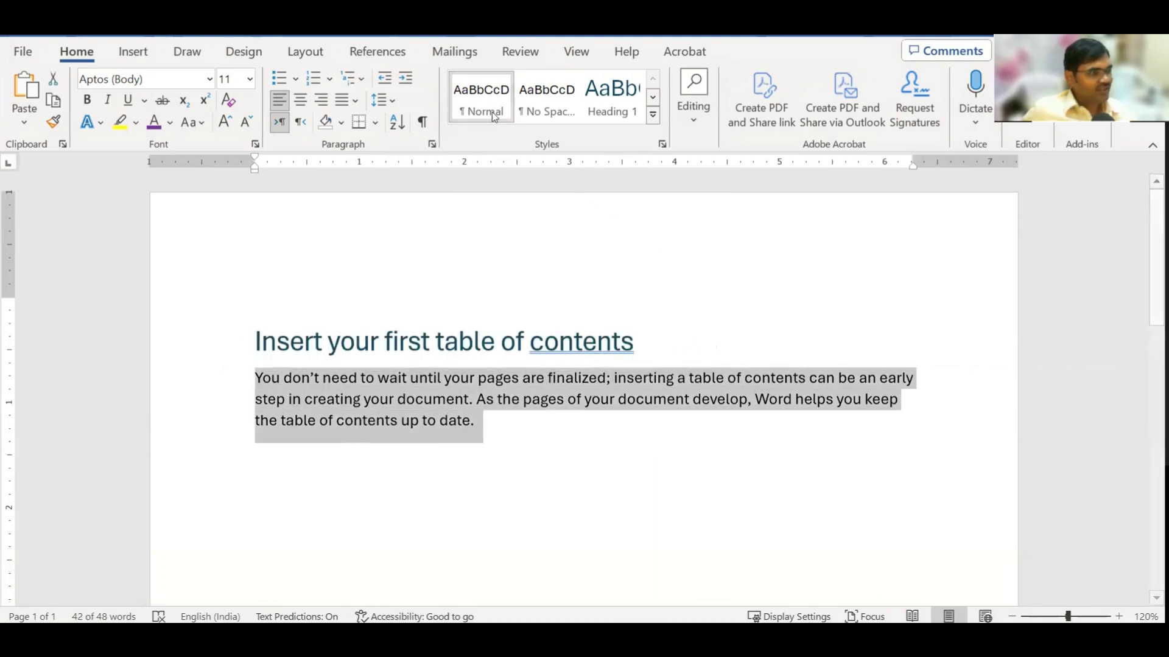
pyautogui.click(652, 115)
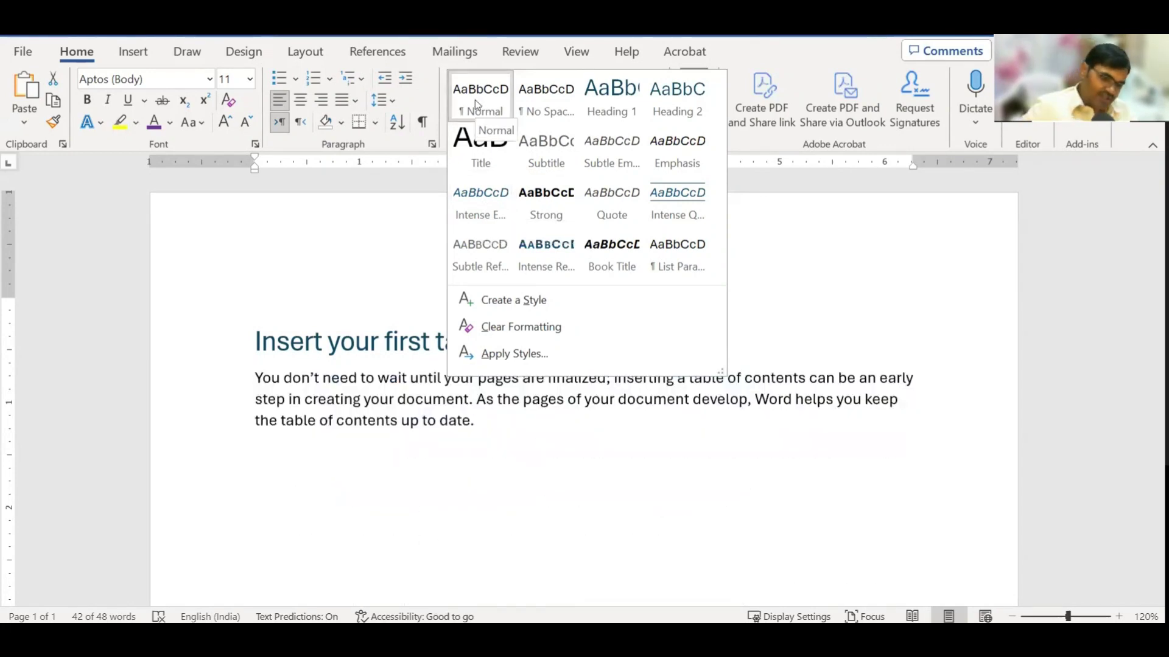
pyautogui.click(495, 96)
pyautogui.click(436, 420)
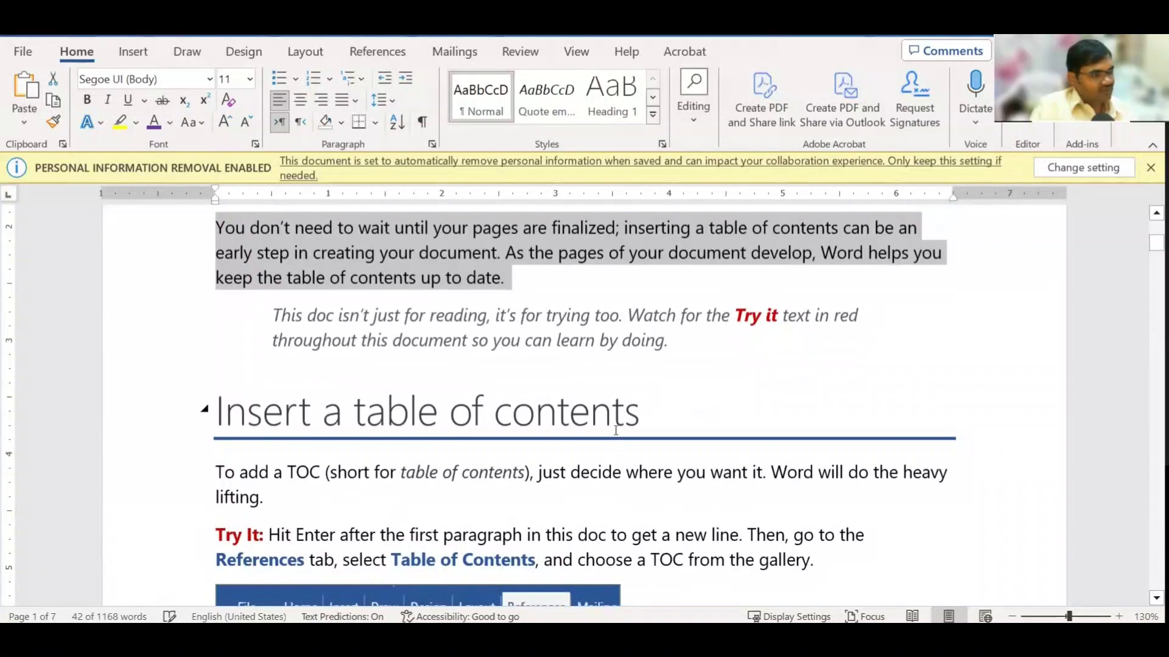
pyautogui.moveTo(643, 416); pyautogui.dragTo(215, 414)
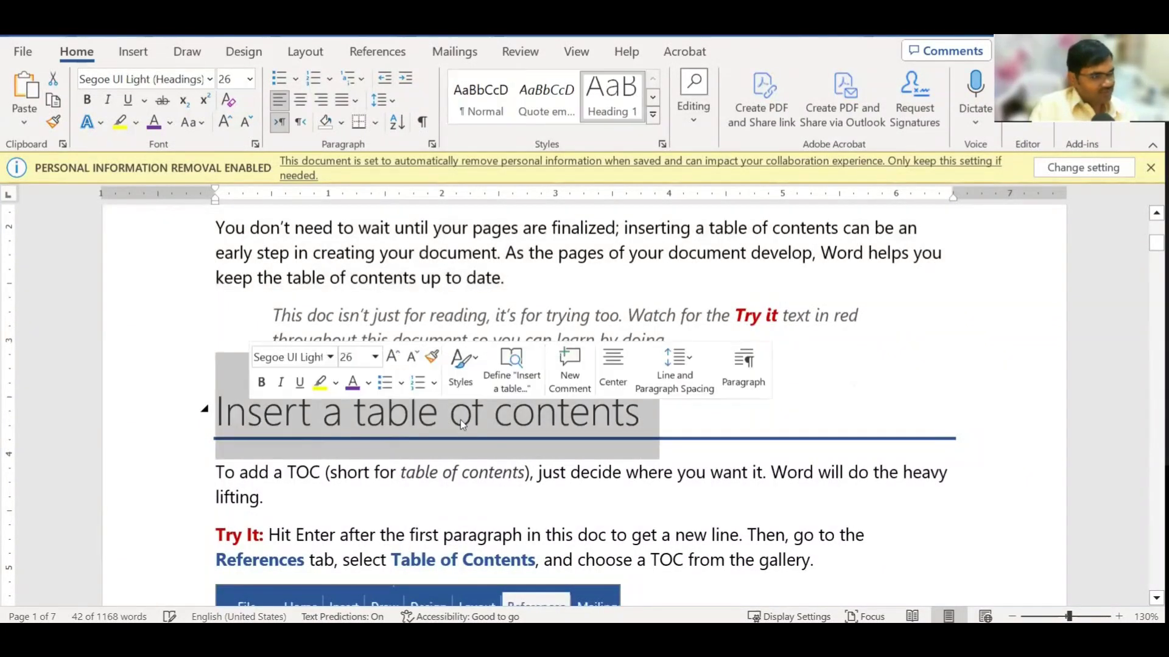
pyautogui.click(686, 405)
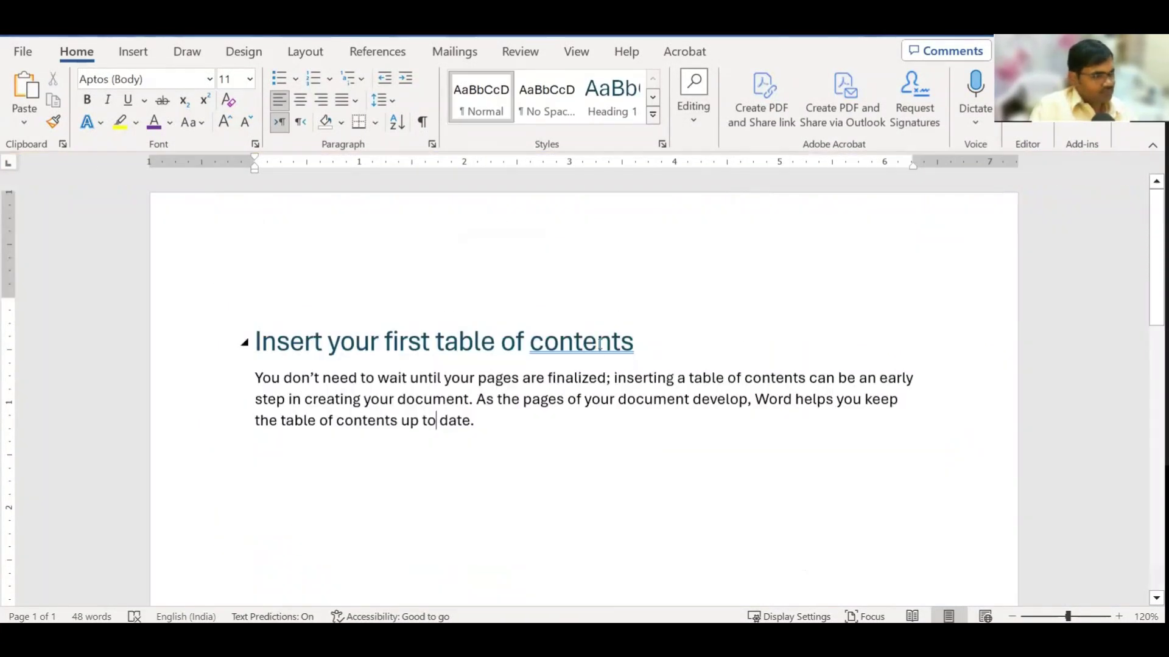
# Paste 'Insert a table of contents' as plain text on a new line after the intro.
pyautogui.click(464, 343)
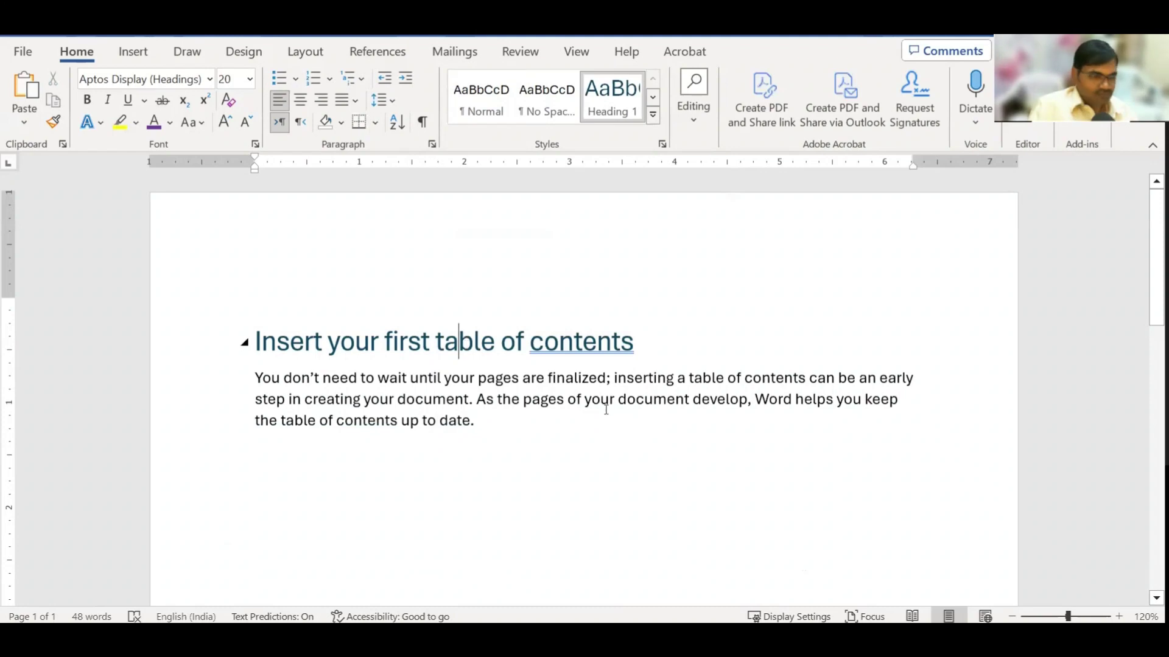
pyautogui.click(508, 428)
pyautogui.press('Return')
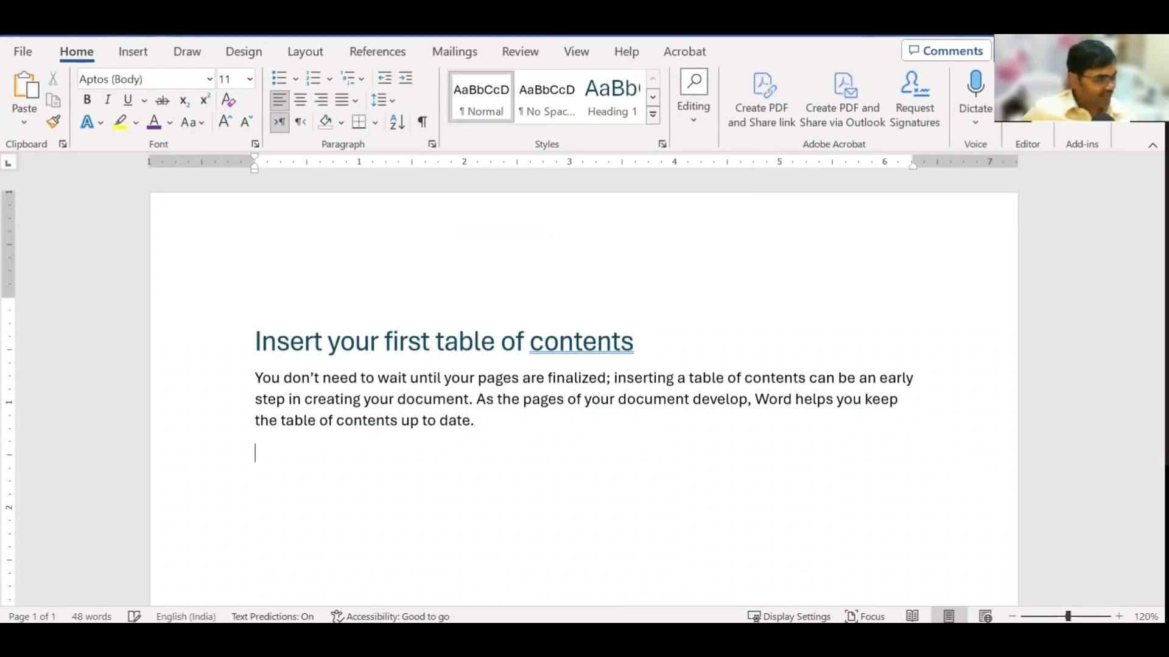
pyautogui.rightClick(309, 462)
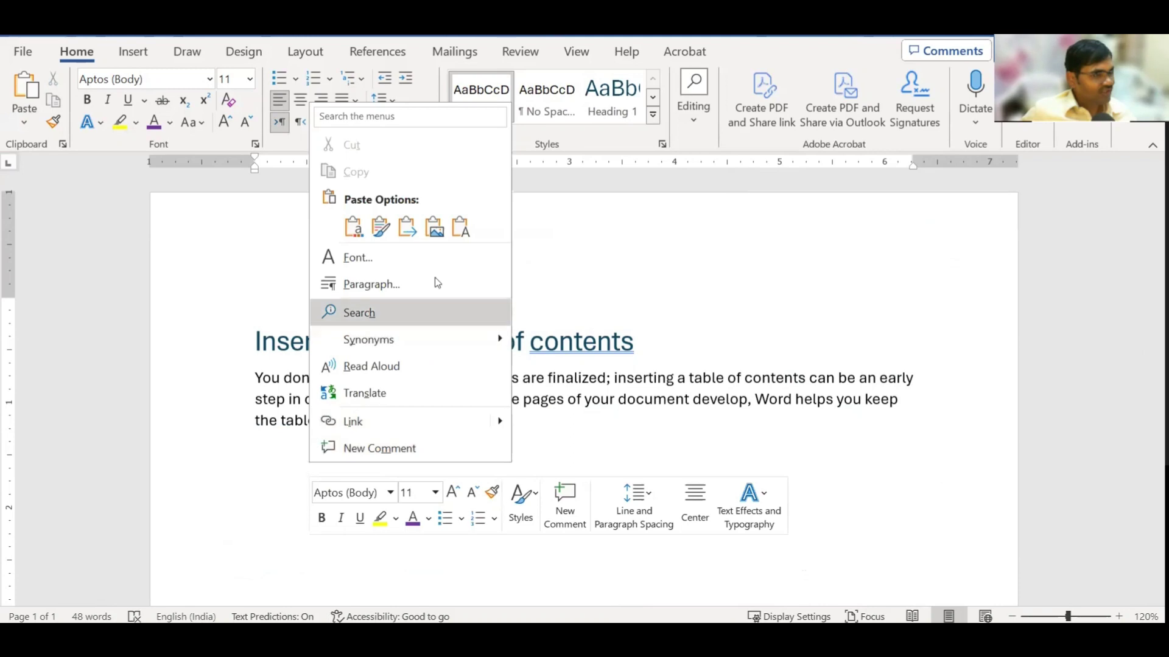
pyautogui.click(461, 227)
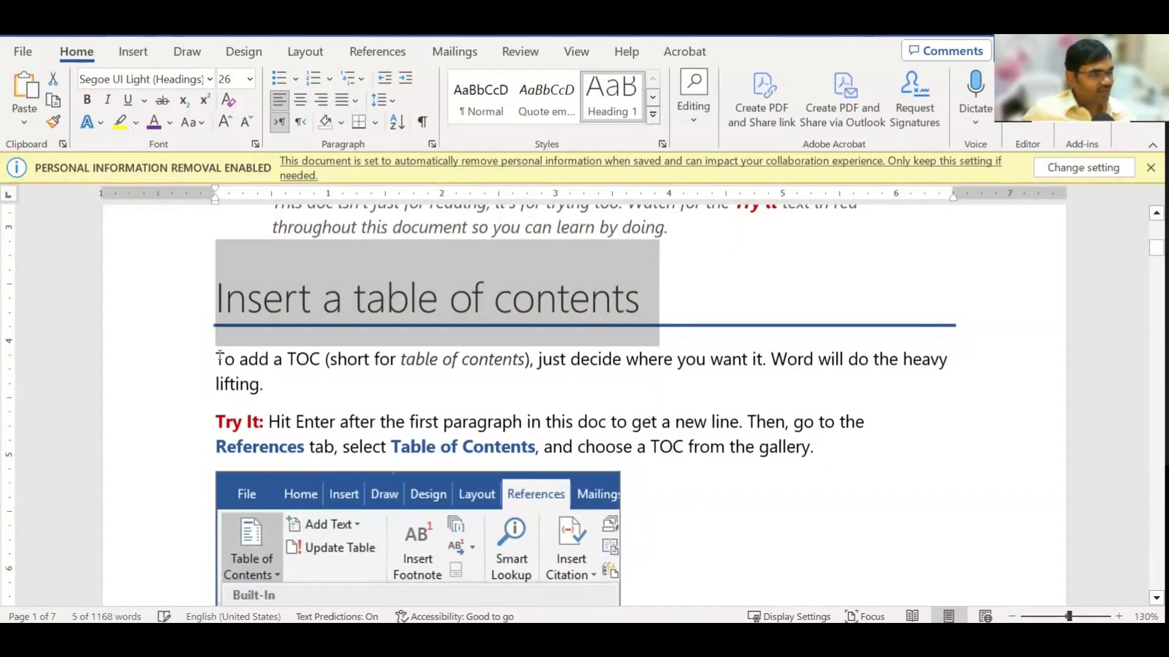
# Paste the sample's two paragraphs on adding a TOC and trying it as plain text.
pyautogui.moveTo(219, 357); pyautogui.dragTo(839, 461)
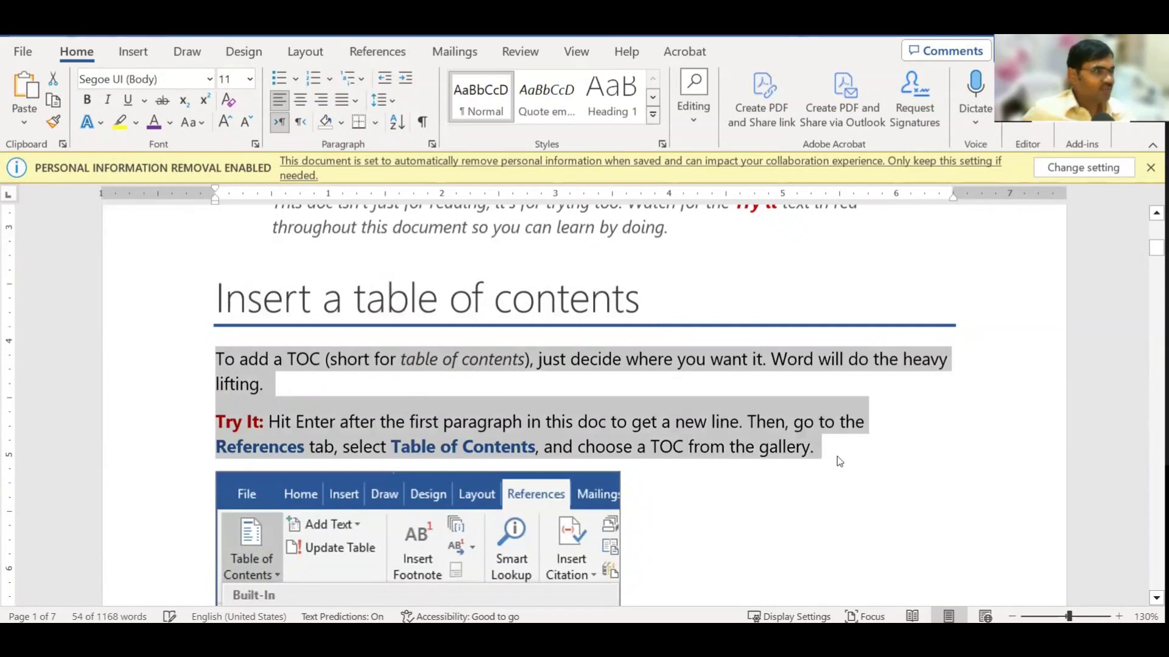
pyautogui.click(766, 429)
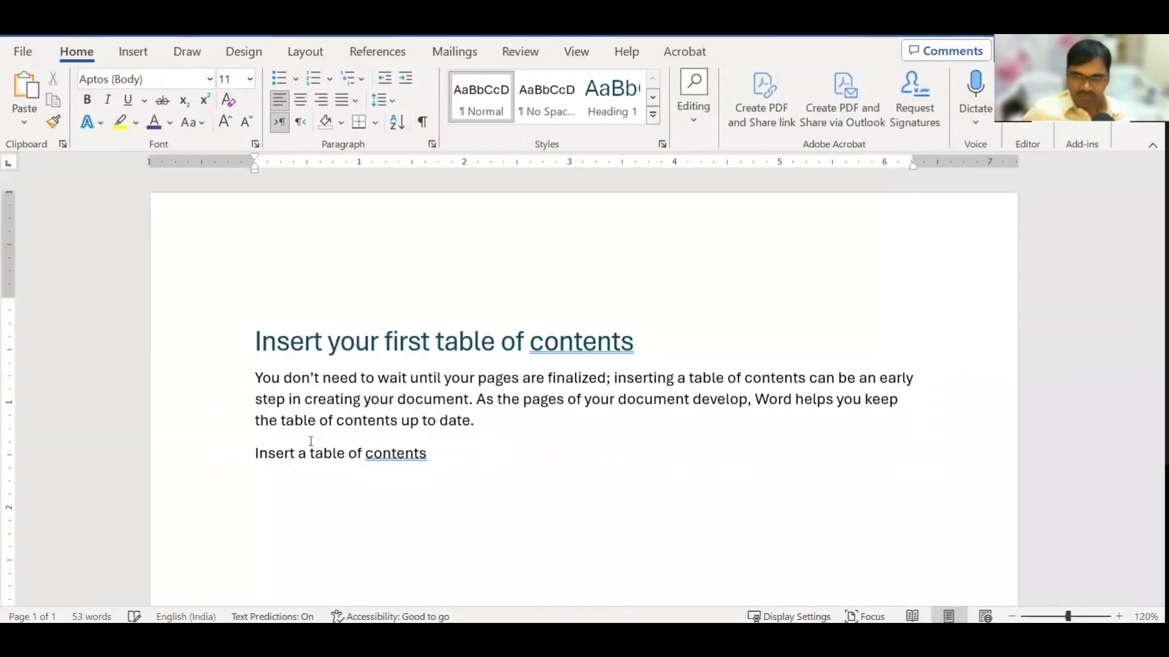
pyautogui.click(426, 475)
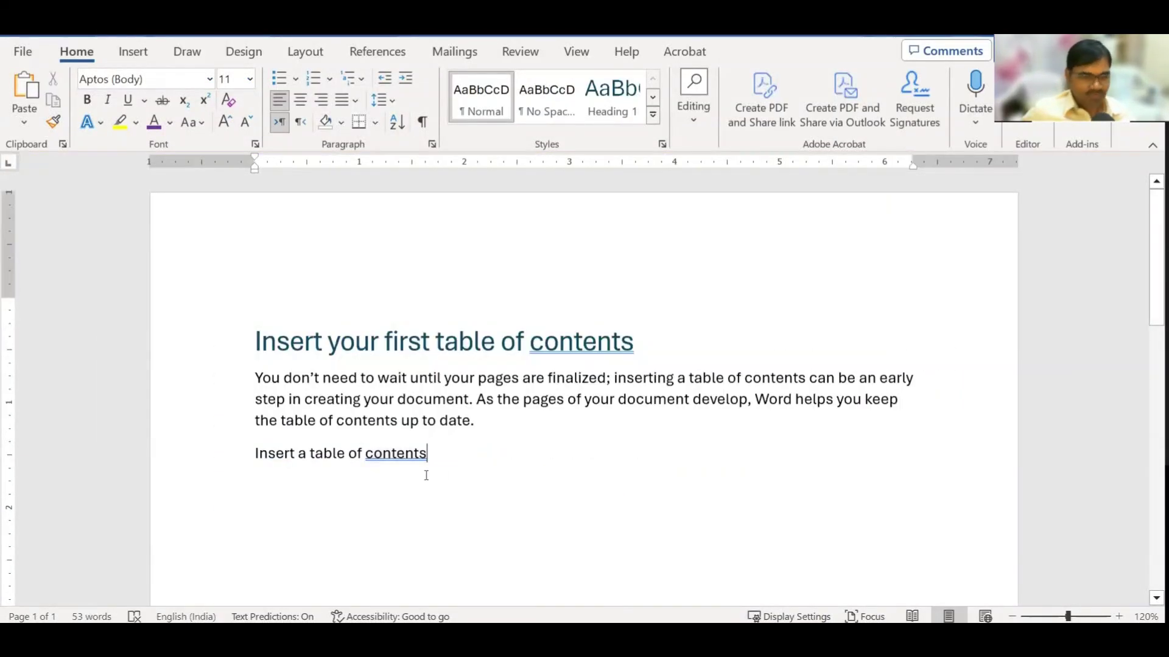
pyautogui.rightClick(278, 491)
pyautogui.click(415, 246)
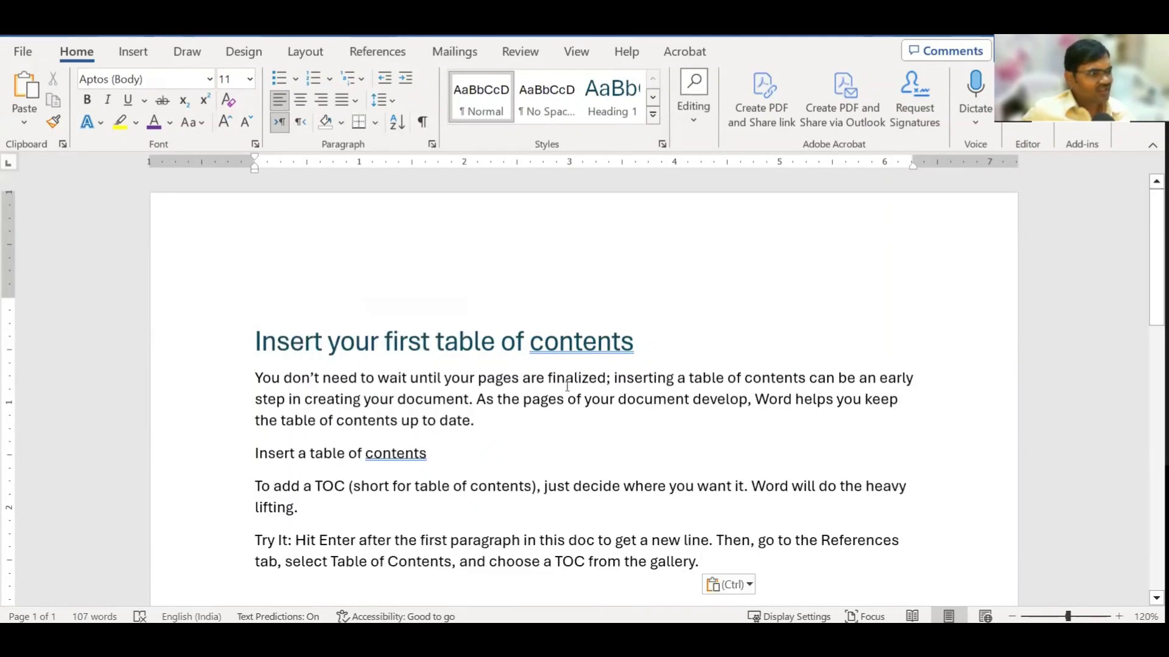
# Apply Heading 1 to the 'Insert a table of contents' line.
pyautogui.scroll(-1, 568, 385)
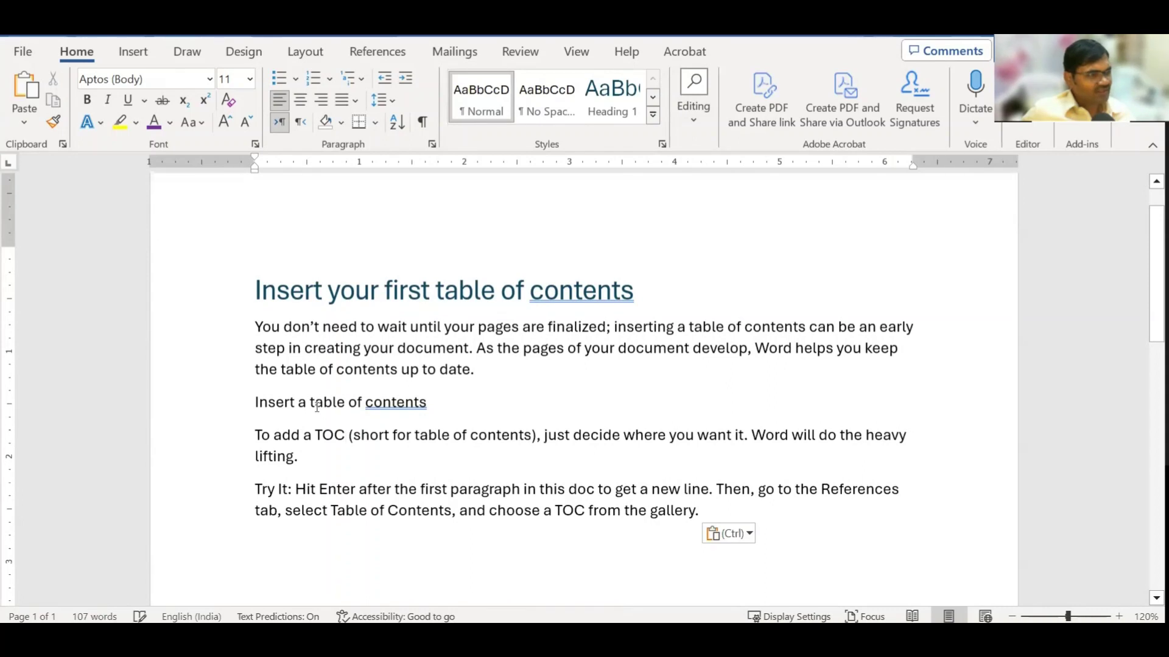
pyautogui.moveTo(437, 404); pyautogui.dragTo(271, 406)
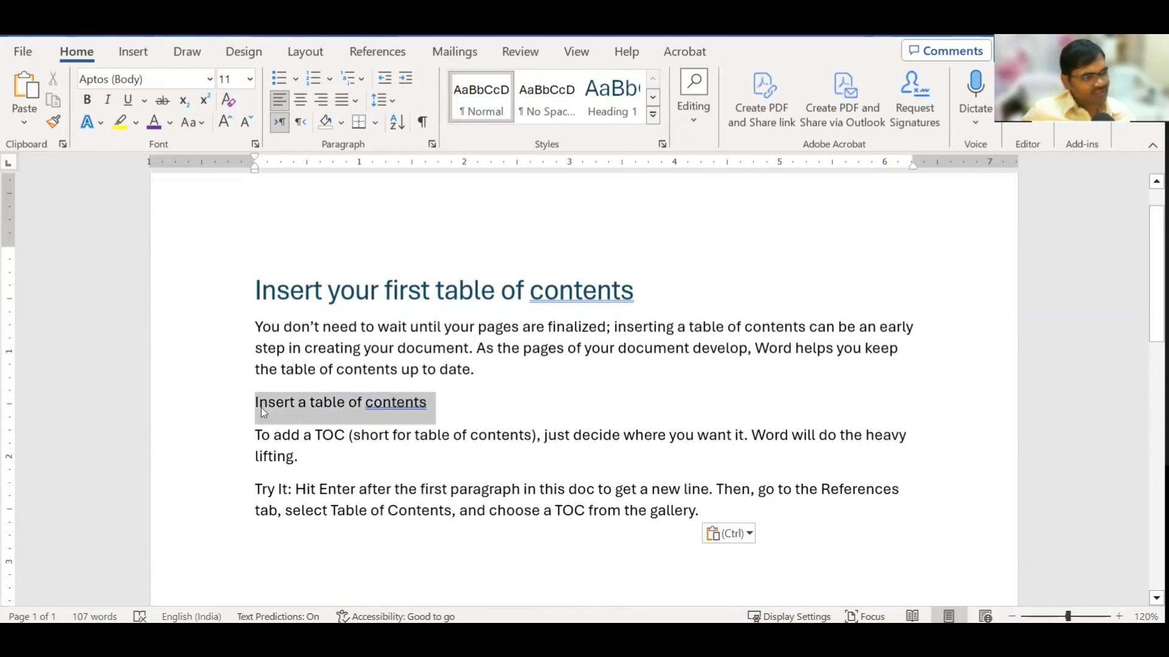
pyautogui.click(621, 113)
pyautogui.click(633, 416)
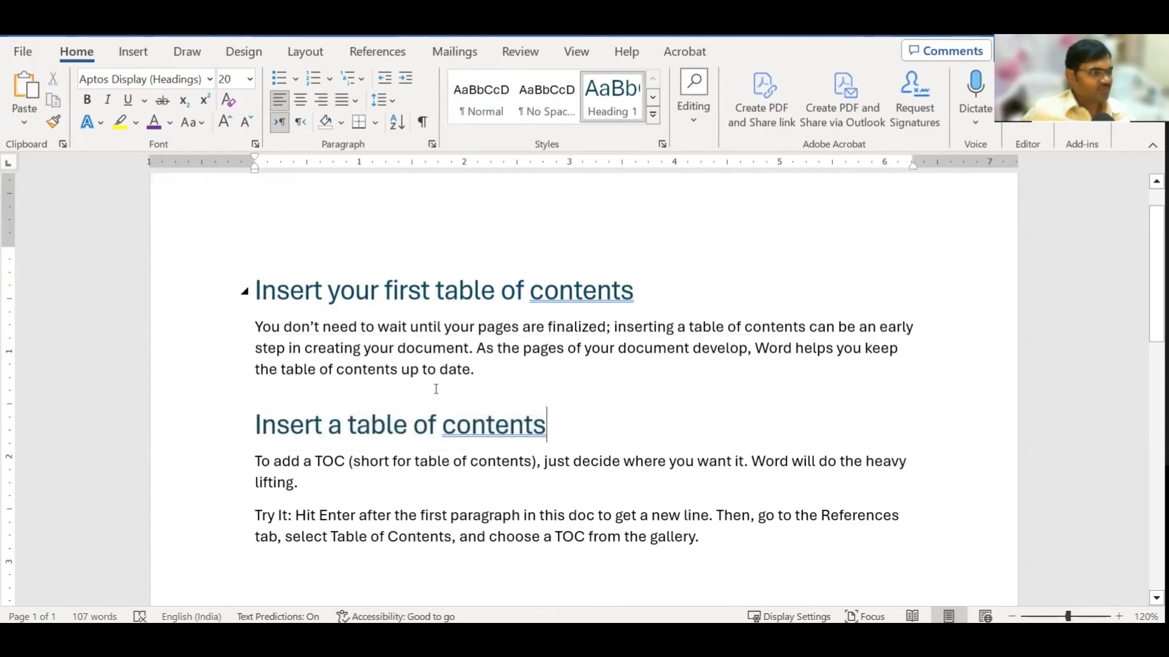
pyautogui.scroll(-3, 468, 357)
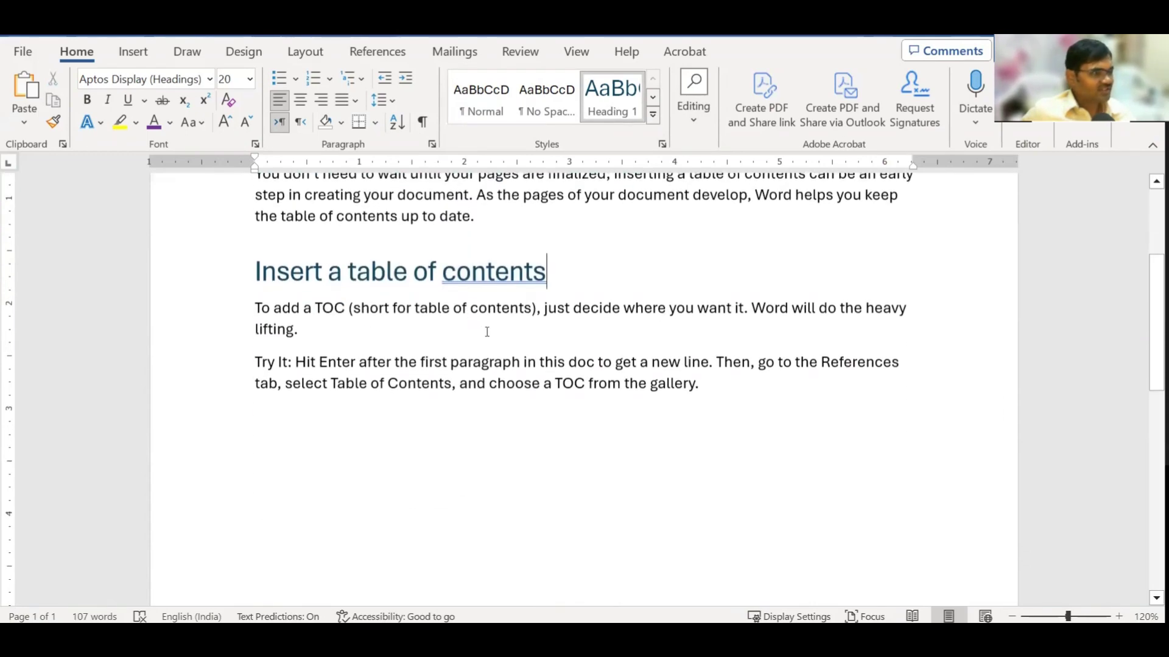
# Copy the 'Update when things change' heading from the sample, paste it, and make it Heading 1.
pyautogui.click(370, 335)
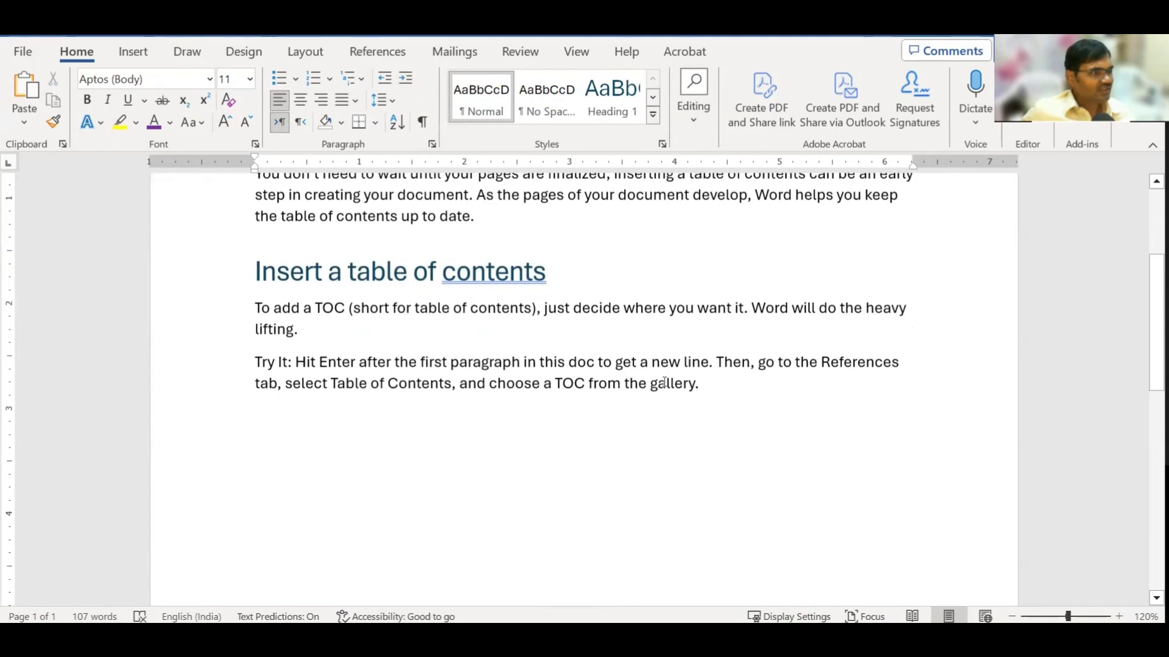
pyautogui.scroll(-5, 385, 258)
pyautogui.scroll(-3, 385, 259)
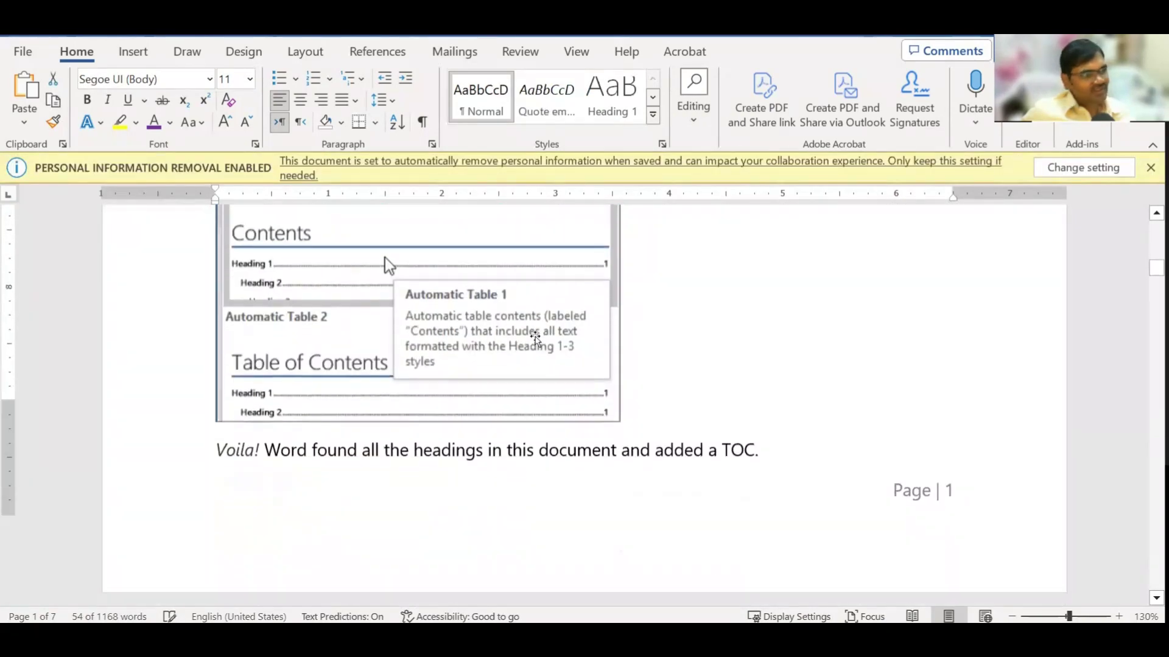
pyautogui.scroll(-5, 535, 336)
pyautogui.scroll(-3, 535, 336)
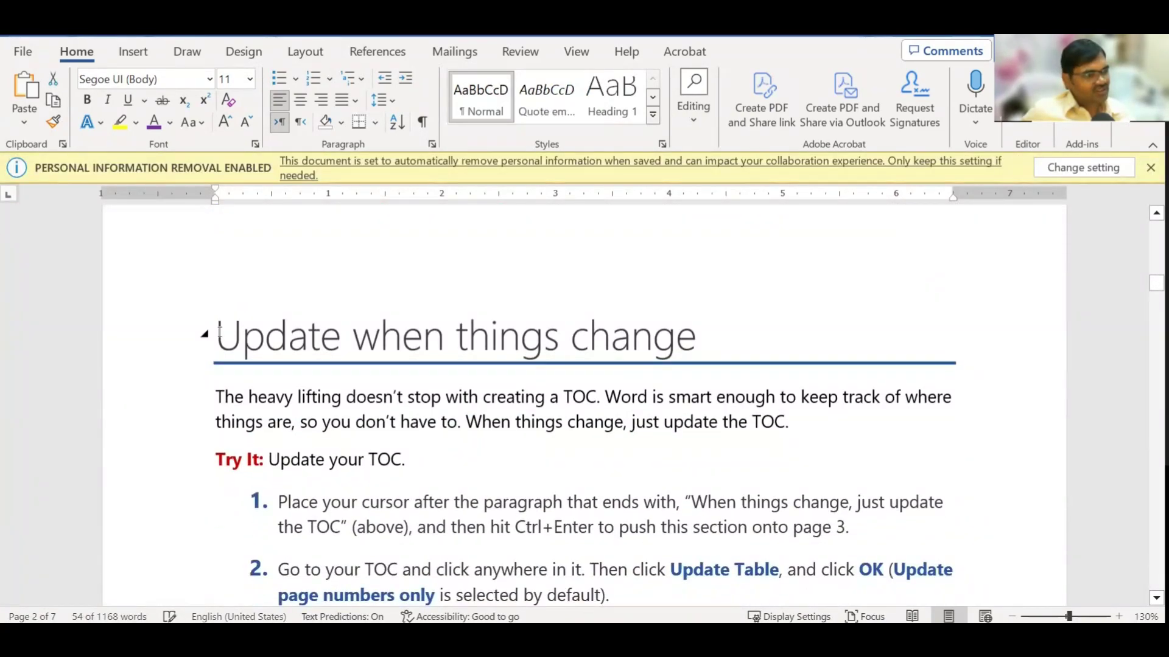
pyautogui.moveTo(220, 332); pyautogui.dragTo(715, 337)
pyautogui.hotkey('ctrl', 'c')
pyautogui.hotkey('ctrl', 'v')
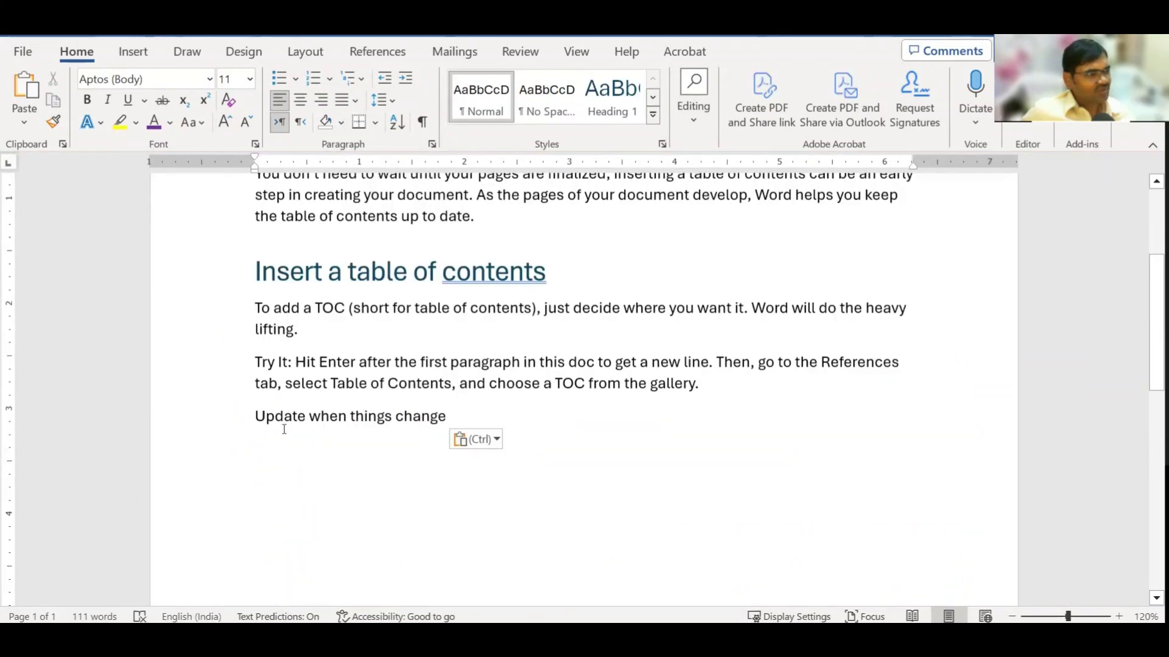
pyautogui.moveTo(256, 418); pyautogui.dragTo(451, 419)
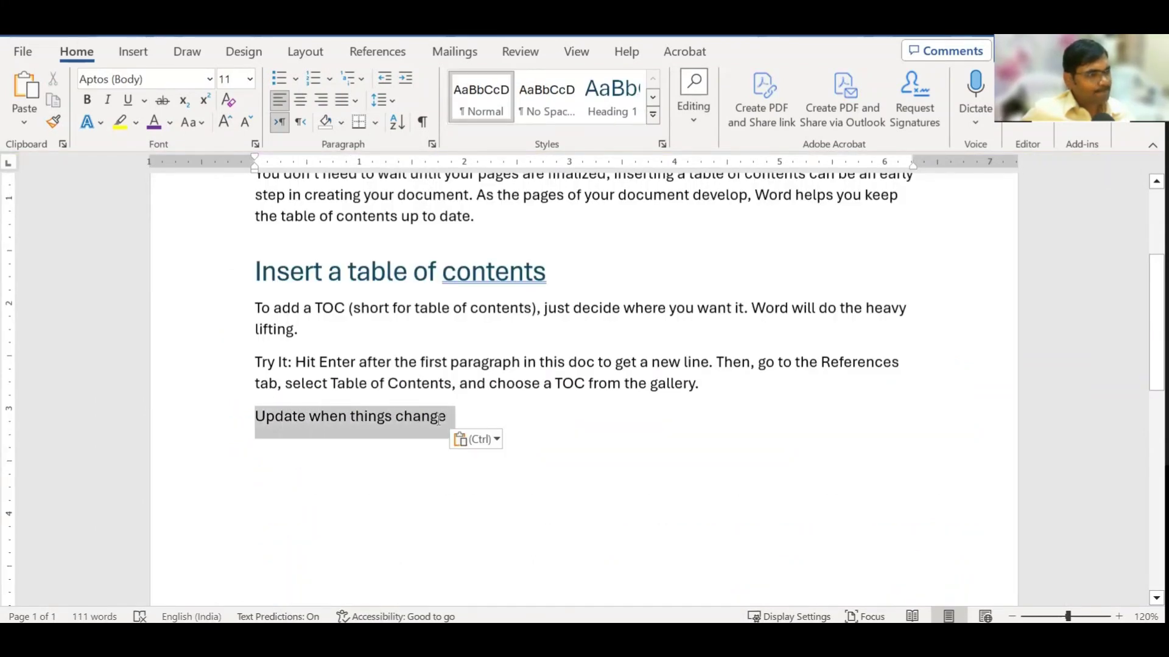
pyautogui.click(612, 98)
pyautogui.click(651, 456)
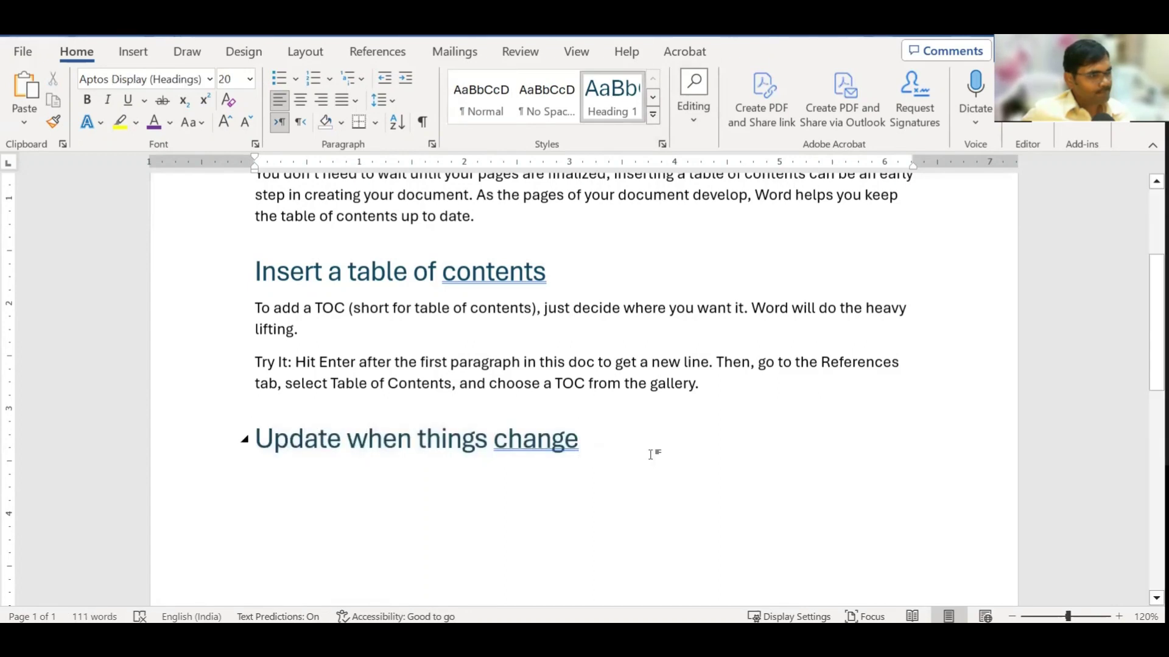
pyautogui.press('Return')
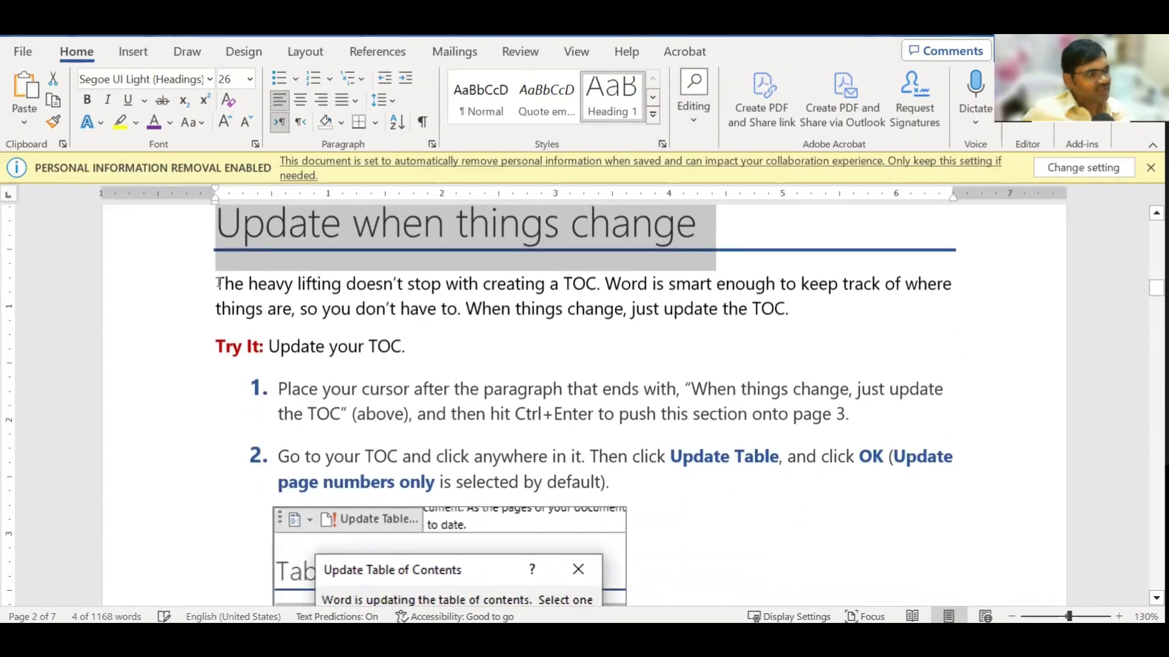
# Paste the sample's heavy-lifting paragraph as plain text under that heading.
pyautogui.moveTo(217, 283); pyautogui.dragTo(797, 311)
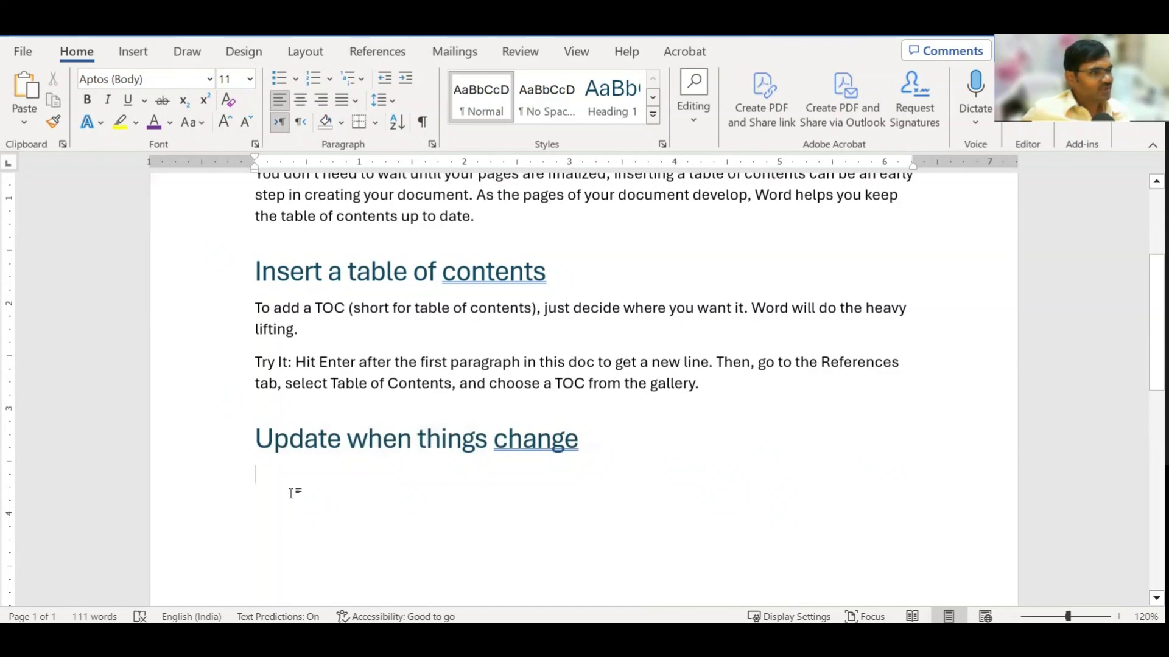
pyautogui.rightClick(288, 476)
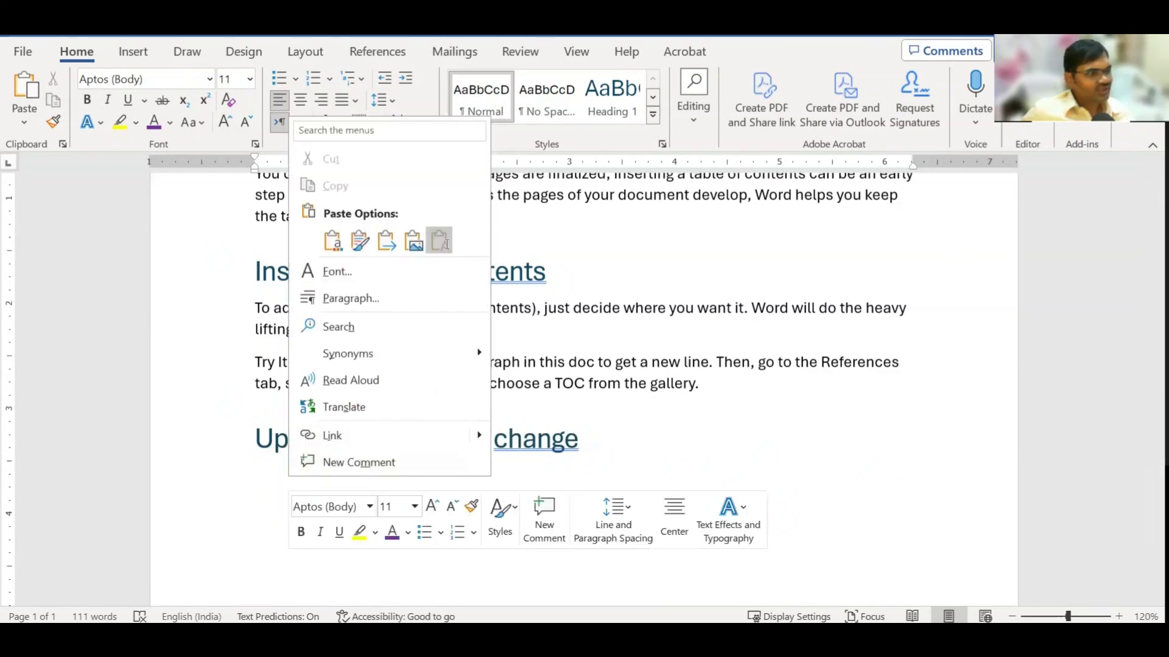
pyautogui.click(438, 237)
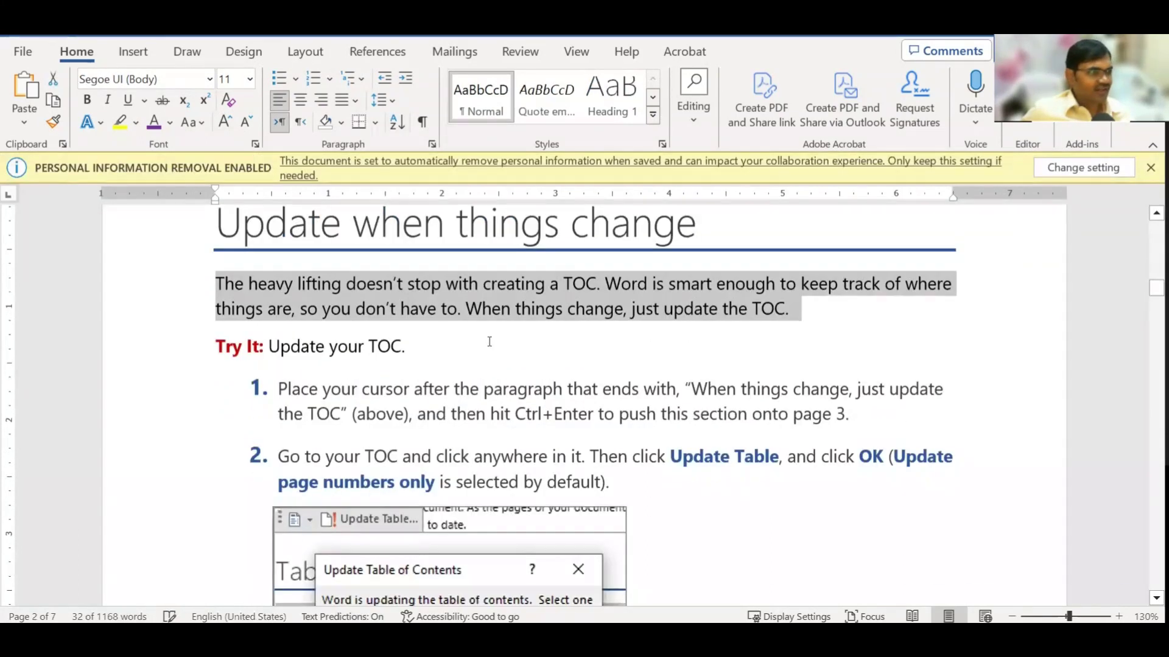
pyautogui.scroll(-4, 490, 343)
pyautogui.scroll(-4, 490, 343)
pyautogui.moveTo(216, 295); pyautogui.dragTo(598, 323)
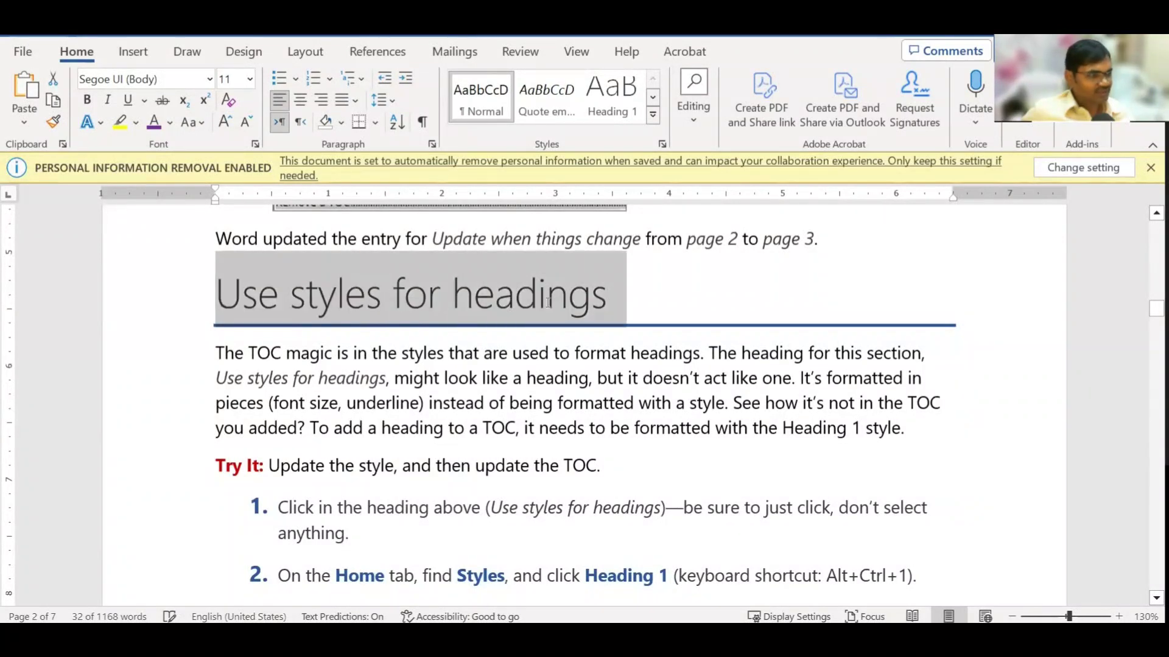
# Paste 'Use styles for headings' as plain text on a new line and make it Heading 1.
pyautogui.scroll(-1, 571, 399)
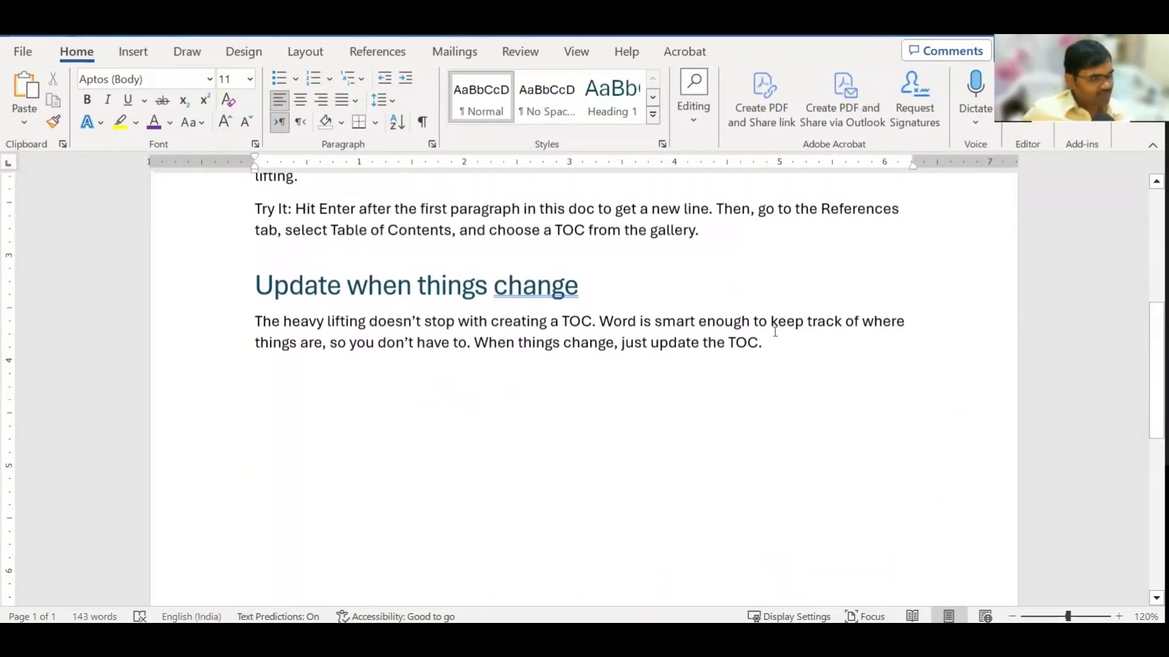
pyautogui.press('Return')
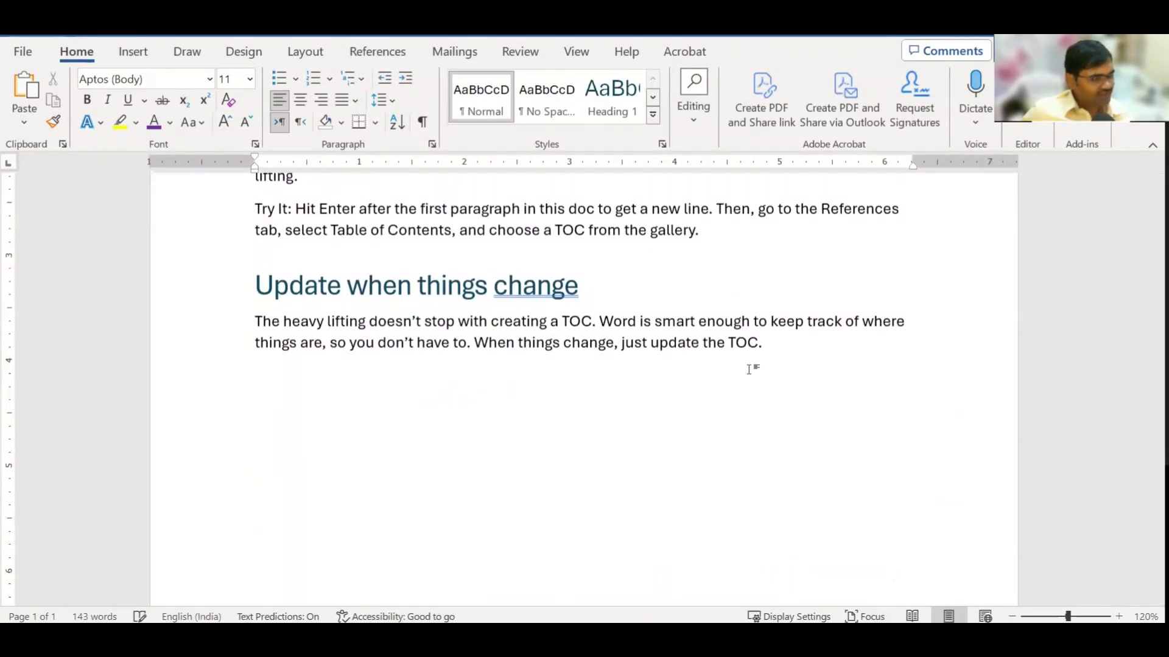
pyautogui.rightClick(276, 380)
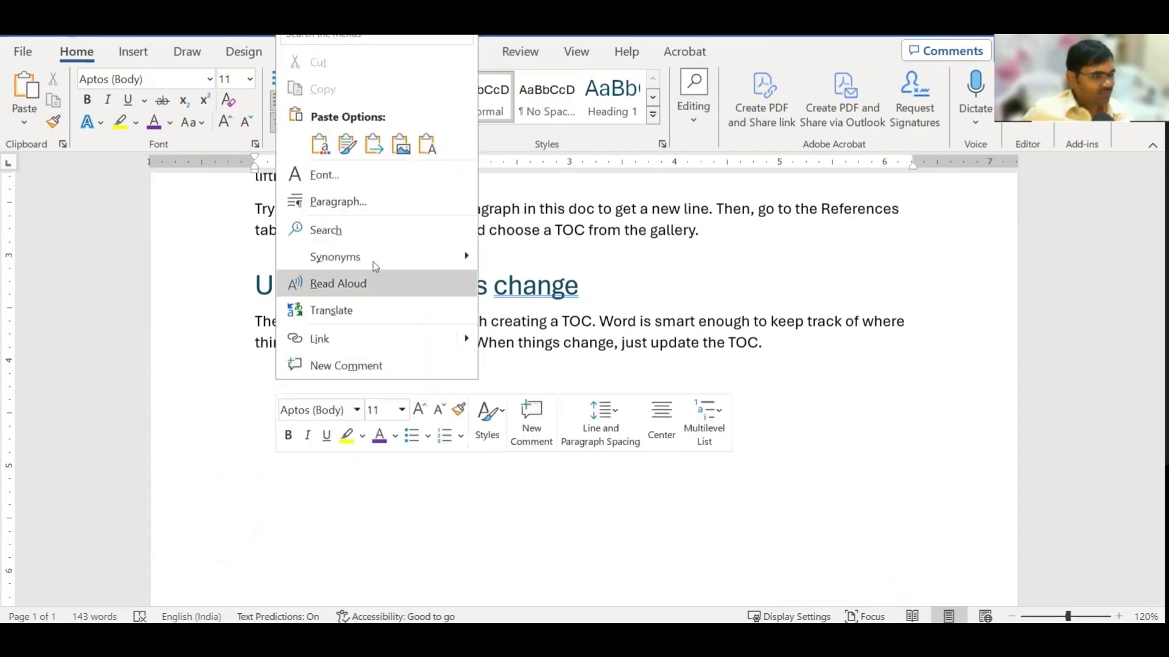
pyautogui.click(425, 144)
pyautogui.moveTo(426, 376); pyautogui.dragTo(254, 375)
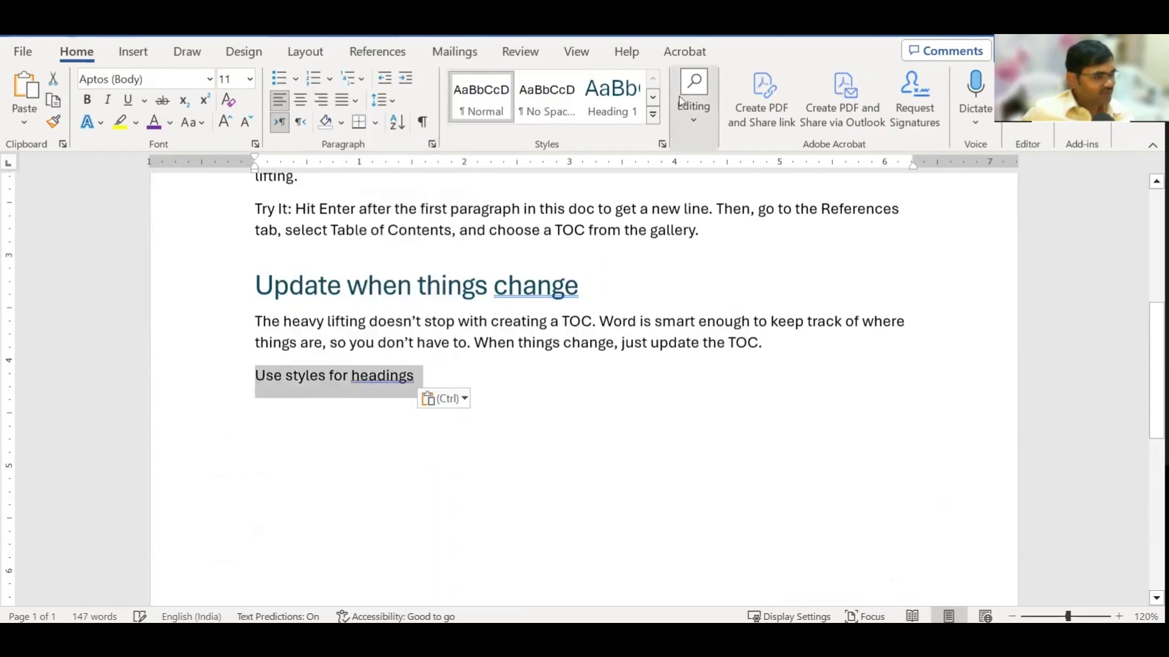
pyautogui.click(612, 97)
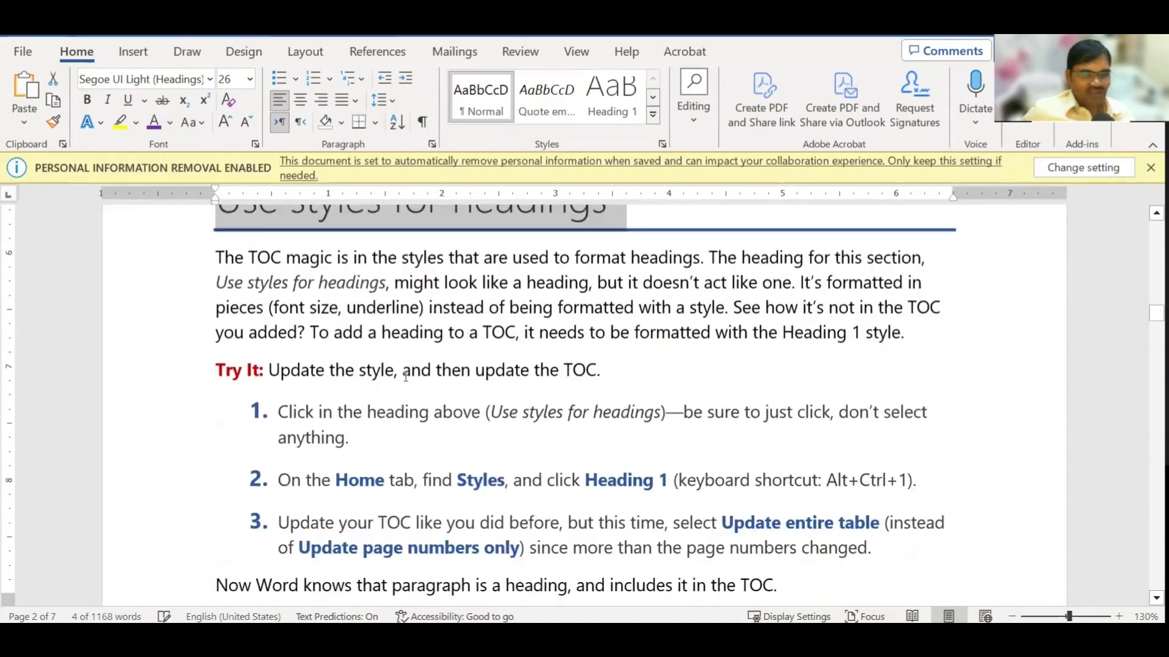
# Copy the section's explanation, three Try It steps and closing note, and paste them below the heading.
pyautogui.moveTo(219, 297); pyautogui.dragTo(926, 390)
pyautogui.hotkey('ctrl', 'c')
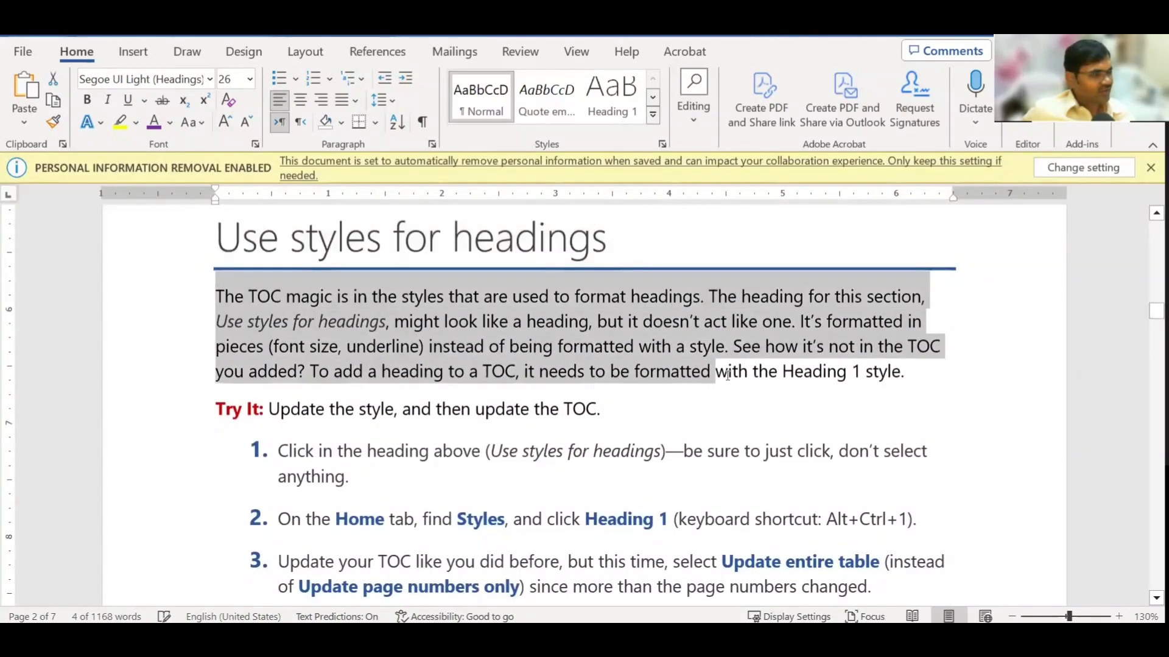
pyautogui.scroll(-3, 785, 517)
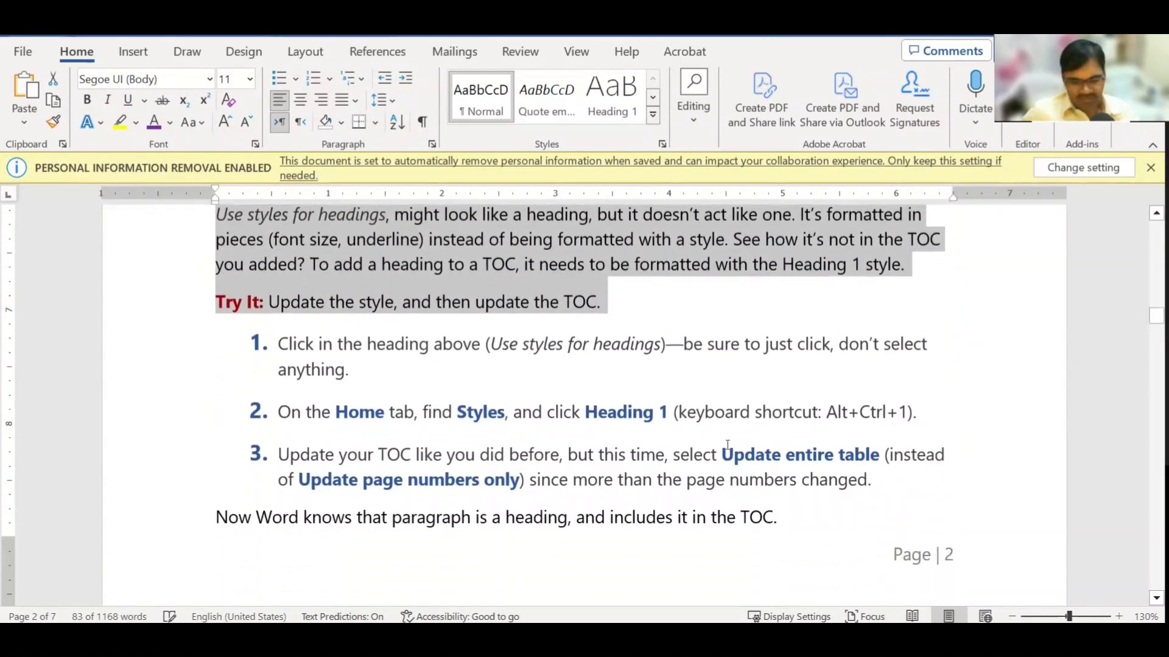
pyautogui.keyDown('shift'); pyautogui.click(808, 519); pyautogui.keyUp('shift')
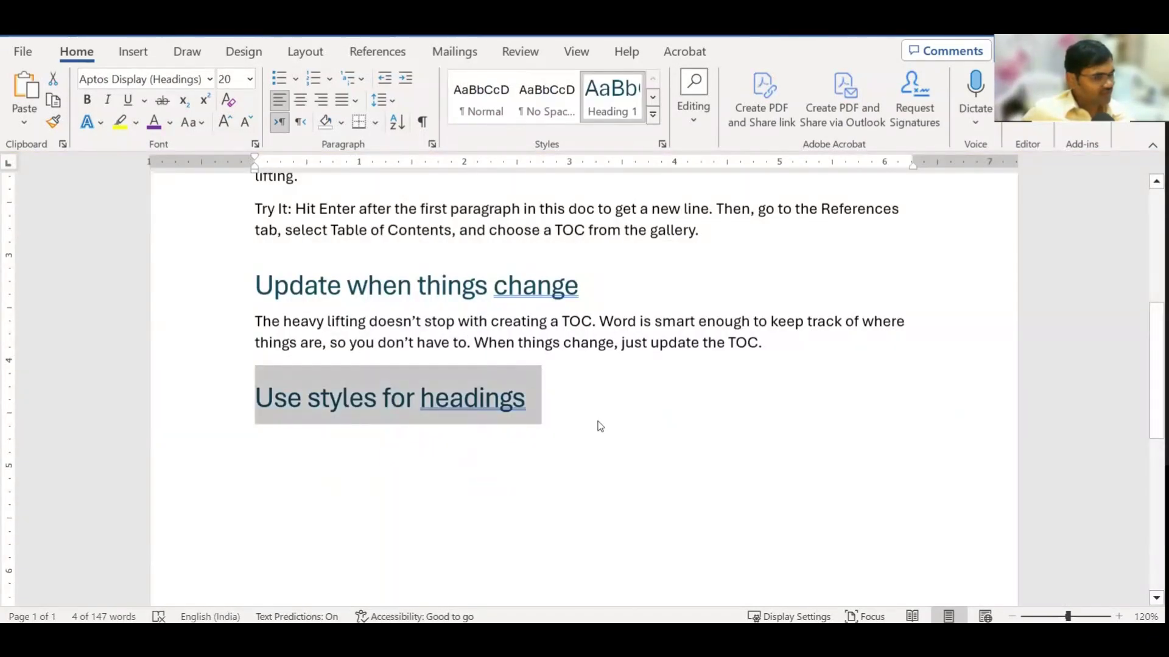
pyautogui.click(588, 412)
pyautogui.press('Return')
pyautogui.hotkey('ctrl', 'v')
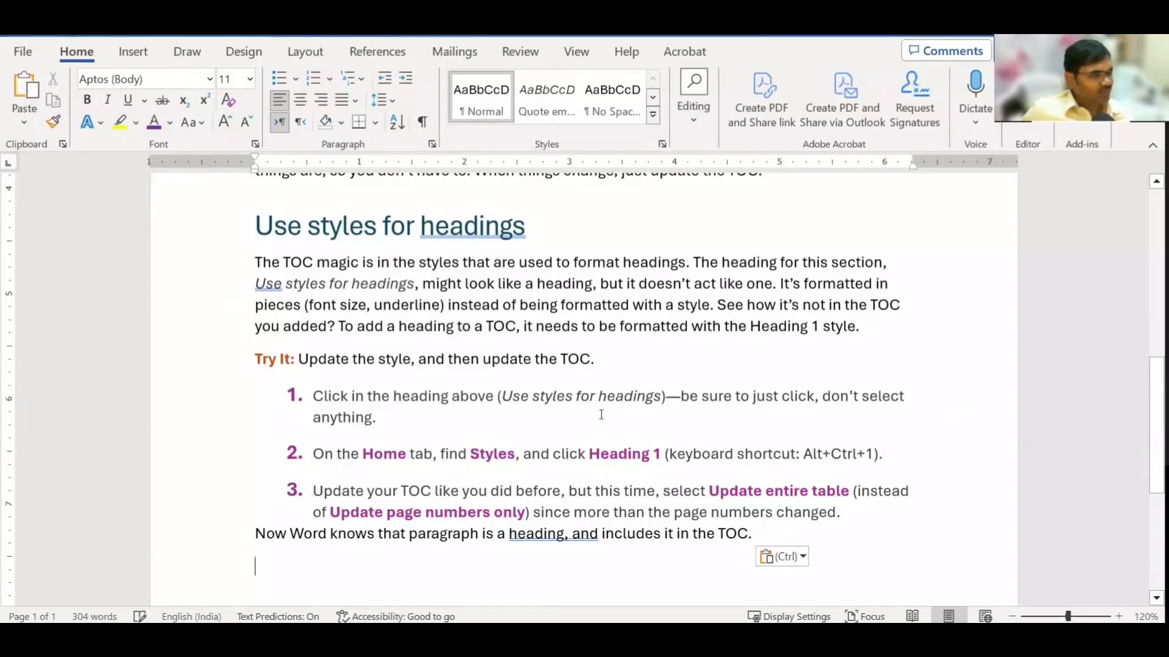
pyautogui.scroll(2, 601, 414)
pyautogui.scroll(1, 608, 416)
pyautogui.scroll(-3, 618, 417)
pyautogui.scroll(3, 618, 417)
pyautogui.click(365, 328)
pyautogui.scroll(1, 577, 418)
pyautogui.scroll(2, 577, 418)
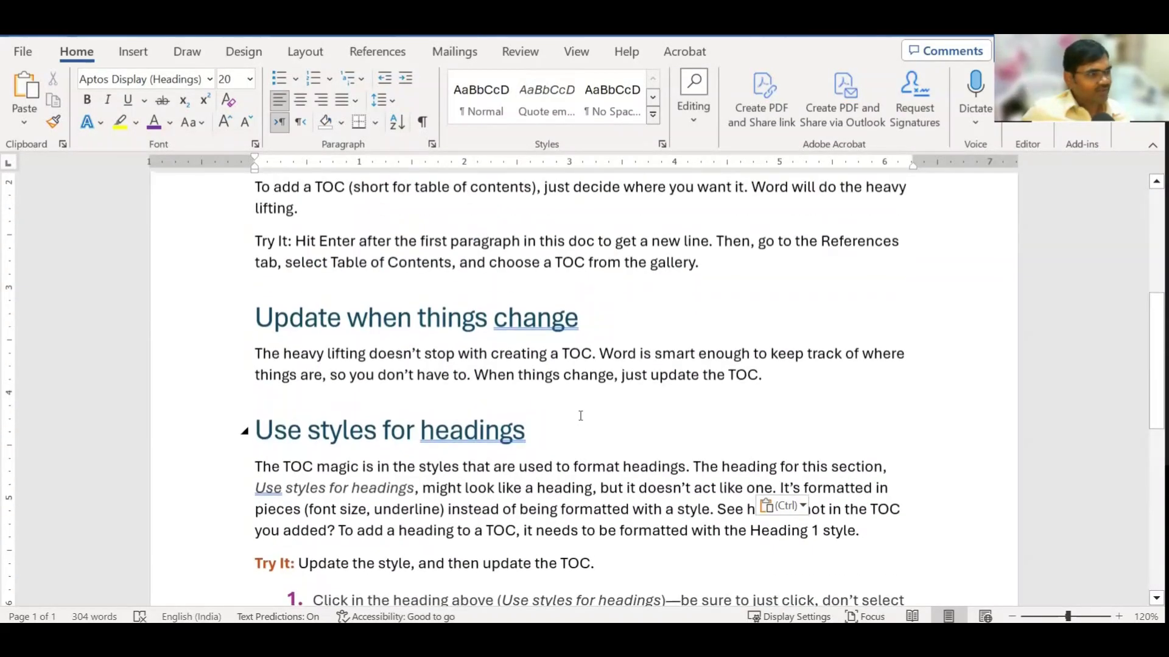
pyautogui.scroll(-1, 601, 416)
pyautogui.scroll(-2, 601, 415)
pyautogui.scroll(-3, 601, 415)
pyautogui.scroll(6, 601, 416)
pyautogui.scroll(2, 600, 416)
pyautogui.scroll(2, 600, 415)
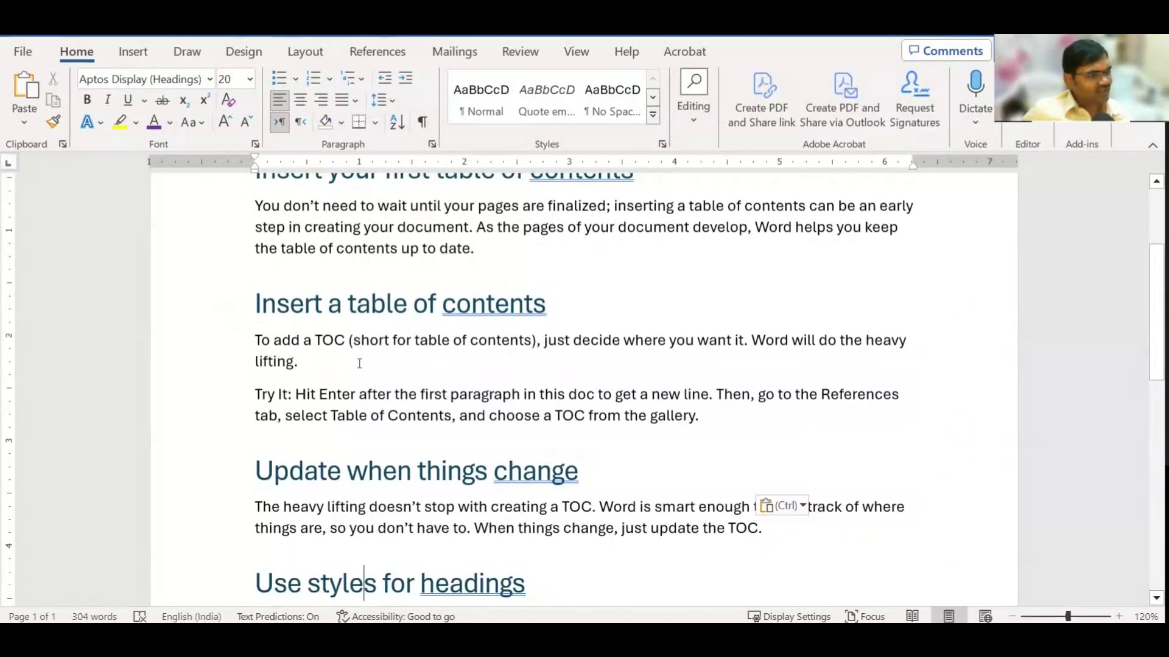
pyautogui.scroll(1, 481, 389)
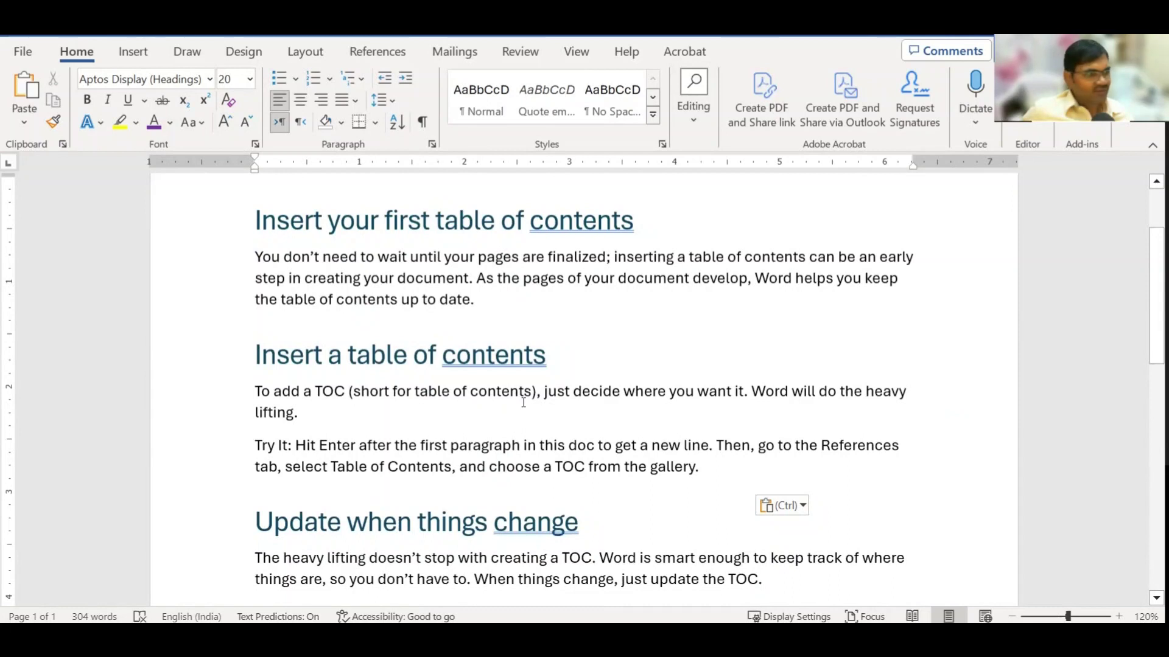
# Duplicate the first section's intro paragraph below itself, leaving an empty line for a subheading.
pyautogui.scroll(2, 522, 410)
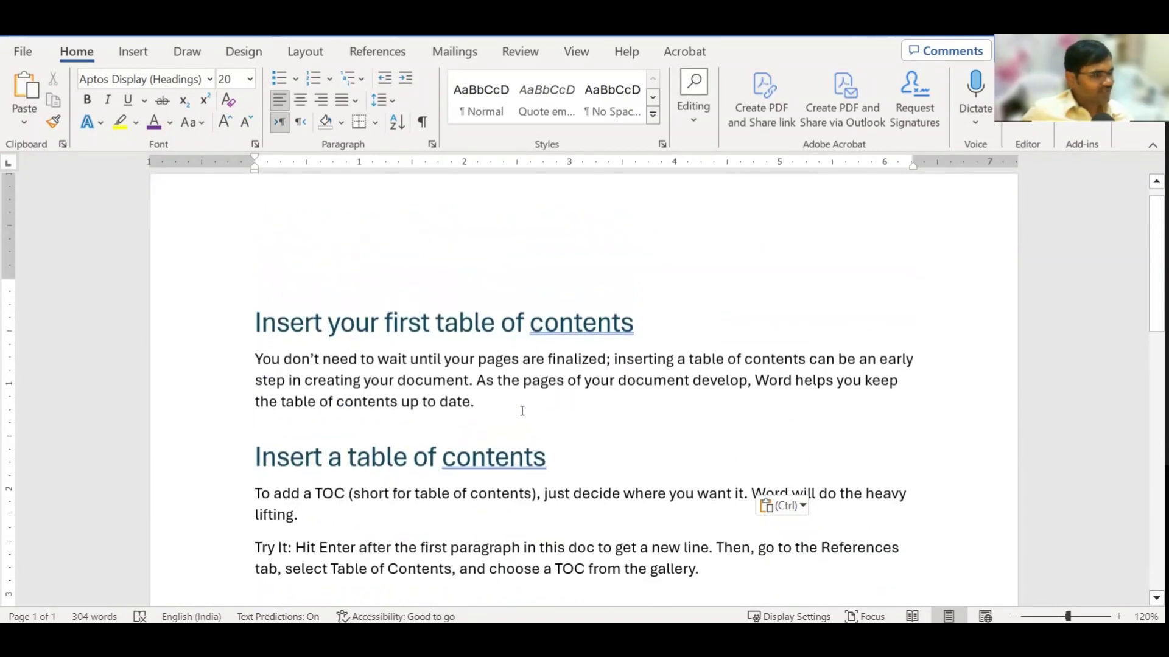
pyautogui.scroll(-15, 544, 421)
pyautogui.scroll(15, 544, 421)
pyautogui.scroll(-3, 495, 464)
pyautogui.scroll(-4, 495, 464)
pyautogui.scroll(-3, 495, 464)
pyautogui.scroll(4, 496, 464)
pyautogui.scroll(4, 496, 465)
pyautogui.scroll(2, 429, 420)
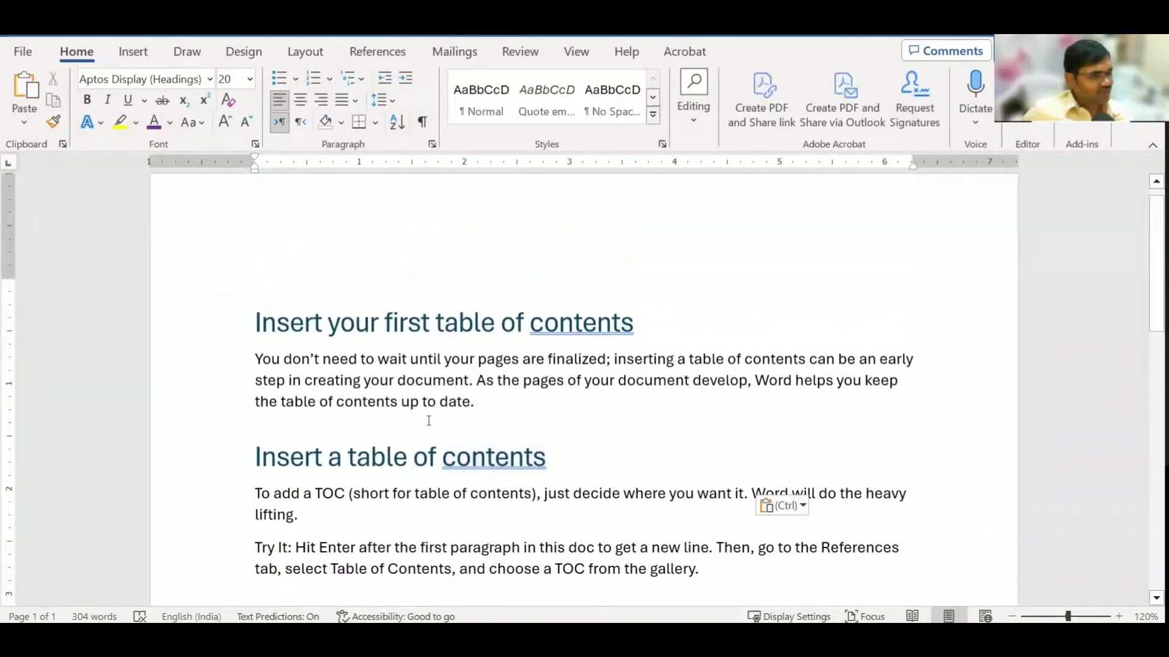
pyautogui.click(474, 382)
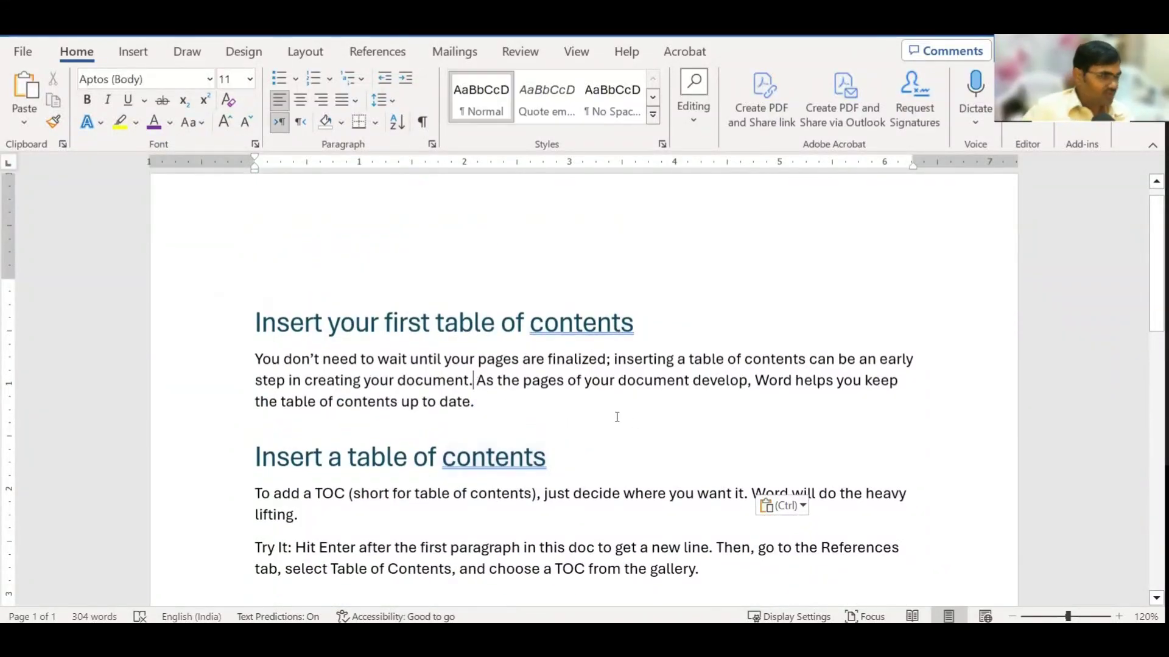
pyautogui.hotkey('shift', 'Up')
pyautogui.hotkey('shift', 'Up')
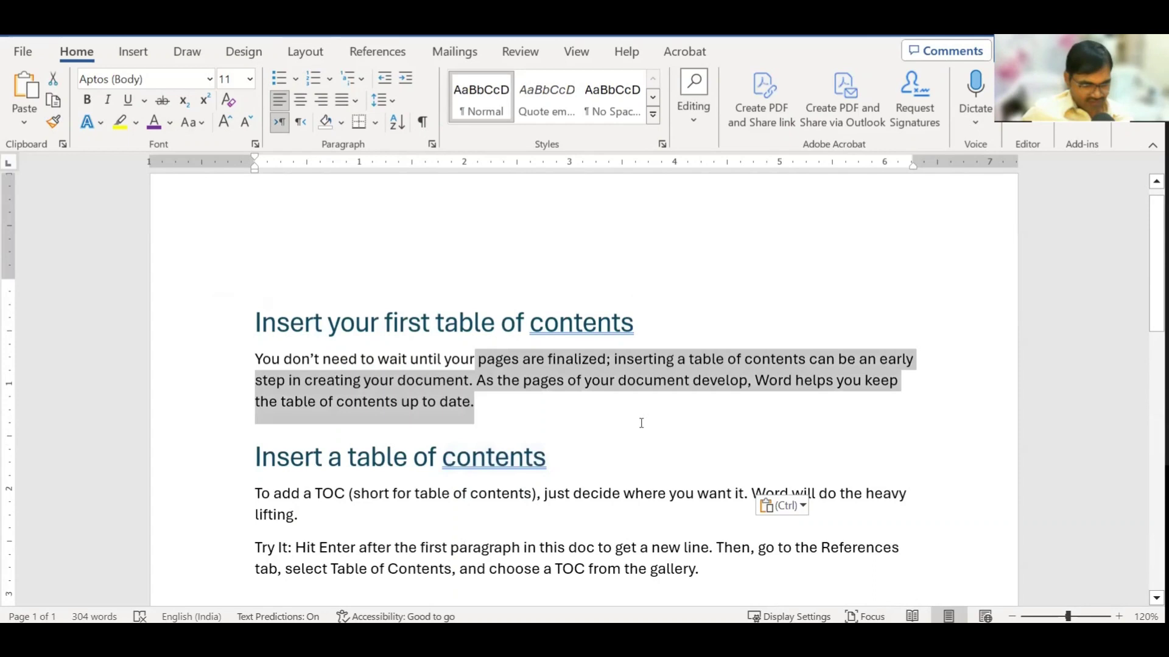
pyautogui.hotkey('shift', 'Home')
pyautogui.hotkey('ctrl', 'c')
pyautogui.press('Left')
pyautogui.press('Down')
pyautogui.press('Down')
pyautogui.press('End')
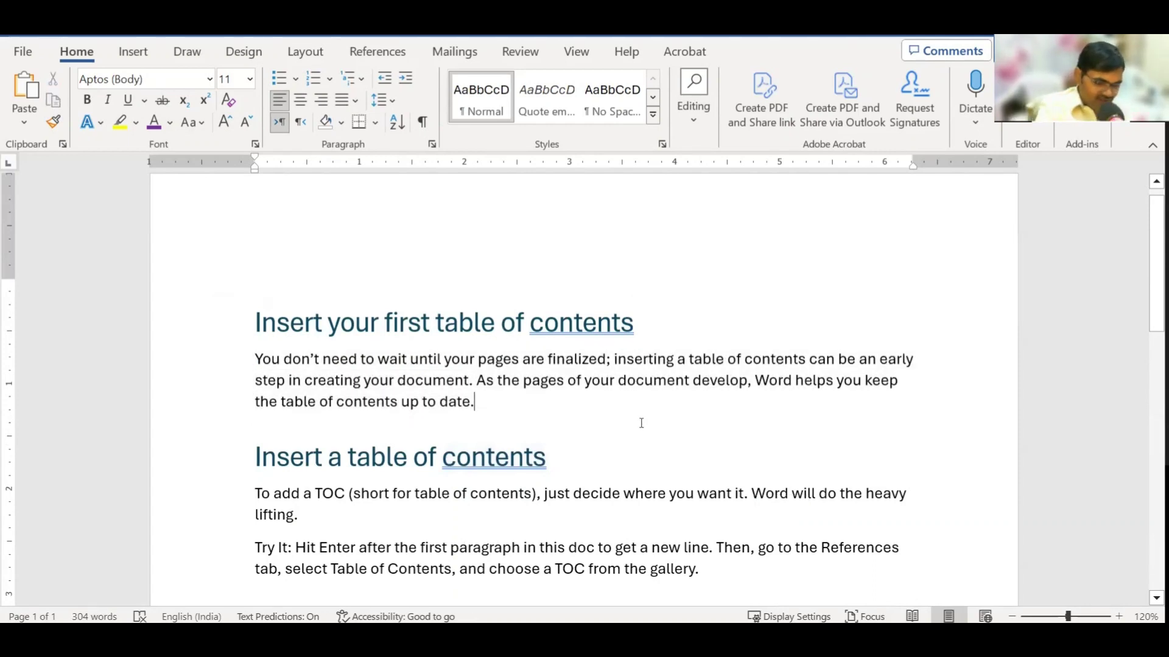
pyautogui.press('Return')
pyautogui.hotkey('ctrl', 'v')
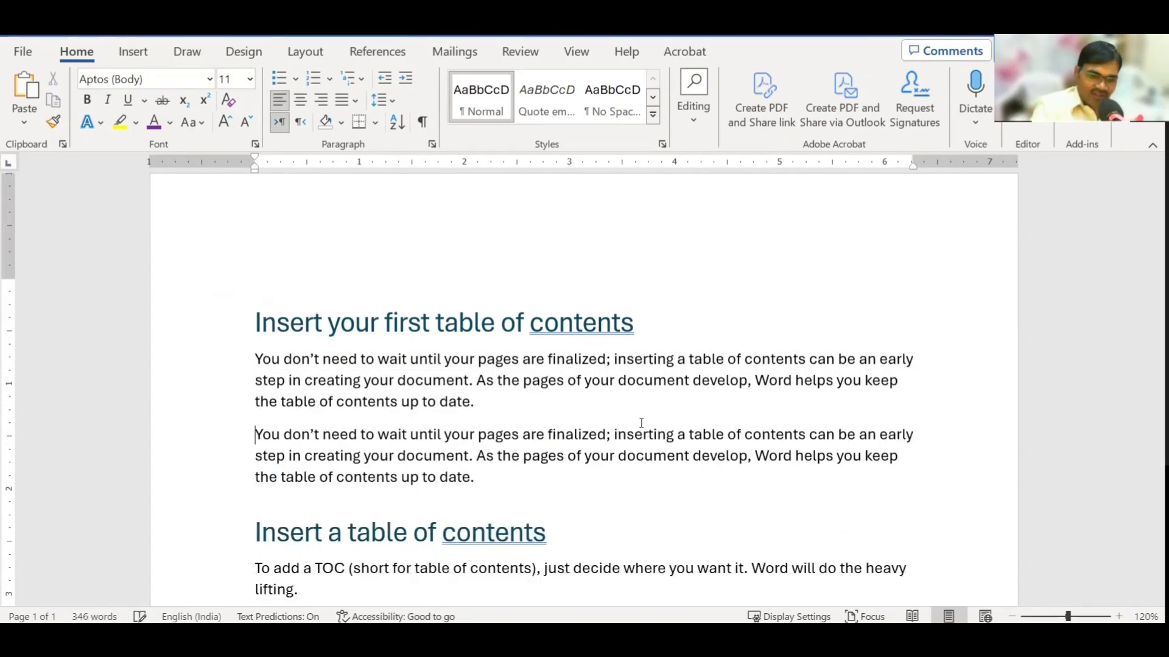
pyautogui.press('Return')
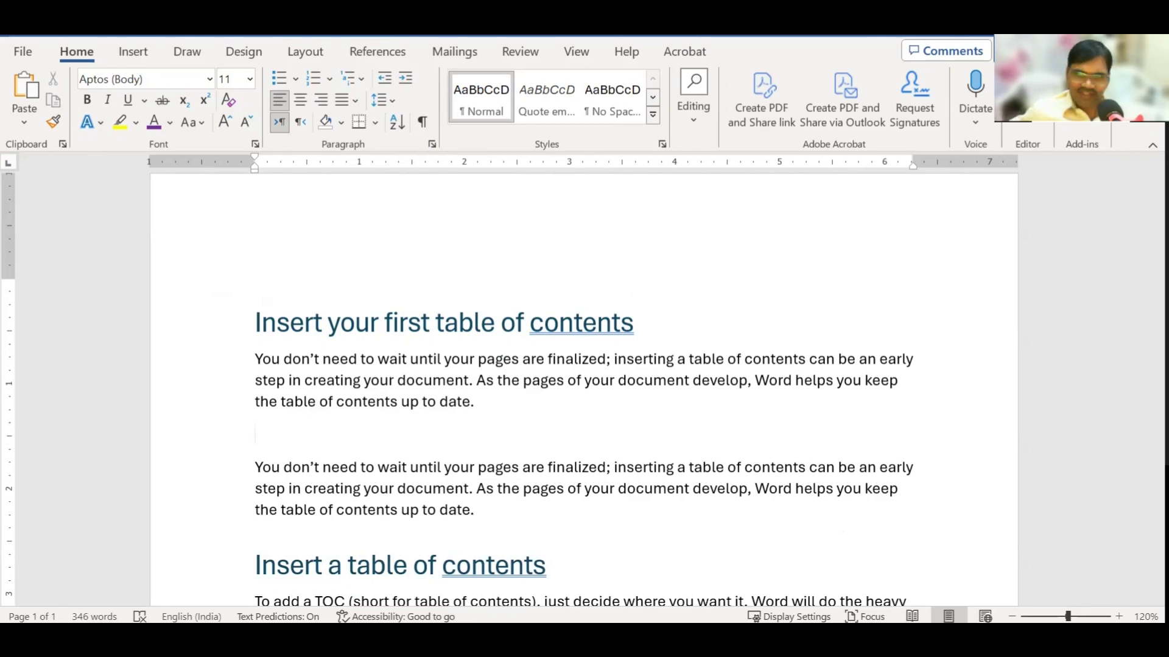
pyautogui.write('Side heading')
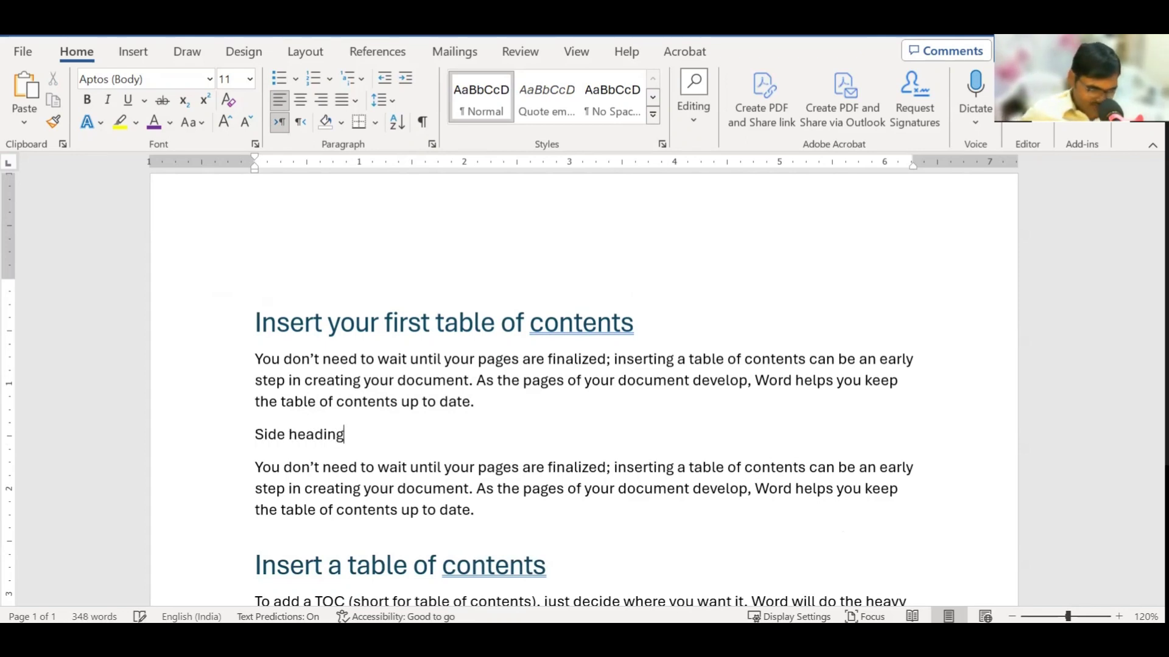
# Retitle the placeholder line 'Sub topic 1' and apply the Heading 2 style.
pyautogui.tripleClick(641, 422)
pyautogui.write('heaeding')
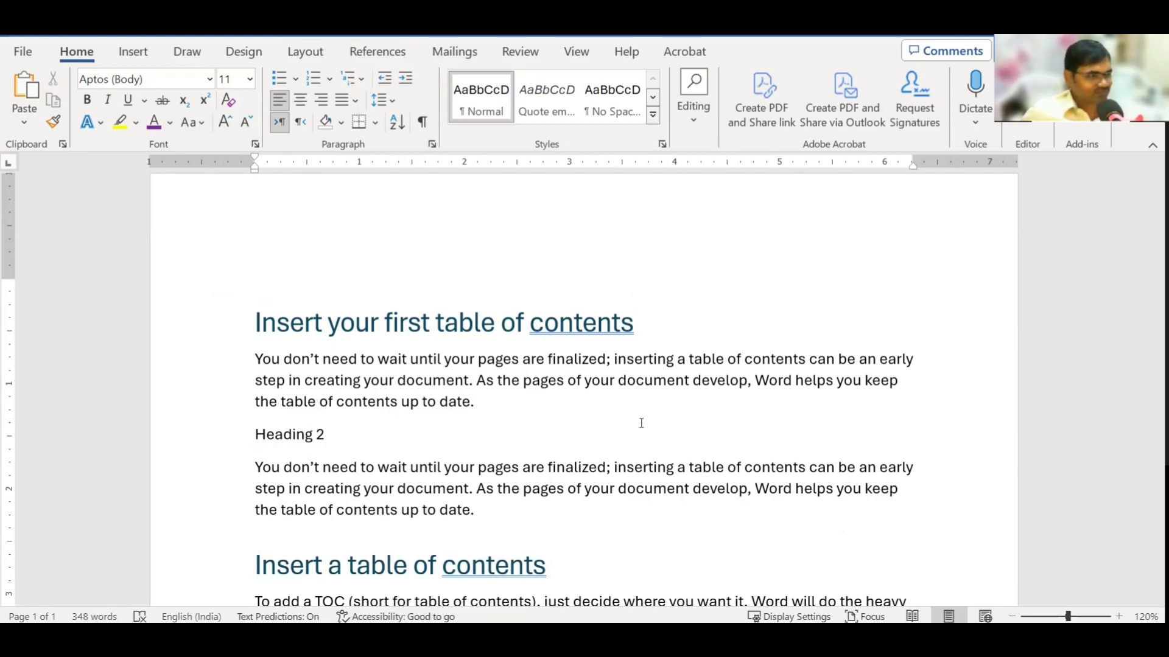
pyautogui.moveTo(331, 441); pyautogui.dragTo(246, 443)
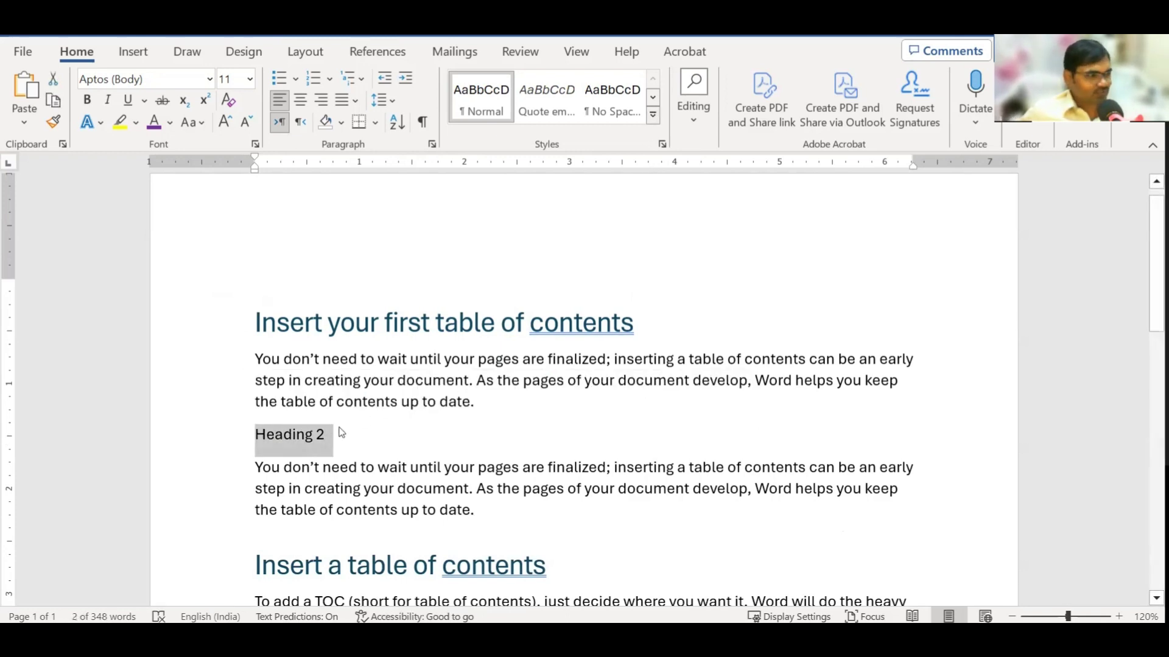
pyautogui.write('Sub topic')
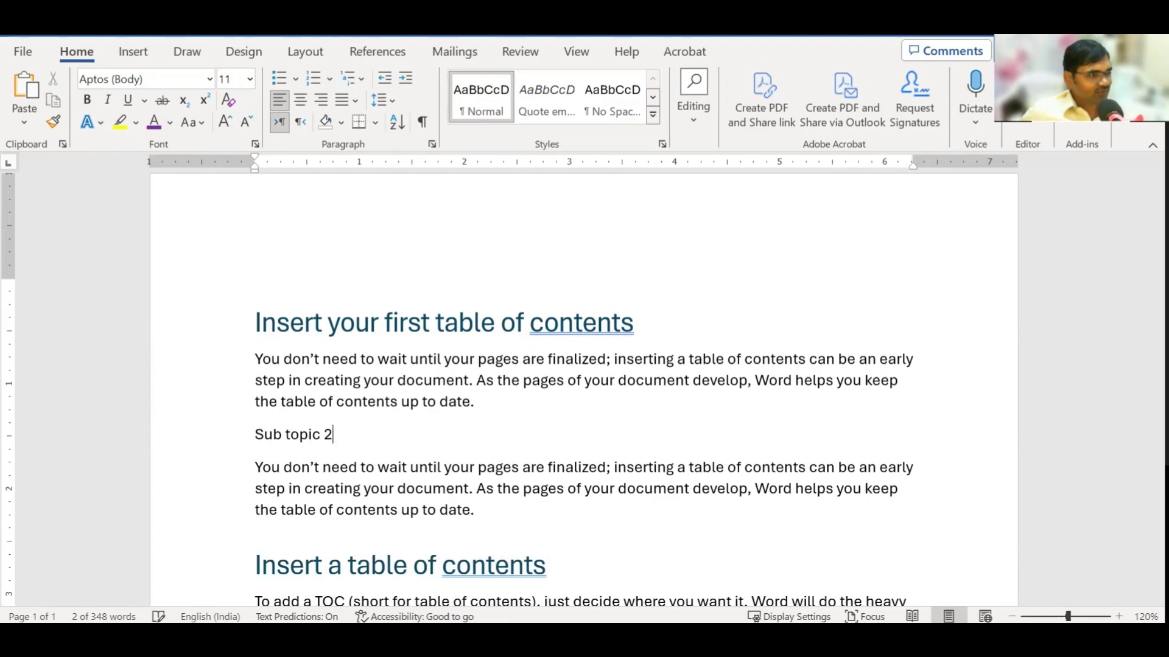
pyautogui.moveTo(340, 434); pyautogui.dragTo(254, 434)
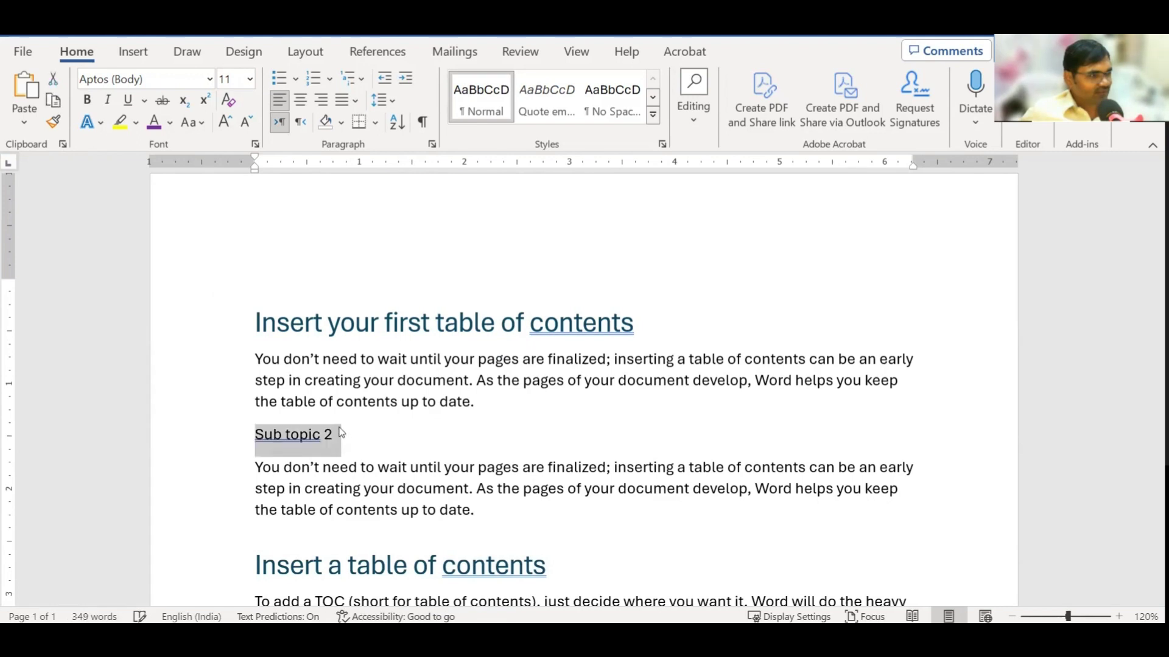
pyautogui.click(653, 115)
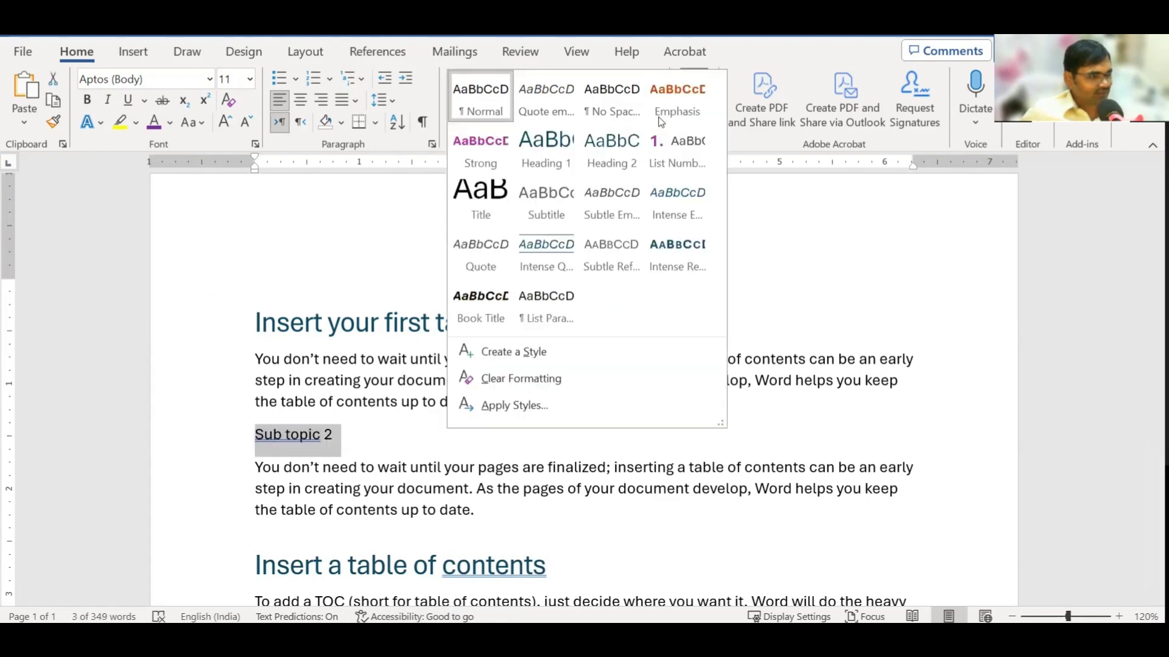
pyautogui.click(607, 153)
pyautogui.click(359, 439)
pyautogui.doubleClick(355, 443)
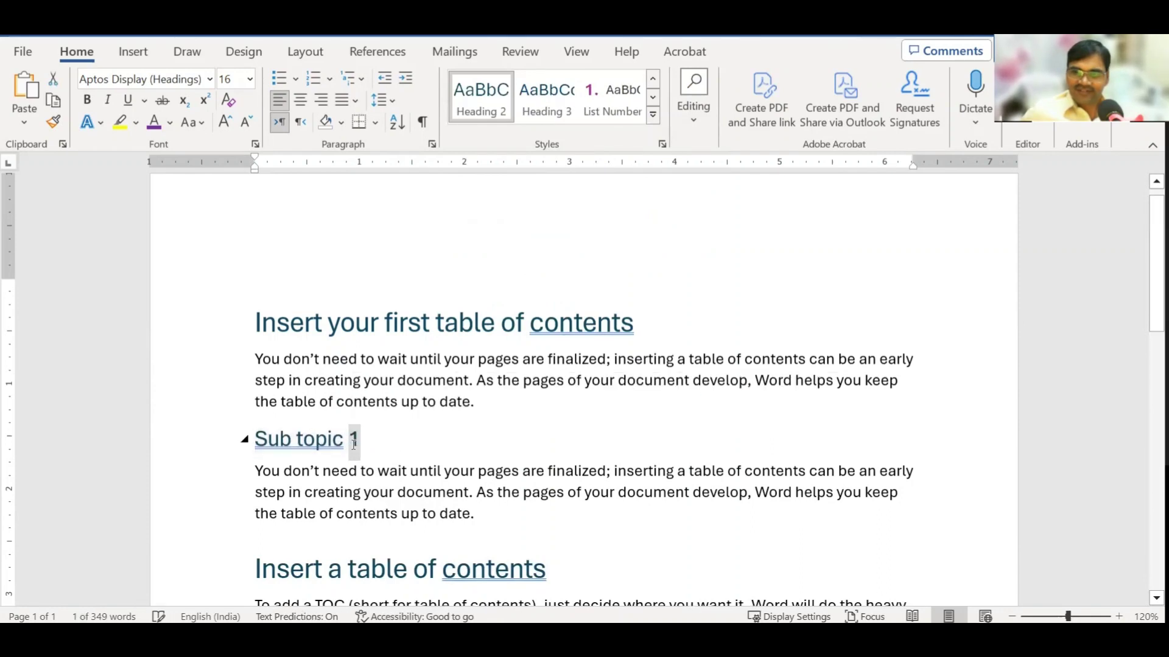
pyautogui.click(354, 443)
pyautogui.press('Down')
pyautogui.press('Down')
pyautogui.press('Down')
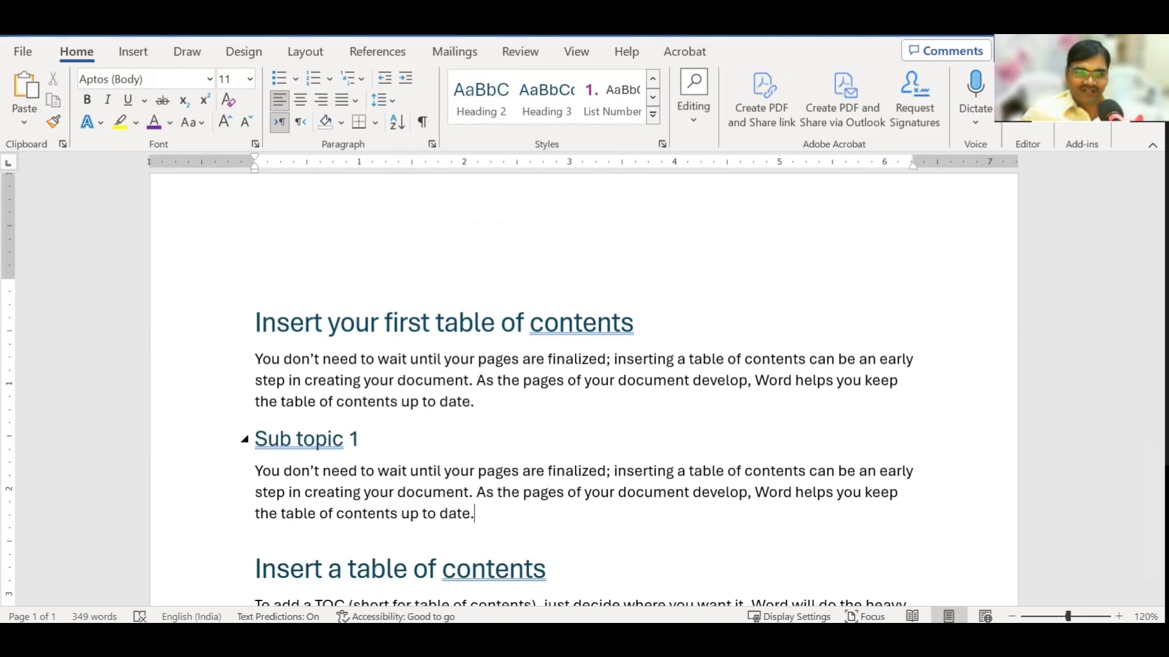
# Paste a copy of the Sub topic 1 heading below the paragraph and renumber it Sub topic 2.
pyautogui.press('Return')
pyautogui.write('Sub topic 1')
pyautogui.press('Up')
pyautogui.press('End')
pyautogui.hotkey('shift', 'Left')
pyautogui.write('2')
# Copy the Sub topic 1 body paragraph and paste it under the Sub topic 2 heading.
pyautogui.hotkey('ctrl', 'End')
pyautogui.press('Up')
pyautogui.press('Up')
pyautogui.press('Up')
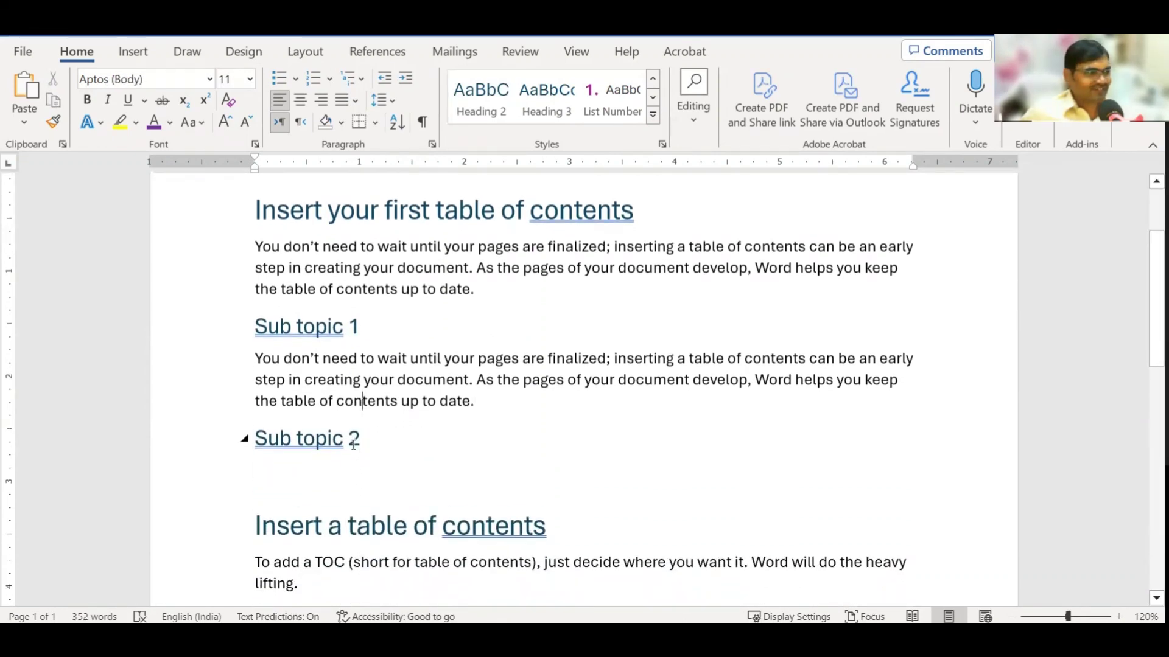
pyautogui.press('Up')
pyautogui.press('End')
pyautogui.hotkey('shift', 'Up')
pyautogui.hotkey('shift', 'Up')
pyautogui.hotkey('shift', 'Home')
pyautogui.hotkey('ctrl', 'c')
pyautogui.click(359, 441)
pyautogui.press('Return')
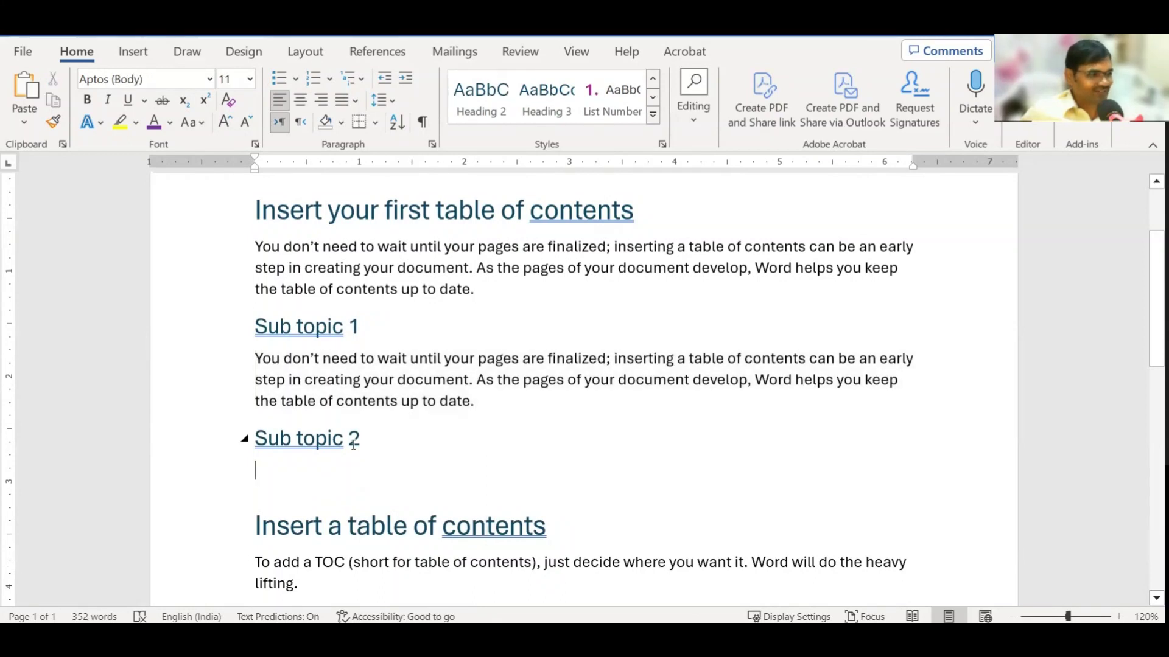
pyautogui.hotkey('ctrl', 'v')
# Select both subtopic sections and paste them under the Insert a table of contents section.
pyautogui.hotkey('shift', 'Up')
pyautogui.hotkey('shift', 'Up')
pyautogui.hotkey('shift', 'Up')
pyautogui.hotkey('shift', 'Up')
pyautogui.hotkey('shift', 'Up')
pyautogui.hotkey('shift', 'Up')
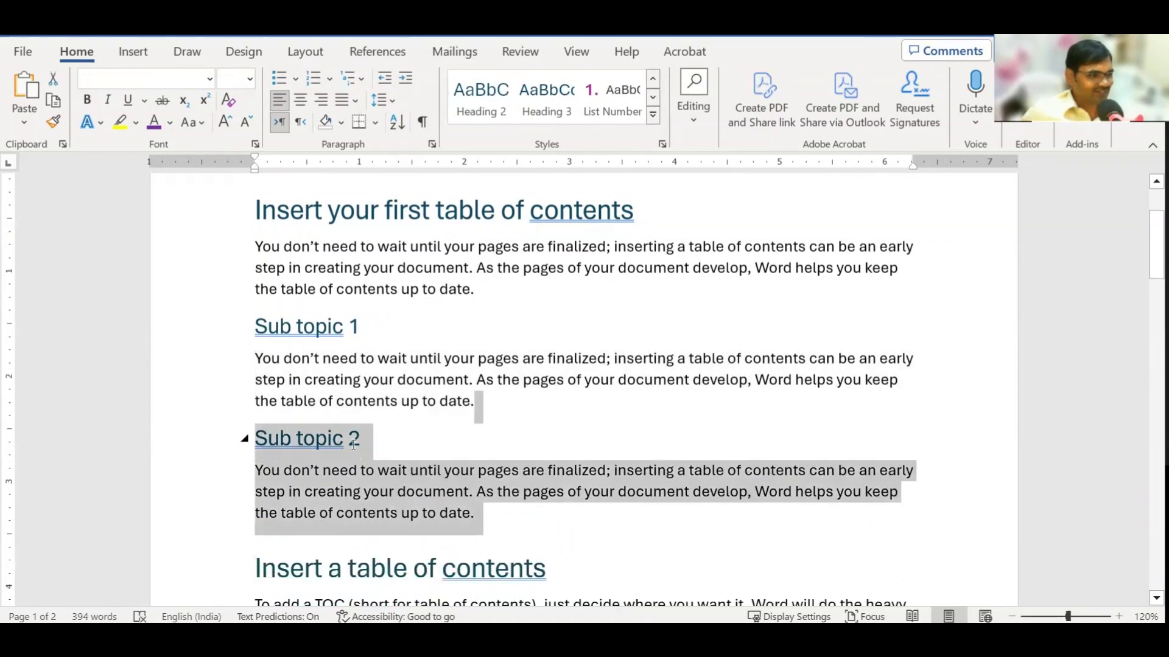
pyautogui.hotkey('shift', 'Up')
pyautogui.hotkey('shift', 'Up')
pyautogui.hotkey('shift', 'Up')
pyautogui.hotkey('shift', 'Home')
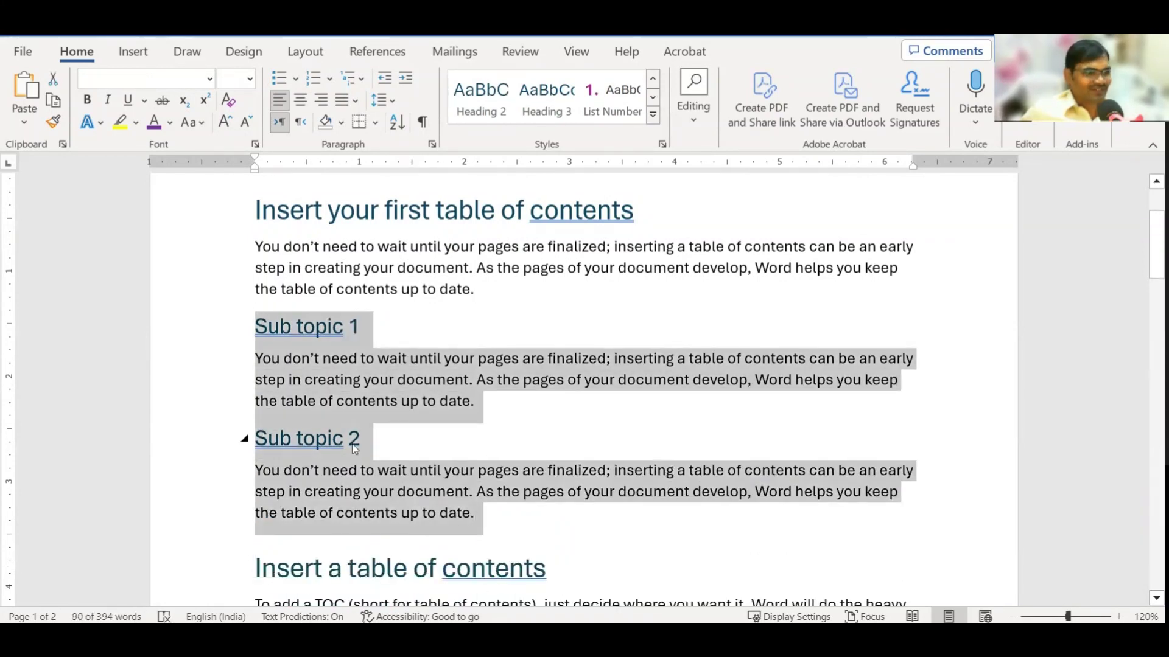
pyautogui.scroll(-2, 354, 449)
pyautogui.scroll(-3, 548, 395)
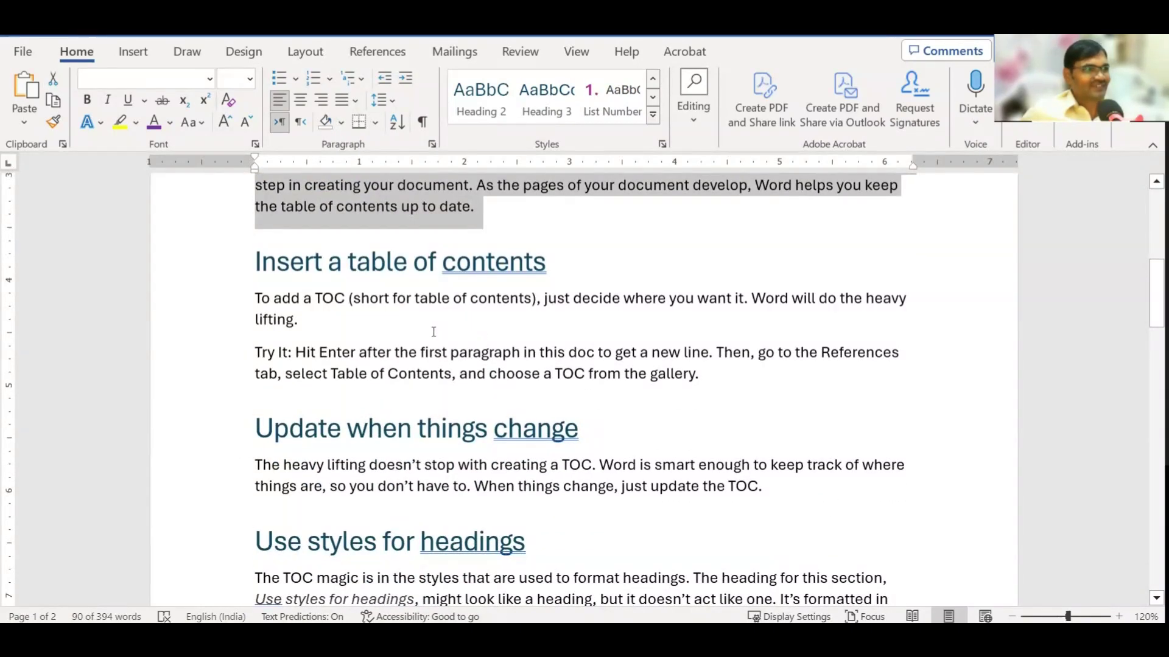
pyautogui.click(718, 375)
pyautogui.press('Return')
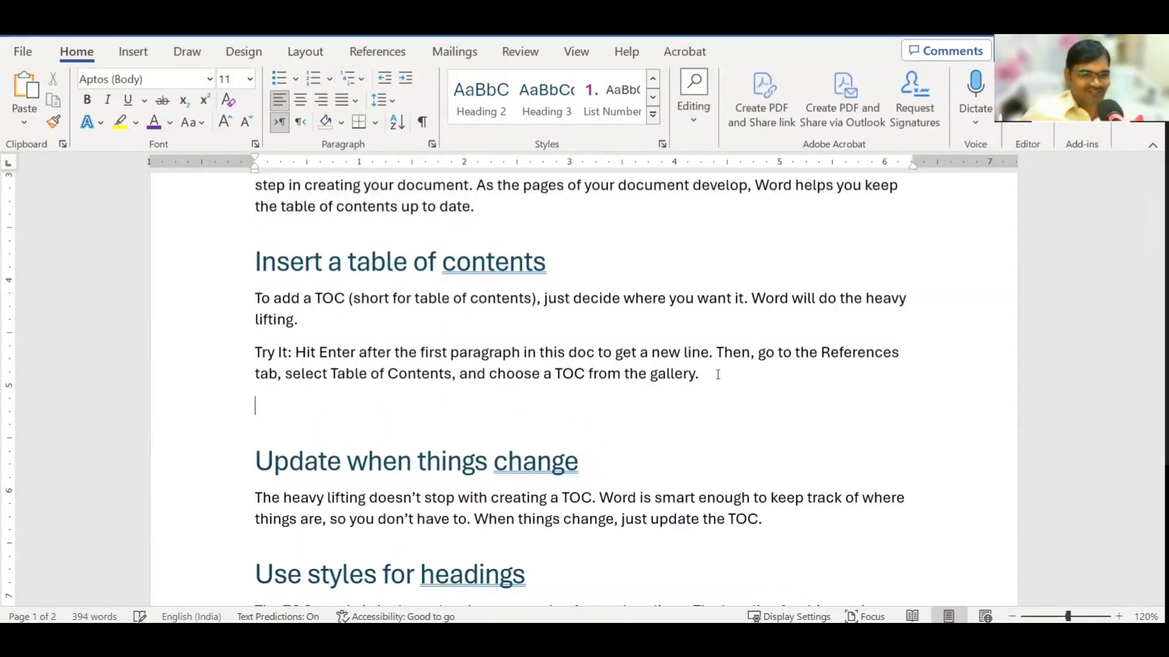
pyautogui.hotkey('ctrl', 'v')
pyautogui.click(316, 348)
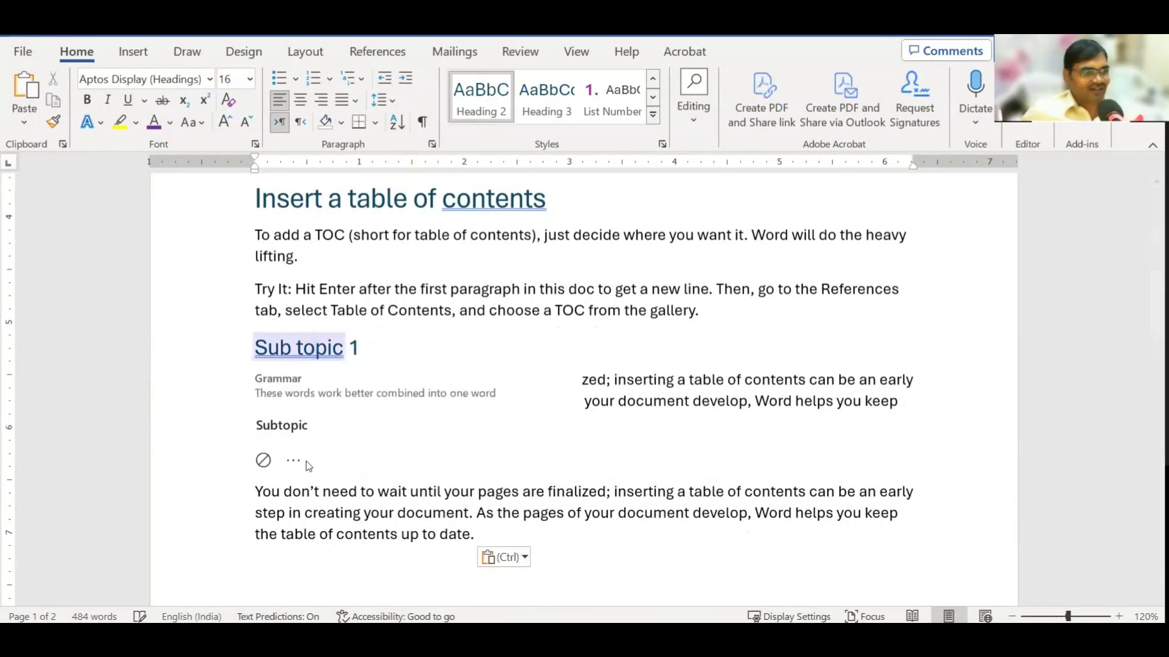
# Paste both subtopic sections under Update when things change, removing the stray blank lines.
pyautogui.scroll(-3, 662, 396)
pyautogui.scroll(3, 613, 334)
pyautogui.scroll(-2, 621, 339)
pyautogui.scroll(-3, 621, 339)
pyautogui.hotkey('ctrl', 'v')
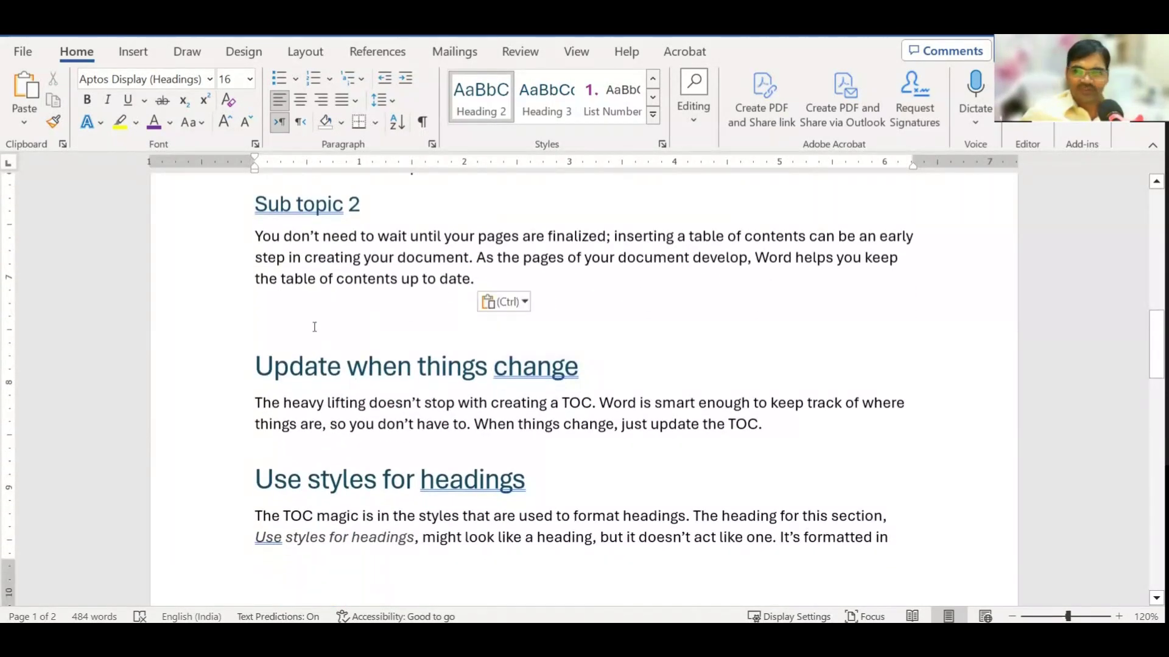
pyautogui.press('Delete')
pyautogui.press('Down')
pyautogui.press('End')
pyautogui.press('Return')
pyautogui.hotkey('ctrl', 'v')
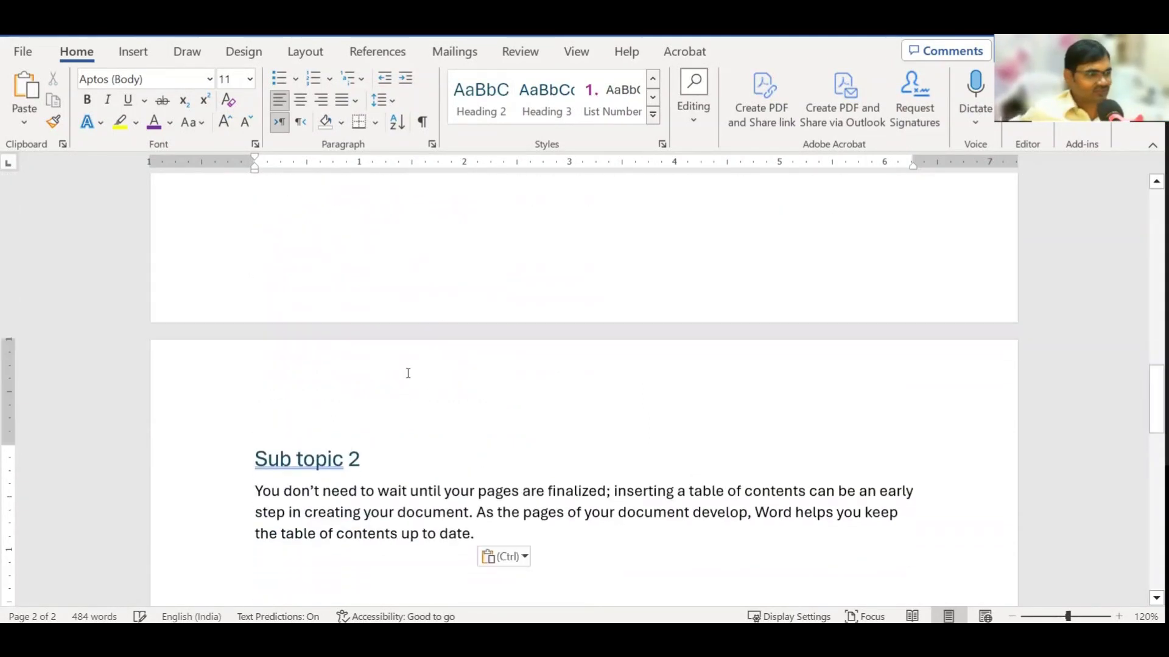
pyautogui.scroll(-3, 415, 380)
pyautogui.press('Delete')
# Paste both subtopic sections under Use styles for headings and delete the empty line above Try It.
pyautogui.doubleClick(448, 428)
pyautogui.scroll(-1, 448, 428)
pyautogui.hotkey('ctrl', 'Down')
pyautogui.hotkey('ctrl', 'Down')
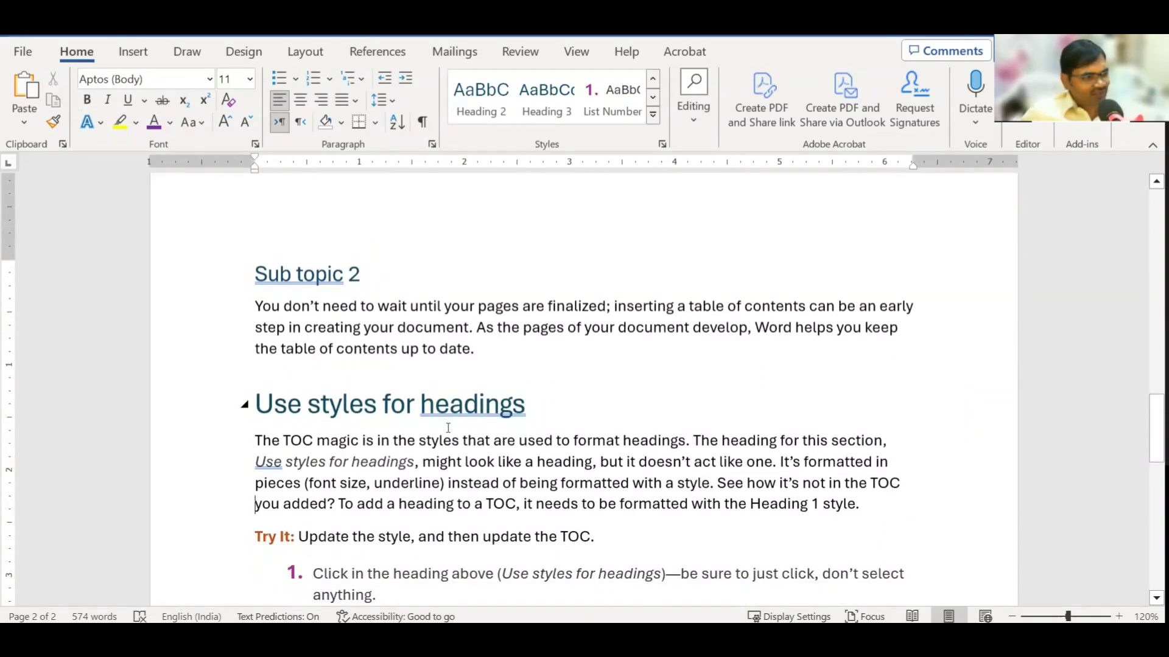
pyautogui.press('End')
pyautogui.press('Return')
pyautogui.hotkey('ctrl', 'v')
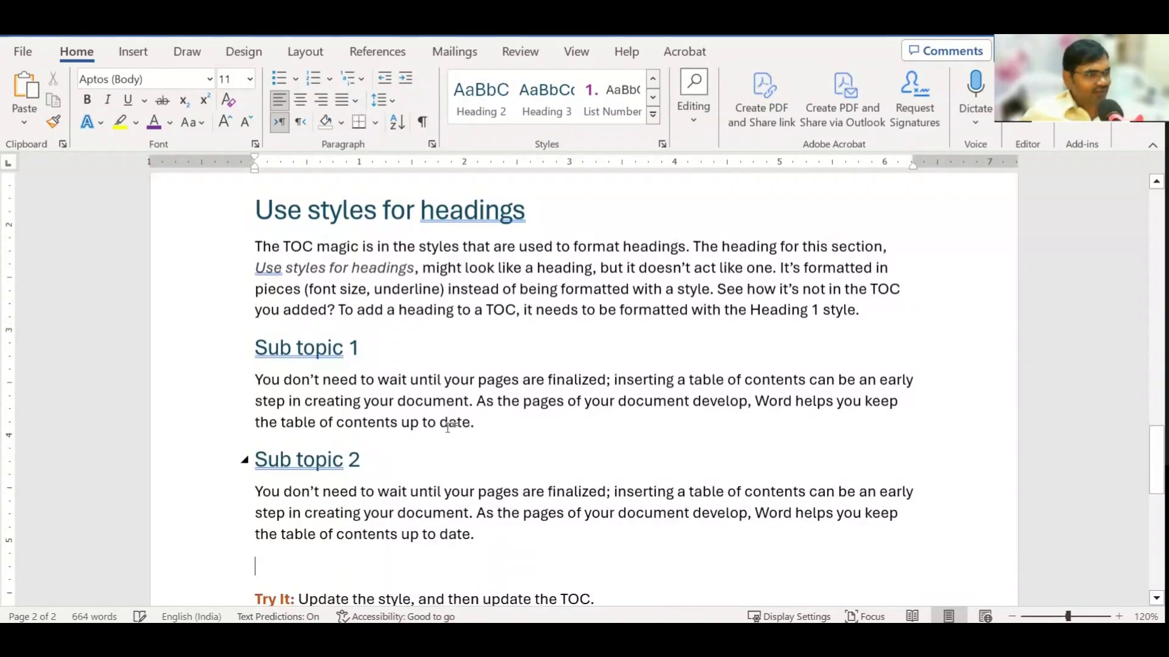
pyautogui.scroll(-3, 448, 428)
pyautogui.scroll(-2, 448, 428)
pyautogui.press('Delete')
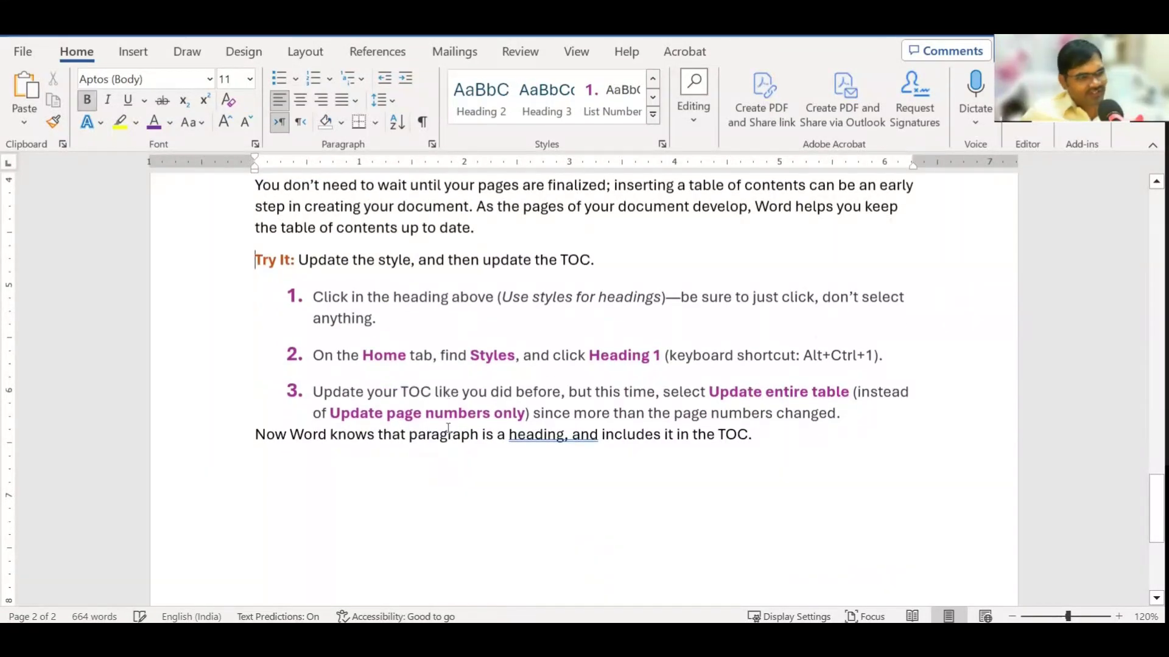
# Check the pasted Sub topic headings and return the caret to the start of the first heading.
pyautogui.scroll(-2, 448, 428)
pyautogui.scroll(-3, 447, 428)
pyautogui.scroll(7, 448, 432)
pyautogui.scroll(2, 447, 438)
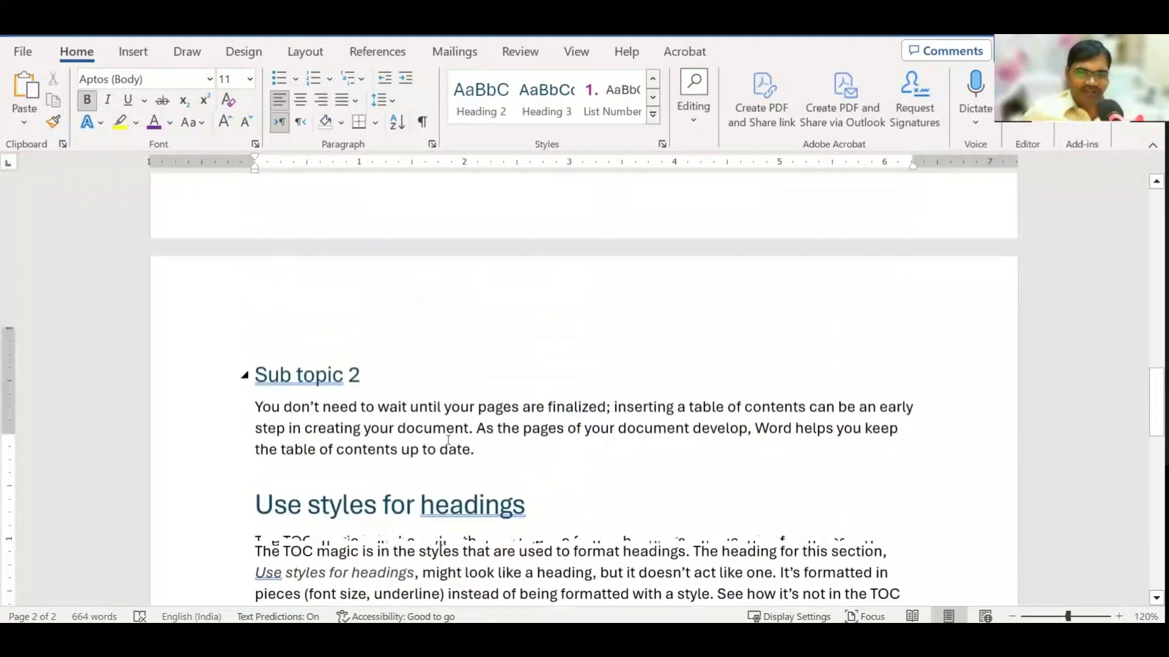
pyautogui.scroll(5, 448, 438)
pyautogui.scroll(4, 448, 438)
pyautogui.scroll(1, 426, 396)
pyautogui.click(329, 328)
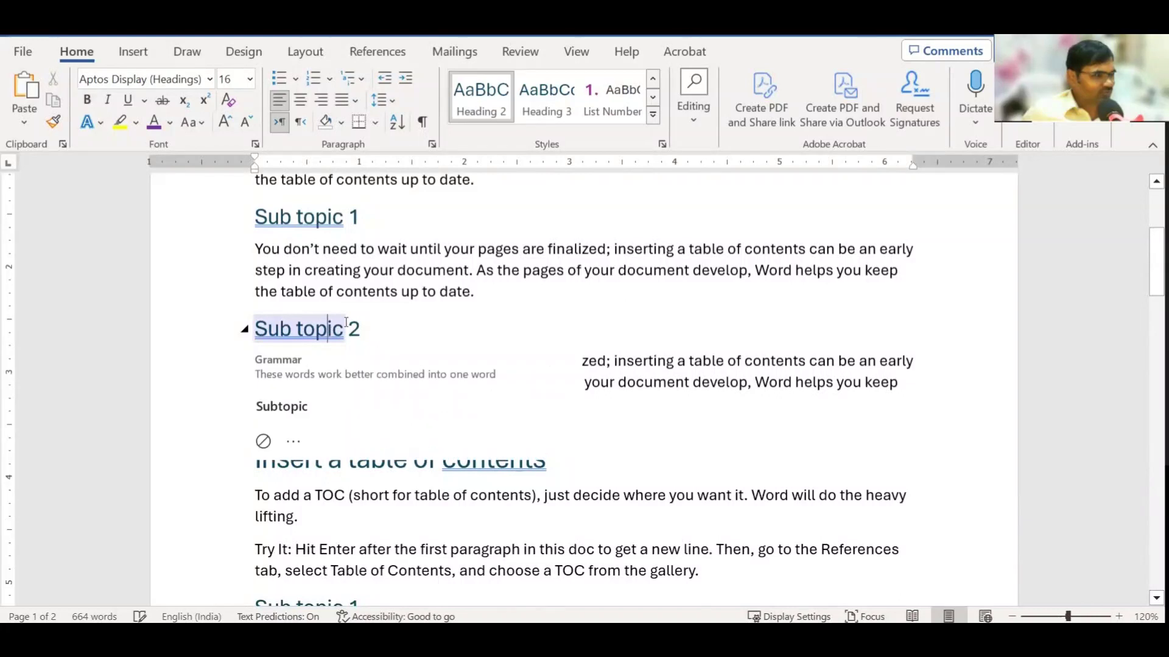
pyautogui.click(297, 217)
pyautogui.scroll(1, 676, 302)
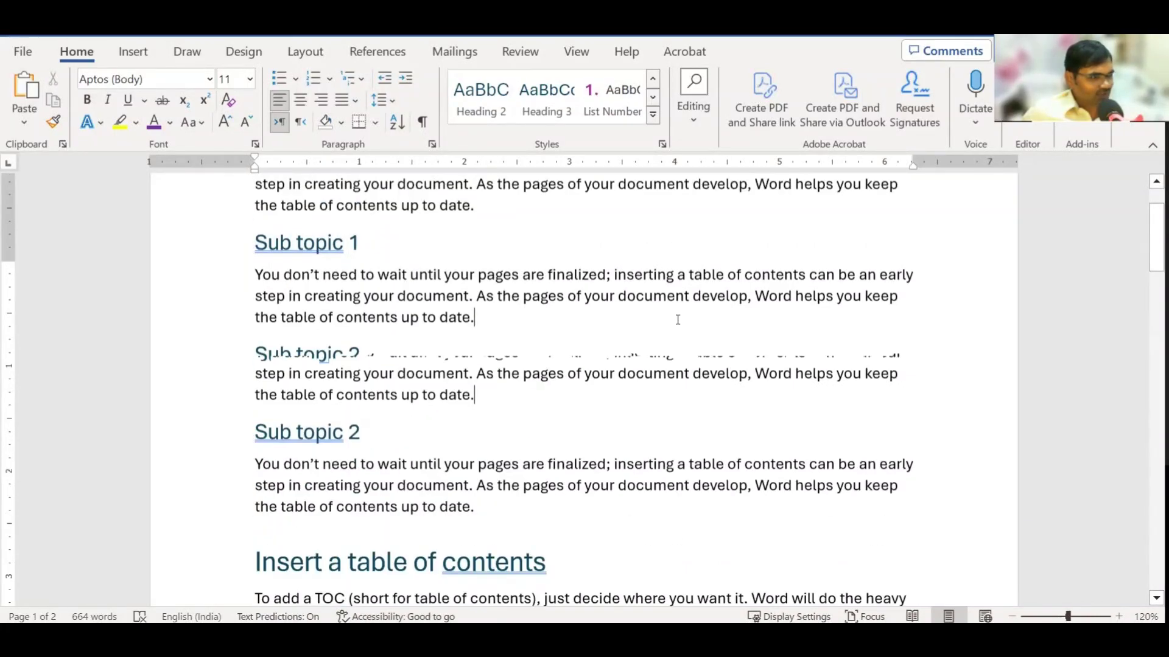
pyautogui.scroll(4, 608, 310)
pyautogui.click(364, 347)
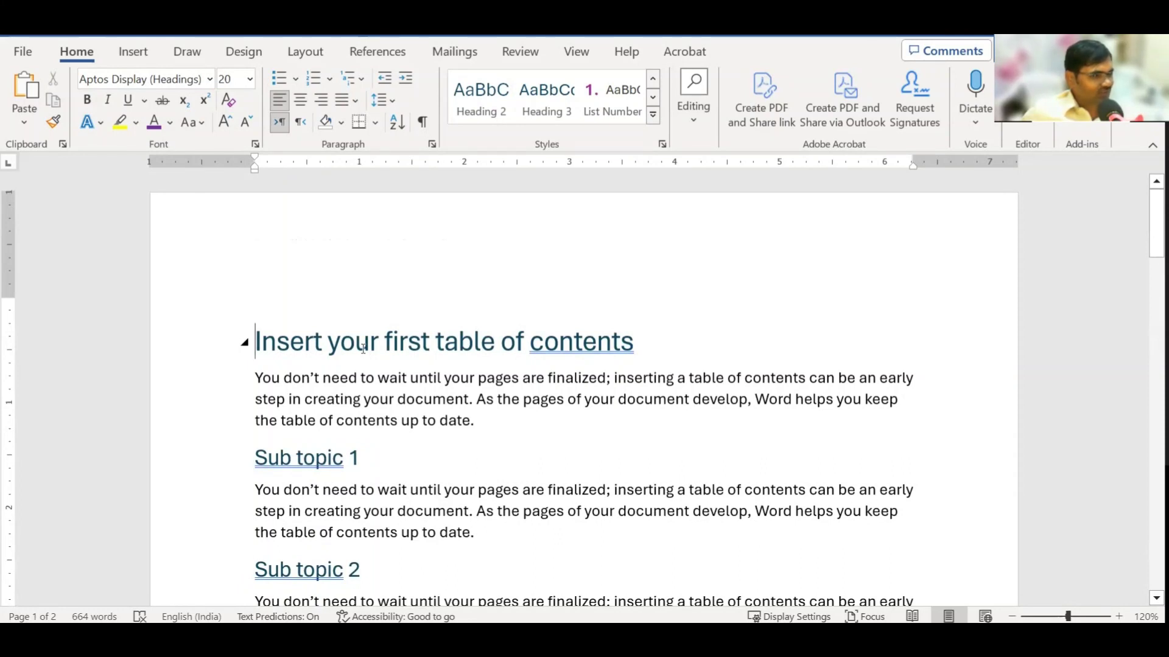
# Insert a page break before the first heading so page 1 is blank, then show the References tab.
pyautogui.hotkey('ctrl', 'Return')
pyautogui.keyDown('ctrl'); pyautogui.scroll(-2, 428, 395); pyautogui.keyUp('ctrl')
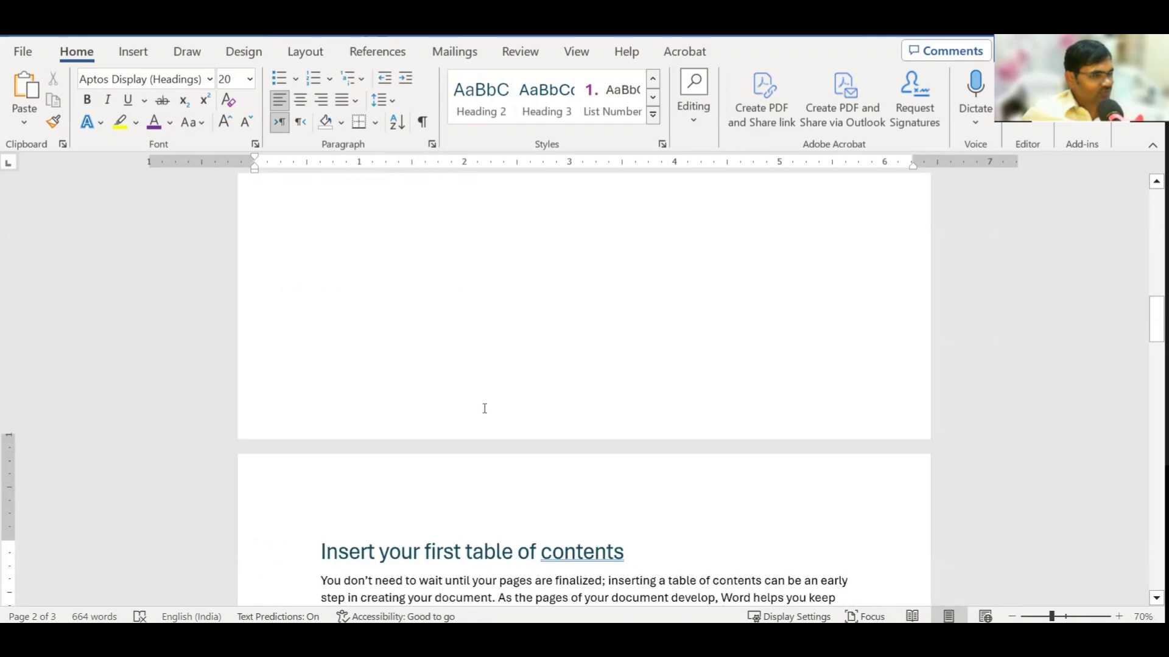
pyautogui.keyDown('ctrl'); pyautogui.scroll(-5, 483, 409); pyautogui.keyUp('ctrl')
pyautogui.keyDown('ctrl'); pyautogui.scroll(-1, 585, 438); pyautogui.keyUp('ctrl')
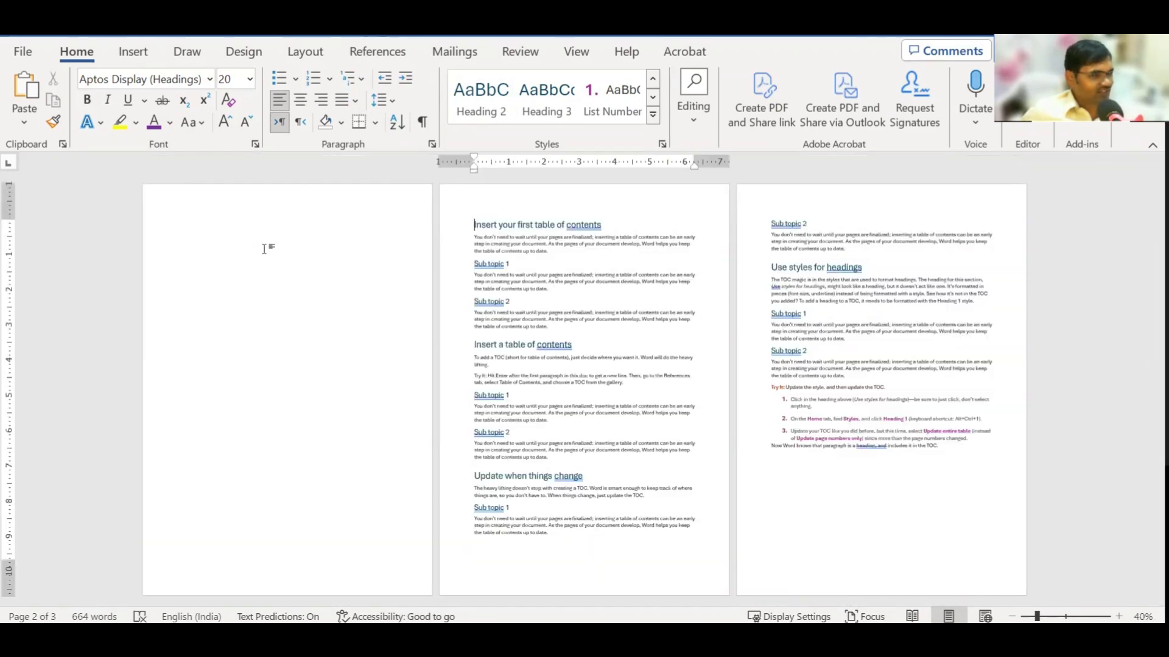
pyautogui.click(339, 267)
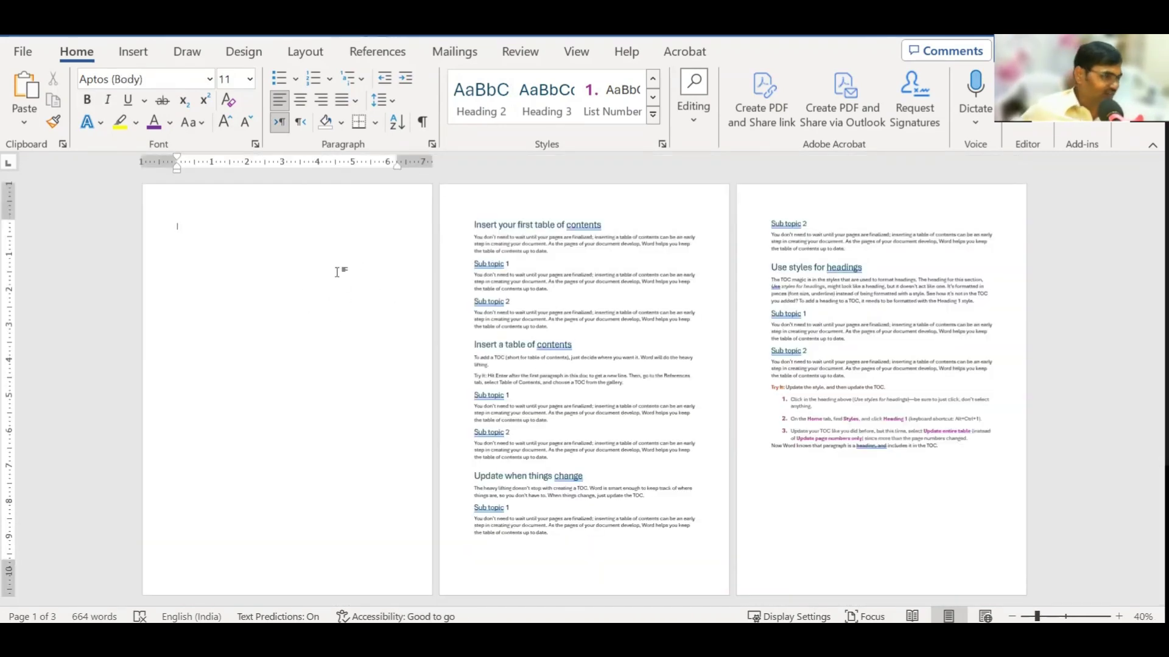
pyautogui.click(374, 53)
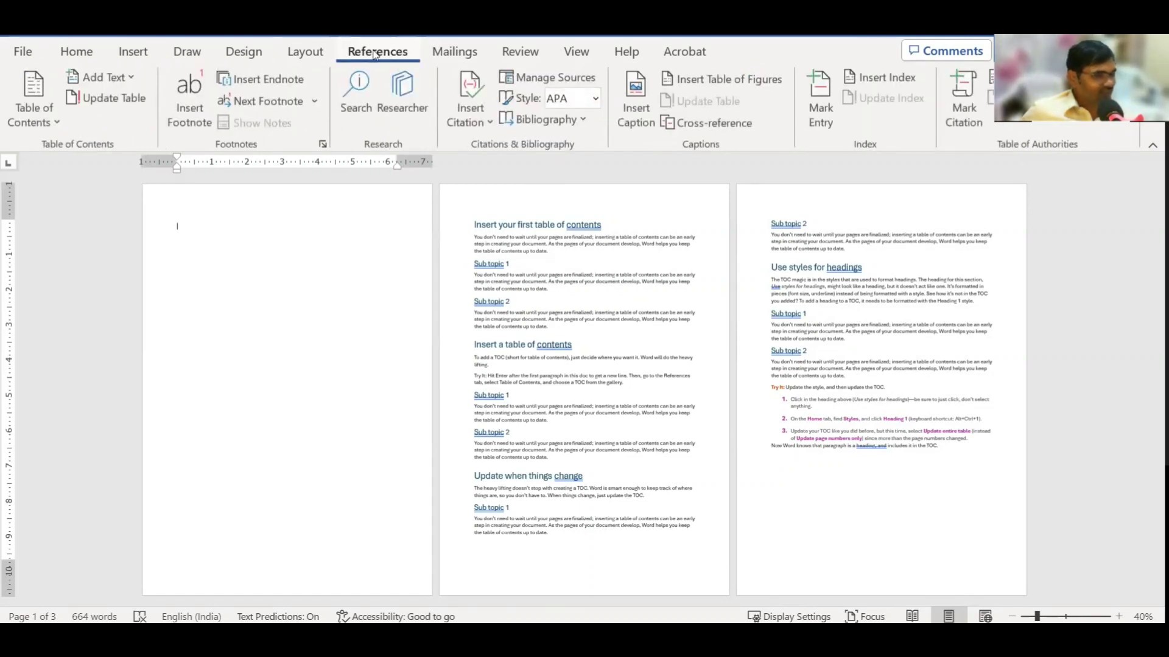
# Insert Automatic Table 1 from the Table of Contents menu on the blank first page.
pyautogui.click(39, 124)
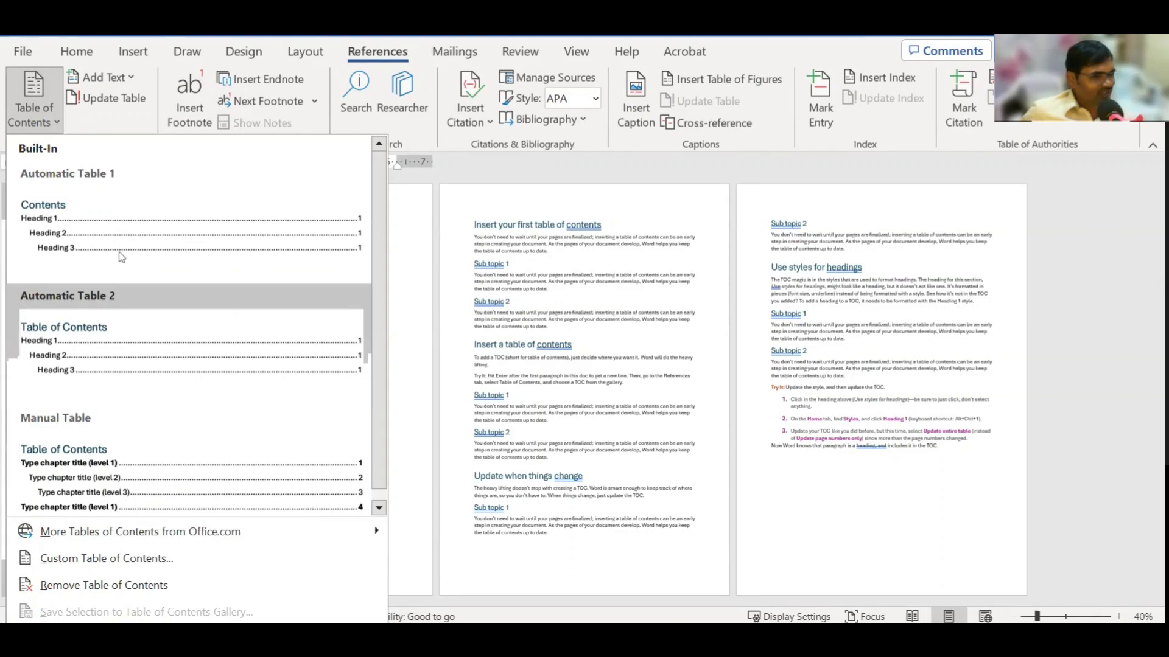
pyautogui.click(71, 231)
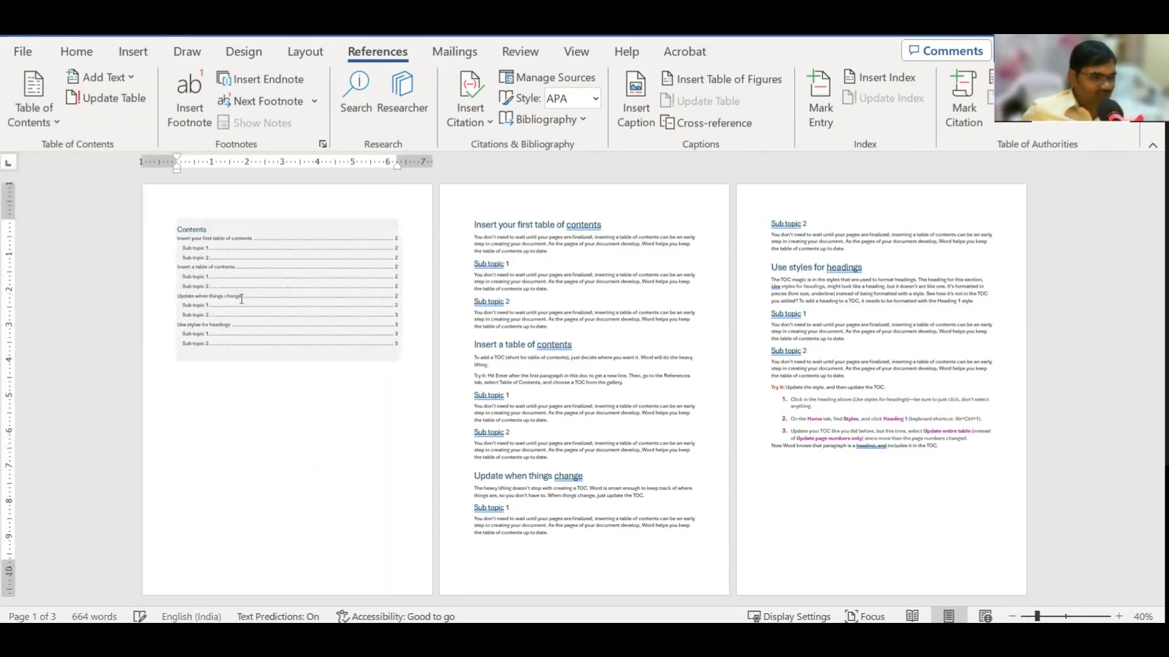
pyautogui.scroll(4, 292, 343)
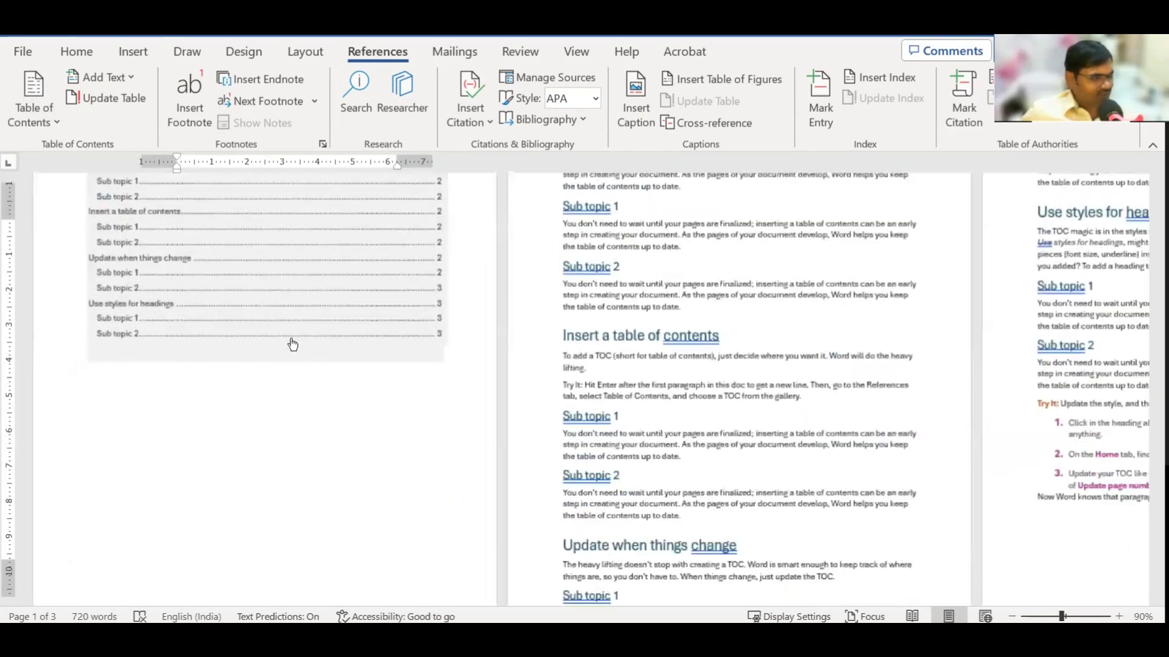
pyautogui.scroll(3, 292, 344)
pyautogui.scroll(2, 292, 344)
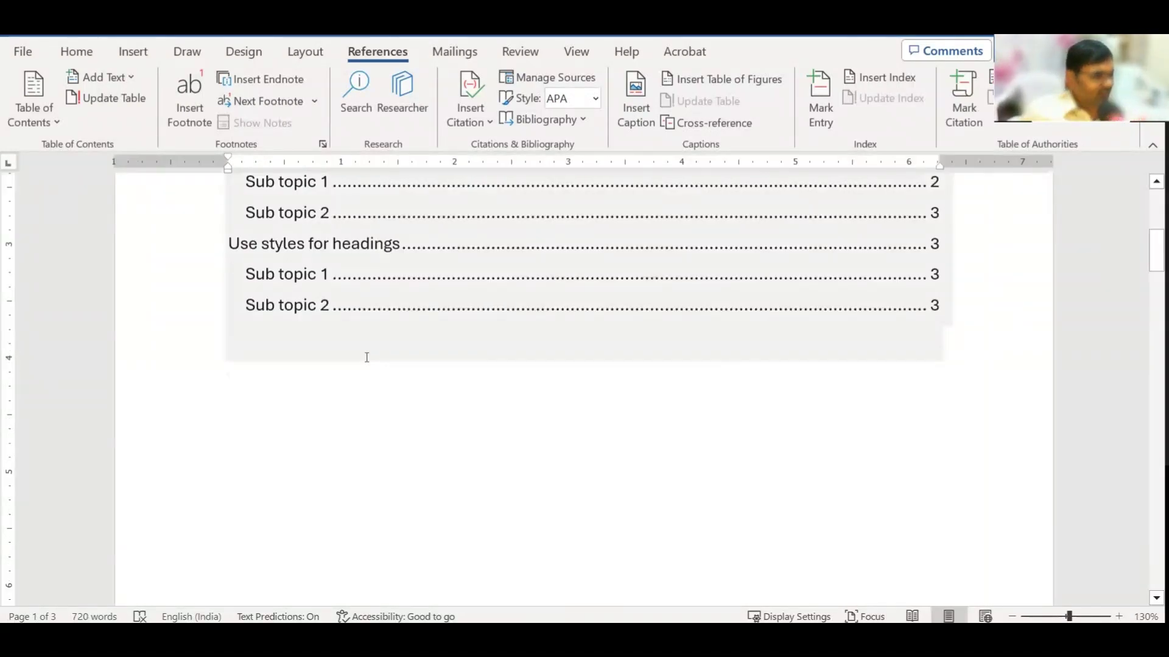
pyautogui.scroll(2, 368, 357)
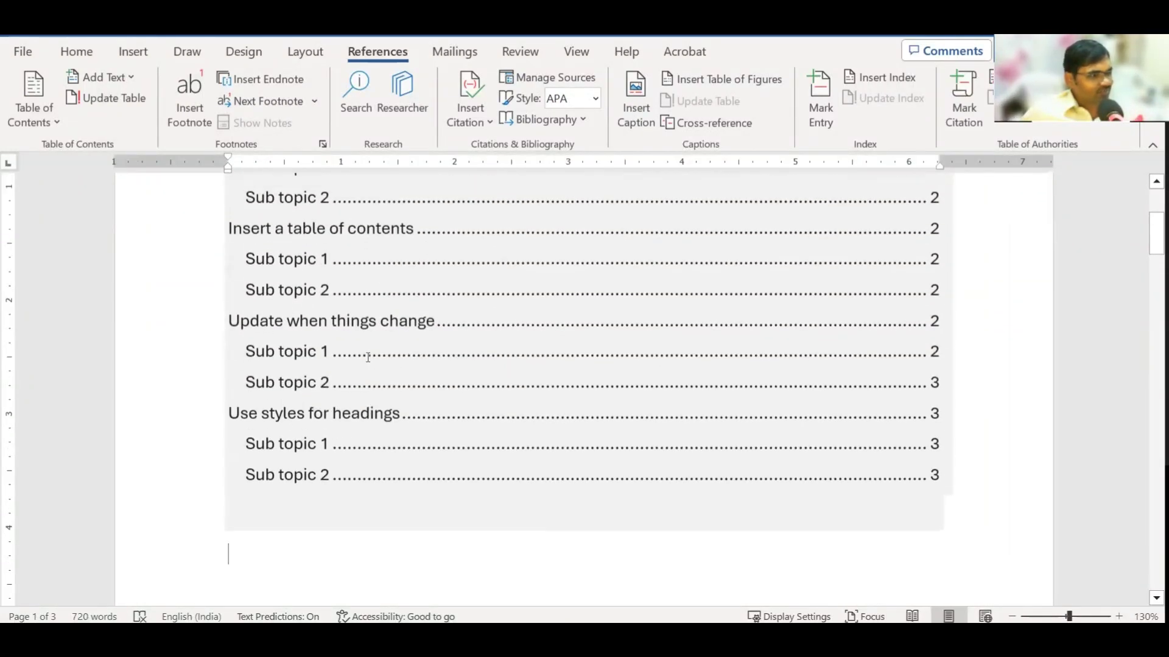
pyautogui.scroll(1, 368, 357)
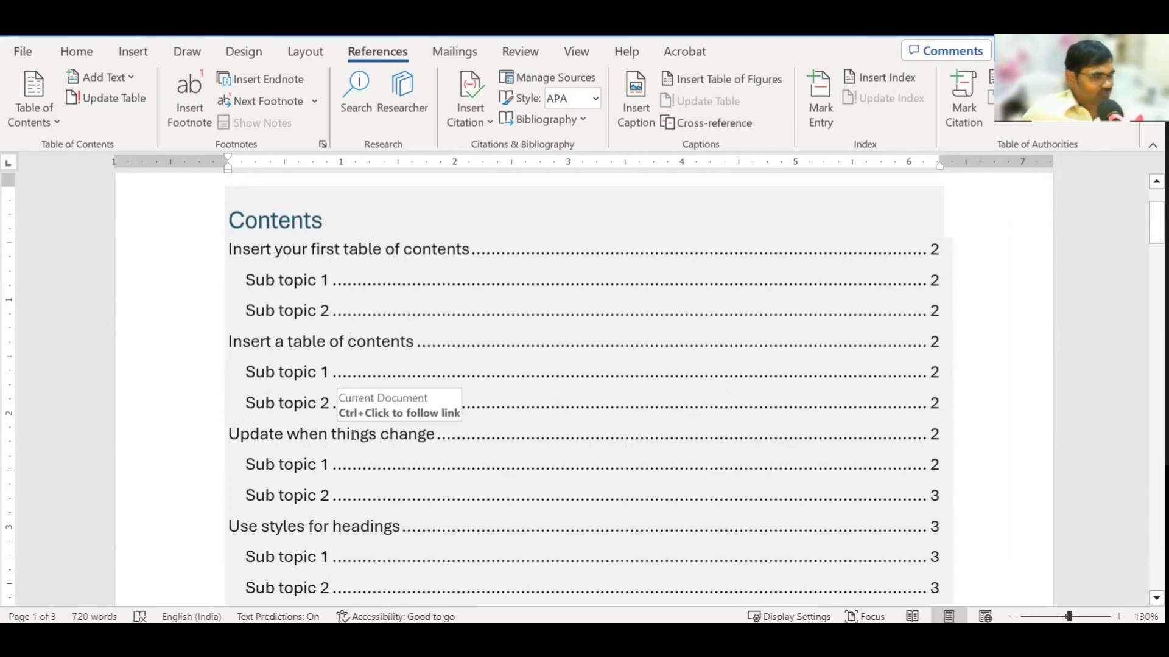
pyautogui.scroll(-2, 353, 436)
pyautogui.scroll(-1, 352, 365)
pyautogui.scroll(5, 304, 350)
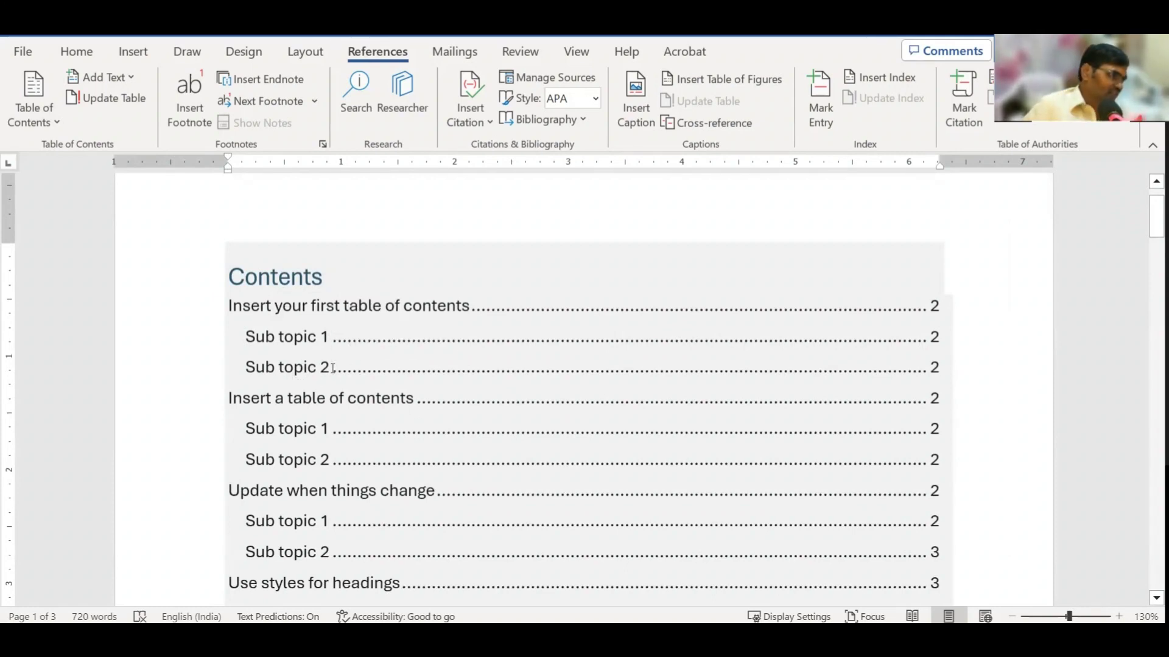
pyautogui.scroll(-6, 408, 395)
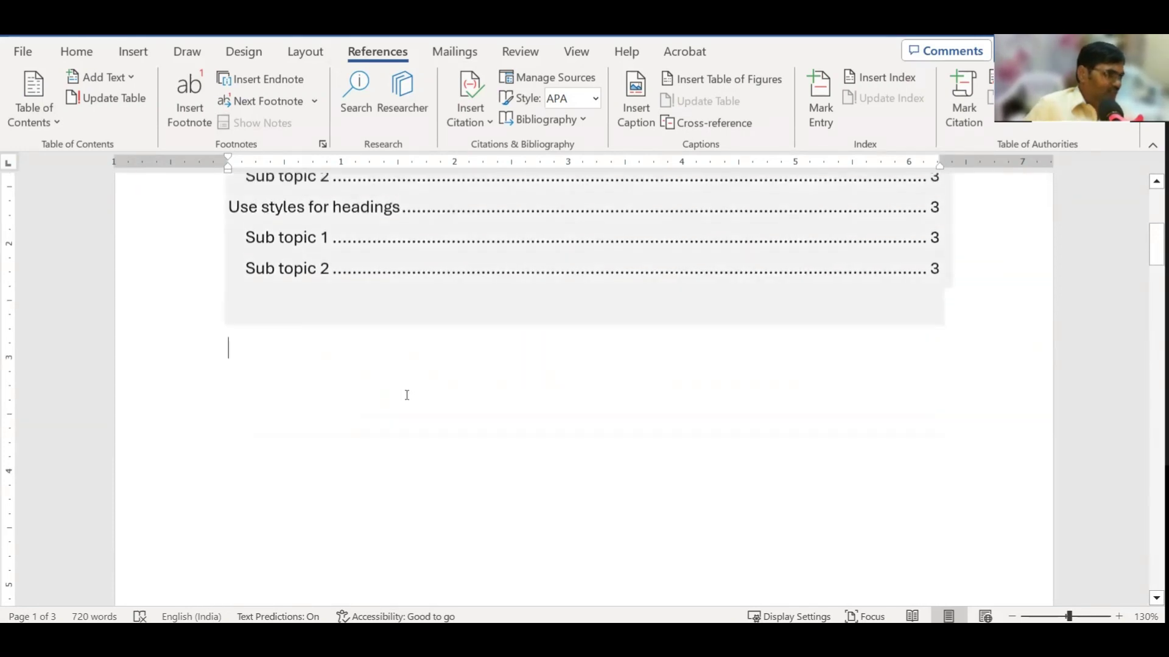
pyautogui.scroll(6, 407, 395)
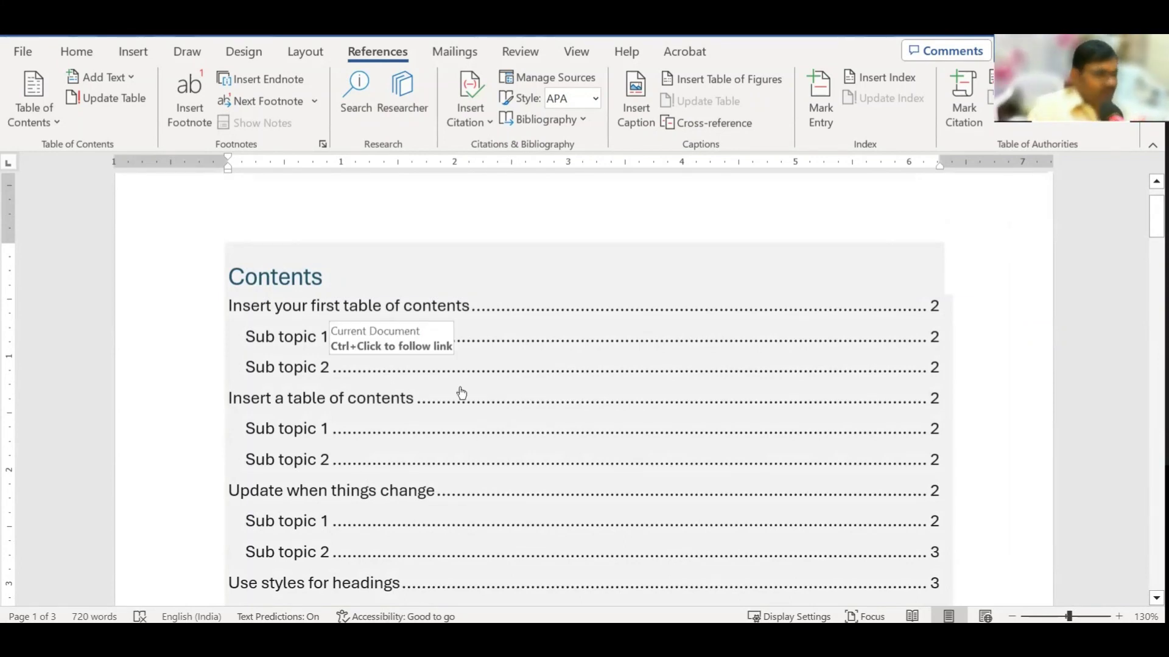
pyautogui.scroll(-3, 459, 391)
pyautogui.scroll(-4, 458, 391)
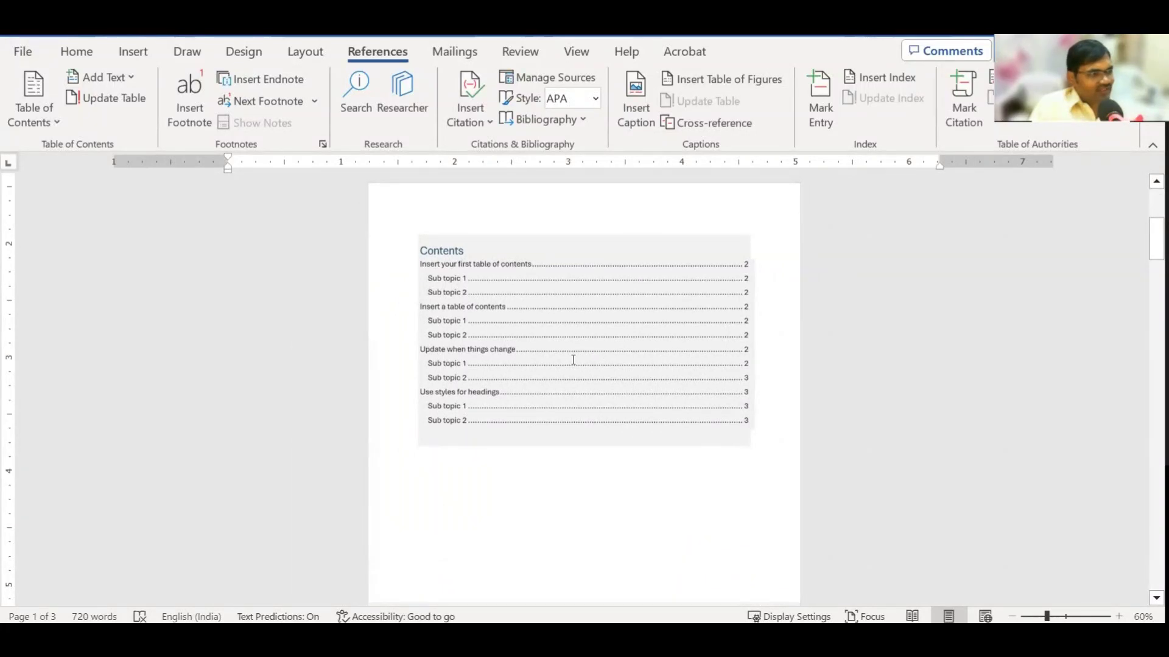
pyautogui.scroll(3, 759, 380)
pyautogui.scroll(2, 759, 381)
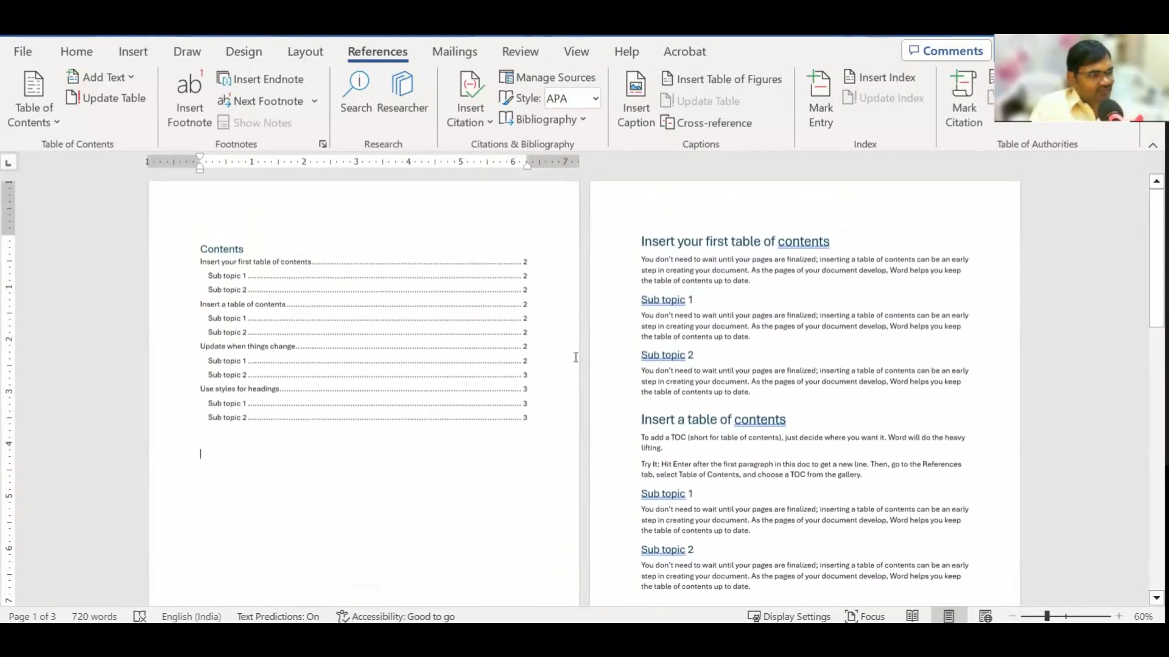
pyautogui.moveTo(714, 359); pyautogui.dragTo(635, 359)
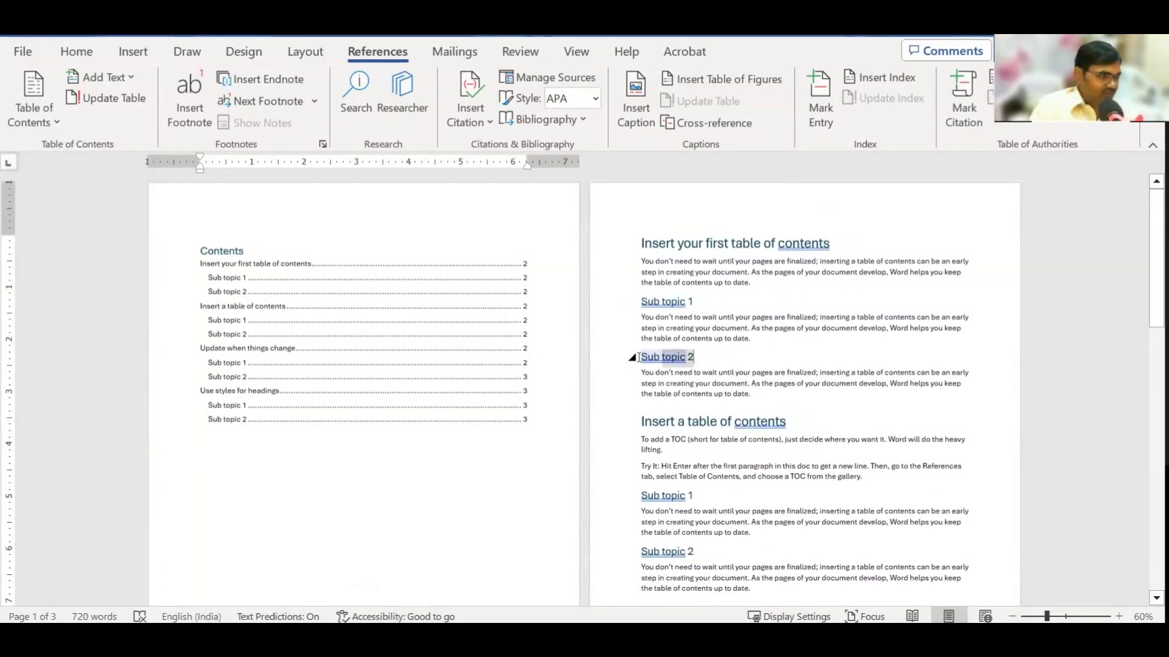
pyautogui.click(76, 52)
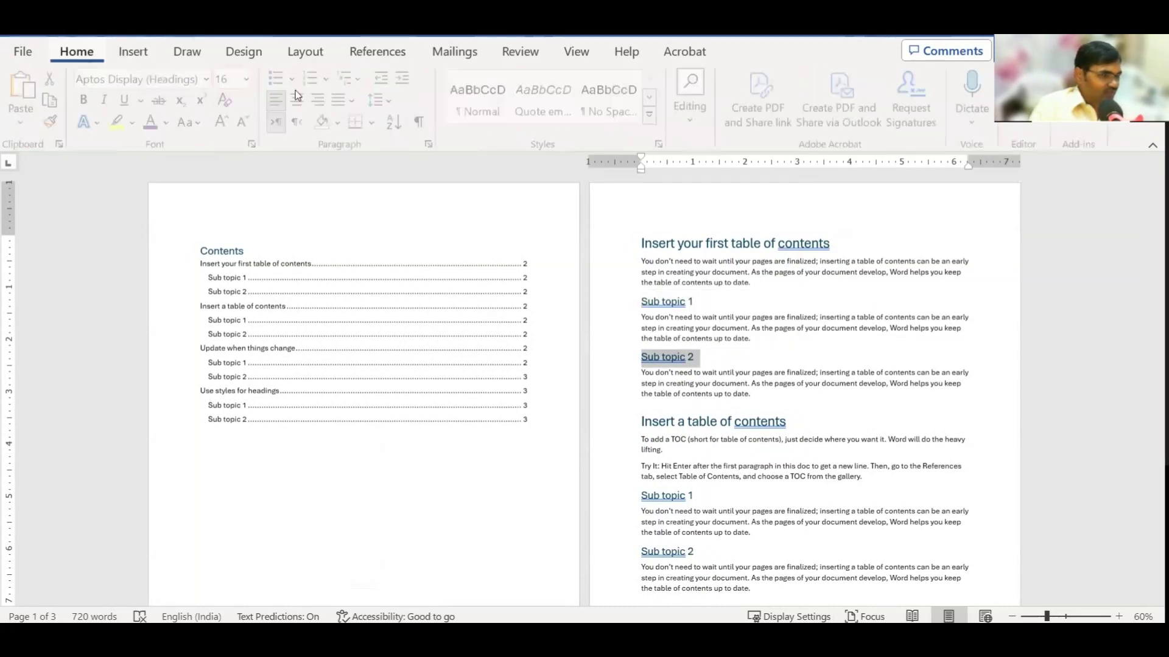
pyautogui.click(654, 121)
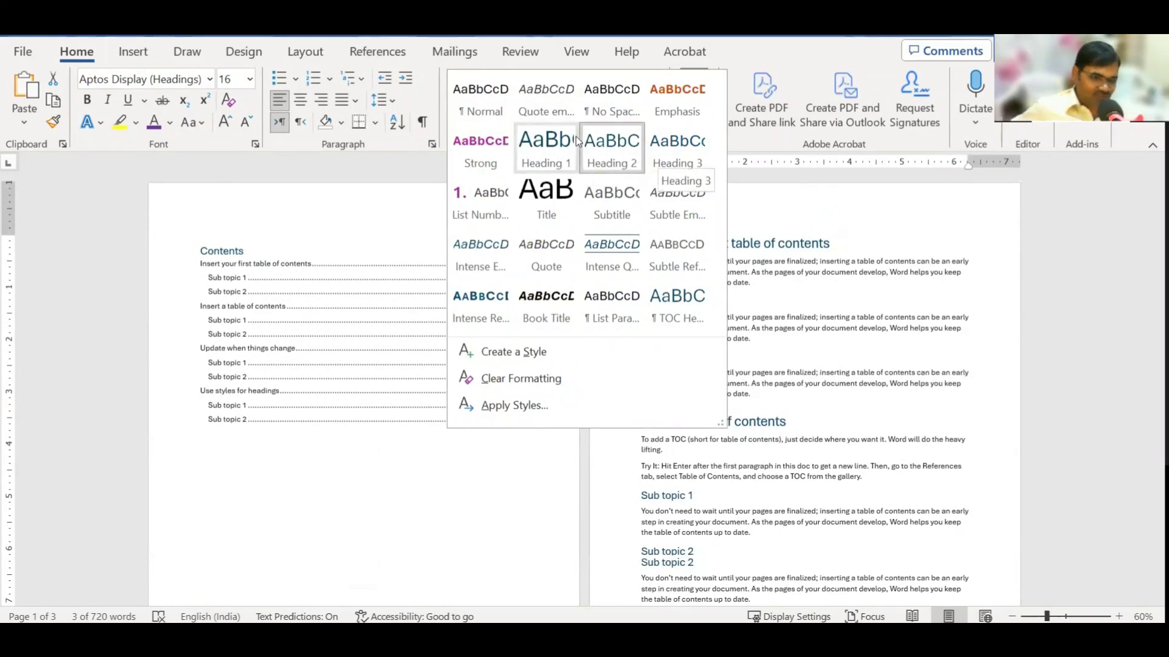
pyautogui.click(870, 300)
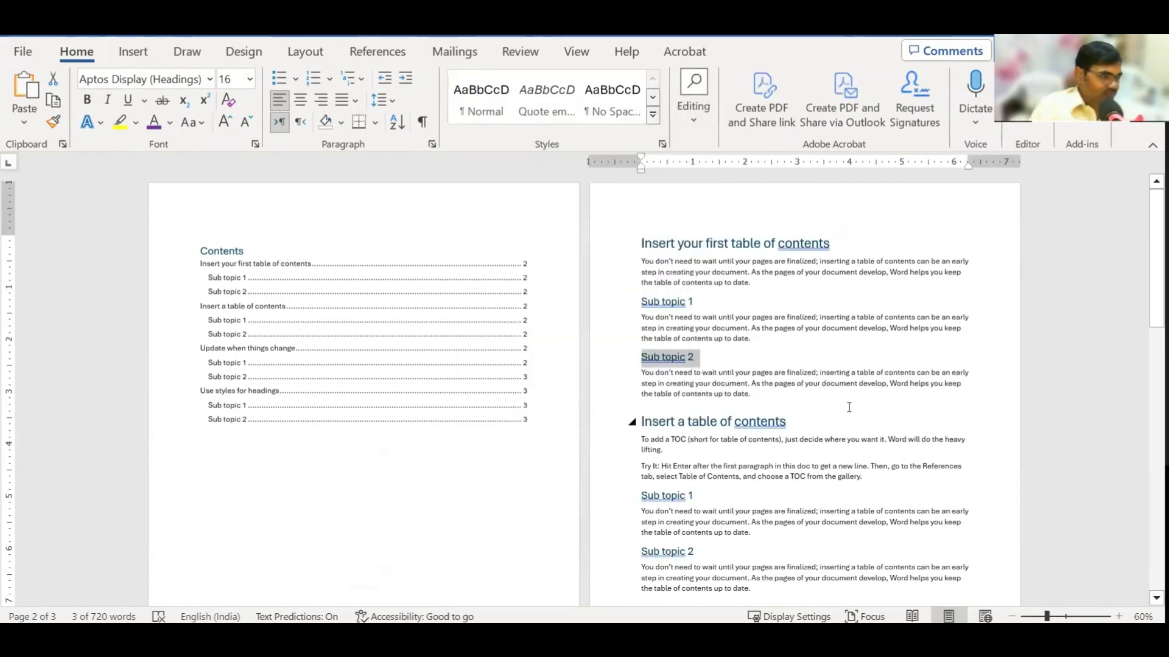
pyautogui.scroll(-3, 849, 407)
pyautogui.scroll(3, 849, 407)
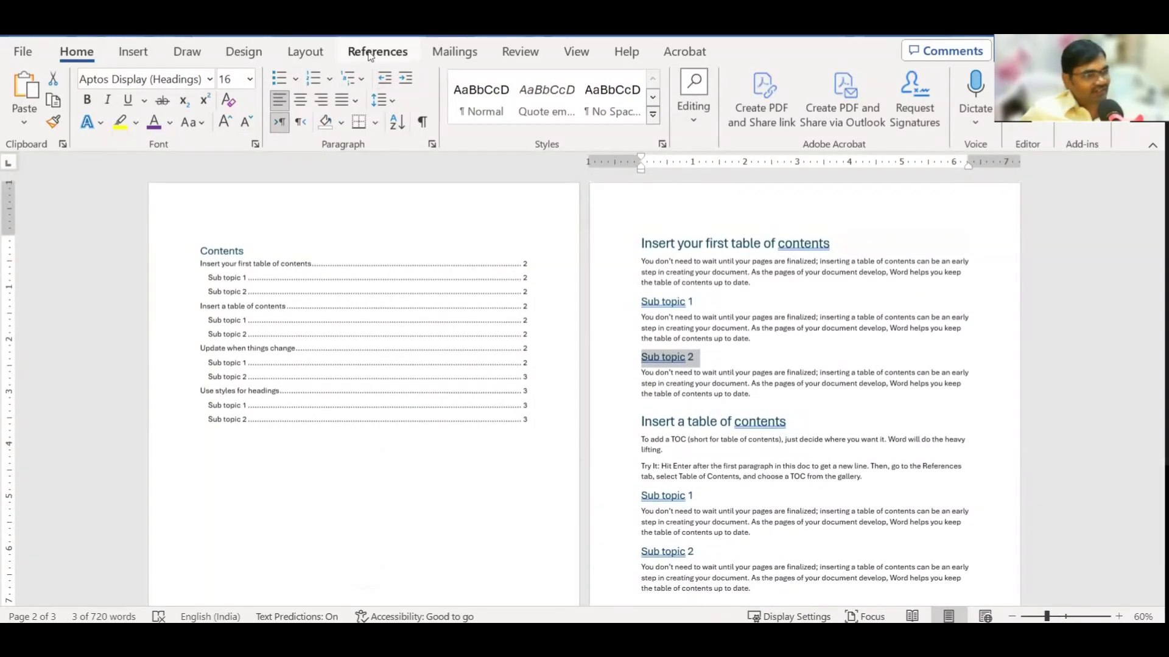
pyautogui.click(369, 53)
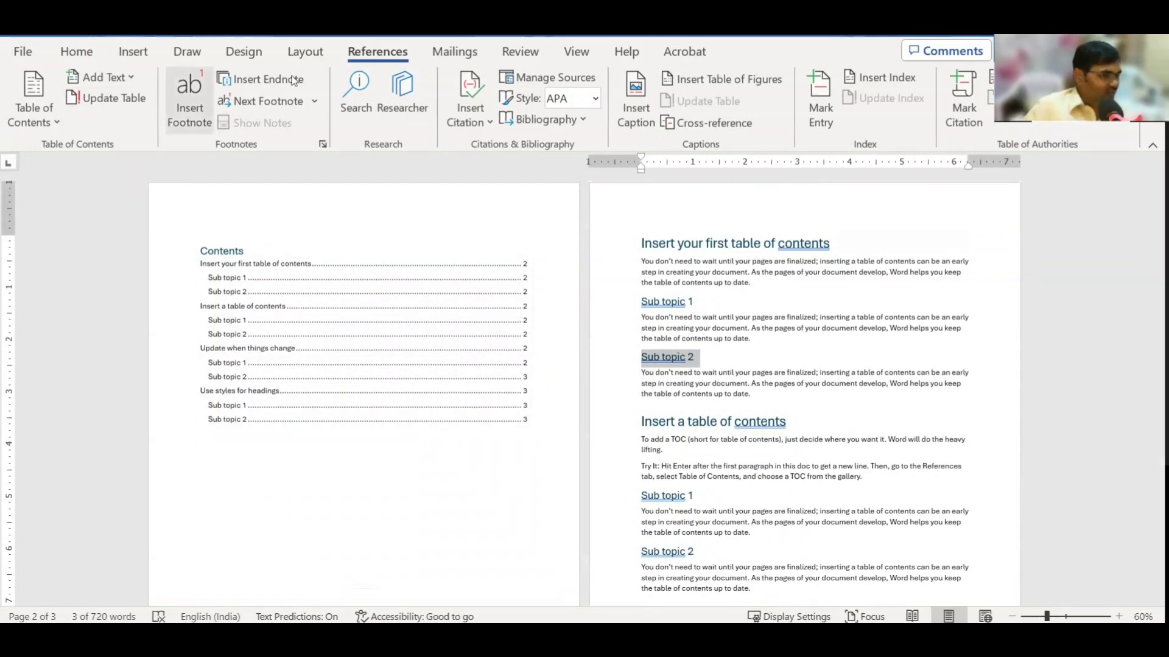
pyautogui.click(44, 120)
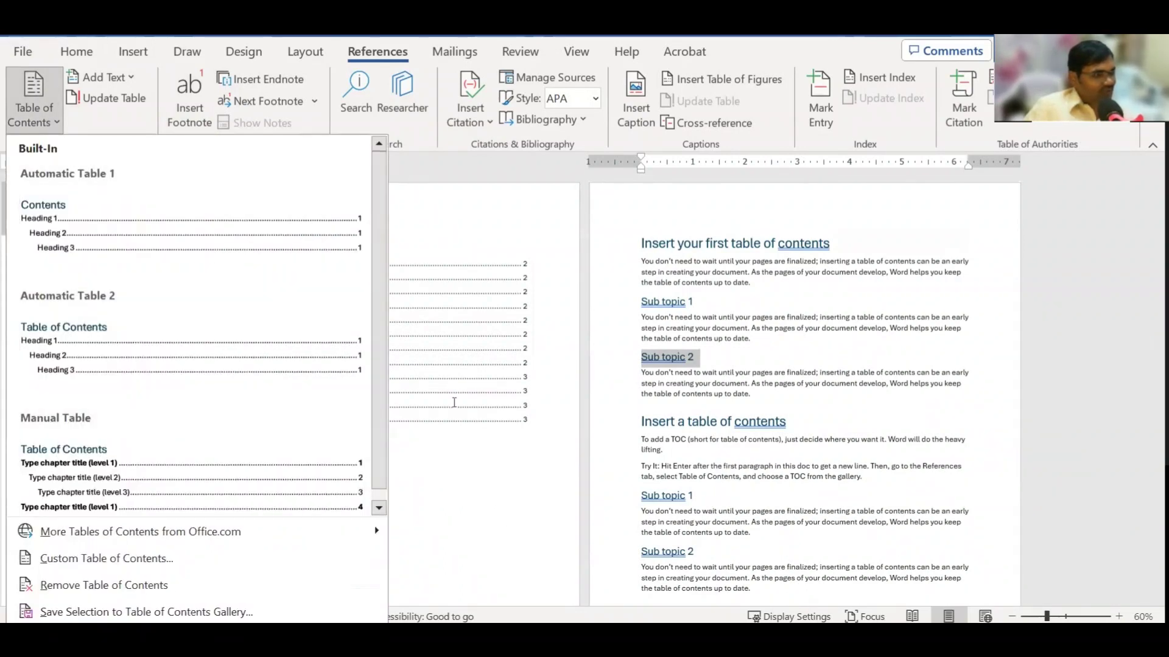
pyautogui.click(454, 402)
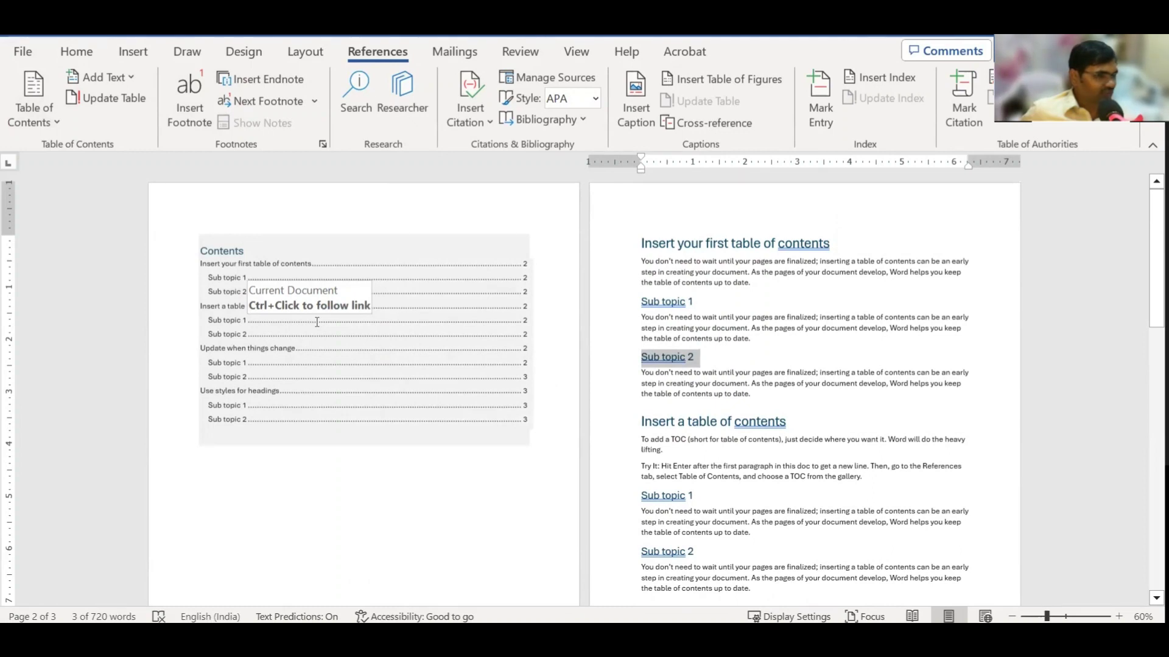
pyautogui.moveTo(714, 421)
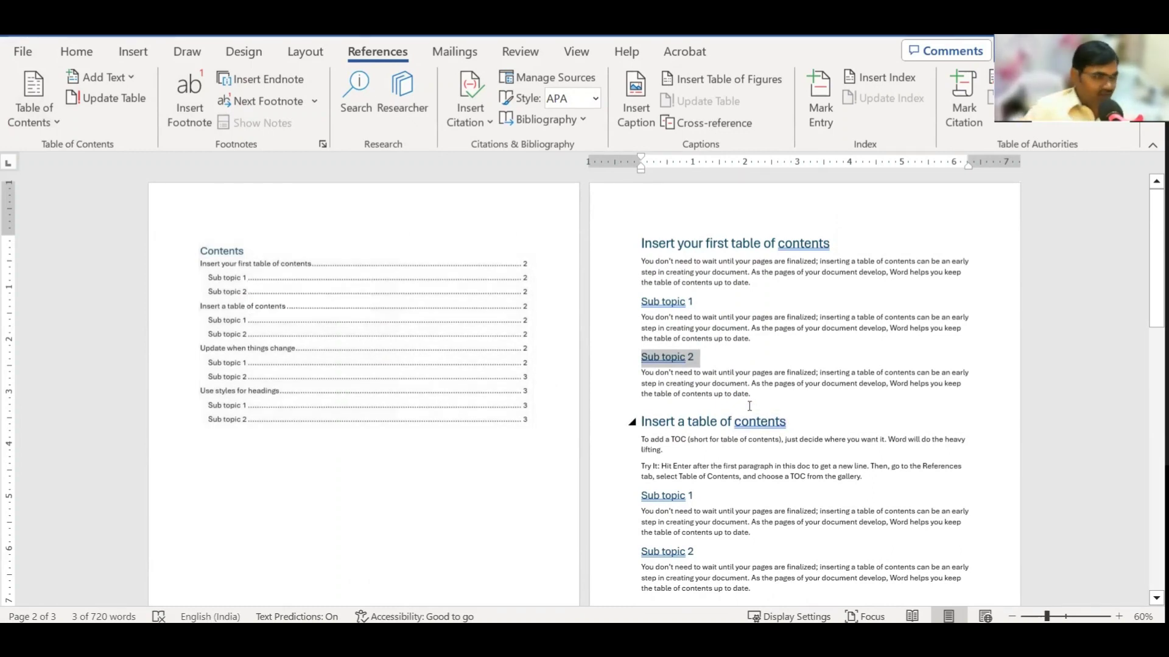
pyautogui.scroll(-3, 791, 412)
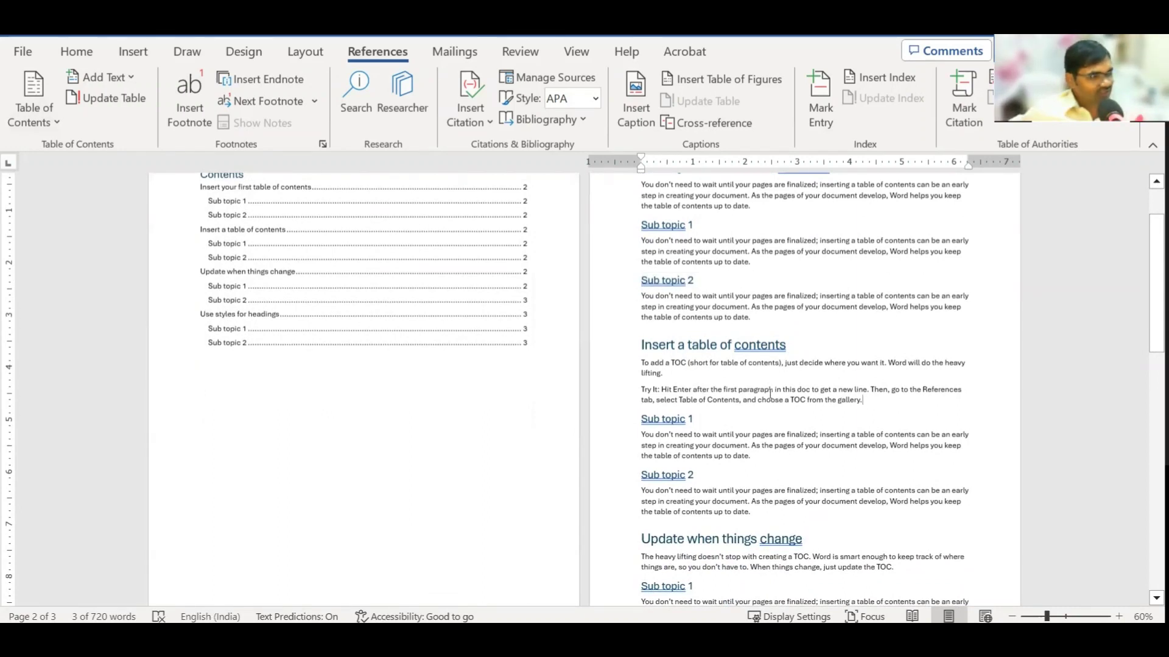
pyautogui.moveTo(899, 407); pyautogui.dragTo(642, 372)
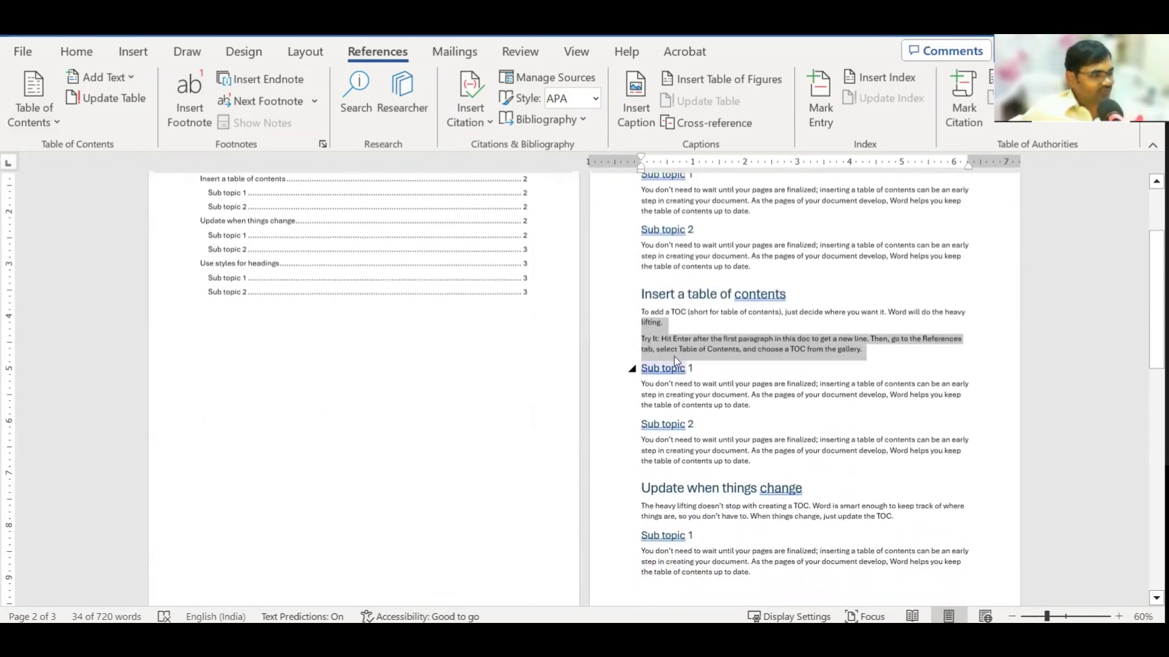
pyautogui.scroll(1, 674, 356)
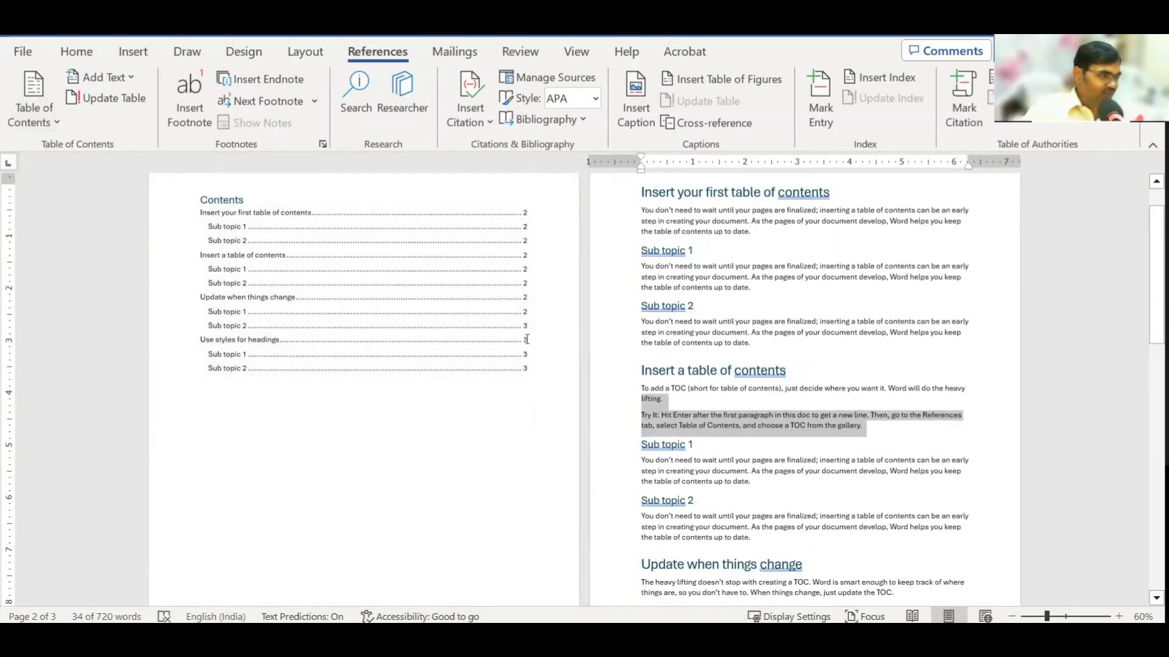
pyautogui.scroll(-2, 747, 397)
pyautogui.scroll(-2, 767, 383)
pyautogui.scroll(-2, 791, 372)
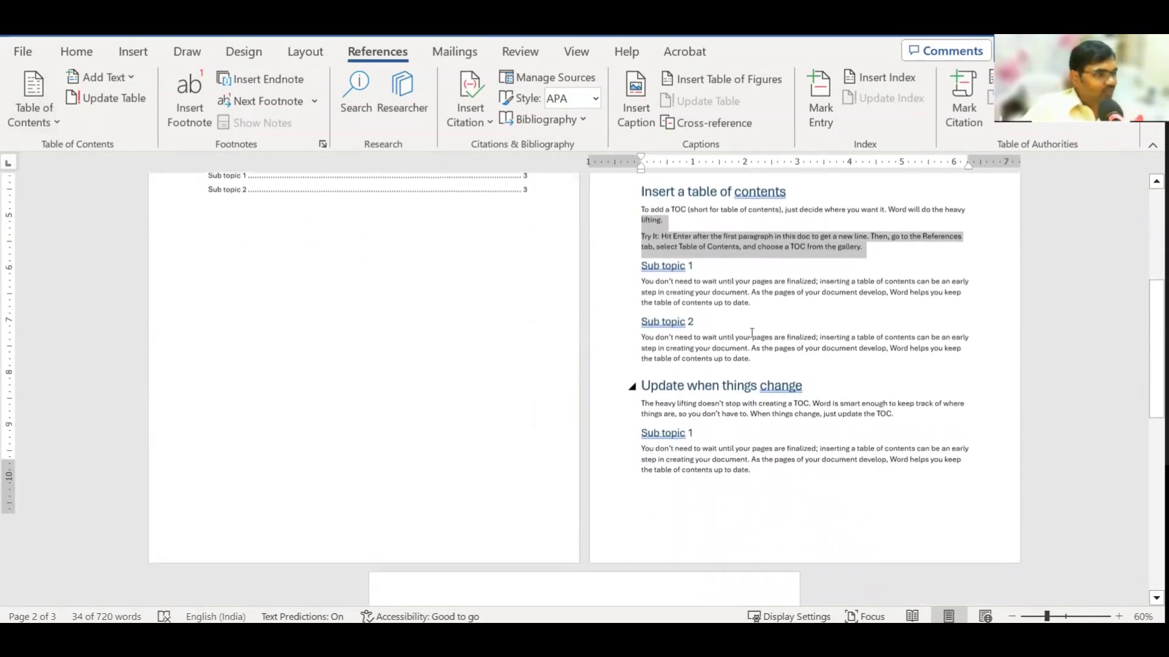
pyautogui.scroll(-2, 829, 356)
pyautogui.scroll(3, 738, 353)
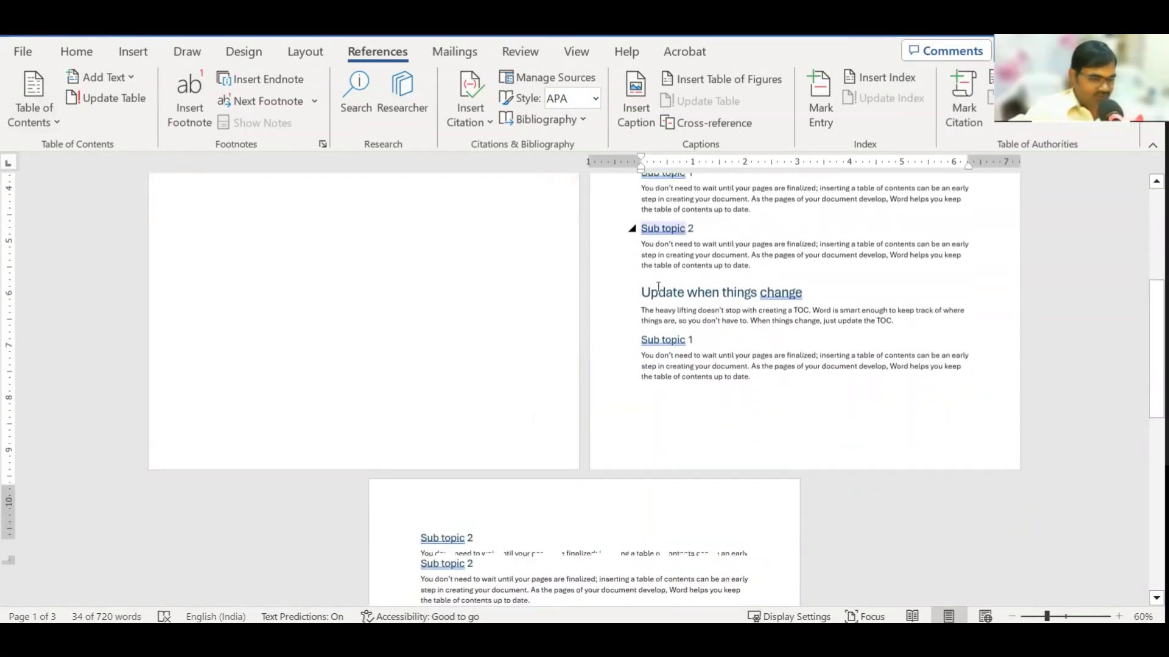
pyautogui.scroll(-2, 731, 322)
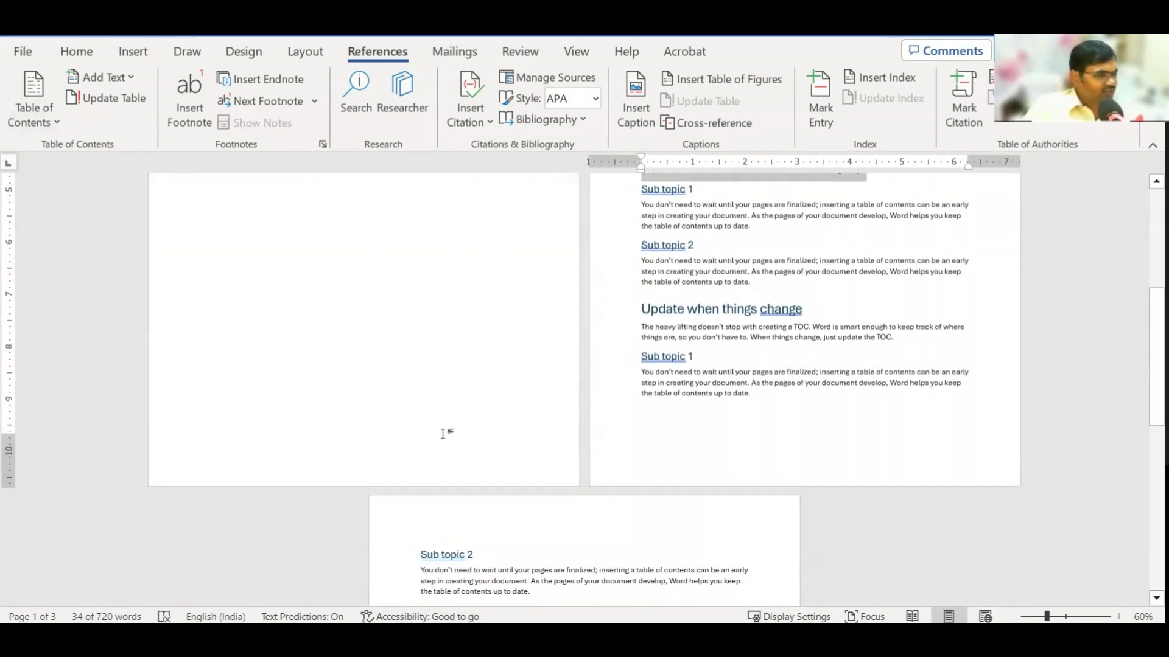
# Add Plain Number 2 centred page numbers to the footer, then close footer editing.
pyautogui.doubleClick(656, 476)
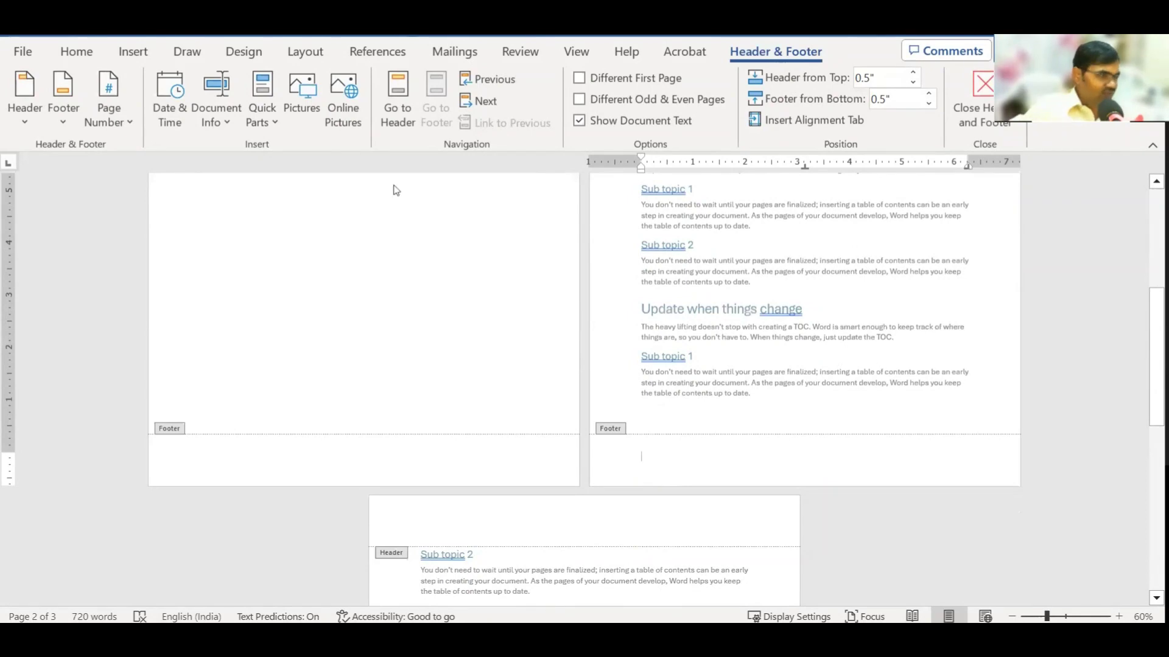
pyautogui.click(133, 51)
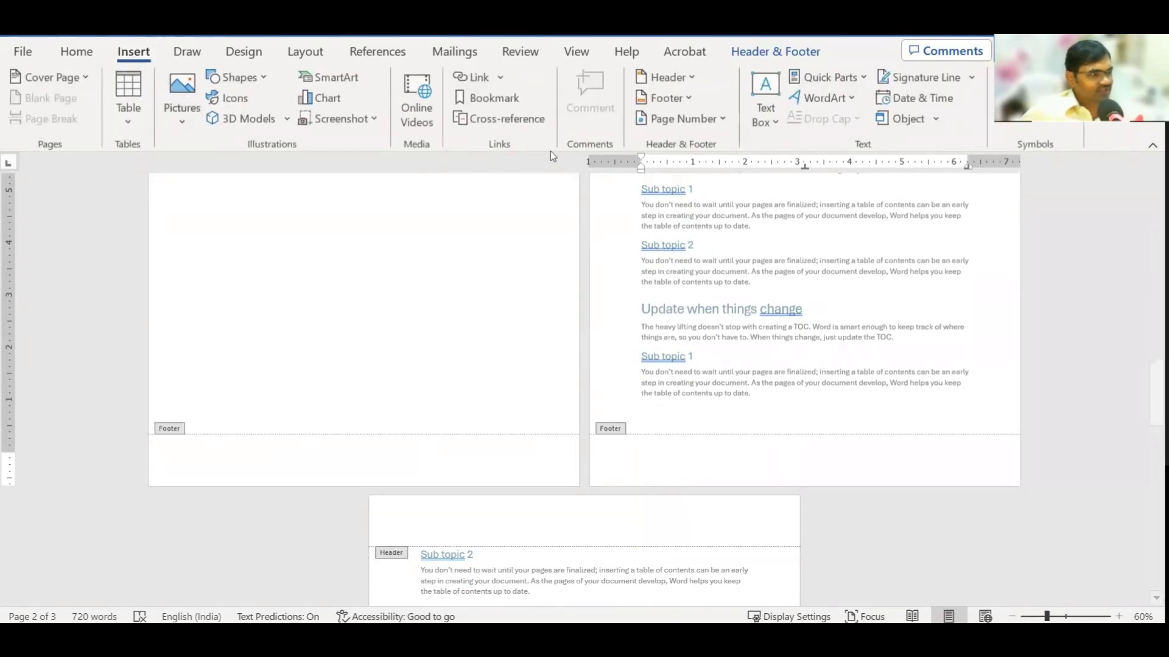
pyautogui.click(721, 120)
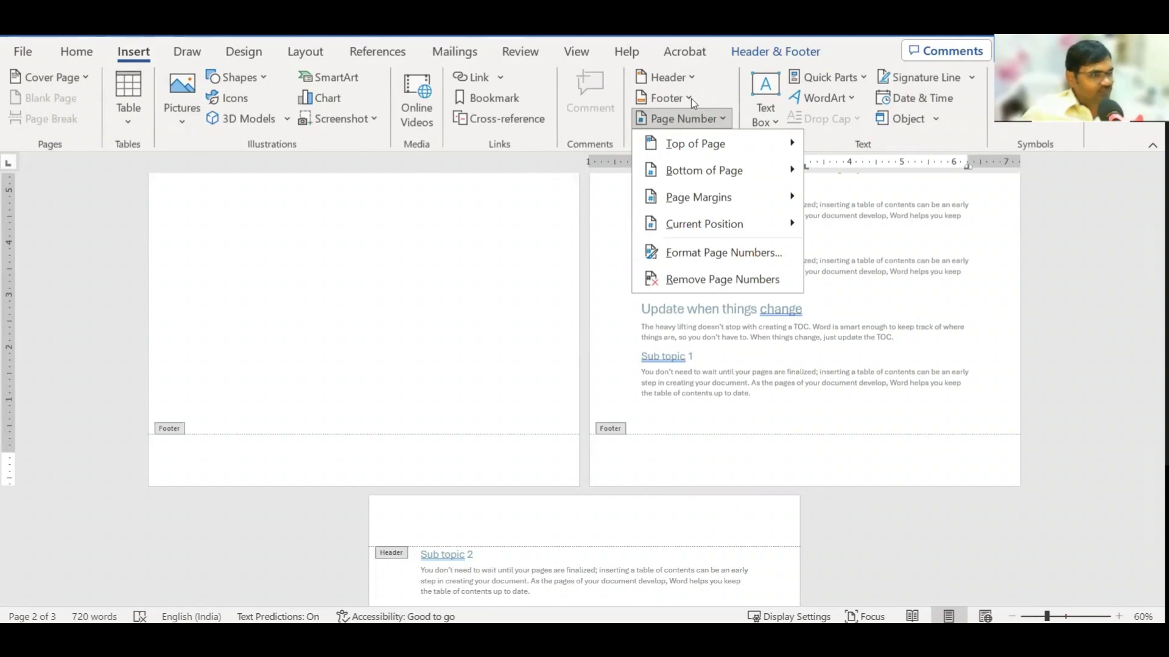
pyautogui.moveTo(704, 171)
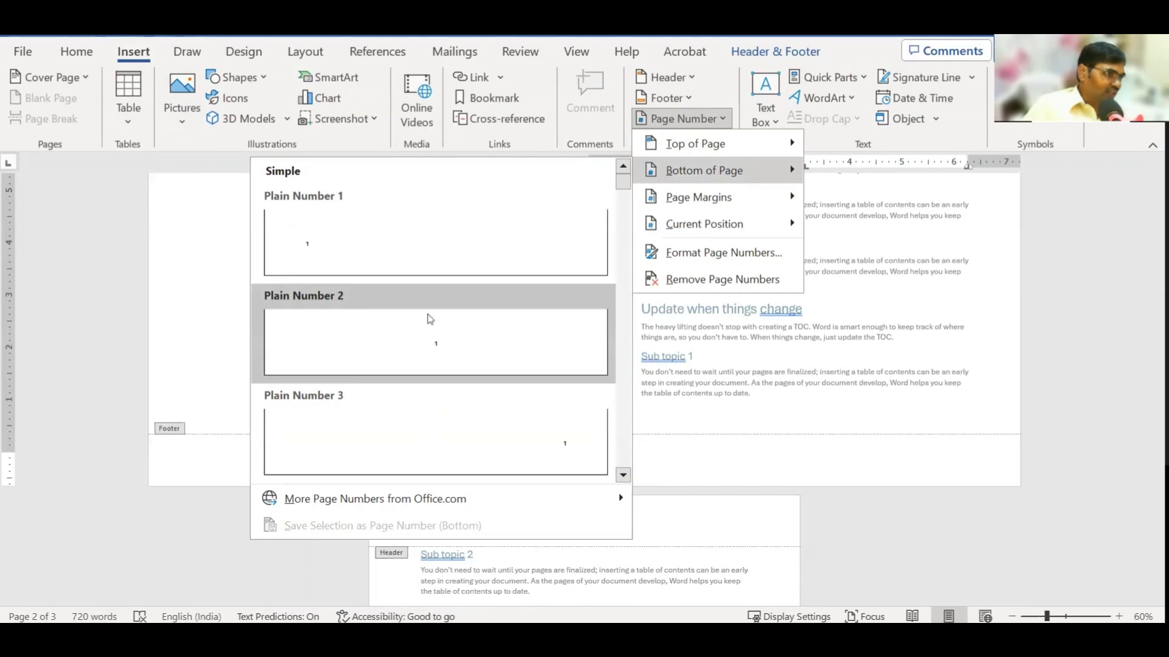
pyautogui.click(449, 358)
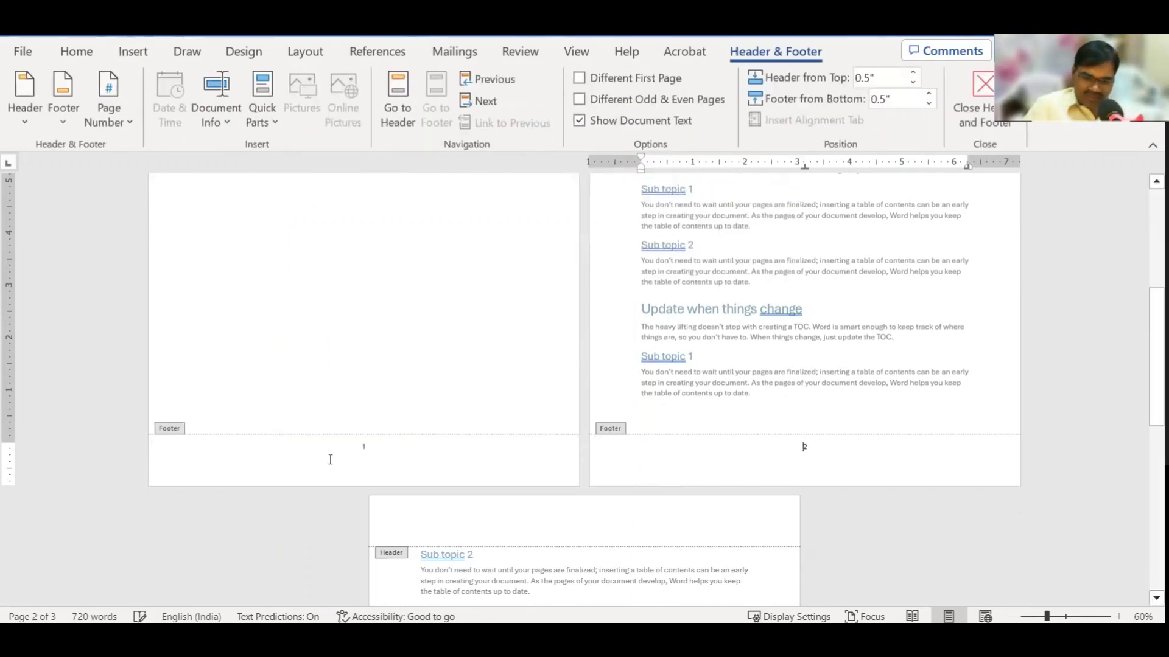
pyautogui.scroll(-2, 787, 455)
pyautogui.scroll(-5, 787, 460)
pyautogui.scroll(-3, 786, 460)
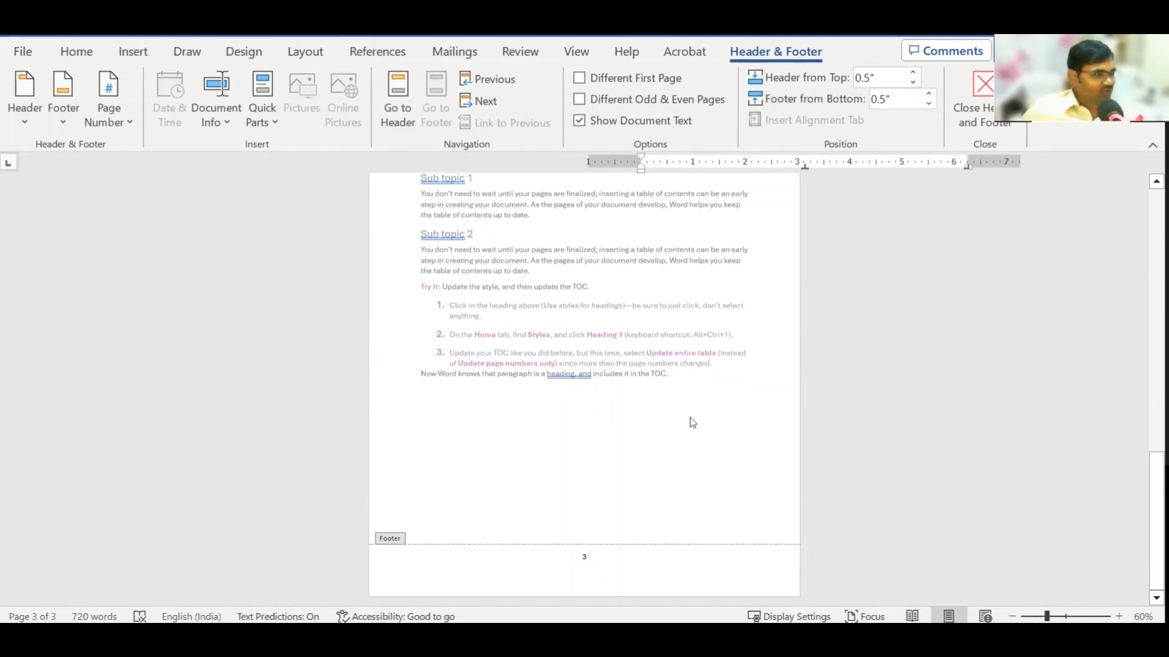
pyautogui.press('Escape')
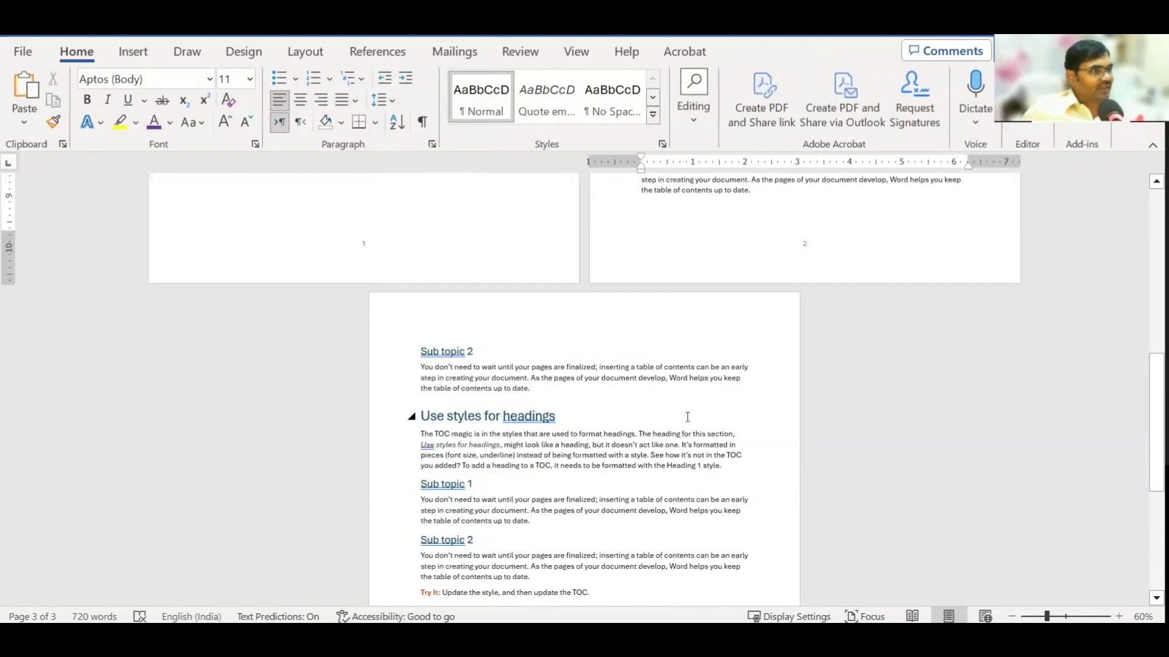
# Paste extra copies of the sample paragraph after the first Sub topic 2 paragraph.
pyautogui.scroll(3, 687, 417)
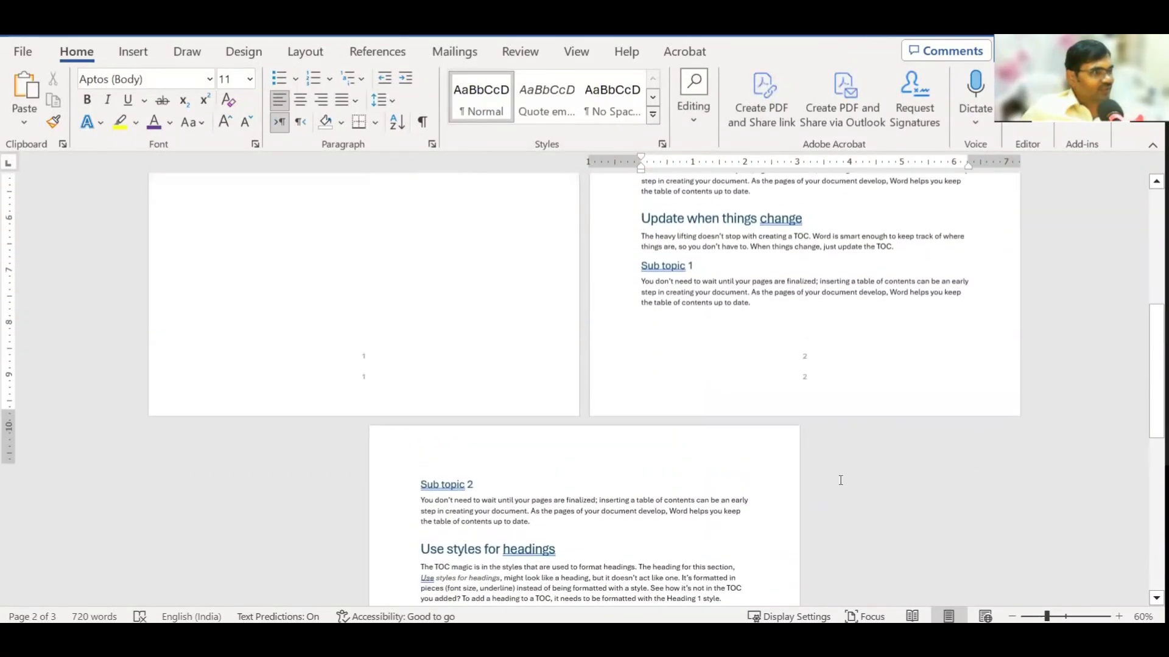
pyautogui.scroll(3, 840, 480)
pyautogui.scroll(2, 669, 396)
pyautogui.scroll(2, 548, 335)
pyautogui.scroll(1, 483, 303)
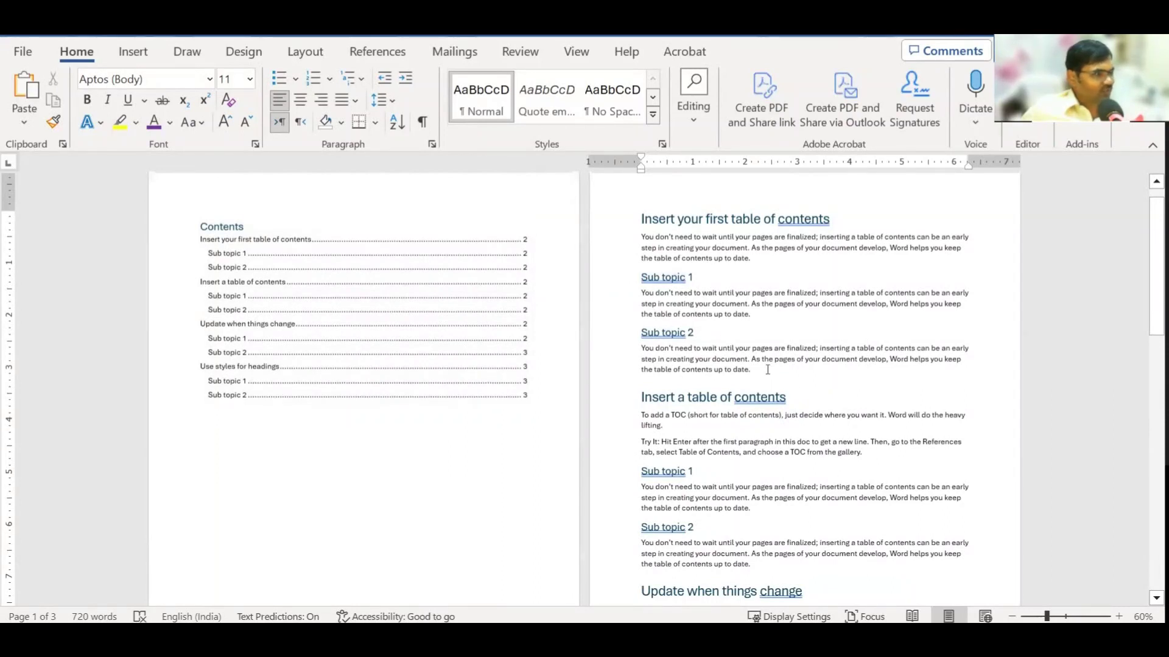
pyautogui.scroll(-1, 747, 373)
pyautogui.moveTo(751, 318); pyautogui.dragTo(634, 297)
pyautogui.hotkey('ctrl', 'c')
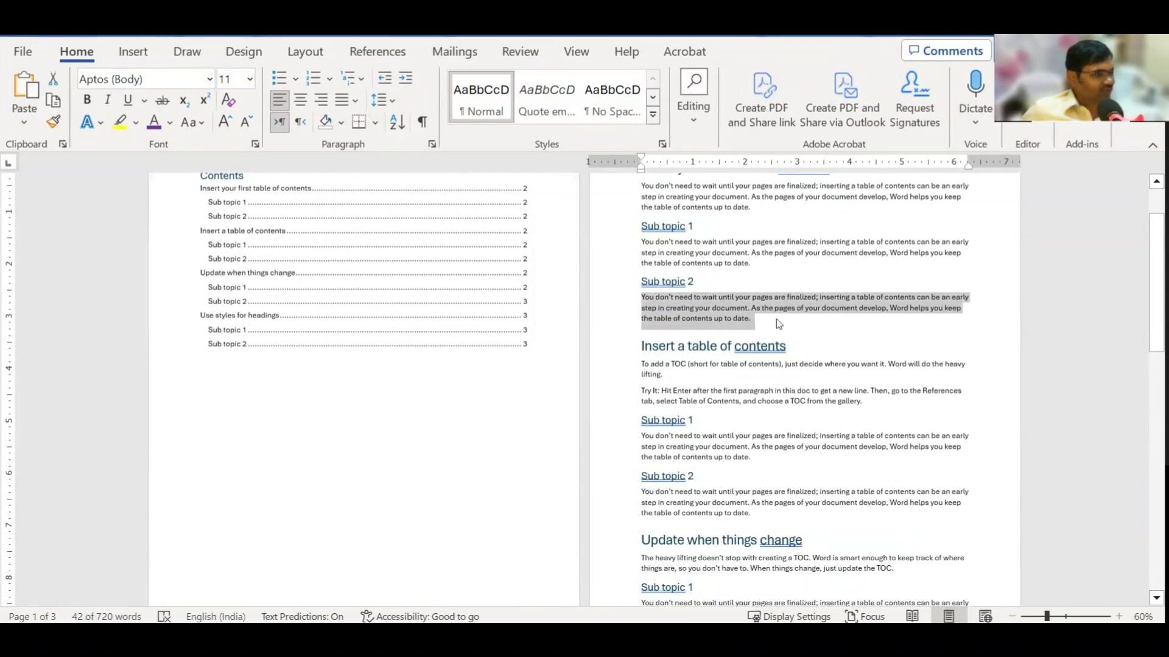
pyautogui.click(776, 320)
pyautogui.press('Return')
pyautogui.hotkey('ctrl', 'v')
pyautogui.hotkey('ctrl', 'v')
pyautogui.hotkey('ctrl', 'v')
pyautogui.hotkey('ctrl', 'v')
pyautogui.hotkey('ctrl', 'v')
pyautogui.scroll(-2, 821, 342)
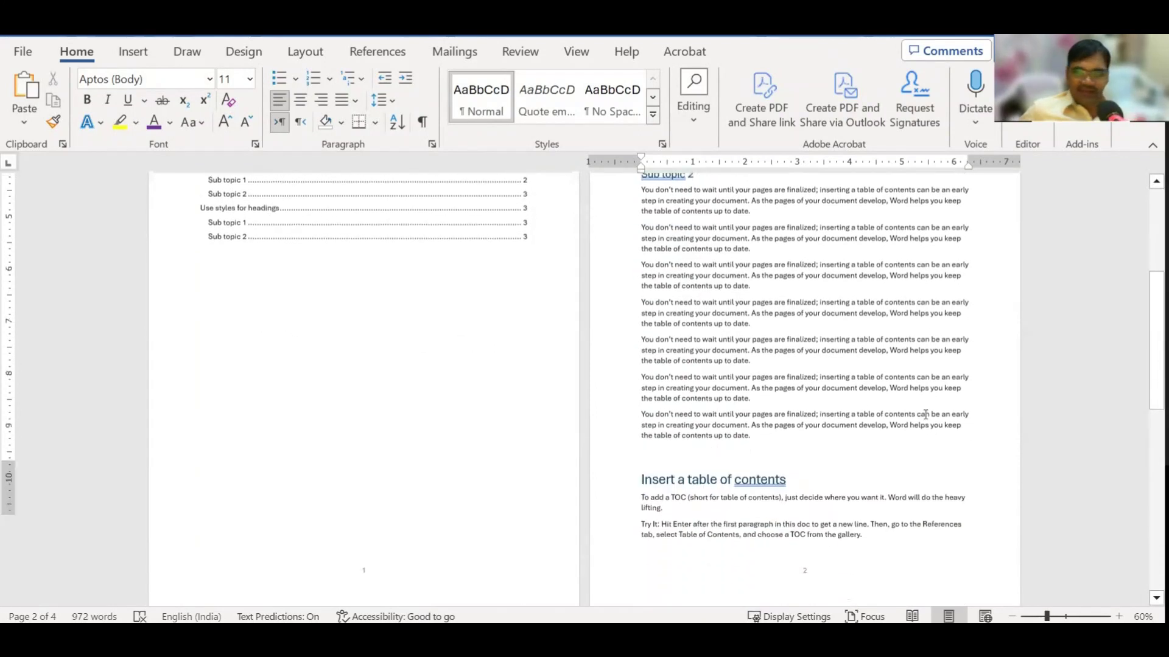
pyautogui.scroll(-5, 927, 413)
pyautogui.scroll(-3, 927, 413)
pyautogui.scroll(2, 901, 372)
pyautogui.hotkey('ctrl', 'v')
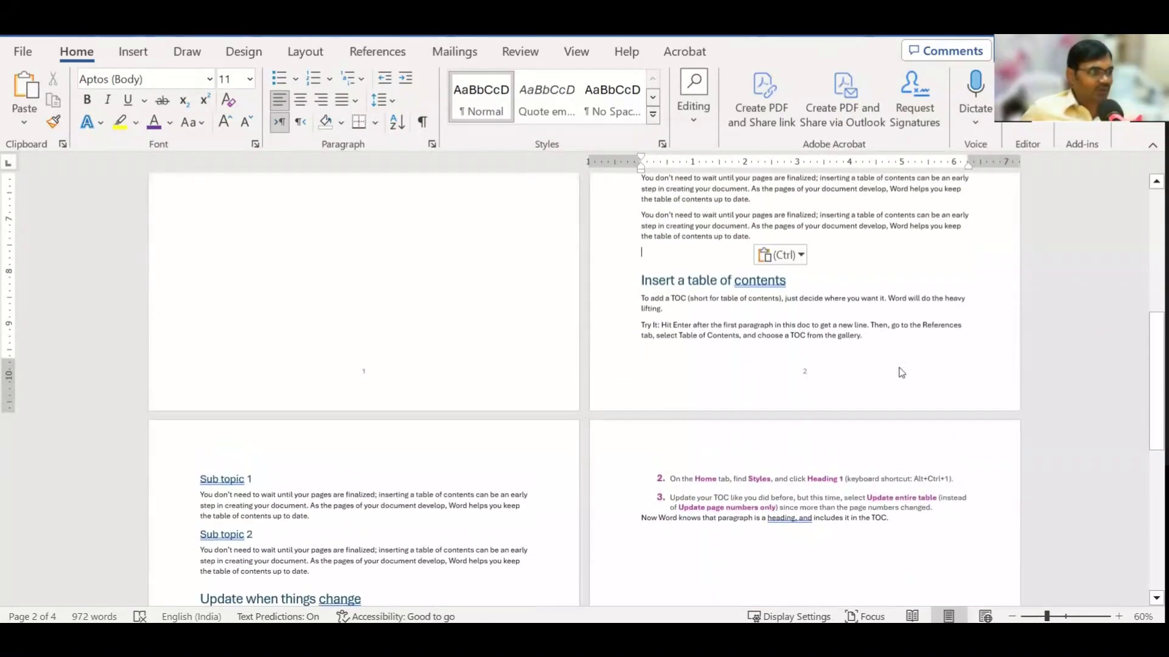
# Paste two more paragraph copies under the next Sub topic 2 and delete the blank line above Update when things change.
pyautogui.scroll(-5, 902, 373)
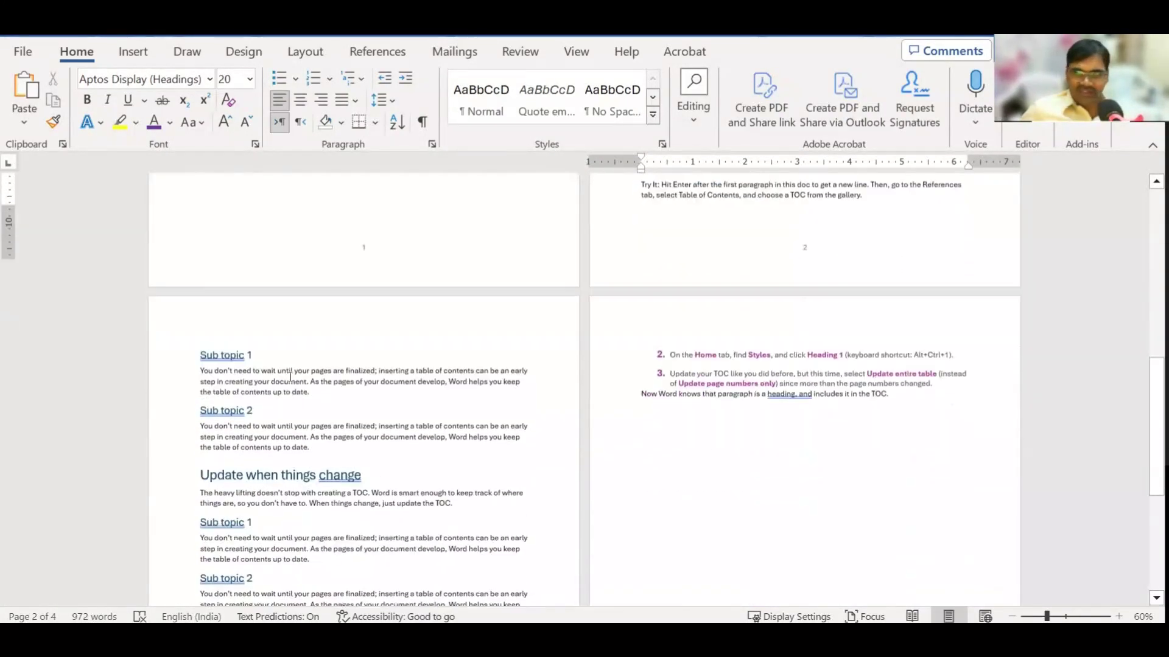
pyautogui.click(336, 422)
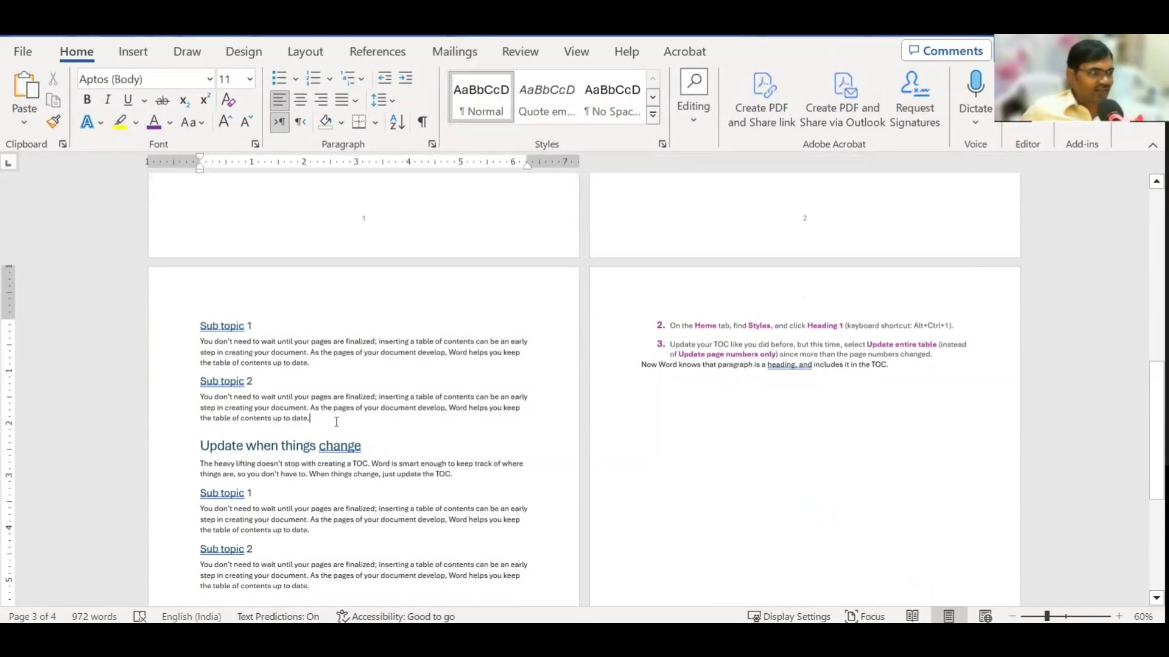
pyautogui.press('Return')
pyautogui.hotkey('ctrl', 'v')
pyautogui.hotkey('ctrl', 'v')
pyautogui.hotkey('ctrl', 'v')
pyautogui.hotkey('ctrl', 'v')
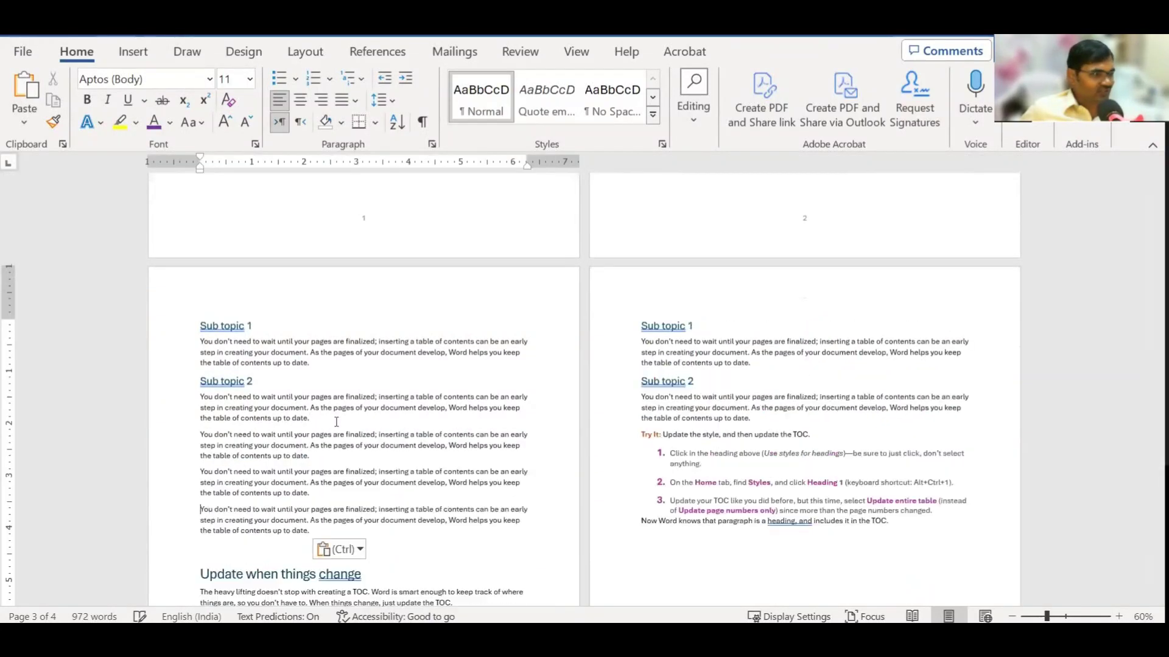
pyautogui.hotkey('ctrl', 'v')
pyautogui.hotkey('ctrl', 'v')
pyautogui.hotkey('ctrl', 'v')
pyautogui.hotkey('ctrl', 'v')
pyautogui.hotkey('ctrl', 'v')
pyautogui.hotkey('ctrl', 'v')
pyautogui.hotkey('ctrl', 'v')
pyautogui.hotkey('ctrl', 'v')
pyautogui.hotkey('ctrl', 'v')
pyautogui.hotkey('ctrl', 'v')
pyautogui.hotkey('ctrl', 'v')
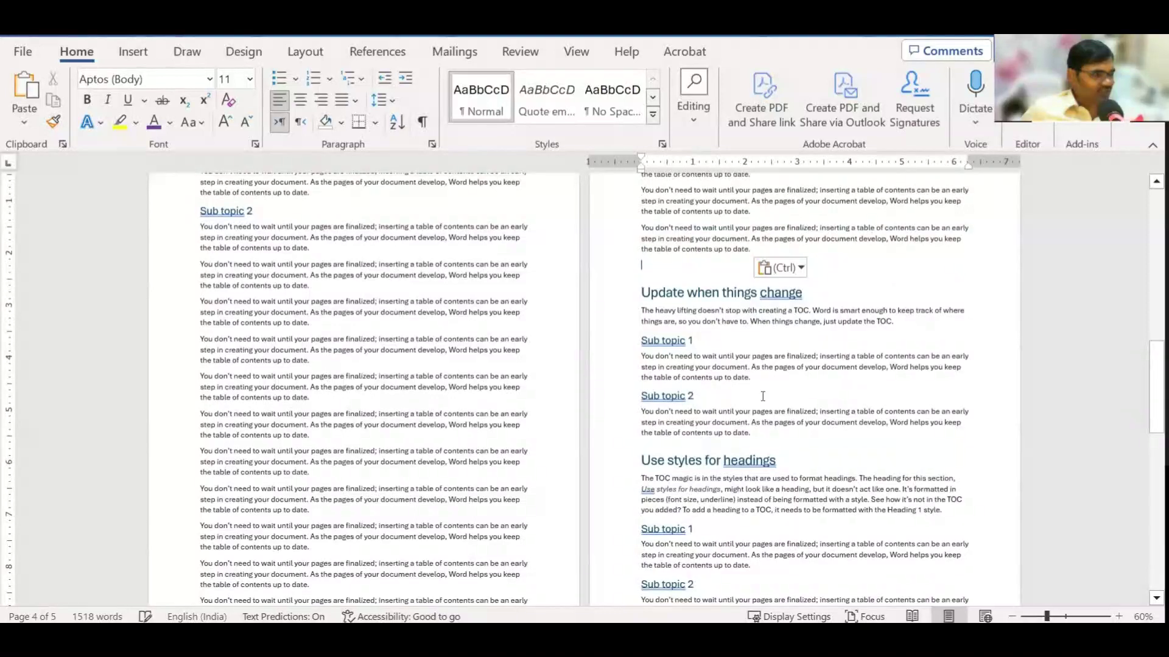
pyautogui.press('Delete')
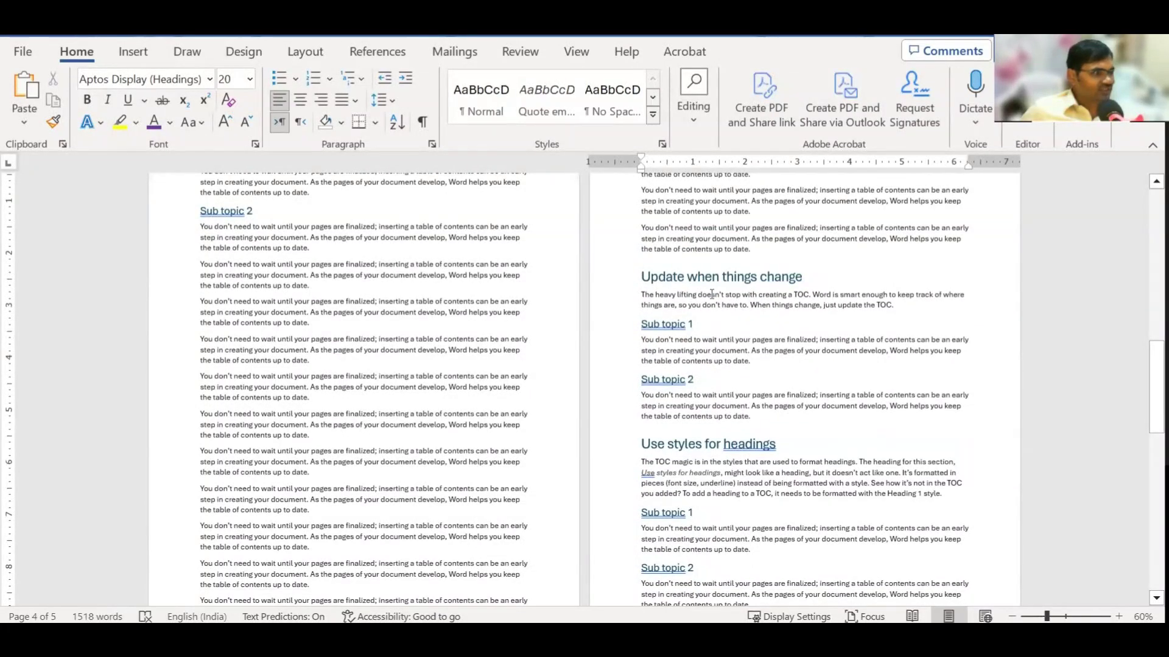
# Paste paragraph copies after Sub topic 1 and the Use styles for headings intro, deleting blank lines above both subtopics.
pyautogui.scroll(-1, 711, 295)
pyautogui.click(779, 333)
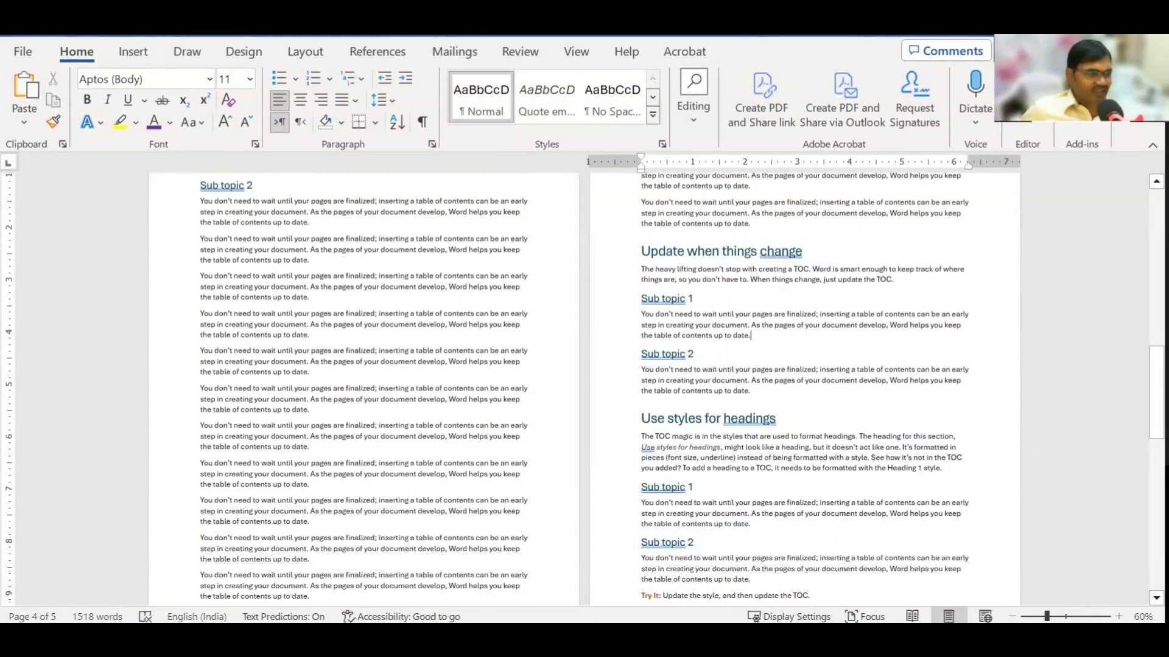
pyautogui.press('Return')
pyautogui.hotkey('ctrl', 'v')
pyautogui.hotkey('ctrl', 'v')
pyautogui.hotkey('ctrl', 'v')
pyautogui.hotkey('ctrl', 'v')
pyautogui.hotkey('ctrl', 'v')
pyautogui.hotkey('ctrl', 'v')
pyautogui.hotkey('ctrl', 'v')
pyautogui.hotkey('ctrl', 'v')
pyautogui.hotkey('ctrl', 'v')
pyautogui.hotkey('ctrl', 'v')
pyautogui.hotkey('ctrl', 'v')
pyautogui.hotkey('ctrl', 'v')
pyautogui.hotkey('ctrl', 'v')
pyautogui.hotkey('ctrl', 'v')
pyautogui.hotkey('ctrl', 'v')
pyautogui.hotkey('ctrl', 'v')
pyautogui.hotkey('ctrl', 'v')
pyautogui.hotkey('ctrl', 'v')
pyautogui.hotkey('ctrl', 'v')
pyautogui.hotkey('ctrl', 'v')
pyautogui.hotkey('ctrl', 'v')
pyautogui.hotkey('ctrl', 'v')
pyautogui.hotkey('ctrl', 'v')
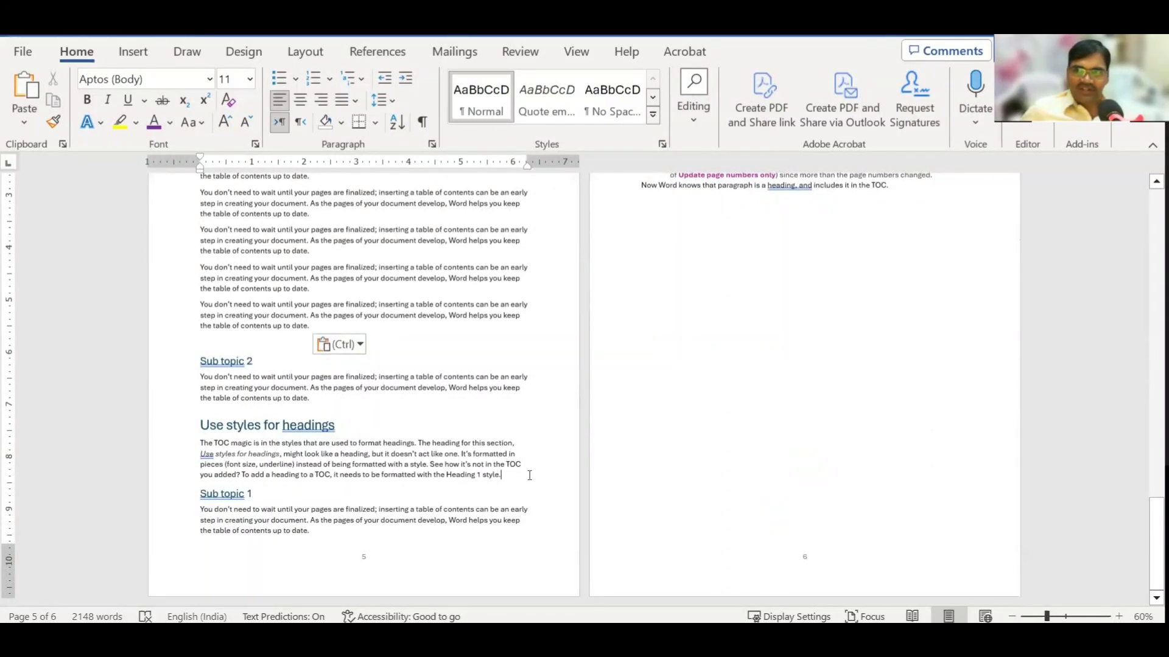
pyautogui.press('Return')
pyautogui.hotkey('ctrl', 'v')
pyautogui.hotkey('ctrl', 'v')
pyautogui.hotkey('ctrl', 'v')
pyautogui.hotkey('ctrl', 'v')
pyautogui.hotkey('ctrl', 'v')
pyautogui.hotkey('ctrl', 'v')
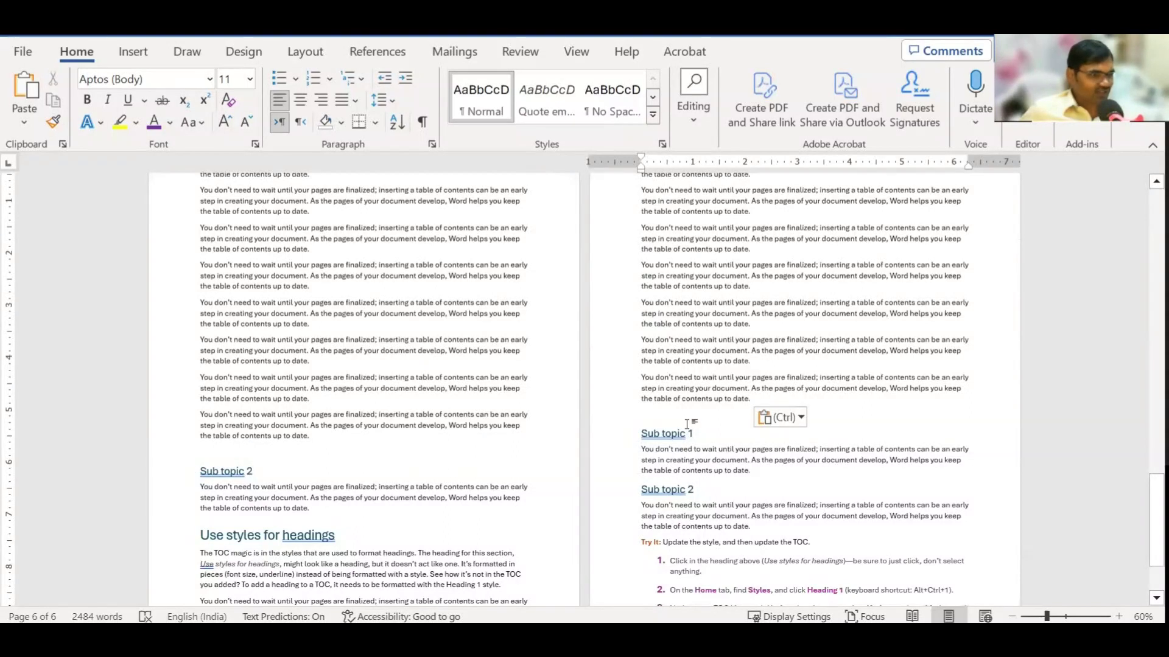
pyautogui.press('Delete')
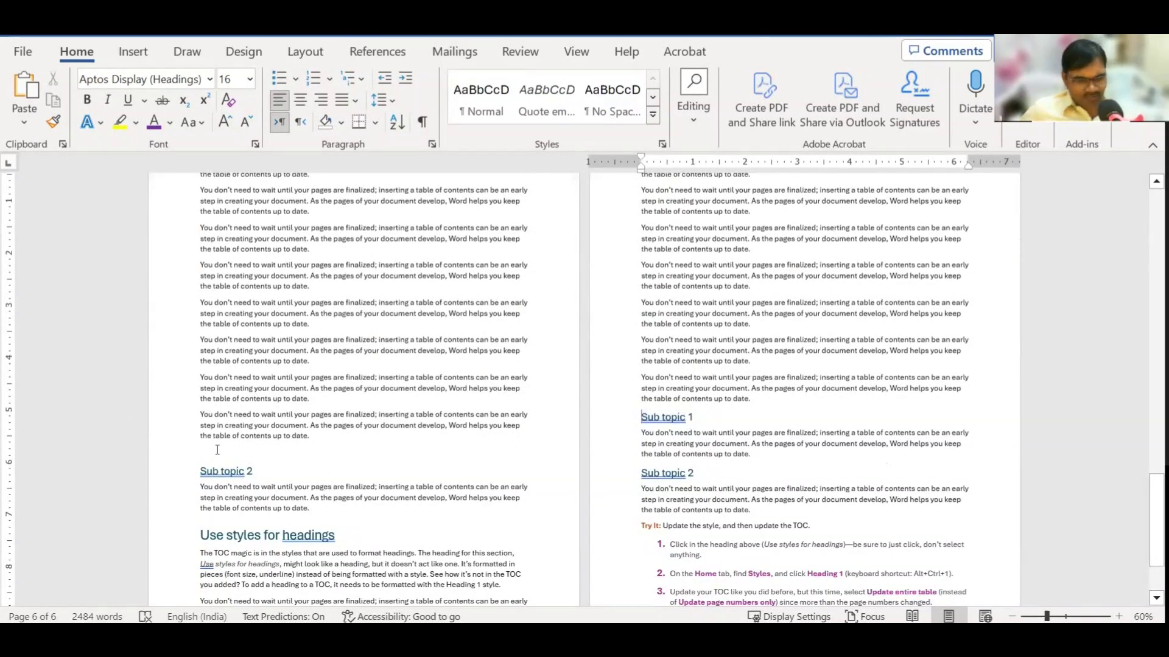
pyautogui.click(212, 457)
pyautogui.press('Delete')
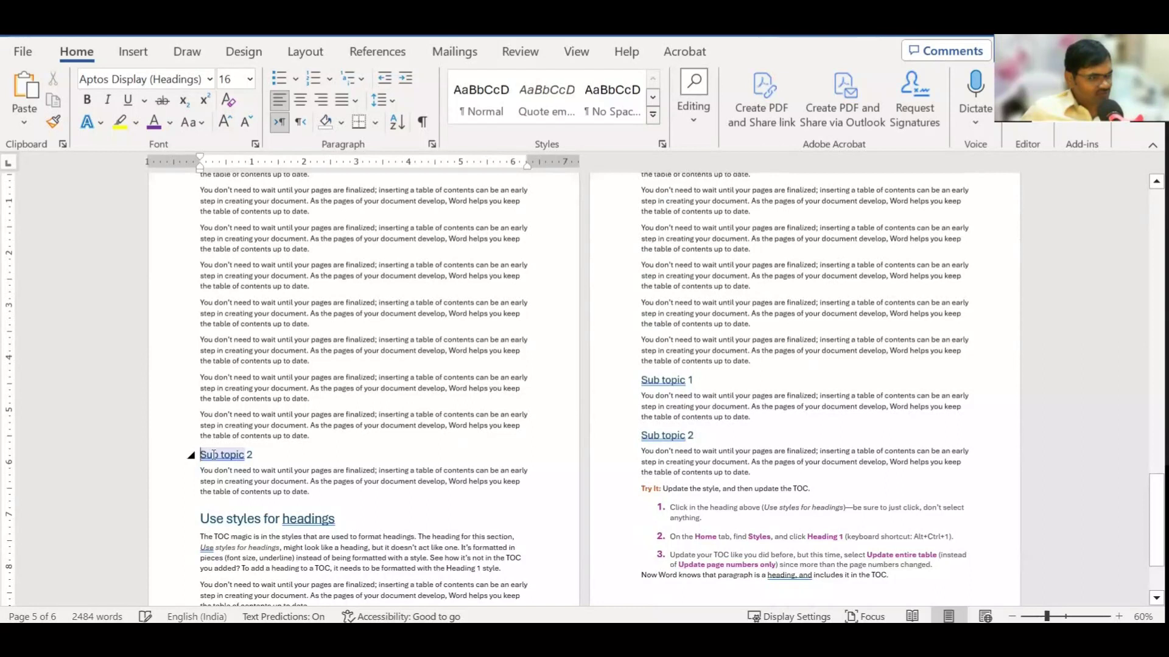
# Scroll through the lengthened six-page document back up to page 1.
pyautogui.scroll(5, 327, 329)
pyautogui.scroll(5, 327, 329)
pyautogui.scroll(5, 328, 329)
pyautogui.scroll(5, 328, 329)
pyautogui.scroll(5, 328, 329)
pyautogui.scroll(5, 327, 329)
pyautogui.scroll(5, 328, 329)
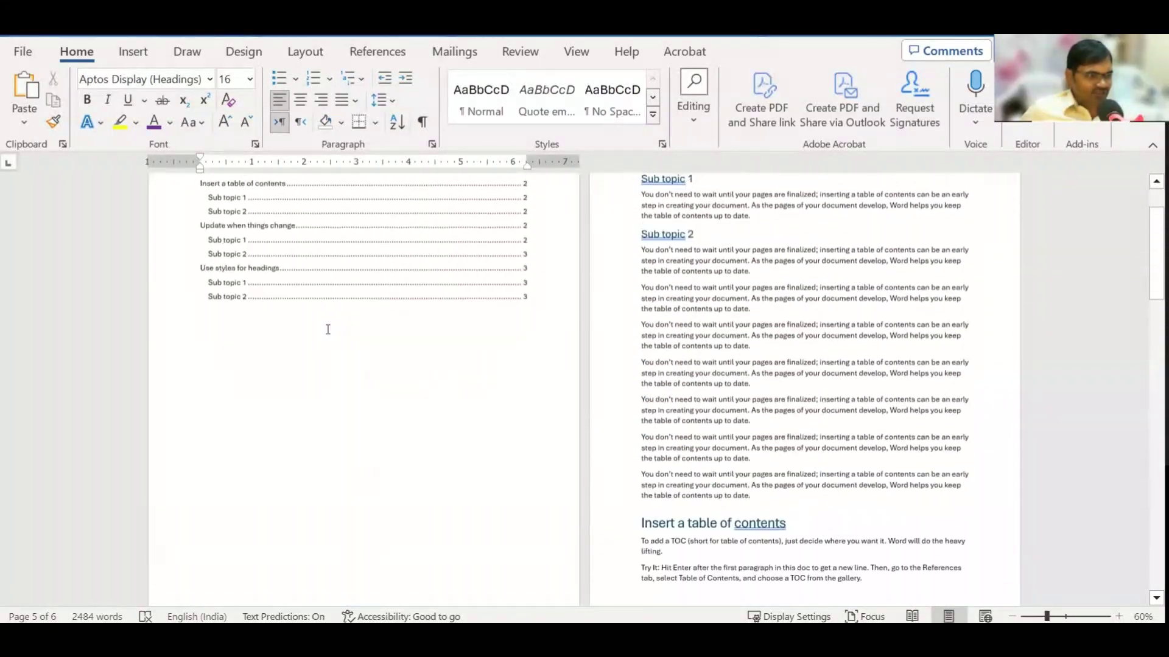
pyautogui.scroll(2, 327, 330)
pyautogui.scroll(-5, 874, 482)
pyautogui.scroll(-5, 874, 482)
pyautogui.scroll(-5, 875, 481)
pyautogui.scroll(-5, 876, 480)
pyautogui.scroll(5, 875, 480)
pyautogui.scroll(5, 876, 480)
pyautogui.scroll(5, 875, 480)
pyautogui.scroll(5, 876, 480)
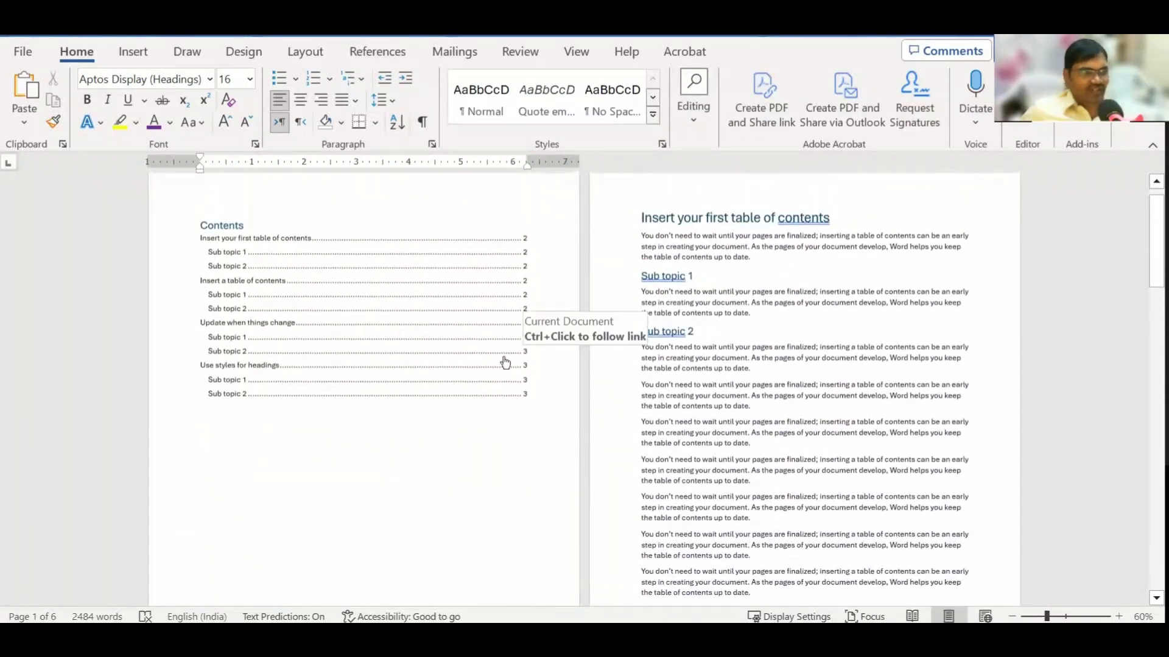
pyautogui.keyDown('ctrl'); pyautogui.scroll(3, 505, 362); pyautogui.keyUp('ctrl')
pyautogui.keyDown('ctrl'); pyautogui.scroll(2, 504, 359); pyautogui.keyUp('ctrl')
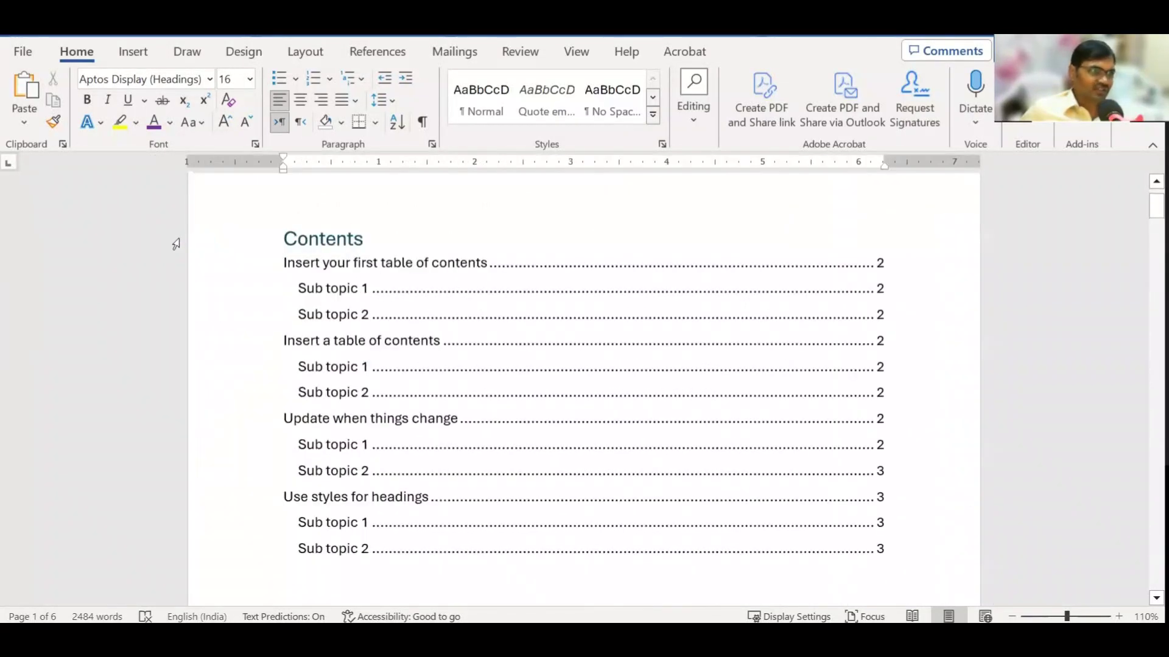
# Update the Contents table so its entries show the new page numbers 2 to 6.
pyautogui.doubleClick(323, 239)
pyautogui.click(353, 239)
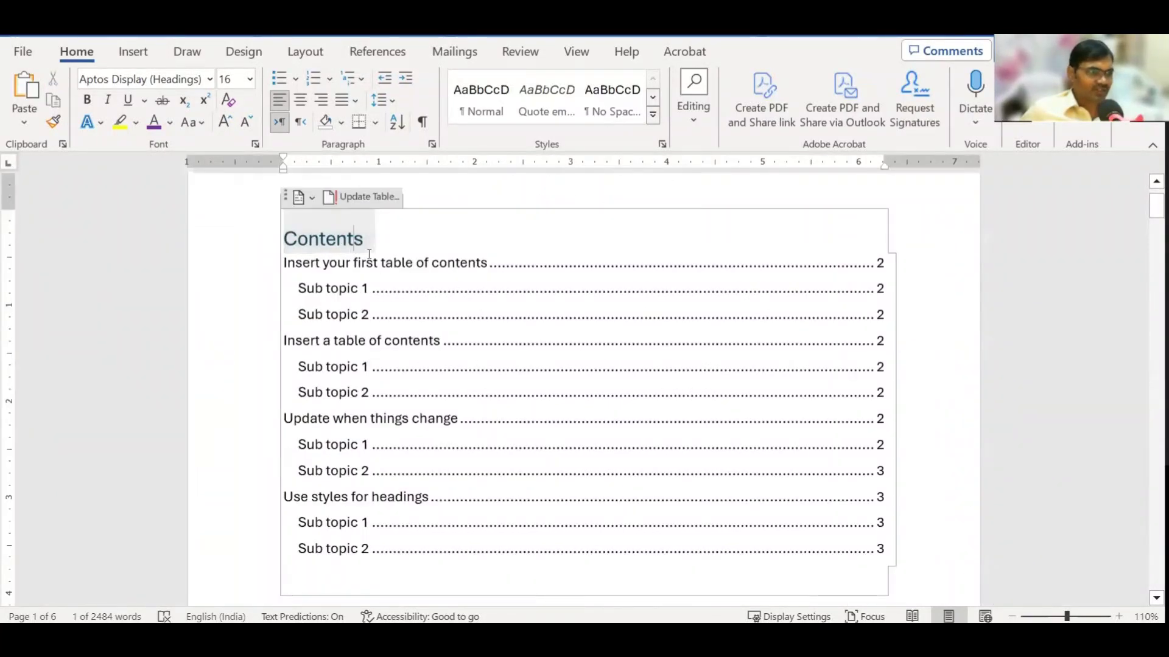
pyautogui.click(380, 199)
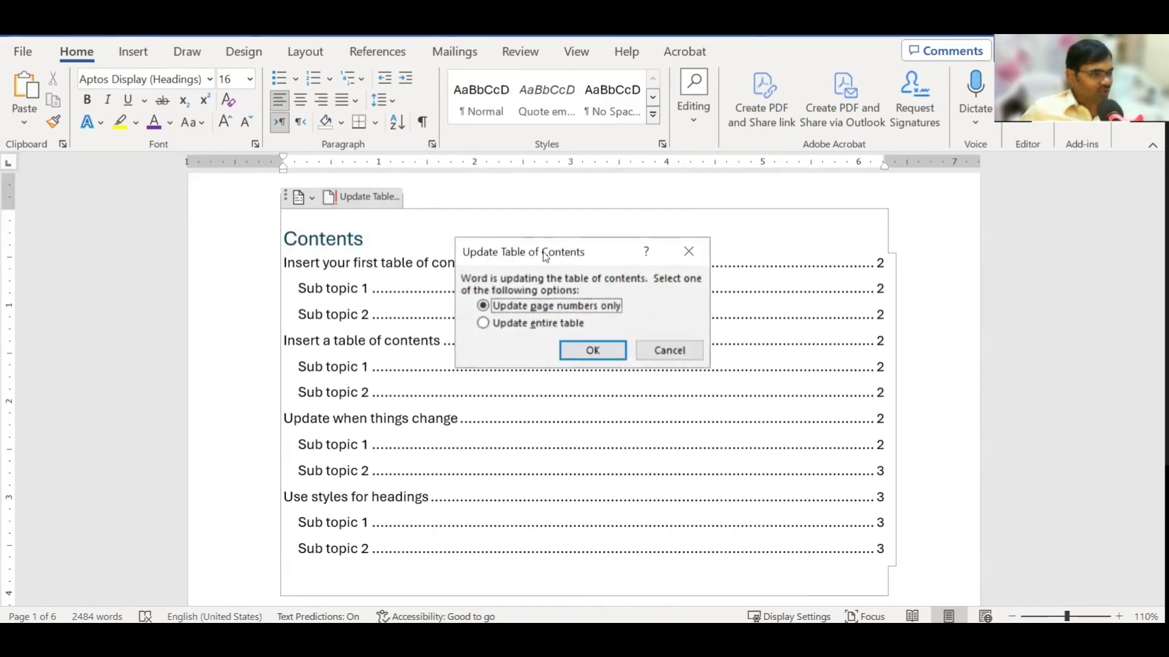
pyautogui.moveTo(545, 256); pyautogui.dragTo(547, 248)
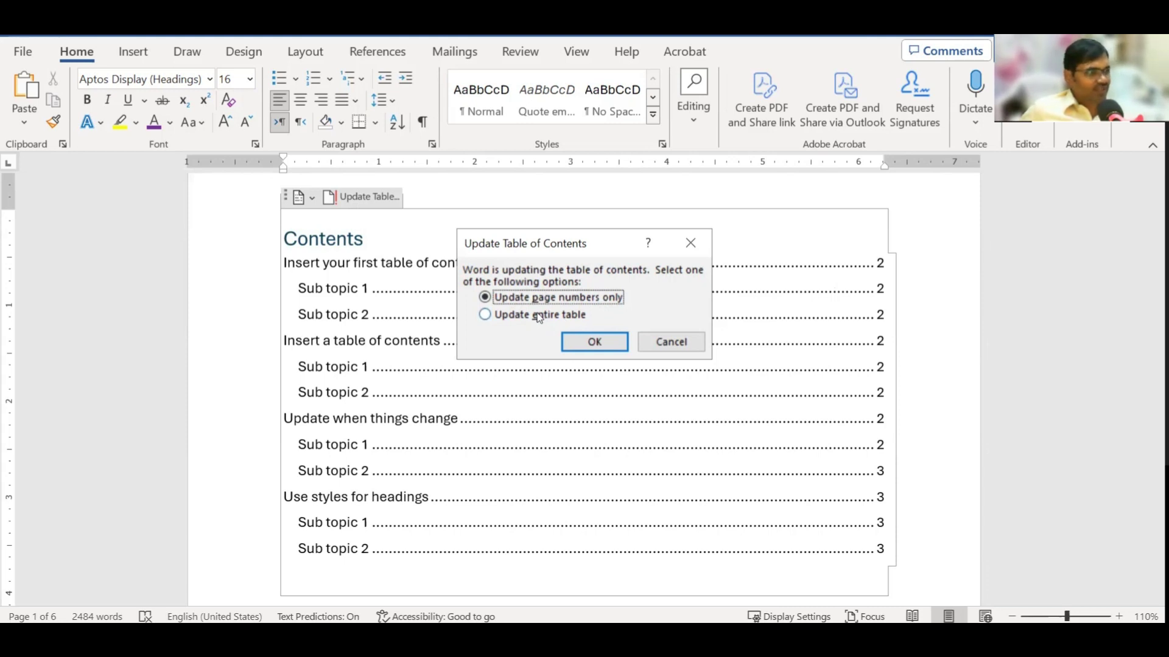
pyautogui.click(582, 344)
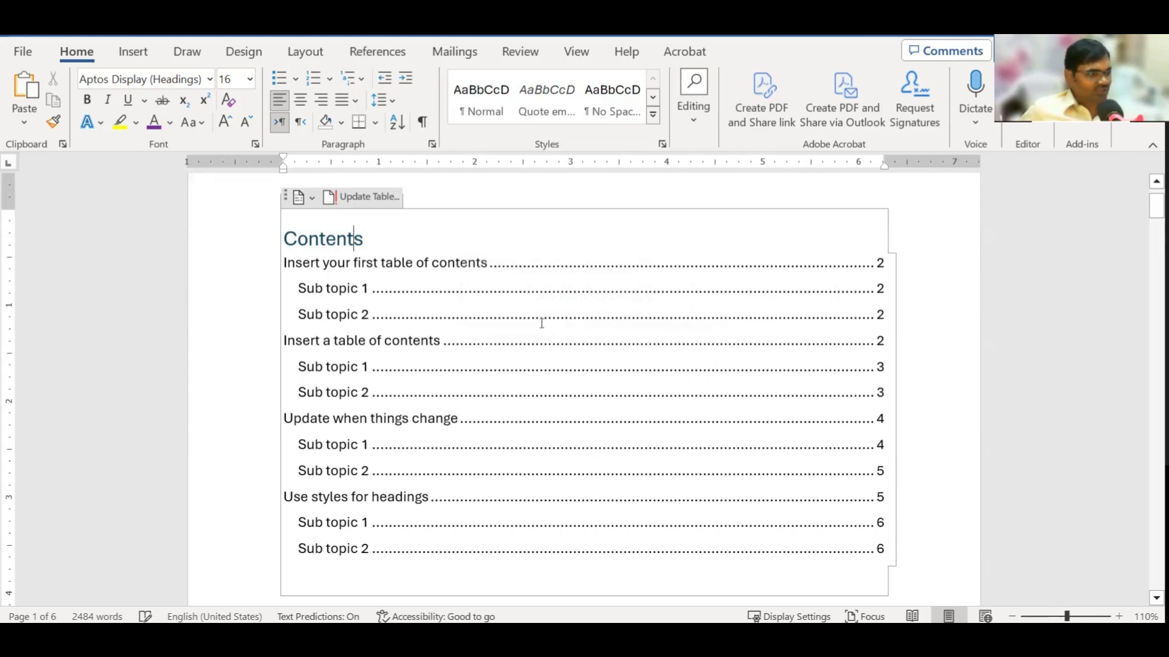
# Scroll through the document to check the updated page numbers against the headings.
pyautogui.scroll(-1, 519, 331)
pyautogui.scroll(-5, 584, 349)
pyautogui.scroll(-5, 585, 352)
pyautogui.scroll(2, 585, 348)
pyautogui.scroll(4, 700, 323)
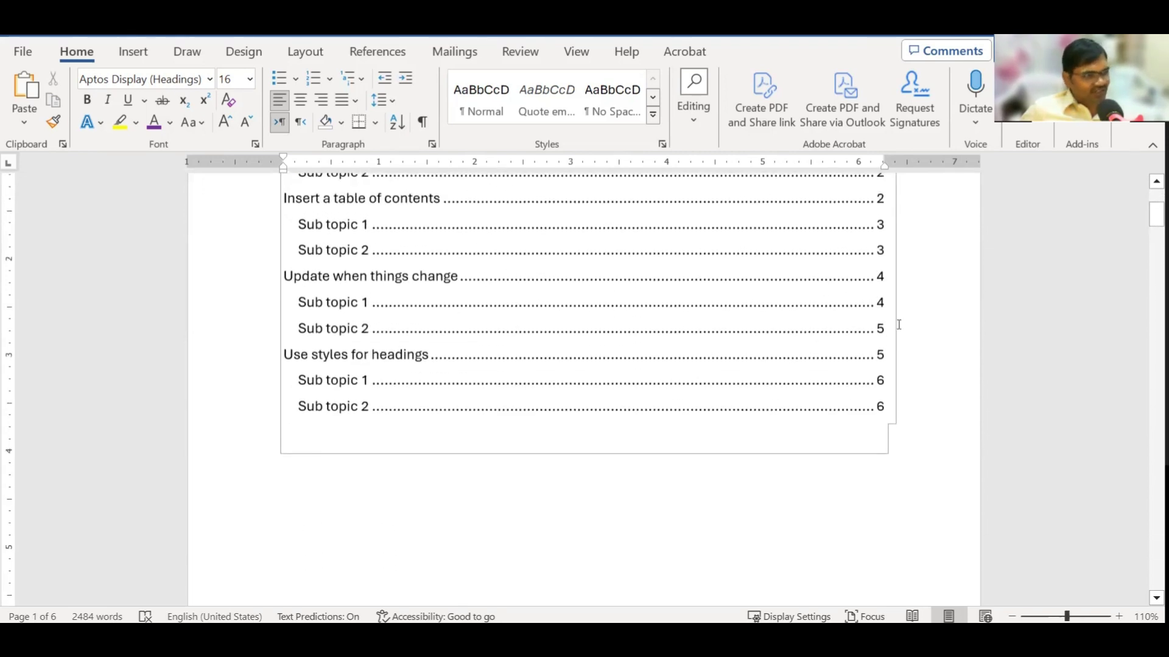
pyautogui.scroll(3, 803, 332)
pyautogui.scroll(1, 803, 332)
pyautogui.scroll(-1, 803, 332)
pyautogui.scroll(-1, 803, 332)
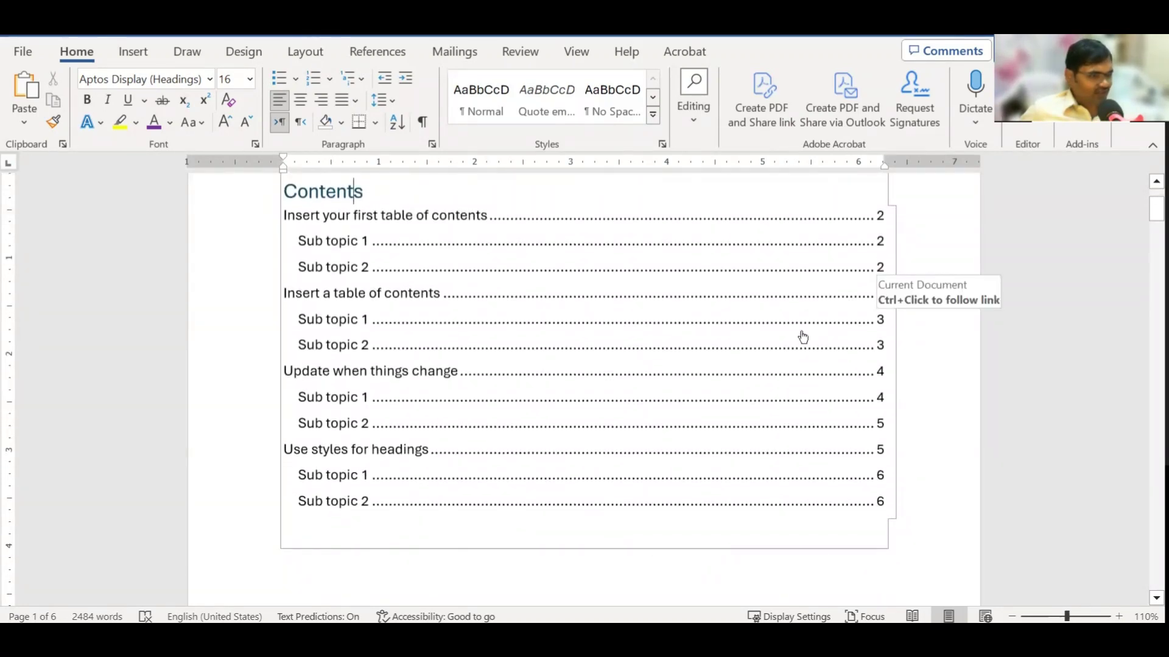
pyautogui.scroll(2, 524, 300)
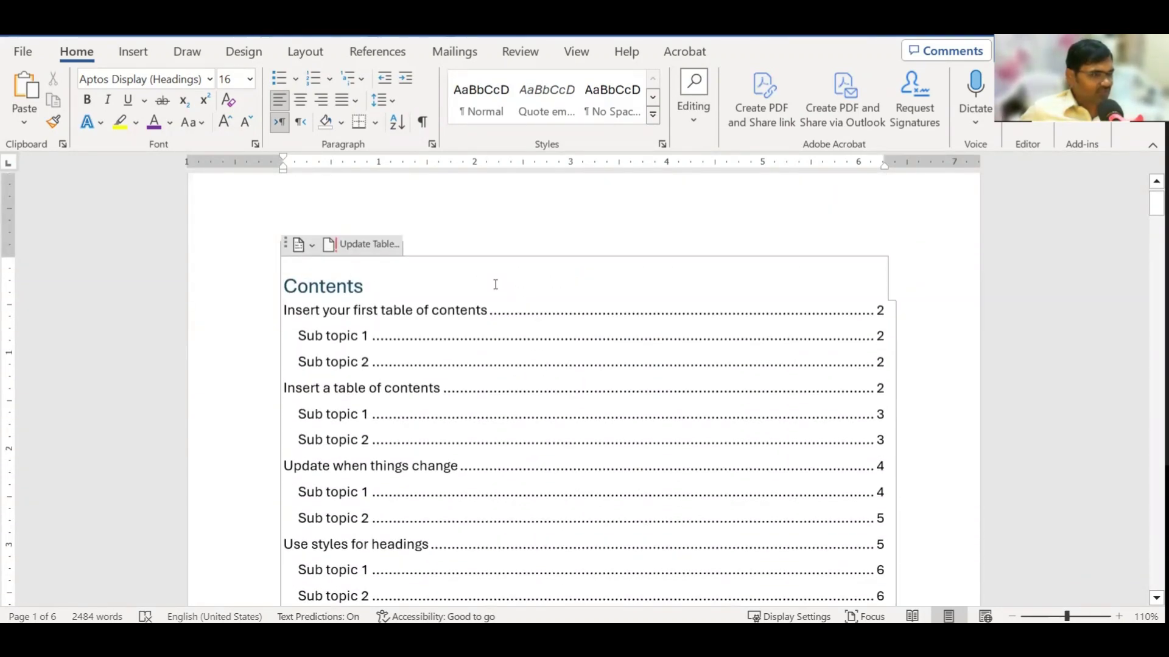
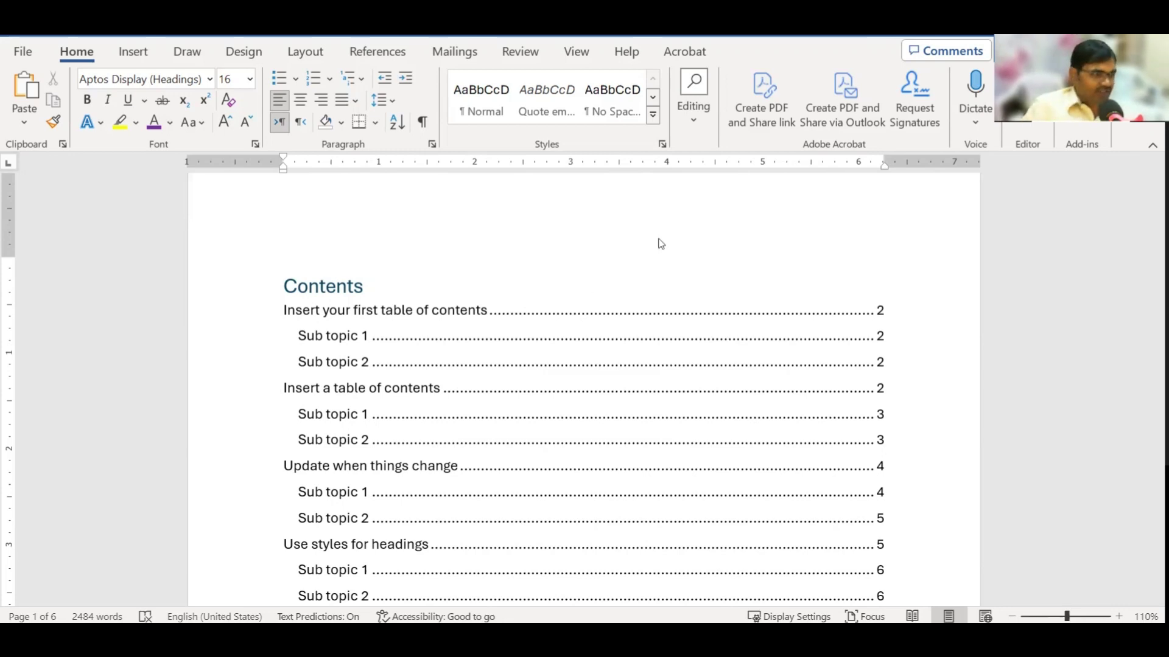
# Look through the paragraph styles list, then scroll down to the Sub topic 2 section.
pyautogui.click(653, 119)
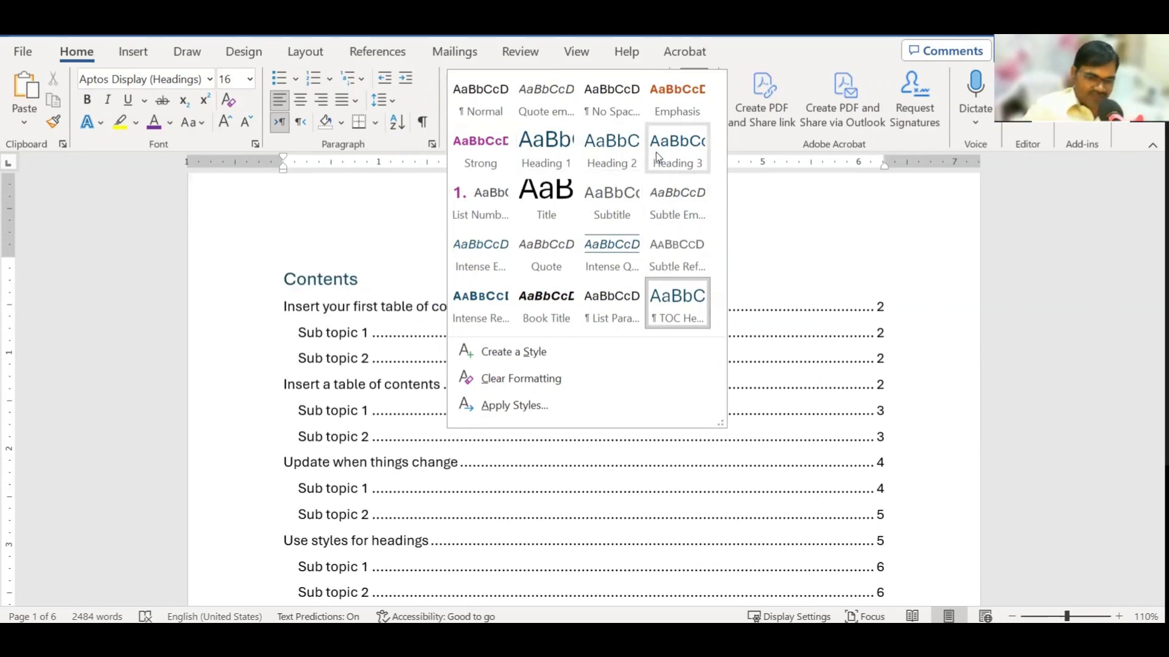
pyautogui.click(378, 313)
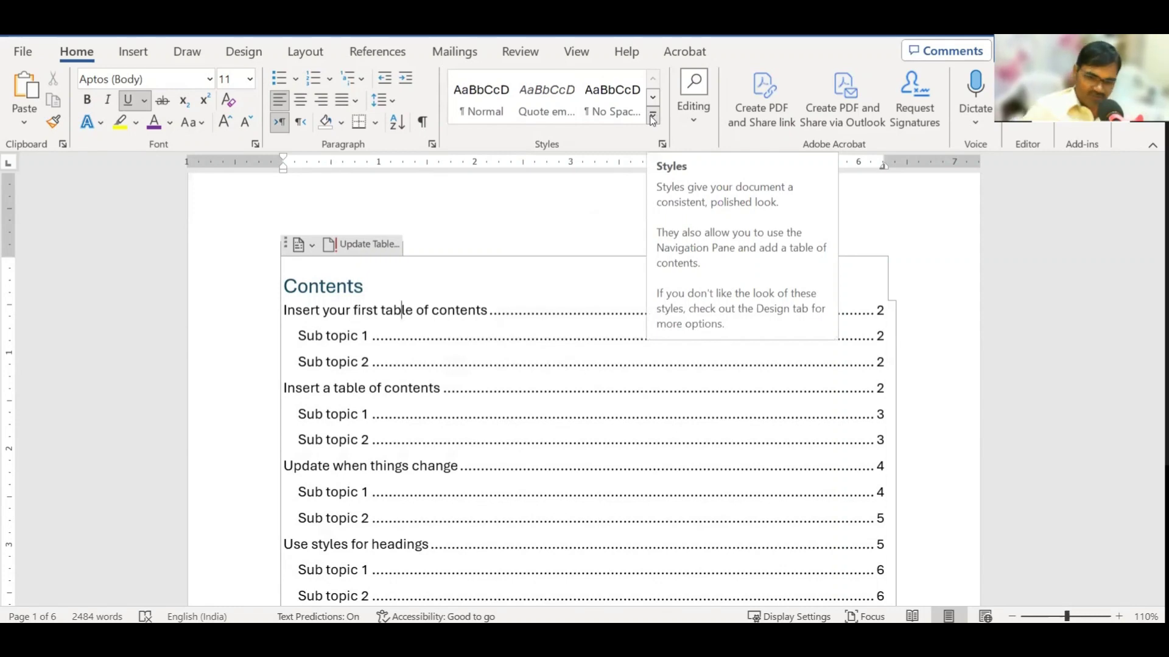
pyautogui.click(652, 118)
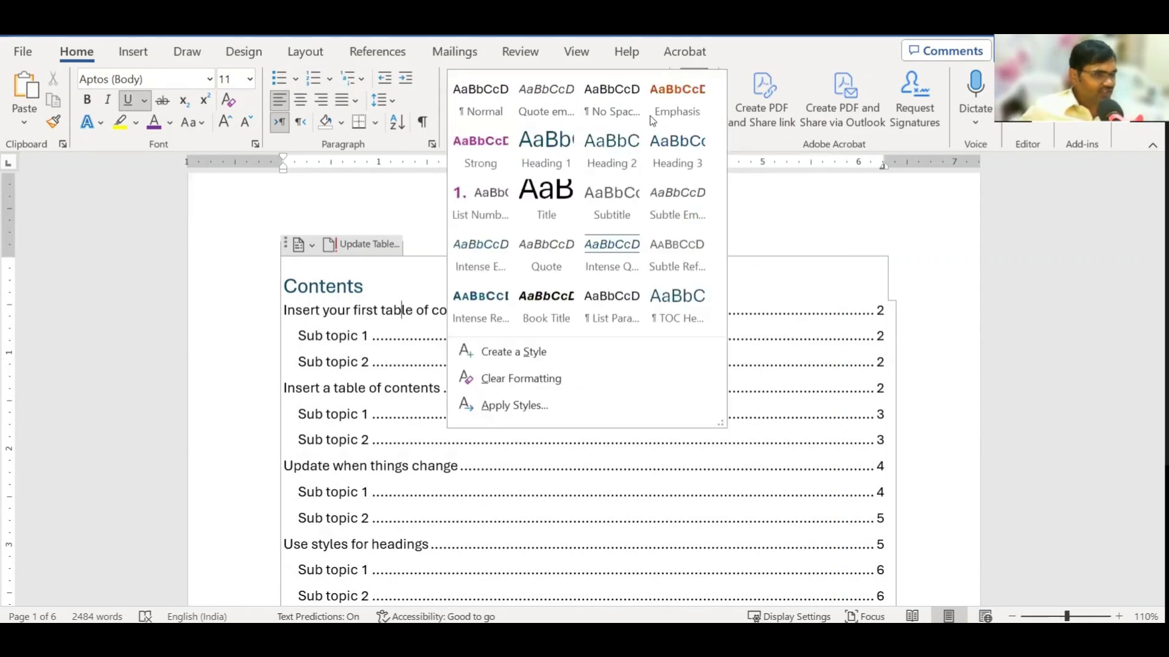
pyautogui.click(860, 401)
pyautogui.scroll(-5, 936, 418)
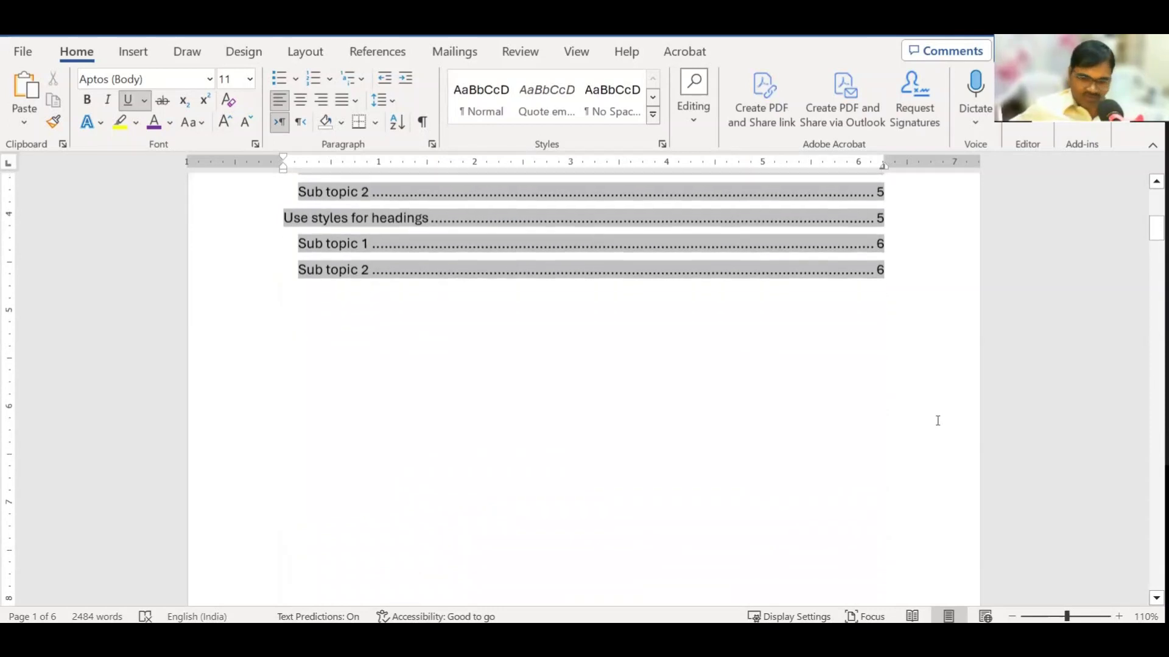
pyautogui.scroll(-4, 937, 420)
pyautogui.scroll(-5, 935, 417)
pyautogui.scroll(-4, 828, 409)
# Add a 'Sub topic' line after a Sub topic 2 paragraph and apply the Subtitle style.
pyautogui.click(495, 383)
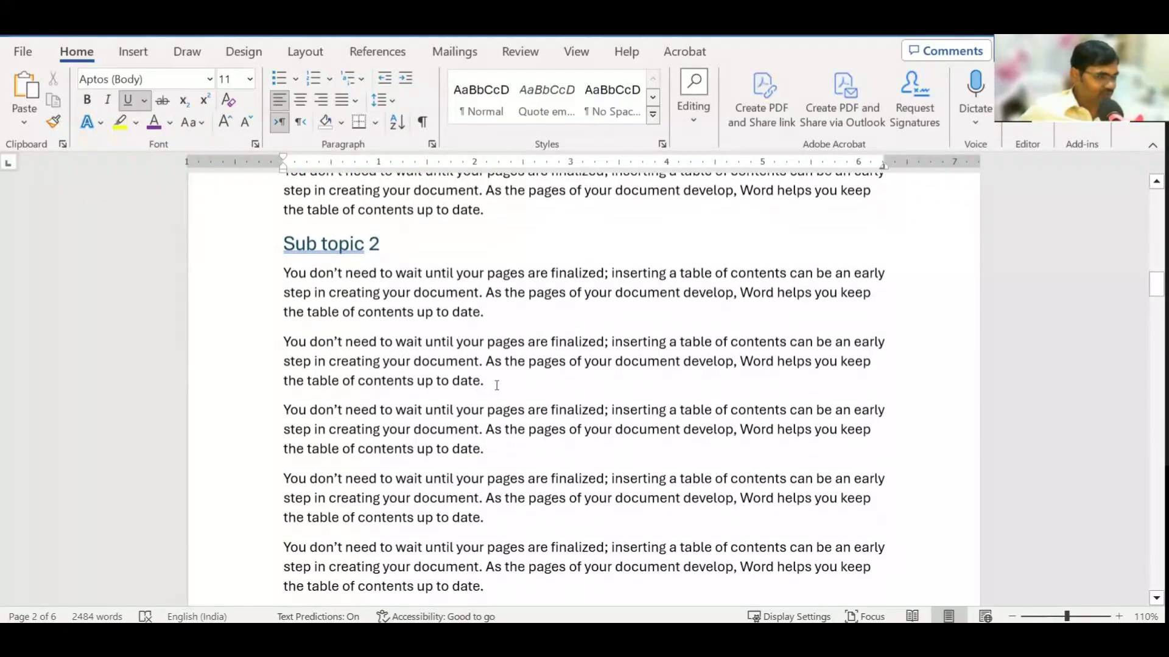
pyautogui.press('Return')
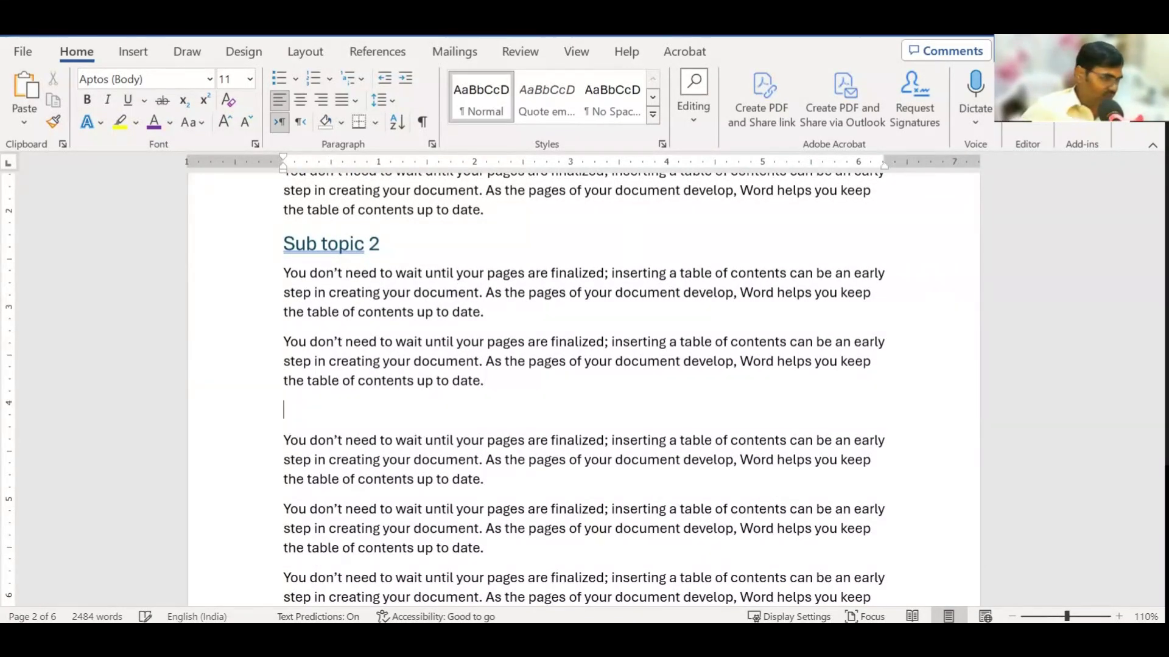
pyautogui.write('Sub topic')
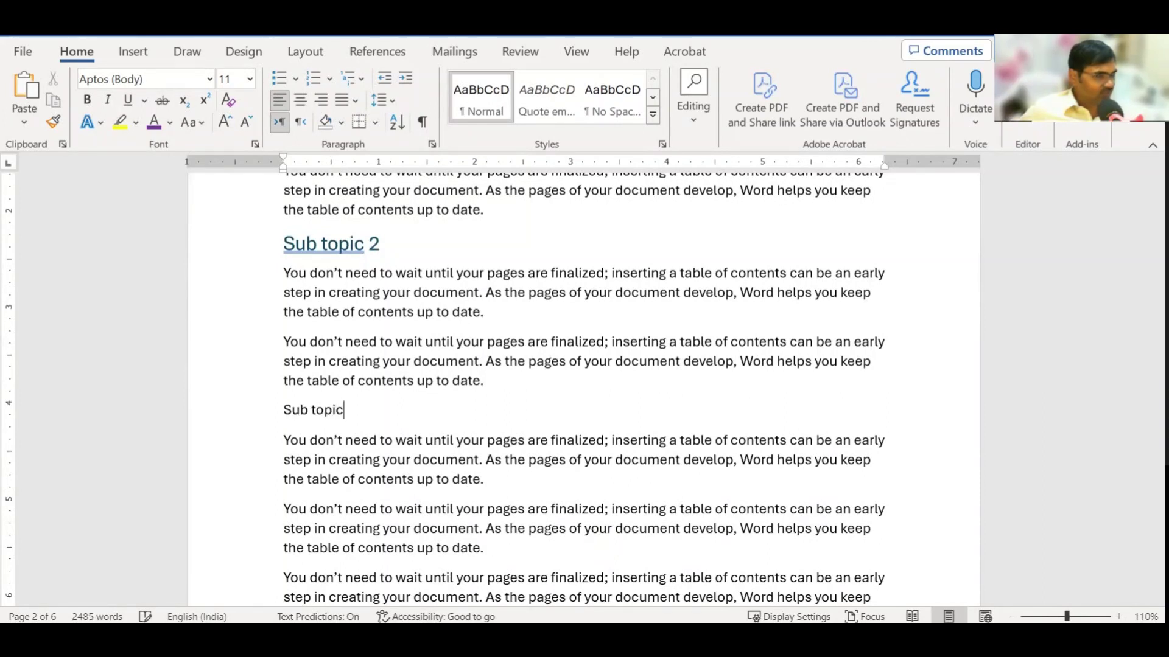
pyautogui.hotkey('shift', 'Home')
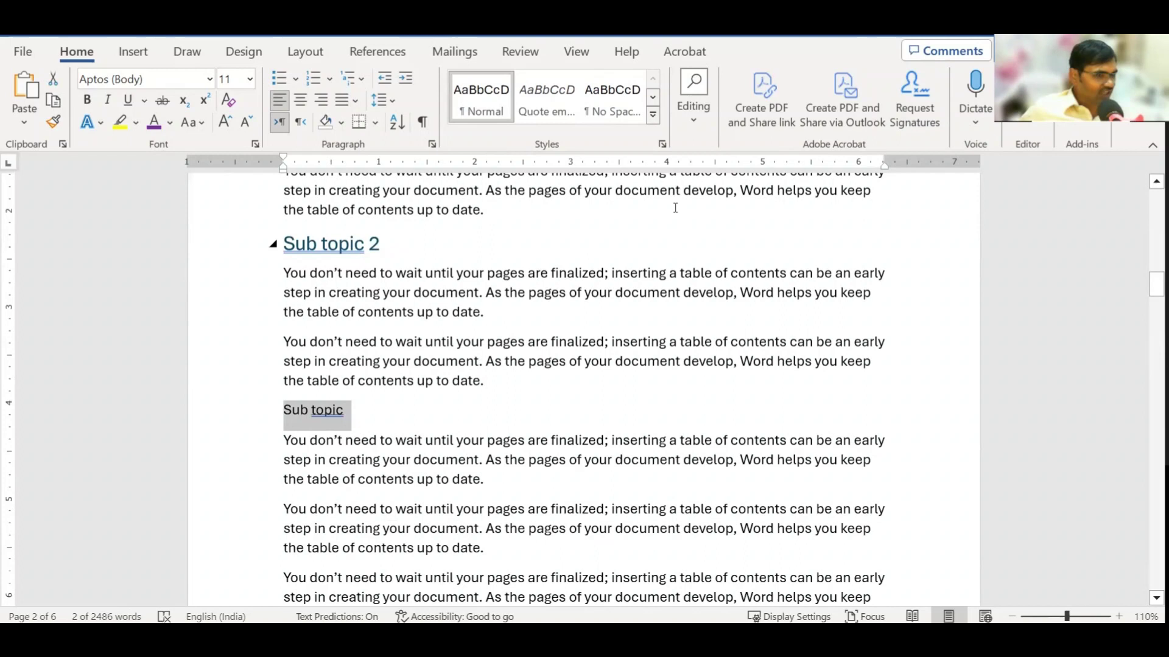
pyautogui.click(653, 115)
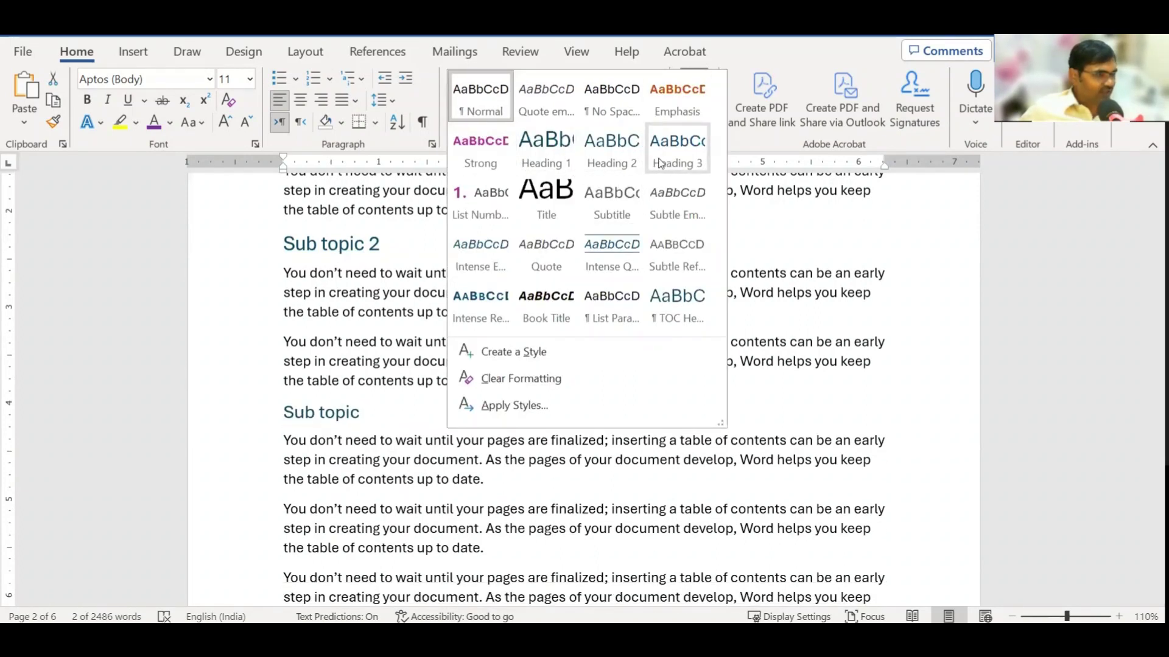
pyautogui.click(611, 204)
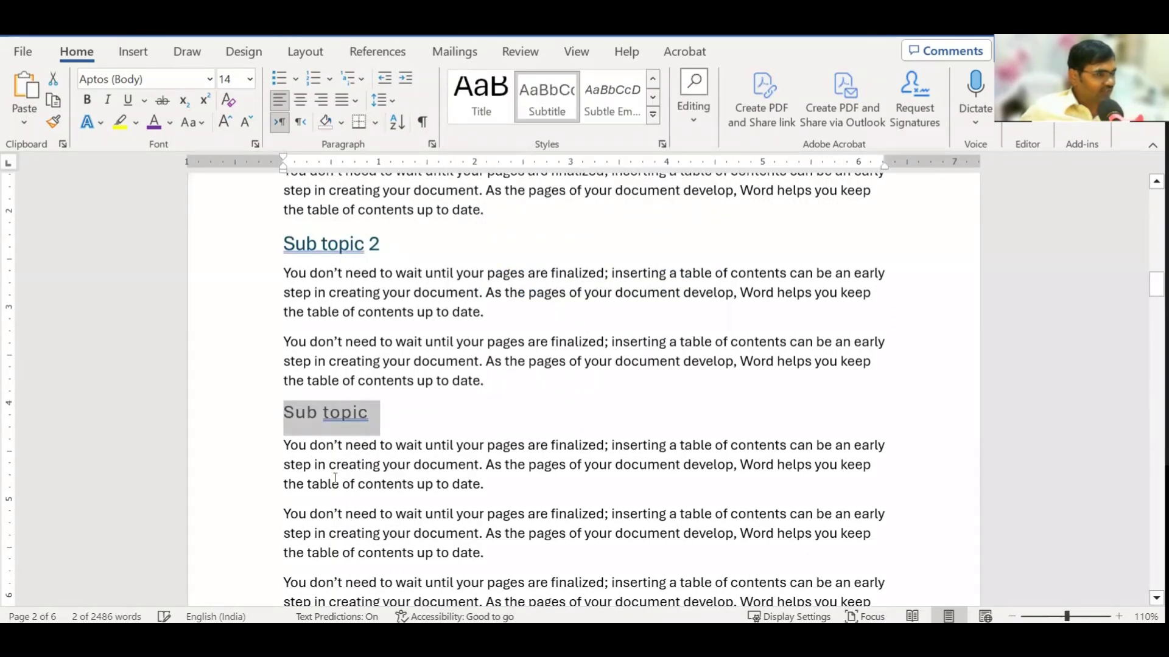
pyautogui.doubleClick(318, 425)
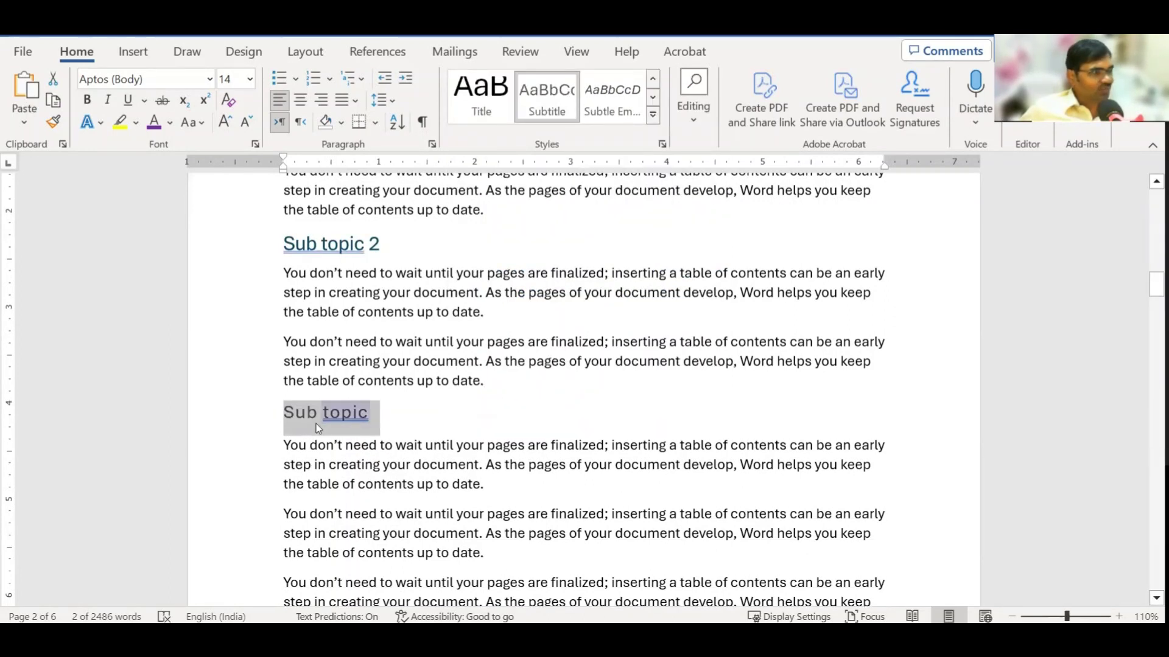
pyautogui.click(430, 423)
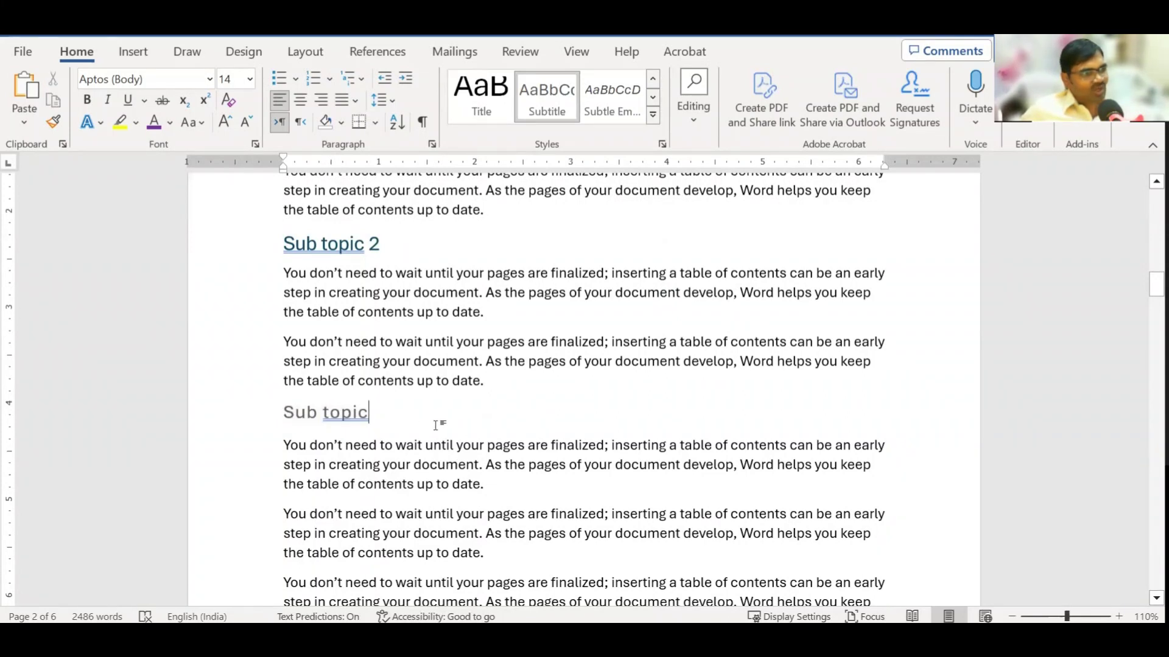
pyautogui.scroll(3, 534, 393)
pyautogui.scroll(5, 535, 395)
pyautogui.scroll(5, 535, 395)
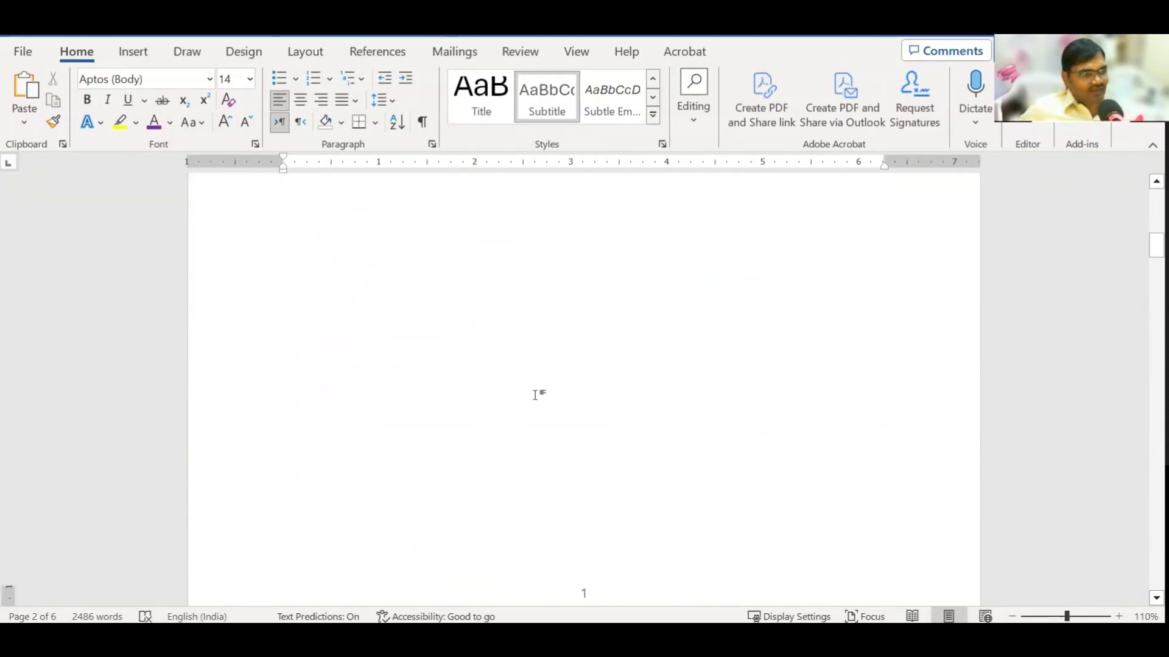
pyautogui.scroll(5, 535, 395)
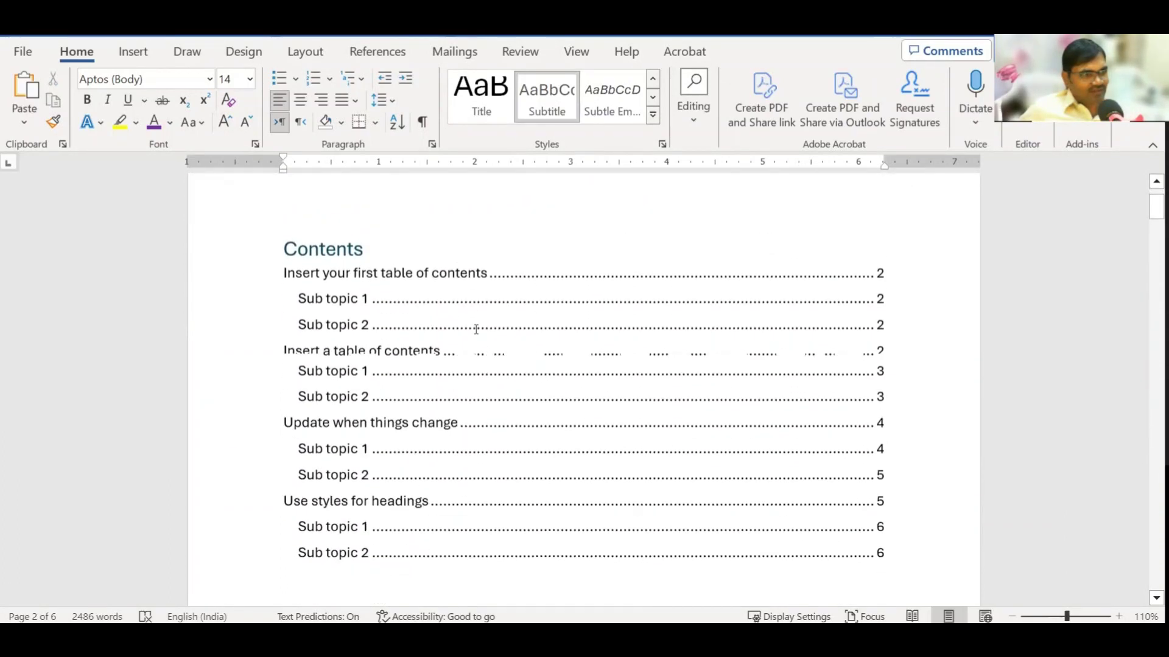
# Update the entire table of contents on page 1 and confirm with OK.
pyautogui.click(479, 318)
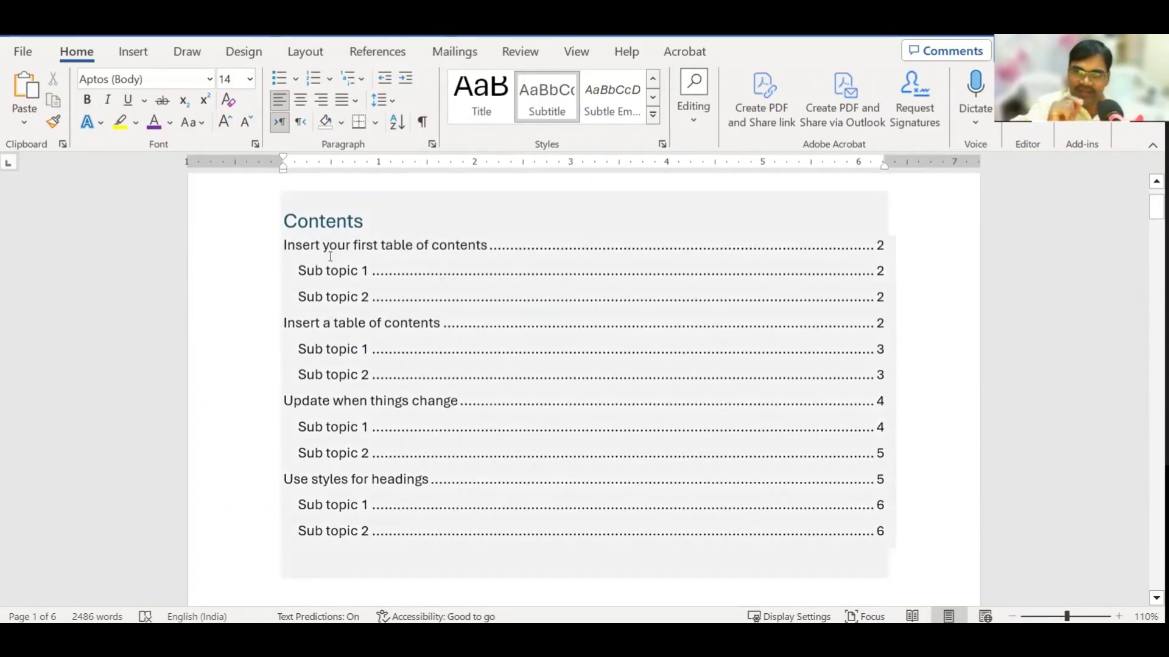
pyautogui.press('Up')
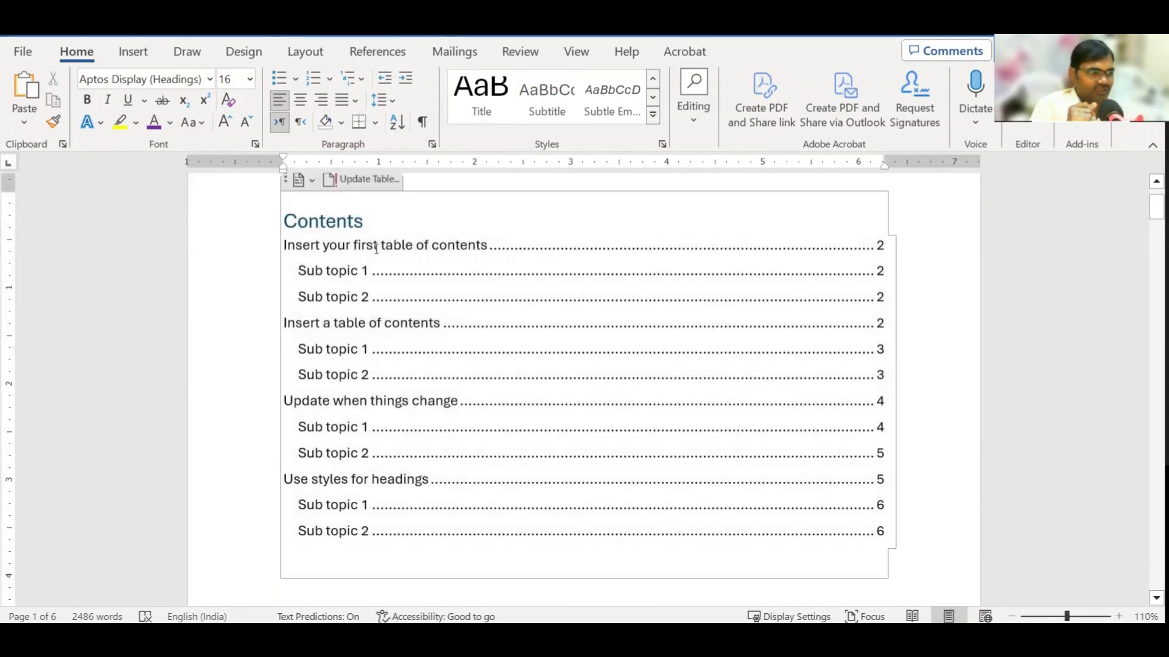
pyautogui.click(364, 179)
pyautogui.click(516, 319)
pyautogui.click(594, 343)
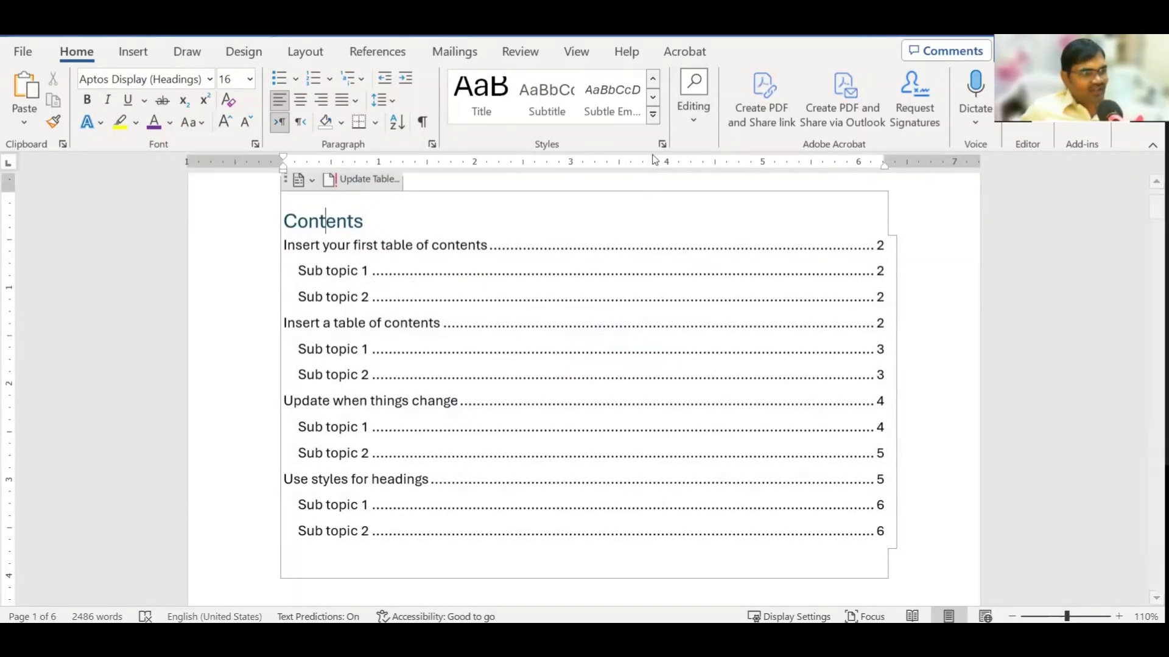
pyautogui.click(653, 114)
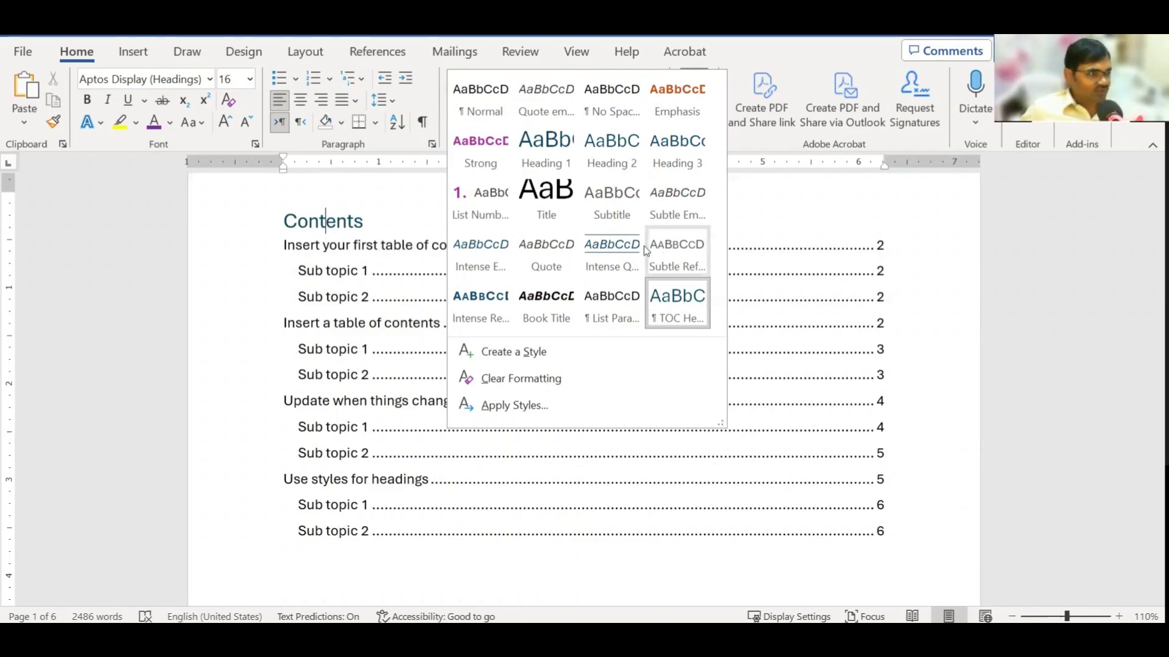
pyautogui.scroll(-2, 955, 361)
pyautogui.scroll(-5, 954, 361)
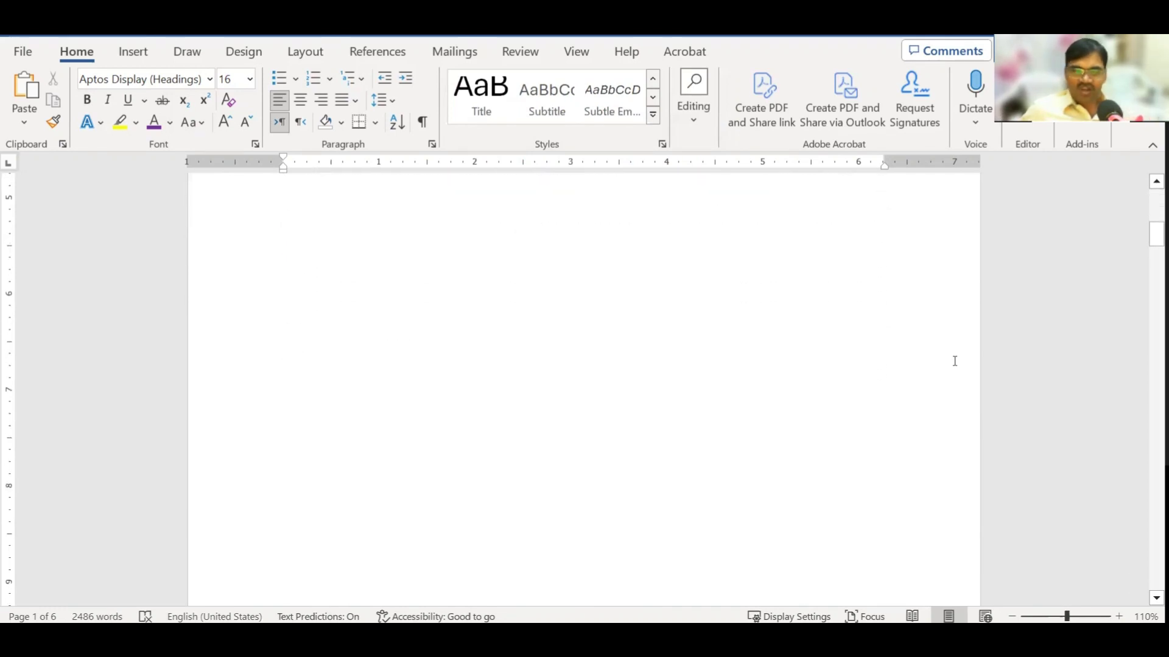
pyautogui.scroll(-5, 955, 361)
pyautogui.scroll(-5, 955, 361)
pyautogui.scroll(-3, 954, 361)
pyautogui.click(489, 466)
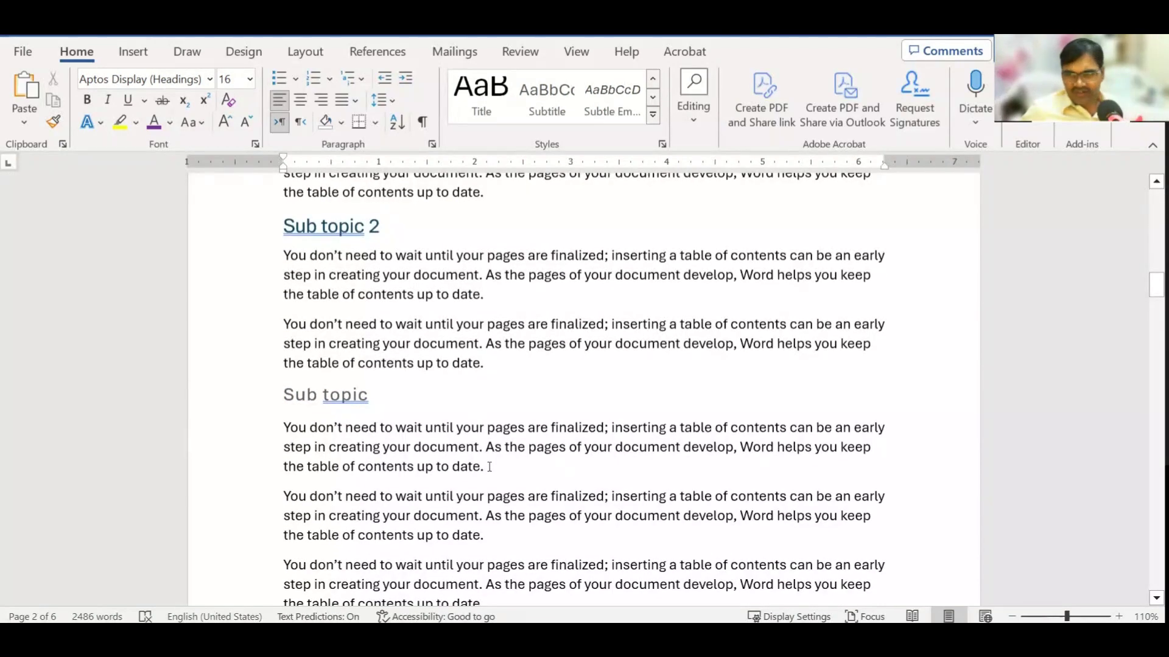
pyautogui.moveTo(500, 539); pyautogui.dragTo(284, 496)
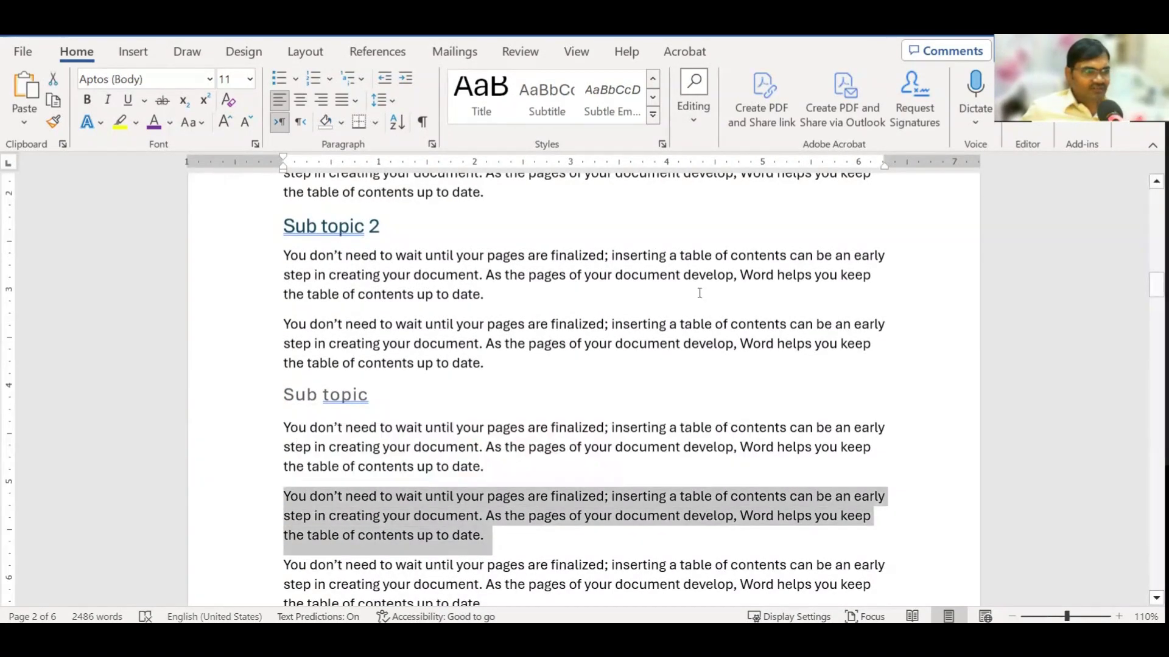
pyautogui.click(653, 115)
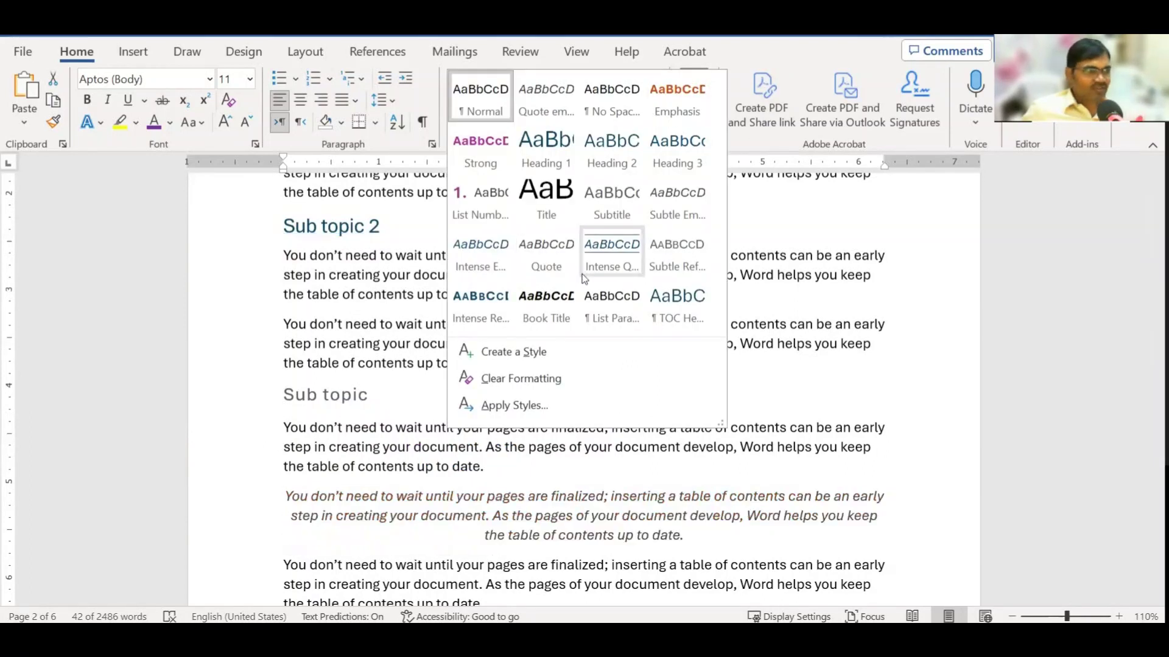
pyautogui.click(559, 266)
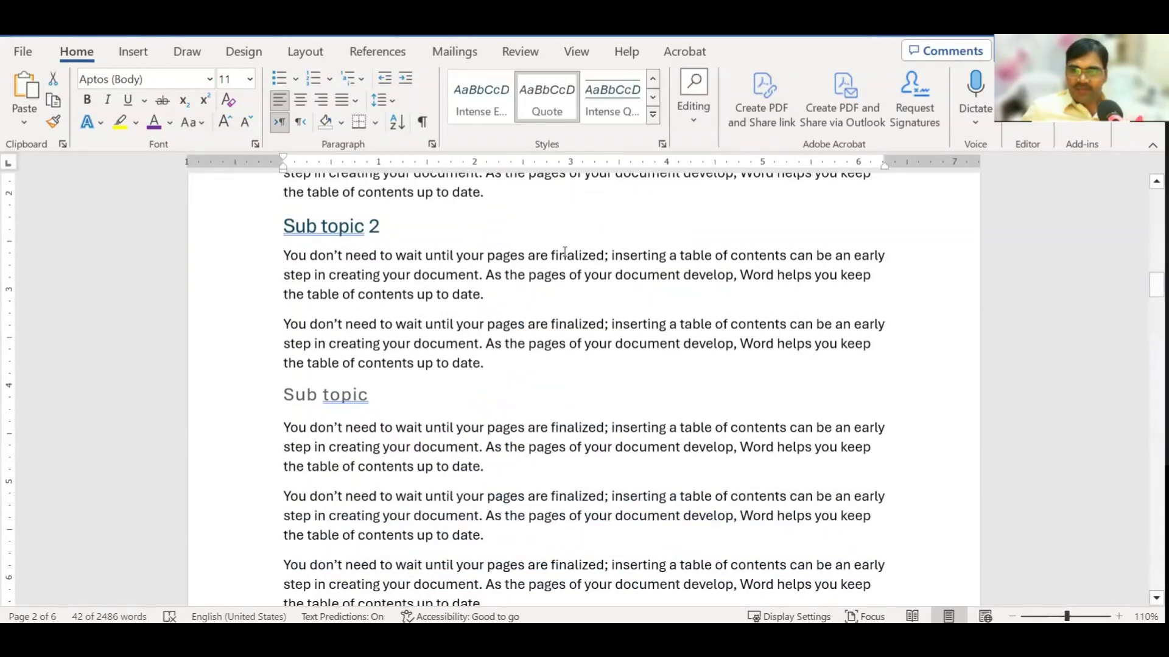
pyautogui.click(478, 468)
pyautogui.scroll(-2, 636, 406)
pyautogui.scroll(-1, 636, 406)
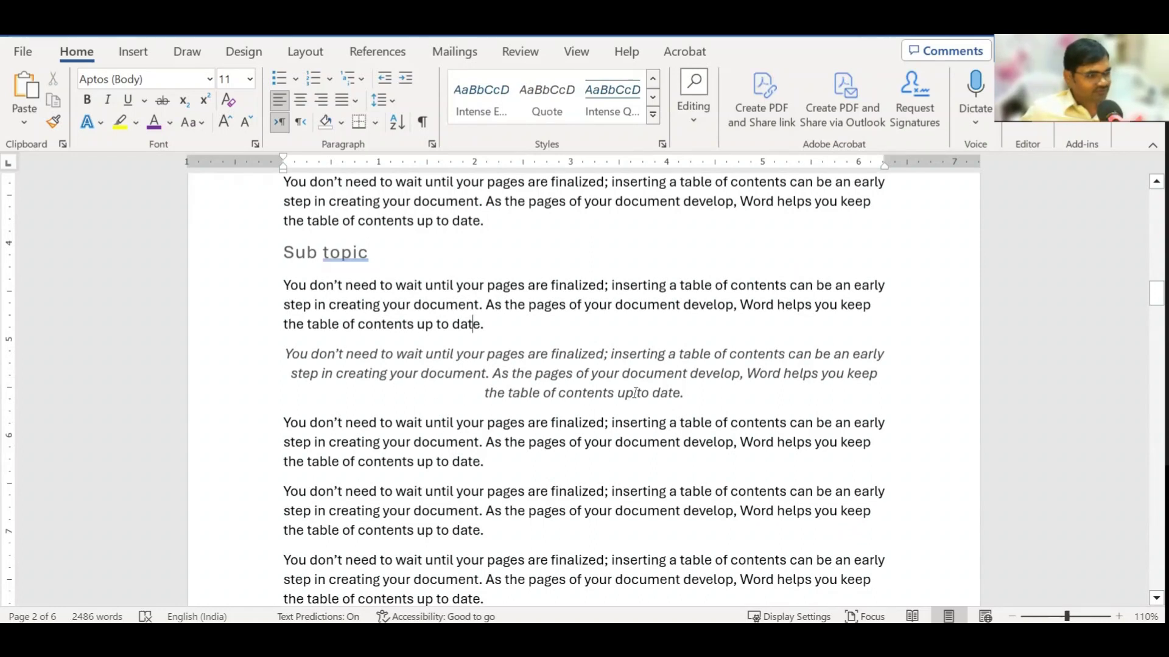
pyautogui.click(432, 286)
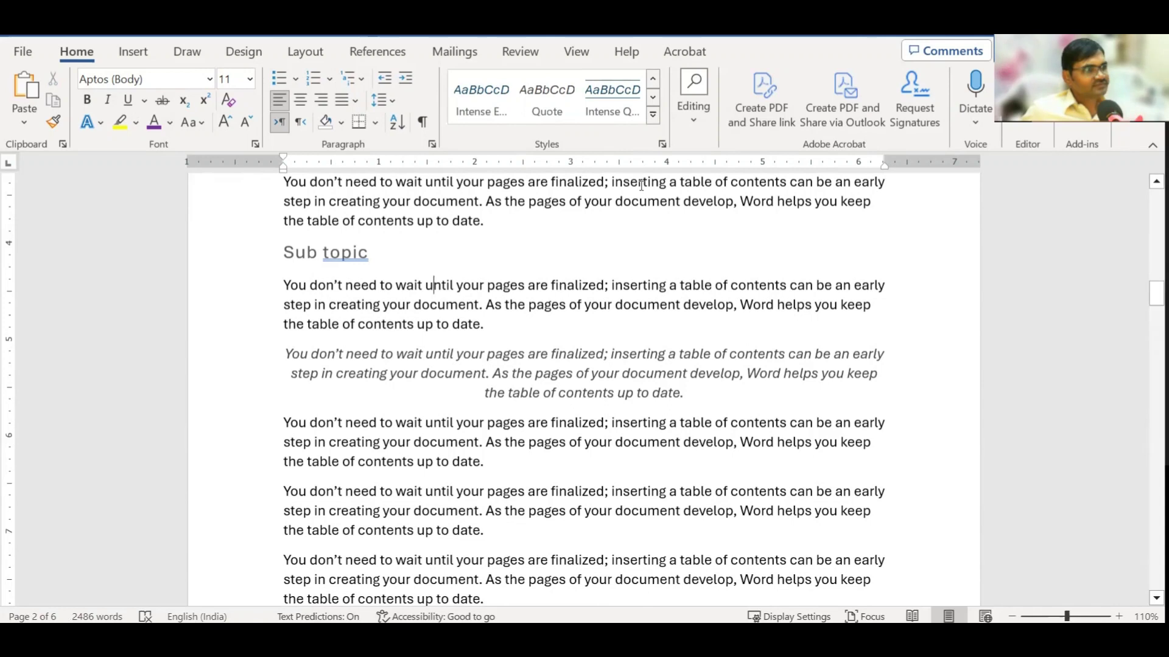
pyautogui.scroll(-2, 751, 274)
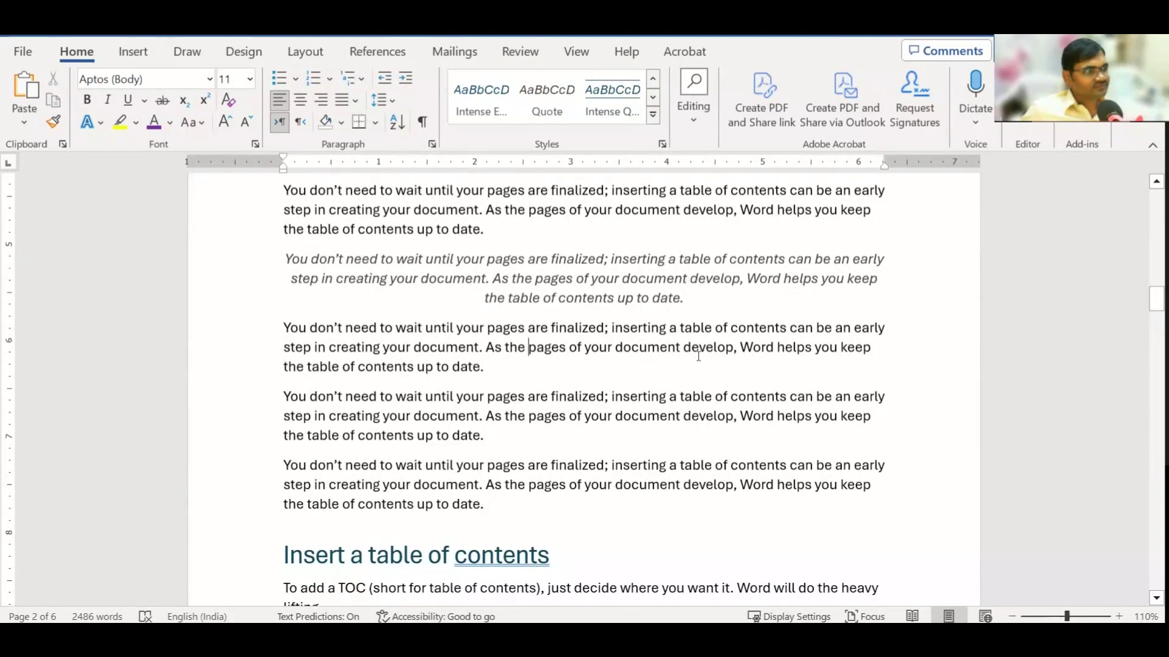
pyautogui.scroll(2, 616, 371)
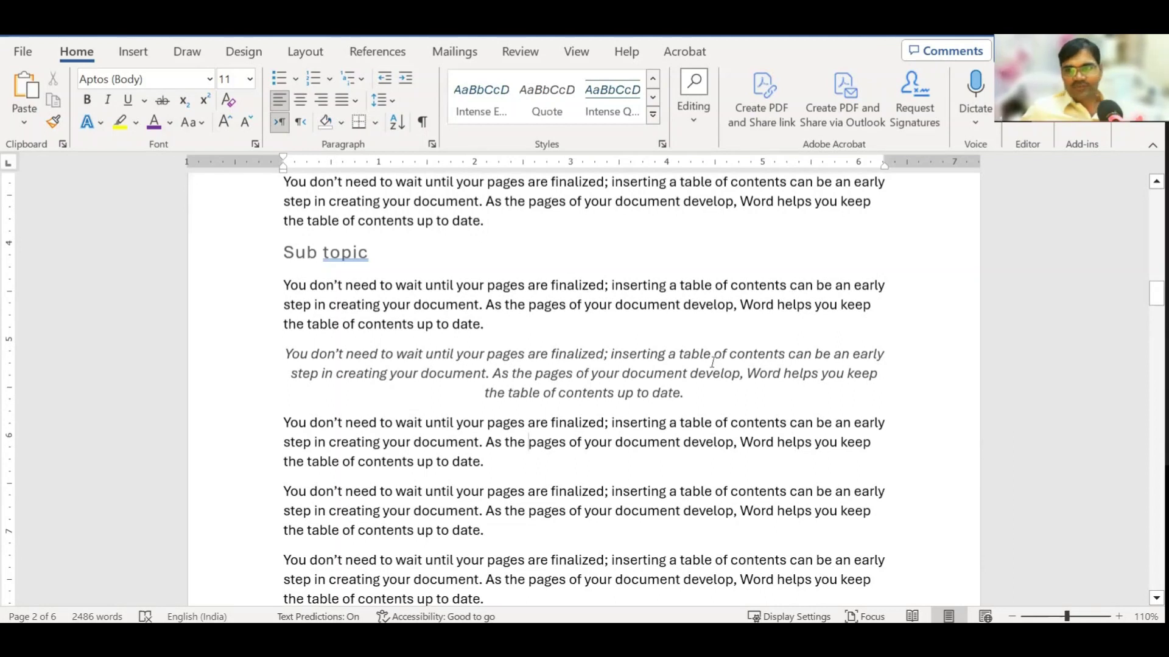
pyautogui.scroll(2, 700, 353)
pyautogui.scroll(6, 640, 348)
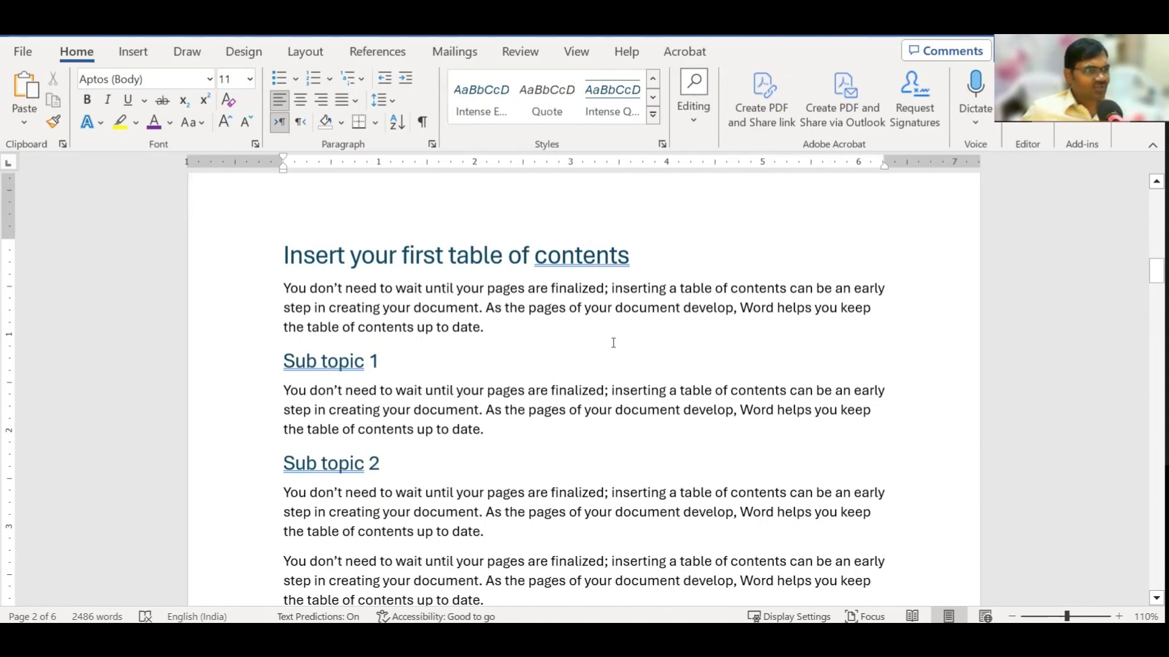
pyautogui.click(461, 390)
pyautogui.scroll(3, 585, 404)
pyautogui.scroll(5, 585, 405)
pyautogui.scroll(4, 586, 404)
pyautogui.scroll(3, 588, 403)
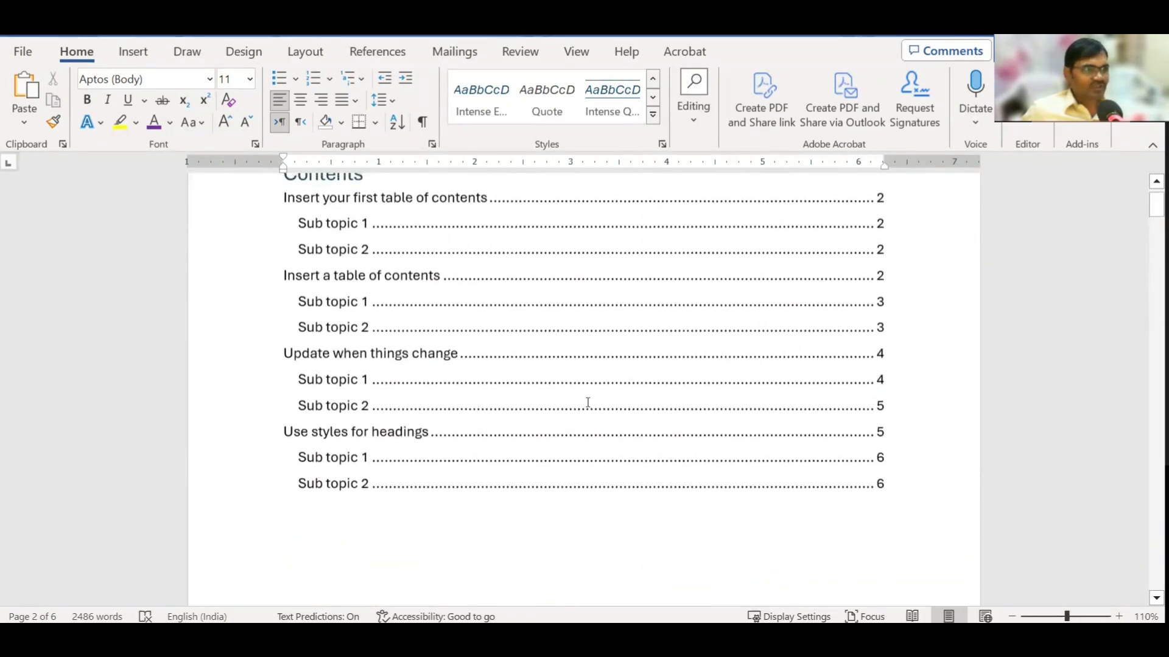
pyautogui.scroll(3, 587, 402)
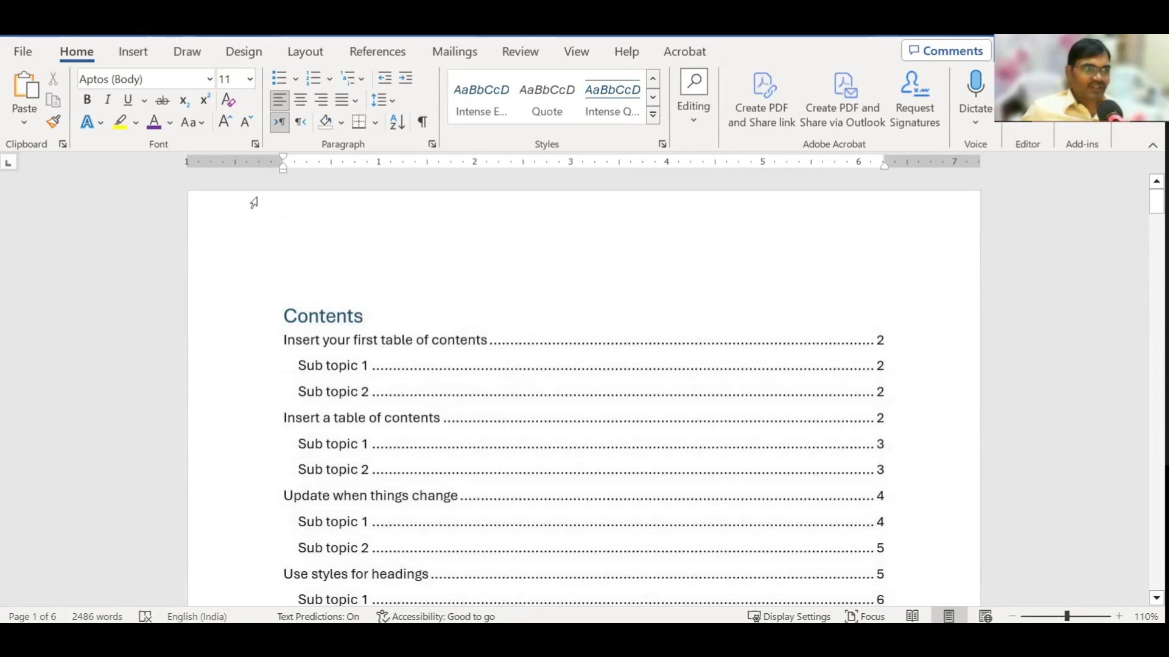
# Create a new document from the Modern chronological resume template.
pyautogui.click(23, 53)
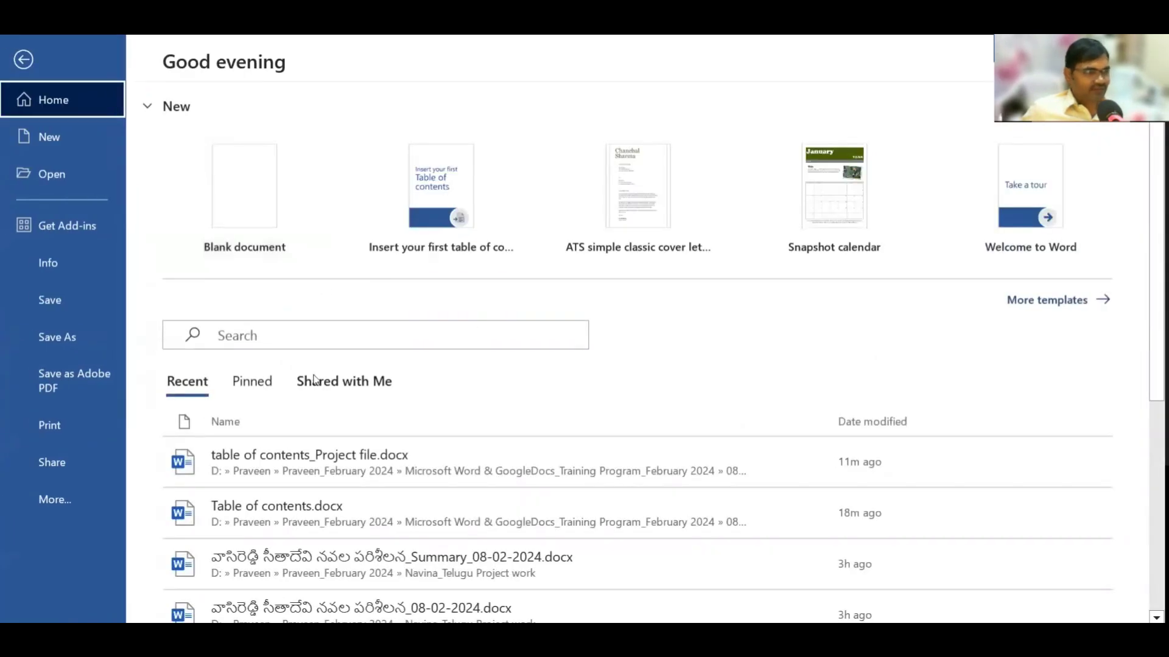
pyautogui.click(1047, 299)
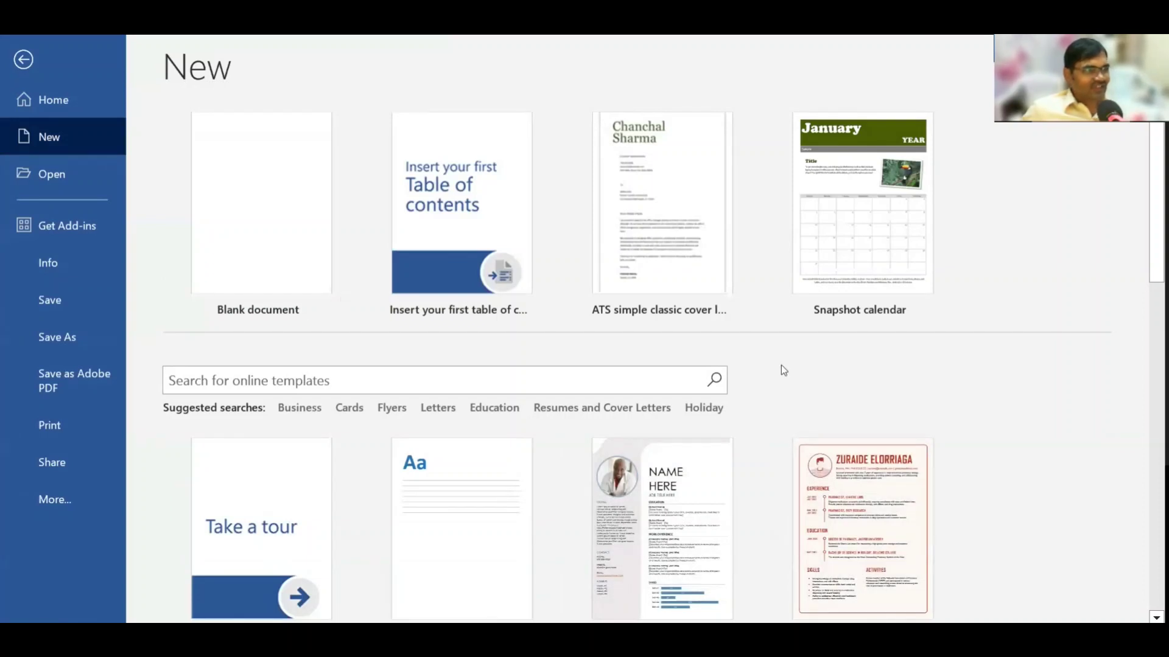
pyautogui.scroll(-2, 782, 368)
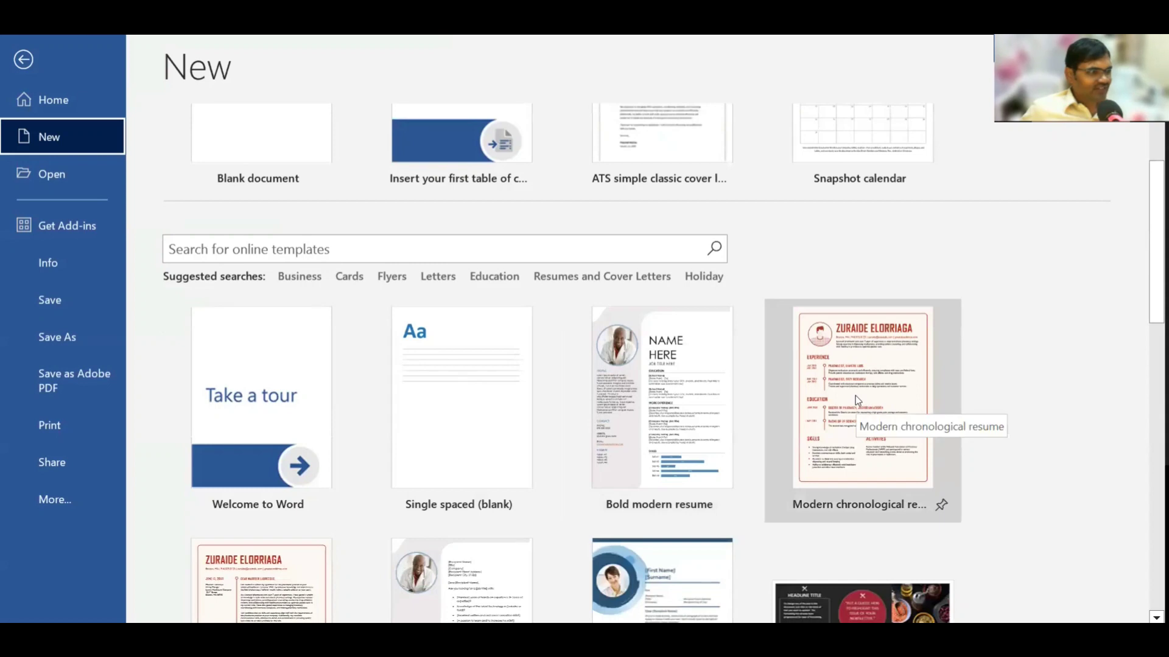
pyautogui.click(832, 390)
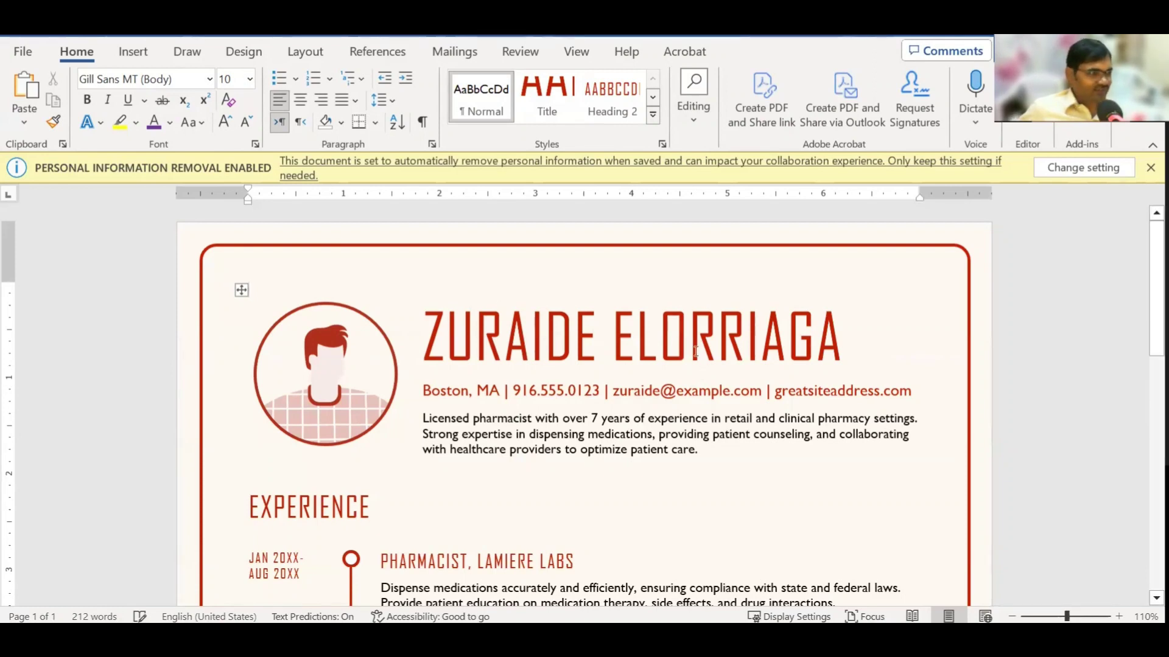
# Inspect and nudge the résumé's red page border shape, then start a blank document with Ctrl+N.
pyautogui.click(448, 248)
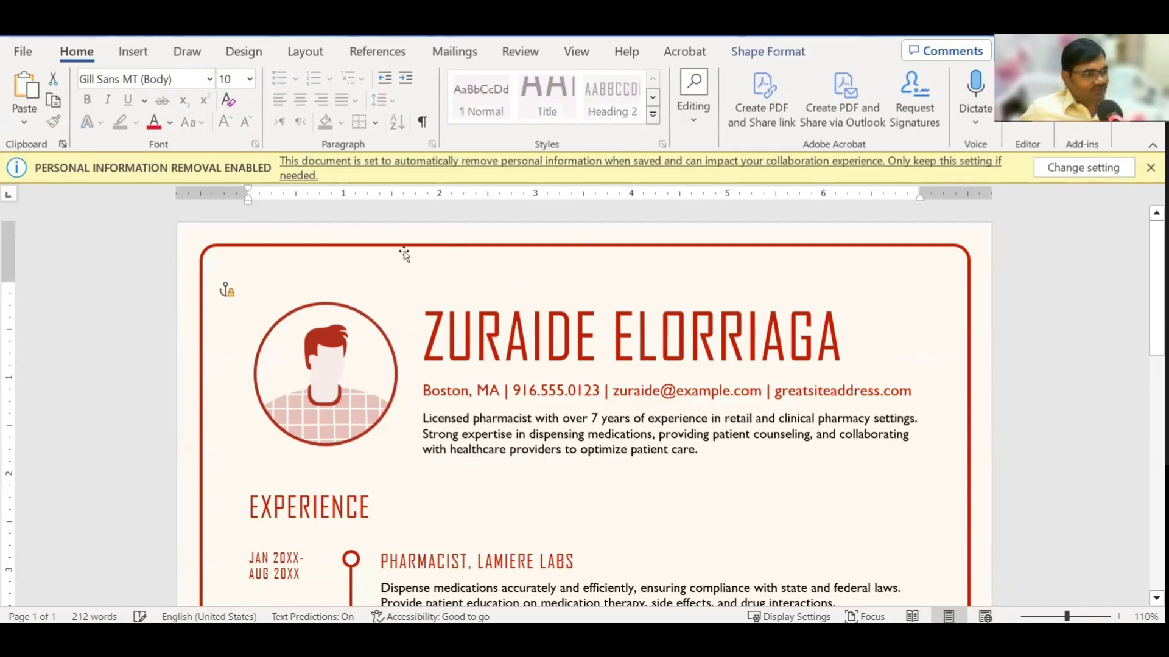
pyautogui.doubleClick(356, 244)
pyautogui.moveTo(345, 244)
pyautogui.mouseDown()
pyautogui.moveTo(408, 262)
pyautogui.moveTo(364, 267)
pyautogui.mouseUp()
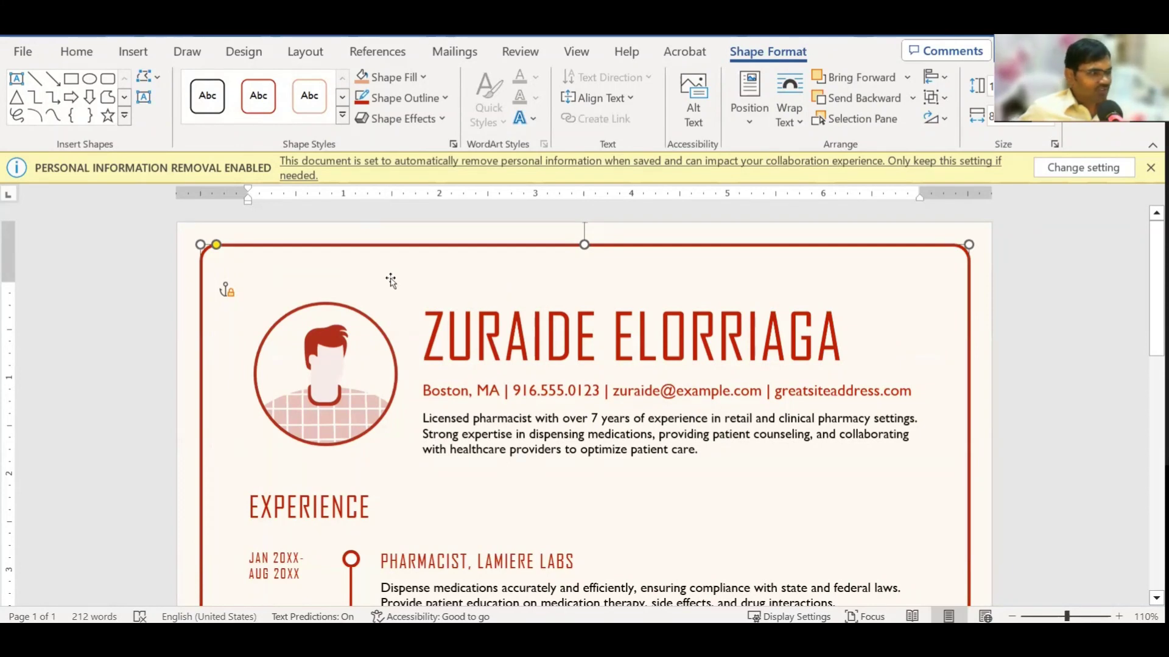
pyautogui.click(477, 279)
pyautogui.scroll(-3, 479, 280)
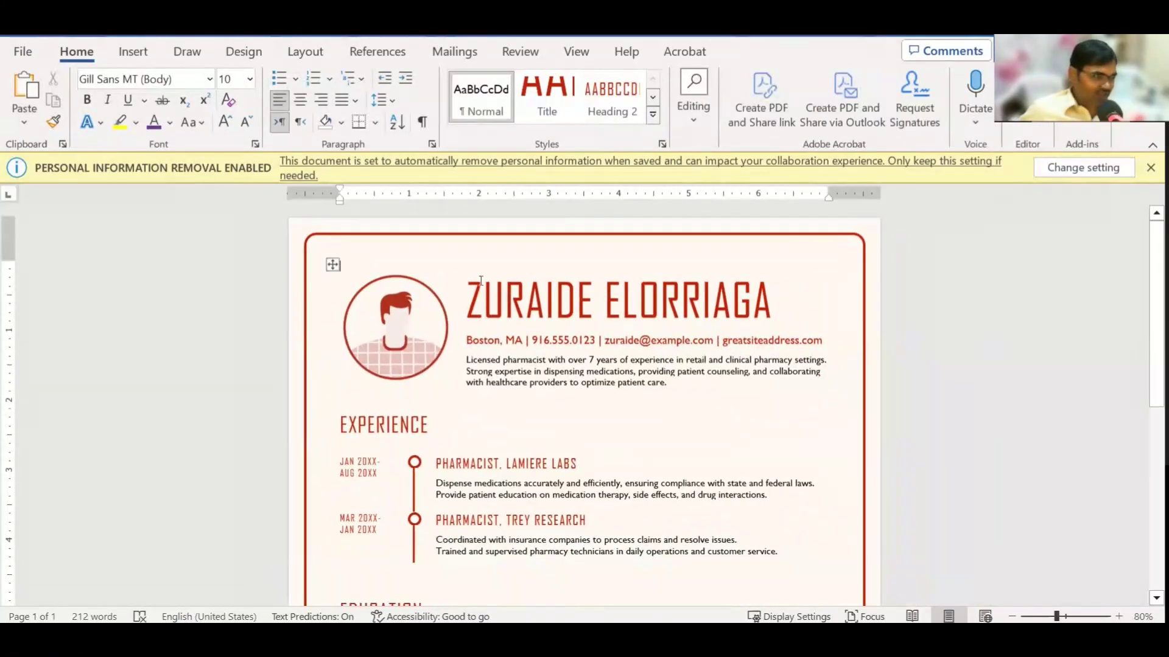
pyautogui.hotkey('ctrl', 'n')
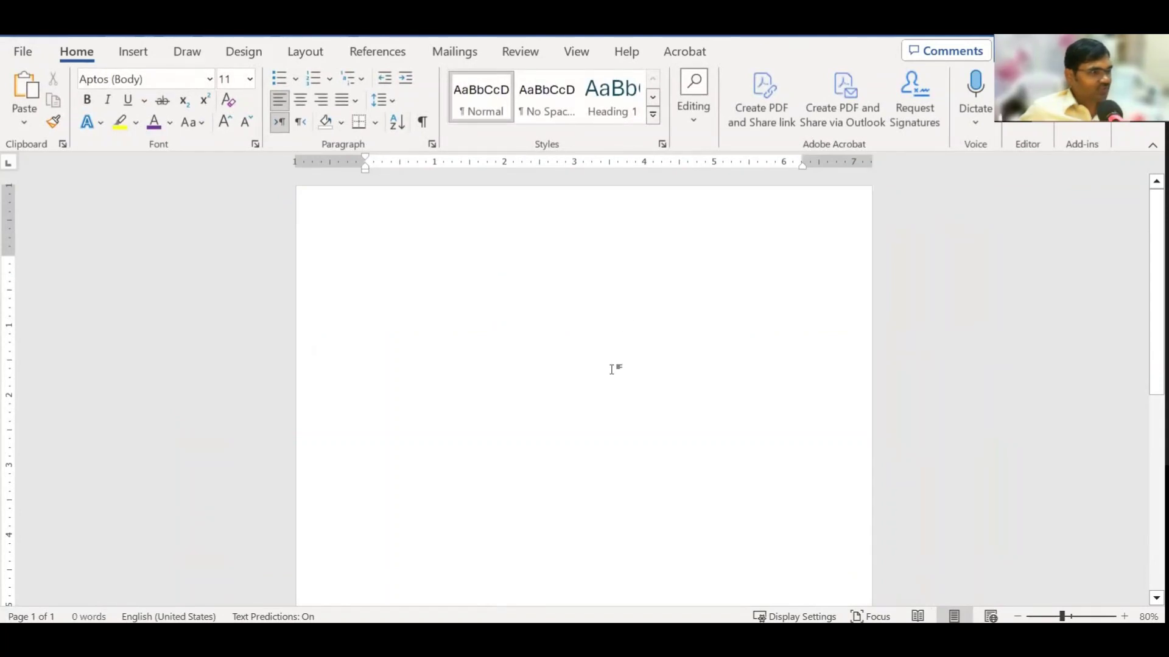
# Draw a rounded rectangle near the top of the blank page.
pyautogui.click(133, 52)
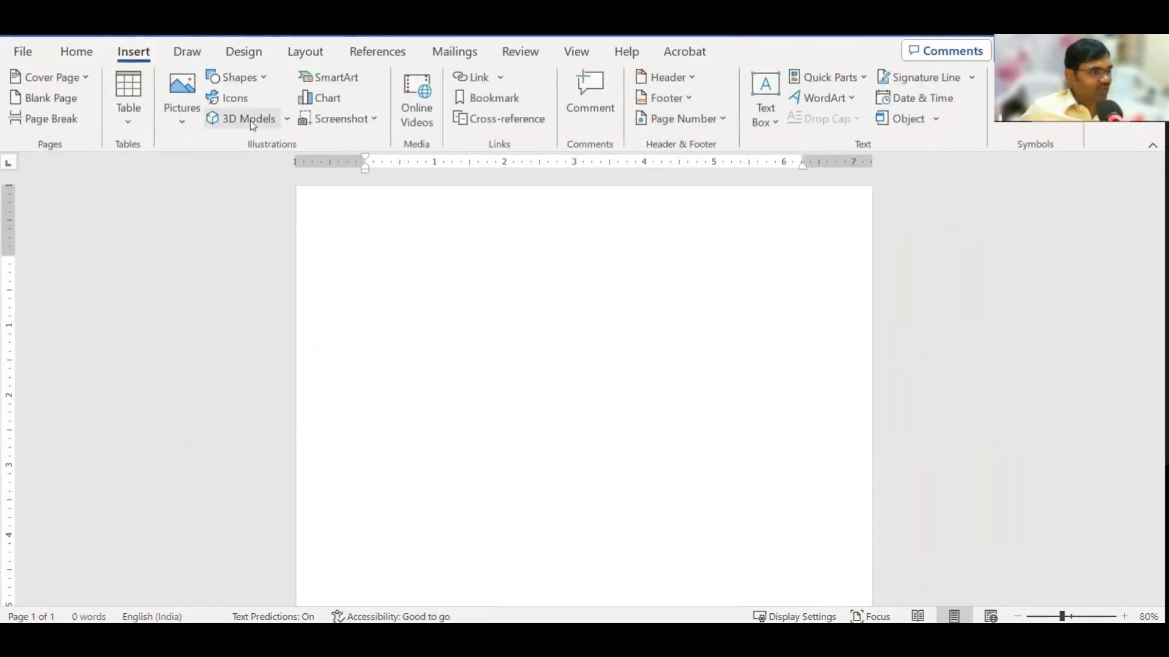
pyautogui.click(250, 79)
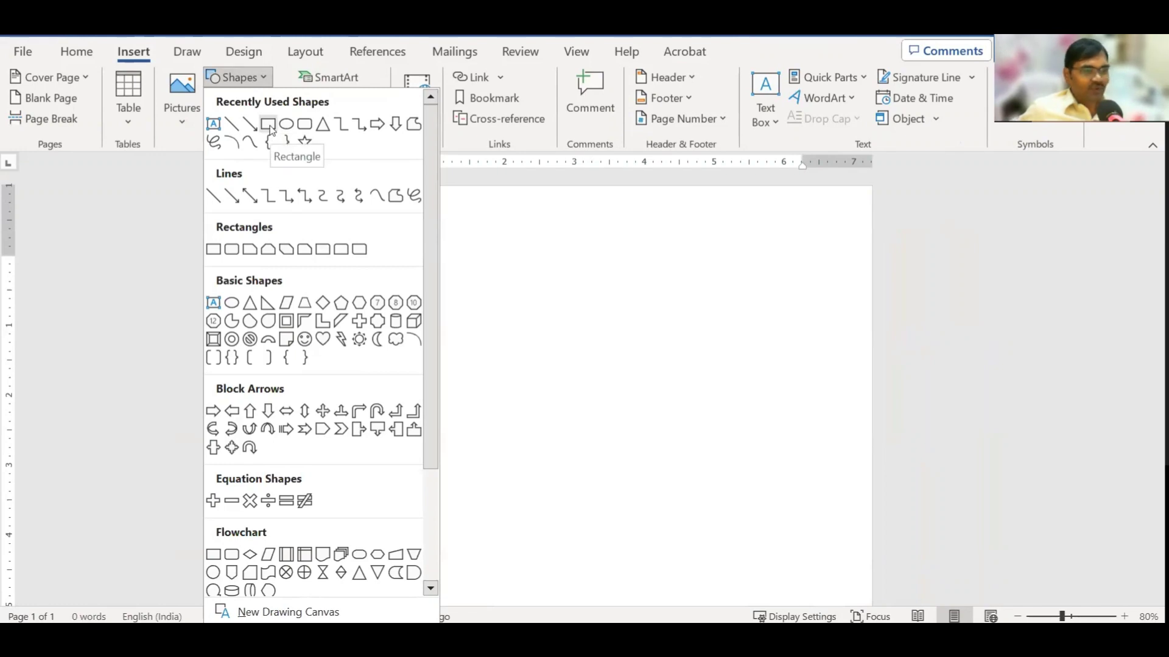
pyautogui.click(309, 128)
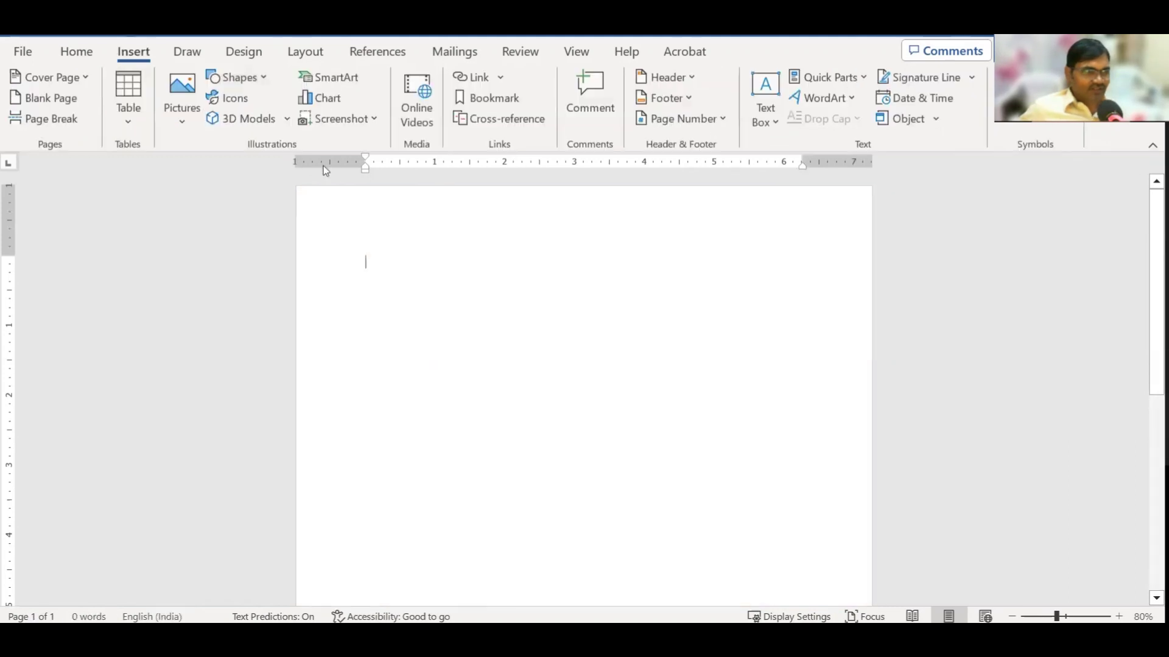
pyautogui.click(232, 80)
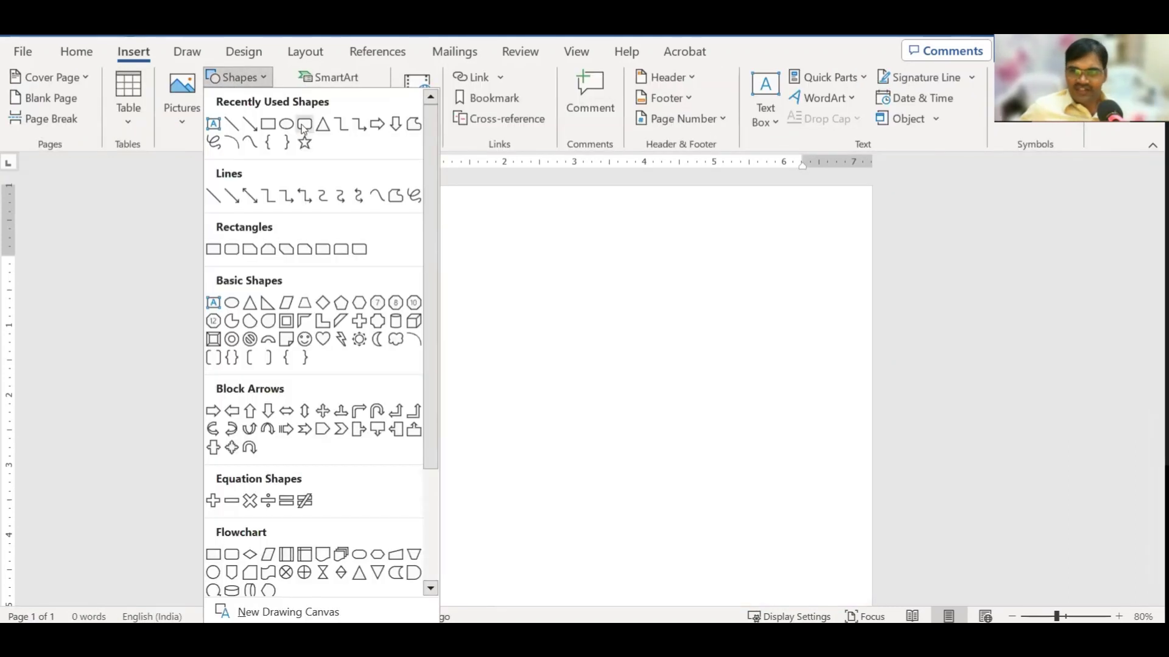
pyautogui.click(301, 126)
pyautogui.moveTo(316, 206)
pyautogui.mouseDown()
pyautogui.moveTo(378, 276)
pyautogui.moveTo(765, 494)
pyautogui.mouseUp()
pyautogui.keyDown('ctrl'); pyautogui.scroll(-4, 525, 349); pyautogui.keyUp('ctrl')
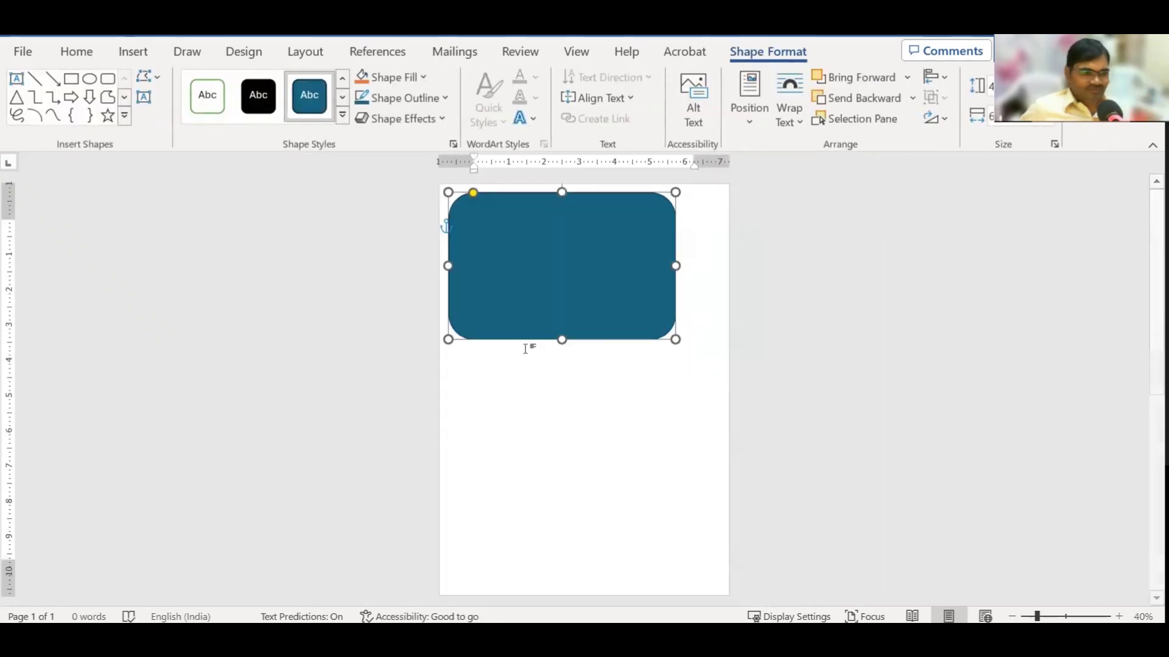
pyautogui.click(524, 349)
# Stretch the rounded rectangle down to the page bottom and out to the right edge.
pyautogui.keyDown('ctrl'); pyautogui.scroll(-1, 525, 349); pyautogui.keyUp('ctrl')
pyautogui.click(527, 345)
pyautogui.click(589, 366)
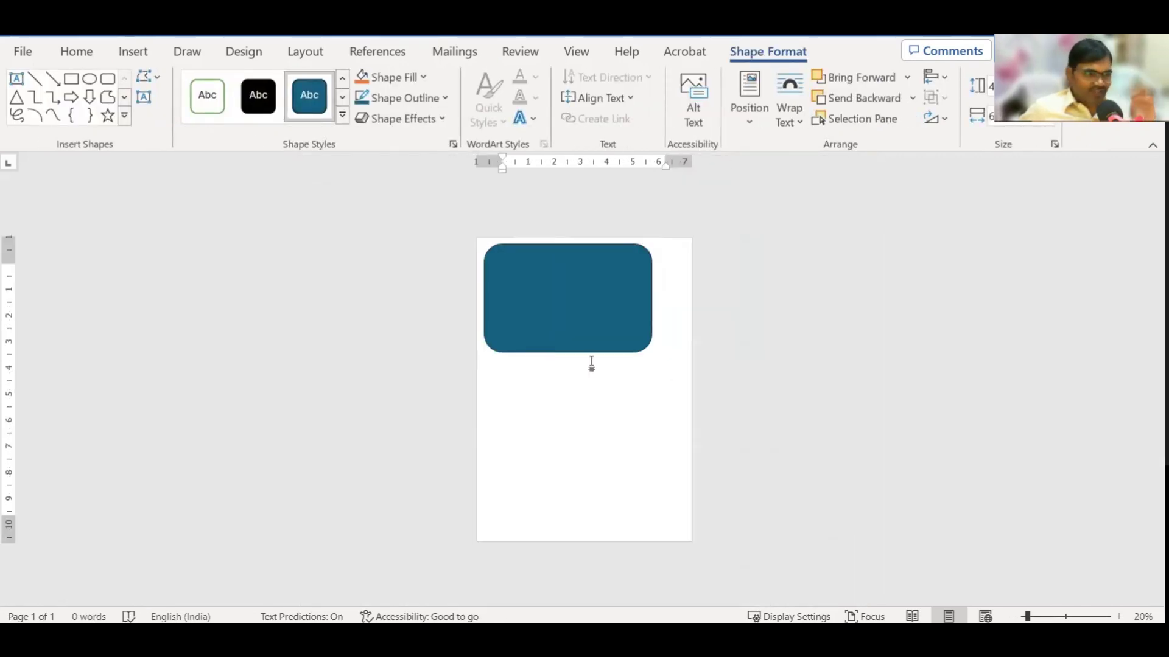
pyautogui.keyDown('ctrl'); pyautogui.scroll(-1, 589, 365); pyautogui.keyUp('ctrl')
pyautogui.click(572, 364)
pyautogui.moveTo(570, 377); pyautogui.dragTo(585, 492)
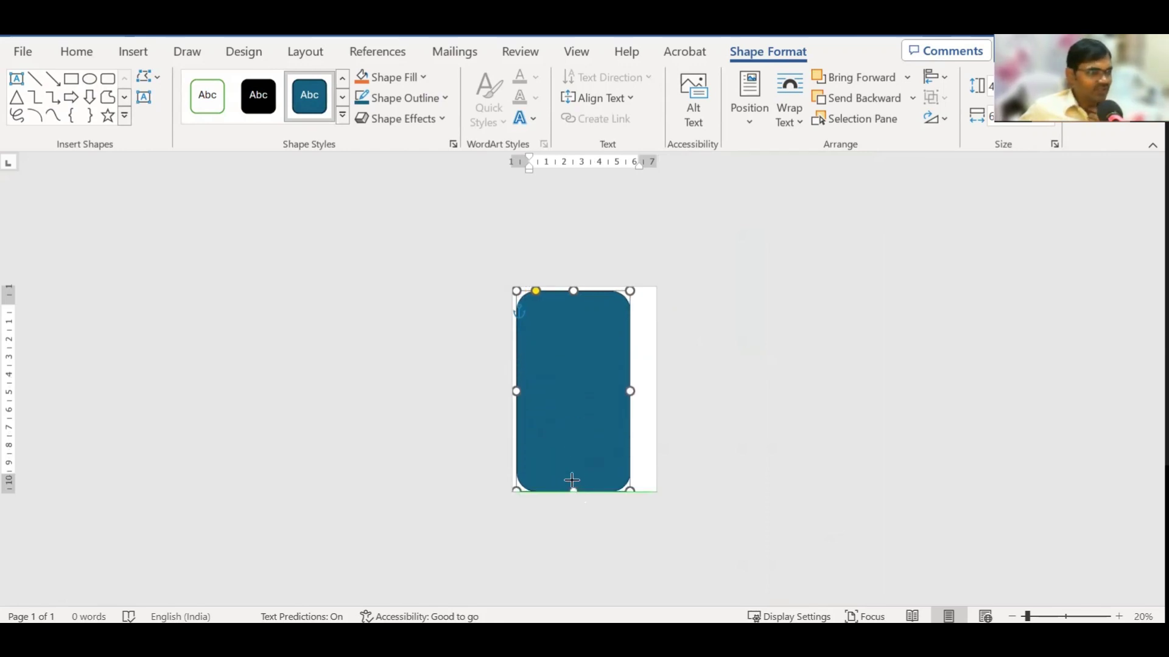
pyautogui.moveTo(581, 473); pyautogui.dragTo(563, 481)
pyautogui.scroll(2, 586, 390)
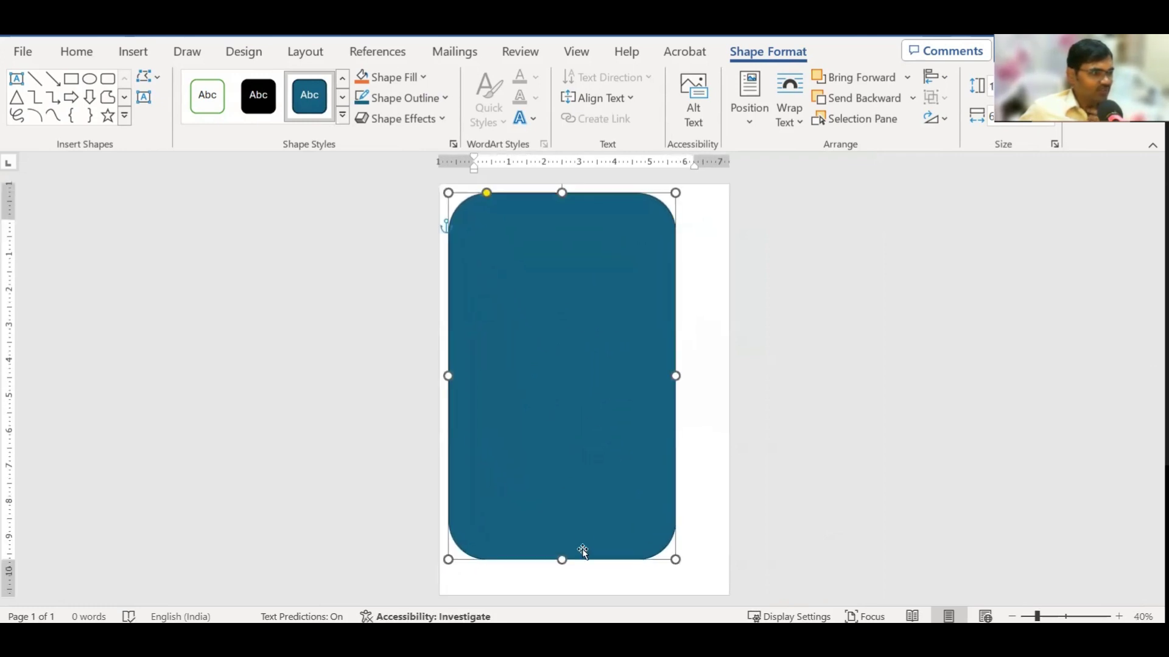
pyautogui.moveTo(561, 560); pyautogui.dragTo(547, 585)
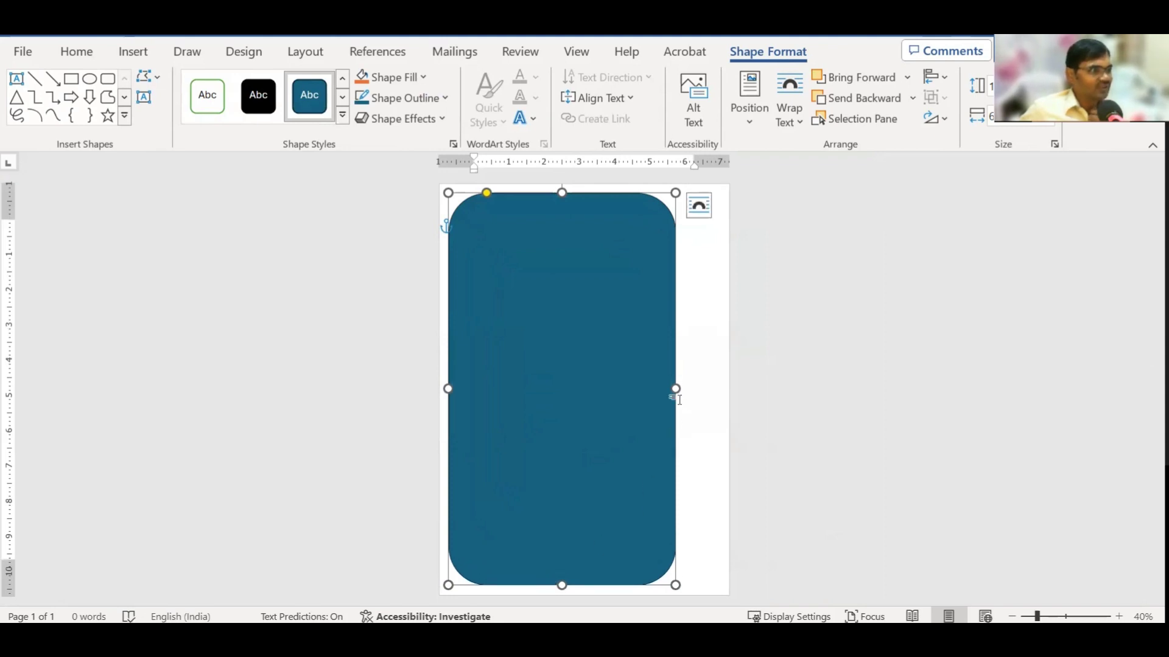
pyautogui.moveTo(677, 388); pyautogui.dragTo(720, 414)
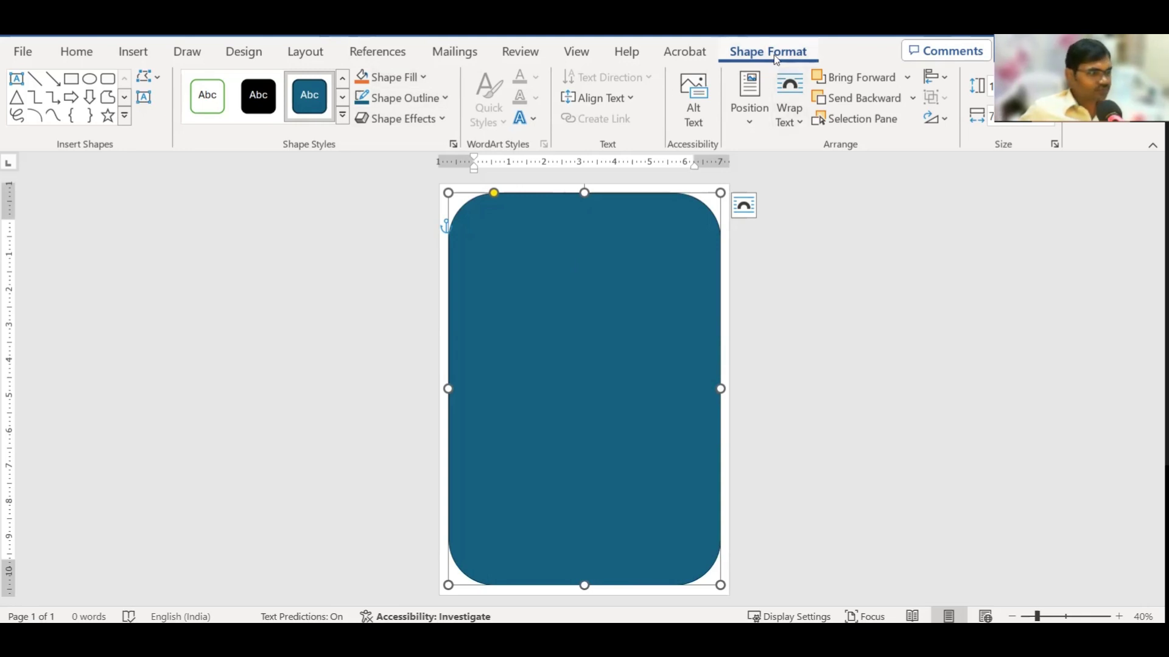
# Remove the rectangle's fill and colour its outline dark red.
pyautogui.click(423, 77)
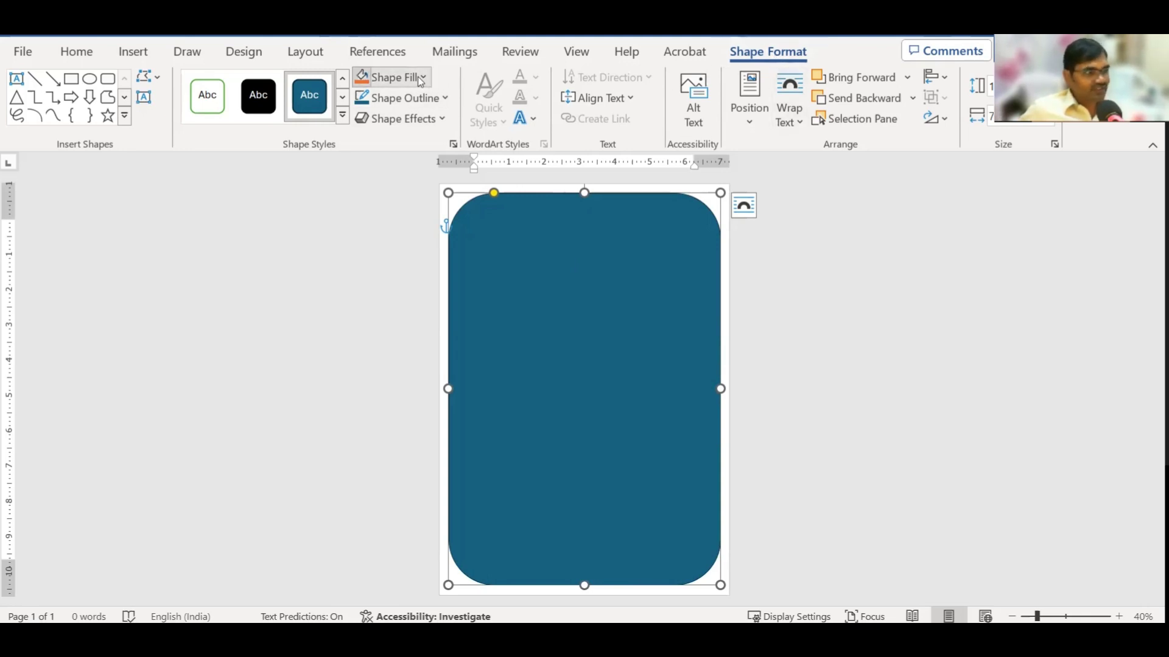
pyautogui.click(402, 317)
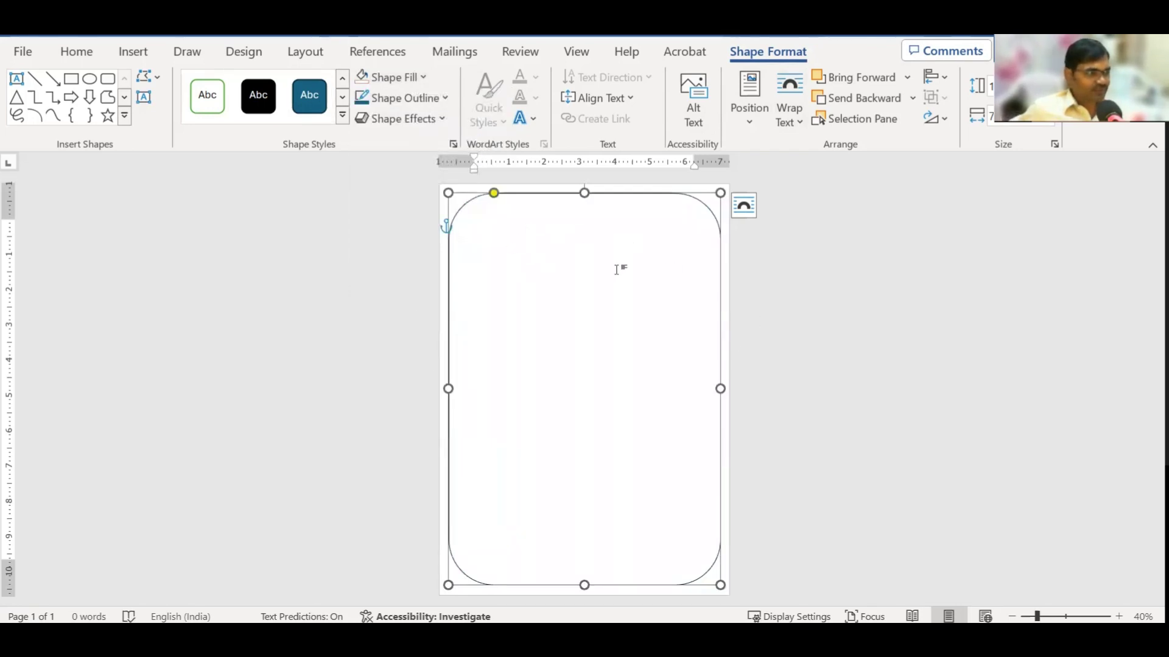
pyautogui.click(444, 98)
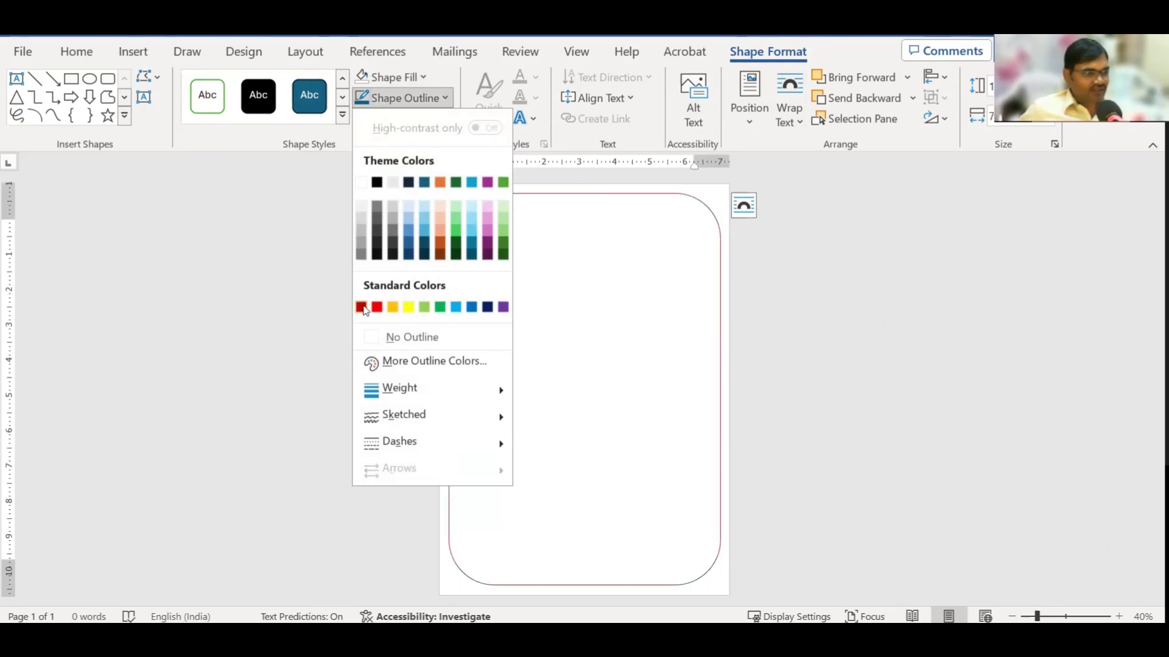
pyautogui.click(361, 306)
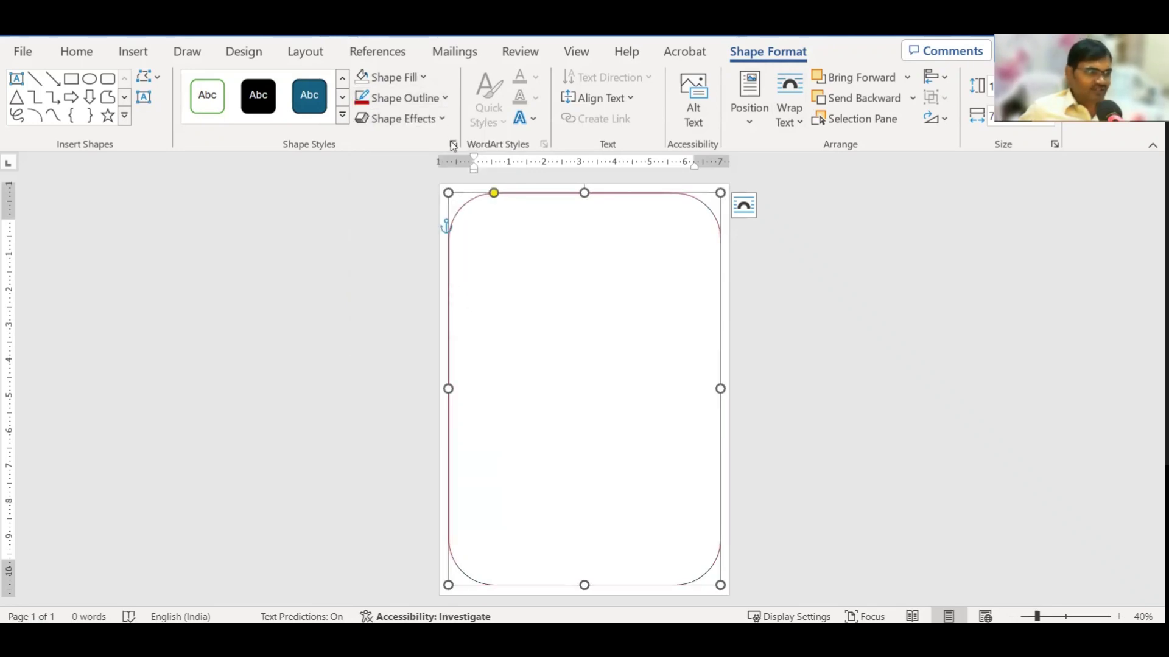
# Set the outline weight to 3 pt, then to a heavier weight.
pyautogui.click(445, 98)
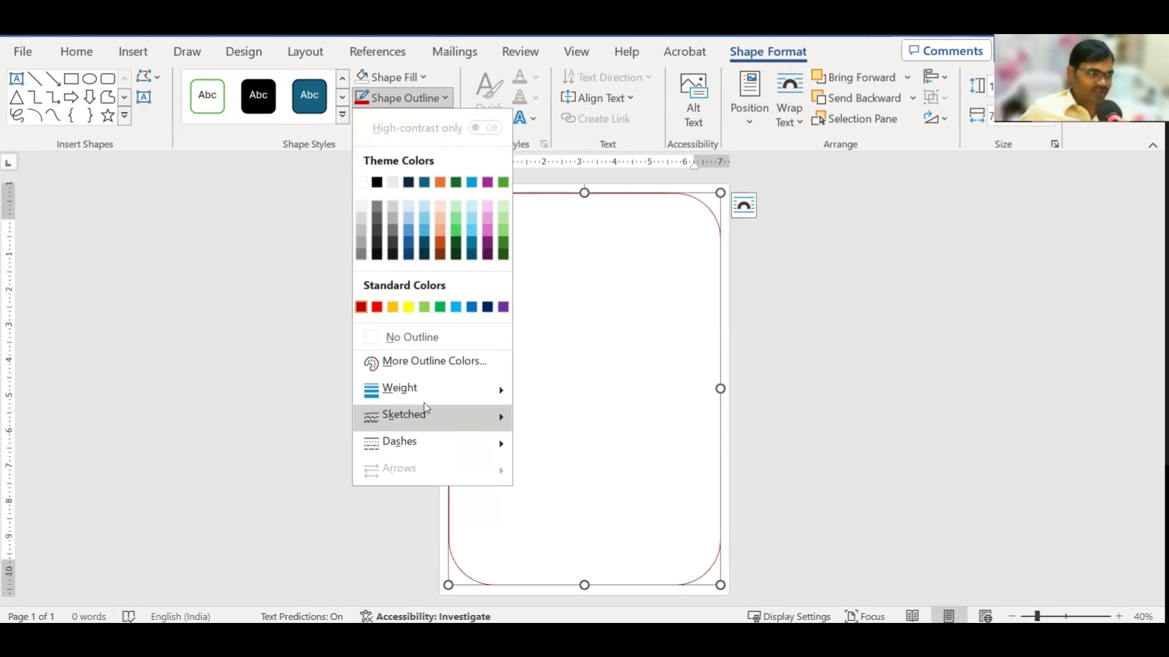
pyautogui.moveTo(399, 389)
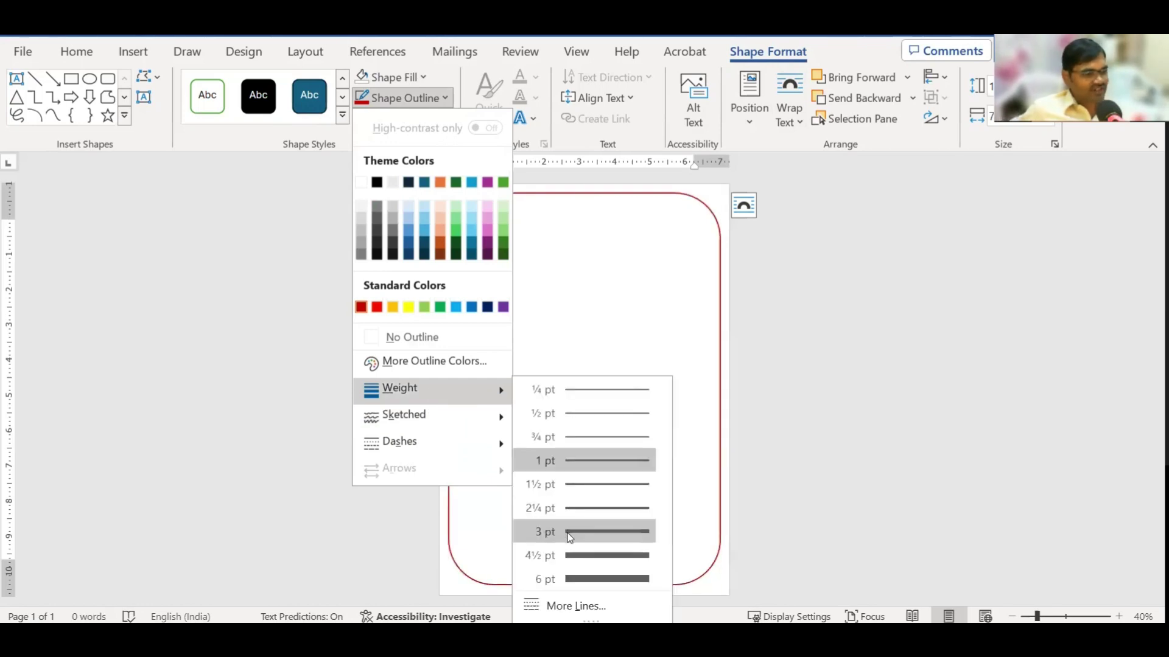
pyautogui.click(569, 536)
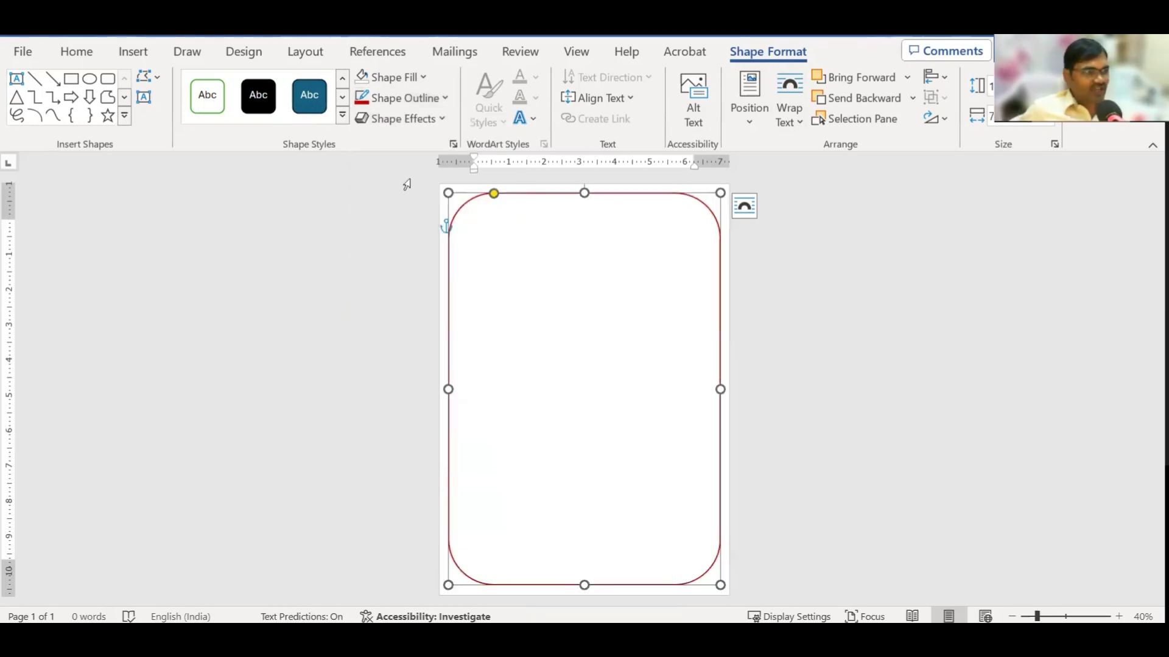
pyautogui.click(404, 98)
pyautogui.moveTo(399, 388)
pyautogui.click(589, 556)
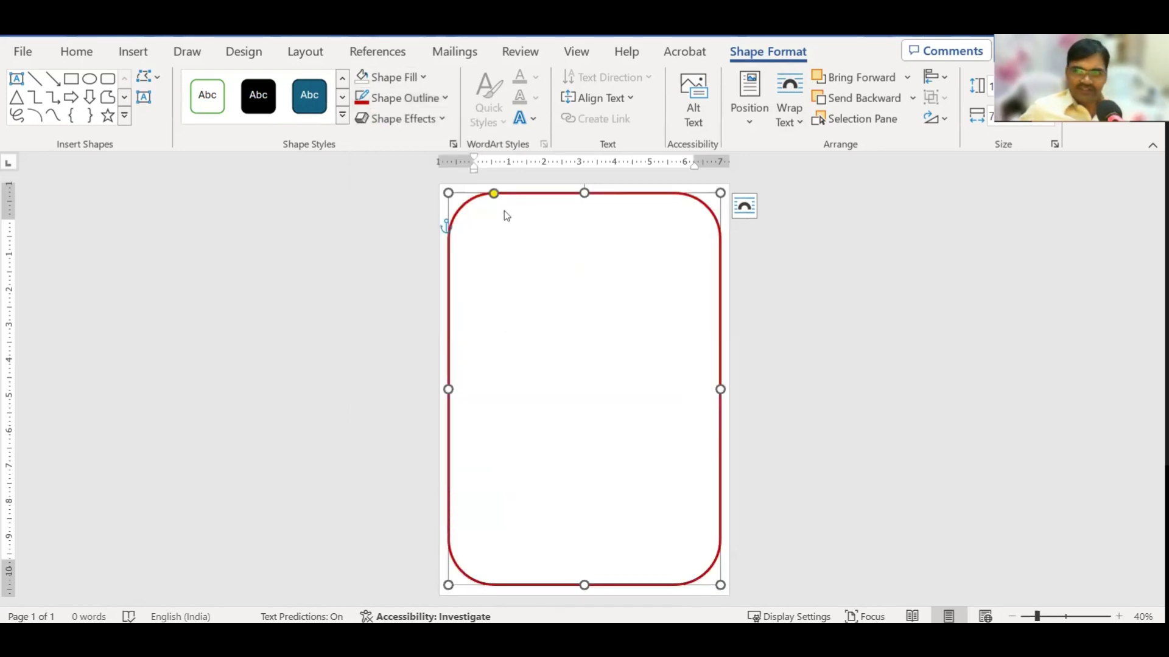
pyautogui.click(795, 291)
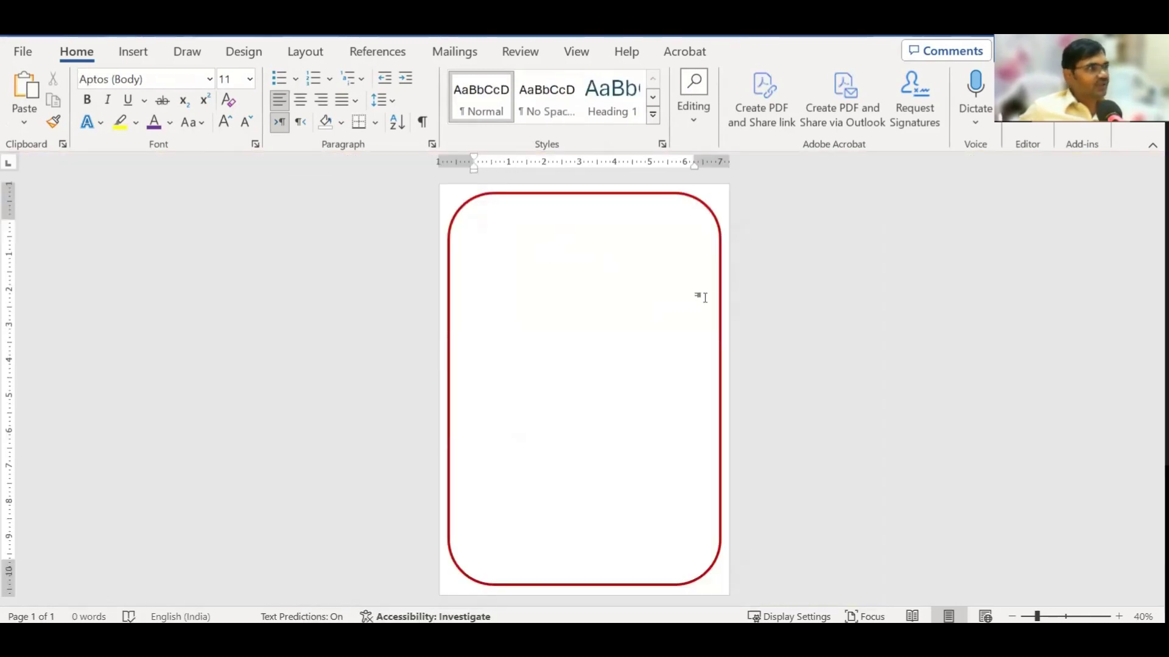
# Select and deselect the red border frame to review how it looks on the page.
pyautogui.click(606, 194)
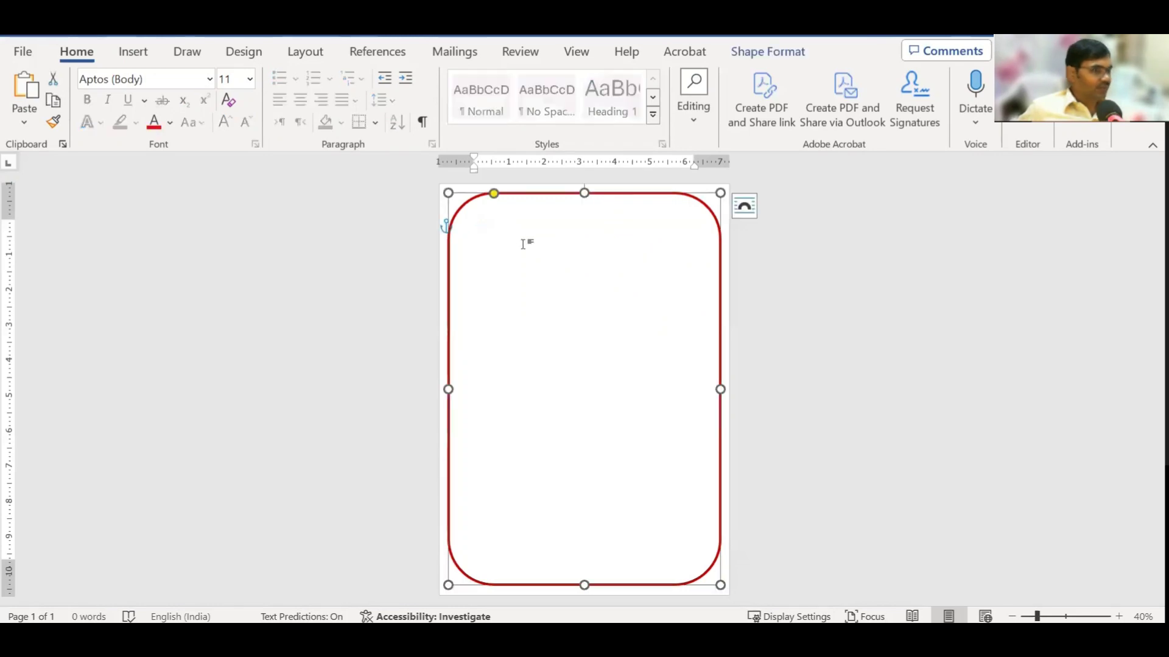
pyautogui.click(481, 207)
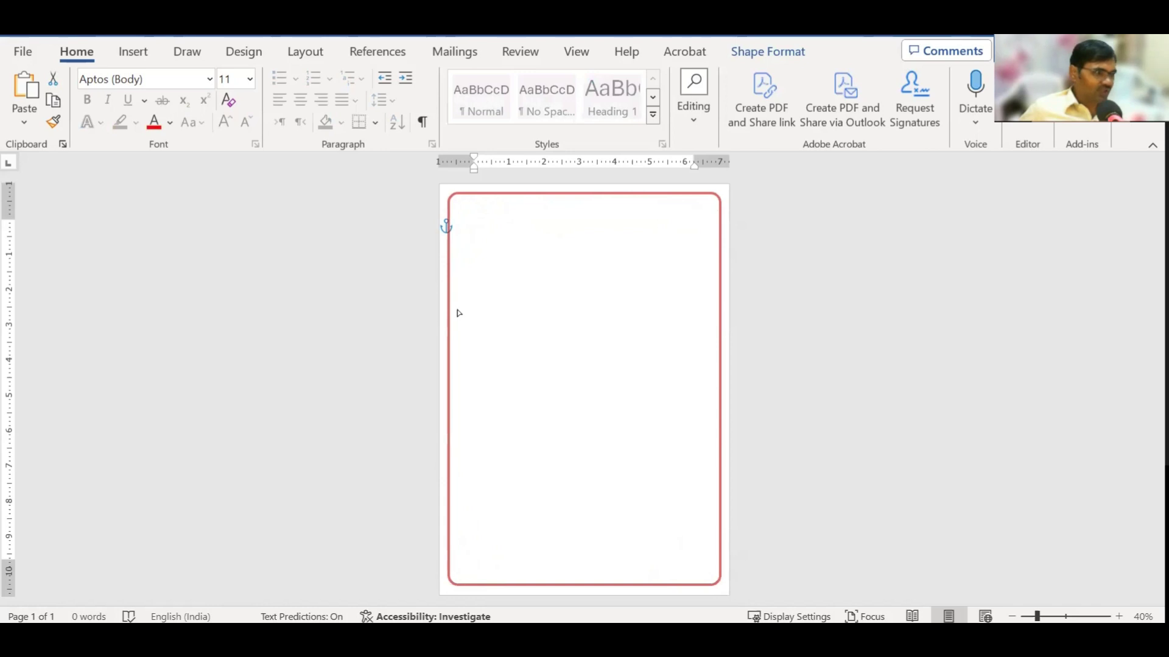
pyautogui.click(720, 294)
# Start saving with Ctrl+S, dismiss the prompt, and start the save again.
pyautogui.hotkey('ctrl', 's')
pyautogui.press('Escape')
pyautogui.click(506, 245)
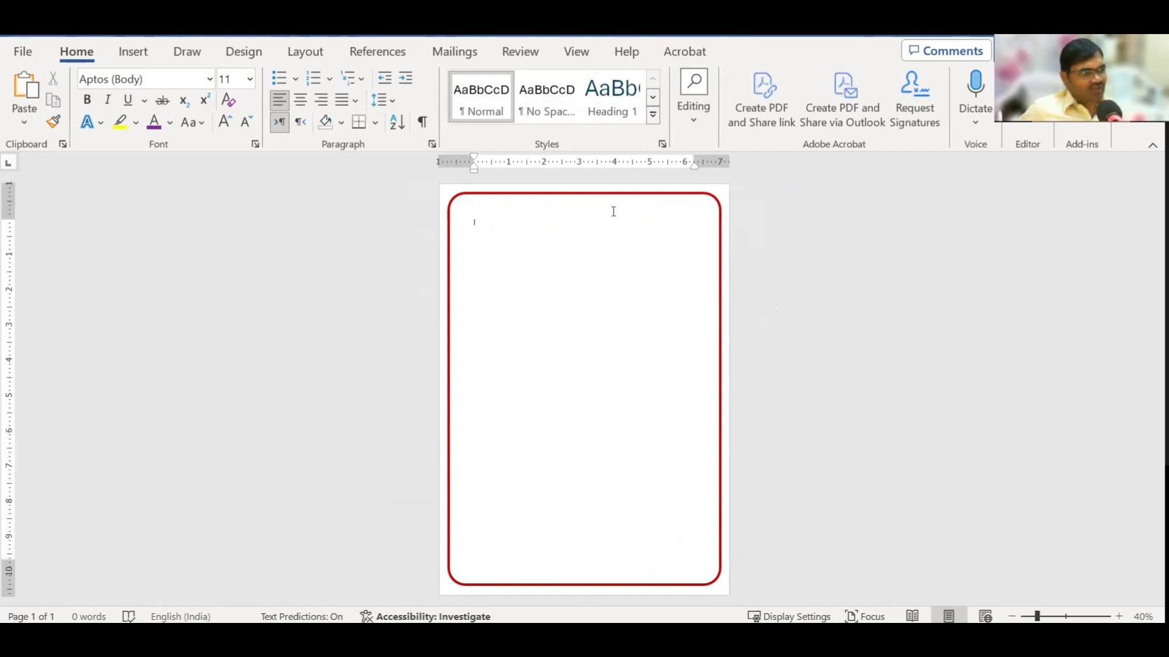
pyautogui.hotkey('ctrl', 's')
# Browse to the 08-02-2024 folder inside the Word and Google Docs training folder on Local Disk (D:).
pyautogui.click(439, 473)
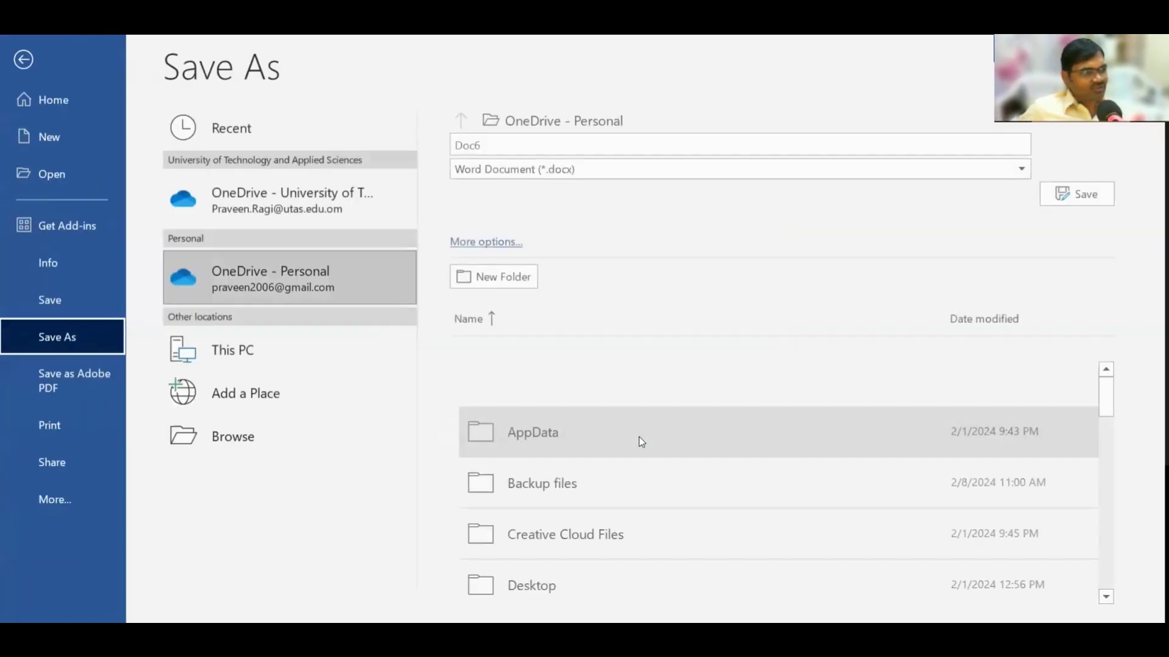
pyautogui.doubleClick(256, 345)
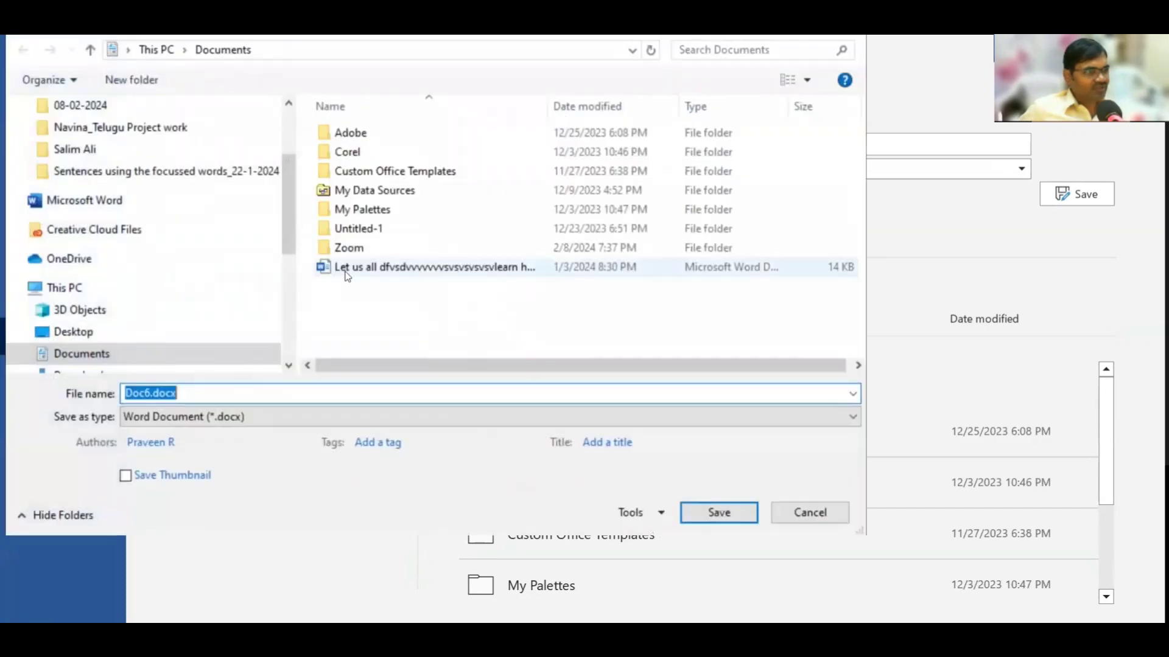
pyautogui.scroll(-1, 115, 328)
pyautogui.scroll(-2, 121, 319)
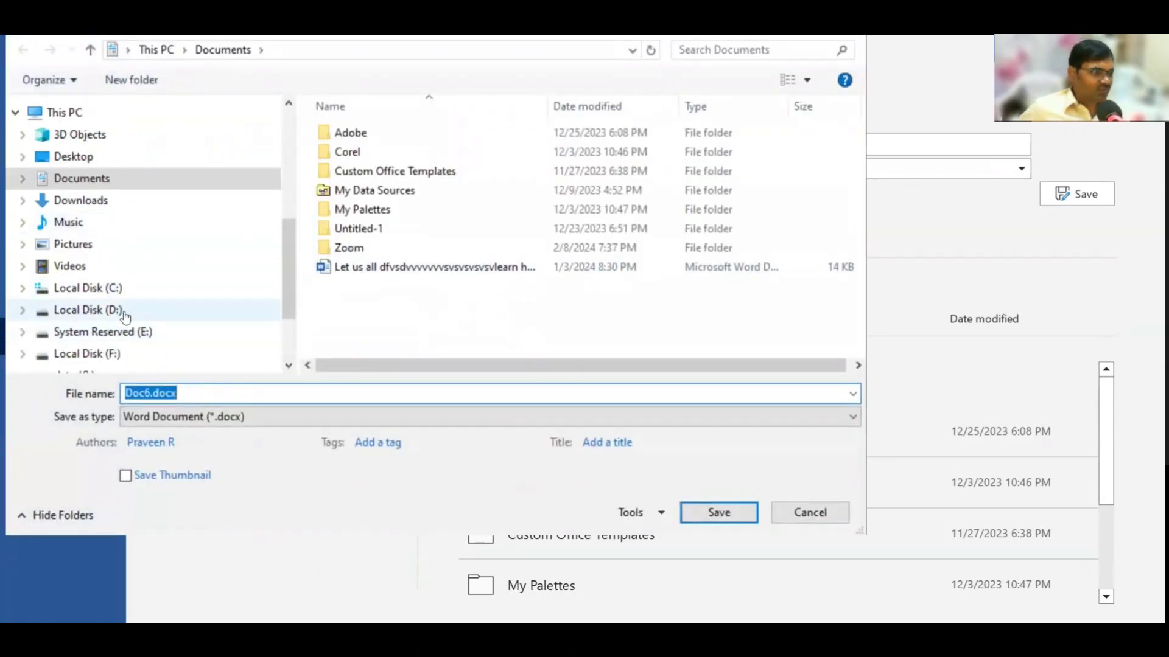
pyautogui.click(125, 312)
pyautogui.doubleClick(359, 209)
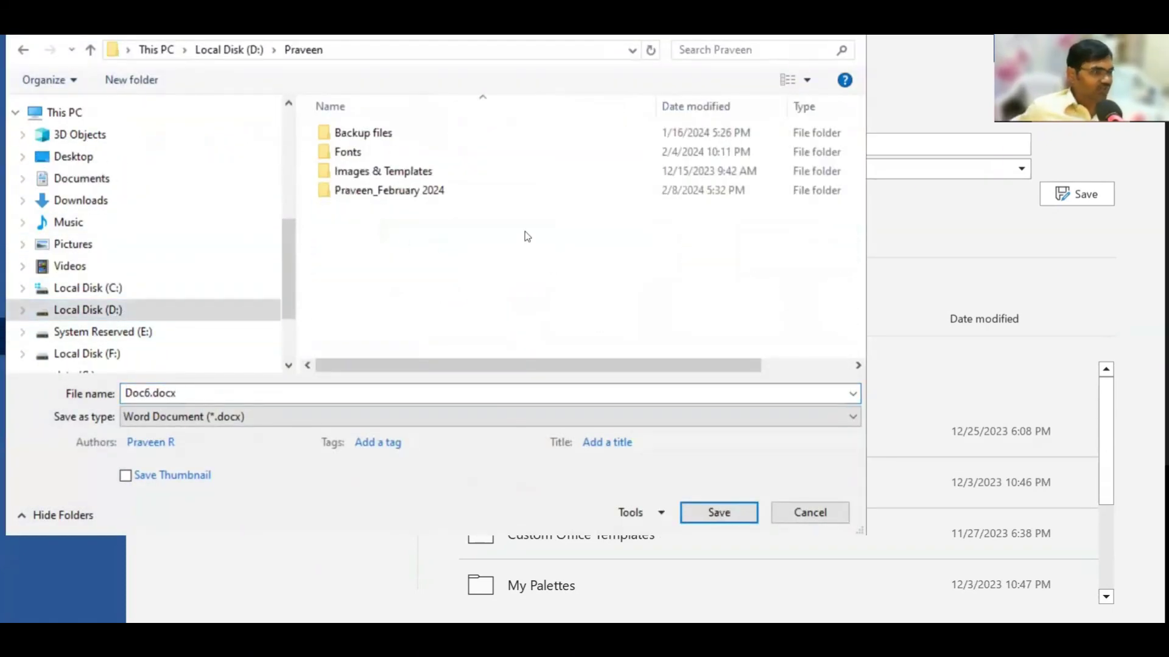
pyautogui.doubleClick(389, 190)
pyautogui.click(398, 228)
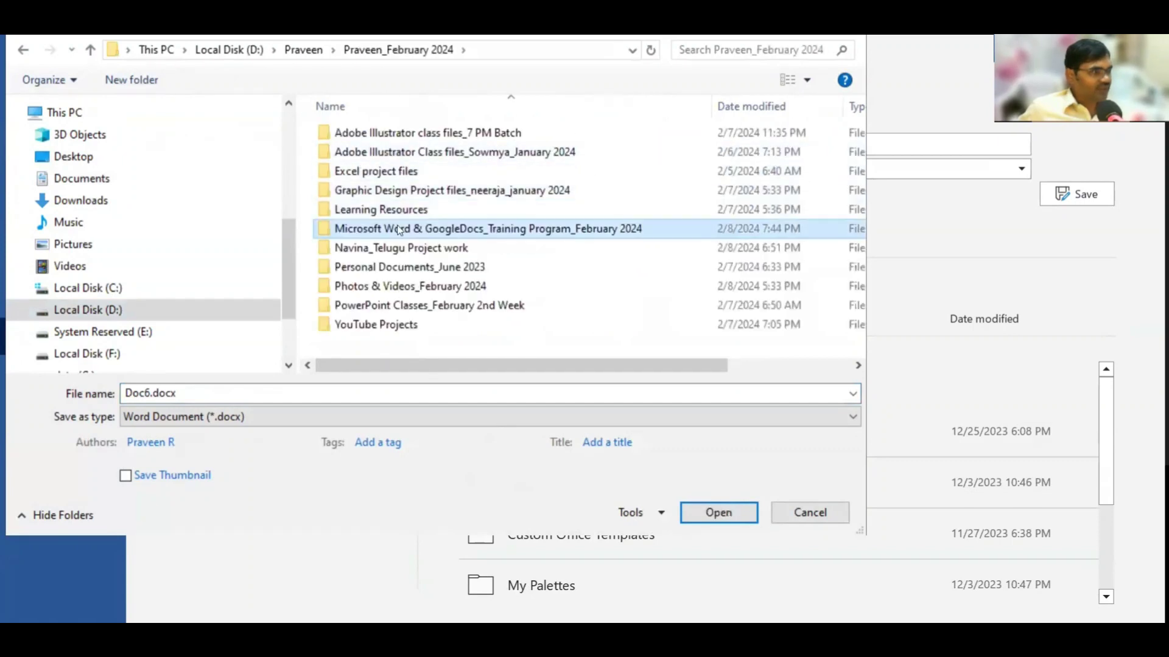
pyautogui.doubleClick(399, 228)
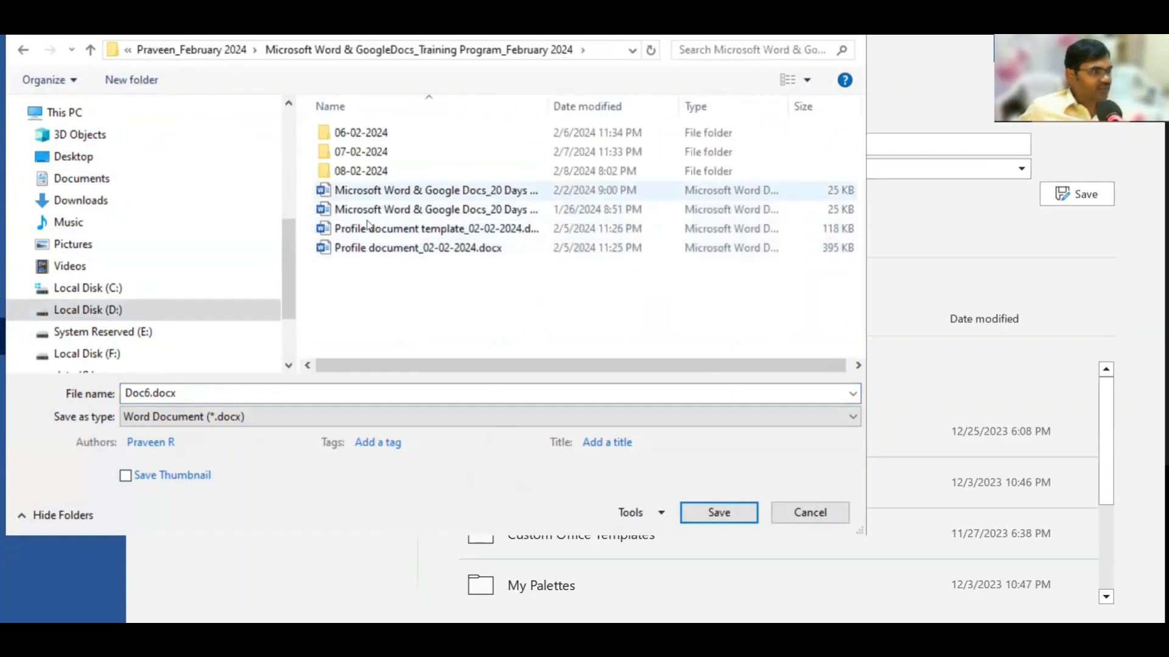
pyautogui.doubleClick(369, 175)
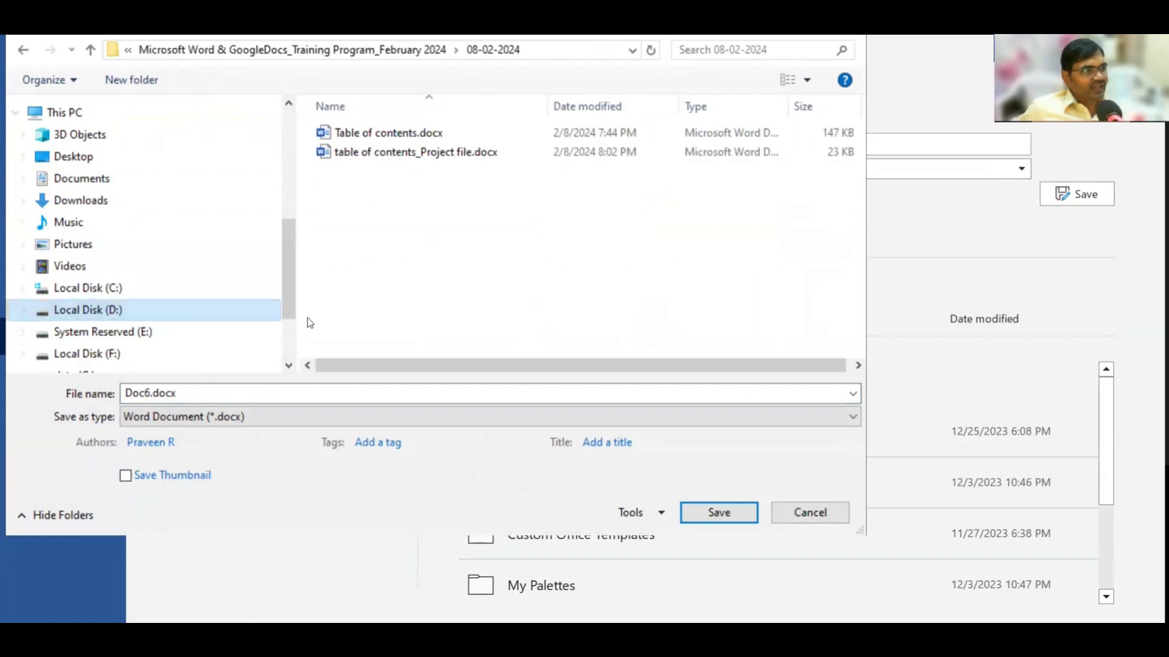
# Name the file 'document_08-02-2020' and save it.
pyautogui.doubleClick(226, 394)
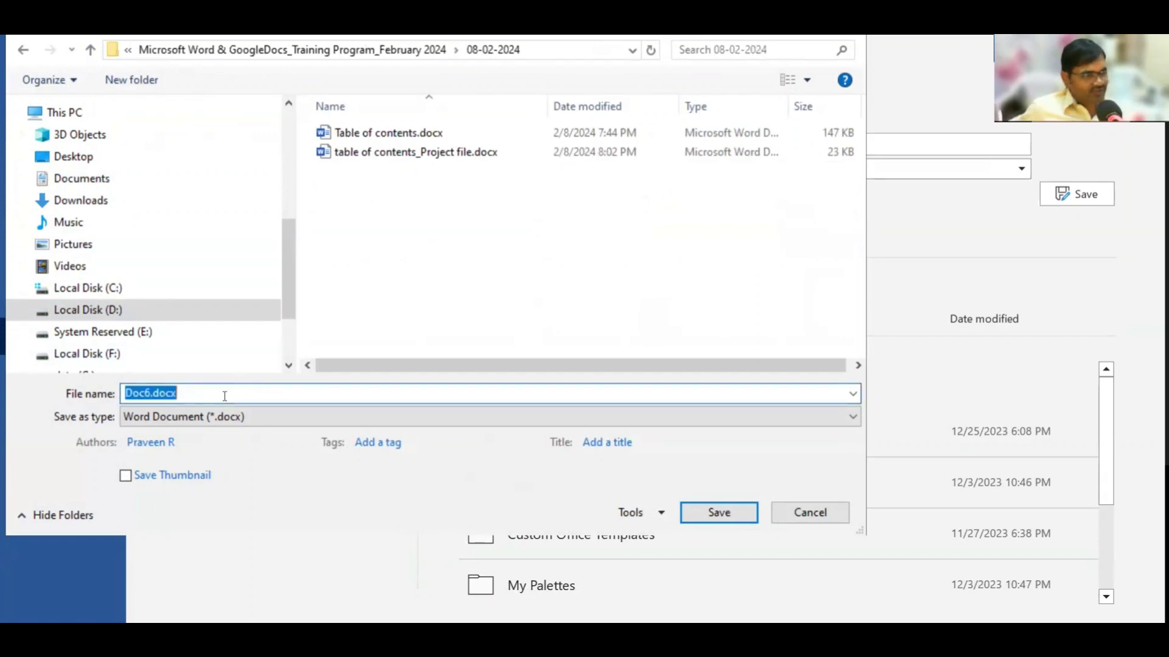
pyautogui.write('document_08-02-2024')
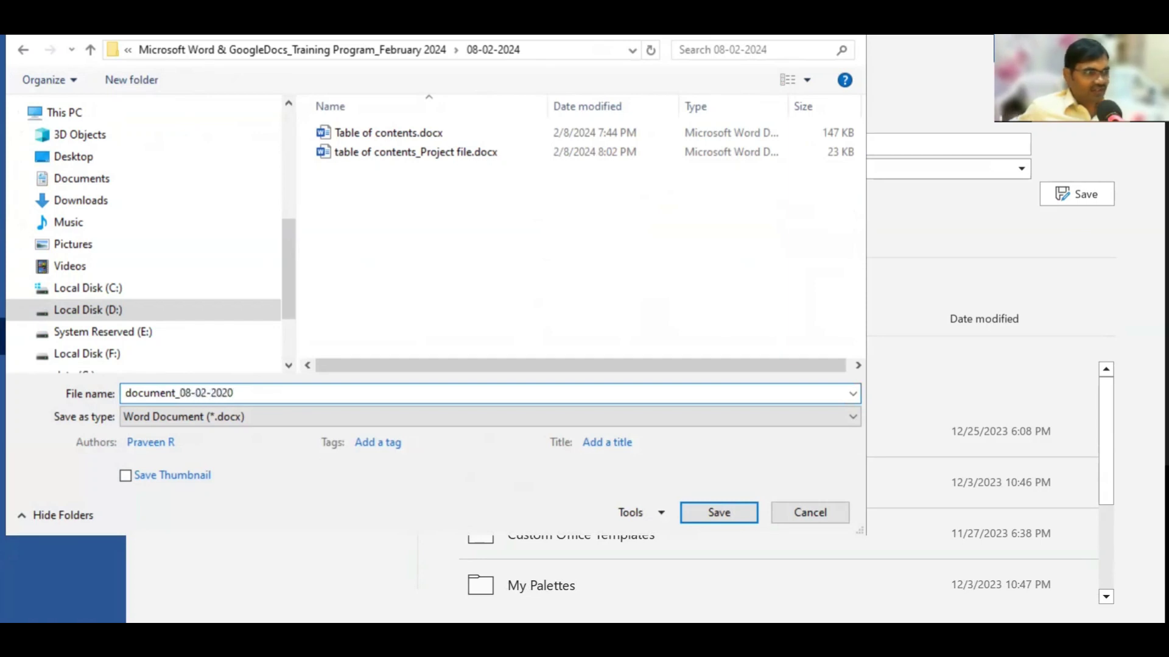
pyautogui.press('Return')
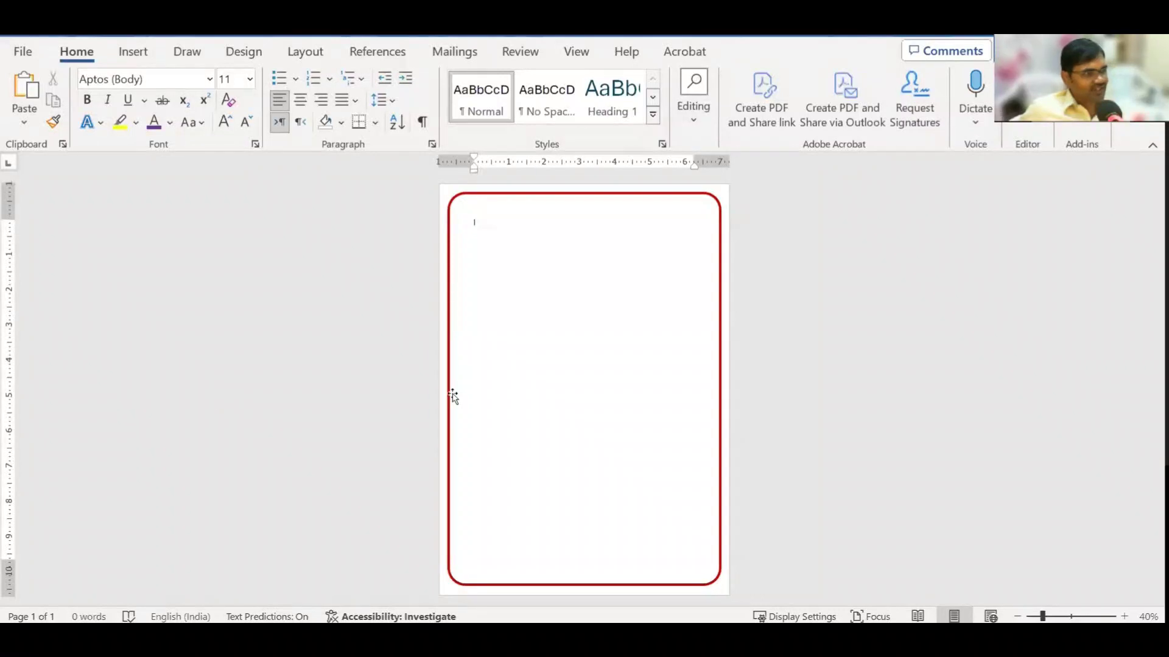
# Fit the red border to the page, then insert page breaks before it so it sits on page six.
pyautogui.click(550, 194)
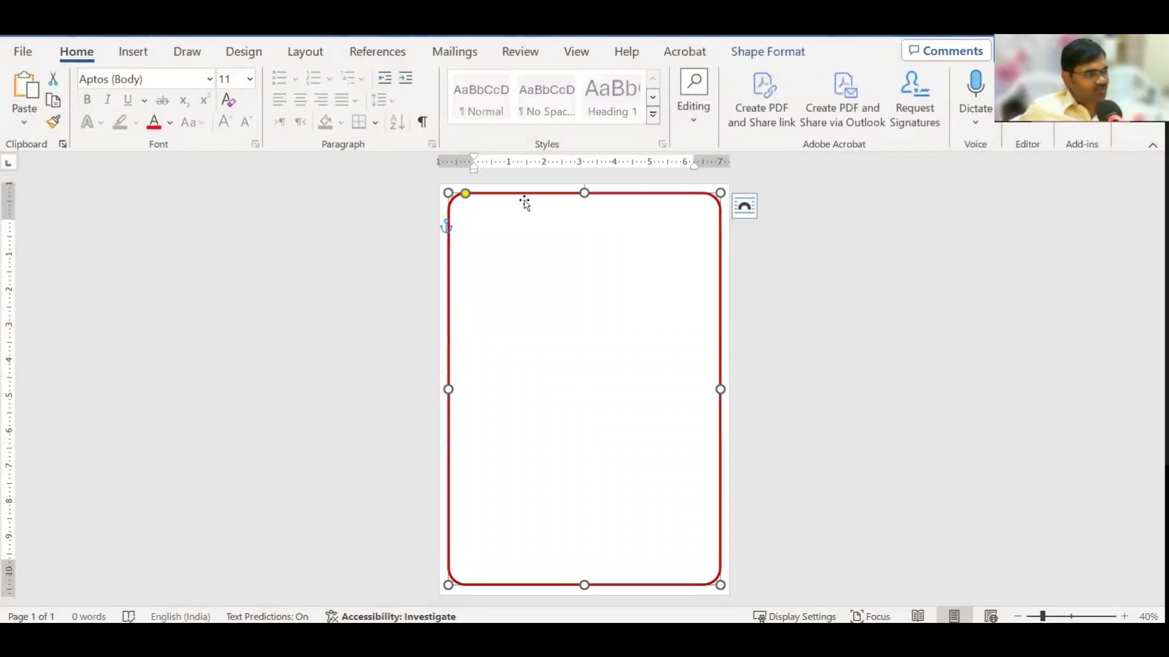
pyautogui.click(786, 254)
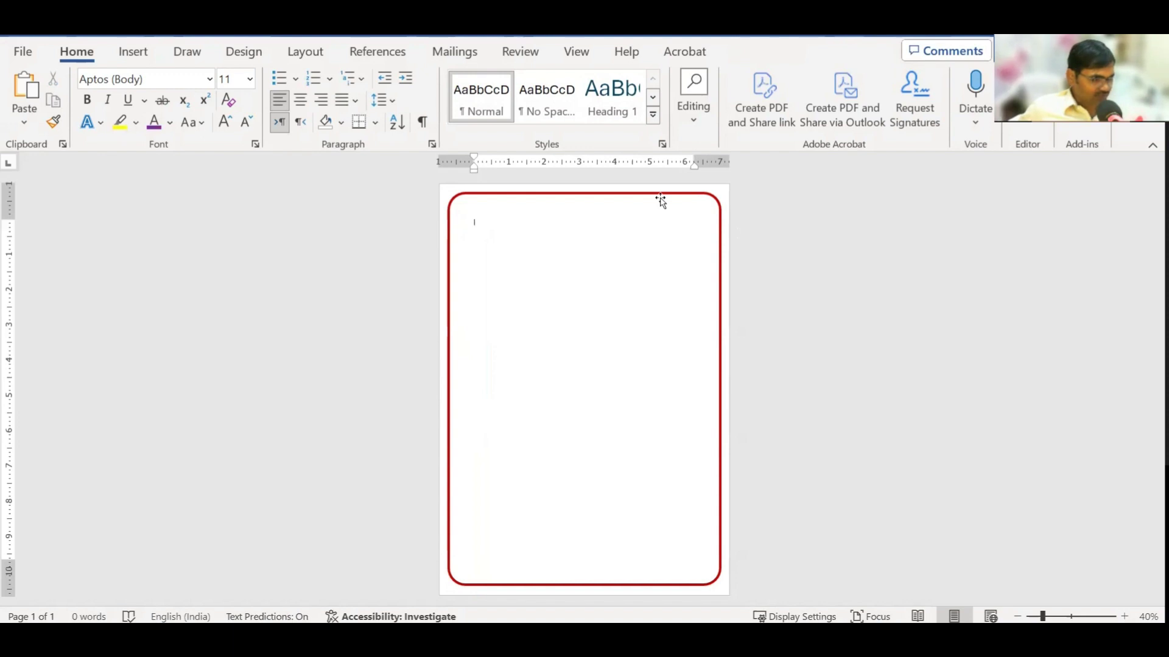
pyautogui.hotkey('ctrl', 'Return')
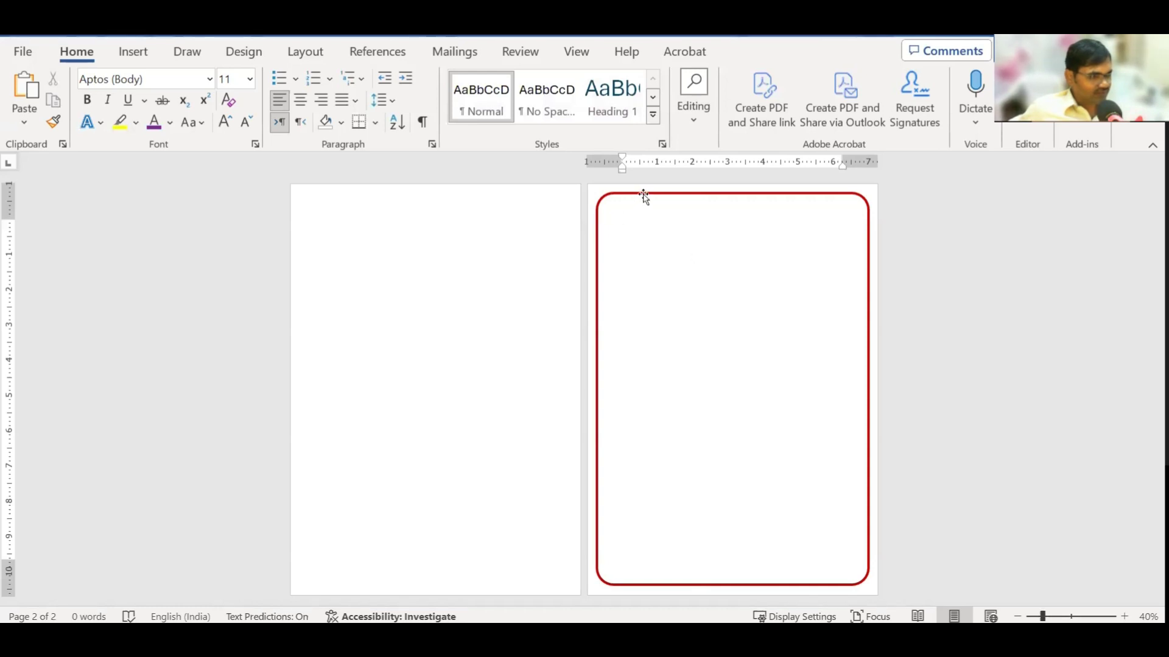
pyautogui.hotkey('ctrl', 'Return')
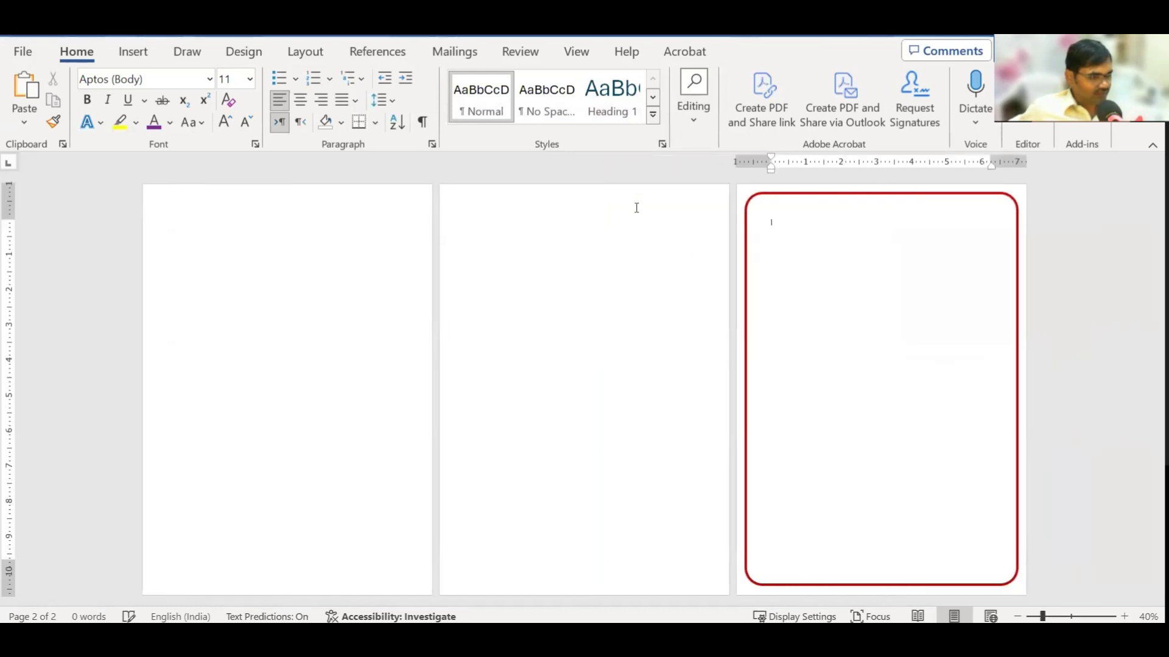
pyautogui.hotkey('ctrl', 'Return')
pyautogui.hotkey('ctrl', 'Return')
pyautogui.hotkey('ctrl', 'Return')
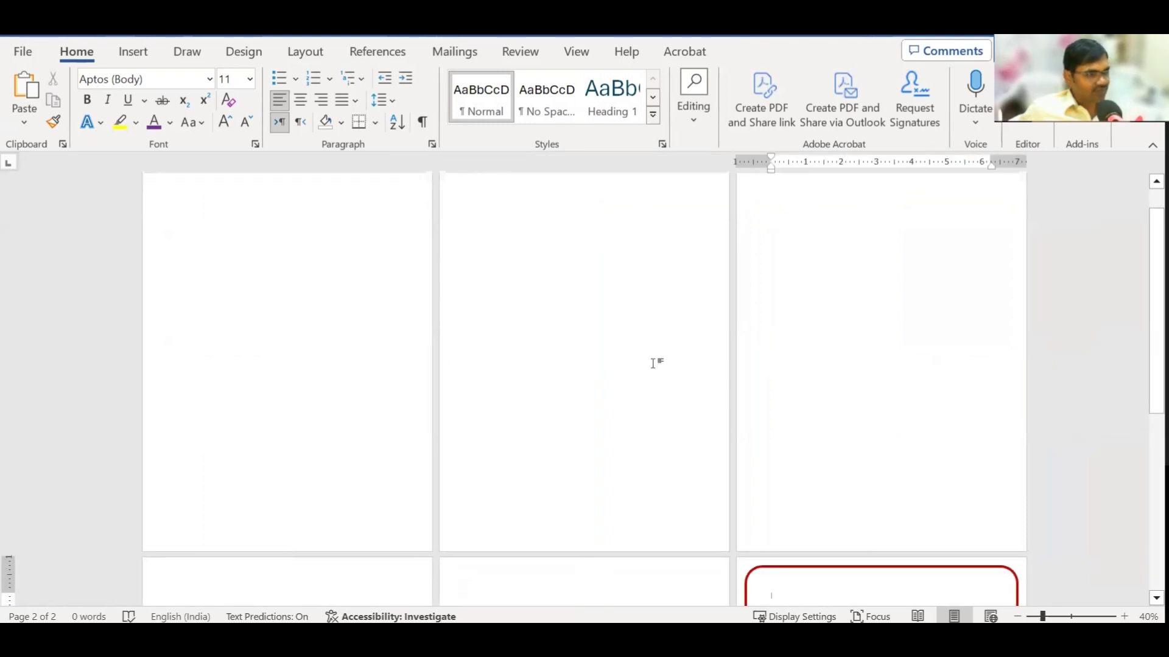
pyautogui.scroll(-3, 688, 402)
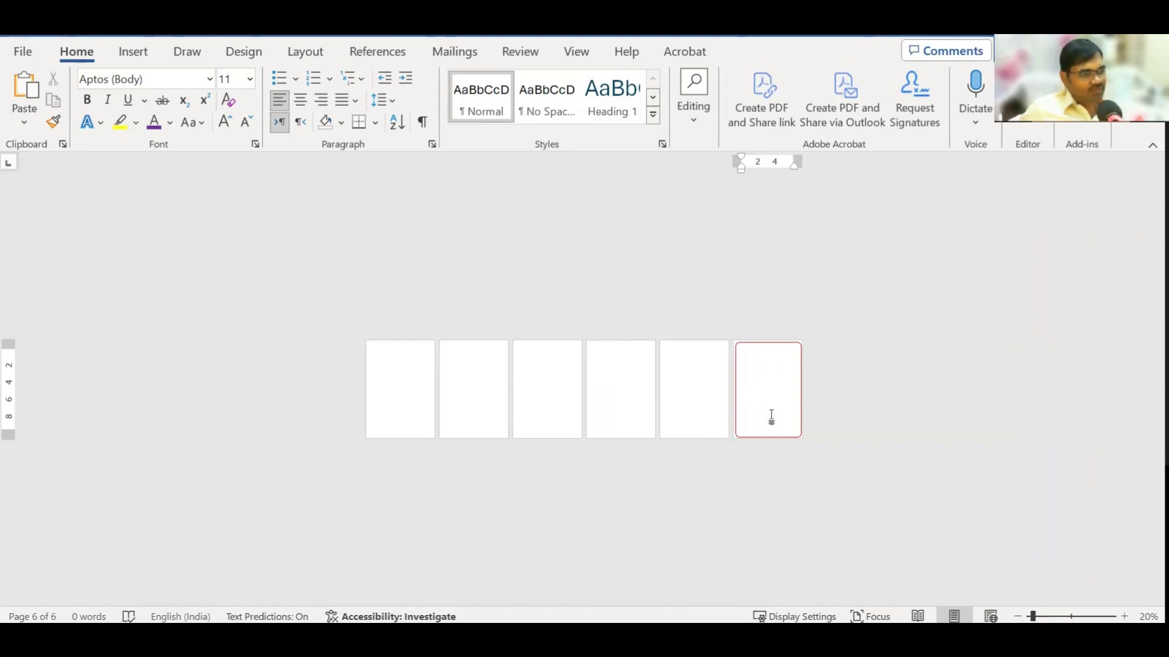
pyautogui.scroll(2, 769, 418)
pyautogui.scroll(-1, 780, 387)
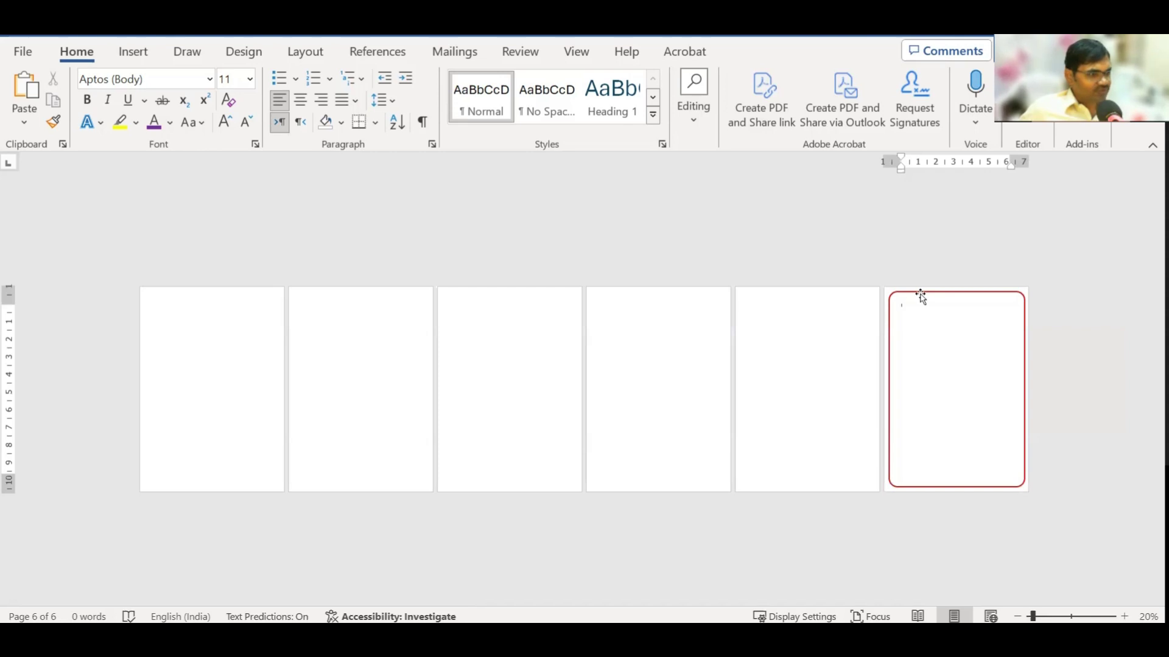
# Place the caret on page 5 and enter header editing via the top margin.
pyautogui.click(865, 263)
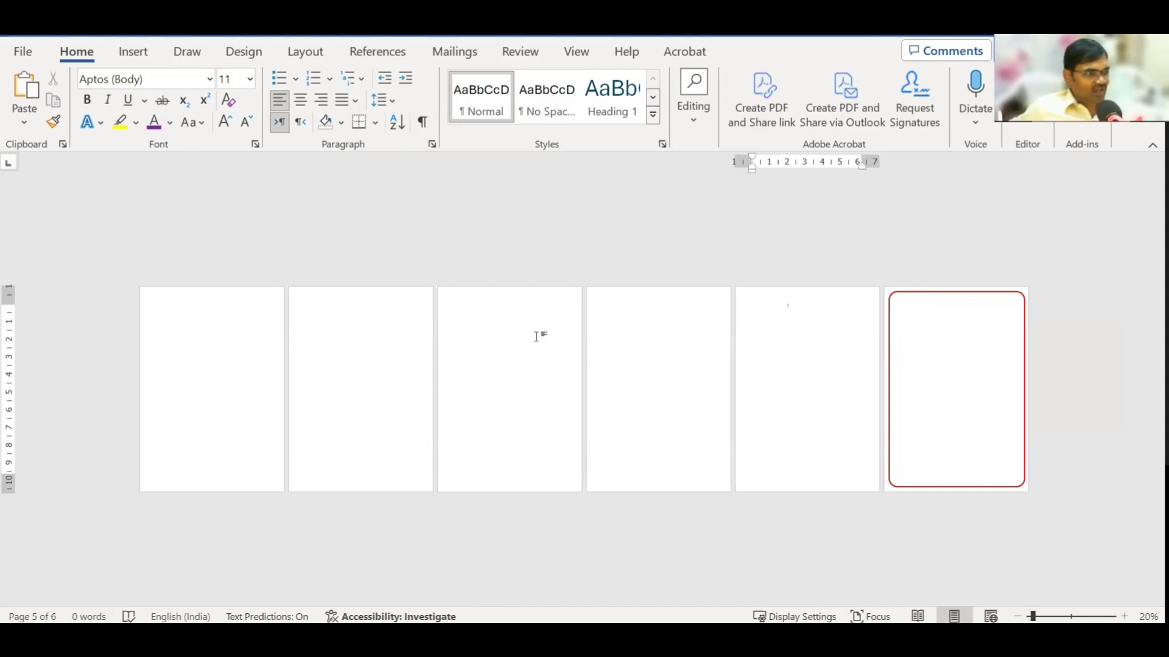
pyautogui.doubleClick(340, 292)
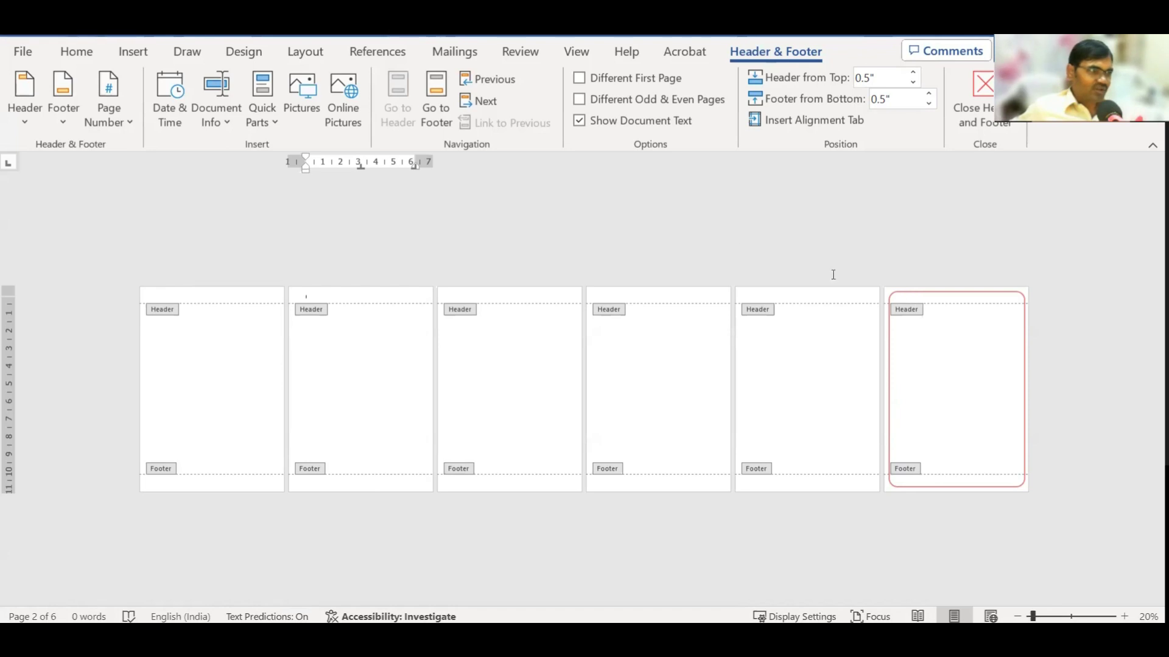
# Exit the header, move the red border from page 6 onto page 5, and reopen header editing.
pyautogui.doubleClick(819, 319)
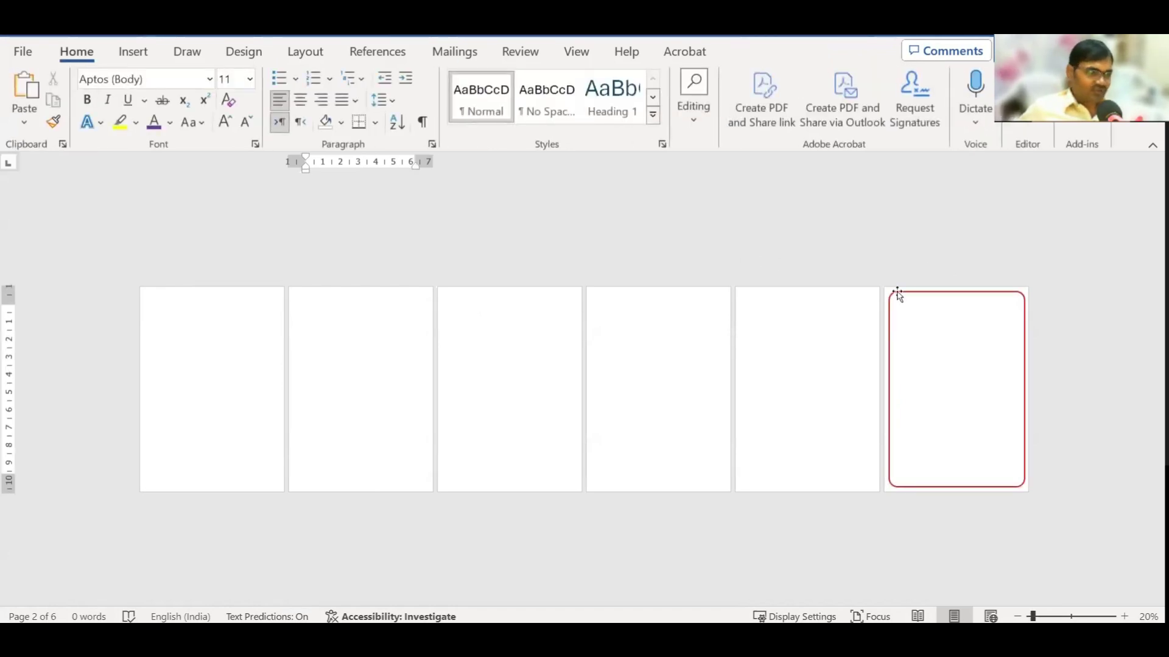
pyautogui.moveTo(854, 331); pyautogui.dragTo(810, 322)
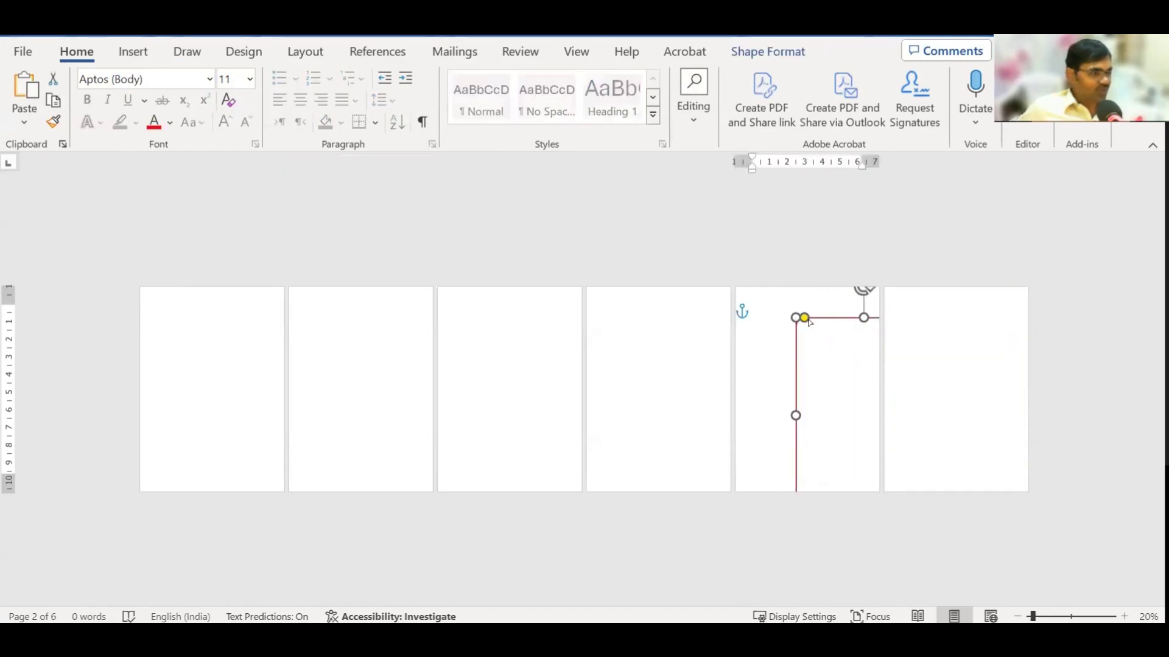
pyautogui.click(810, 321)
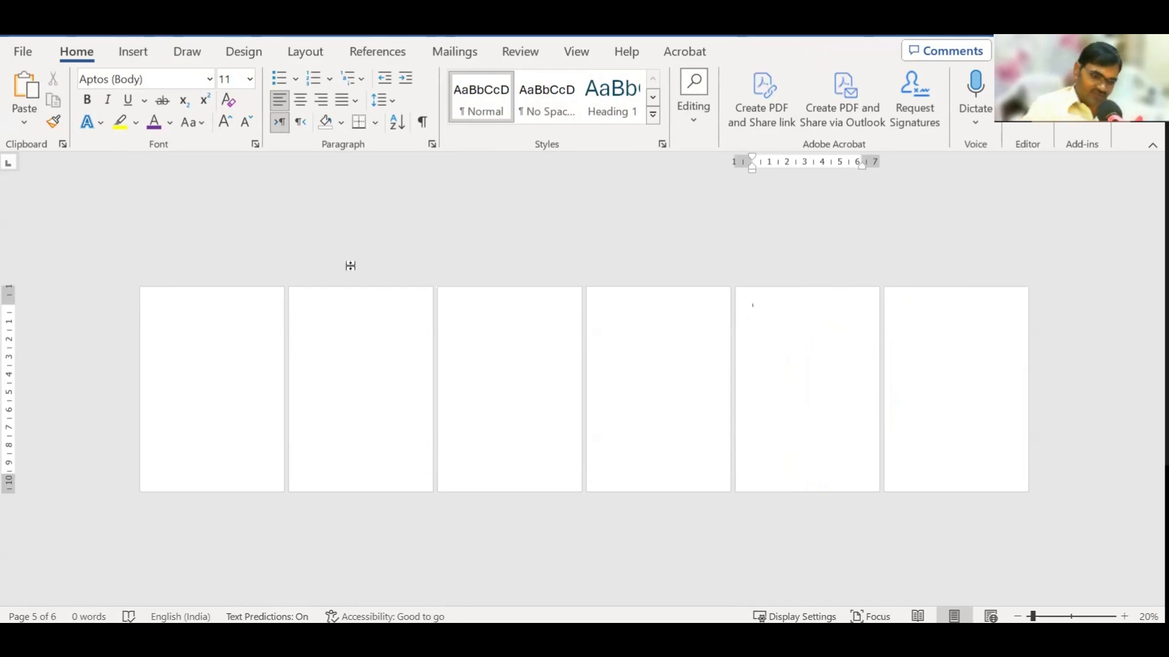
pyautogui.doubleClick(254, 293)
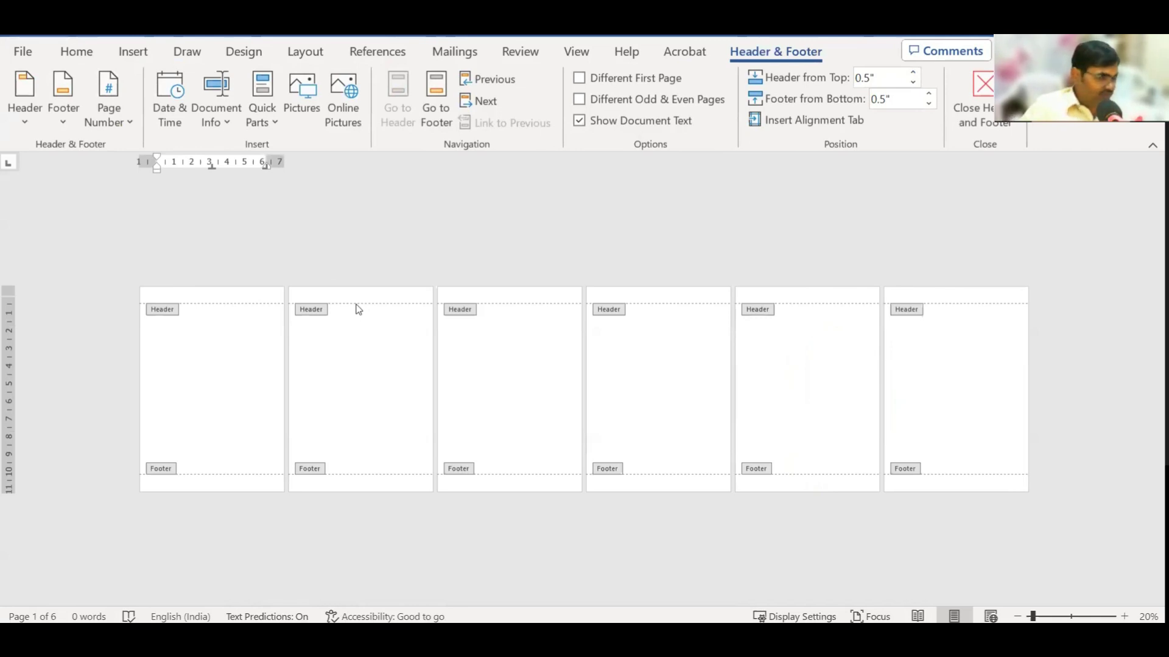
# Paste the dark red rounded border into the page 1 header so it repeats on all six pages.
pyautogui.click(576, 52)
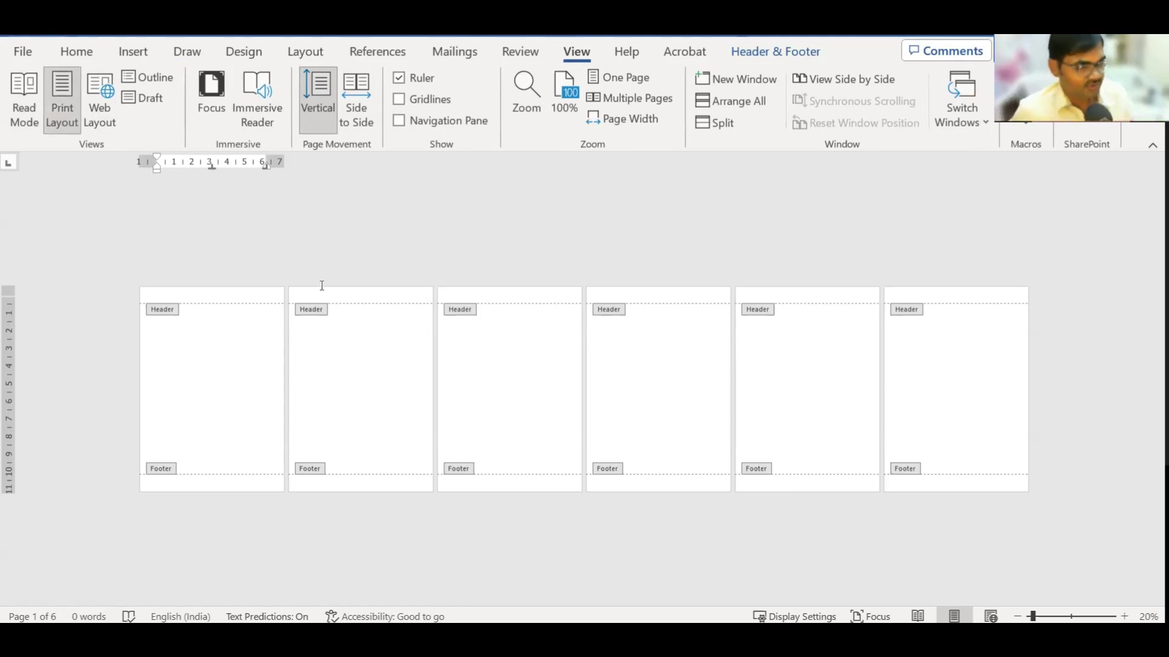
pyautogui.hotkey('ctrl', 'v')
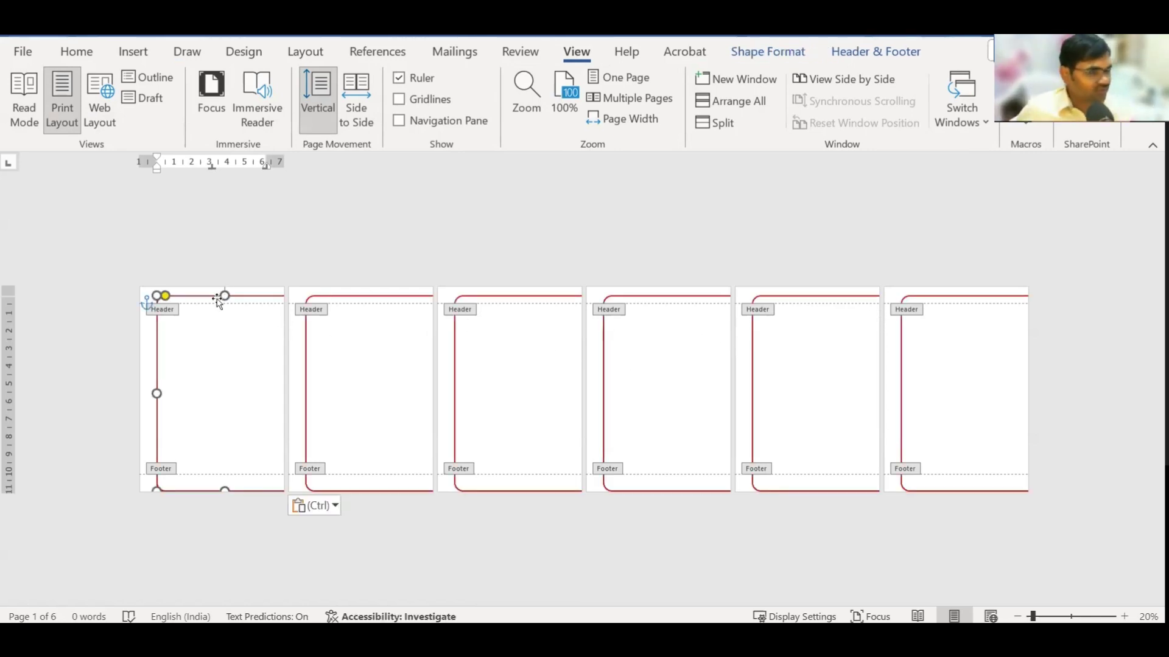
# Drag and nudge the red border into place, stretching it to fill the page.
pyautogui.moveTo(213, 298); pyautogui.dragTo(268, 310)
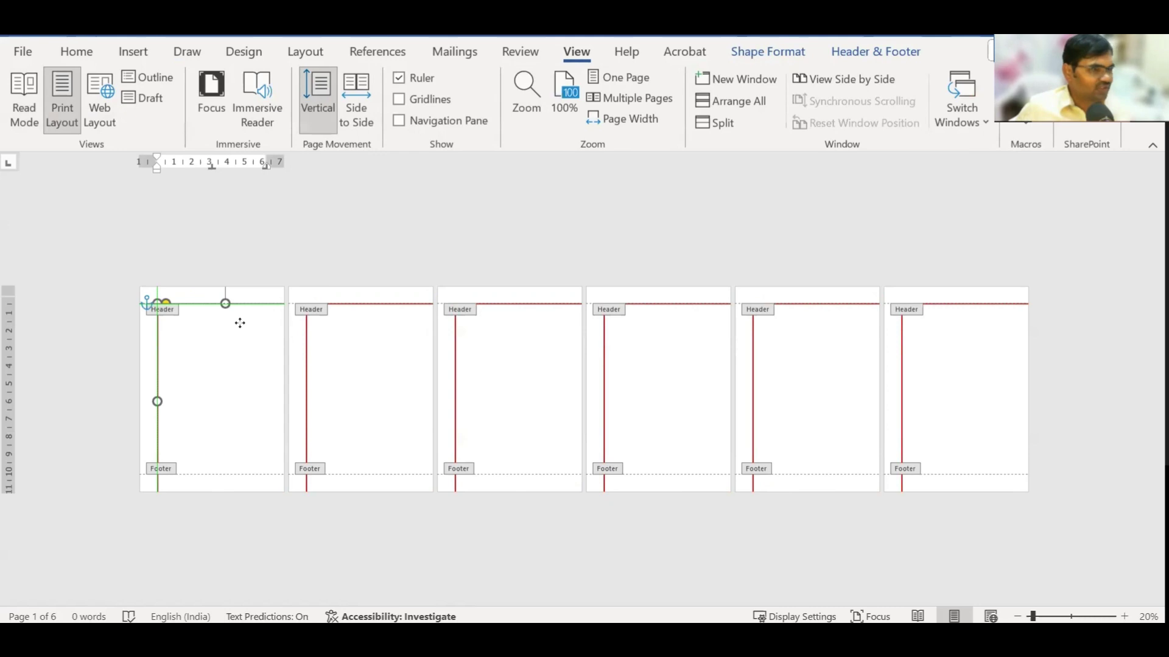
pyautogui.moveTo(268, 310)
pyautogui.mouseDown()
pyautogui.moveTo(179, 287)
pyautogui.moveTo(209, 299)
pyautogui.mouseUp()
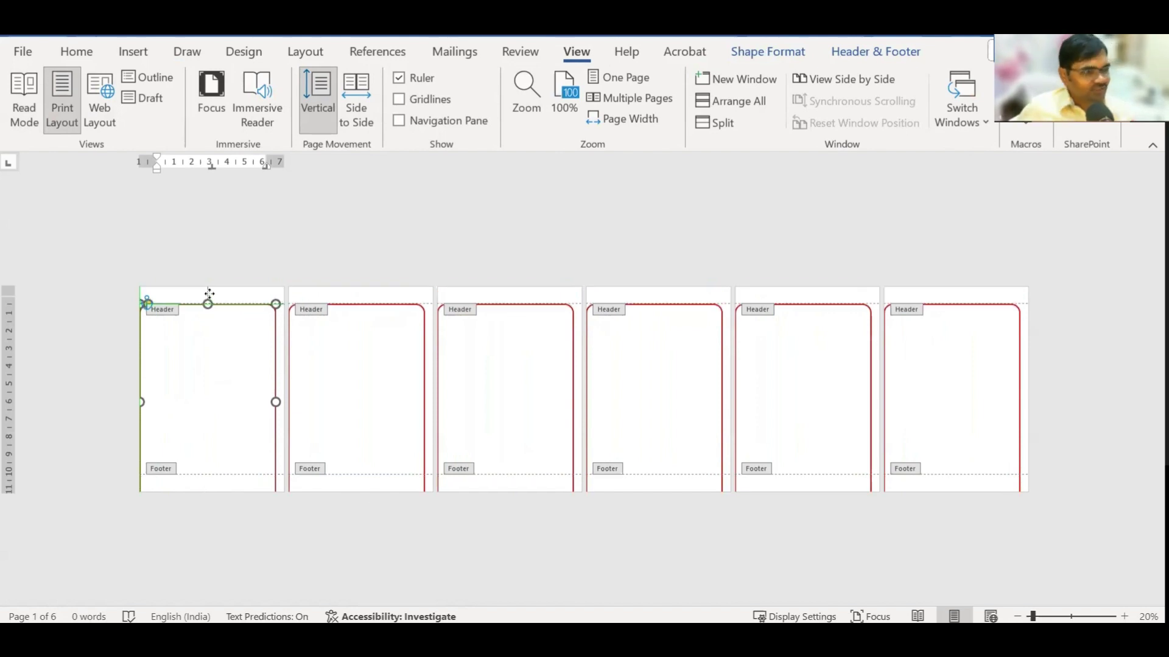
pyautogui.moveTo(209, 299); pyautogui.dragTo(209, 300)
pyautogui.press('Up')
pyautogui.press('Up')
pyautogui.press('Up')
pyautogui.press('Up')
pyautogui.press('Up')
pyautogui.press('Up')
pyautogui.press('Up')
pyautogui.press('Right')
pyautogui.press('Right')
pyautogui.press('Right')
pyautogui.press('Right')
pyautogui.press('Right')
pyautogui.press('Left')
pyautogui.press('Left')
pyautogui.press('Left')
pyautogui.press('Left')
pyautogui.press('Down')
pyautogui.press('Down')
pyautogui.press('Down')
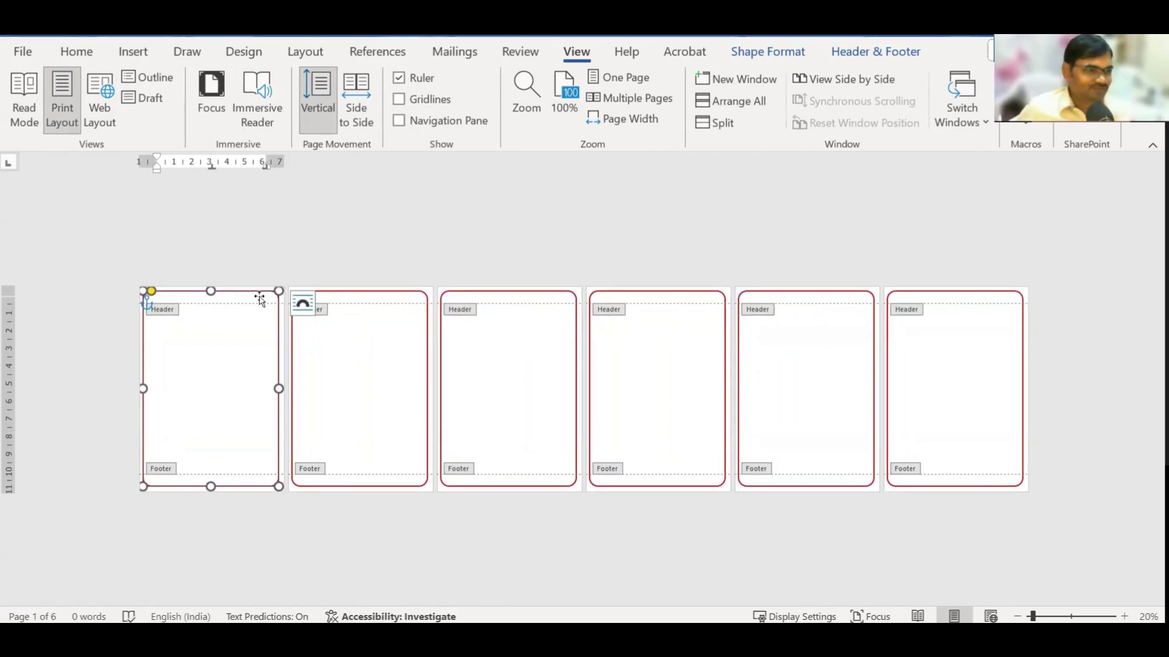
pyautogui.moveTo(259, 299); pyautogui.dragTo(256, 301)
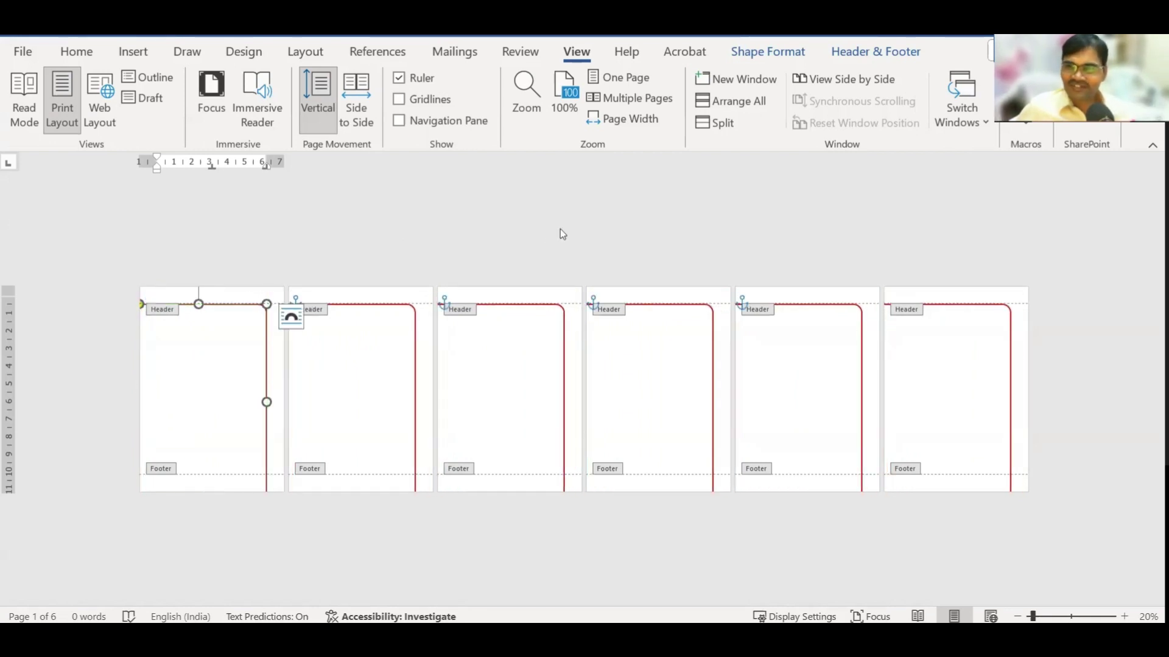
# Centre the border on the page with Shape Format Align Center and Align Middle.
pyautogui.click(73, 51)
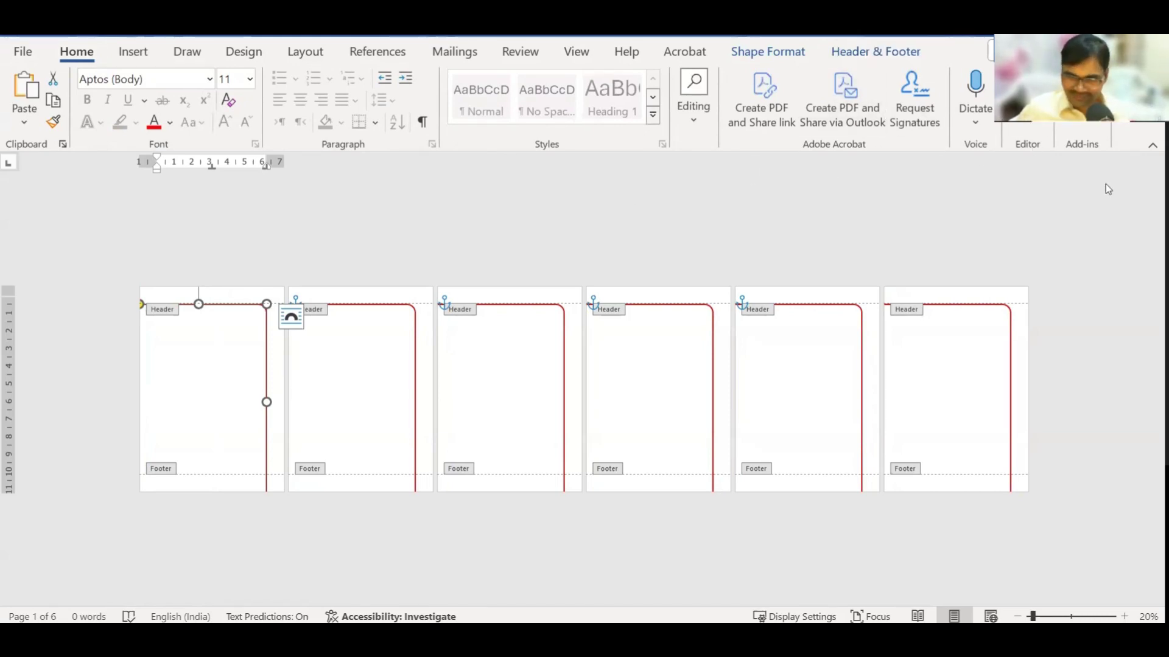
pyautogui.click(894, 58)
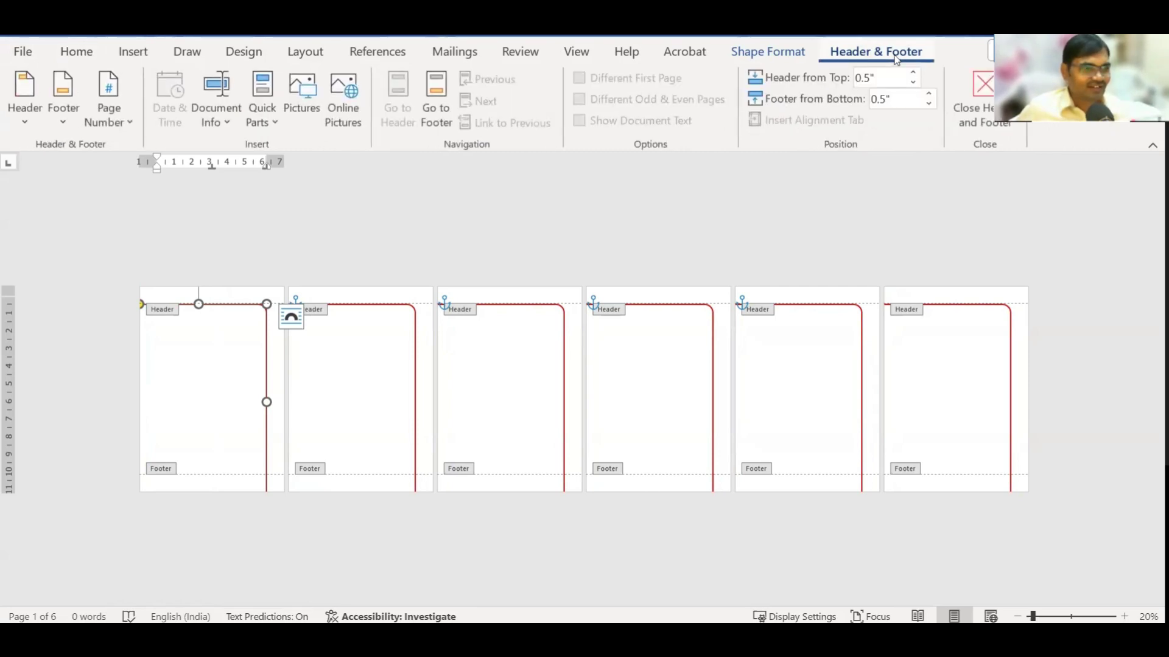
pyautogui.click(775, 54)
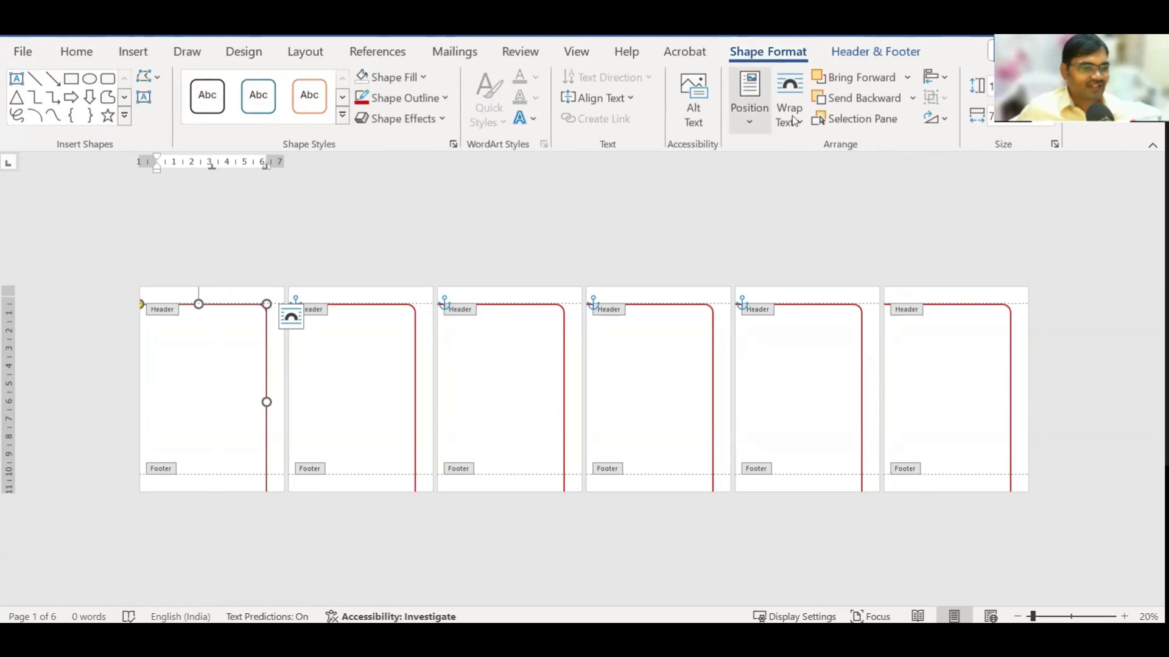
pyautogui.click(747, 125)
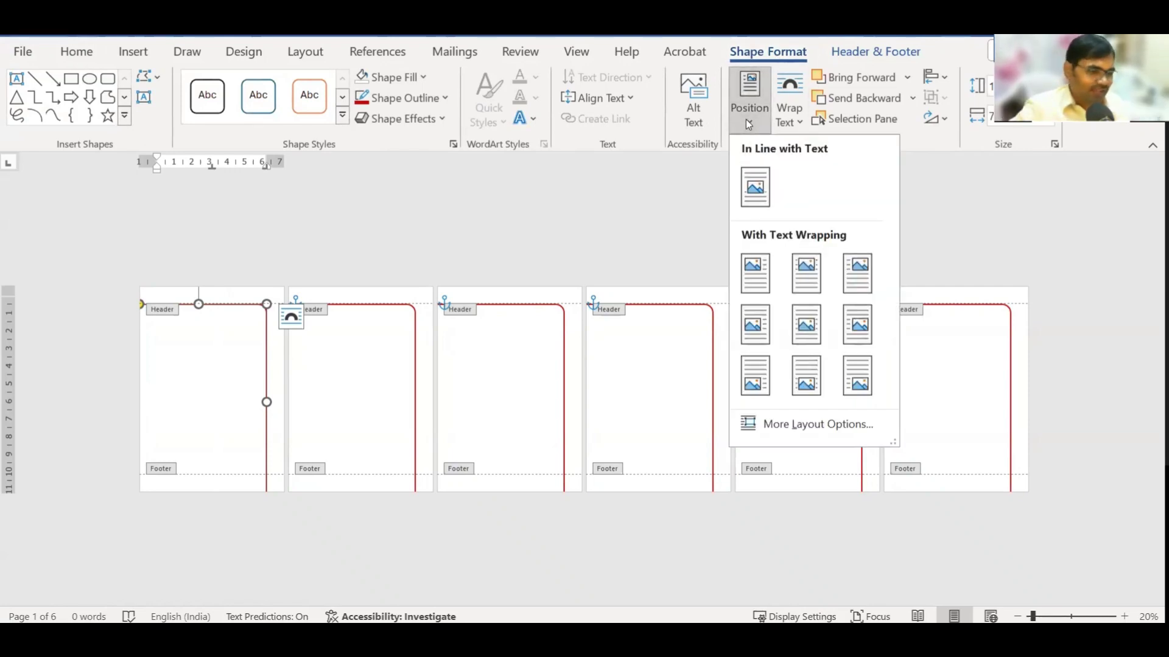
pyautogui.click(798, 121)
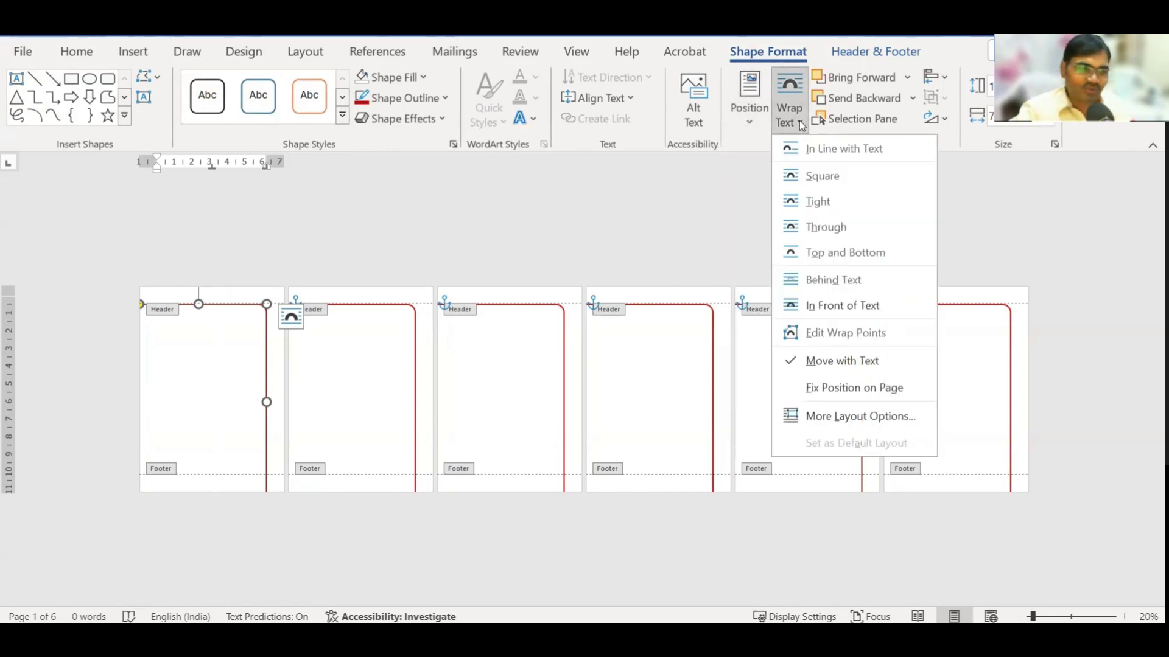
pyautogui.click(945, 79)
pyautogui.click(981, 129)
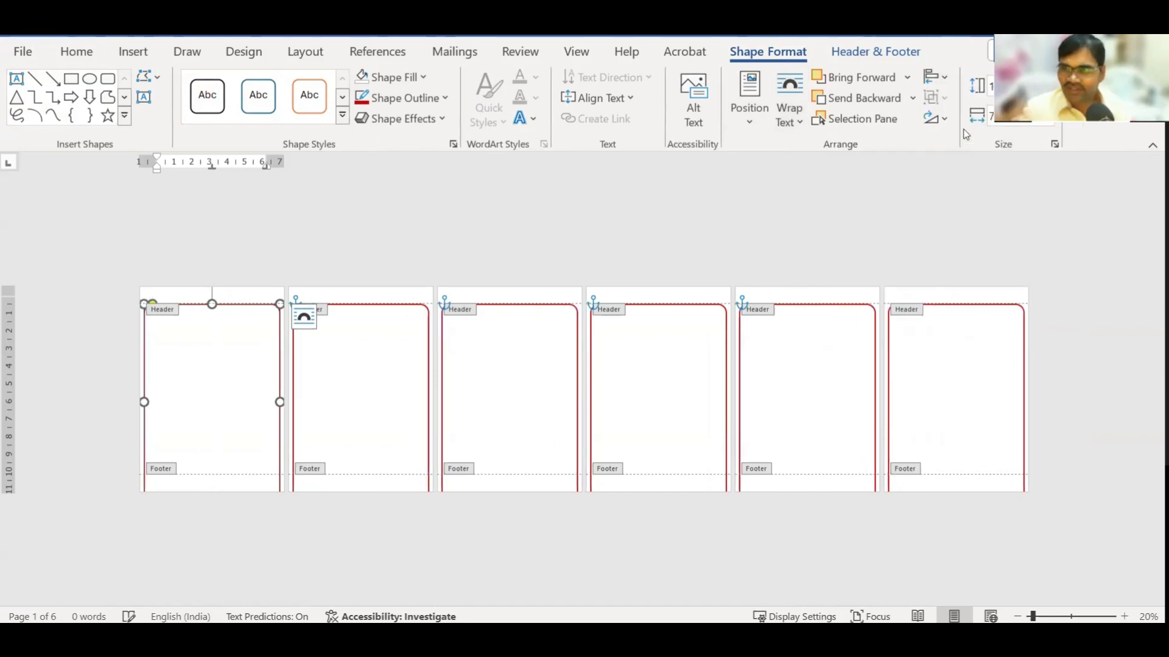
pyautogui.click(938, 77)
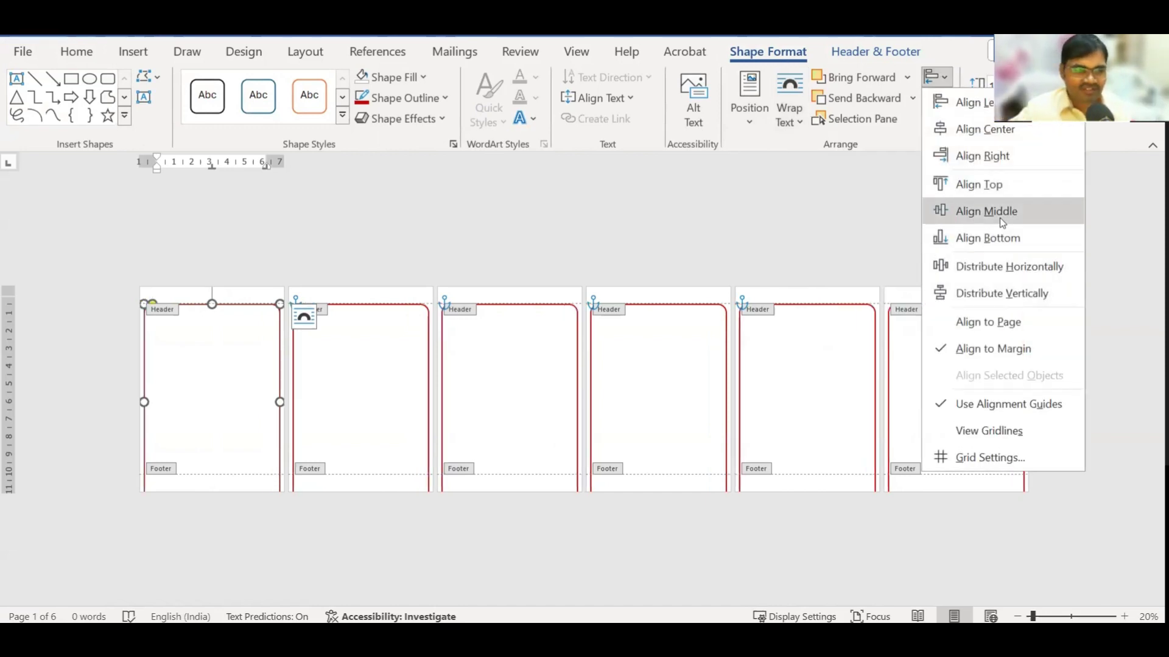
pyautogui.click(981, 210)
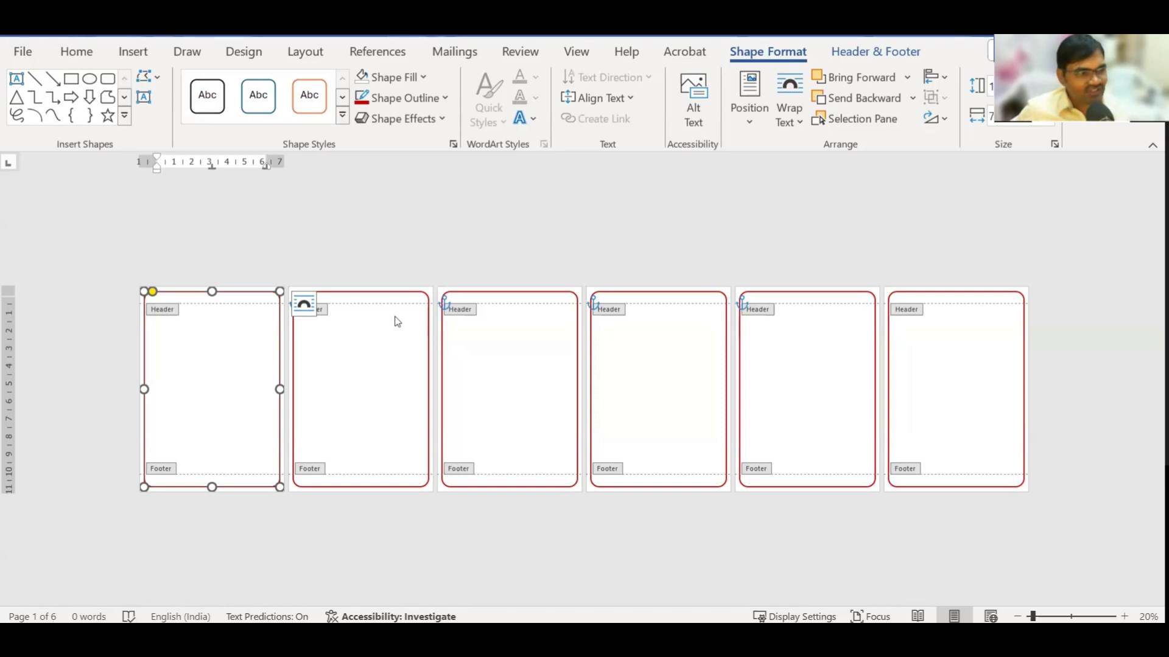
pyautogui.click(397, 320)
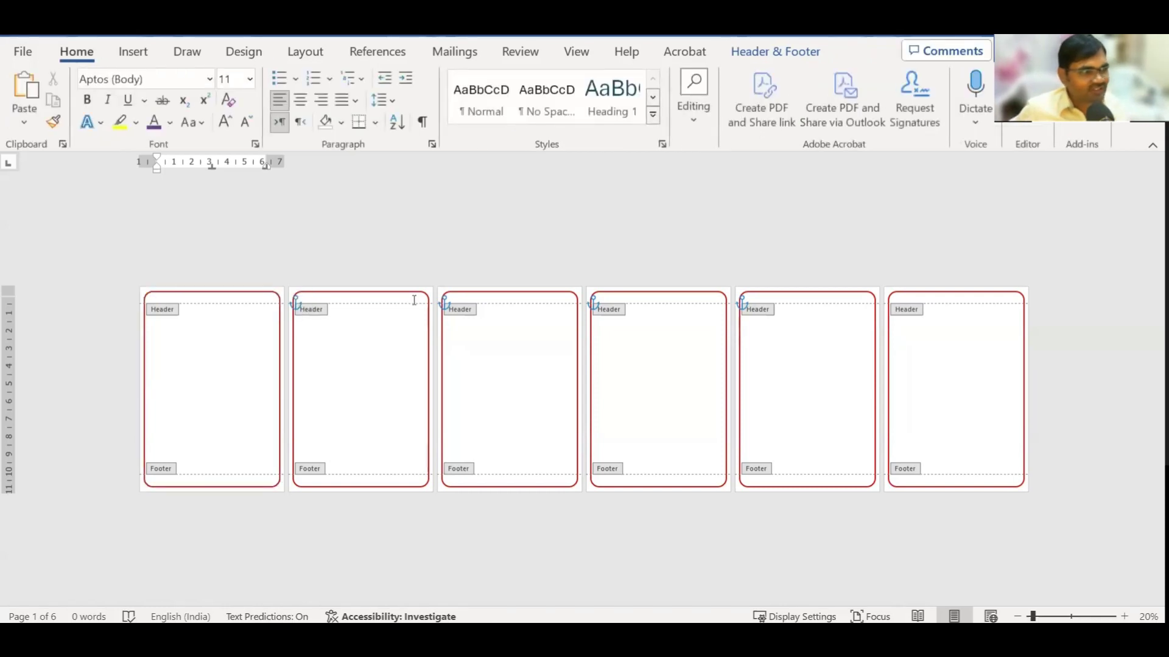
# Exit the header and type a line of gibberish sample text inside page 1's red border.
pyautogui.doubleClick(327, 325)
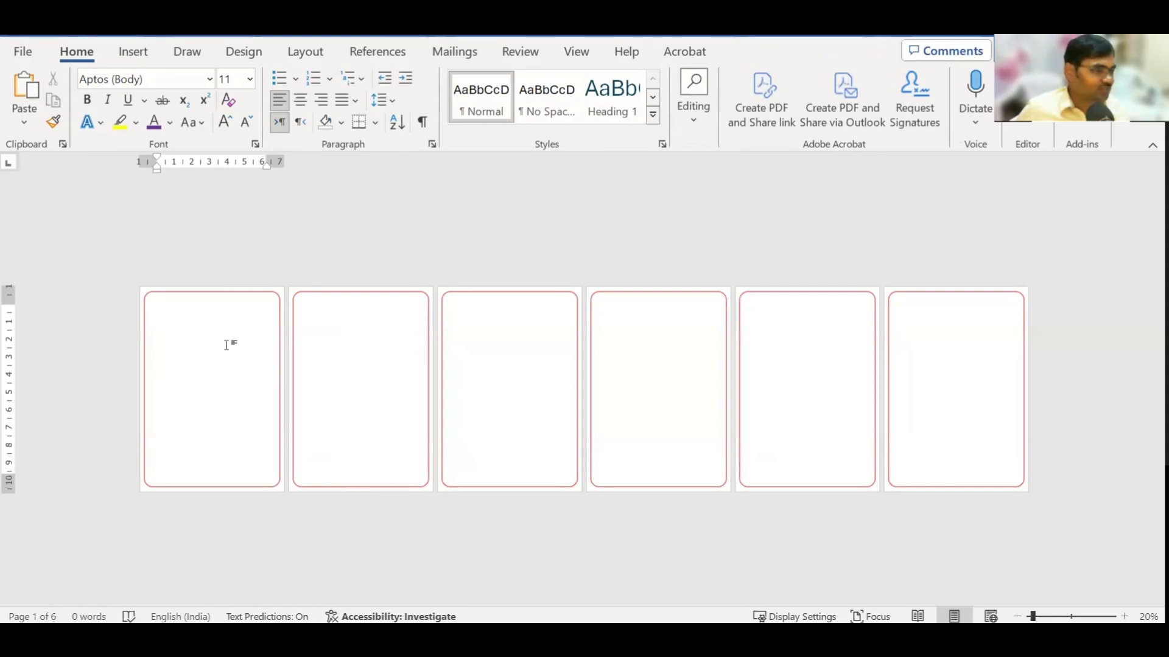
pyautogui.scroll(4, 226, 345)
pyautogui.scroll(3, 226, 345)
pyautogui.write('svsdvcssdvsvss')
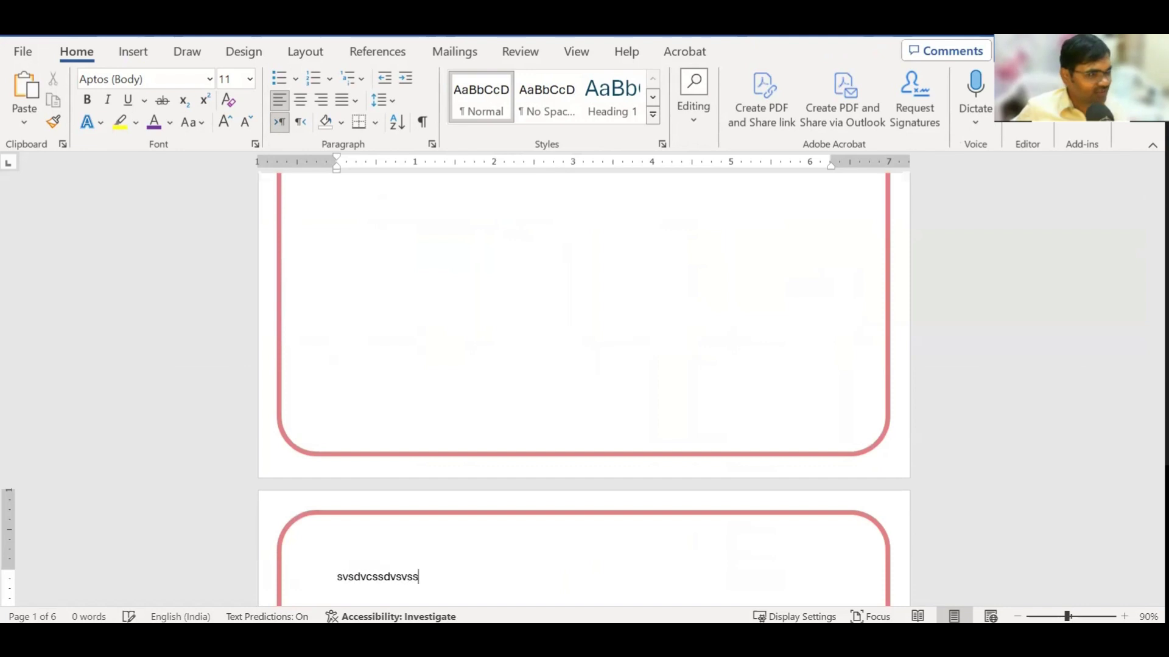
pyautogui.write('fsa sd szd vsaefsdcsc')
pyautogui.scroll(-3, 463, 402)
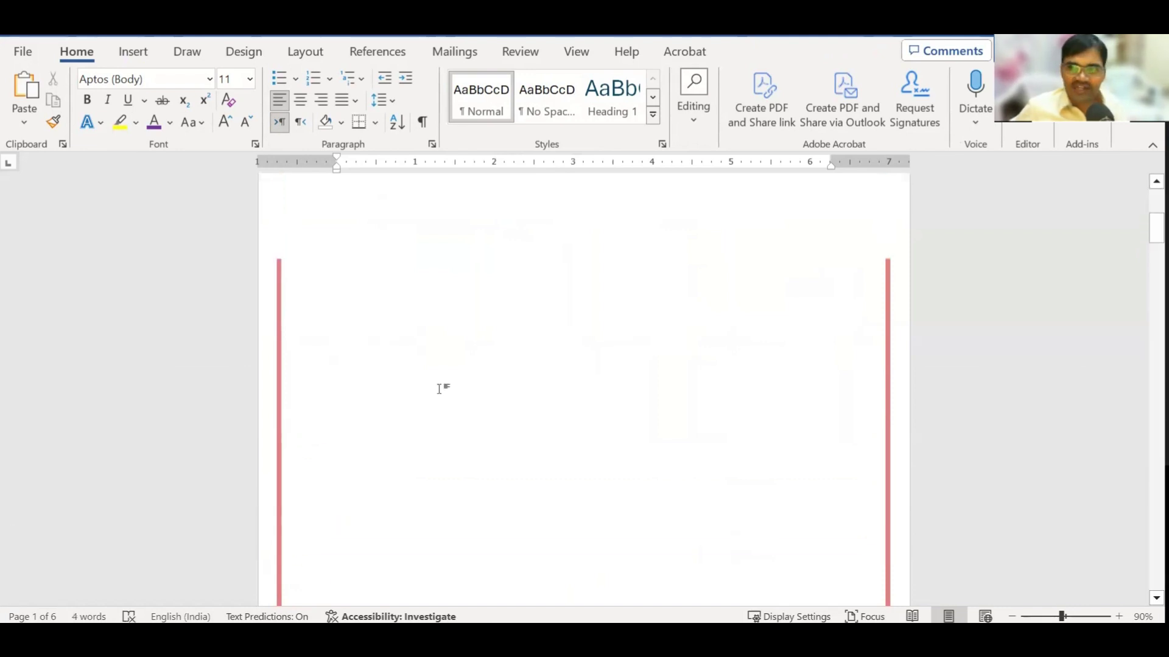
pyautogui.scroll(1, 426, 334)
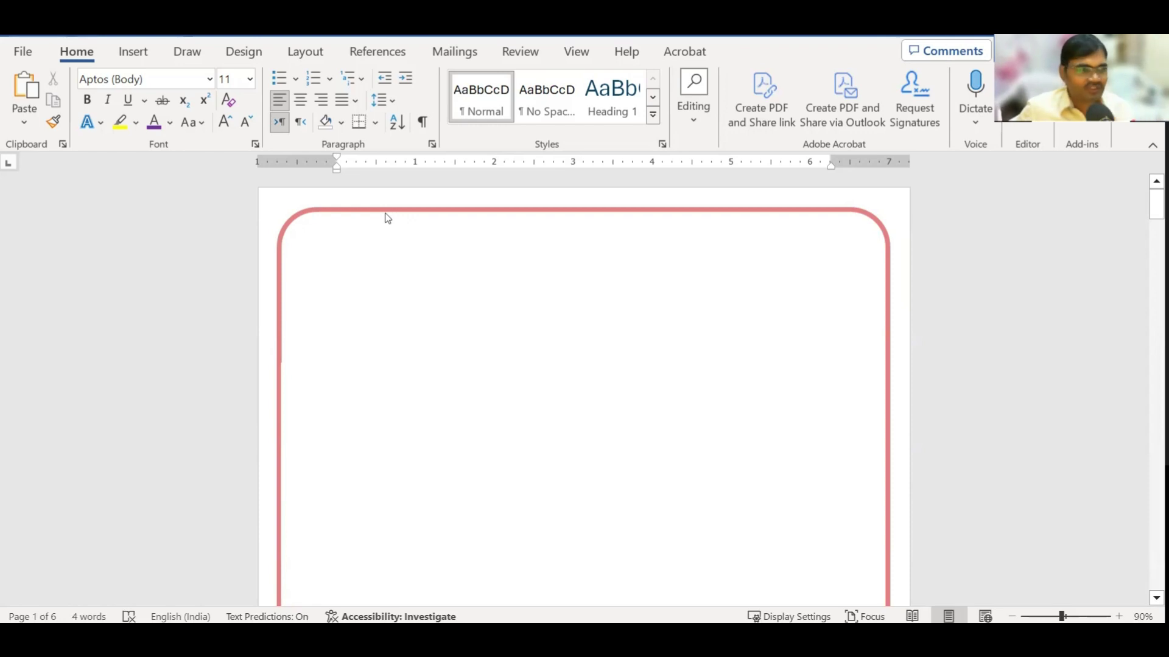
pyautogui.scroll(-1, 456, 312)
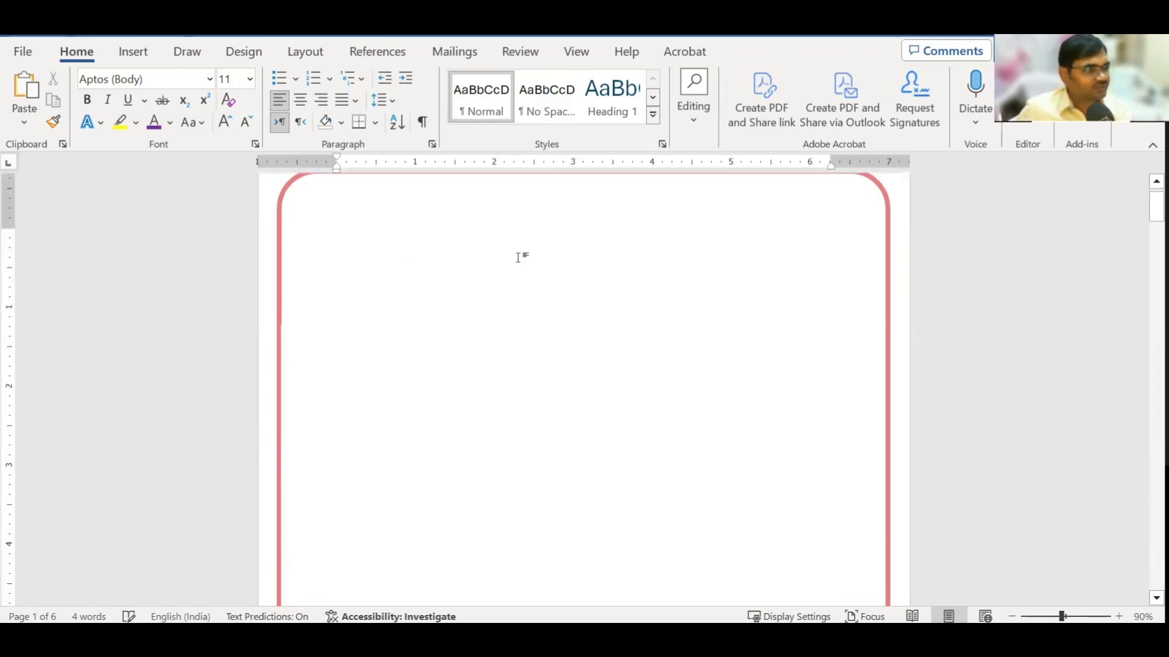
pyautogui.write('A nfawpfcm oam;aw ms;cvsa;sfcSfcna; f; fvnmsfcwaf')
pyautogui.scroll(1, 597, 377)
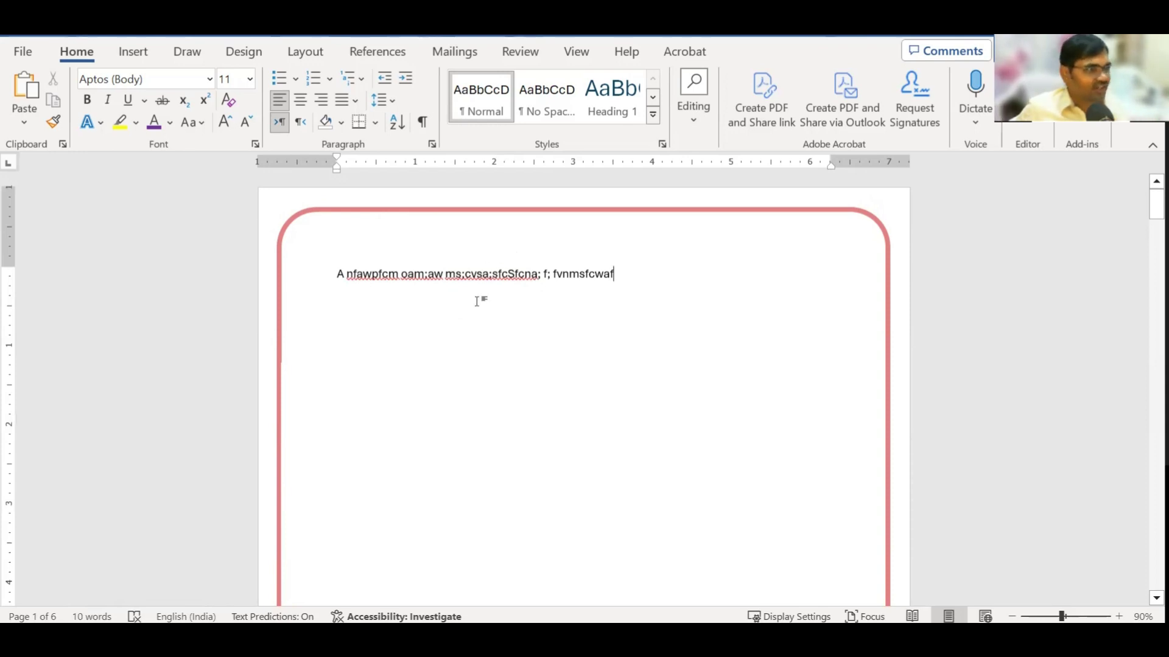
# Export the document as the PDF file document_08-02-2024.pdf.
pyautogui.click(23, 51)
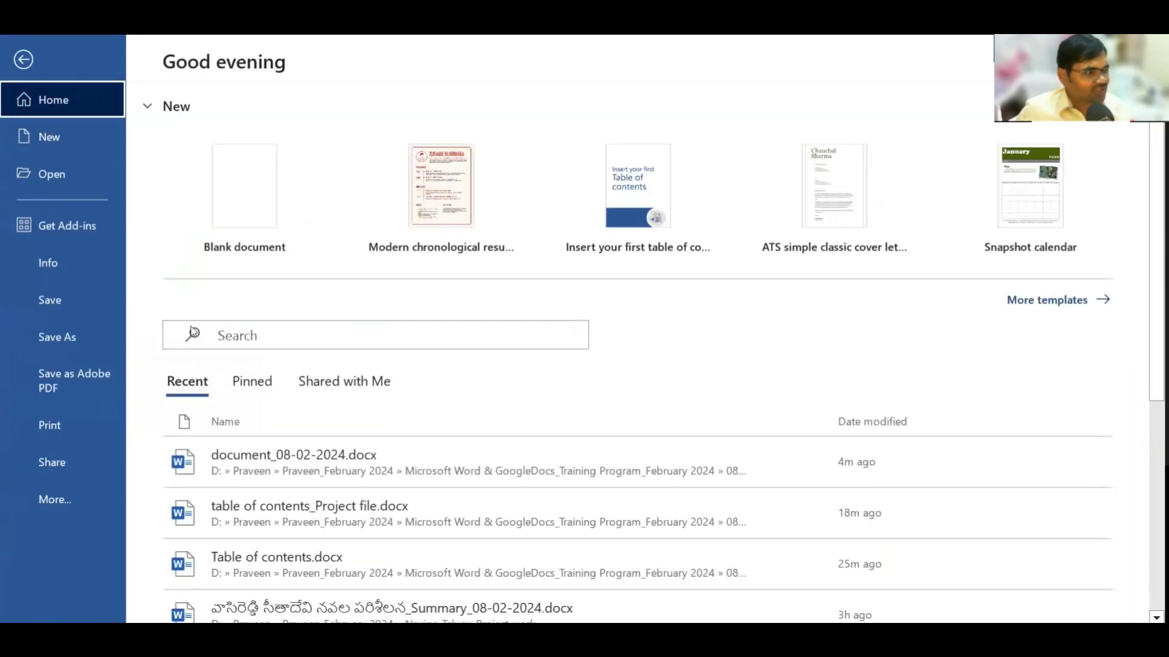
pyautogui.click(75, 330)
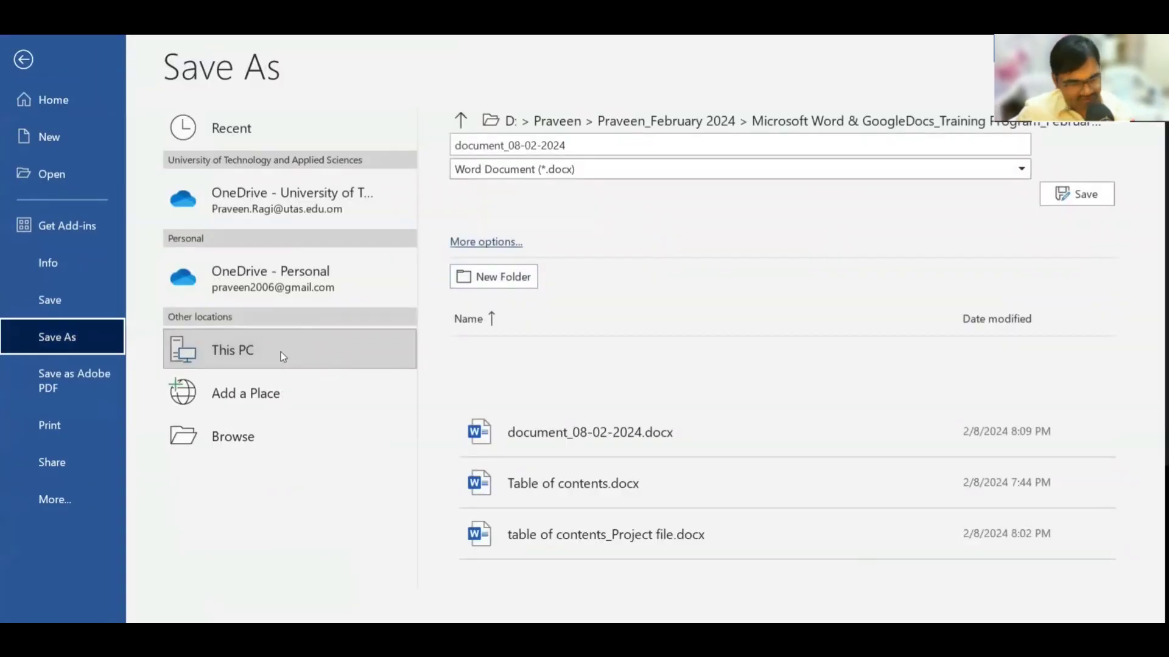
pyautogui.press('F12')
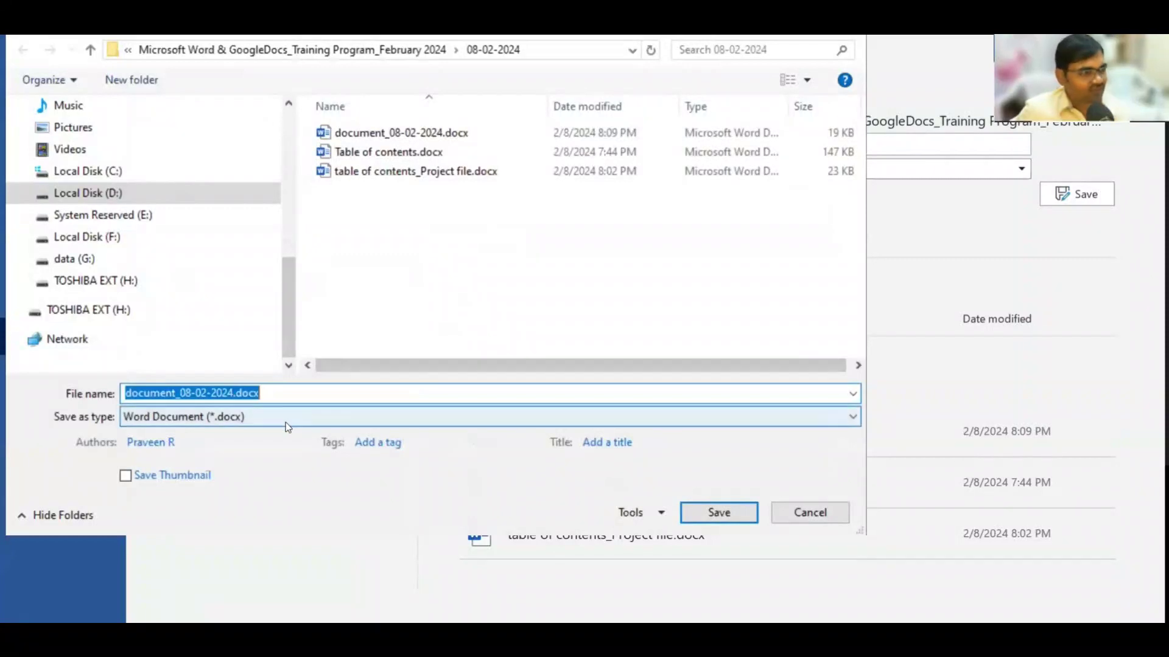
pyautogui.click(286, 421)
pyautogui.click(271, 516)
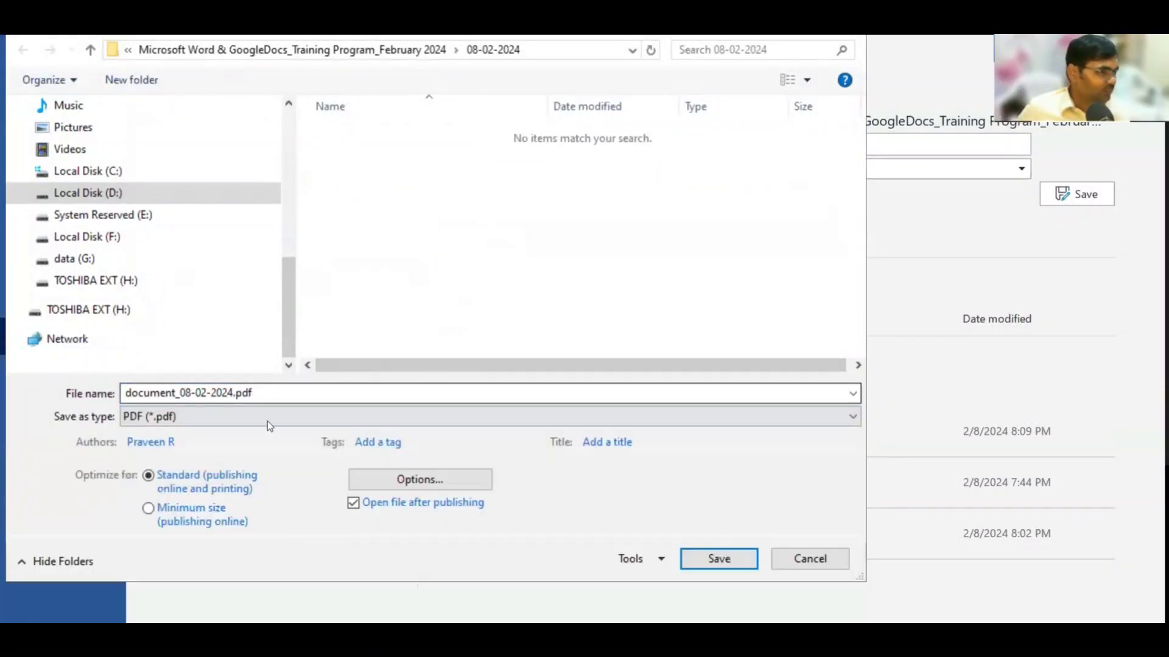
pyautogui.click(740, 566)
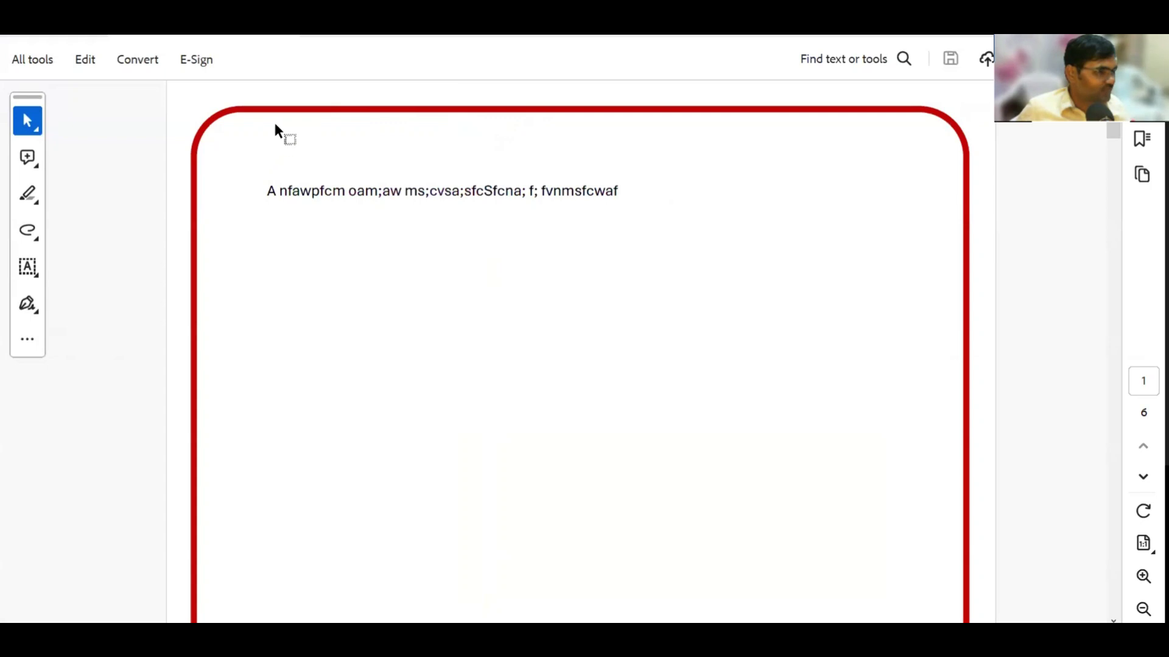
# Select the first words of the text line in the exported PDF to check it.
pyautogui.moveTo(323, 193); pyautogui.dragTo(390, 193)
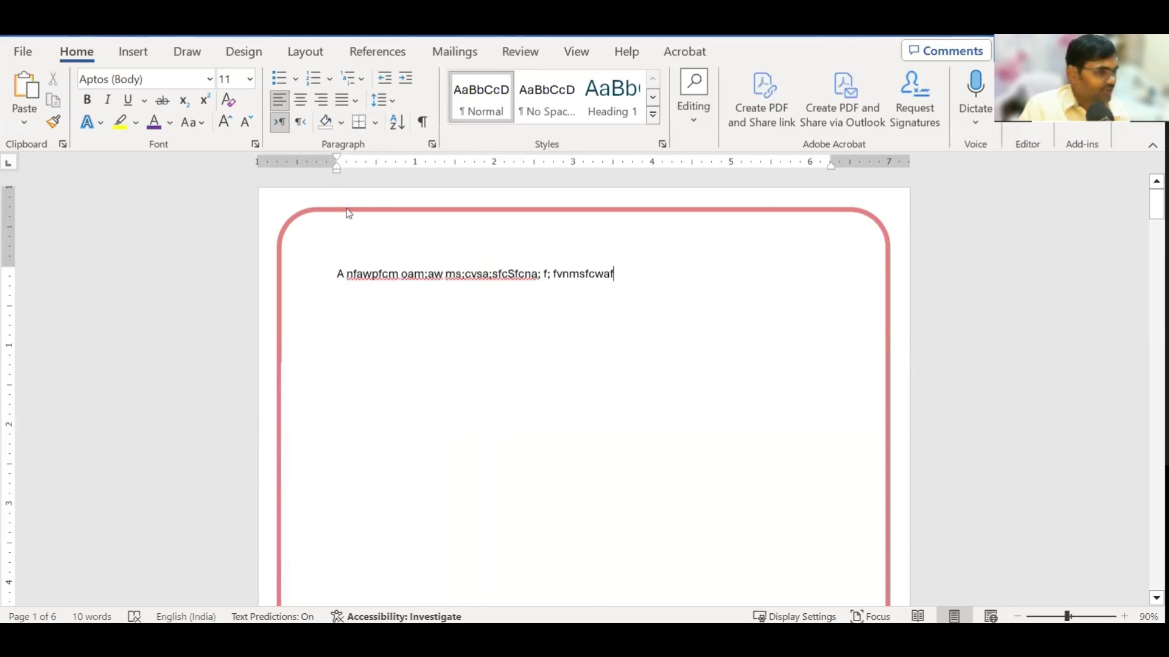
# Raise the red border's top edge slightly in the header, return to the body, and start a new document.
pyautogui.doubleClick(391, 201)
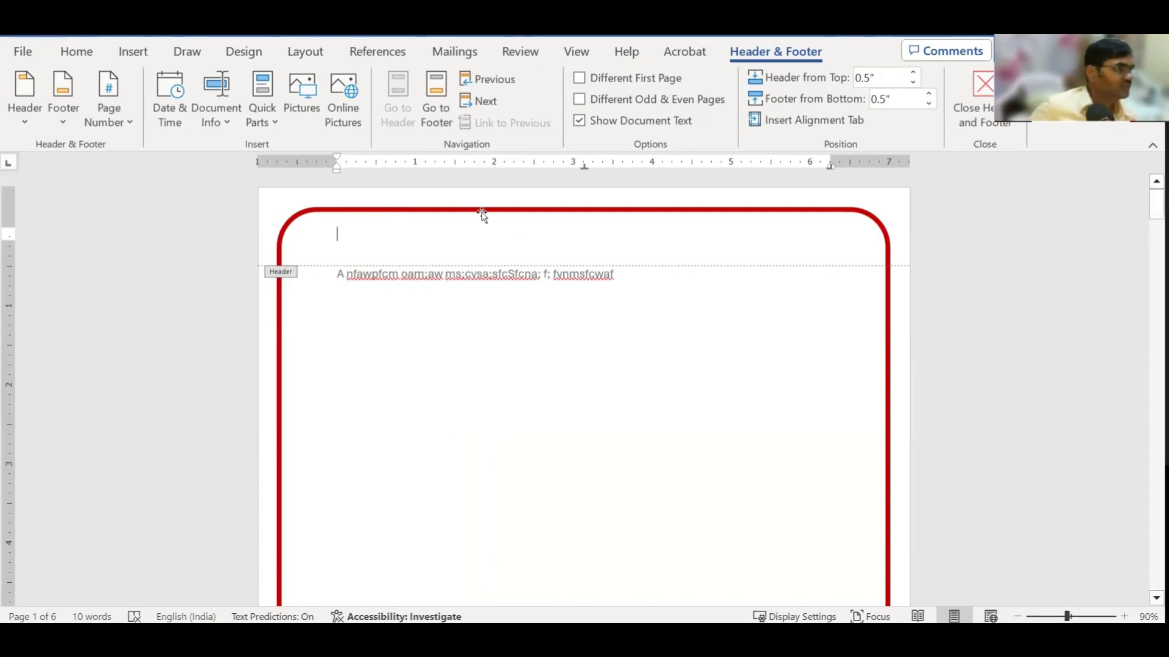
pyautogui.click(449, 211)
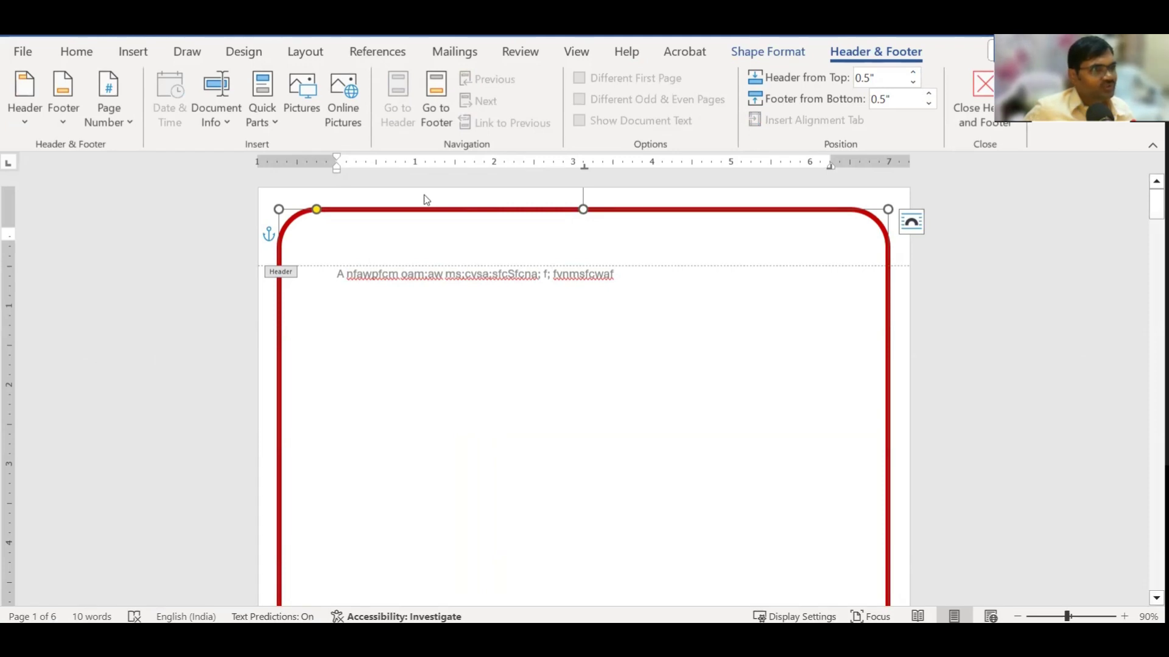
pyautogui.click(399, 237)
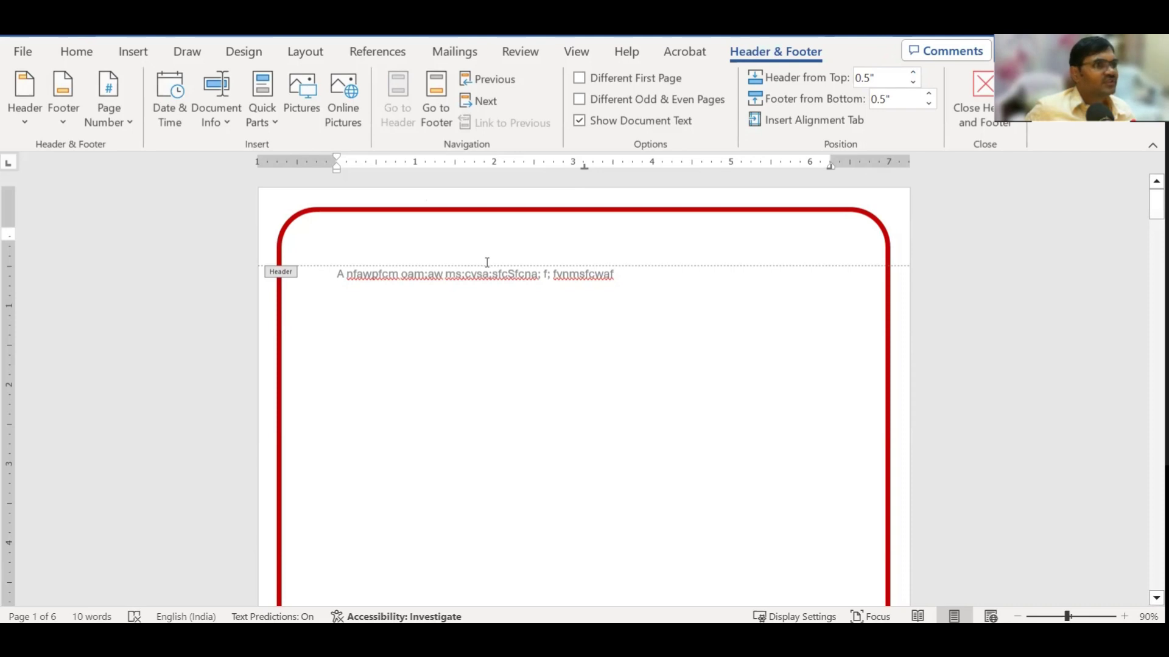
pyautogui.click(387, 209)
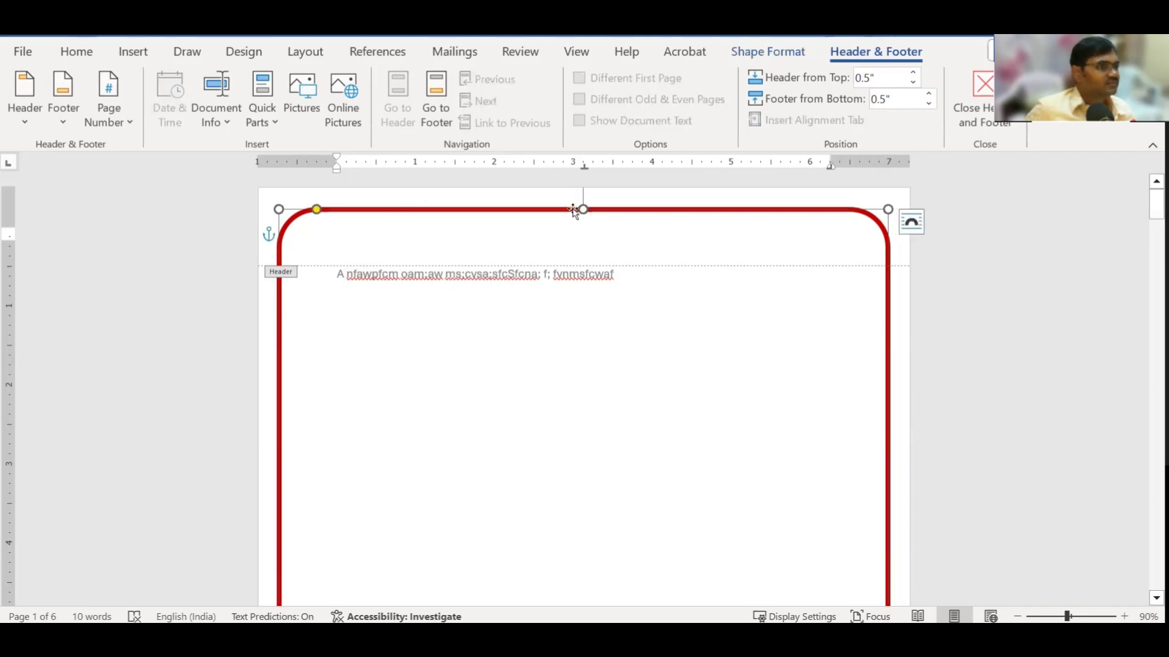
pyautogui.moveTo(577, 204); pyautogui.dragTo(593, 213)
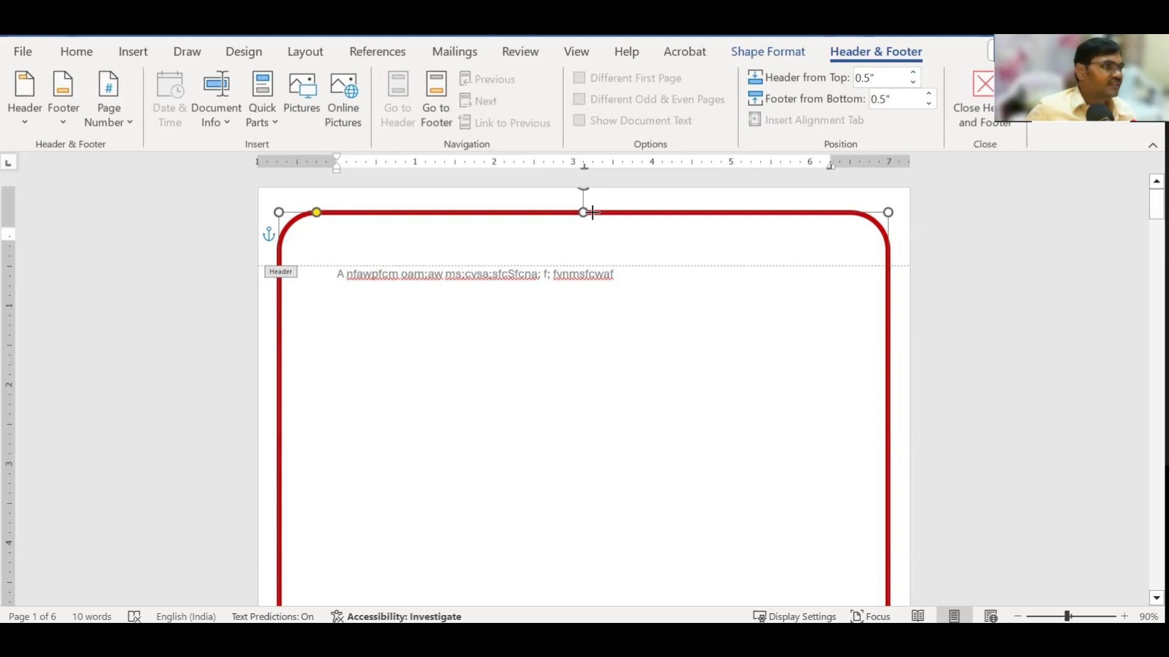
pyautogui.moveTo(592, 213); pyautogui.dragTo(596, 210)
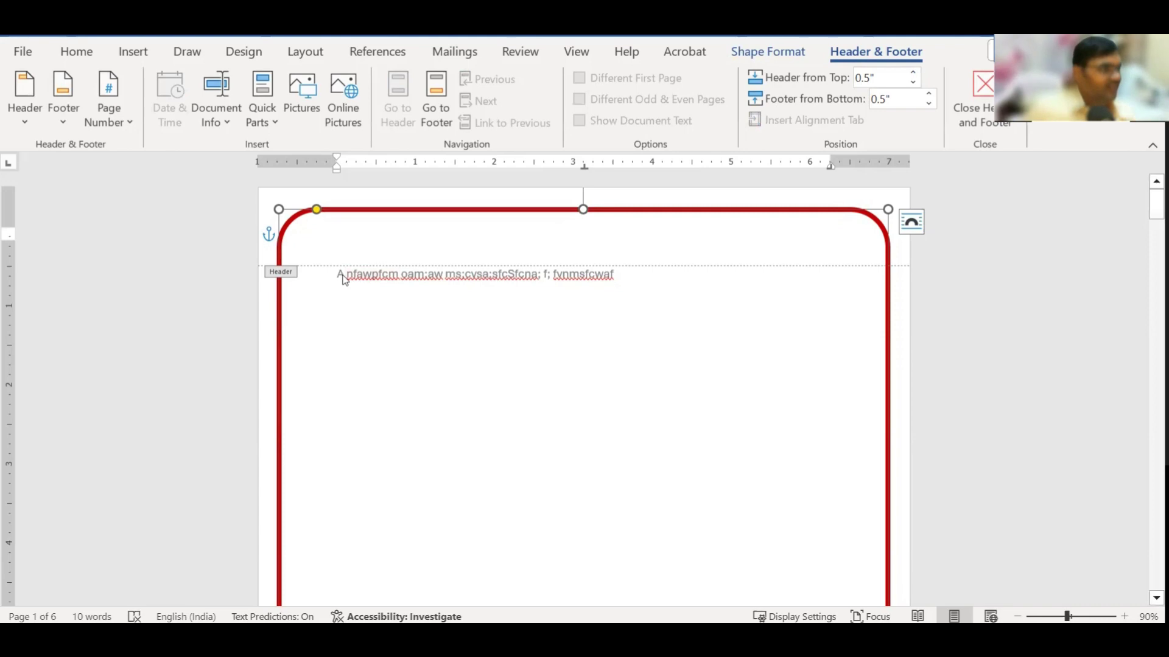
pyautogui.doubleClick(508, 316)
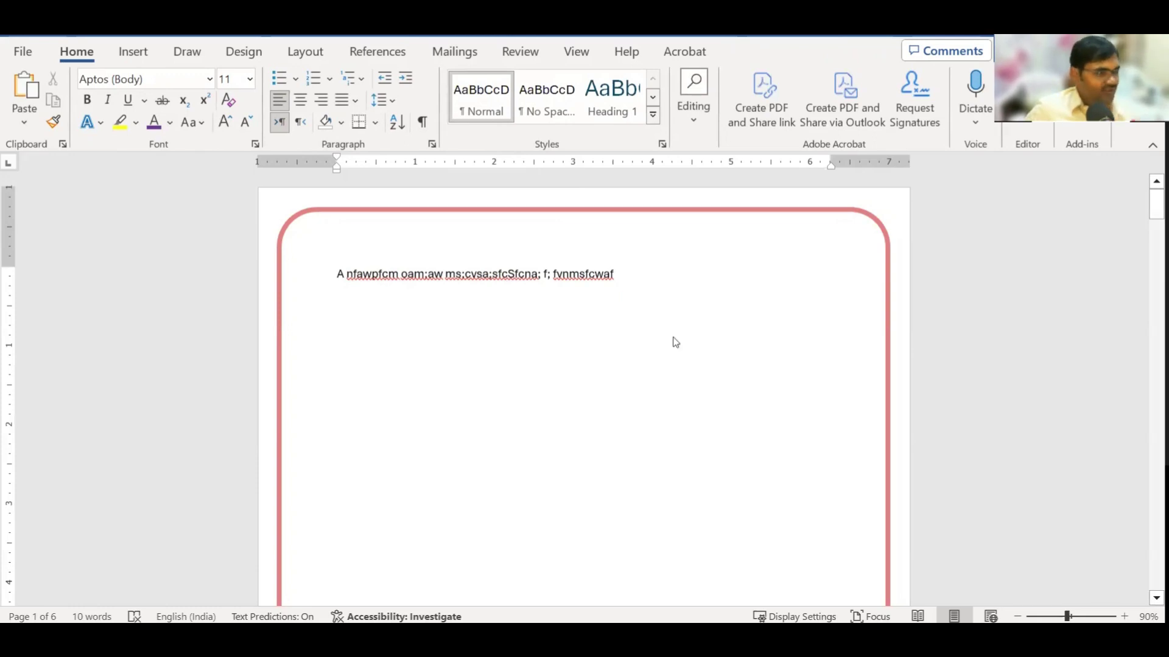
pyautogui.hotkey('ctrl', 'n')
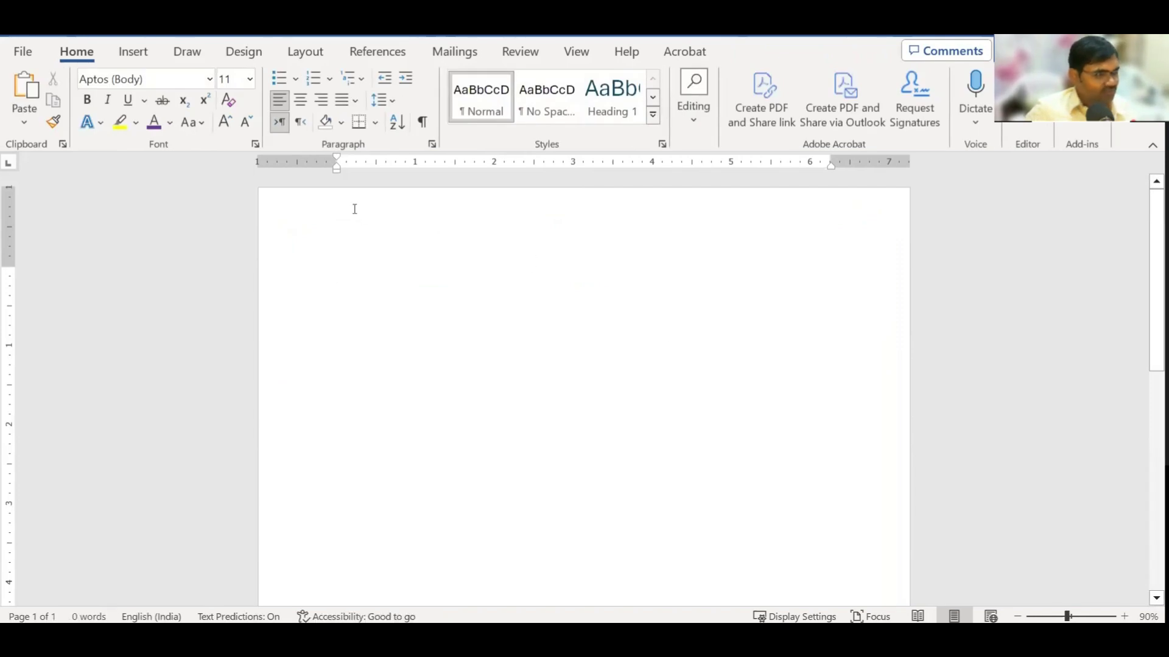
# Set the new document's header text to 'Microsoft Word Tutorials'.
pyautogui.doubleClick(355, 209)
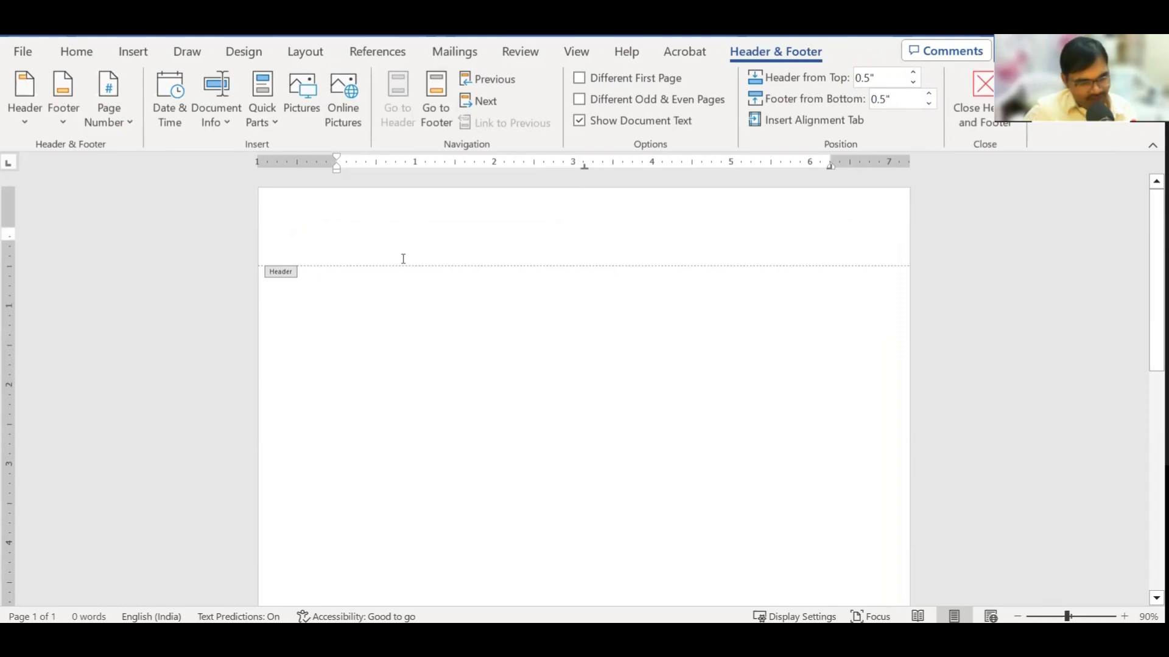
pyautogui.write('How to use')
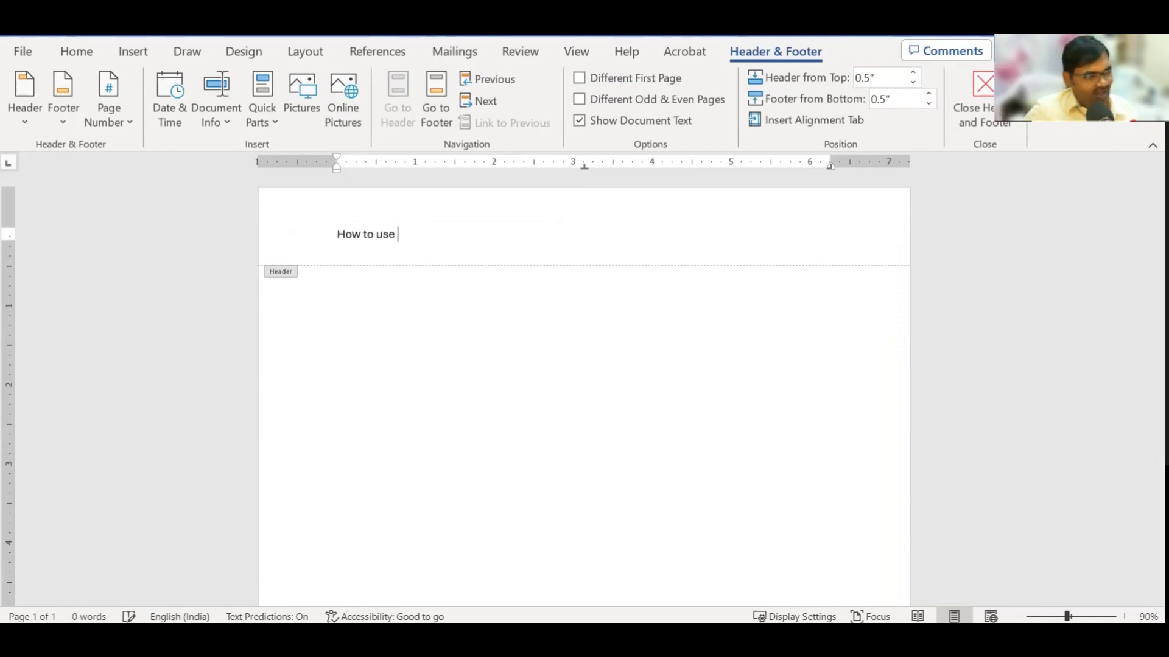
pyautogui.tripleClick(401, 256)
pyautogui.write('Microsoft Worde tutor')
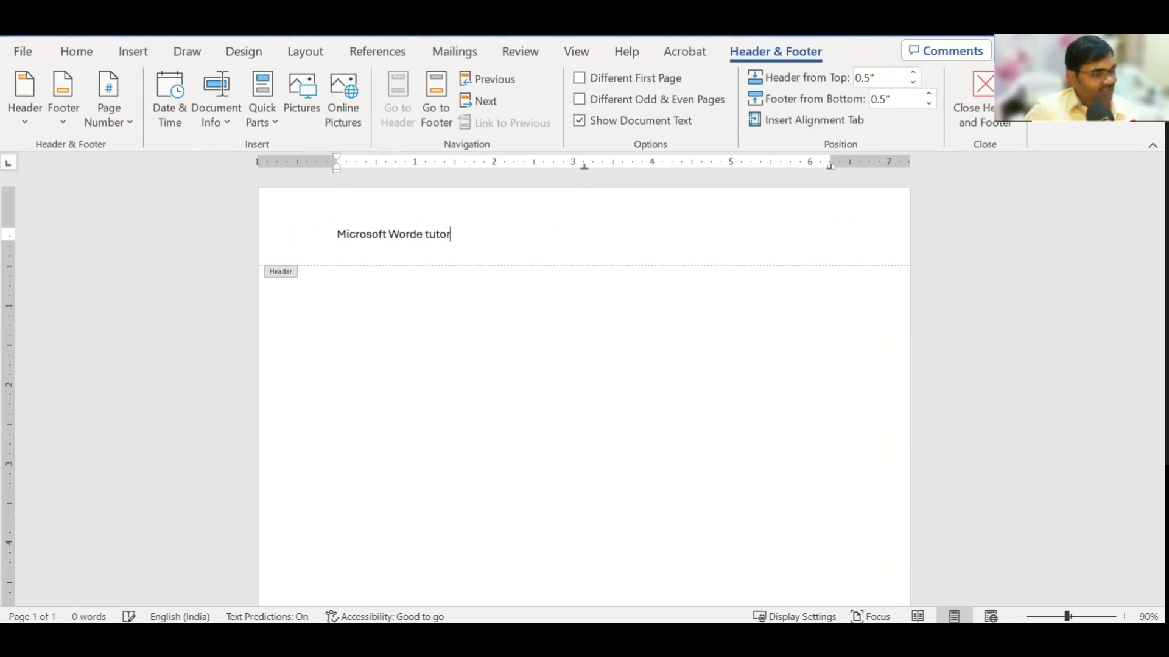
pyautogui.press('BackSpace')
pyautogui.press('BackSpace')
pyautogui.press('BackSpace')
pyautogui.write('uto')
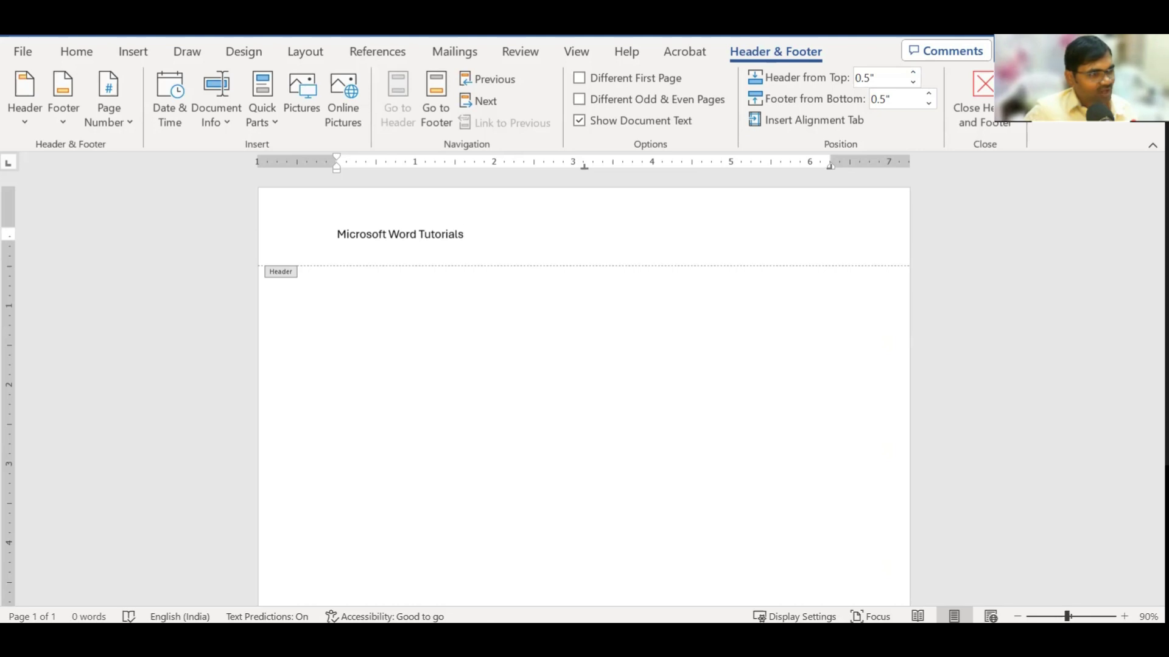
pyautogui.doubleClick(501, 360)
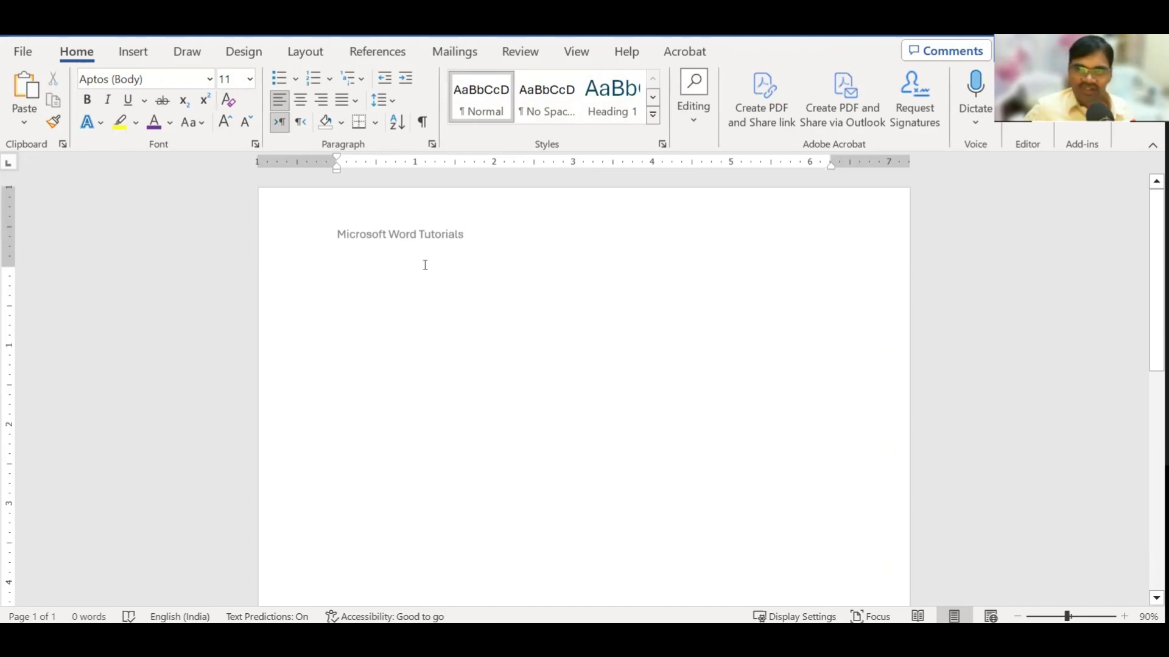
# Drag the top margin on the vertical ruler upward to lift the 'Microsoft Word Tutorials' header.
pyautogui.doubleClick(392, 218)
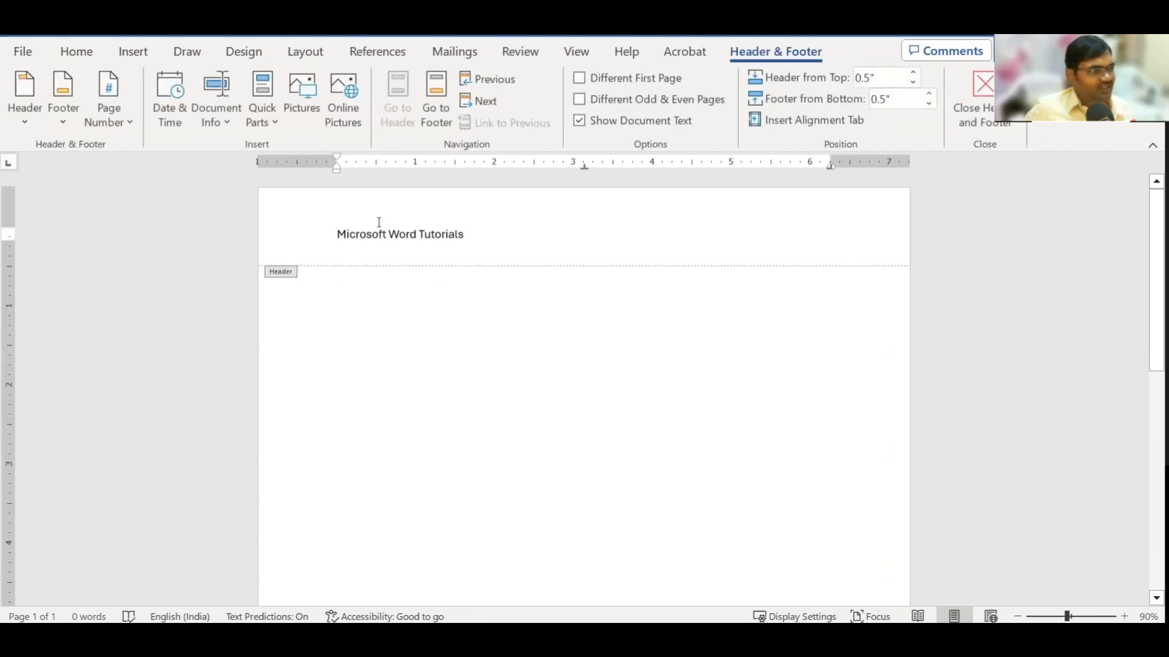
pyautogui.doubleClick(441, 349)
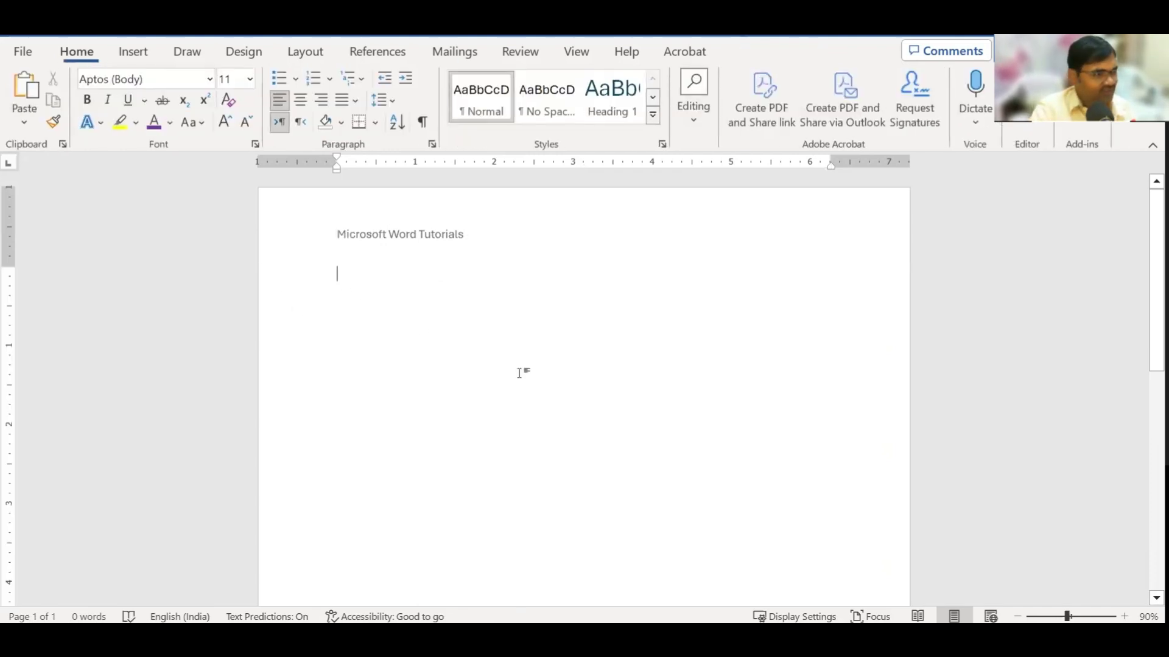
pyautogui.moveTo(7, 266); pyautogui.dragTo(2, 316)
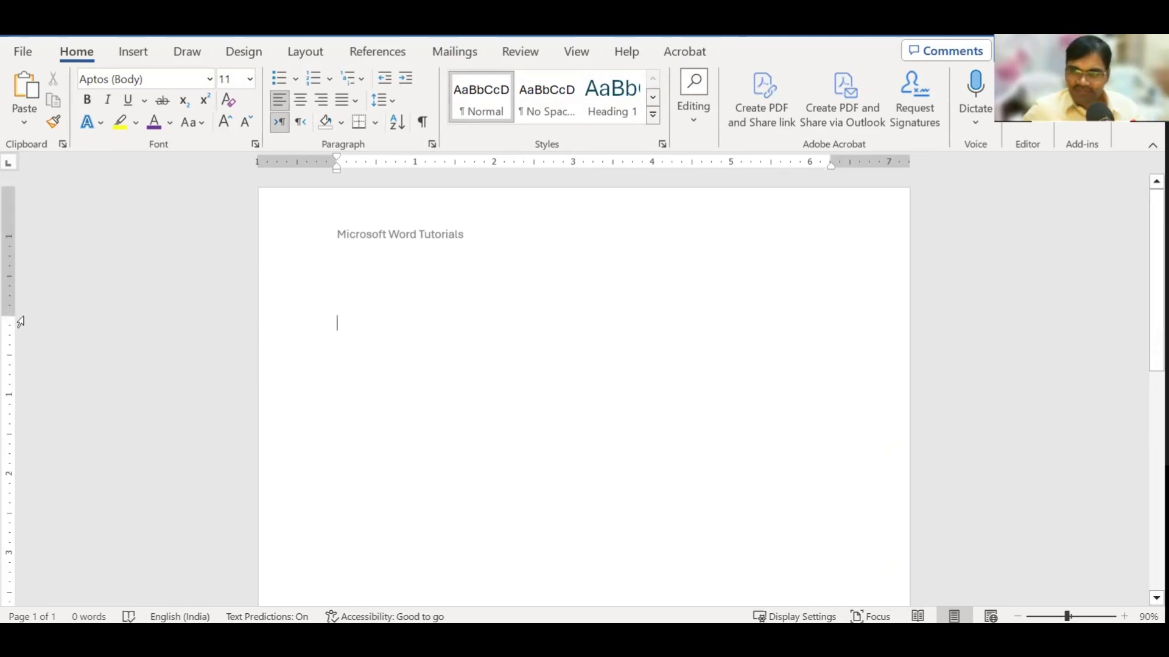
pyautogui.moveTo(20, 321); pyautogui.dragTo(19, 256)
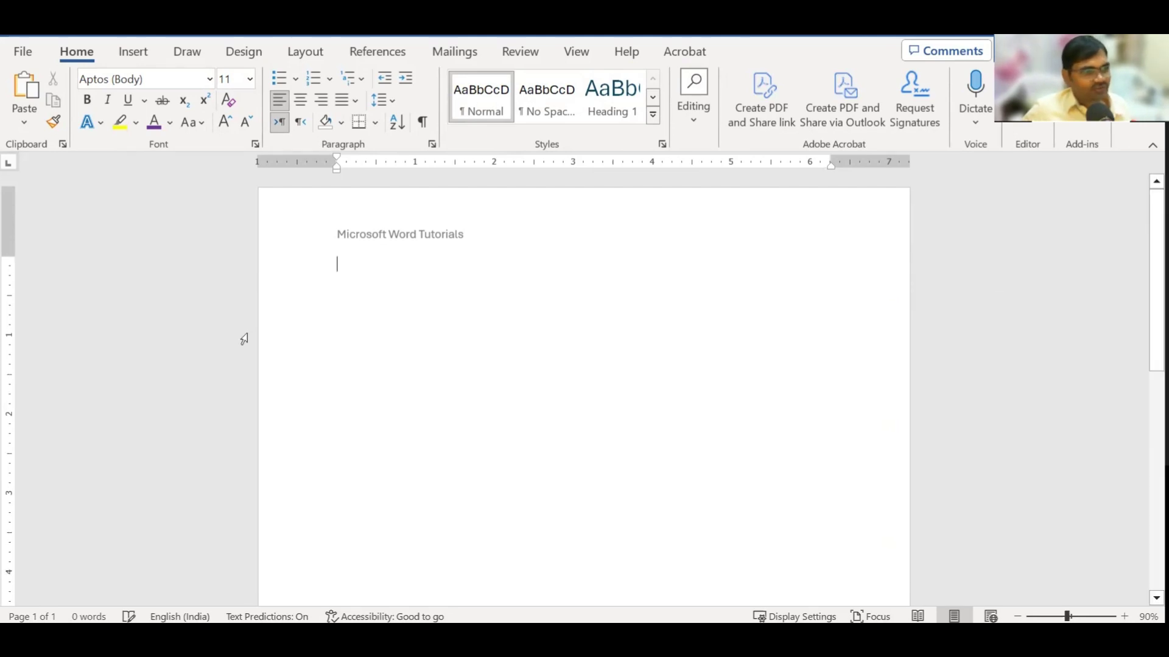
pyautogui.doubleClick(365, 213)
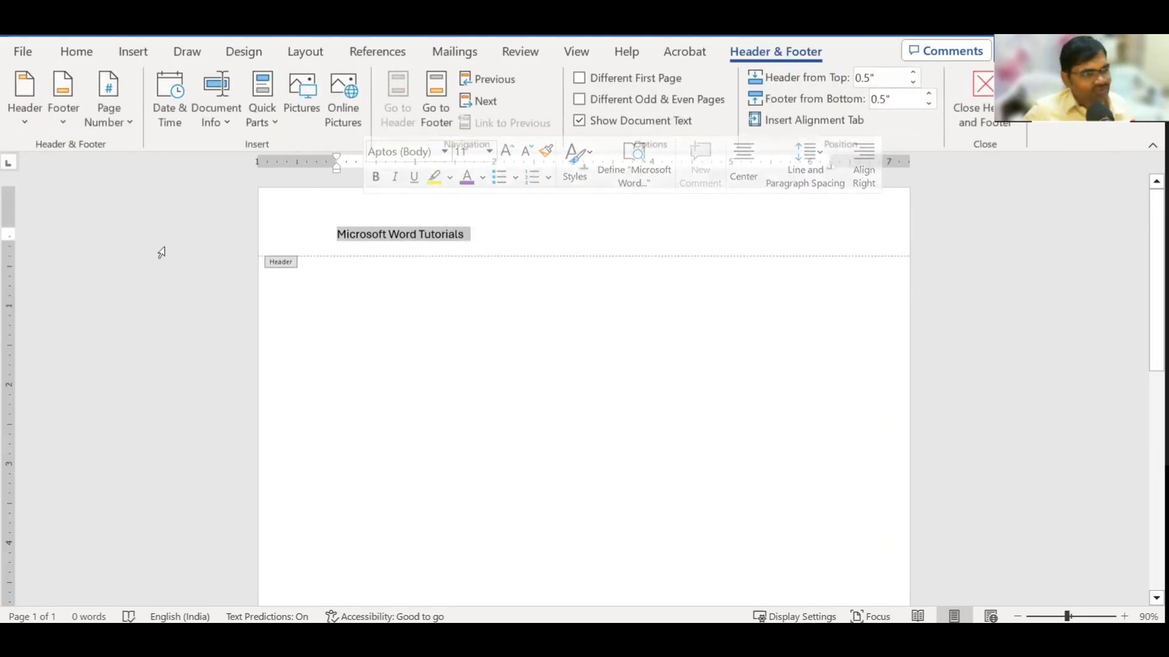
pyautogui.click(371, 238)
pyautogui.moveTo(7, 224)
pyautogui.mouseDown()
pyautogui.moveTo(8, 203)
pyautogui.moveTo(4, 214)
pyautogui.mouseUp()
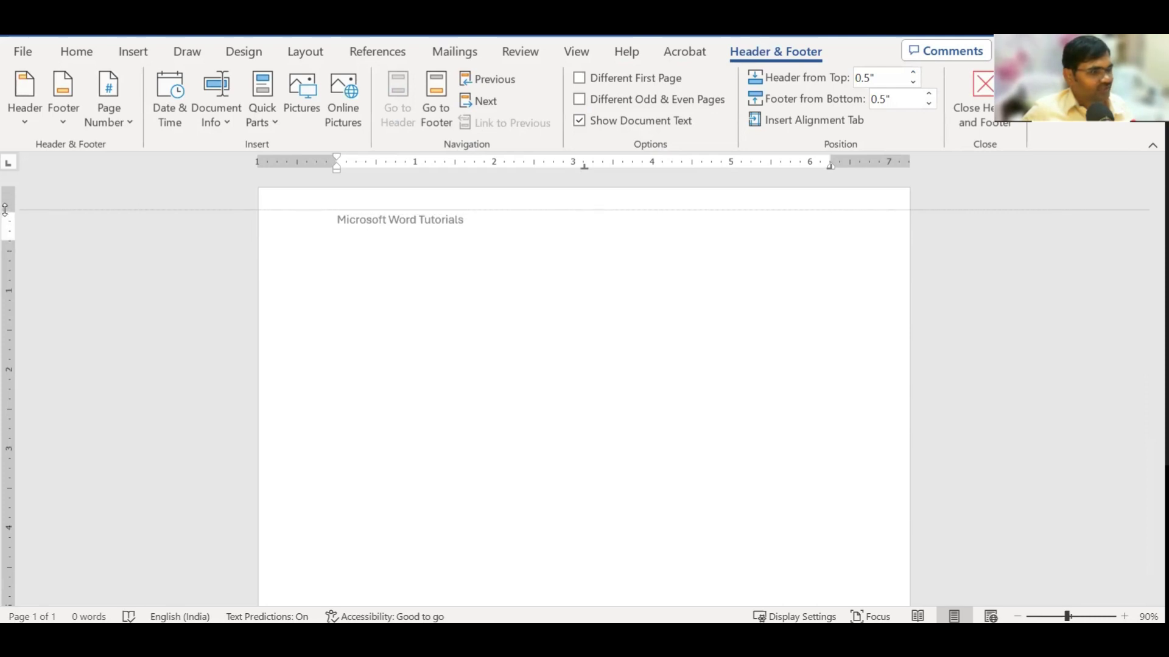
pyautogui.doubleClick(261, 236)
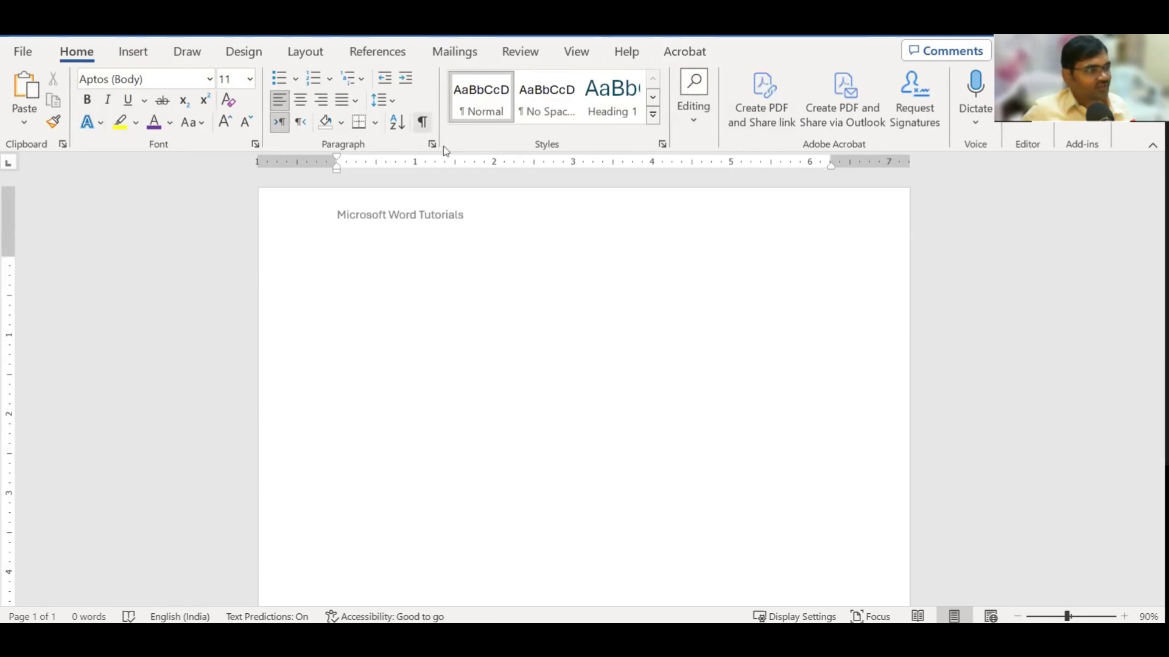
# Change Header from edge in Page Setup's Layout tab from 0.25" to 1".
pyautogui.click(316, 53)
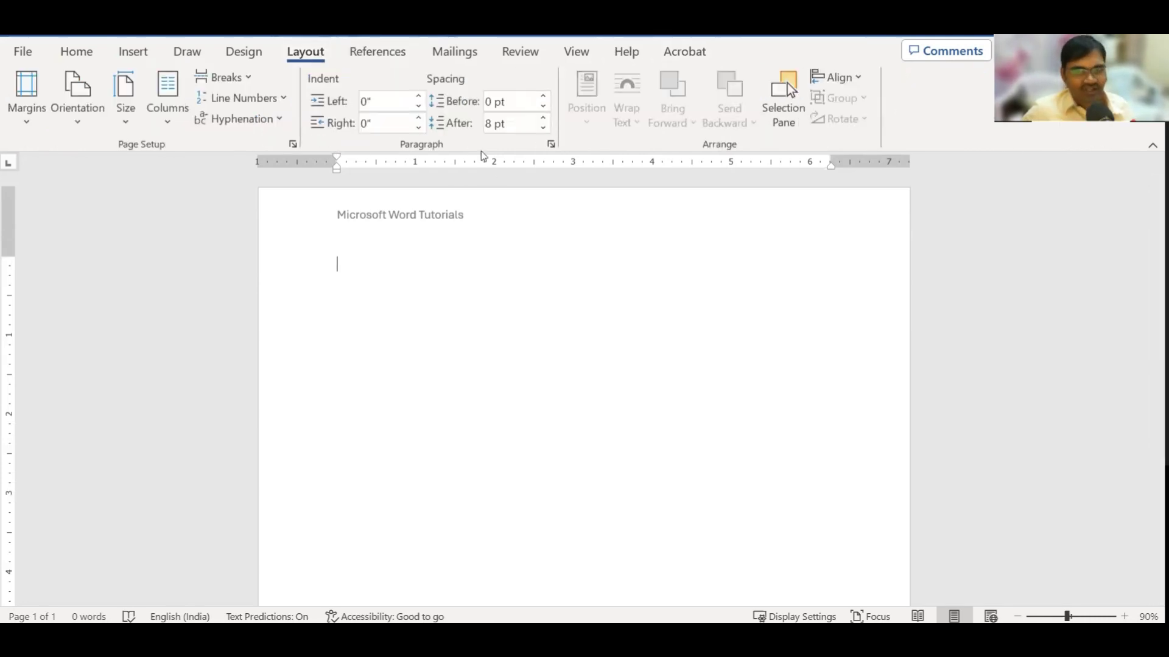
pyautogui.click(293, 145)
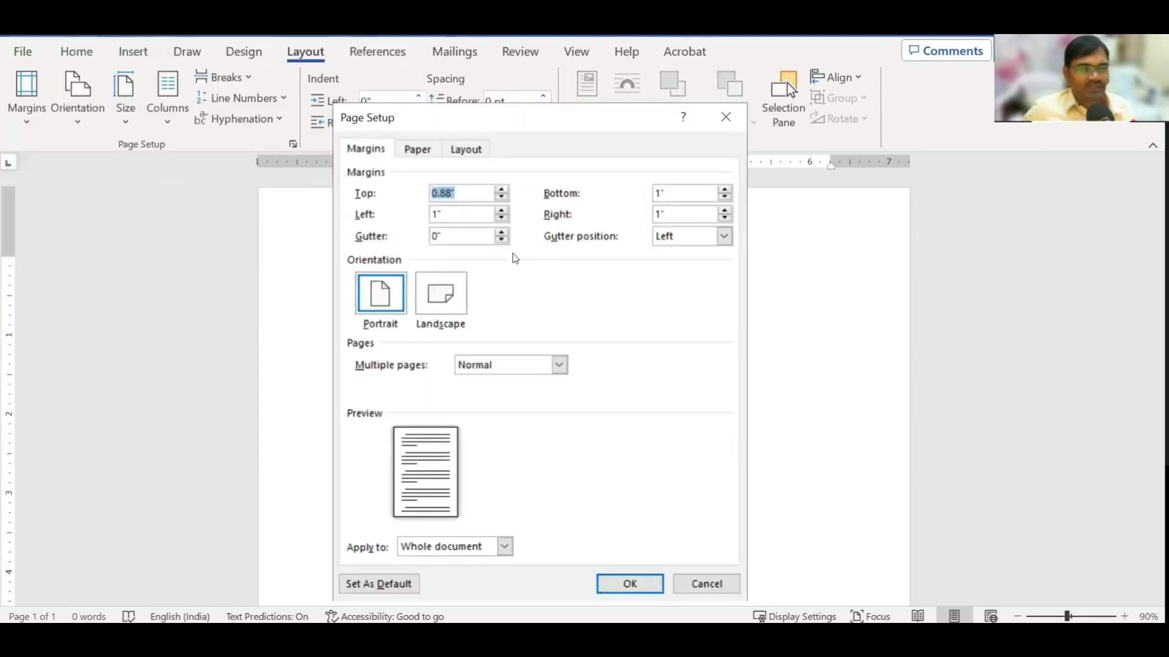
pyautogui.click(418, 150)
pyautogui.click(466, 149)
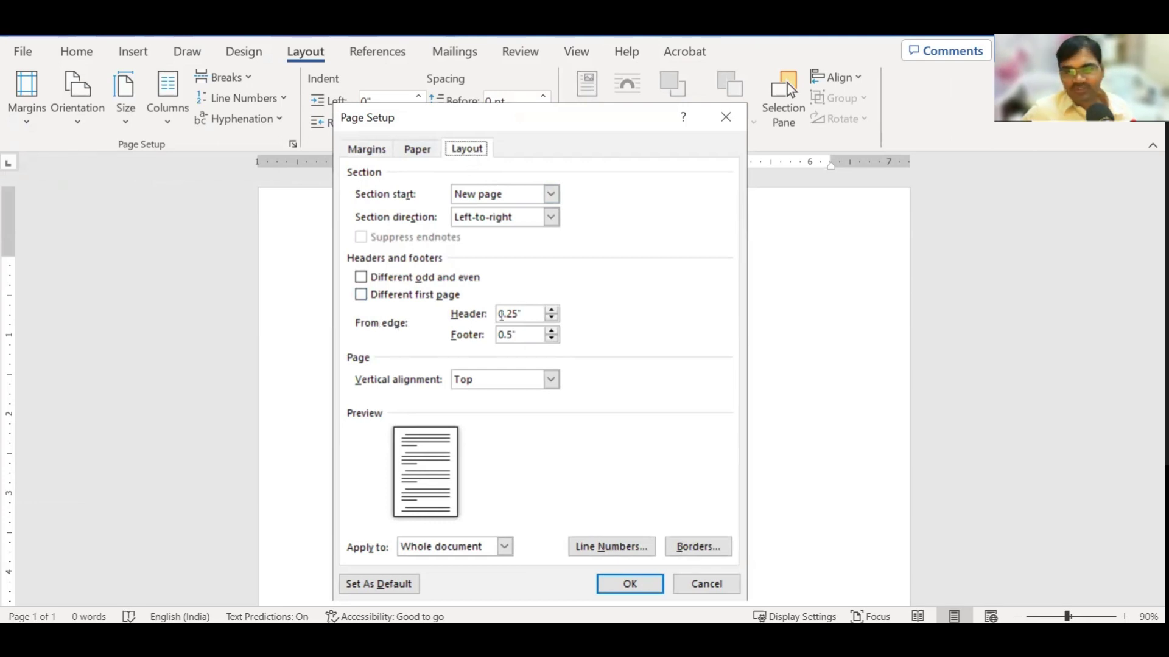
pyautogui.doubleClick(528, 314)
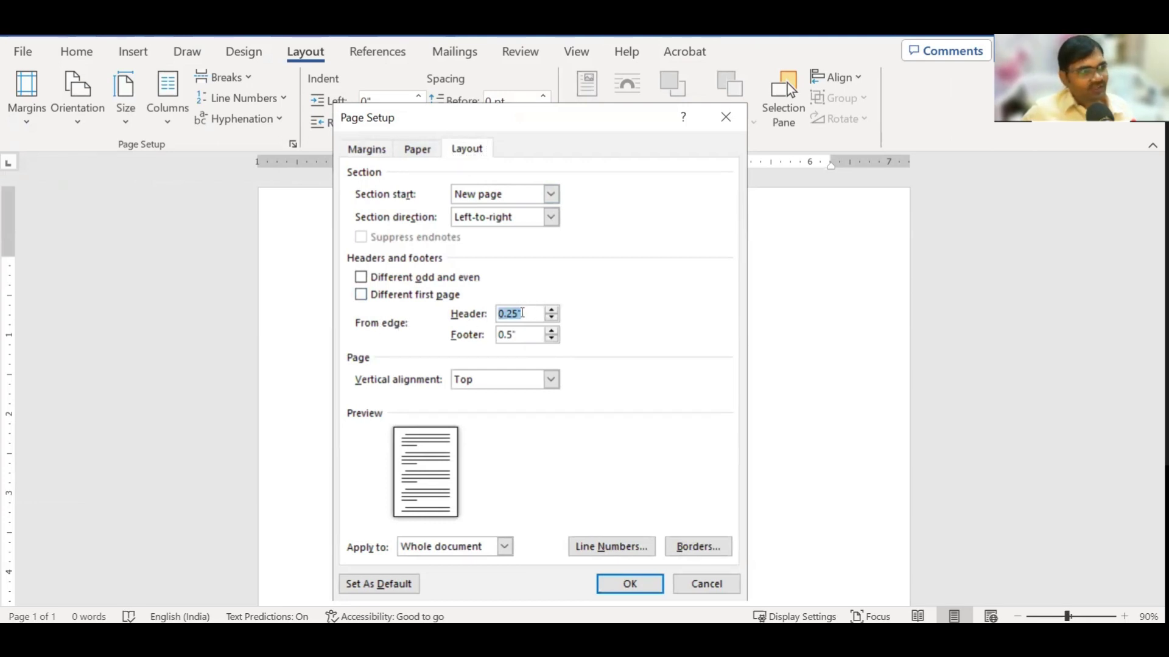
pyautogui.click(531, 312)
pyautogui.doubleClick(510, 318)
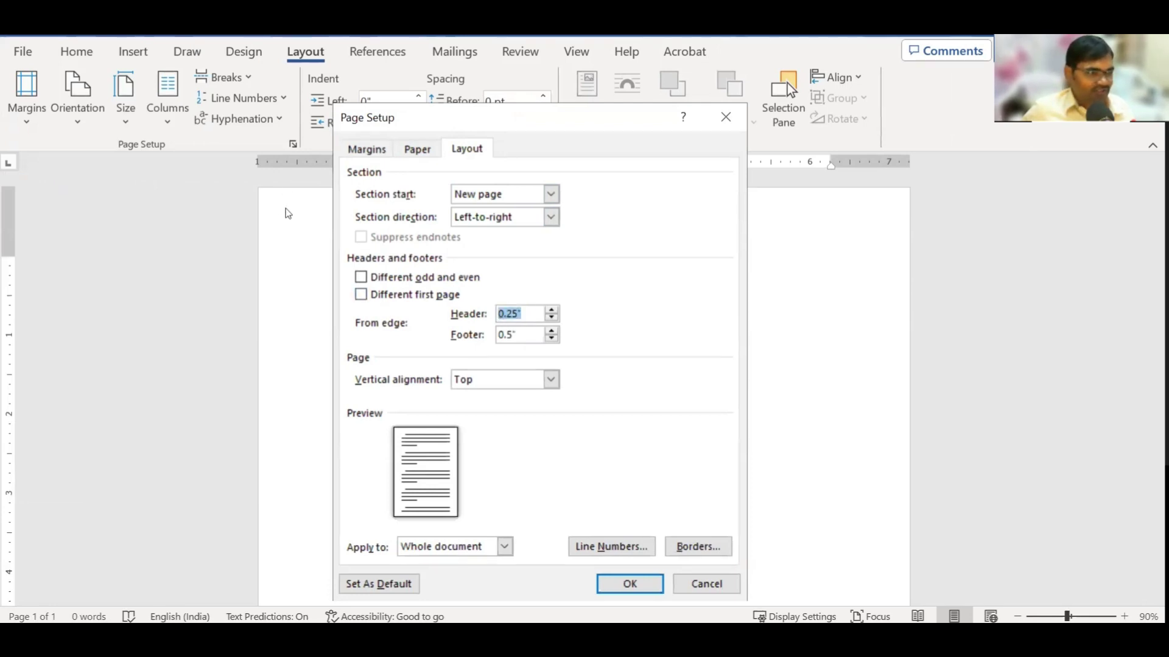
pyautogui.click(521, 316)
pyautogui.moveTo(501, 324); pyautogui.dragTo(500, 327)
pyautogui.write('1')
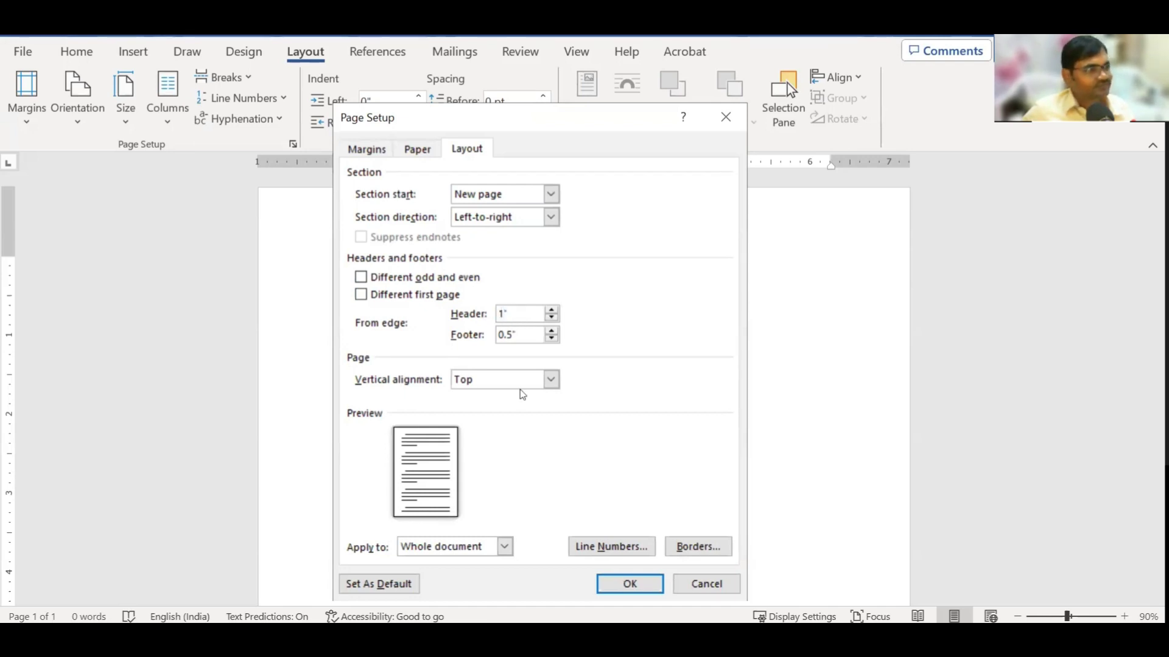
pyautogui.click(627, 585)
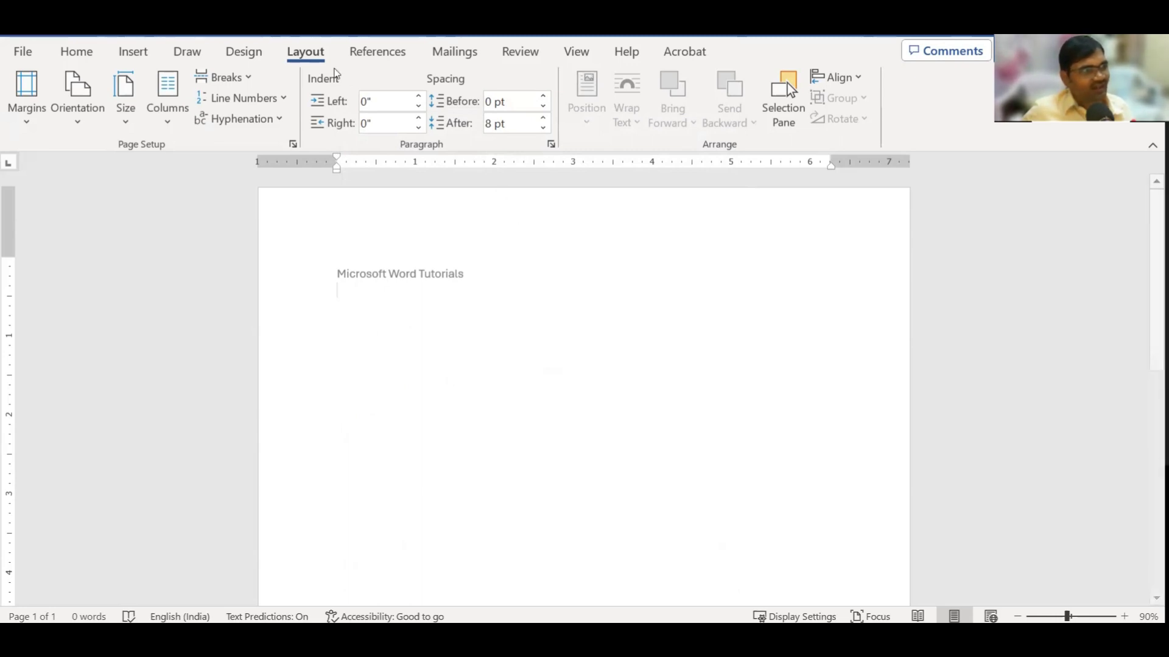
# Reopen Page Setup to confirm the 1" header distance, then cancel.
pyautogui.click(293, 144)
pyautogui.write('1"')
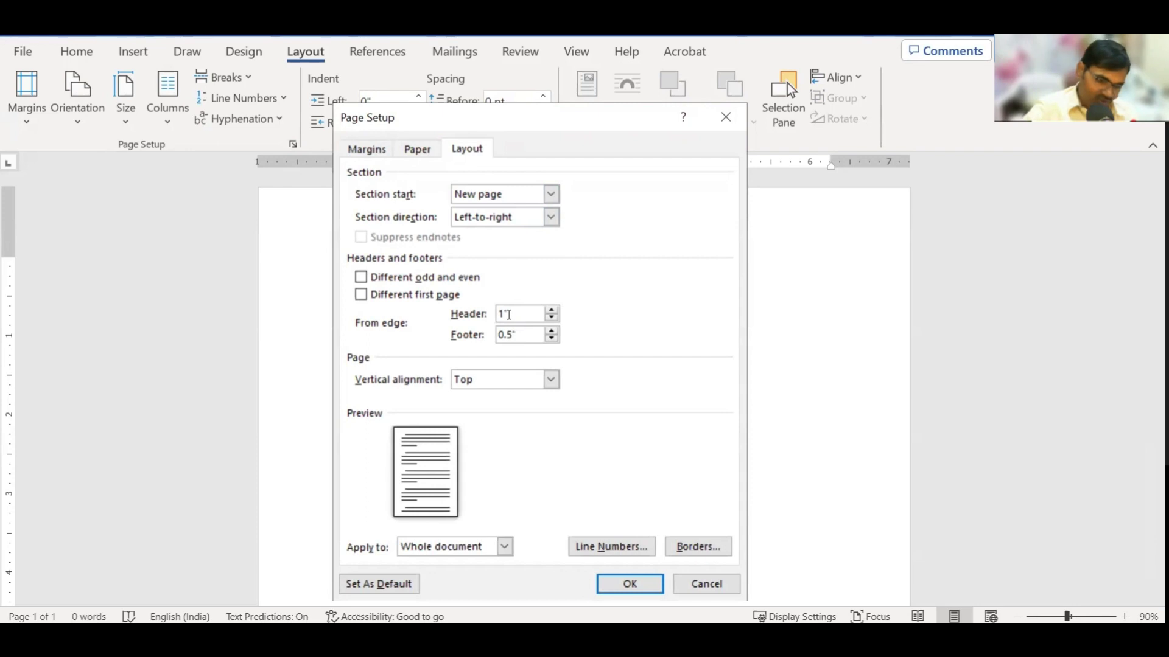
pyautogui.click(461, 317)
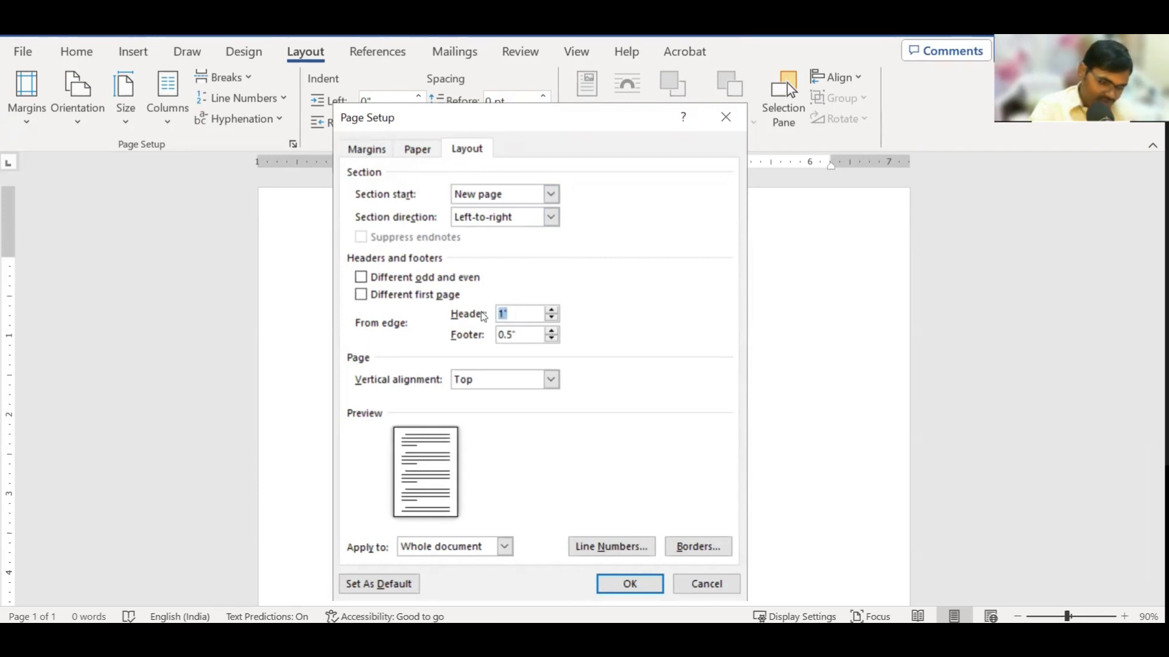
pyautogui.click(706, 584)
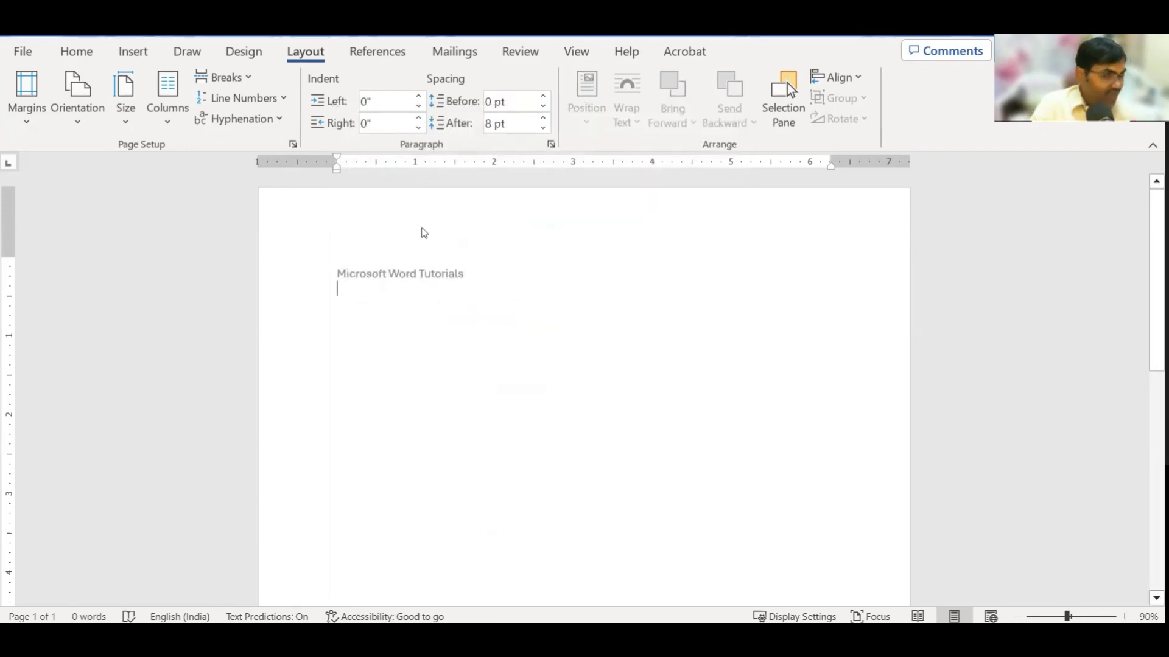
# Lift the header back up by dragging the top margin on the vertical ruler, then exit the header.
pyautogui.doubleClick(424, 231)
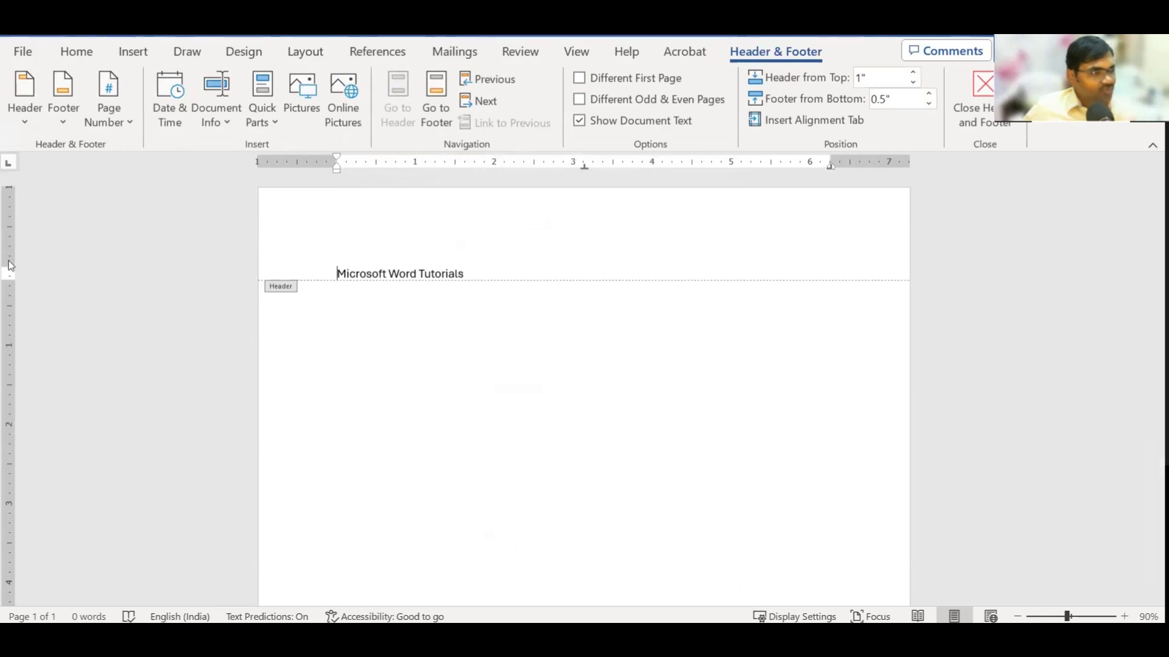
pyautogui.moveTo(6, 263); pyautogui.dragTo(17, 205)
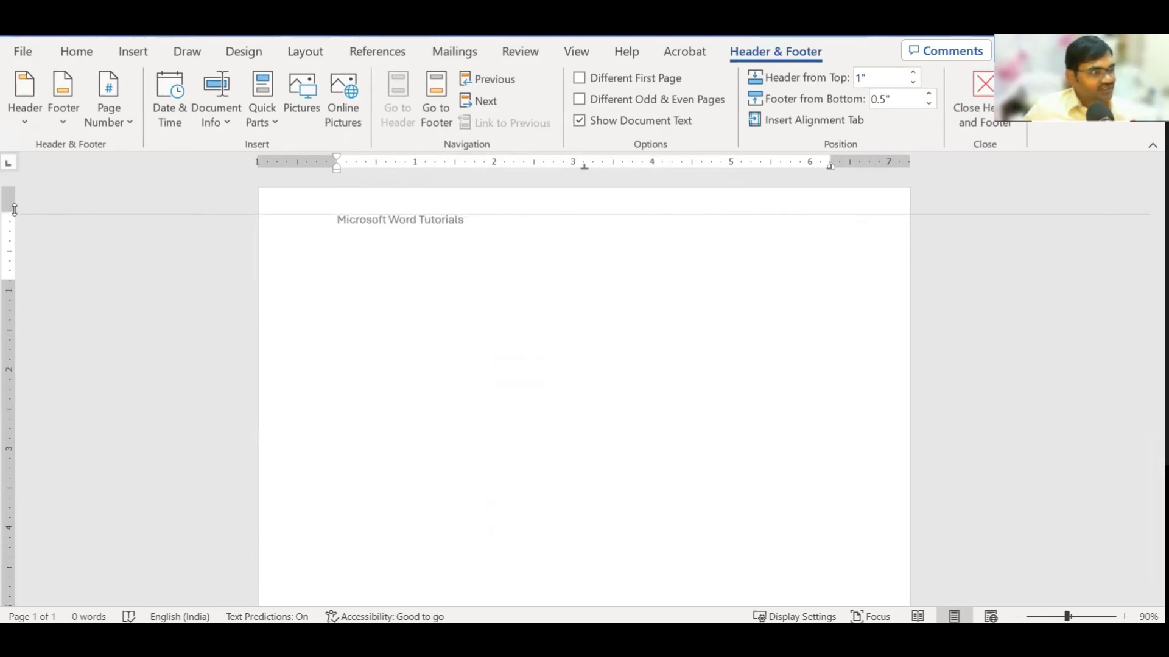
pyautogui.doubleClick(582, 390)
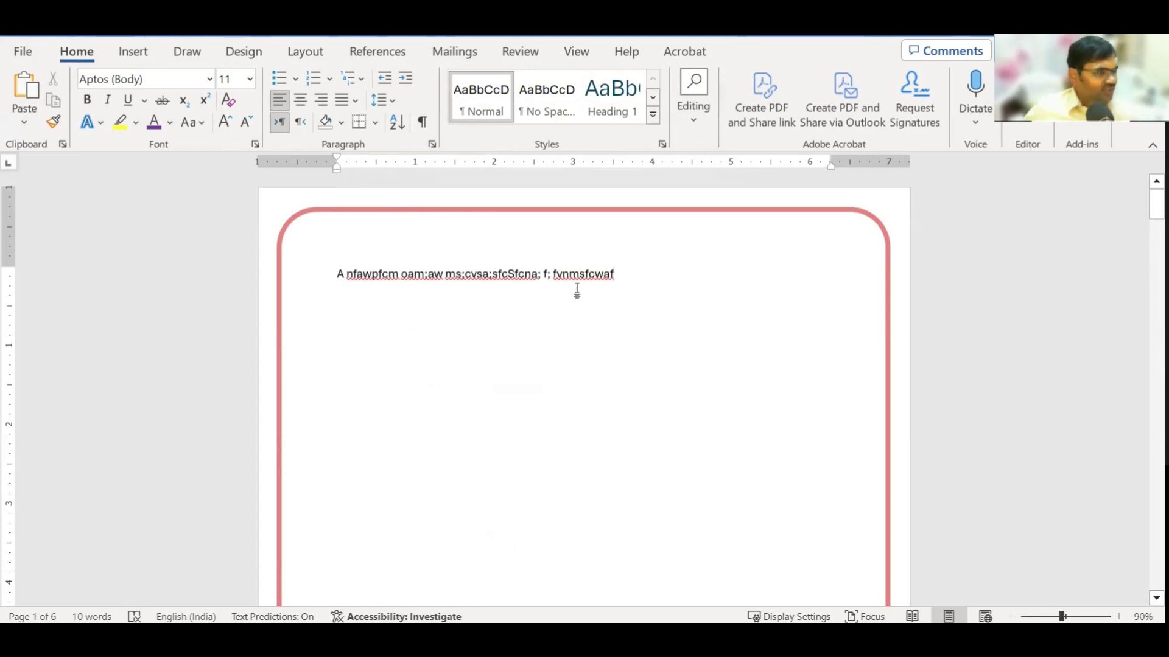
# Scroll down through the pink-bordered pages of the document.
pyautogui.scroll(-1, 591, 247)
pyautogui.scroll(-4, 591, 247)
pyautogui.scroll(-3, 591, 248)
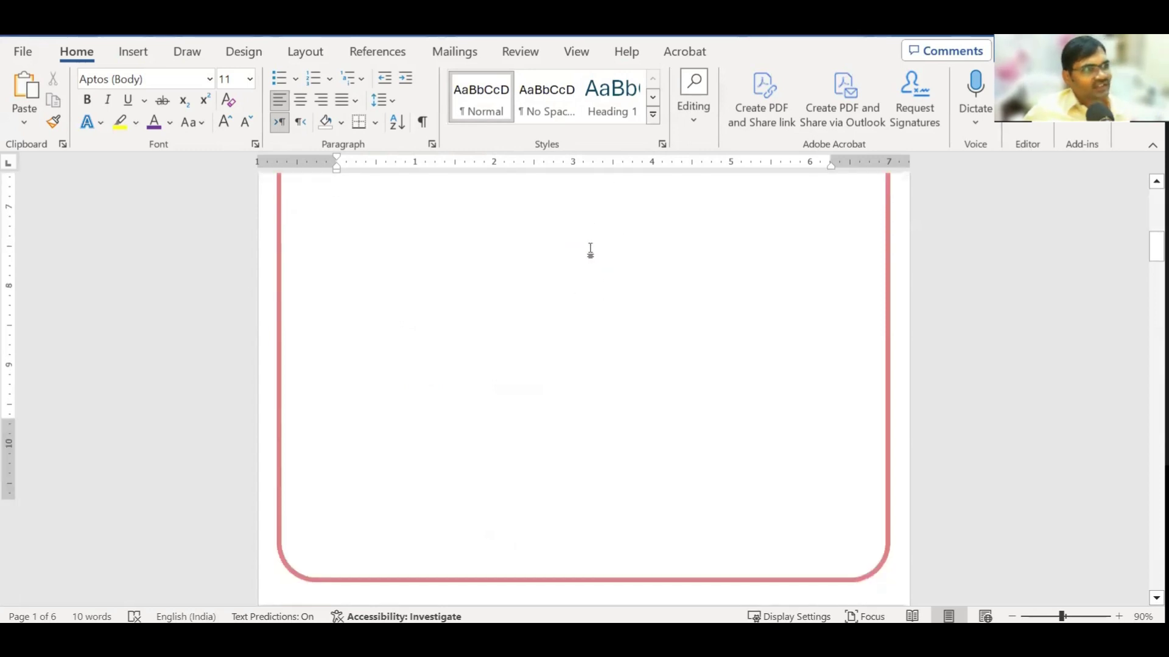
pyautogui.scroll(-4, 591, 249)
pyautogui.scroll(-4, 591, 249)
pyautogui.scroll(-1, 589, 248)
pyautogui.scroll(-3, 347, 300)
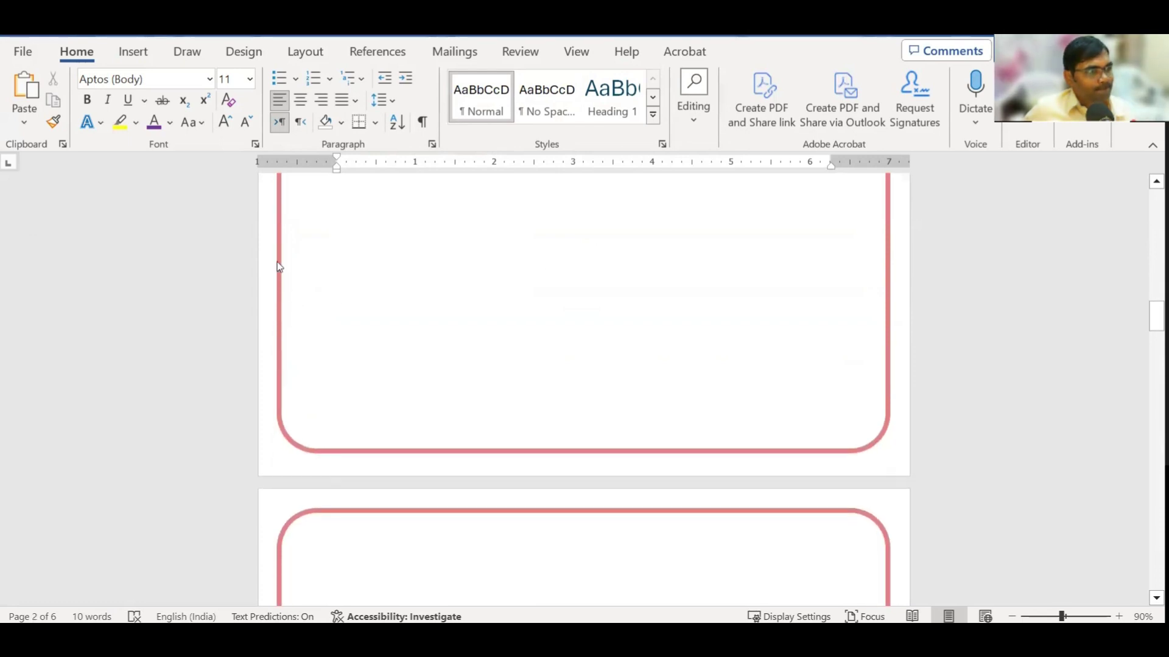
# Finish reviewing the remaining pages and start a new blank document.
pyautogui.scroll(-2, 546, 305)
pyautogui.scroll(-3, 620, 318)
pyautogui.scroll(-3, 621, 317)
pyautogui.scroll(-3, 622, 317)
pyautogui.scroll(-1, 621, 317)
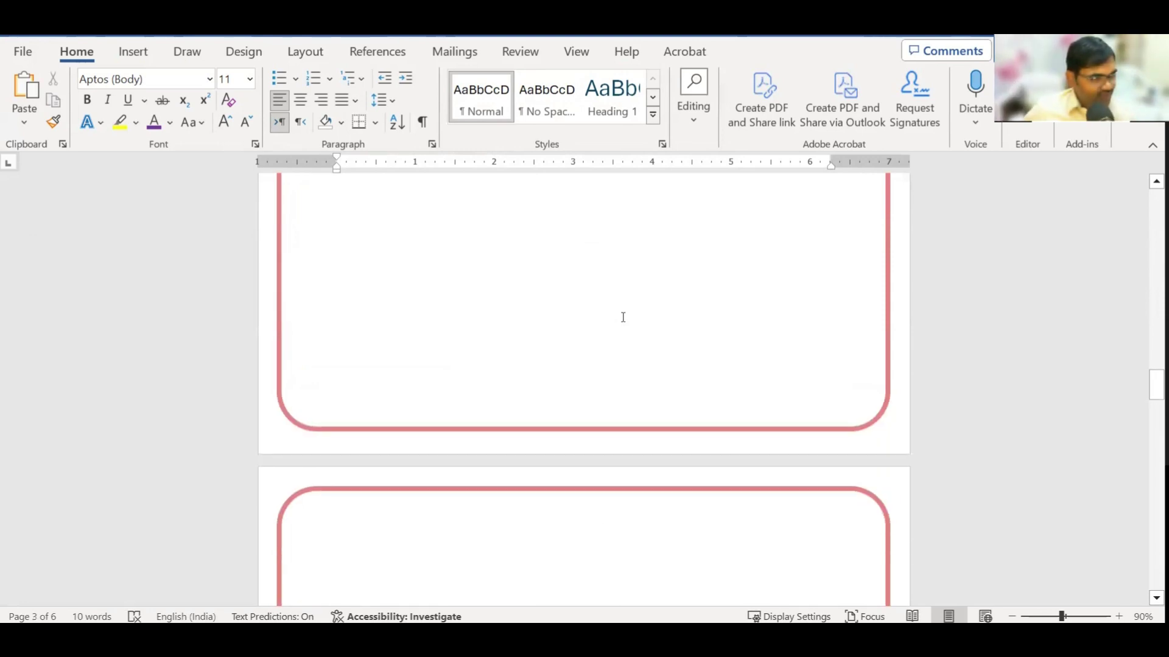
pyautogui.hotkey('ctrl', 'z')
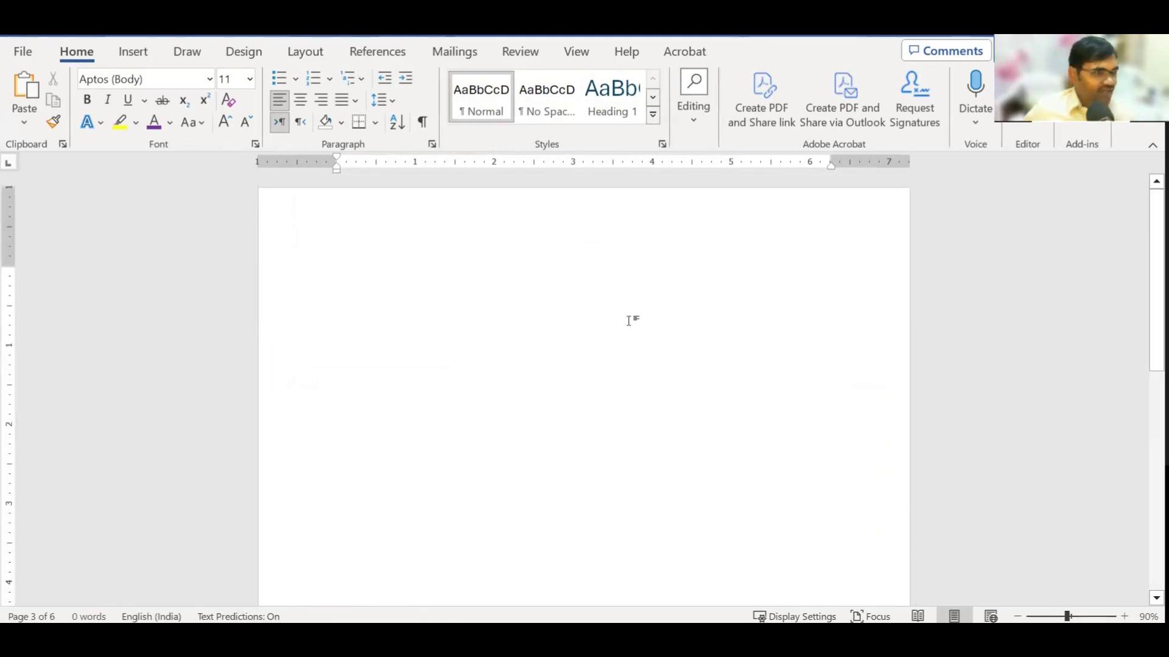
pyautogui.scroll(-4, 484, 340)
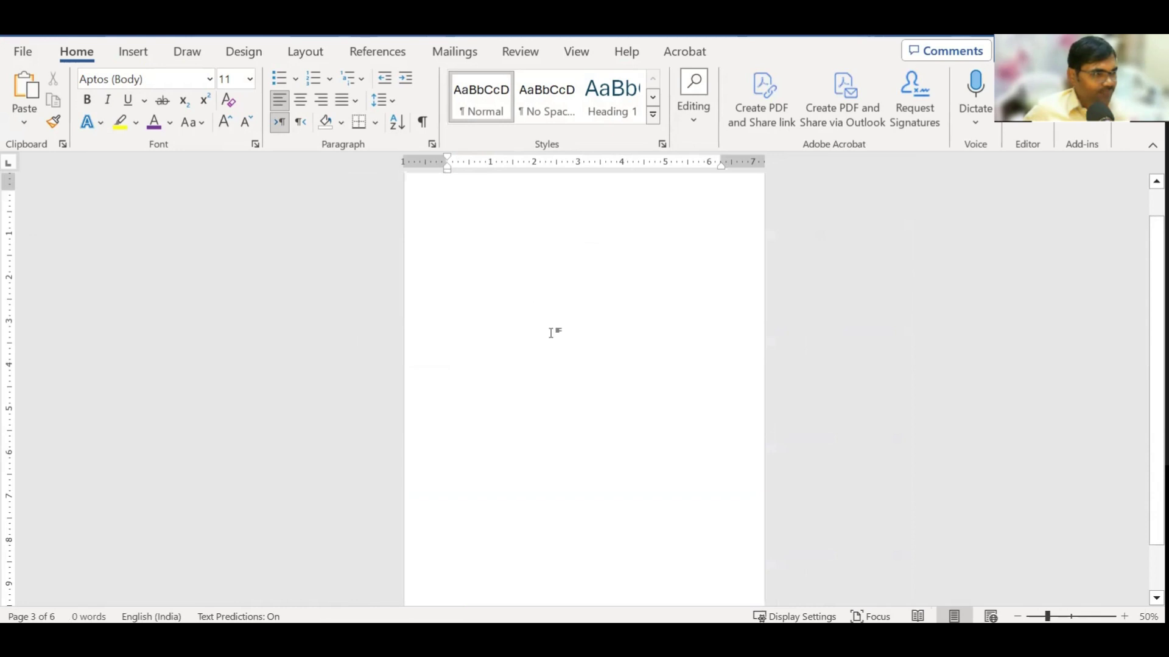
# Apply a solid ½ pt black Box page border, choosing Box over Shadow.
pyautogui.click(245, 55)
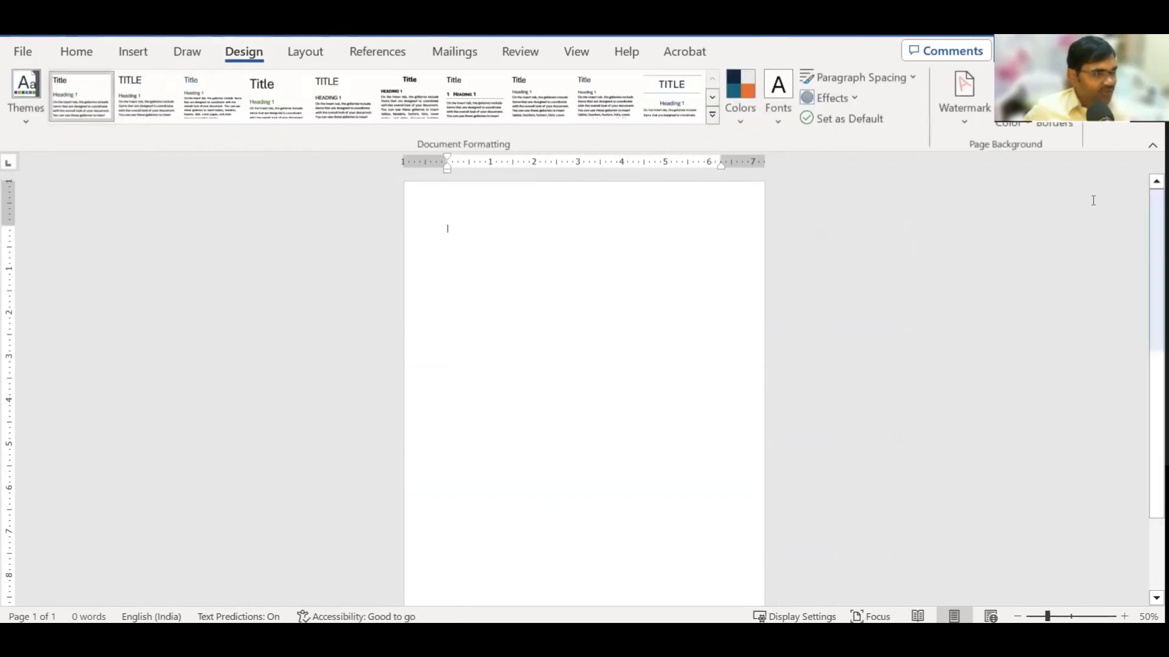
pyautogui.click(1053, 101)
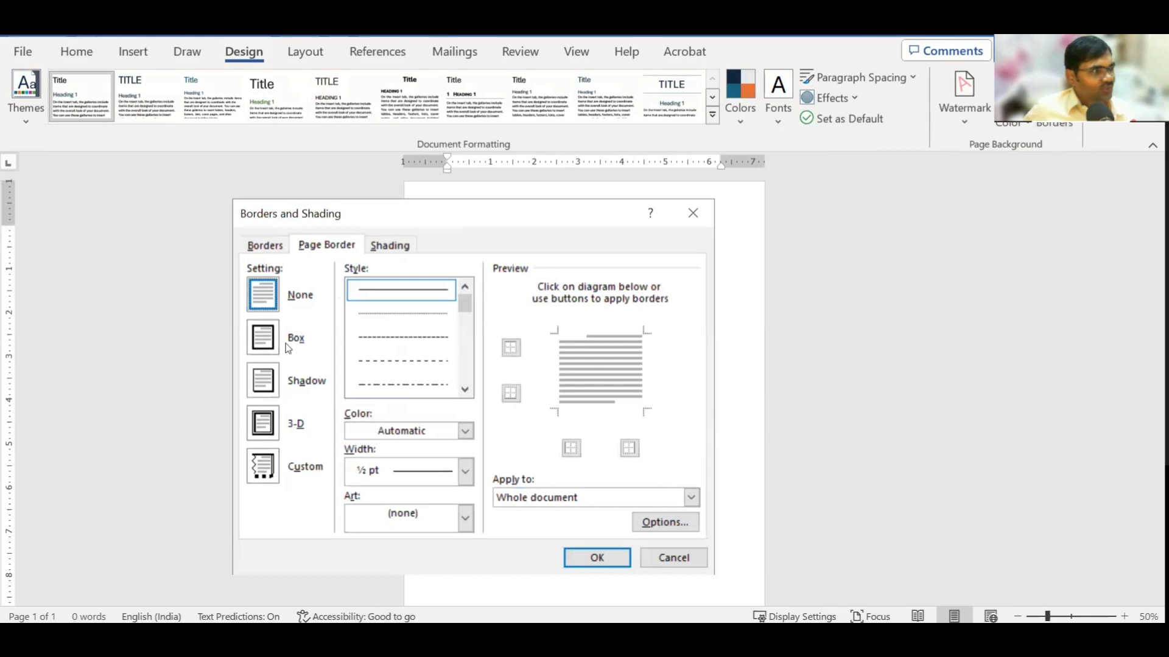
pyautogui.click(256, 342)
pyautogui.click(280, 395)
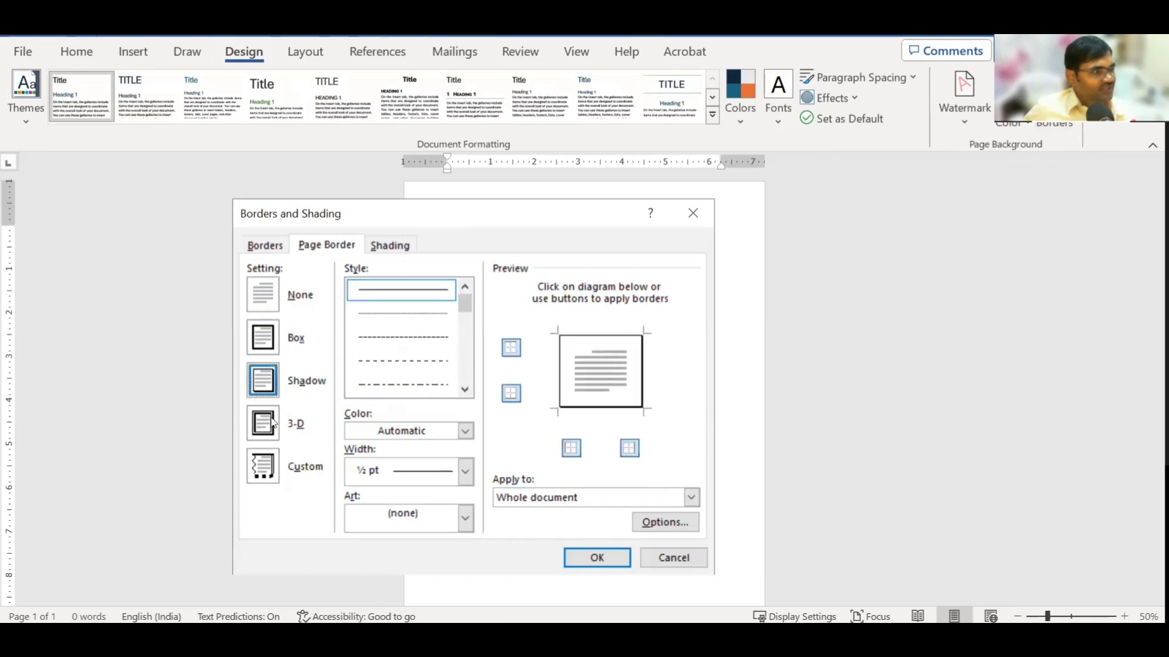
pyautogui.click(263, 342)
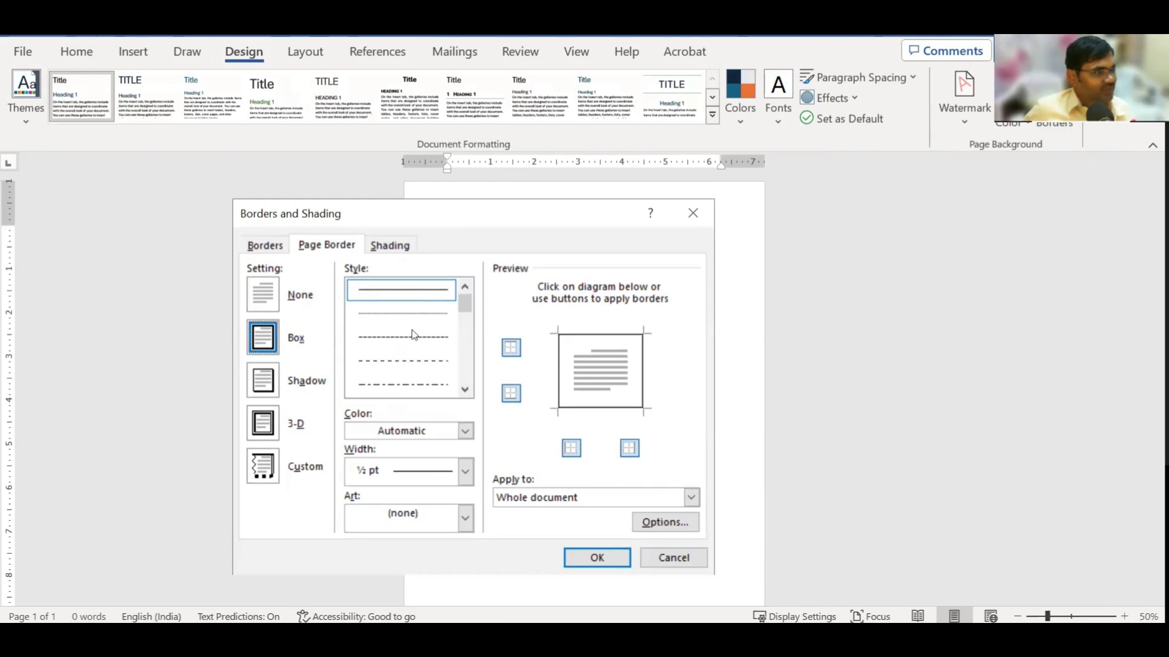
pyautogui.click(465, 390)
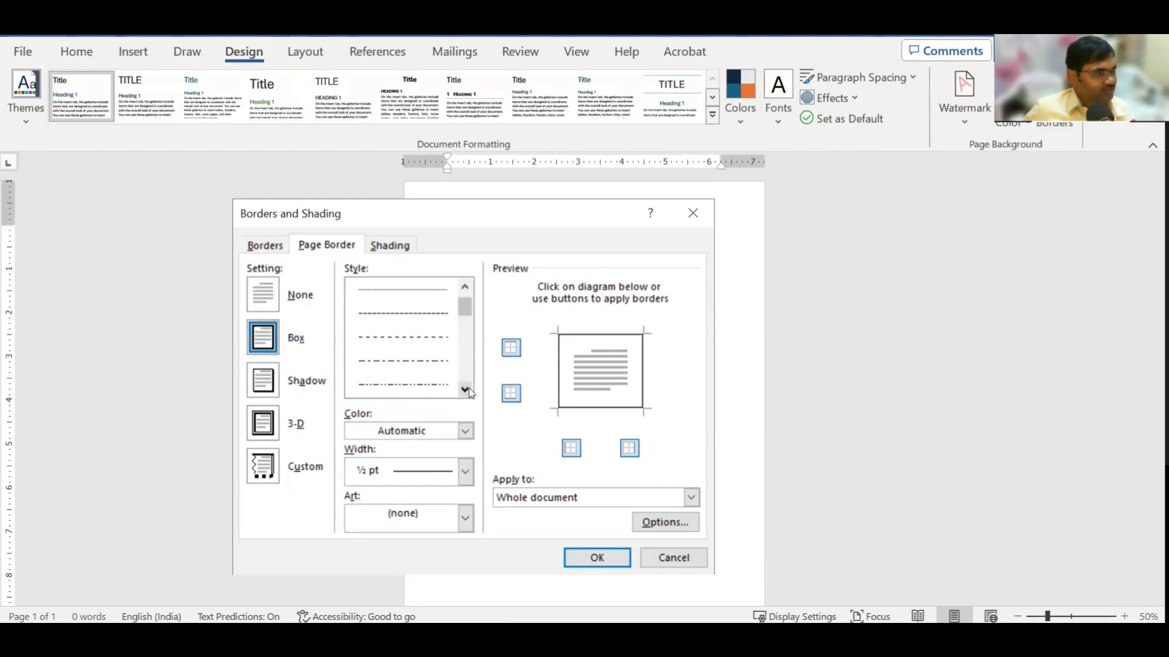
pyautogui.click(465, 389)
pyautogui.click(465, 390)
pyautogui.scroll(1, 460, 315)
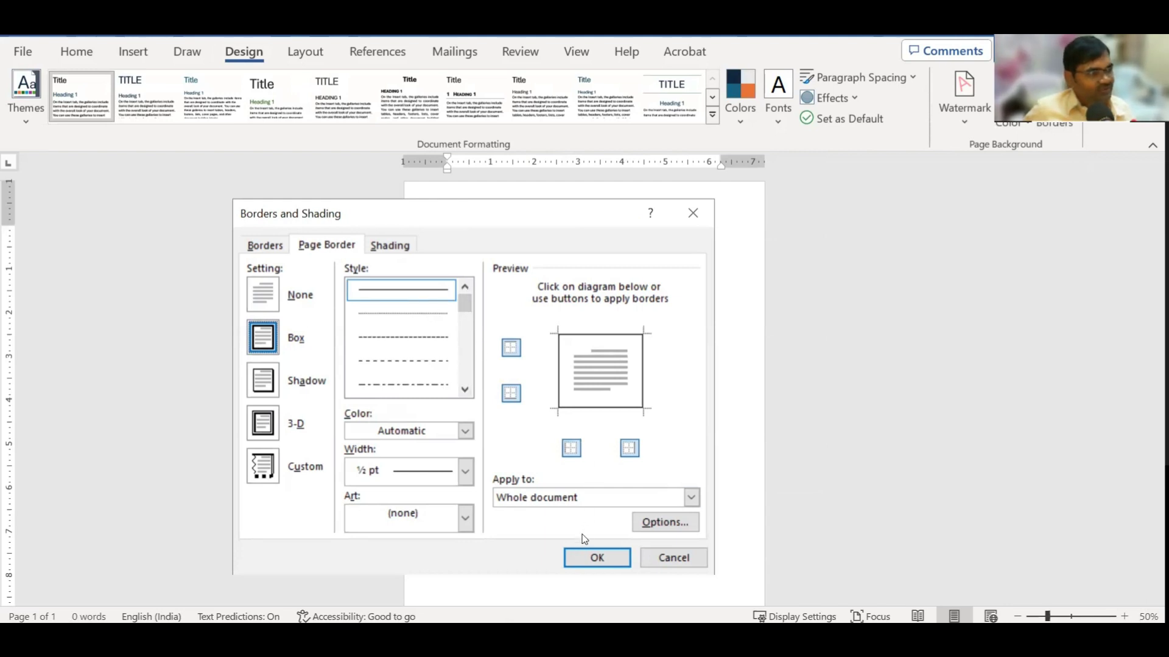
pyautogui.click(596, 557)
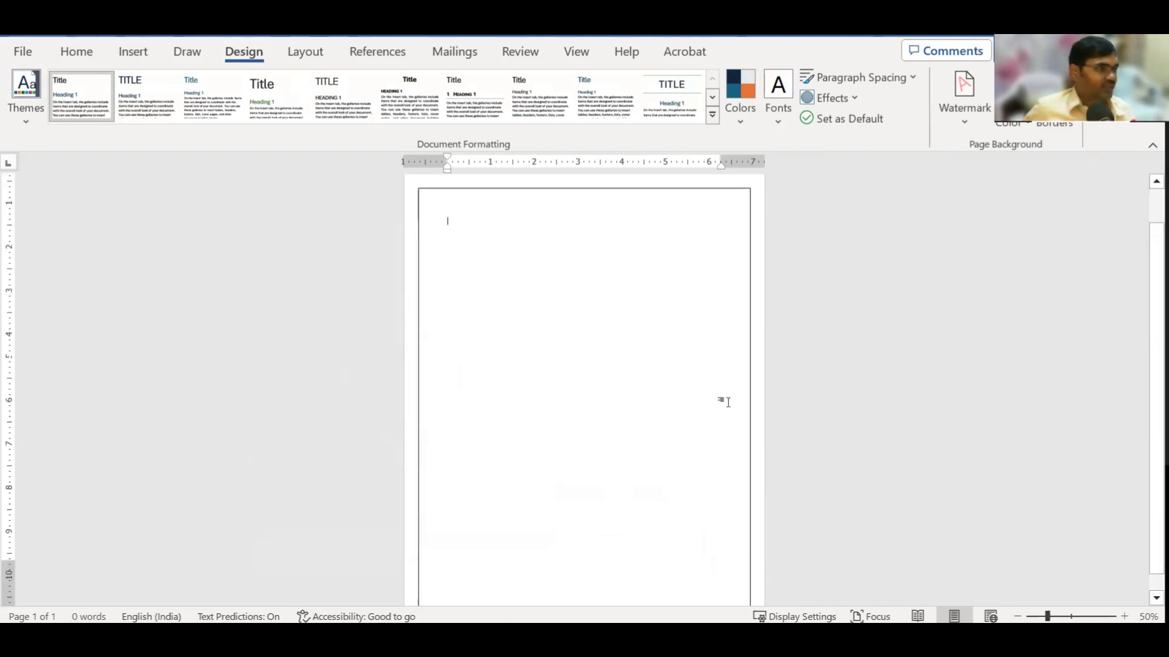
pyautogui.scroll(-3, 725, 402)
pyautogui.scroll(4, 724, 402)
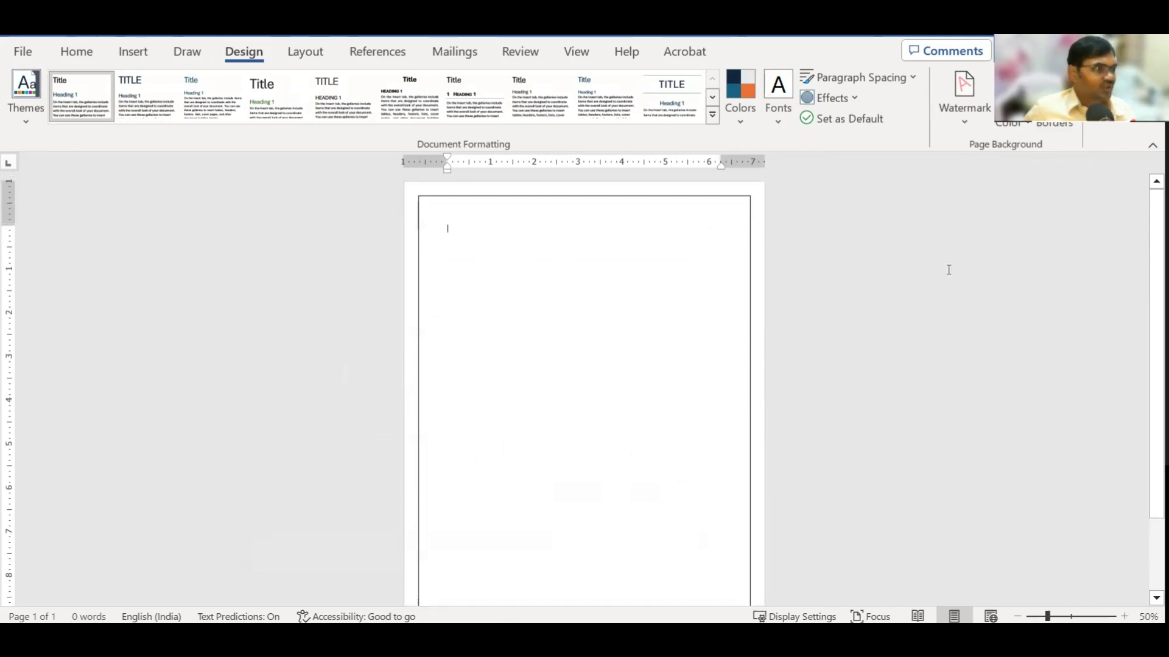
# Change the page border style to a dotted line.
pyautogui.click(1056, 101)
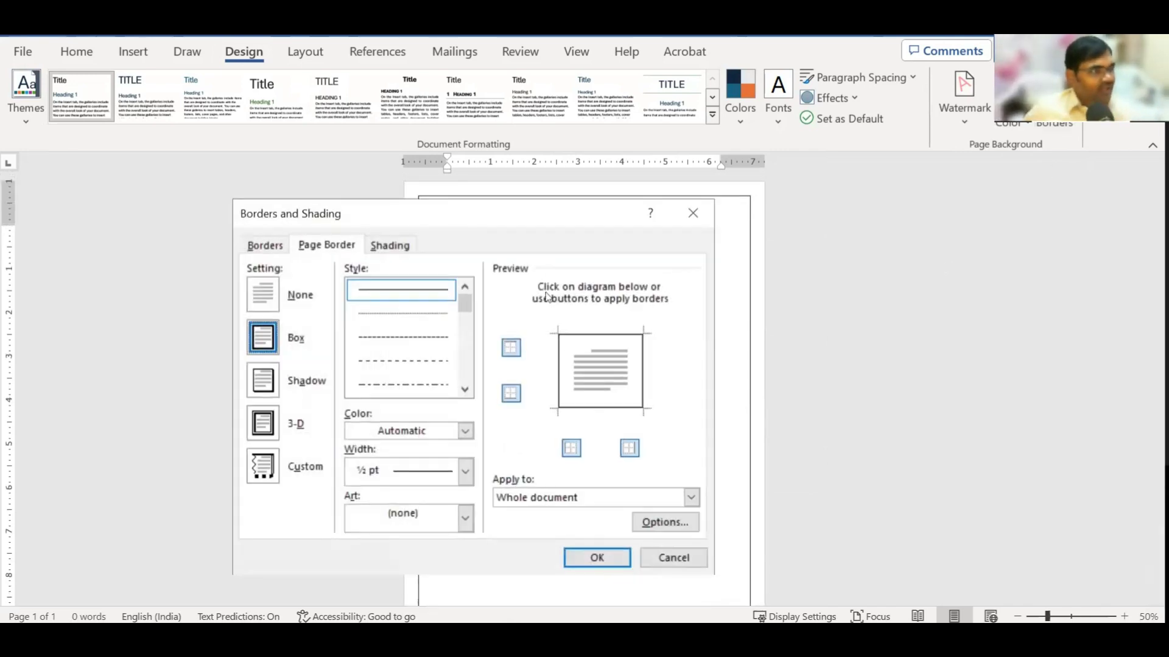
pyautogui.click(423, 314)
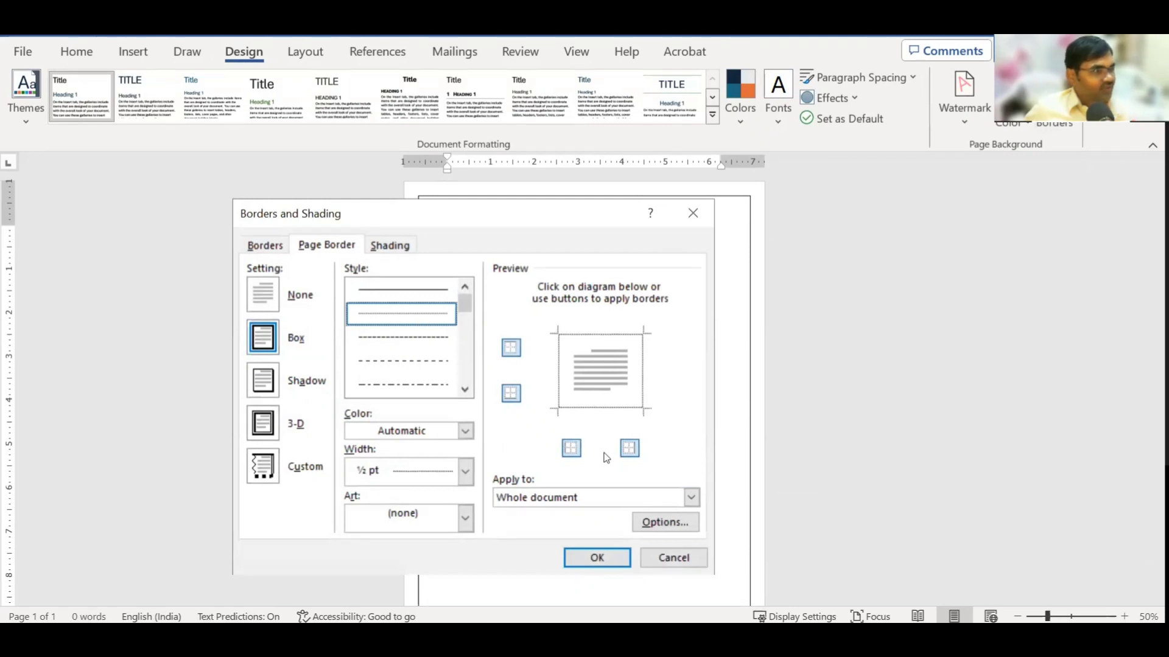
pyautogui.click(578, 558)
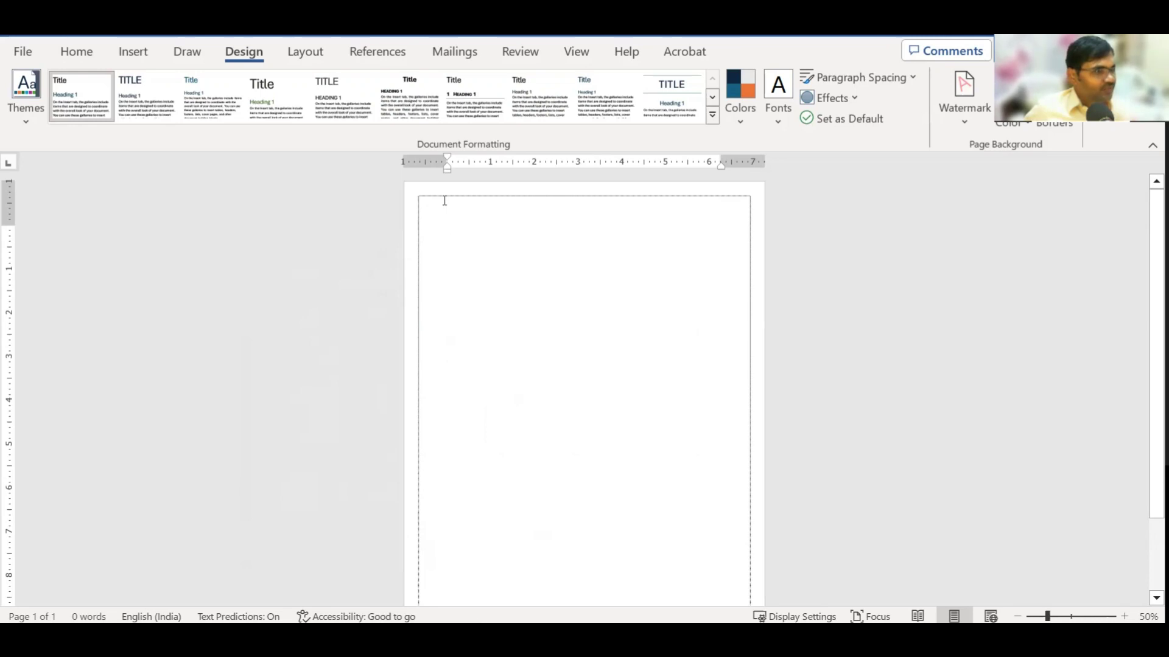
pyautogui.keyDown('ctrl'); pyautogui.scroll(10, 459, 238); pyautogui.keyUp('ctrl')
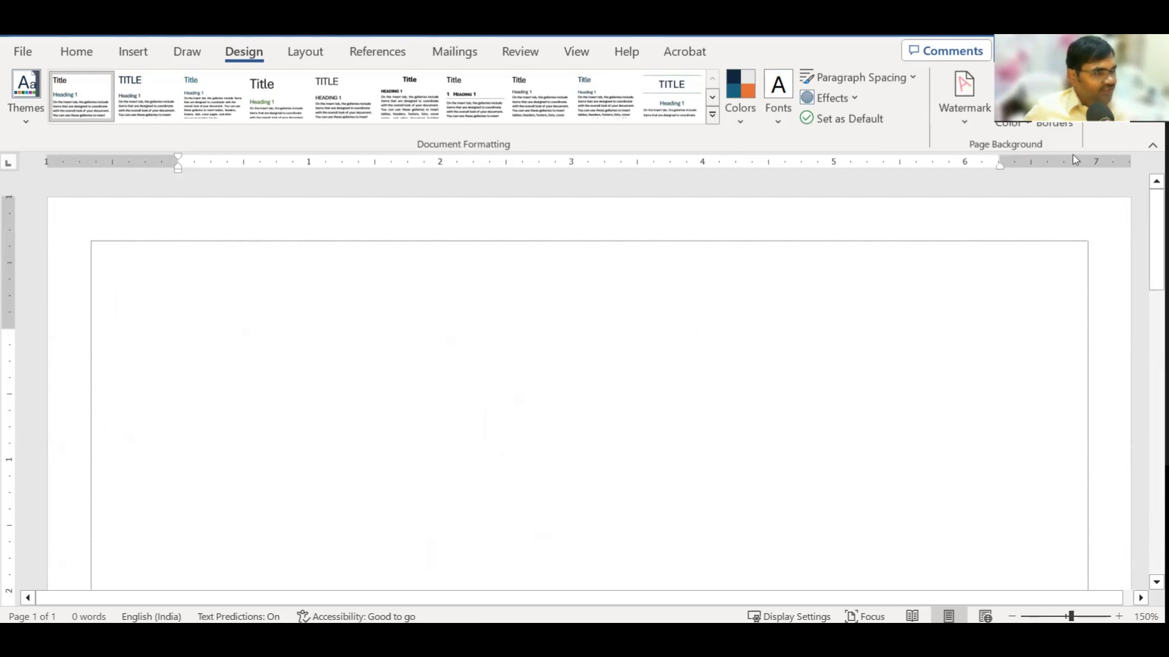
# Increase the dotted page border width to 3 pt.
pyautogui.click(1053, 125)
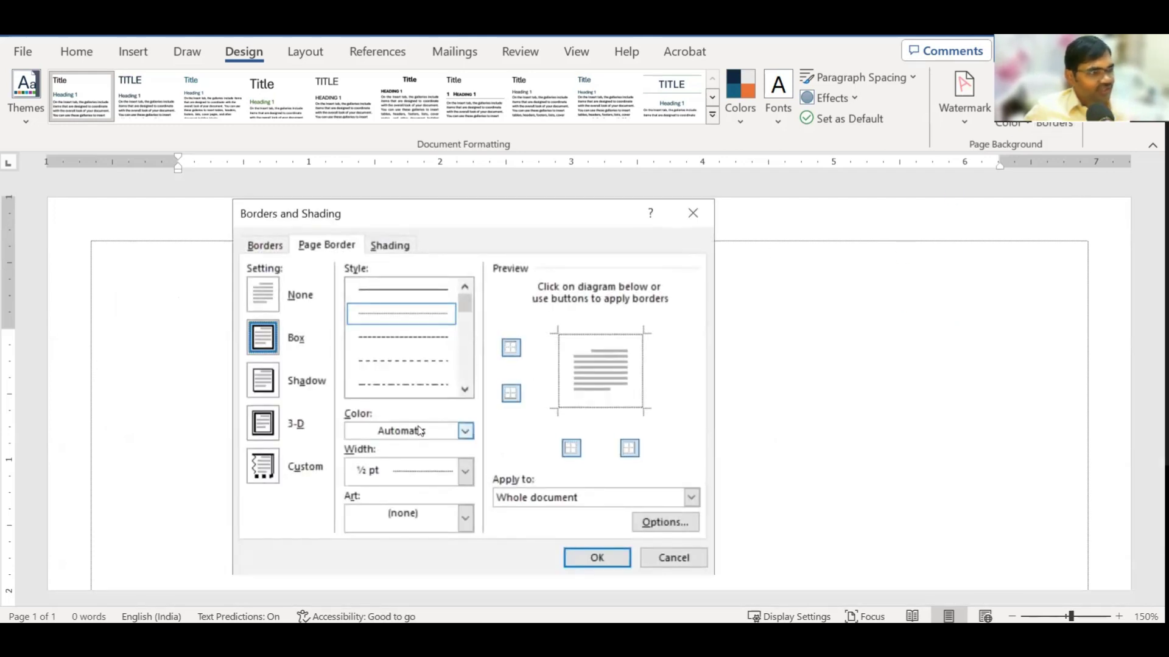
pyautogui.click(465, 476)
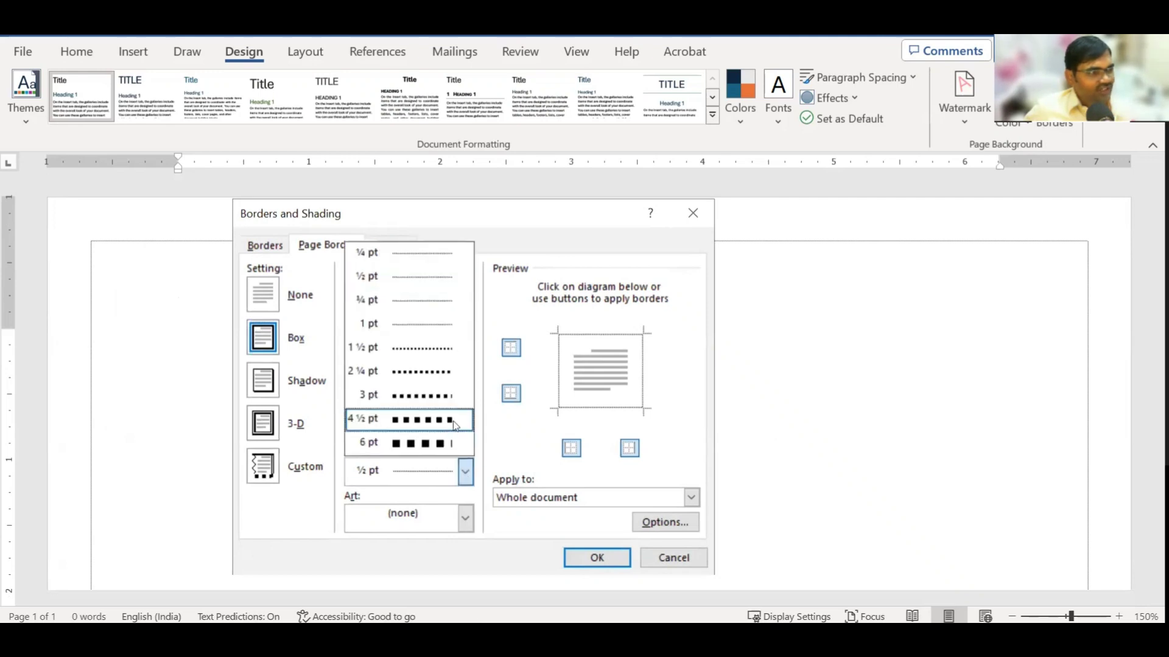
pyautogui.click(401, 396)
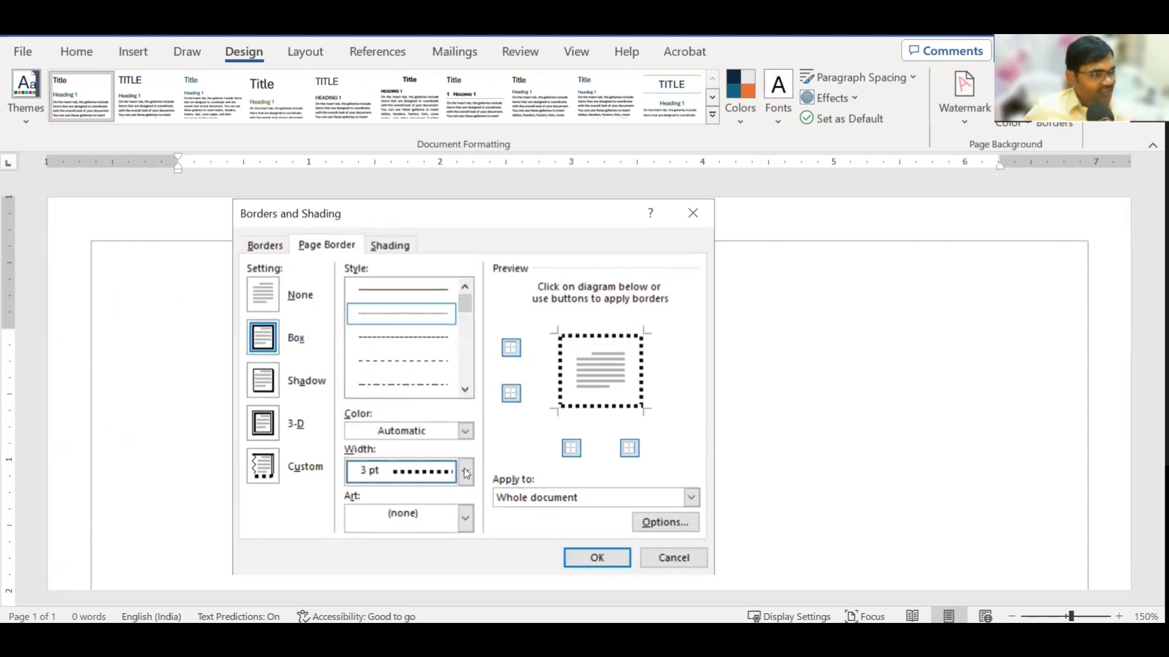
pyautogui.click(588, 551)
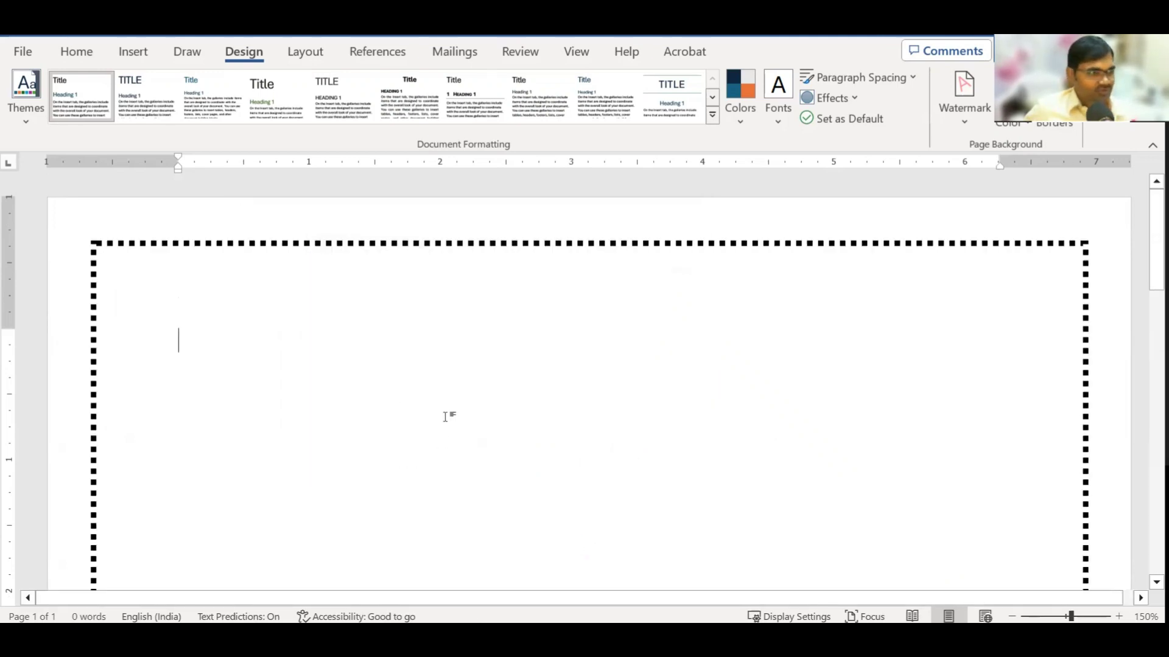
pyautogui.scroll(-1, 583, 418)
pyautogui.scroll(1, 583, 417)
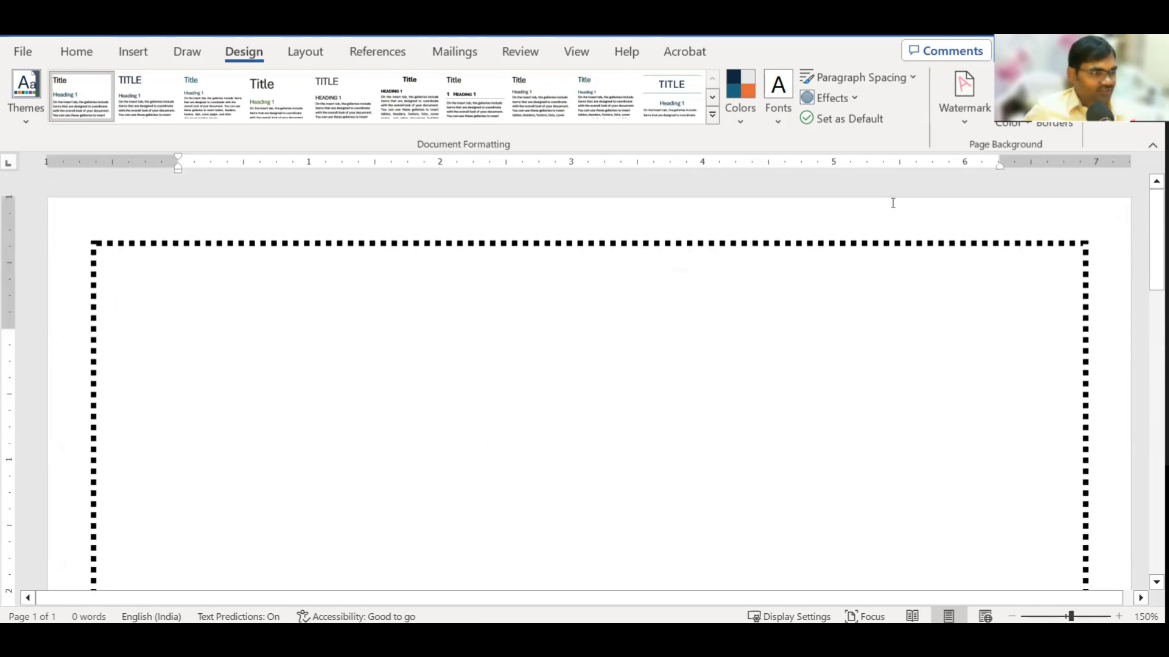
# Switch the page border style to a dash-dot line.
pyautogui.click(1054, 124)
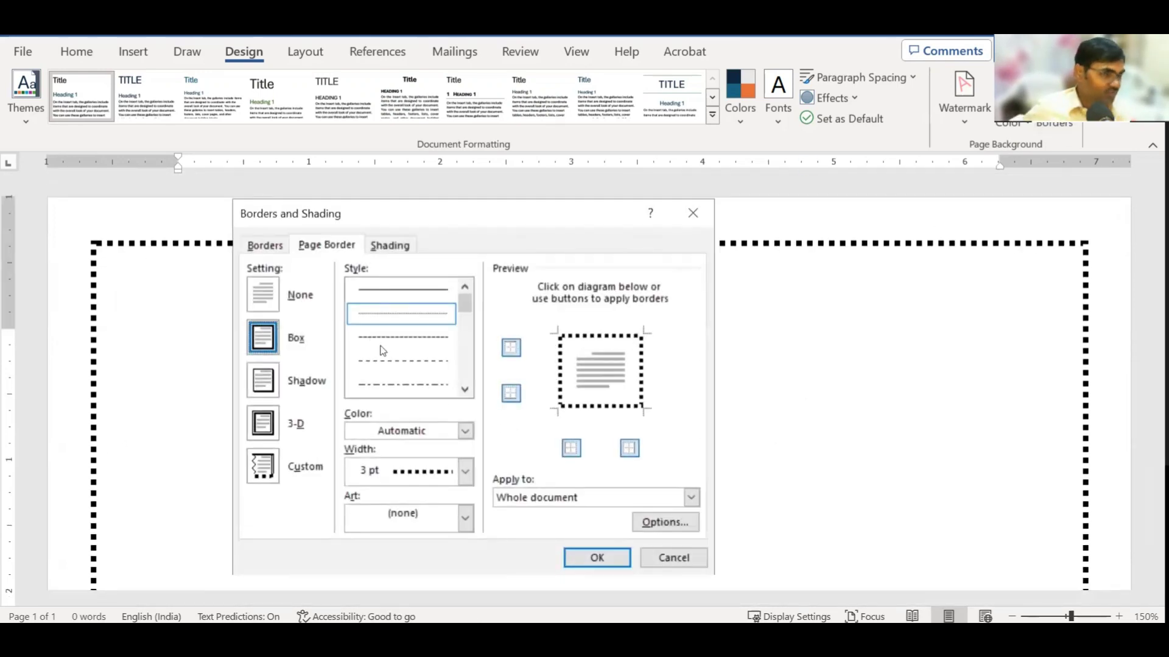
pyautogui.click(465, 390)
pyautogui.click(465, 389)
pyautogui.click(465, 389)
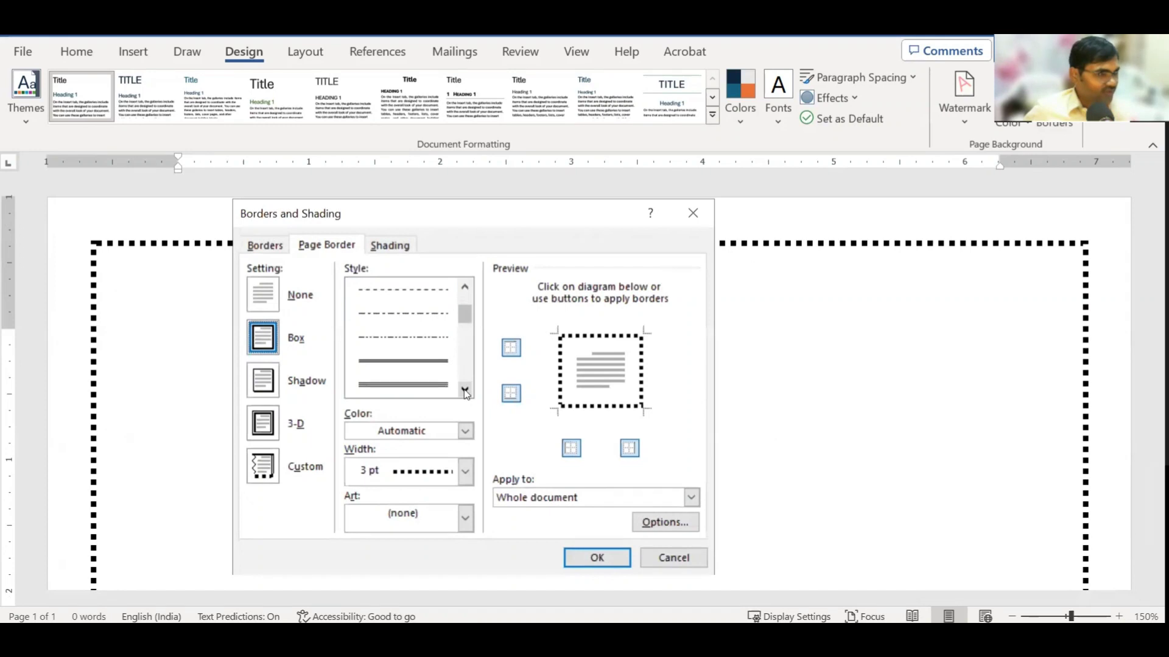
pyautogui.click(405, 352)
pyautogui.click(587, 553)
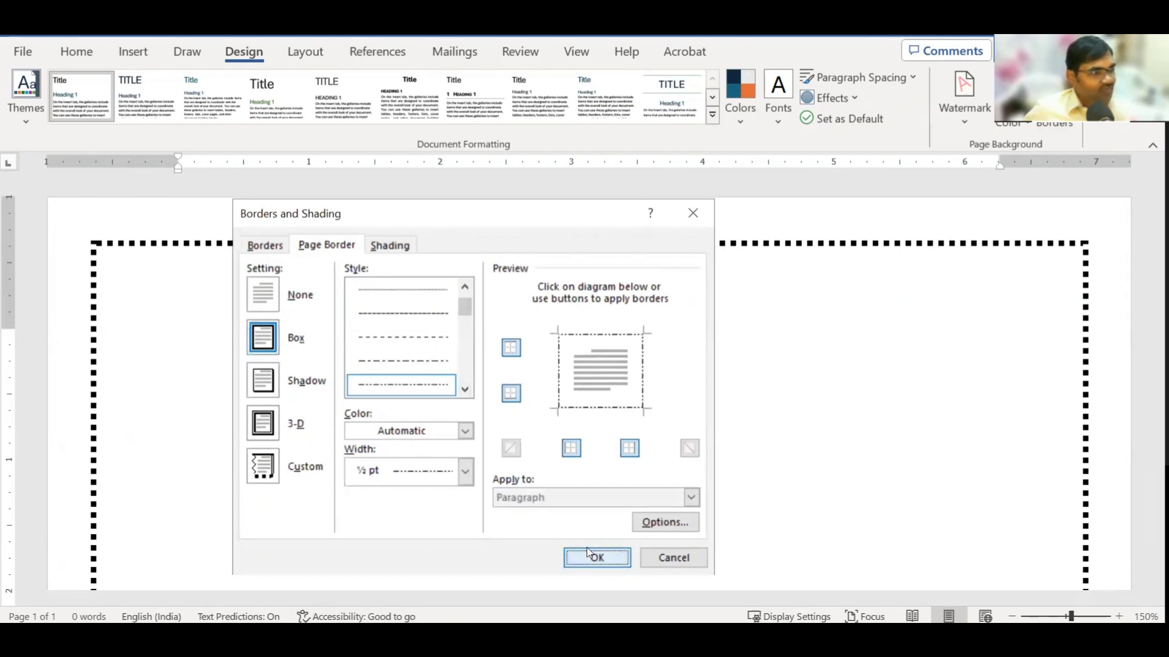
# Make the dash-dot page border 3 pt wide.
pyautogui.click(1024, 125)
pyautogui.click(464, 470)
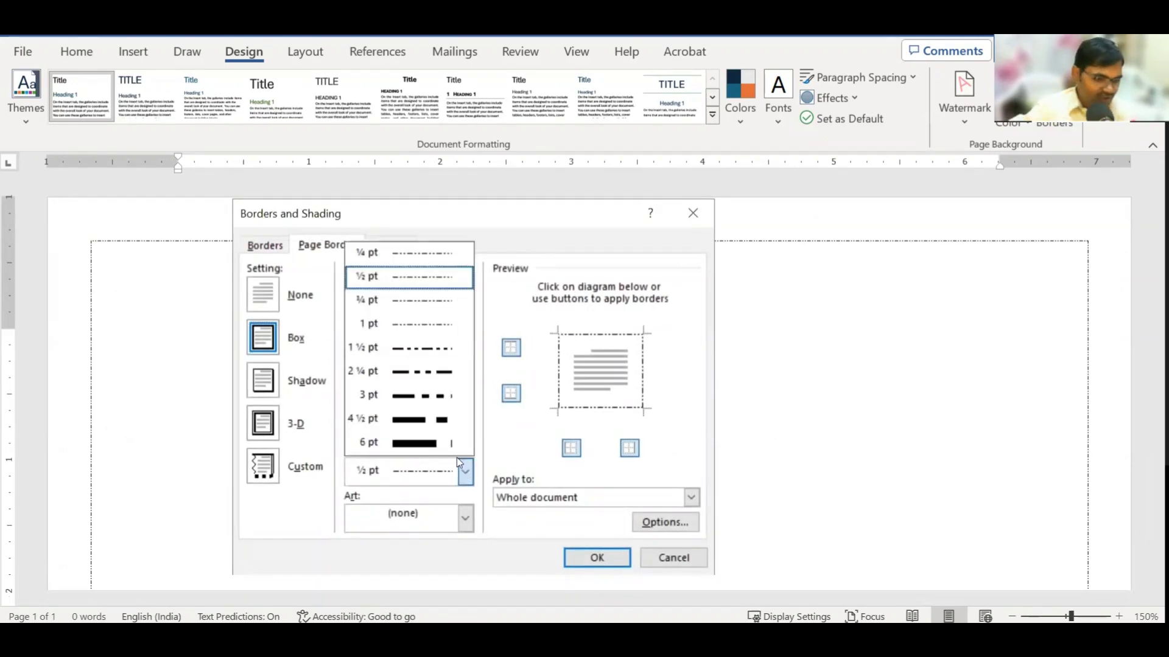
pyautogui.click(414, 395)
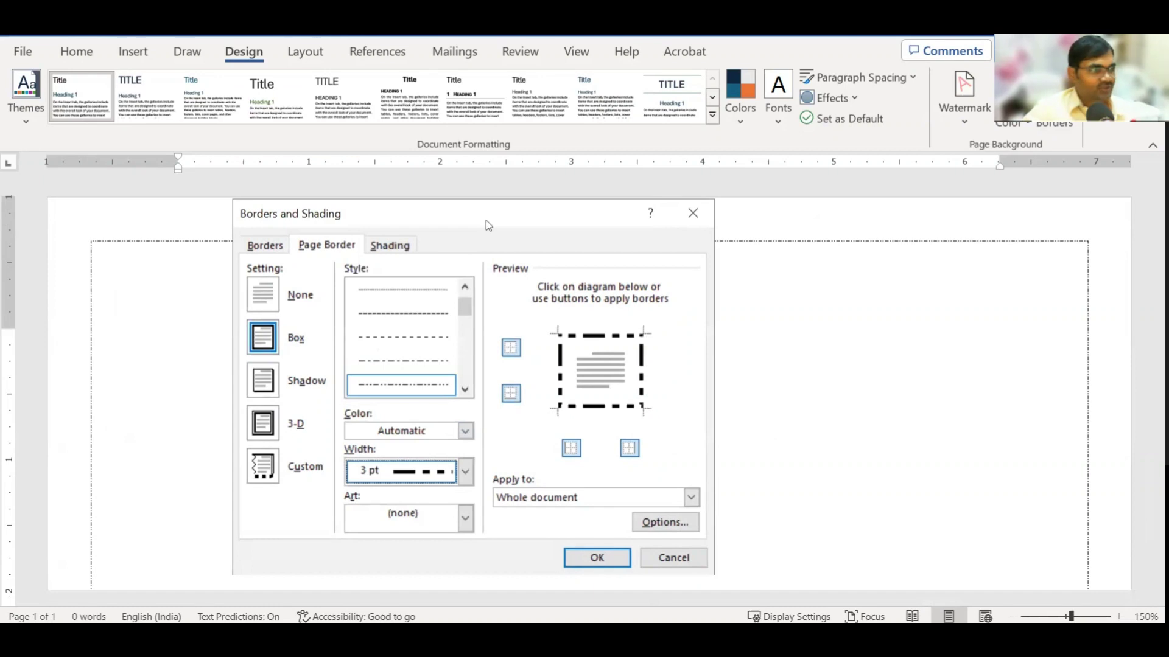
pyautogui.click(596, 557)
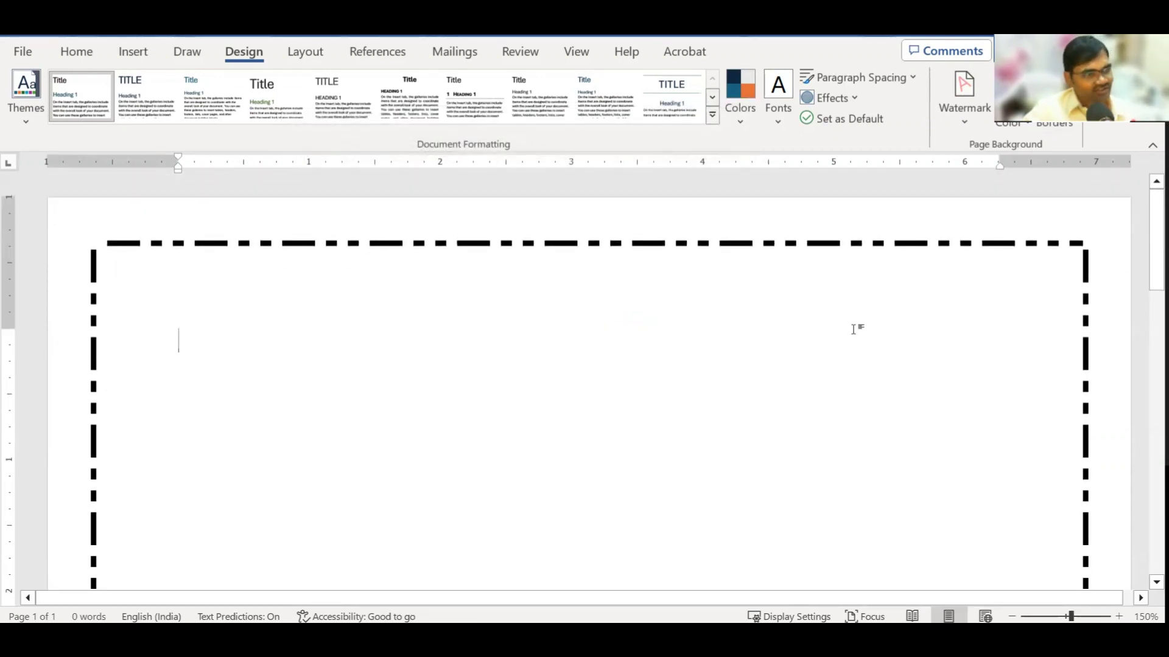
pyautogui.click(1053, 126)
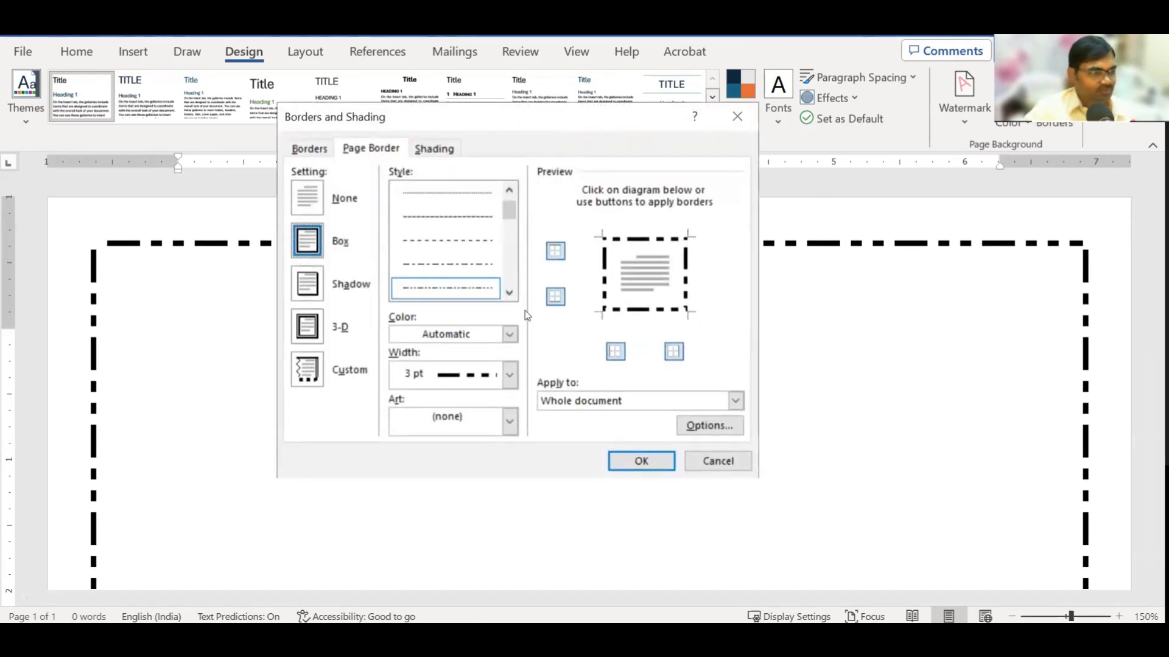
# Color the dash-dot page border purple.
pyautogui.click(509, 293)
pyautogui.click(509, 293)
pyautogui.click(509, 293)
pyautogui.click(509, 295)
pyautogui.click(509, 295)
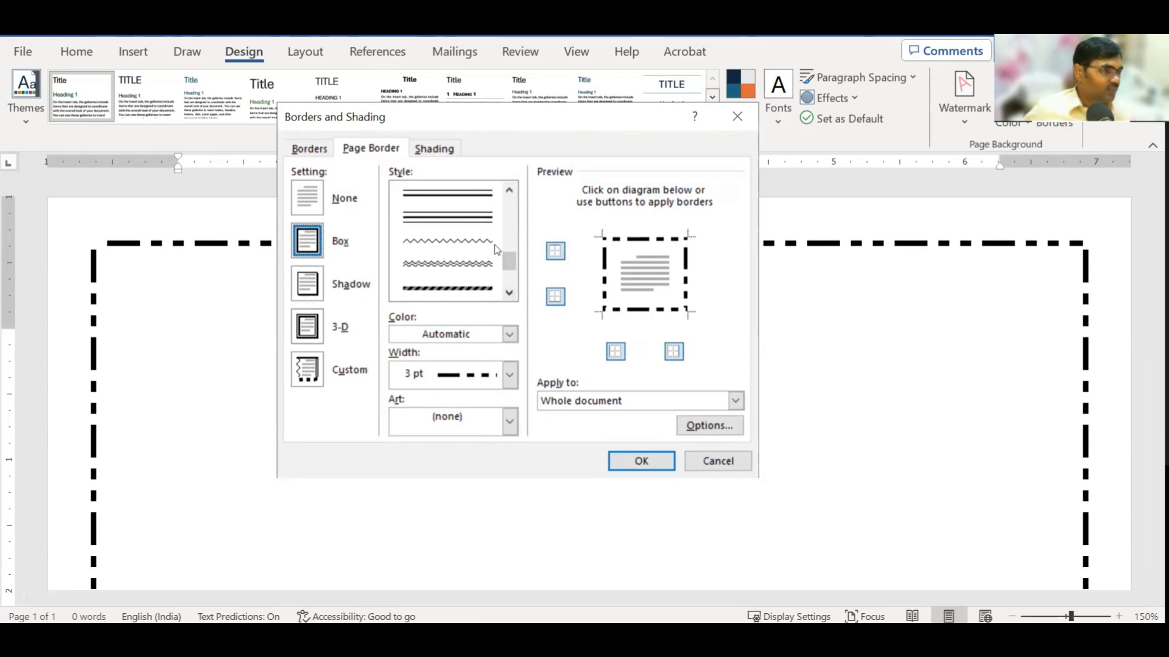
pyautogui.moveTo(510, 261)
pyautogui.mouseDown()
pyautogui.moveTo(515, 286)
pyautogui.moveTo(512, 270)
pyautogui.mouseUp()
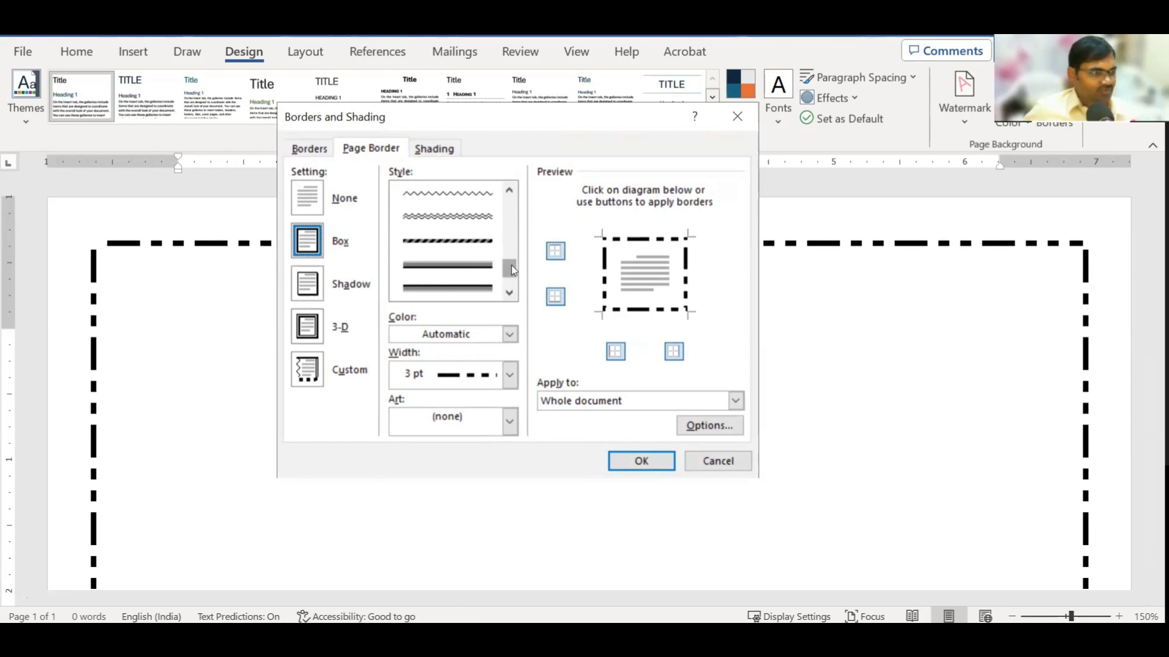
pyautogui.click(510, 335)
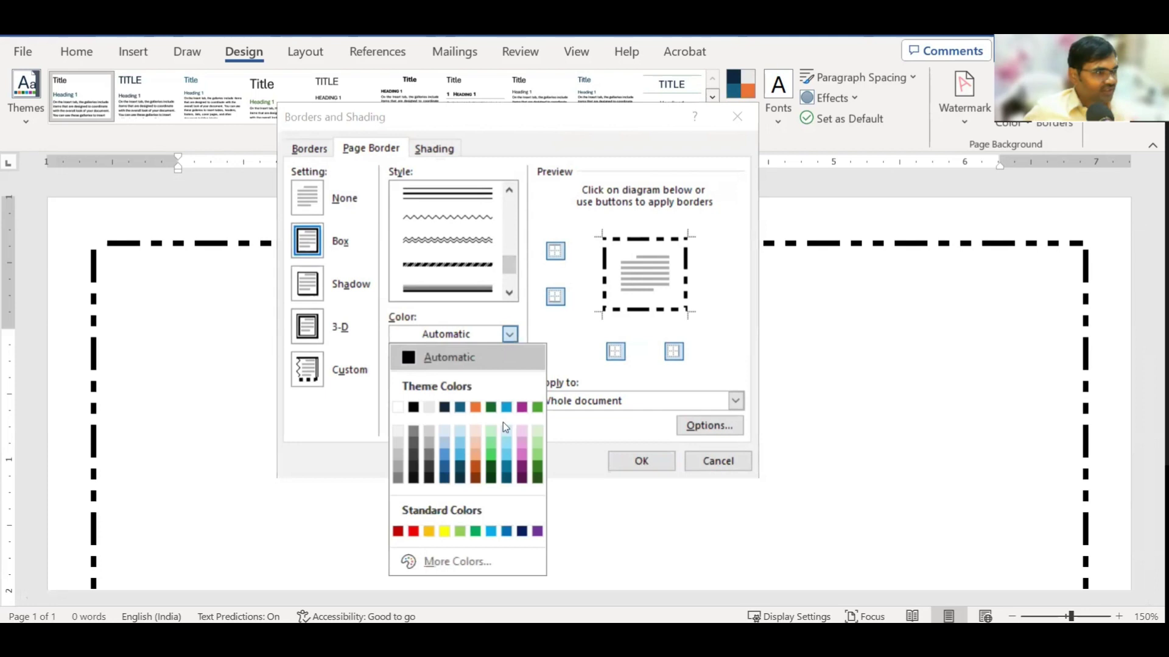
pyautogui.click(538, 532)
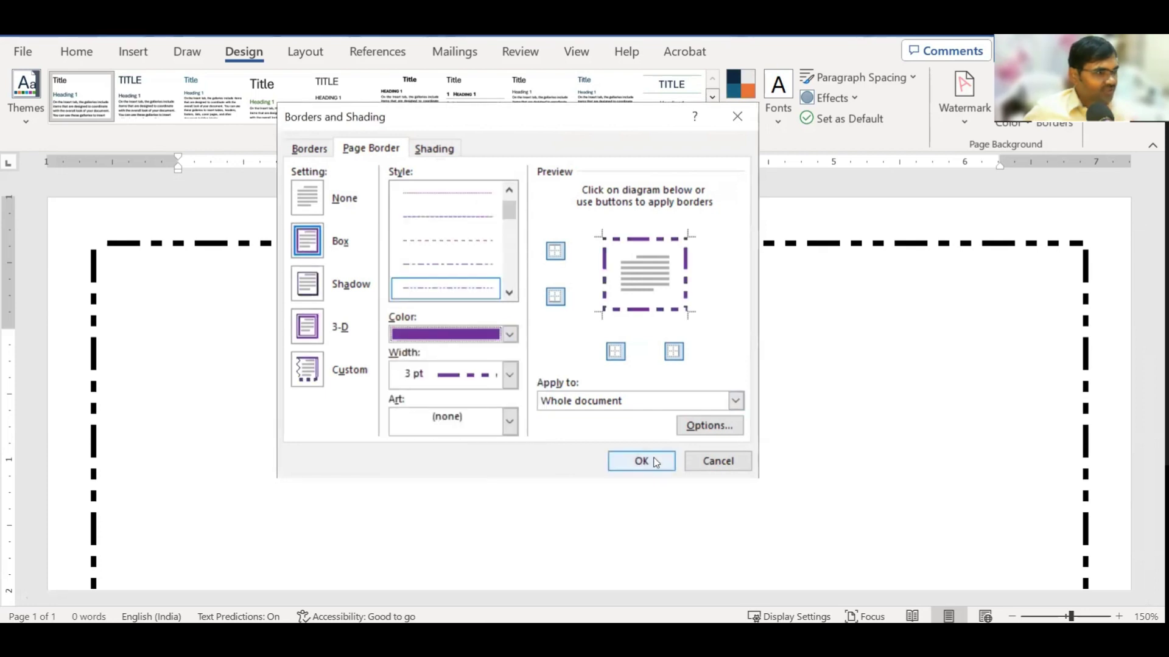
pyautogui.click(649, 462)
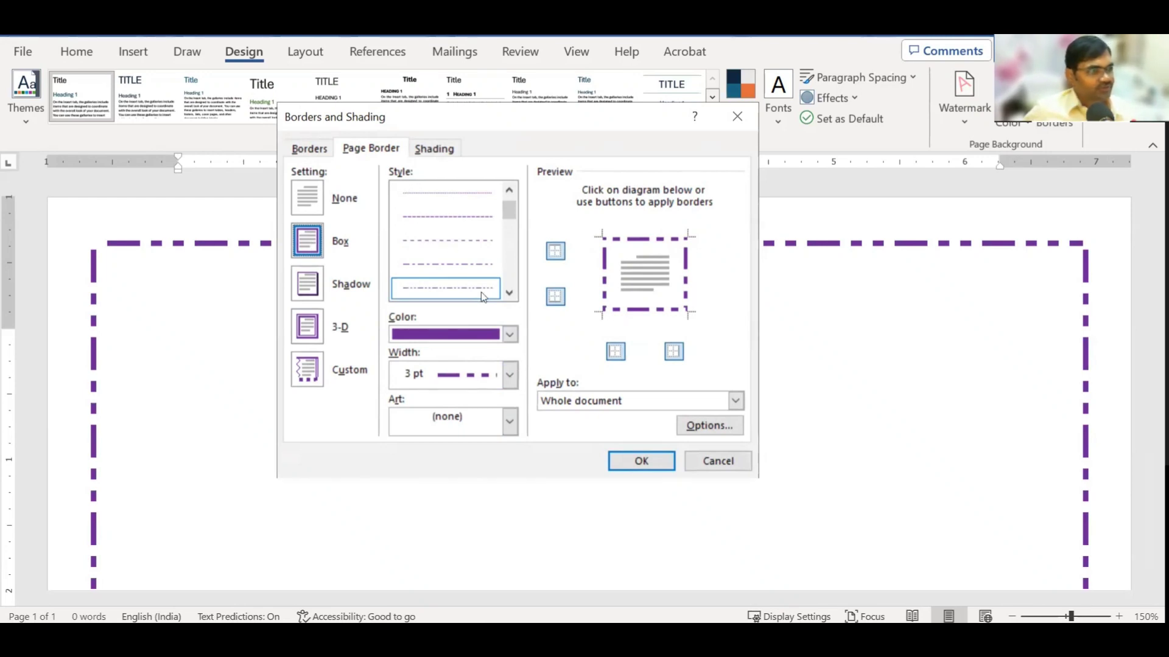
# Replace it with the green holly-leaf art border from the Art list.
pyautogui.click(510, 421)
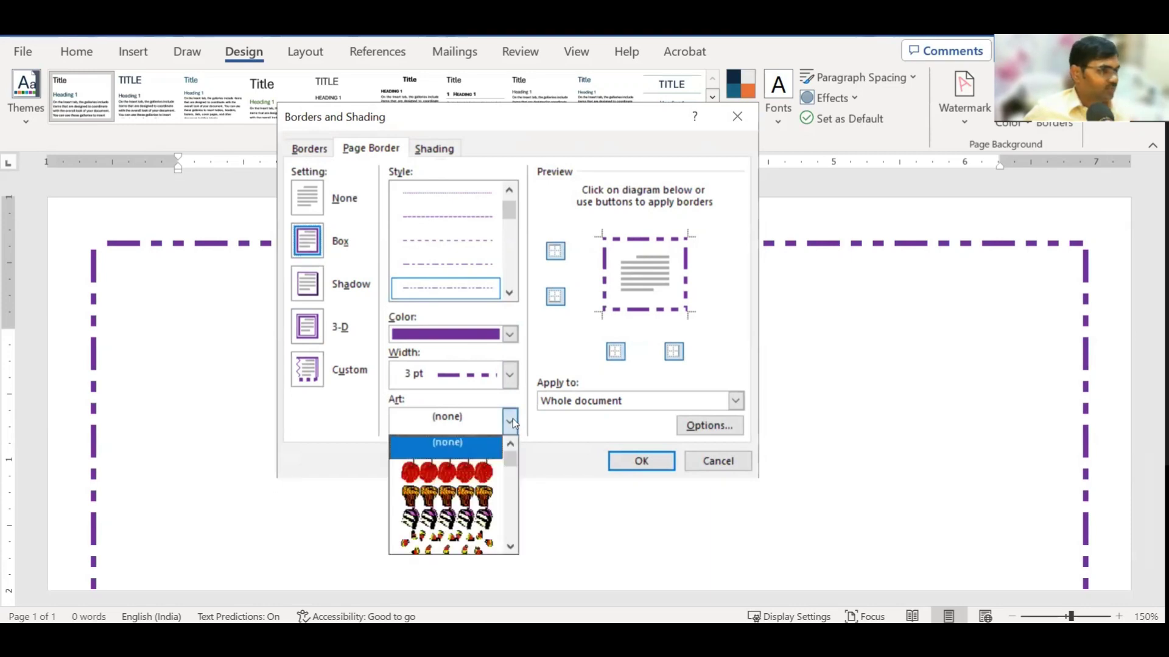
pyautogui.click(510, 547)
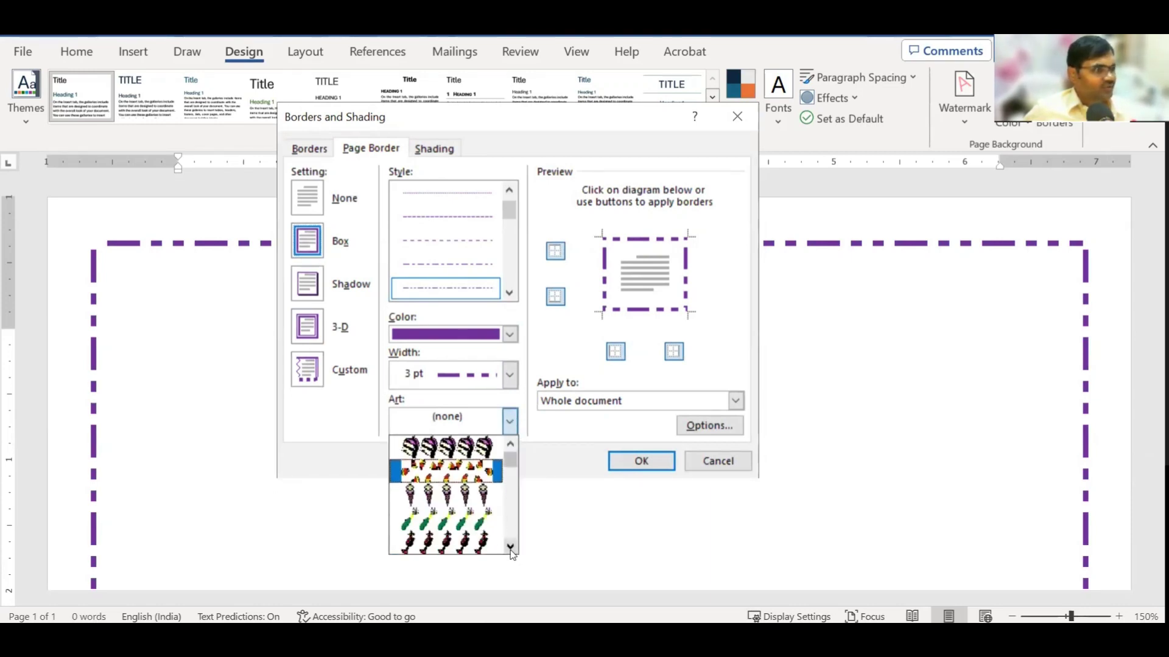
pyautogui.click(510, 547)
pyautogui.click(510, 547)
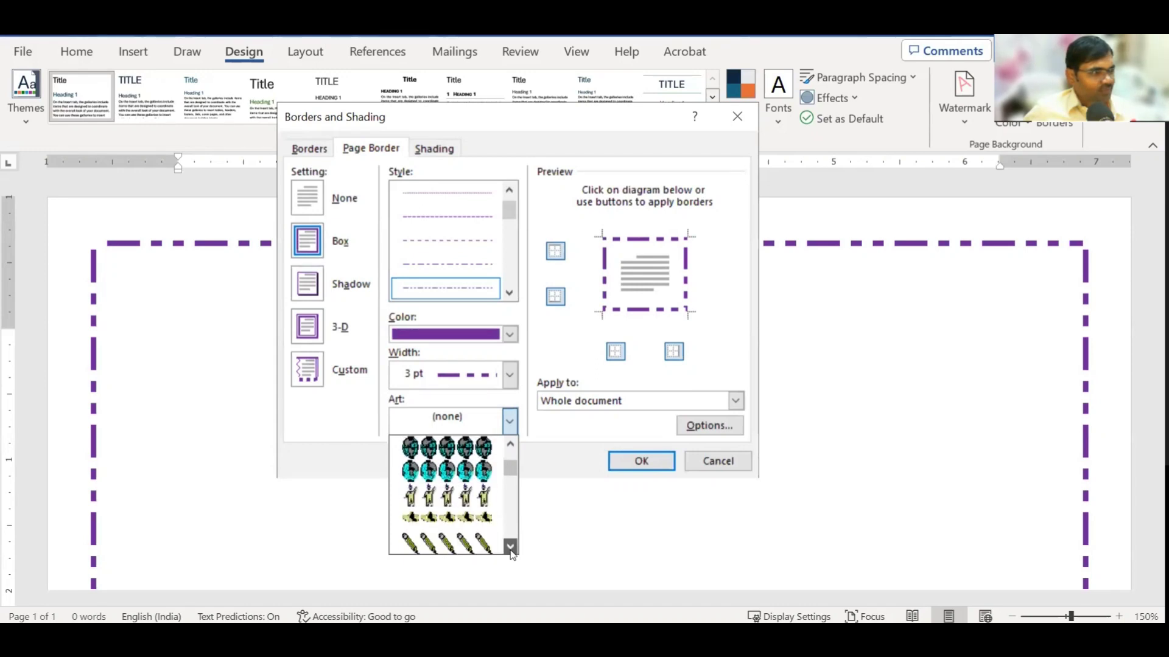
pyautogui.click(510, 546)
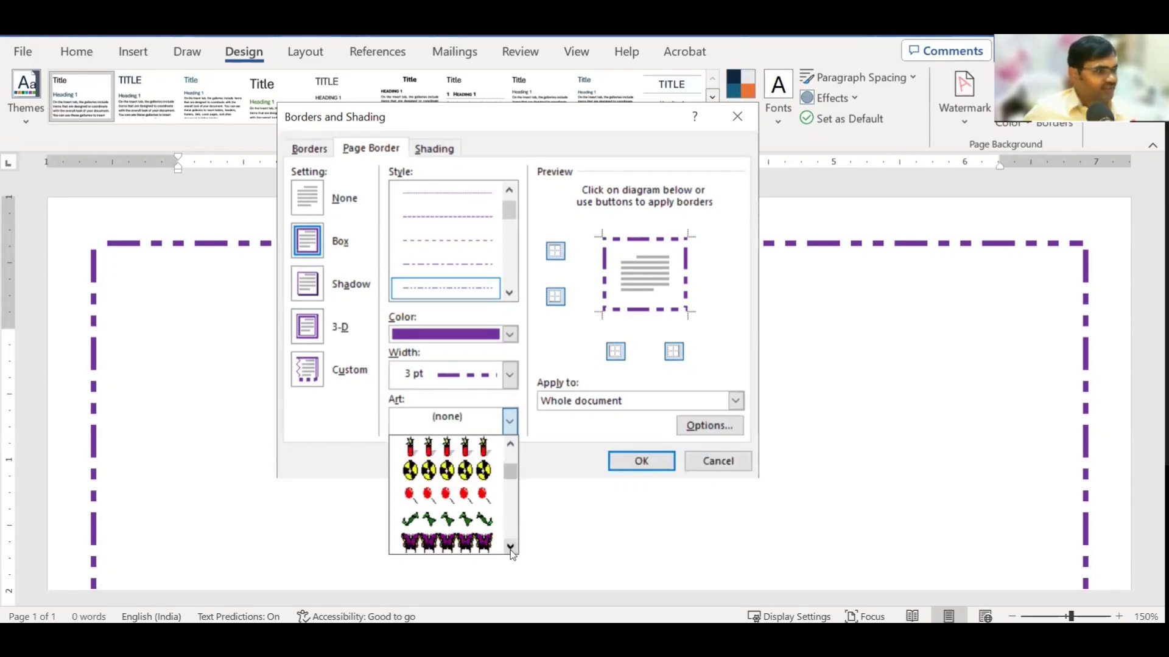
pyautogui.click(510, 546)
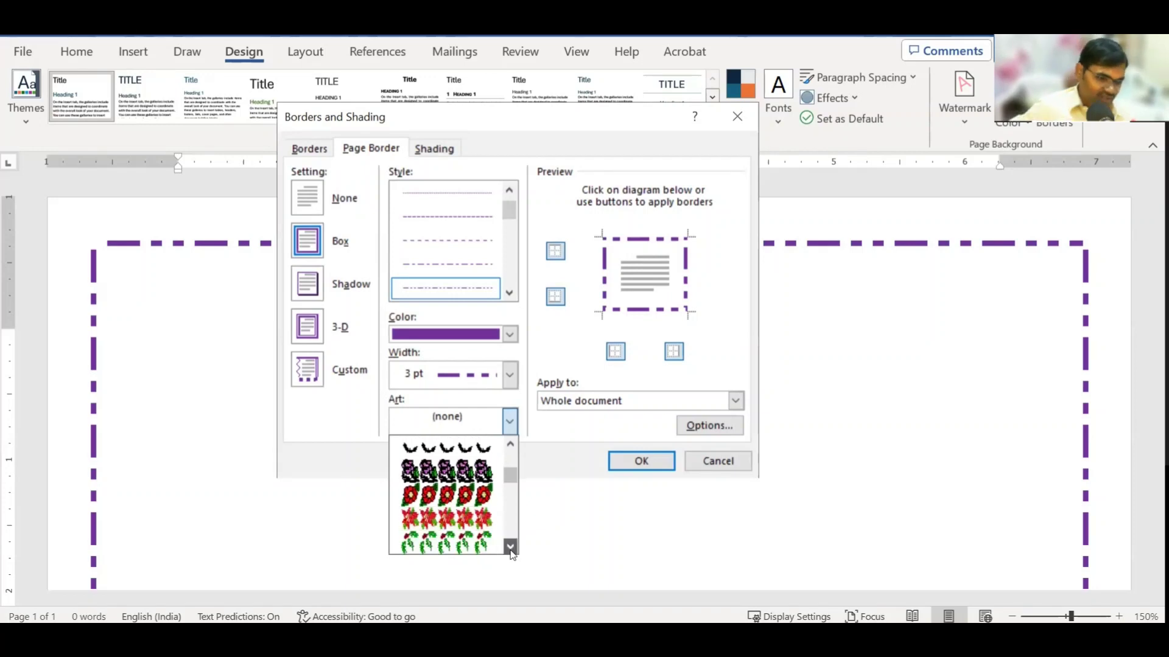
pyautogui.click(429, 513)
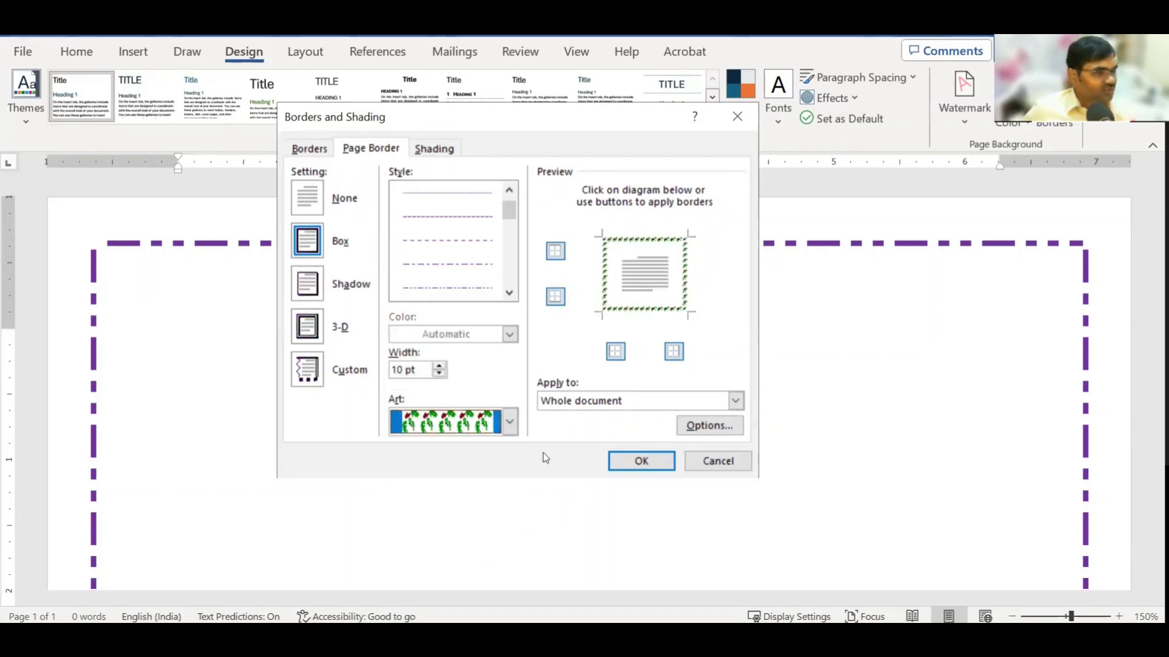
pyautogui.click(627, 464)
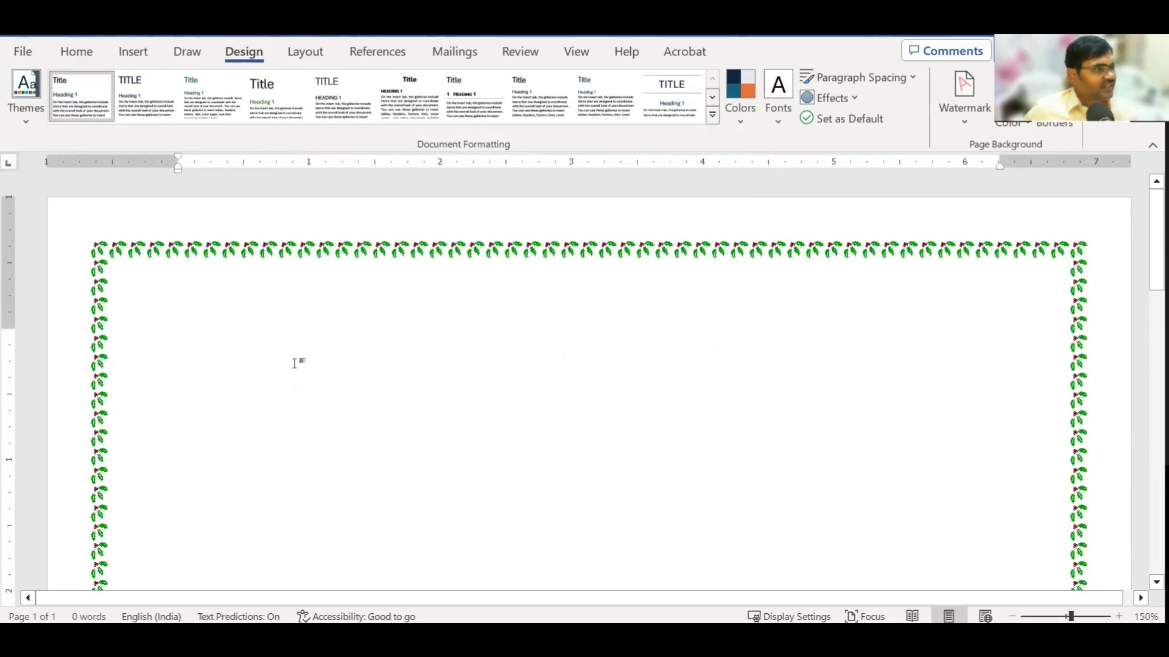
# Scroll through the page to review the holly-leaf border.
pyautogui.scroll(-5, 294, 363)
pyautogui.scroll(-4, 296, 364)
pyautogui.scroll(-5, 297, 363)
pyautogui.scroll(-1, 299, 364)
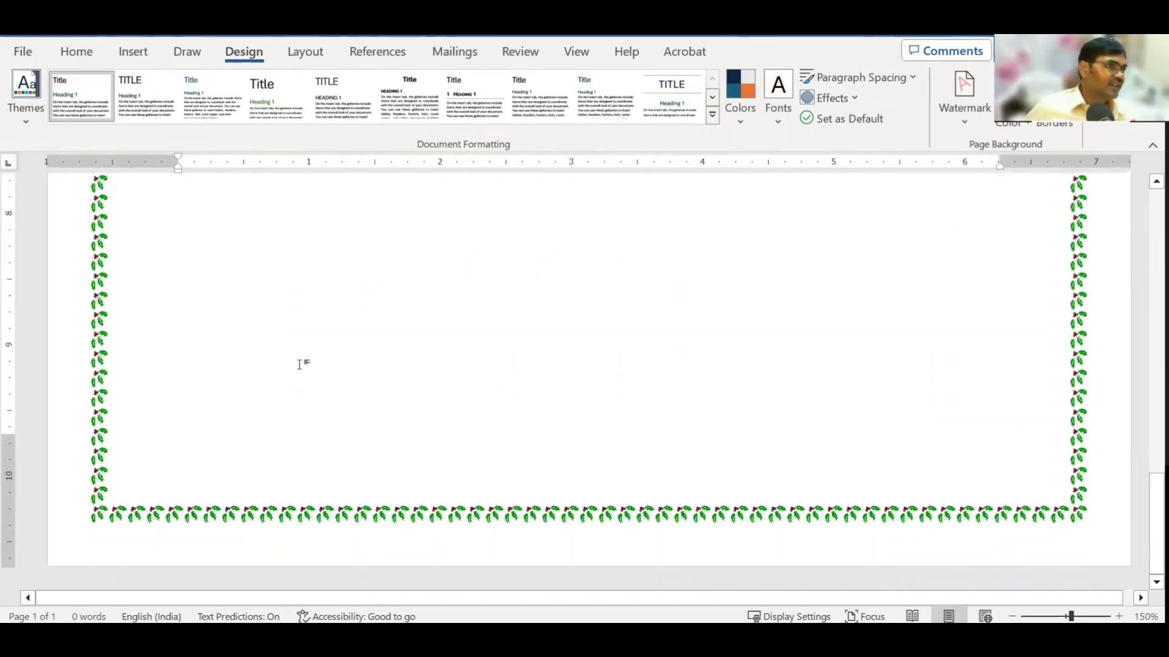
pyautogui.scroll(5, 300, 363)
pyautogui.scroll(3, 299, 363)
pyautogui.scroll(3, 299, 363)
pyautogui.scroll(4, 300, 363)
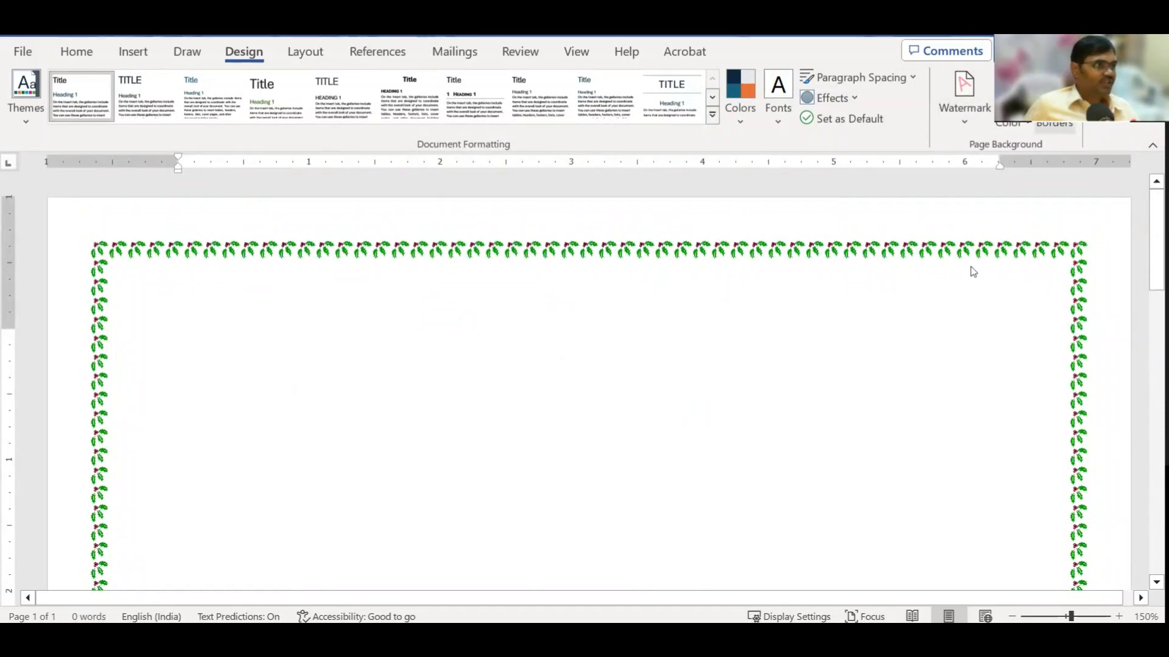
# Choose the 18 pt black-bar frame art with corner pieces as the page border.
pyautogui.click(515, 419)
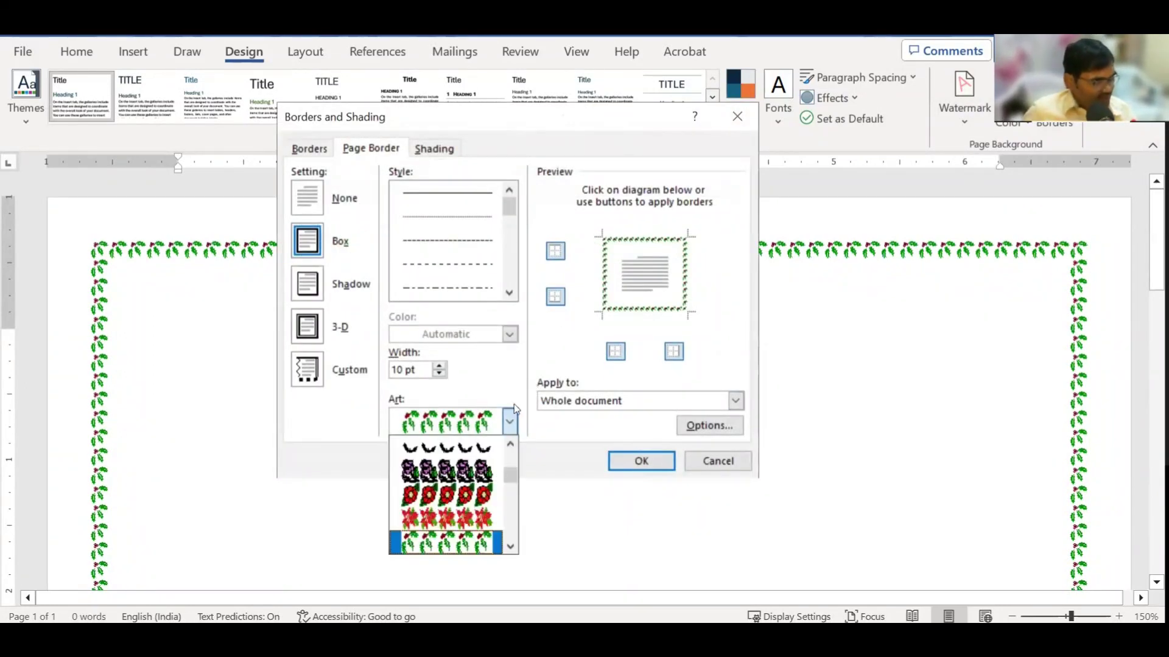
pyautogui.moveTo(513, 477); pyautogui.dragTo(512, 509)
pyautogui.click(448, 468)
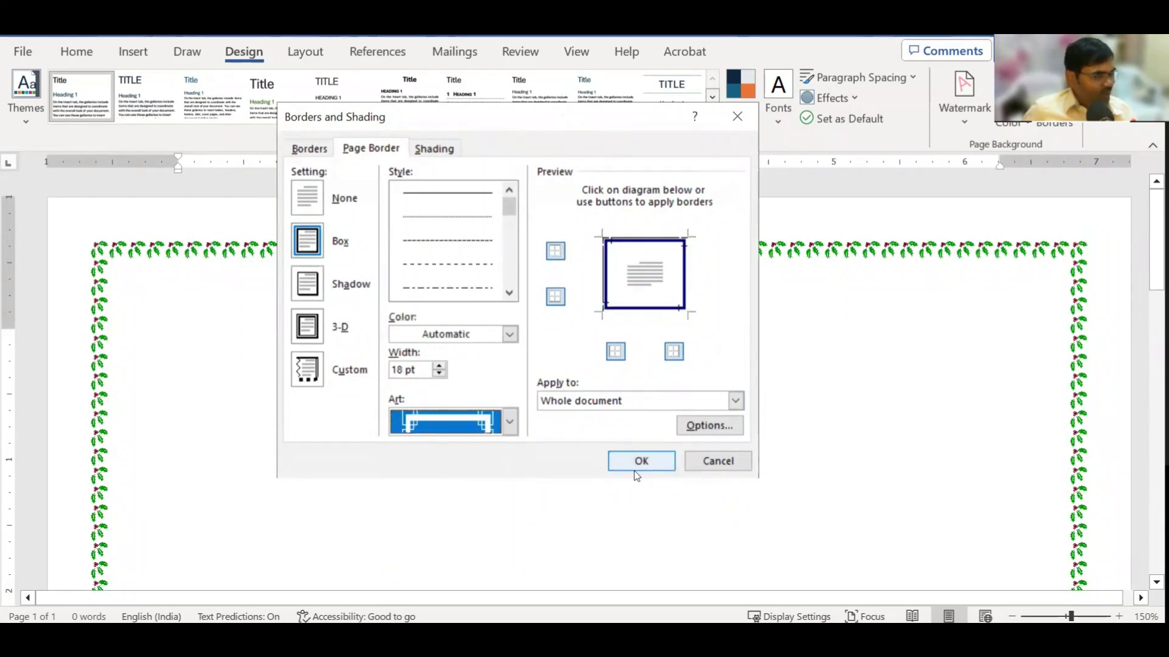
pyautogui.click(665, 467)
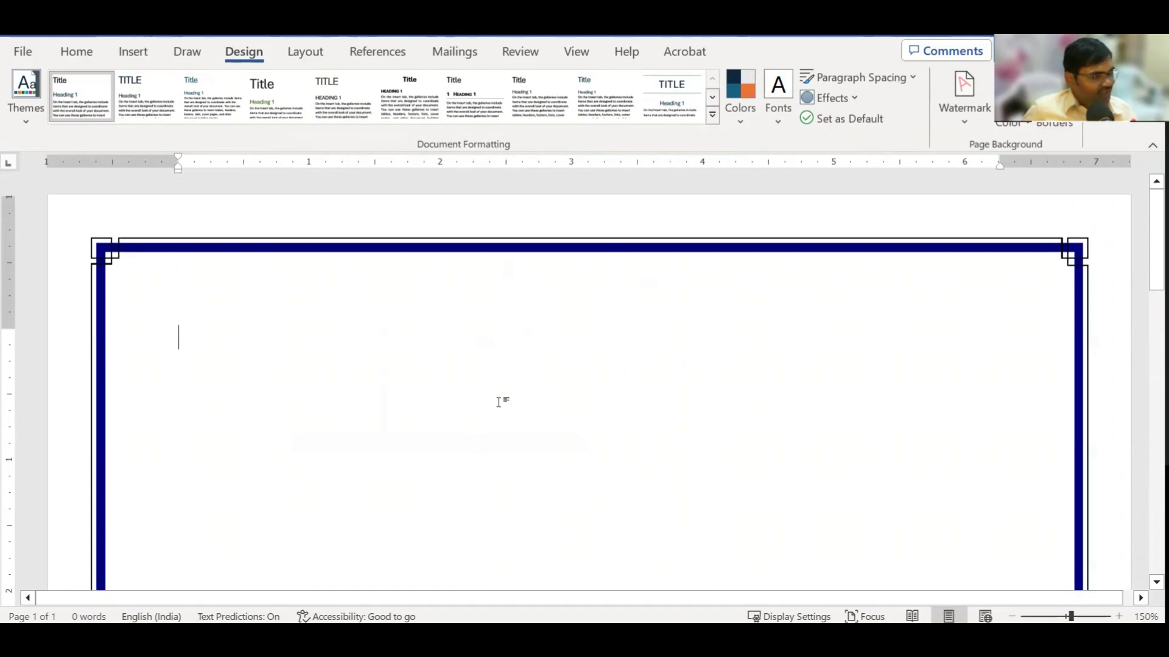
pyautogui.scroll(-5, 601, 534)
pyautogui.scroll(-3, 600, 535)
pyautogui.scroll(-3, 600, 534)
pyautogui.scroll(-4, 602, 532)
pyautogui.scroll(8, 602, 532)
pyautogui.scroll(2, 601, 533)
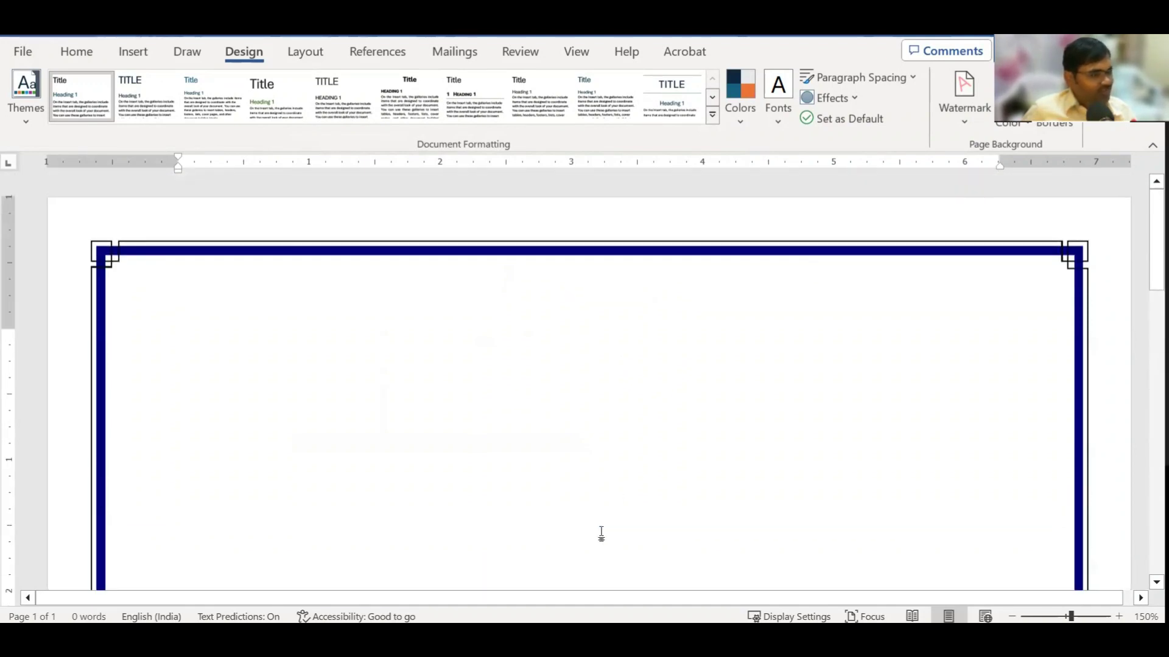
# Pick the 9 pt black crisscross X-pattern art for the page border.
pyautogui.click(1051, 101)
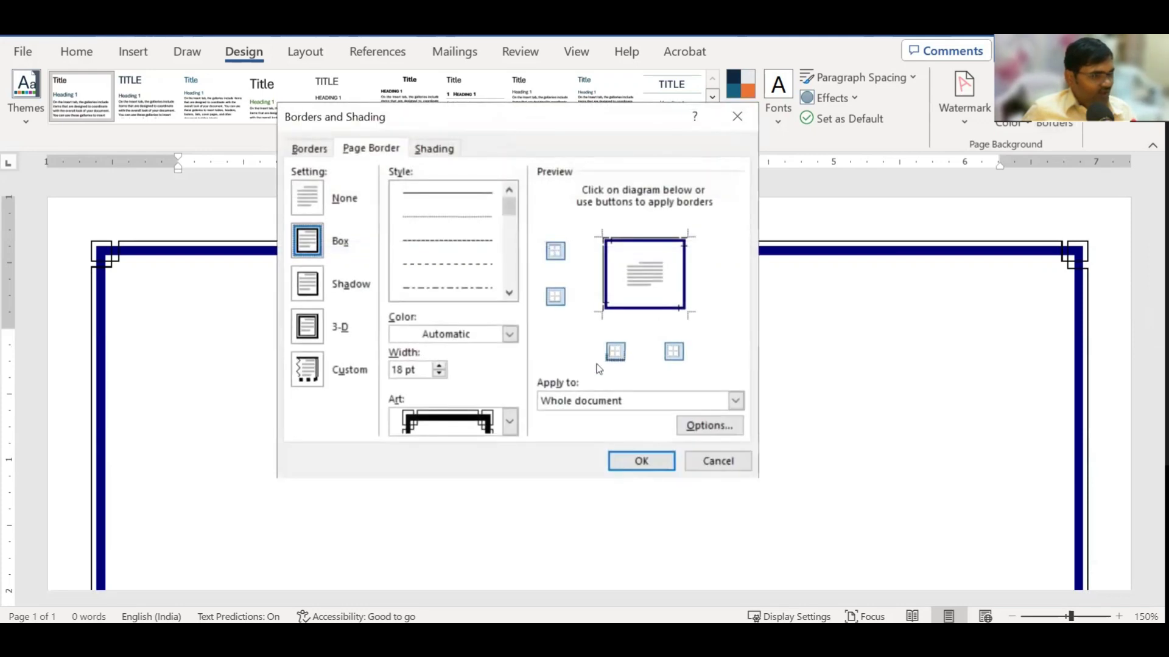
pyautogui.click(510, 417)
pyautogui.click(512, 547)
pyautogui.click(511, 547)
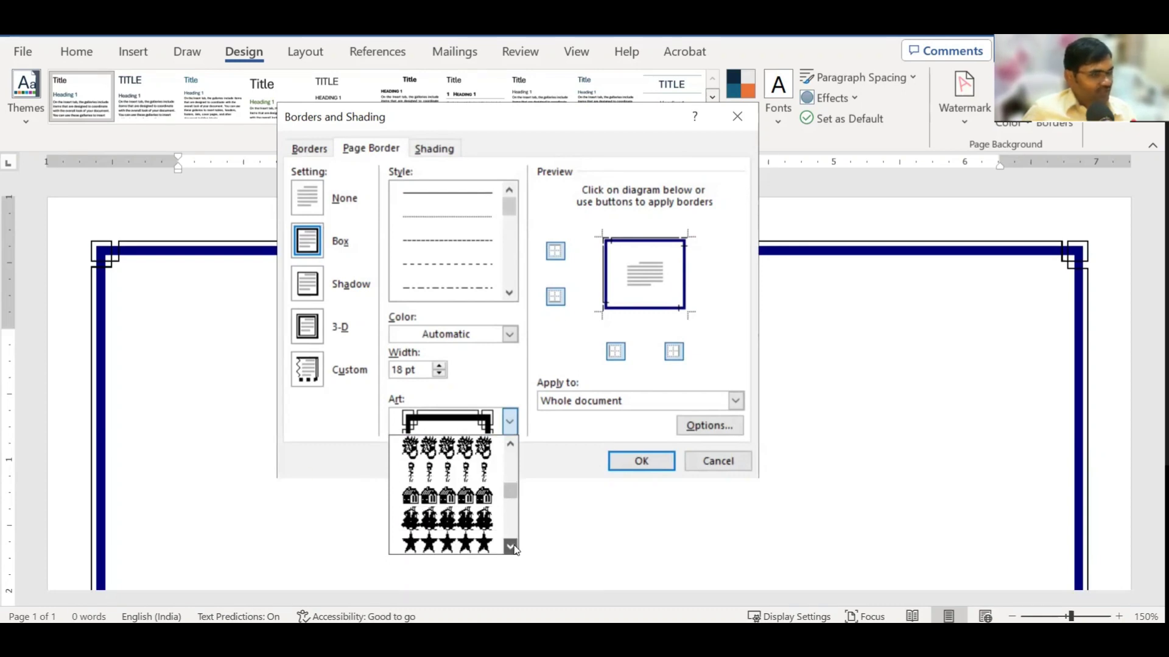
pyautogui.click(512, 546)
pyautogui.click(511, 547)
pyautogui.click(511, 547)
pyautogui.click(512, 546)
pyautogui.click(511, 546)
pyautogui.click(511, 547)
pyautogui.click(511, 546)
pyautogui.click(511, 547)
pyautogui.click(511, 547)
pyautogui.click(512, 547)
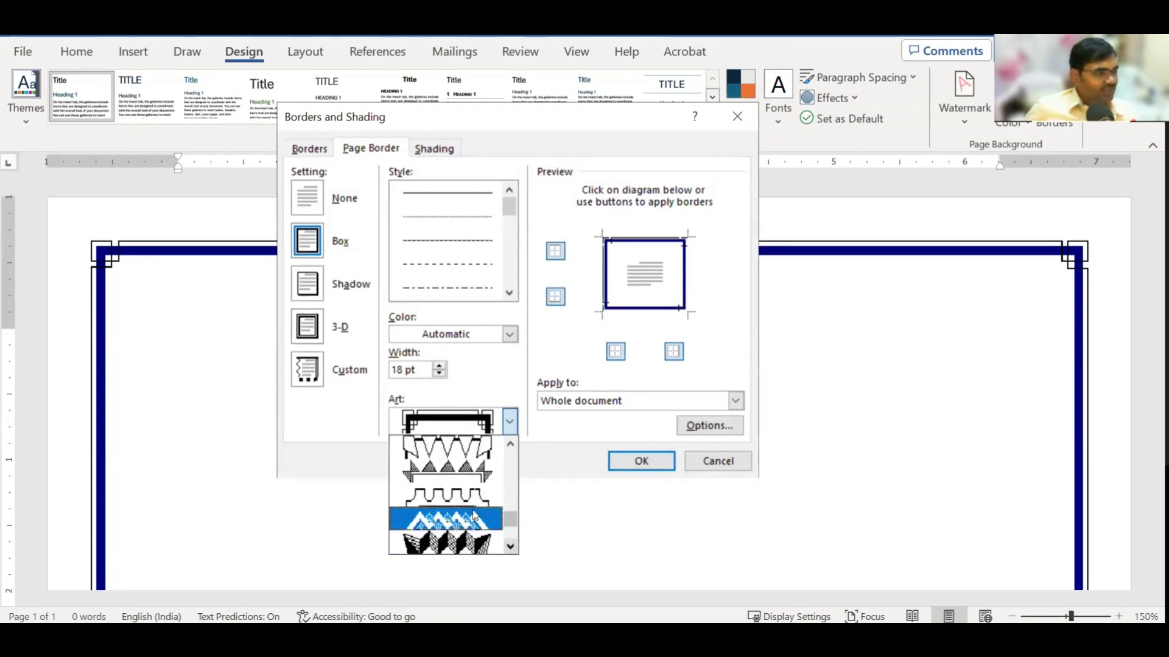
pyautogui.click(512, 547)
pyautogui.click(512, 547)
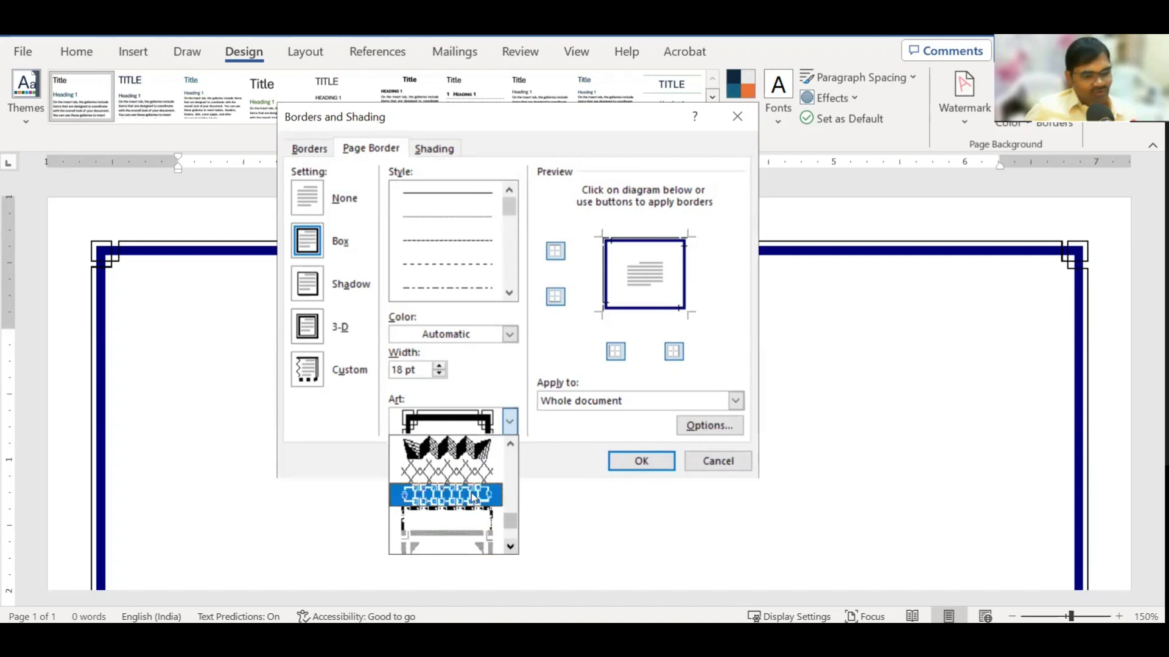
pyautogui.click(446, 475)
pyautogui.click(640, 462)
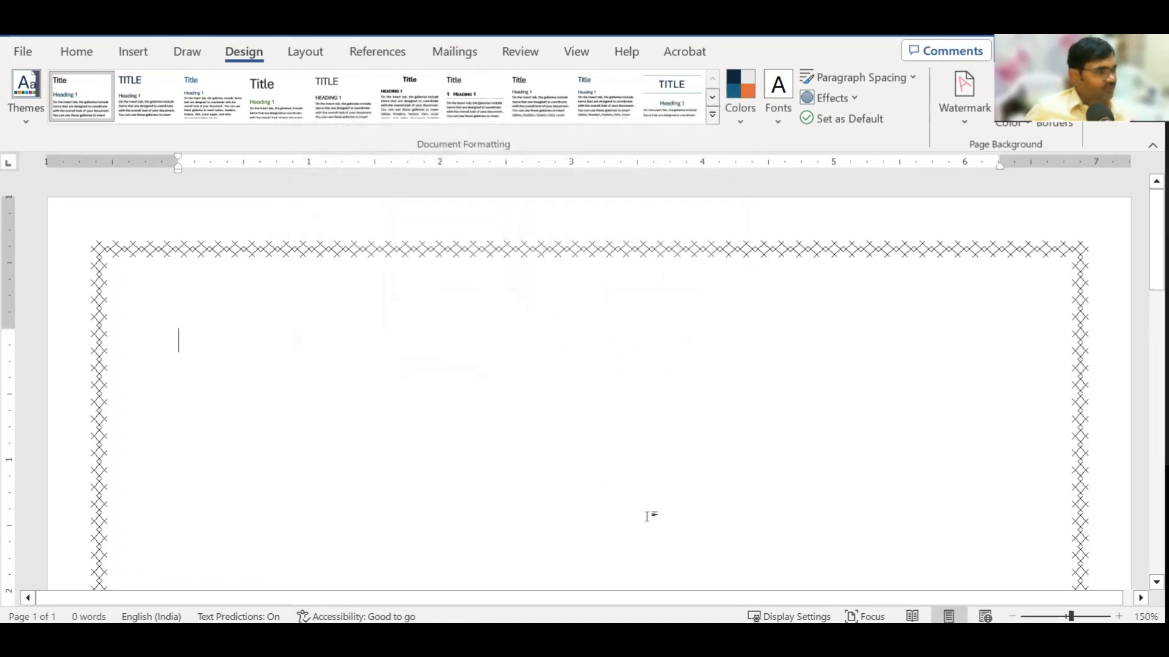
# Confirm the X-pattern border applies to the whole document and close the dialog.
pyautogui.click(1056, 100)
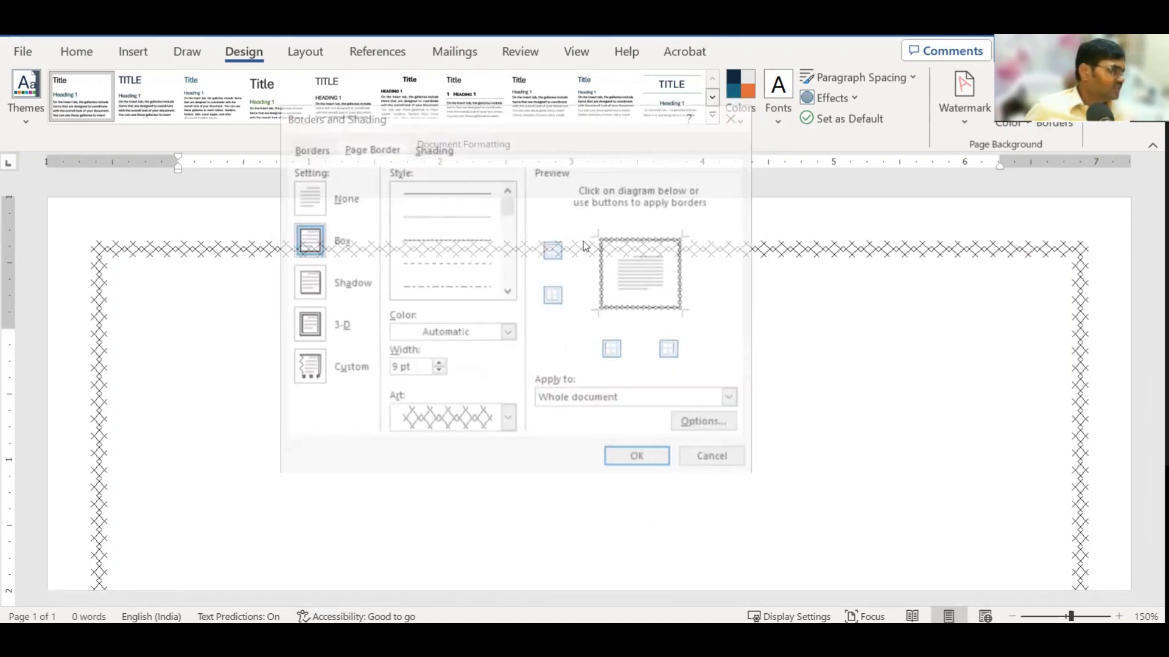
pyautogui.scroll(-5, 508, 228)
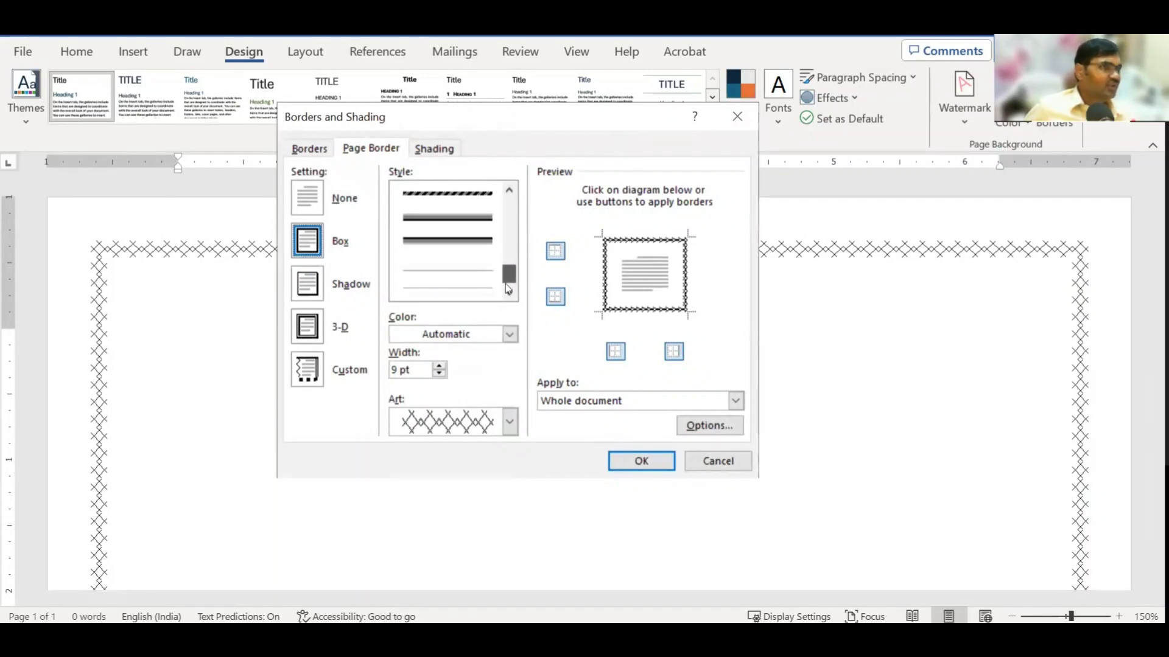
pyautogui.click(508, 292)
pyautogui.scroll(5, 508, 219)
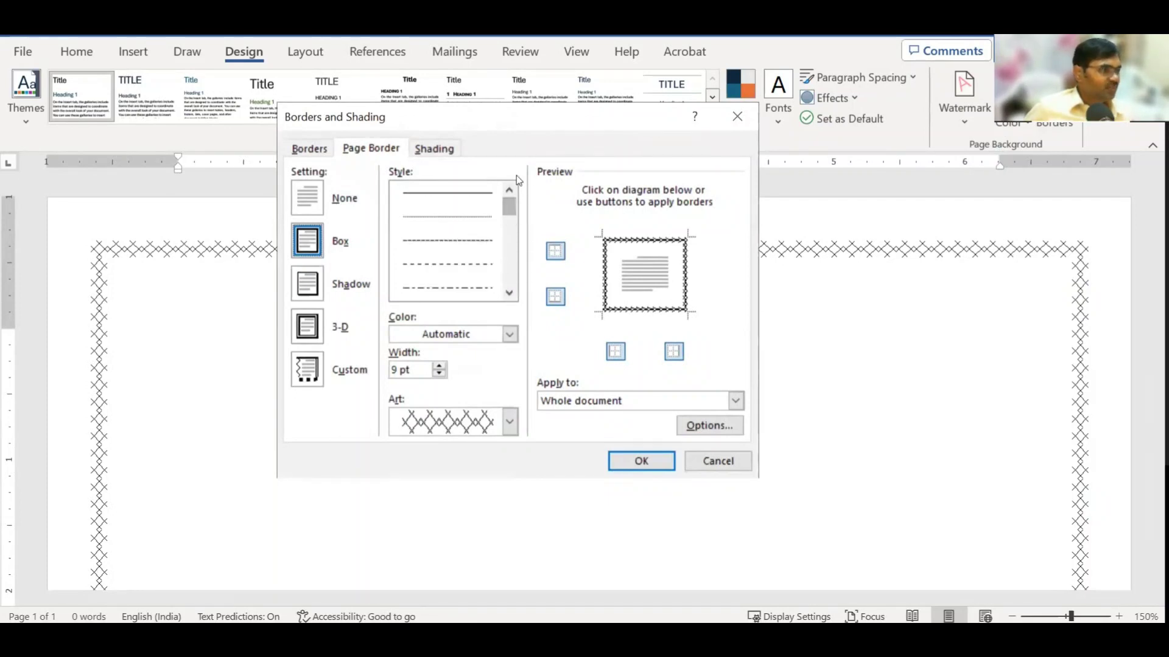
pyautogui.click(735, 401)
pyautogui.click(601, 417)
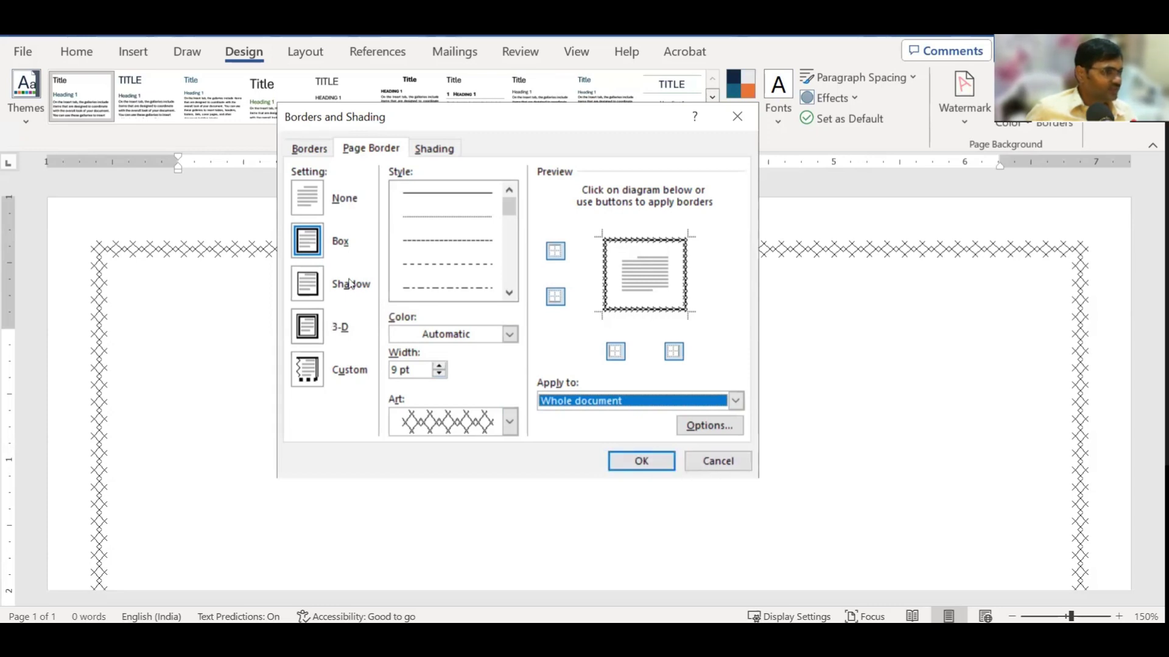
pyautogui.click(717, 461)
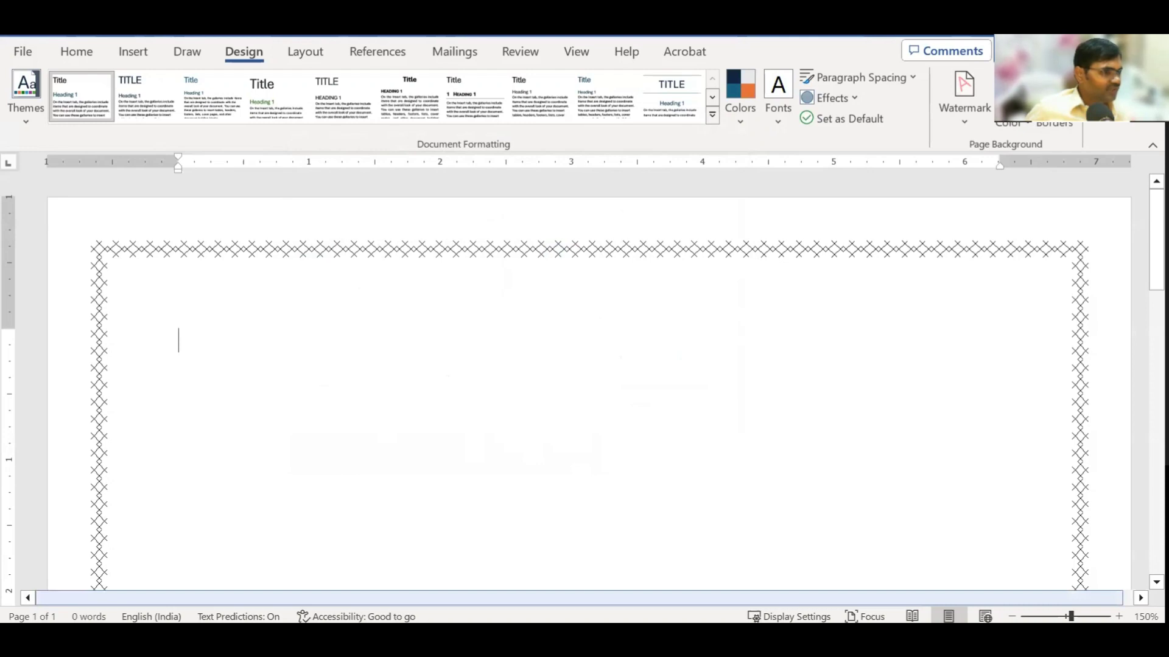
# In Chrome, search Google Images for 'page border design'.
pyautogui.hotkey('alt', 'Tab')
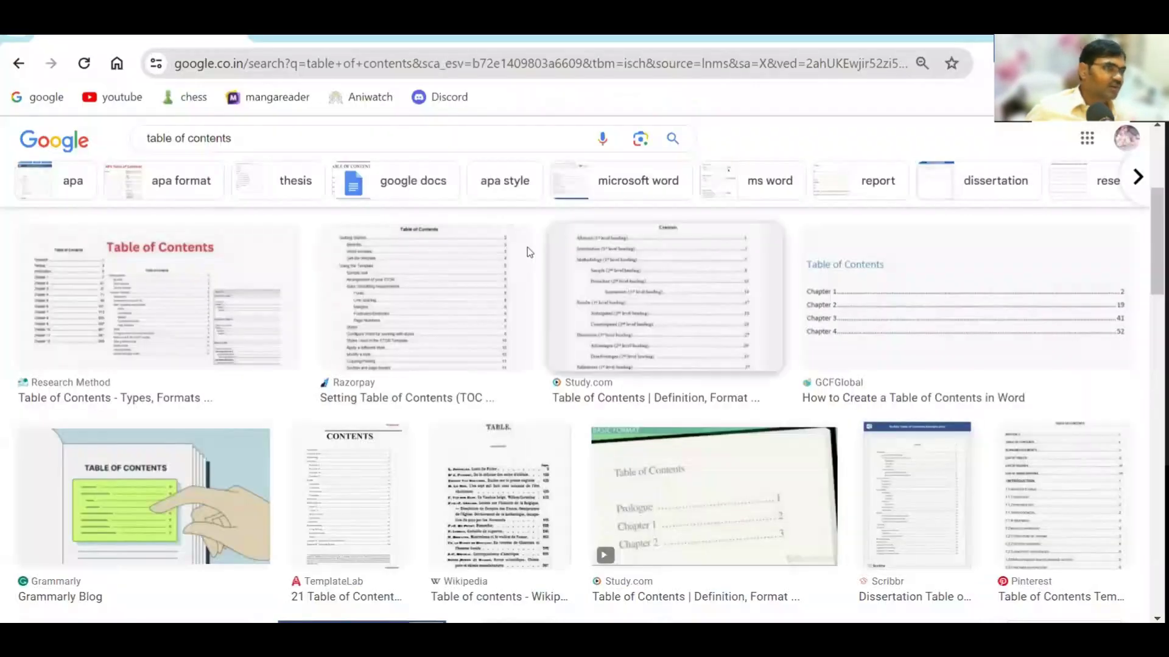
pyautogui.click(188, 138)
pyautogui.write('pag')
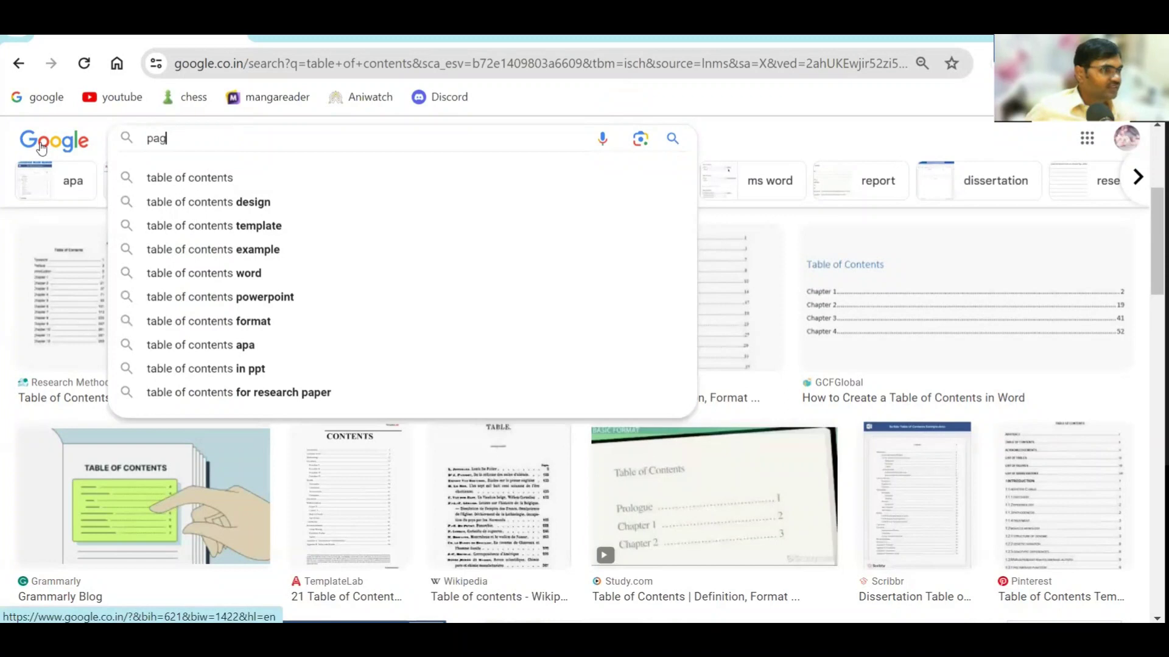
pyautogui.write('e border des')
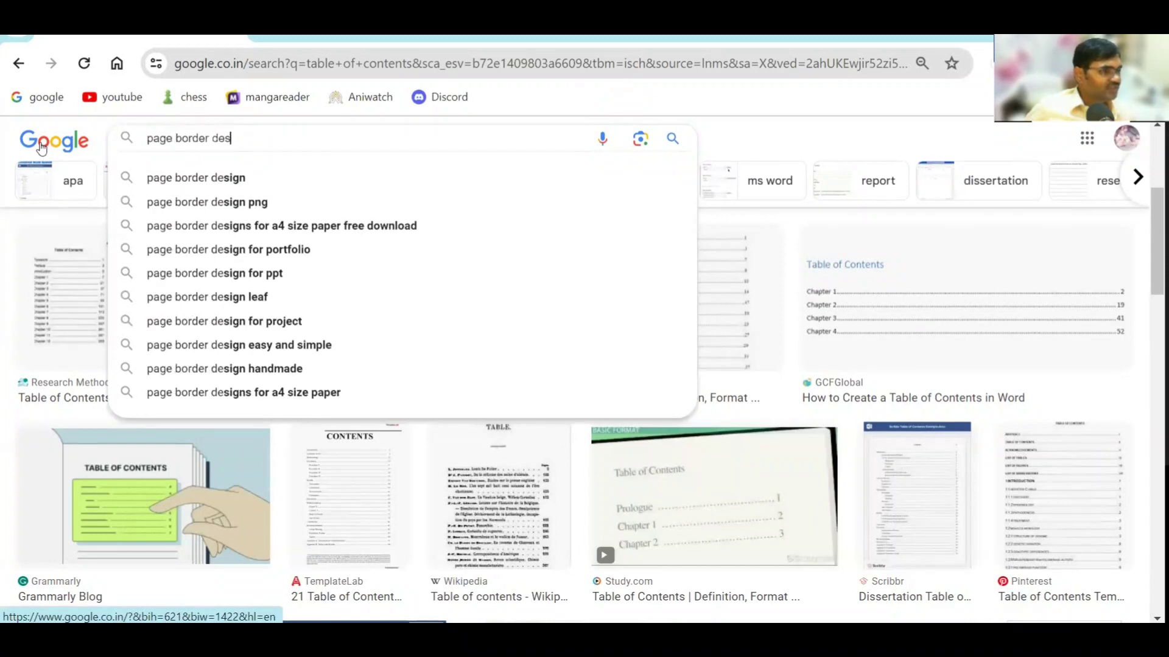
pyautogui.write('ign')
pyautogui.press('Return')
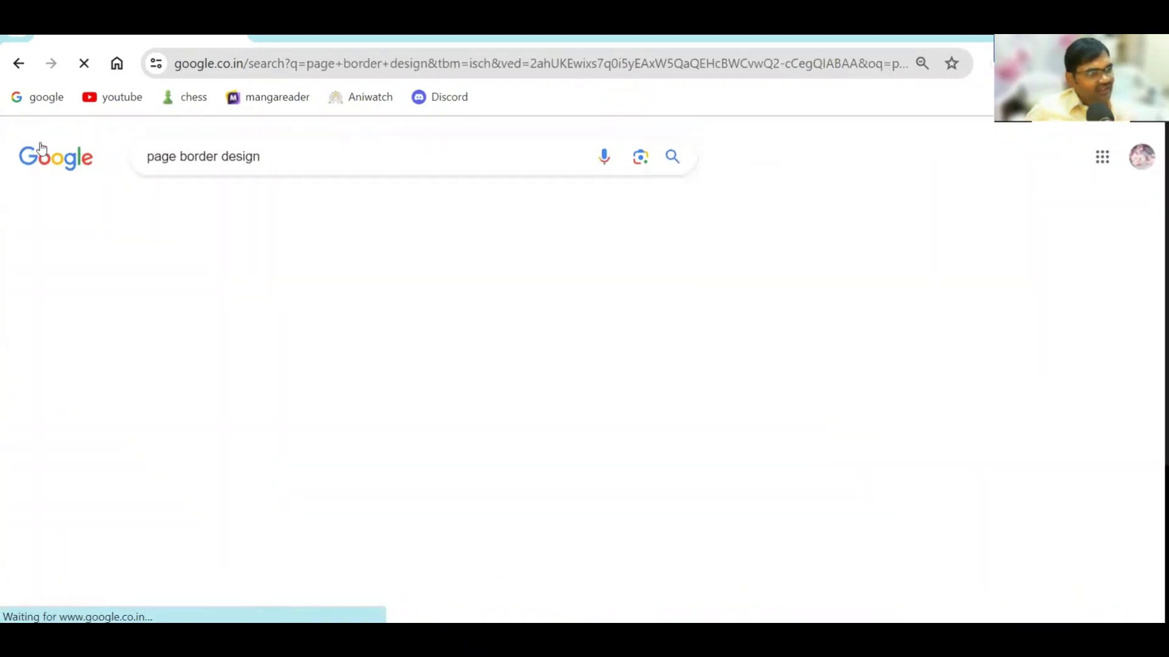
pyautogui.scroll(-5, 634, 418)
pyautogui.scroll(-5, 717, 443)
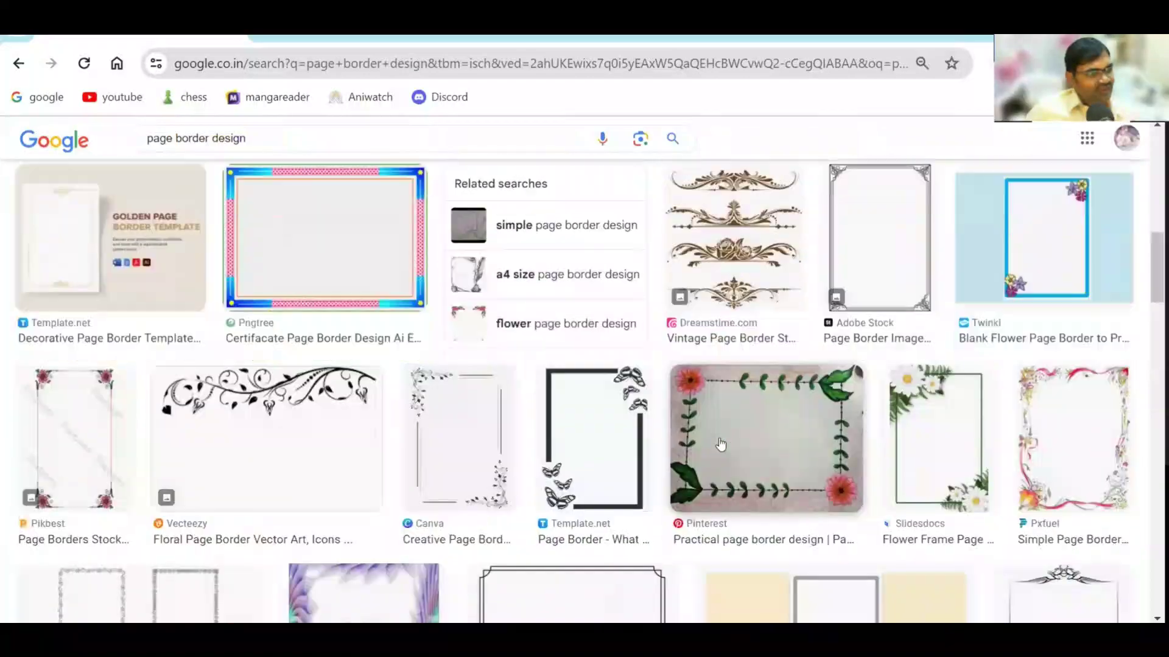
pyautogui.scroll(-5, 722, 443)
pyautogui.scroll(-3, 722, 442)
pyautogui.scroll(5, 722, 442)
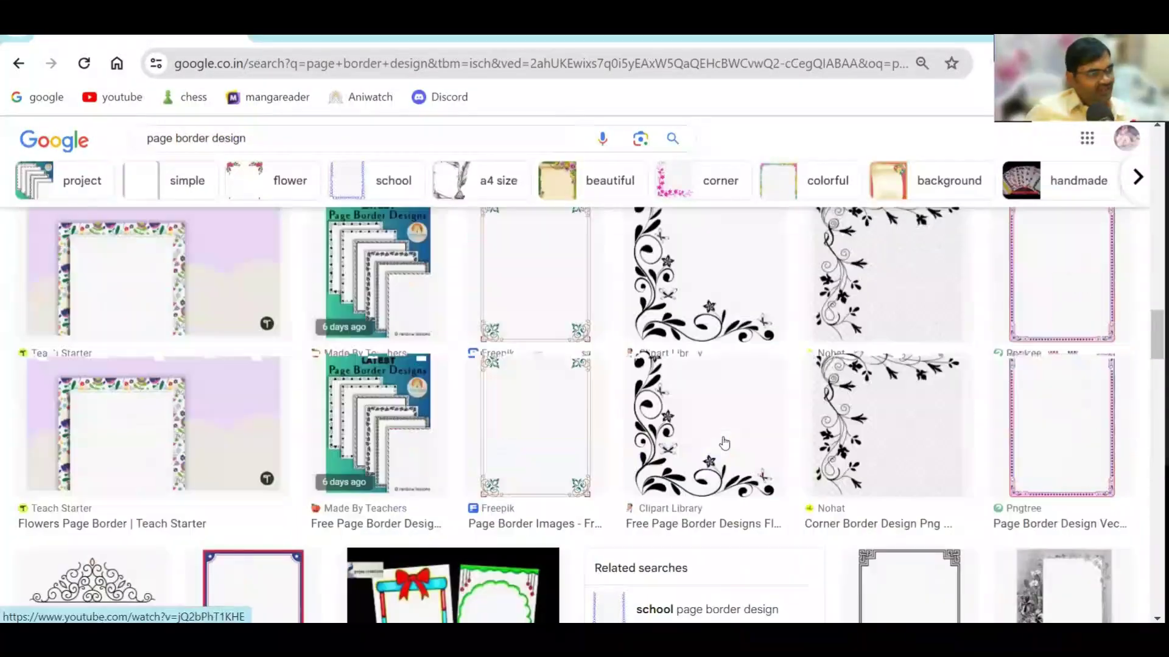
pyautogui.scroll(10, 724, 442)
pyautogui.scroll(5, 723, 442)
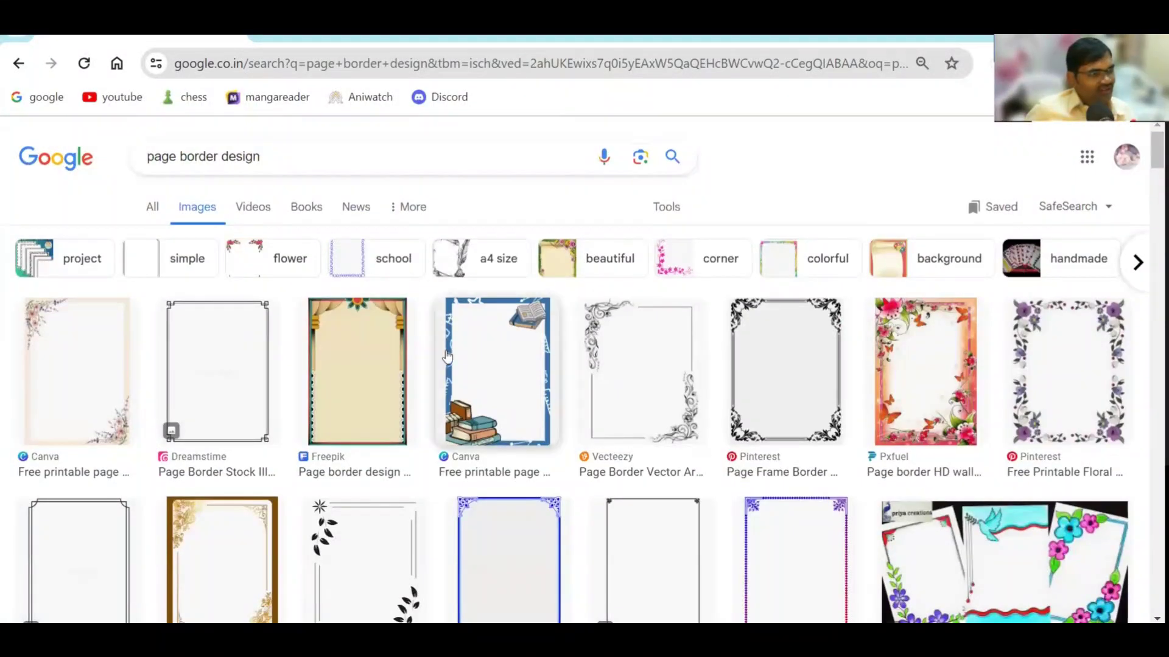
# Open the beige vintage frame result in a new tab.
pyautogui.rightClick(349, 330)
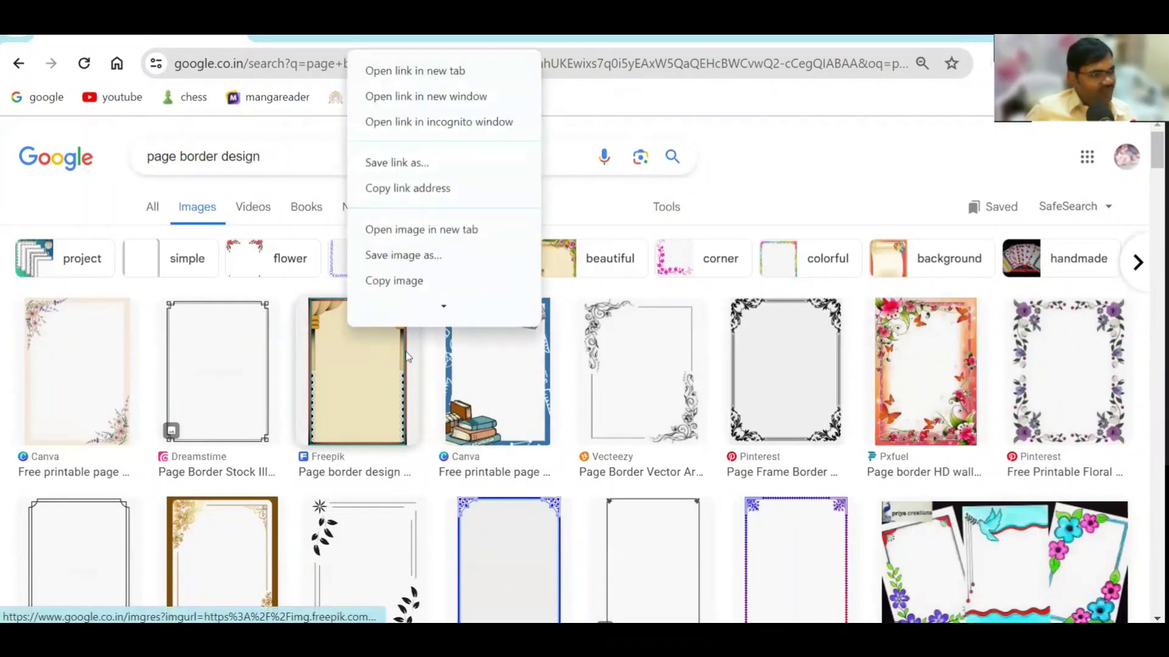
pyautogui.click(412, 71)
pyautogui.hotkey('ctrl', 'Tab')
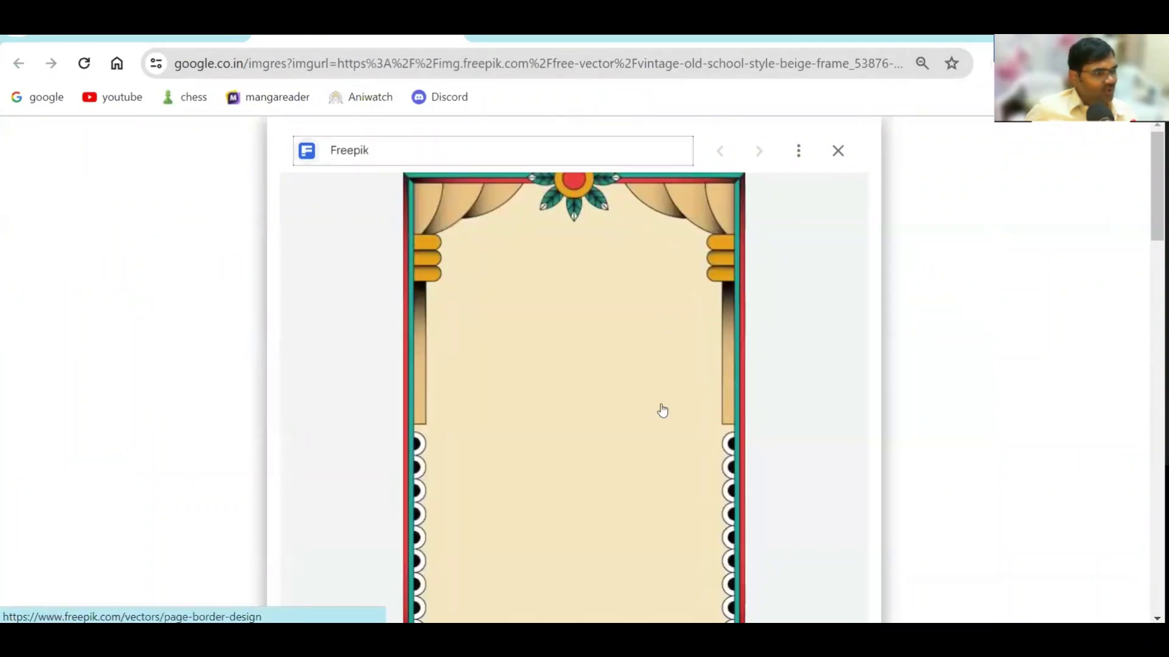
pyautogui.scroll(-5, 566, 398)
pyautogui.scroll(5, 585, 310)
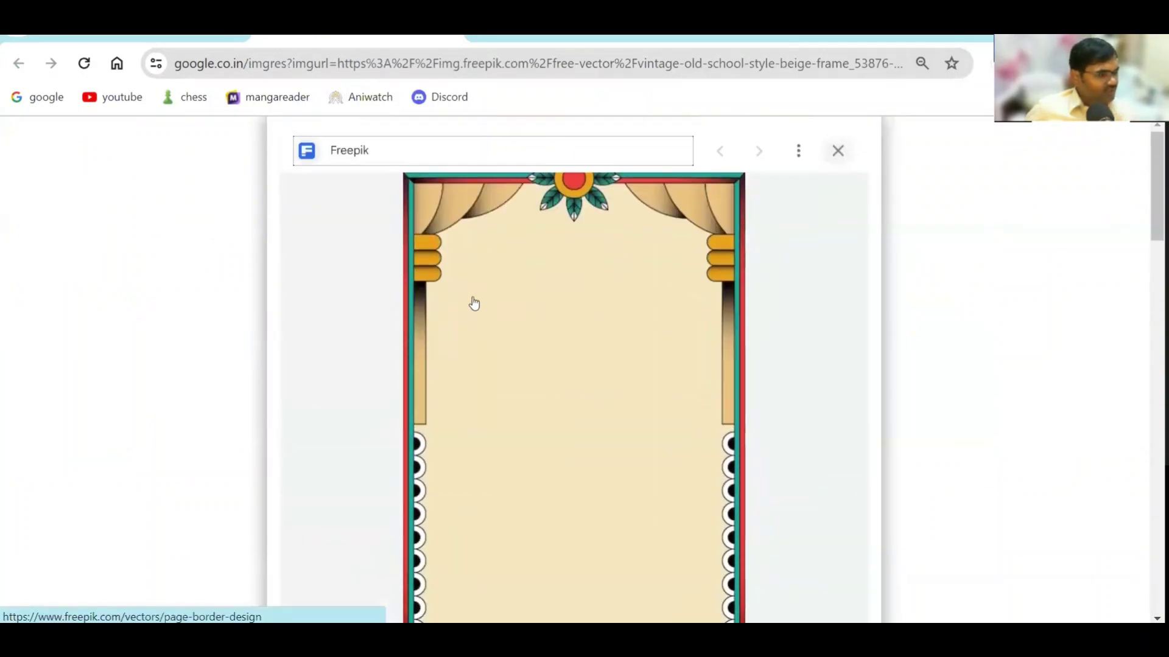
# Open the image's Freepik source page in a new tab.
pyautogui.rightClick(496, 262)
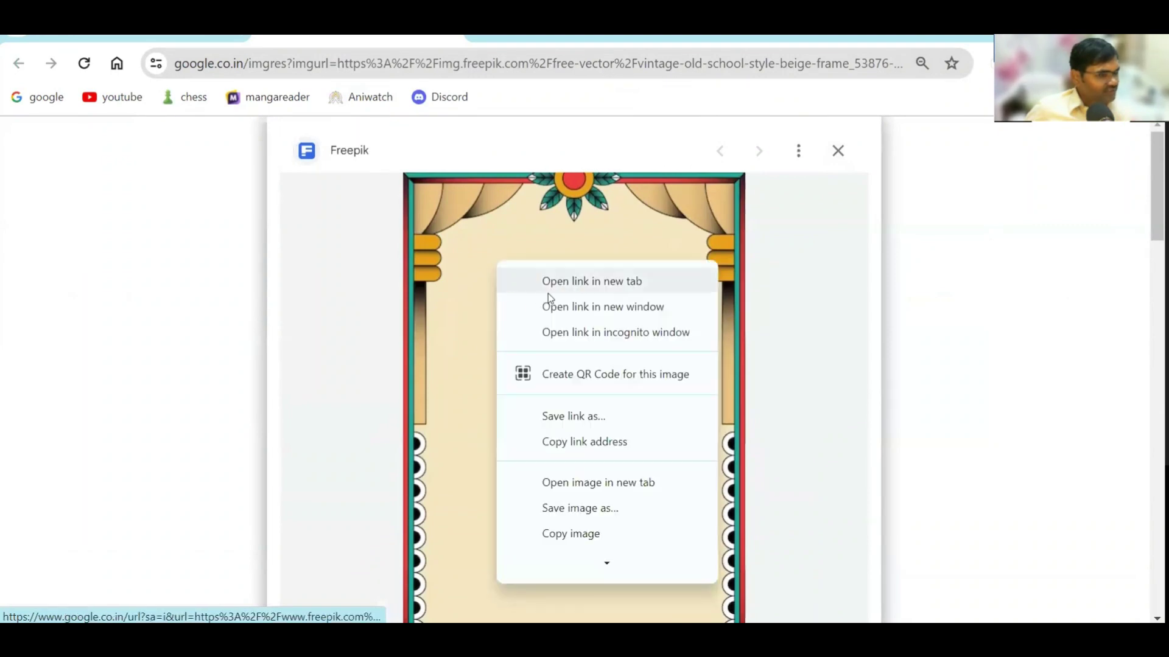
pyautogui.click(561, 282)
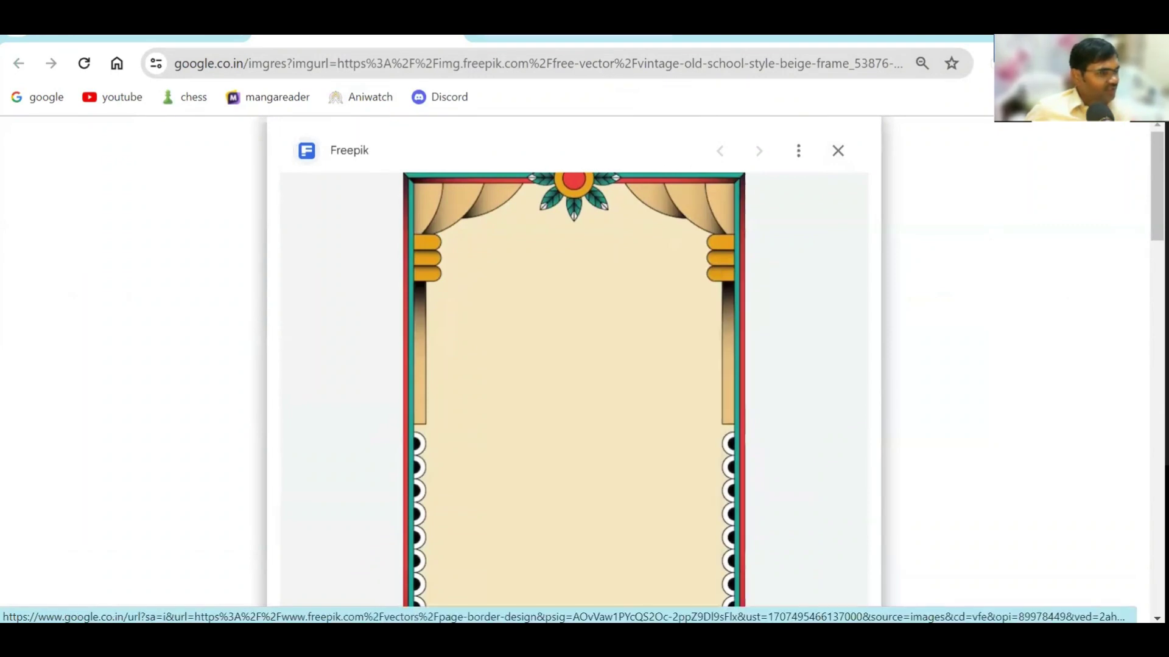
pyautogui.click(572, 38)
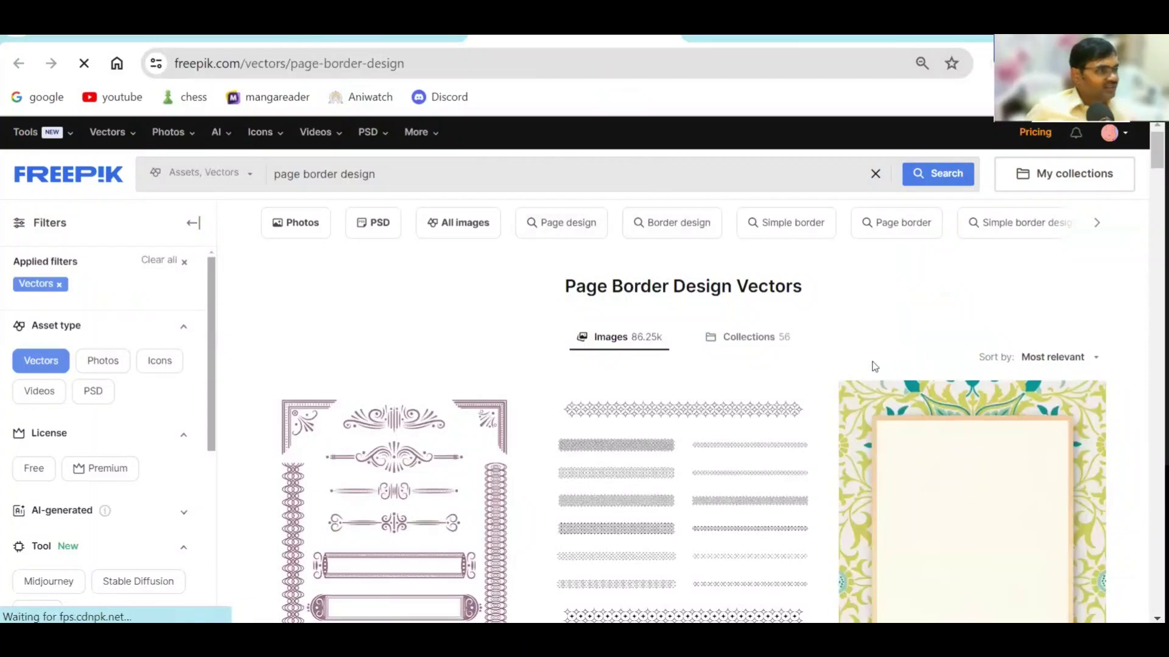
# Open the Vintage old school style beige frame's detail page on Freepik.
pyautogui.scroll(-5, 776, 313)
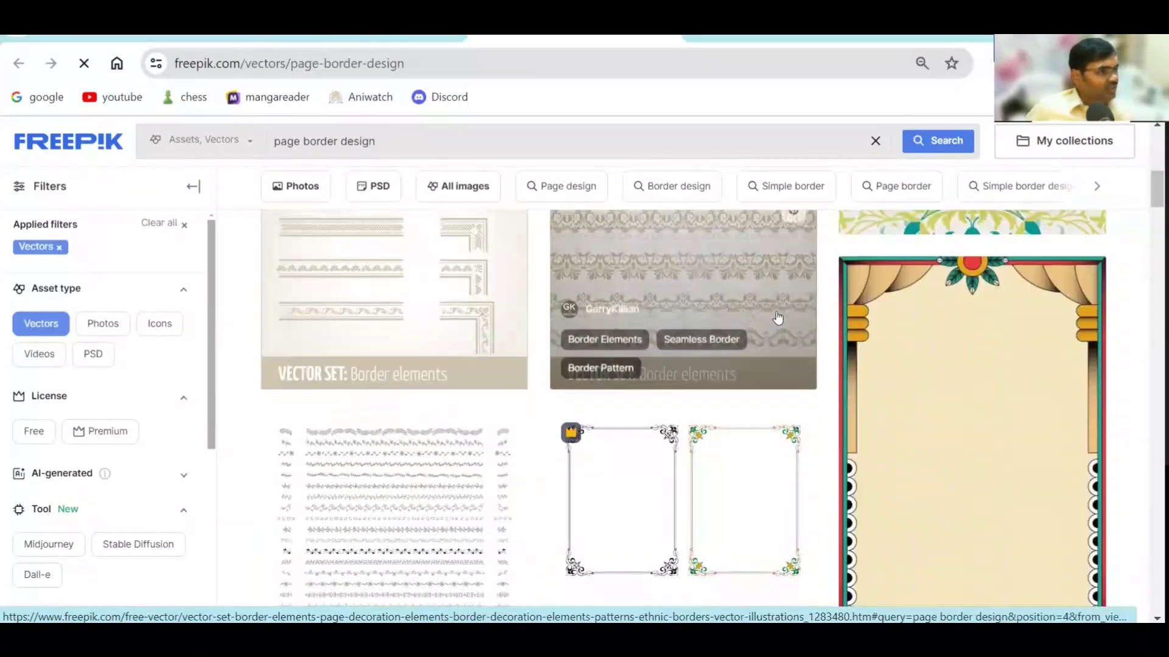
pyautogui.scroll(2, 777, 317)
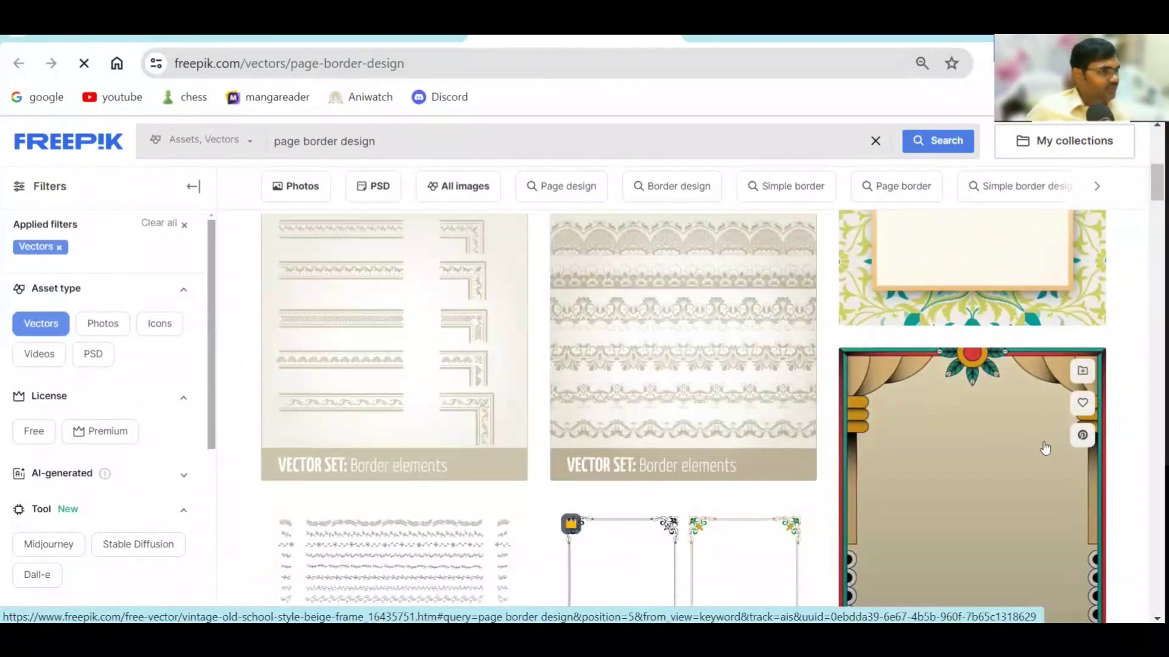
pyautogui.rightClick(917, 396)
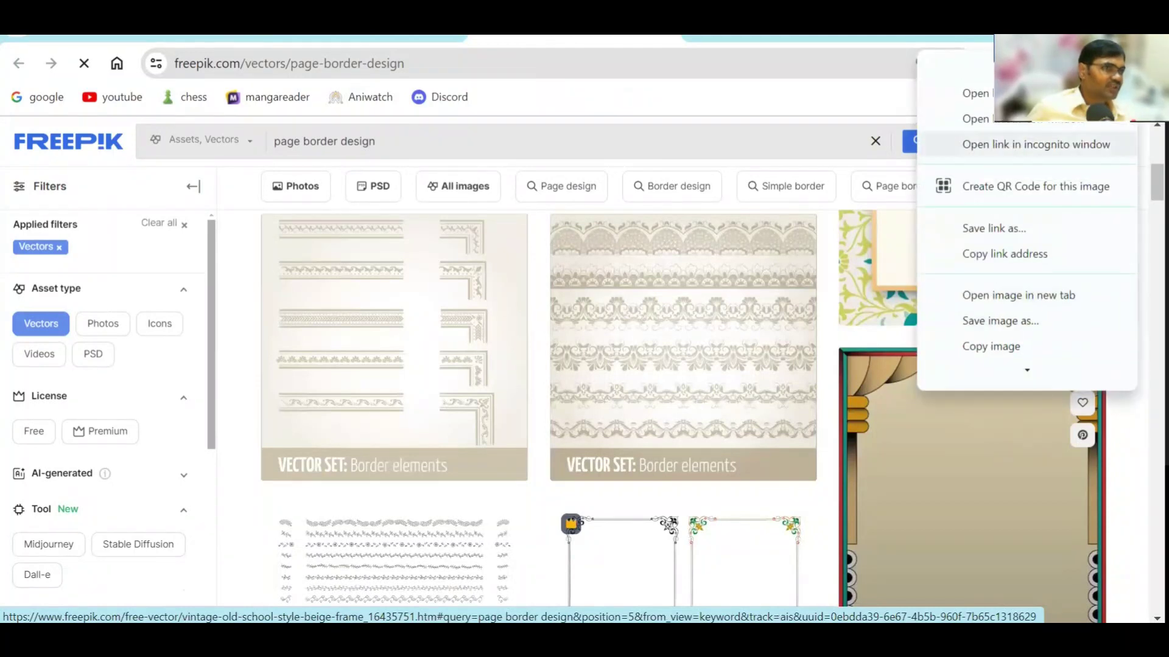
pyautogui.click(968, 463)
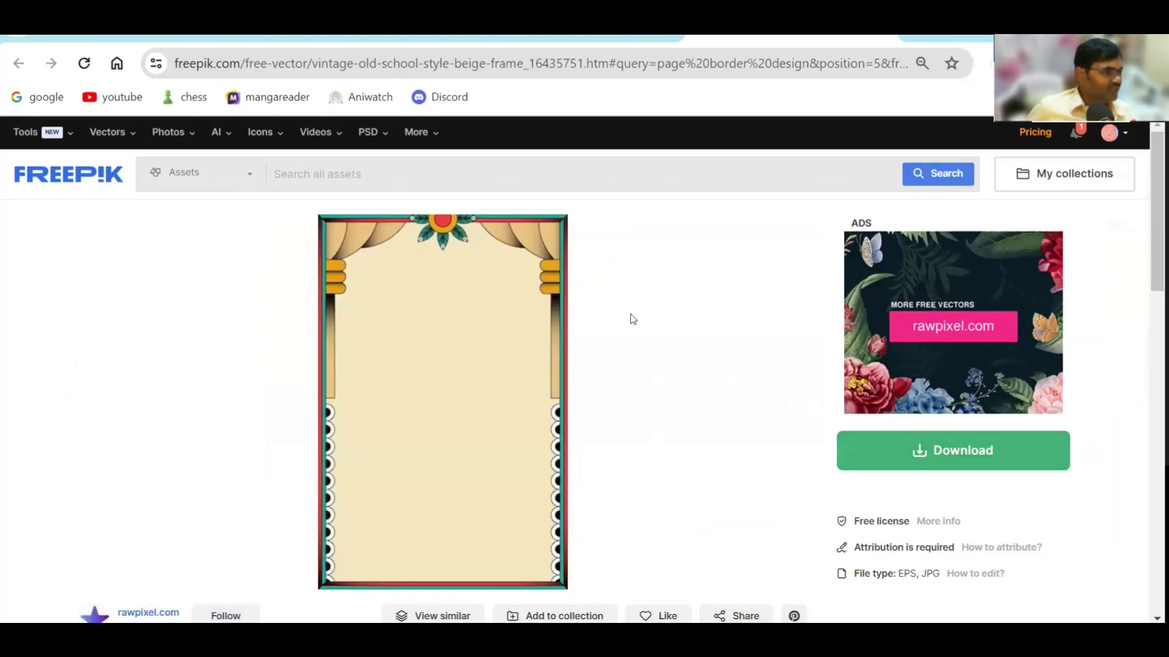
# Start the free download of the beige frame.
pyautogui.rightClick(476, 291)
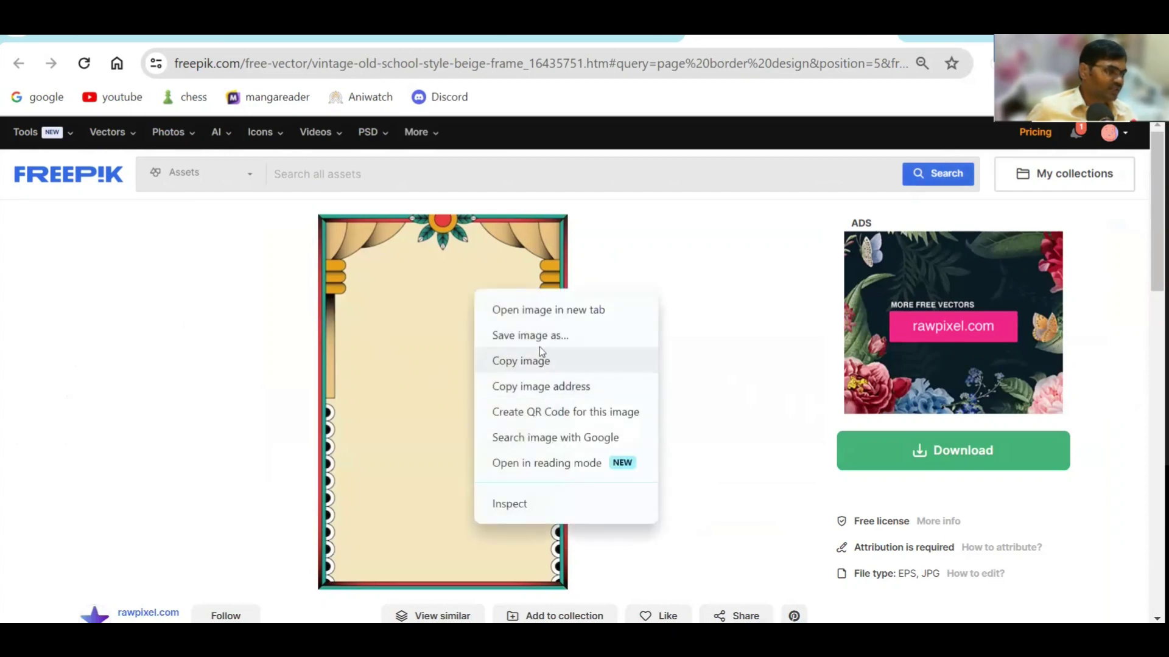
pyautogui.click(769, 404)
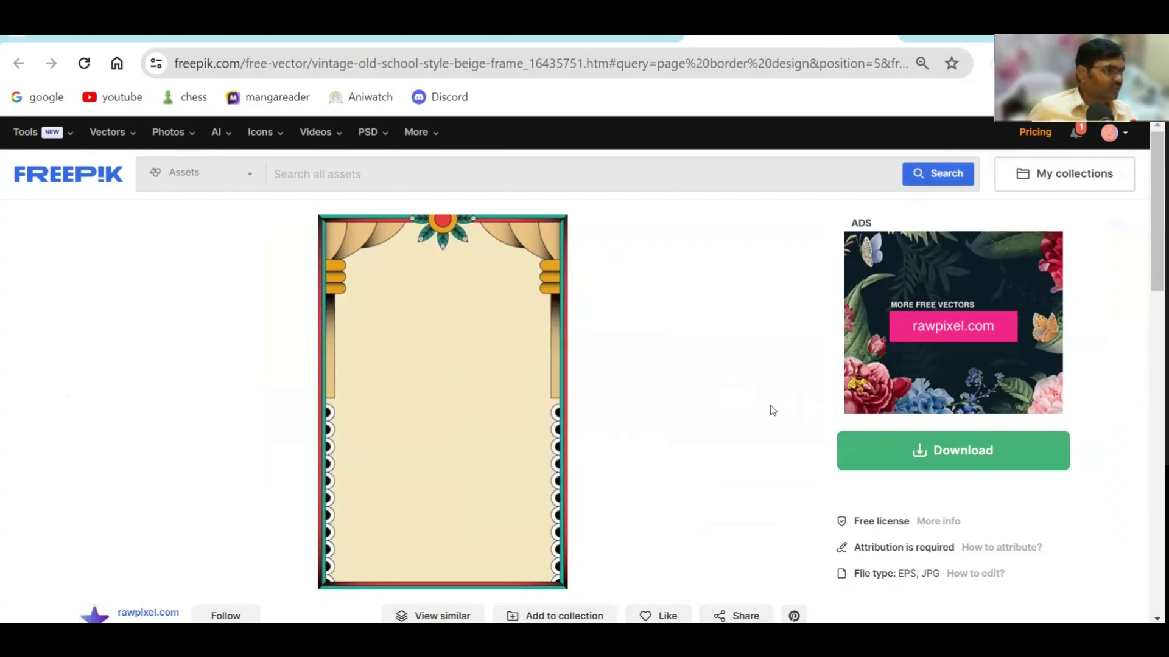
pyautogui.click(968, 465)
pyautogui.scroll(-3, 932, 499)
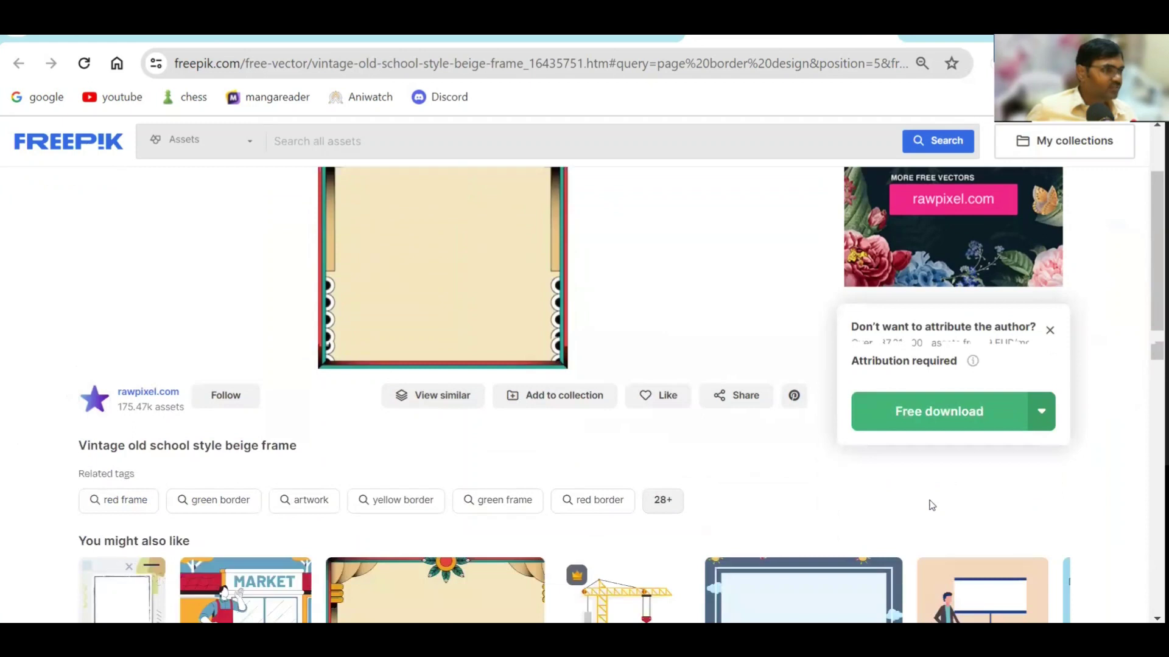
pyautogui.scroll(-1, 931, 505)
# Download the beige frame free with attribution and extract its zip into Downloads.
pyautogui.click(917, 364)
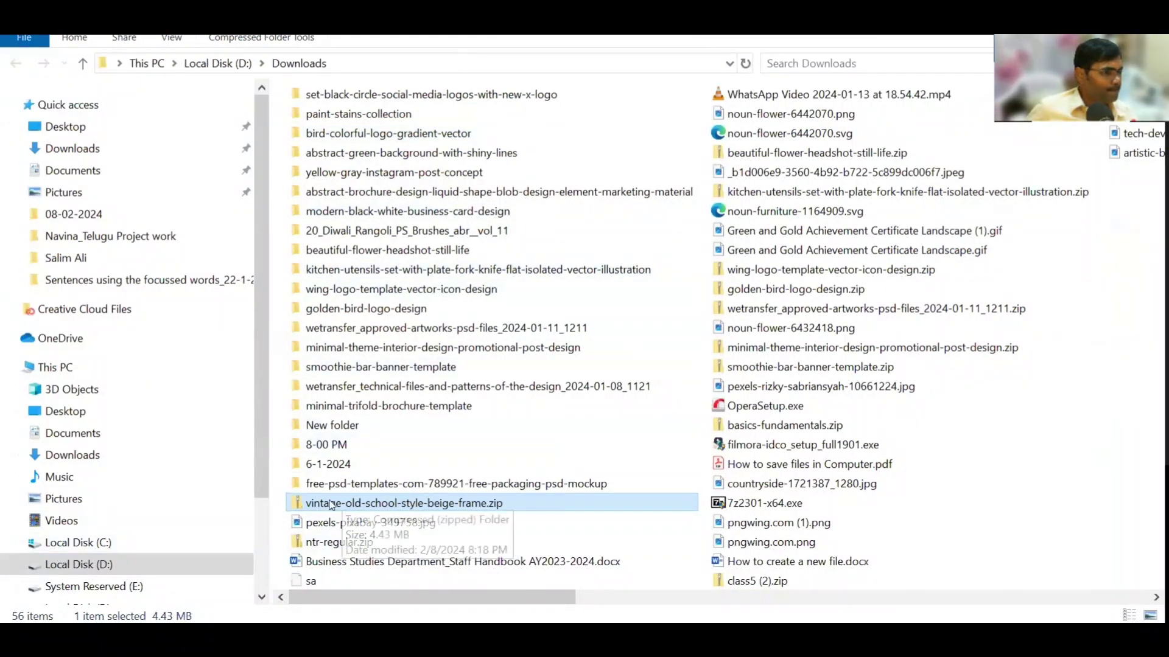
pyautogui.rightClick(478, 505)
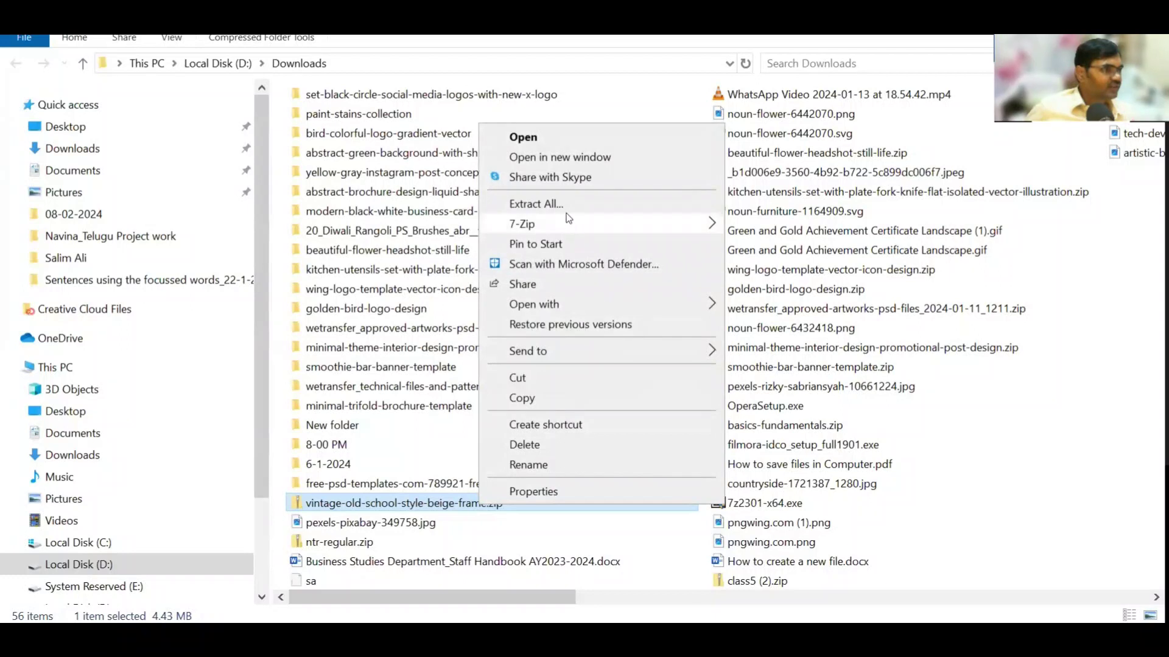
pyautogui.click(564, 206)
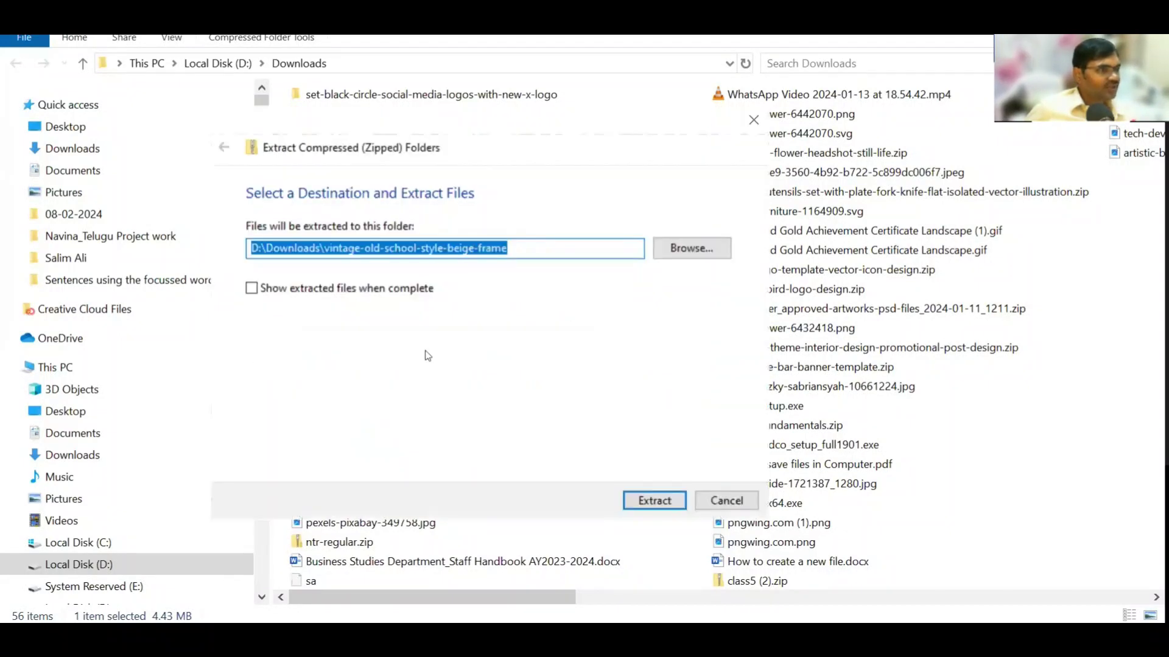
pyautogui.click(655, 499)
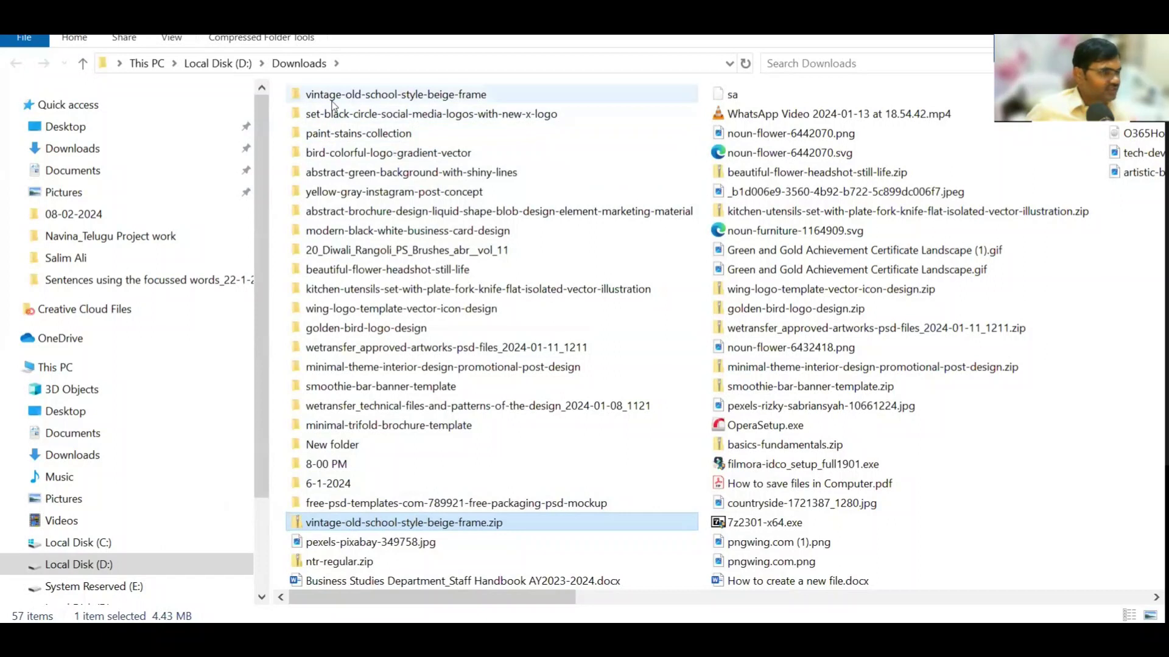
# Sort the Downloads folder by date and delete the beige frame zip file.
pyautogui.rightClick(277, 259)
pyautogui.moveTo(325, 292)
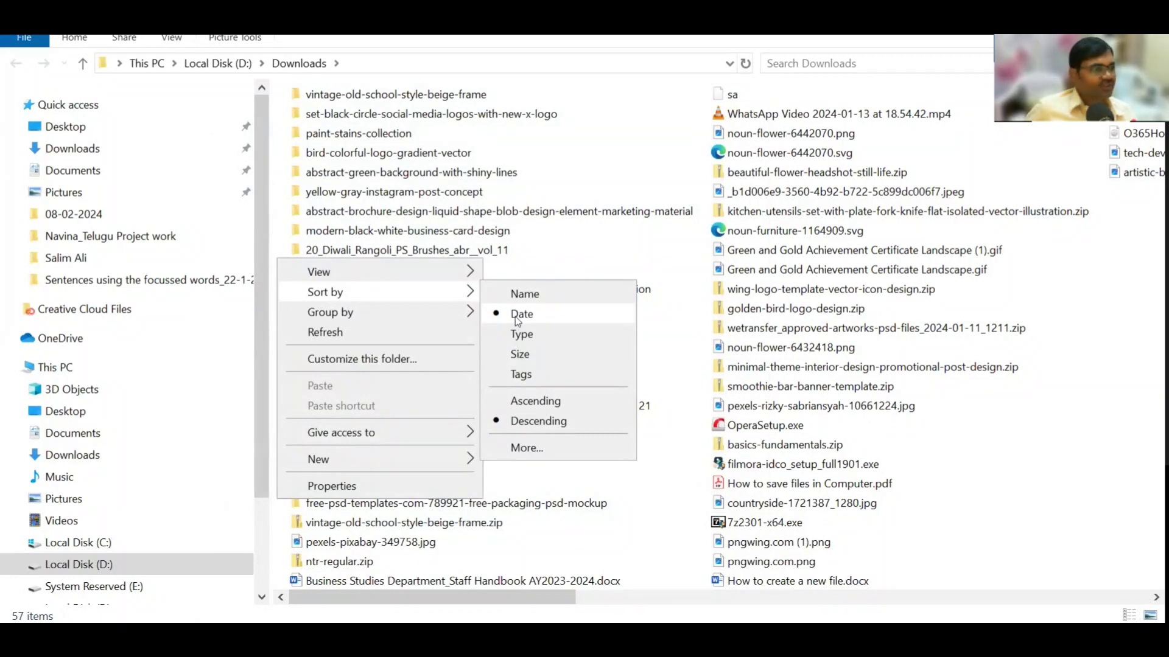
pyautogui.click(390, 543)
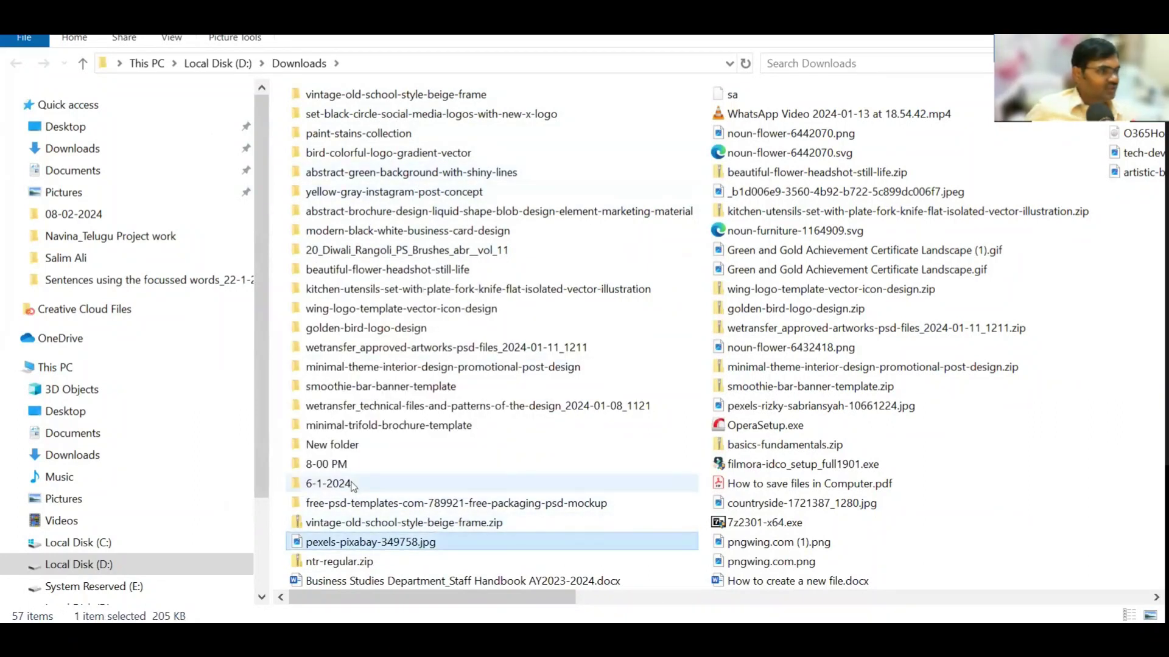
pyautogui.click(340, 522)
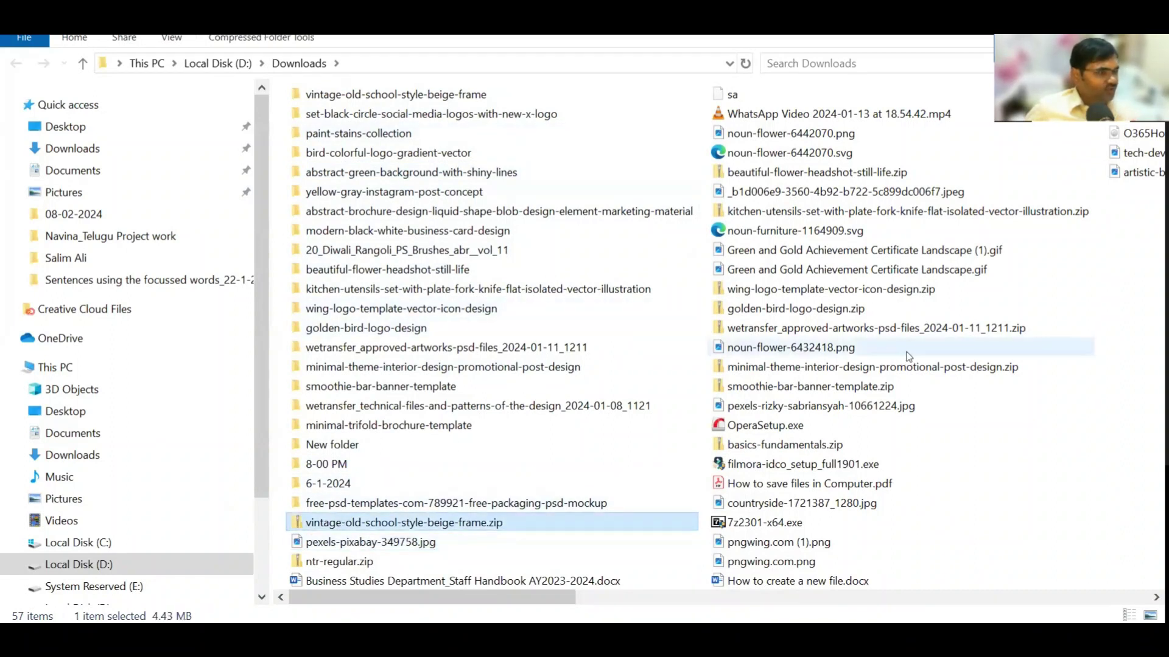
pyautogui.press('Delete')
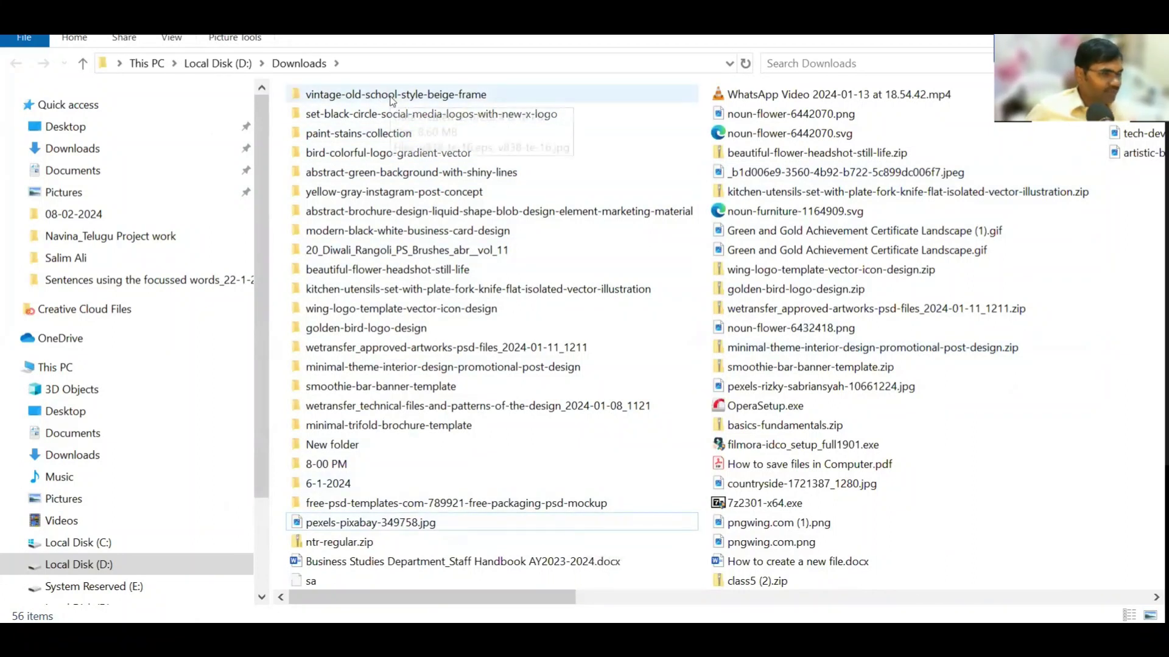
# Open the extracted frame folder, select v838-te-16.jpg, and return to Word.
pyautogui.doubleClick(391, 98)
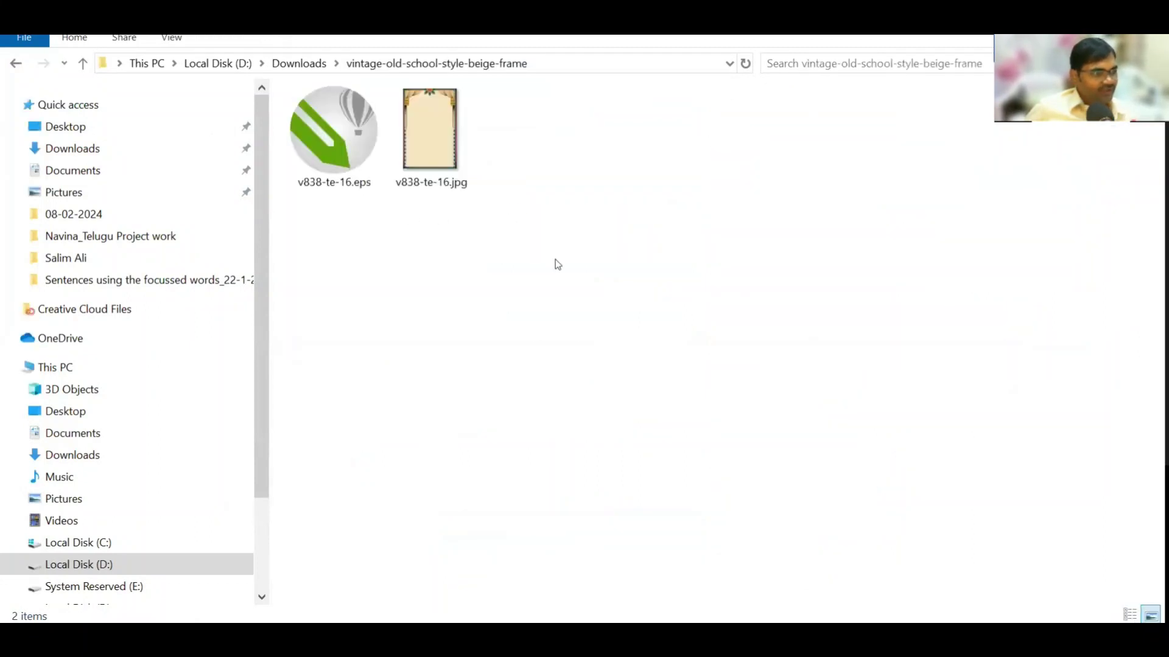
pyautogui.click(338, 137)
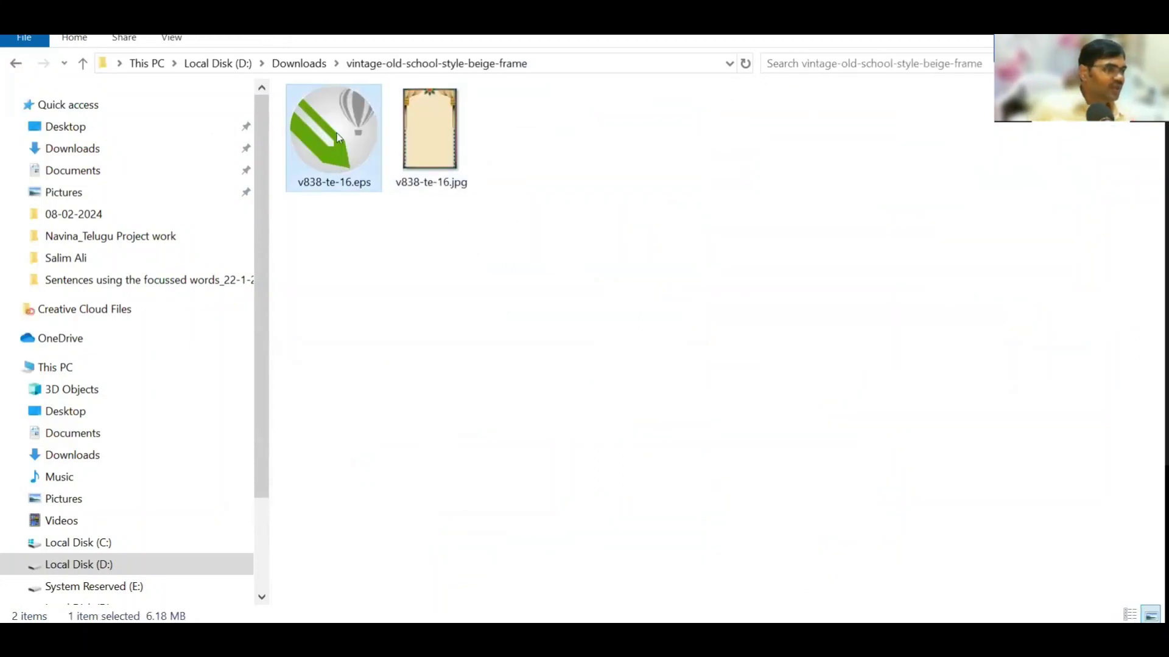
pyautogui.click(434, 128)
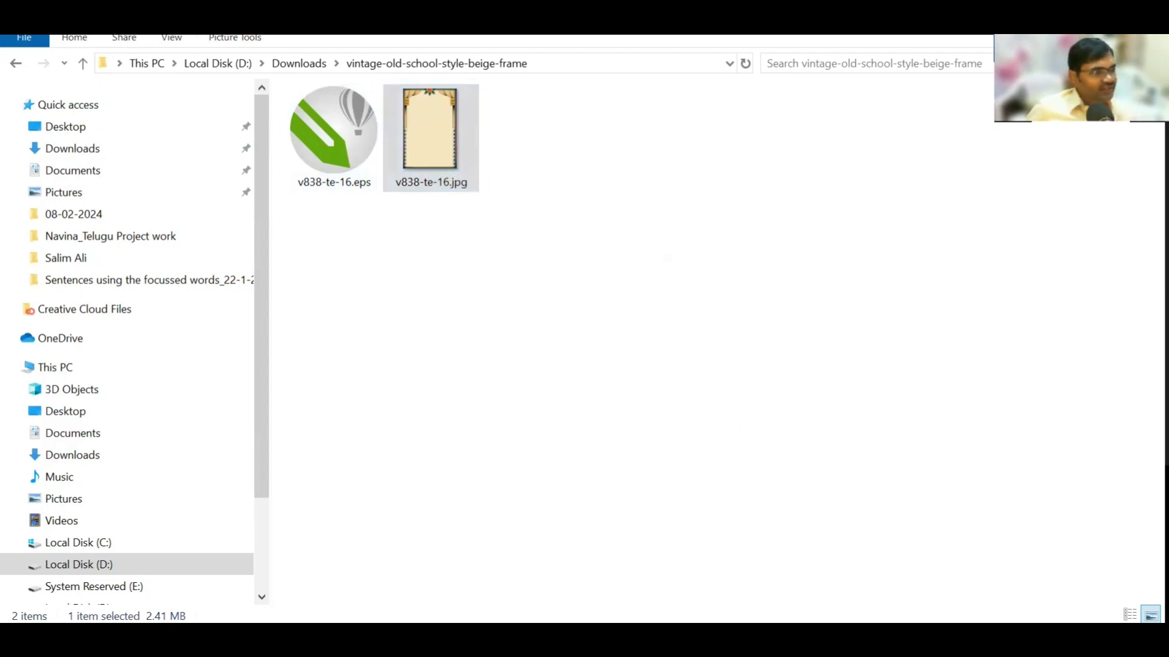
pyautogui.click(919, 566)
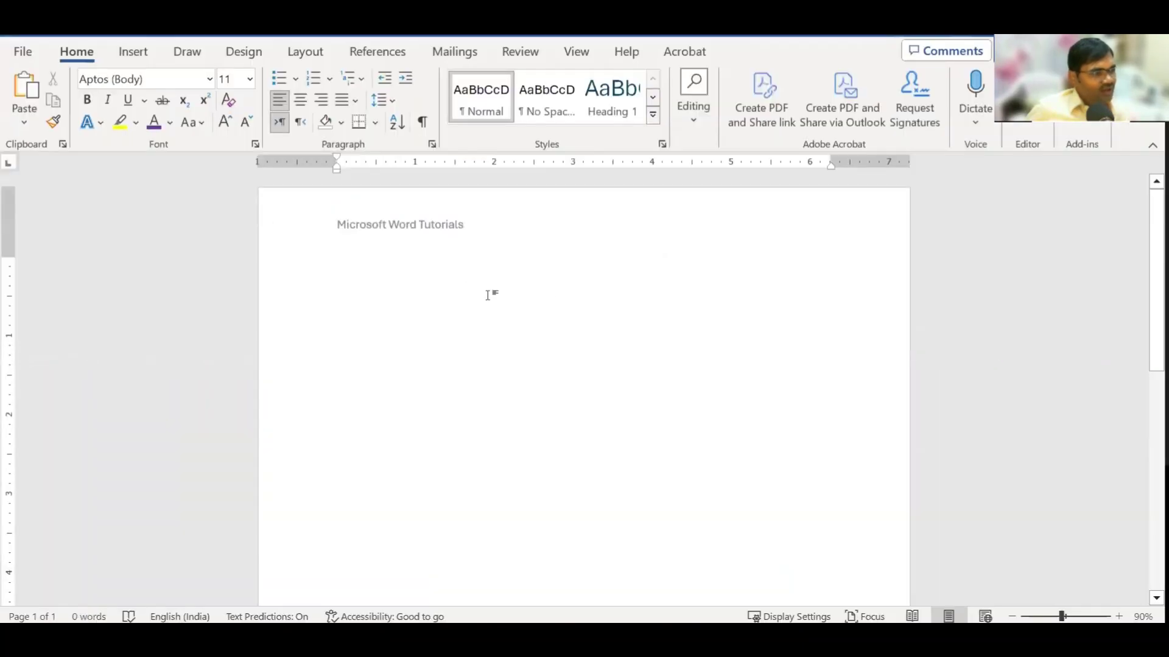
# Start inserting a picture stored on this computer from the Insert ribbon.
pyautogui.scroll(-4, 499, 308)
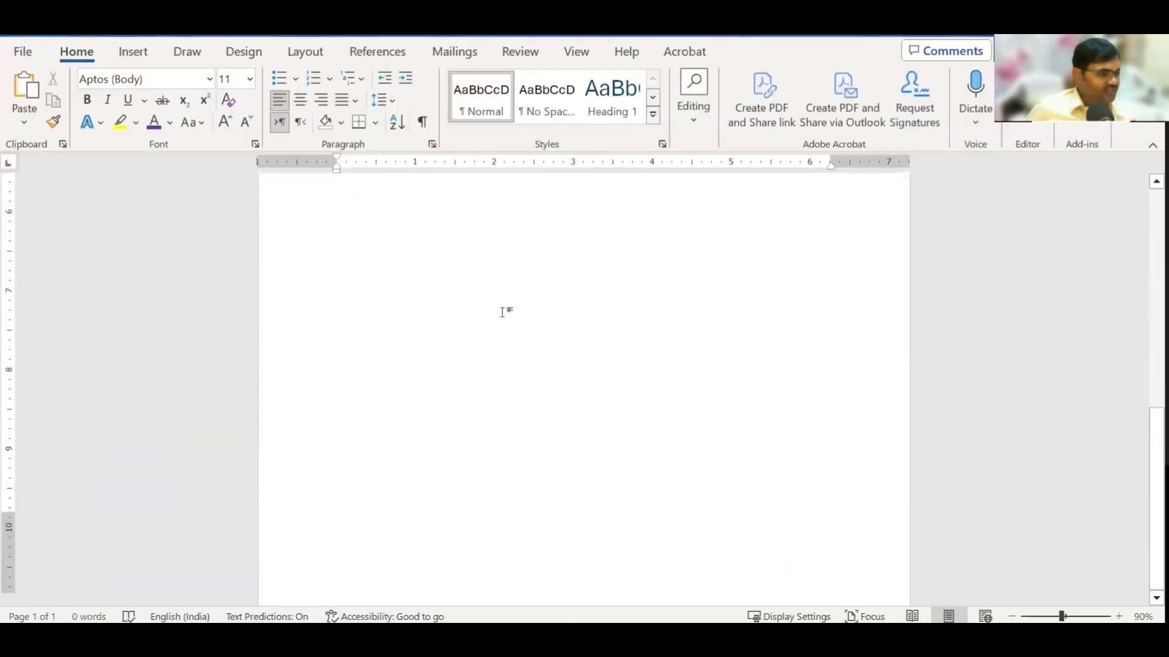
pyautogui.scroll(4, 502, 312)
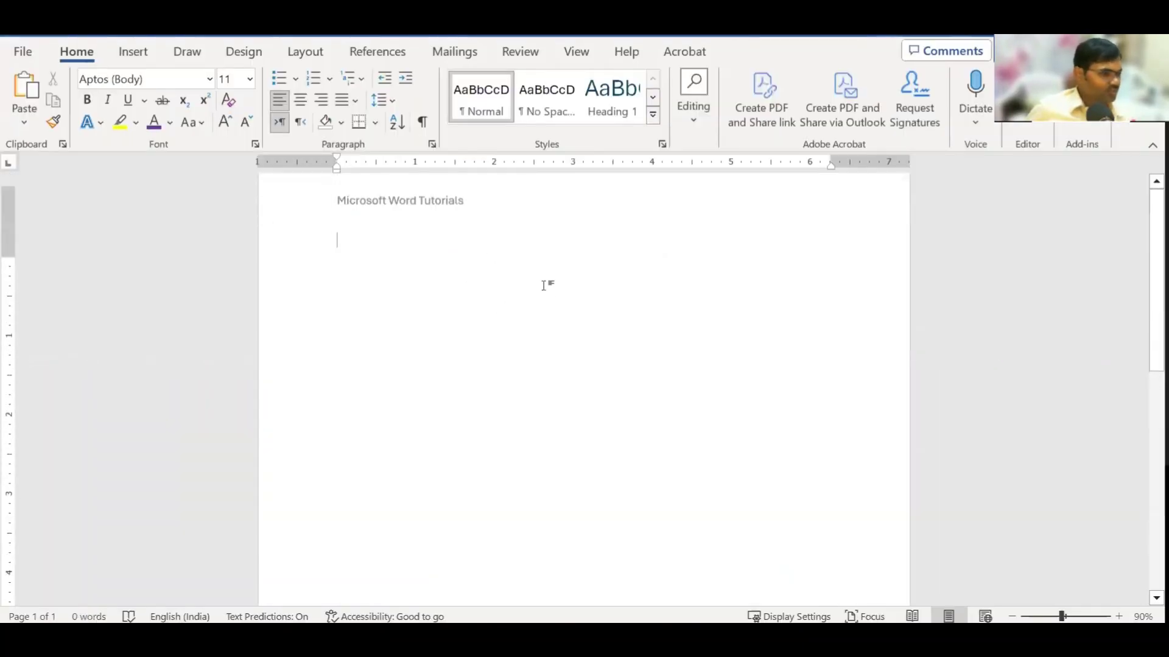
pyautogui.click(133, 51)
pyautogui.click(177, 117)
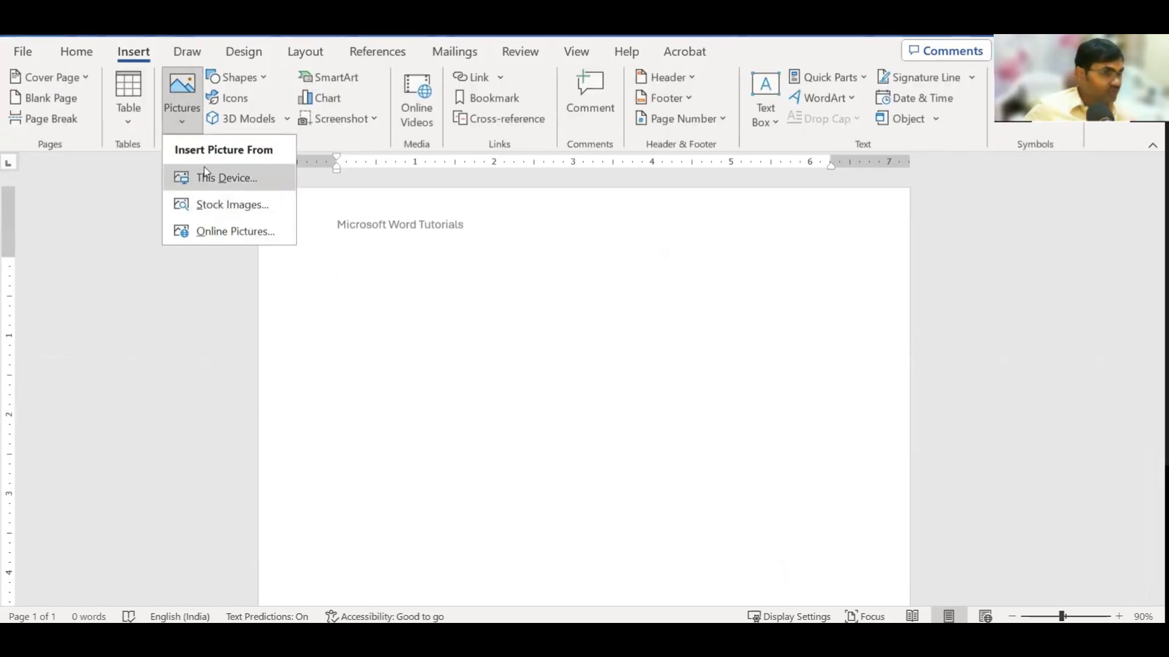
pyautogui.click(581, 266)
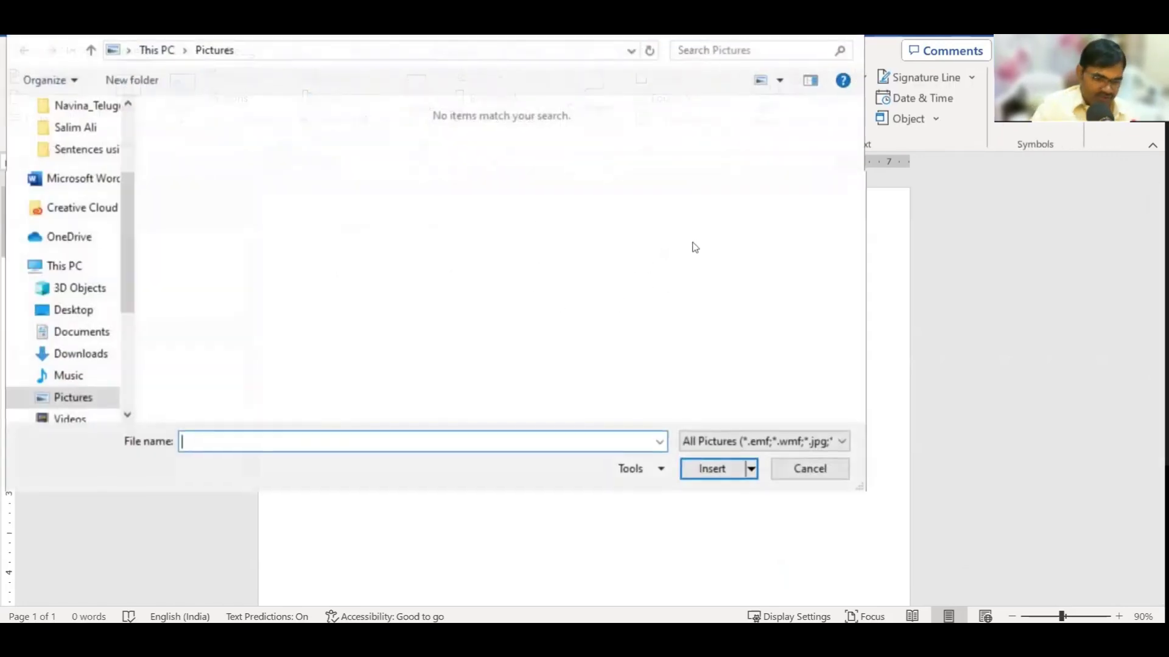
# Browse Local Disk (D:) Downloads into the beige frame folder and insert v838-te-16.jpg.
pyautogui.scroll(-2, 73, 255)
pyautogui.scroll(-2, 73, 256)
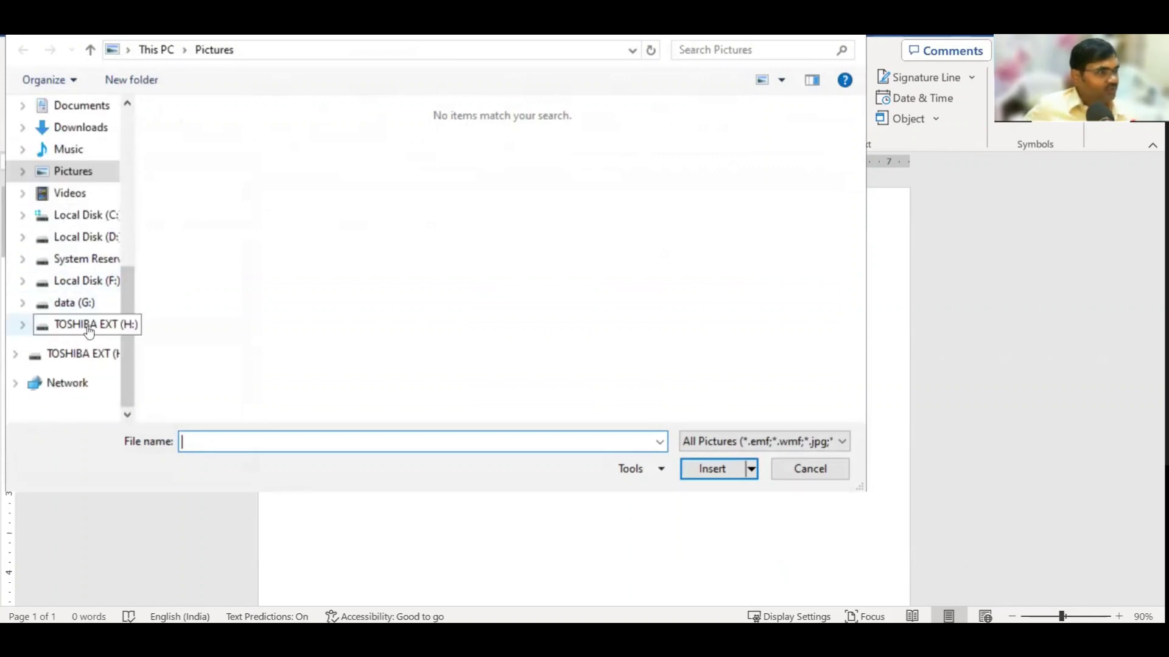
pyautogui.click(85, 237)
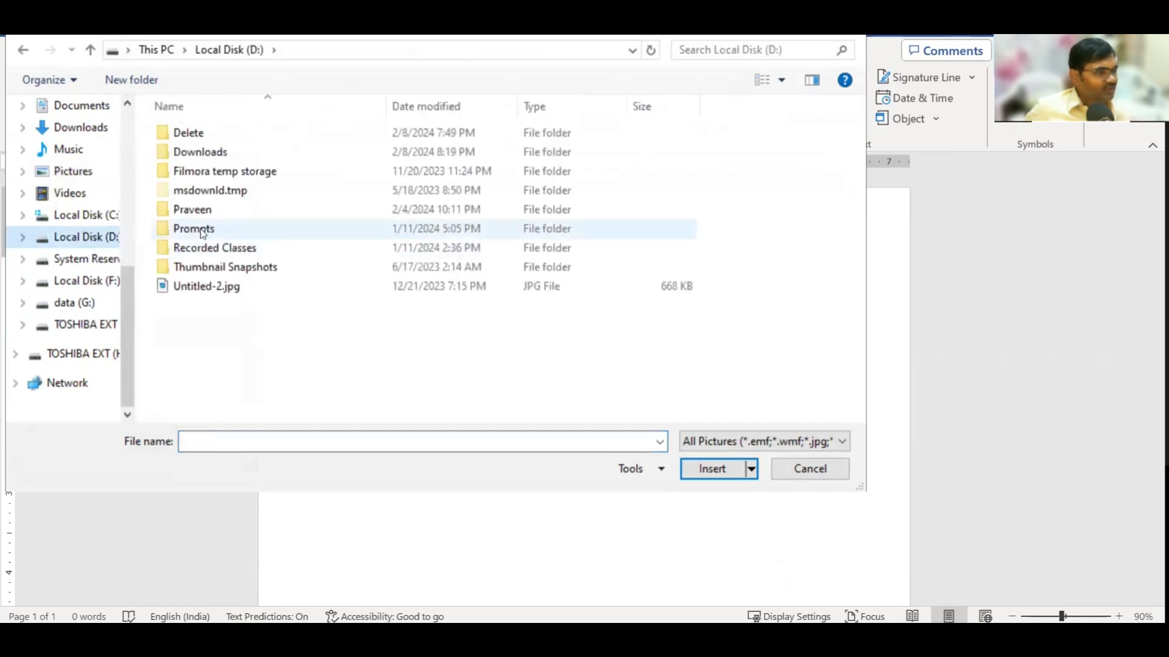
pyautogui.click(193, 210)
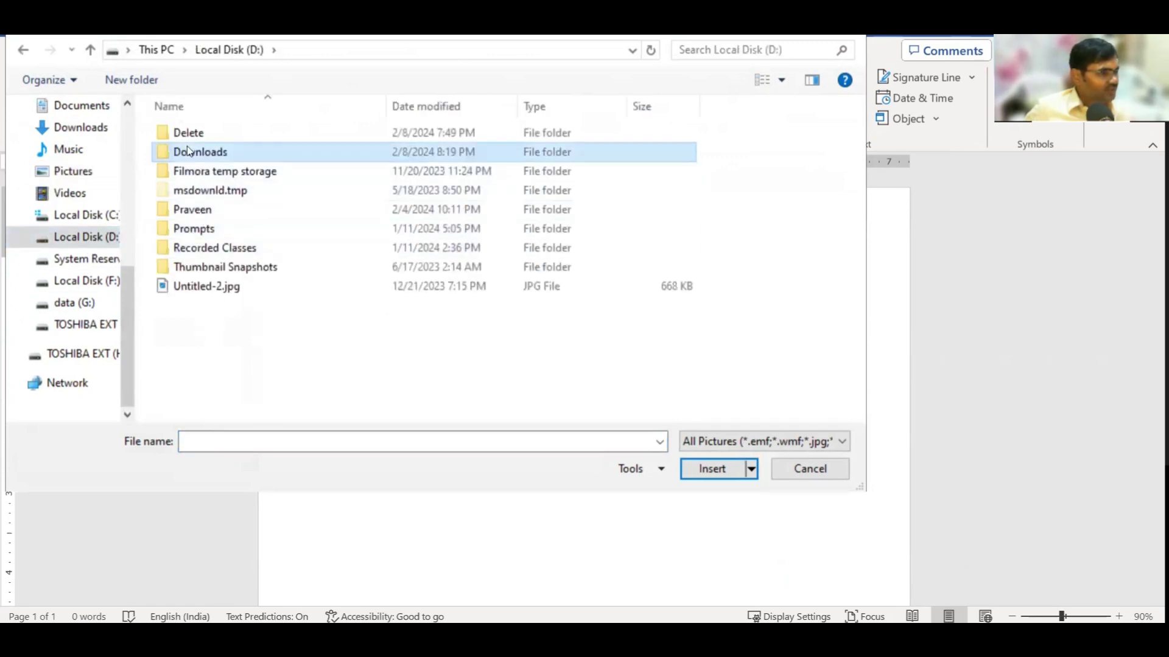
pyautogui.doubleClick(187, 151)
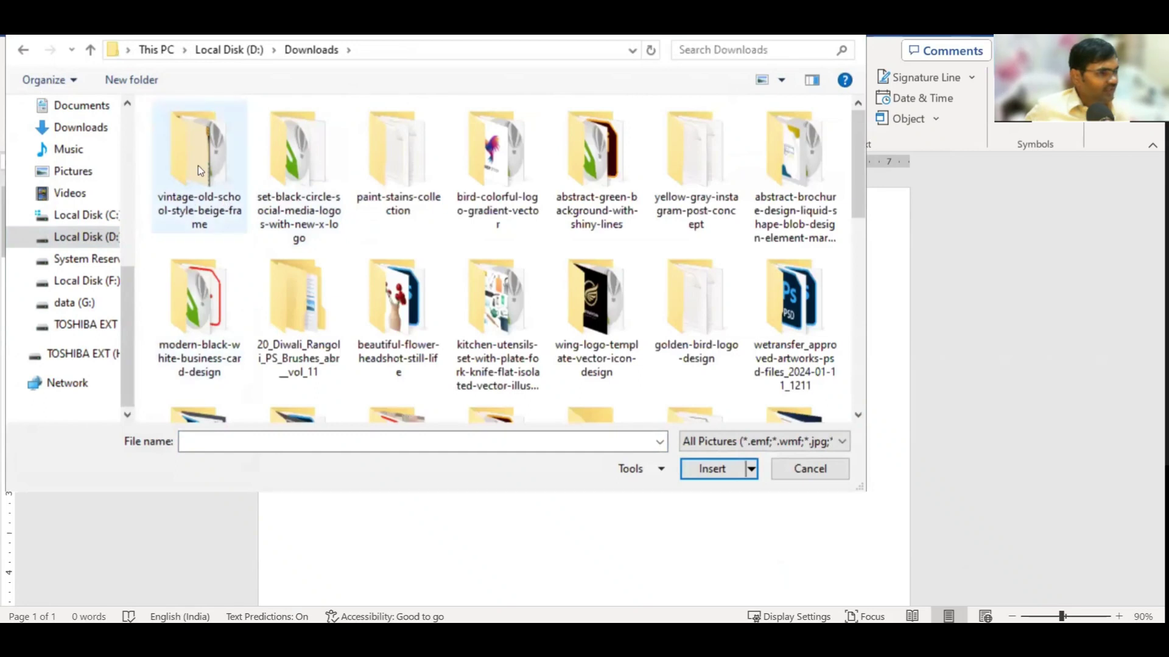
pyautogui.doubleClick(198, 165)
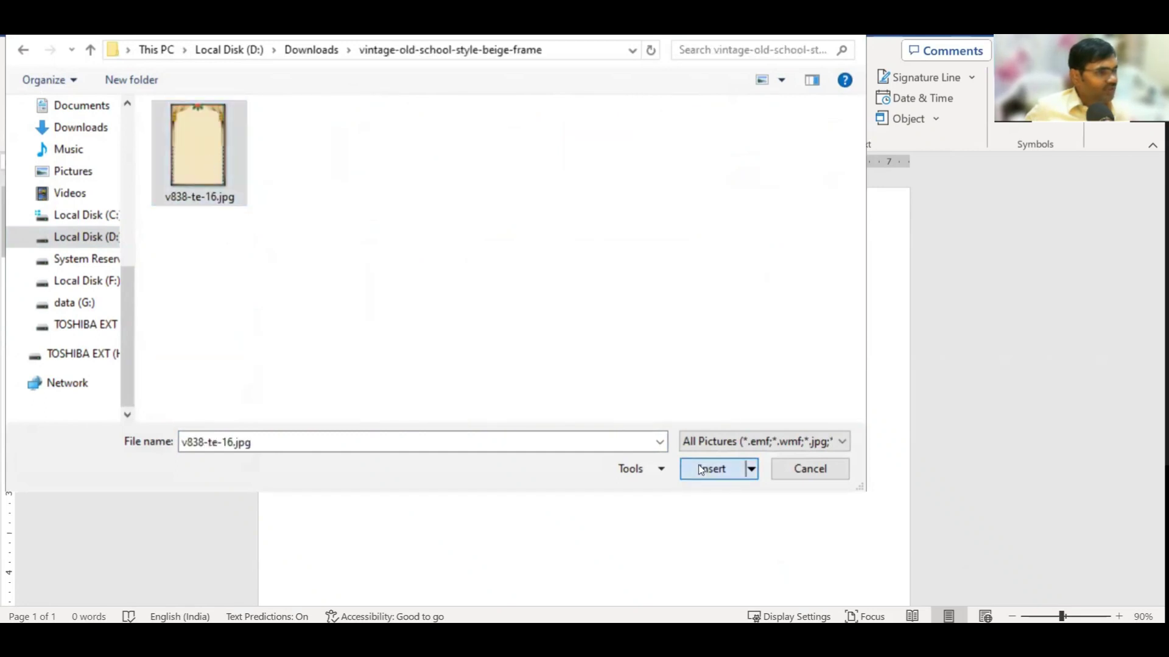
pyautogui.click(703, 468)
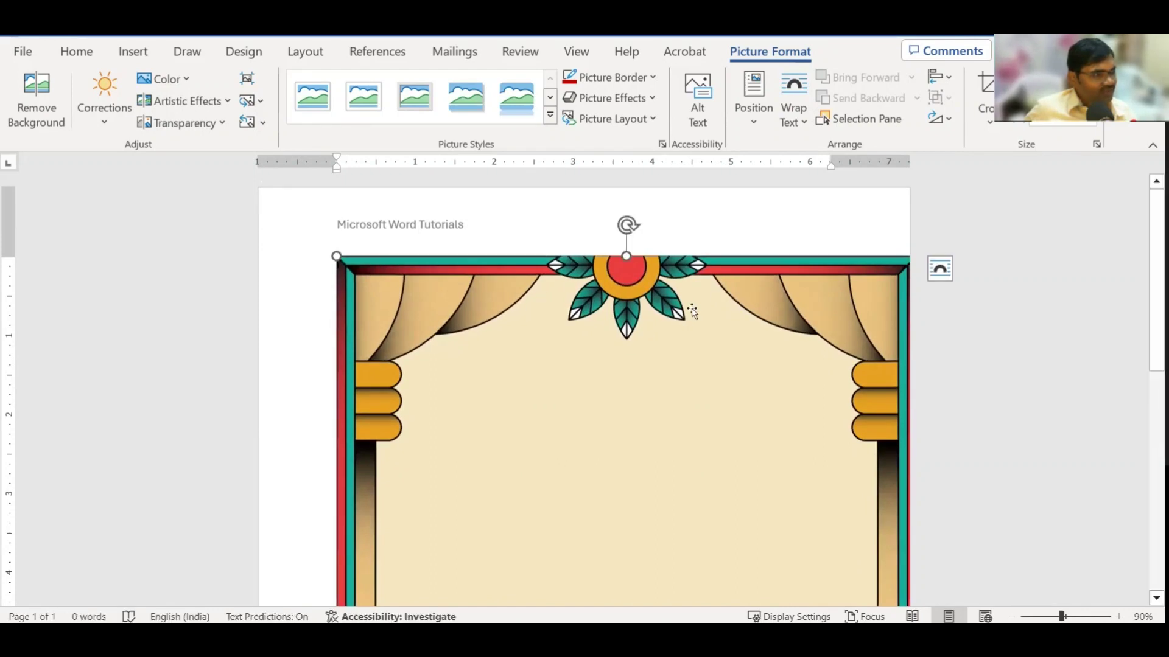
# Set the frame picture to Behind Text and move it to the page's top-left corner.
pyautogui.click(940, 272)
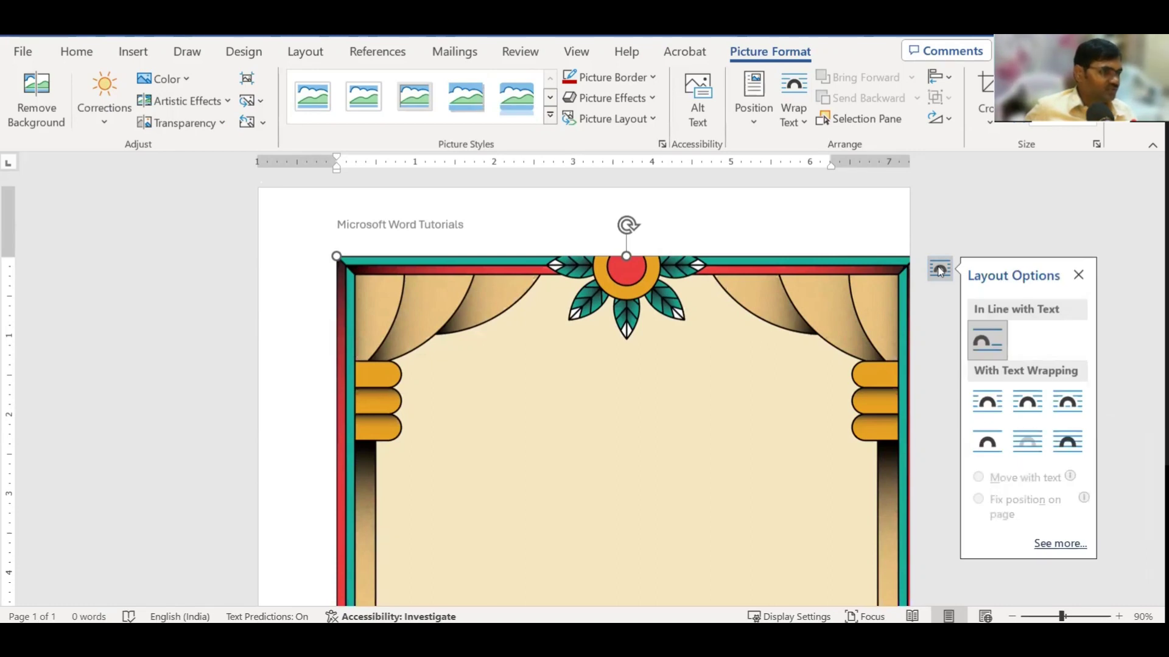
pyautogui.click(1022, 444)
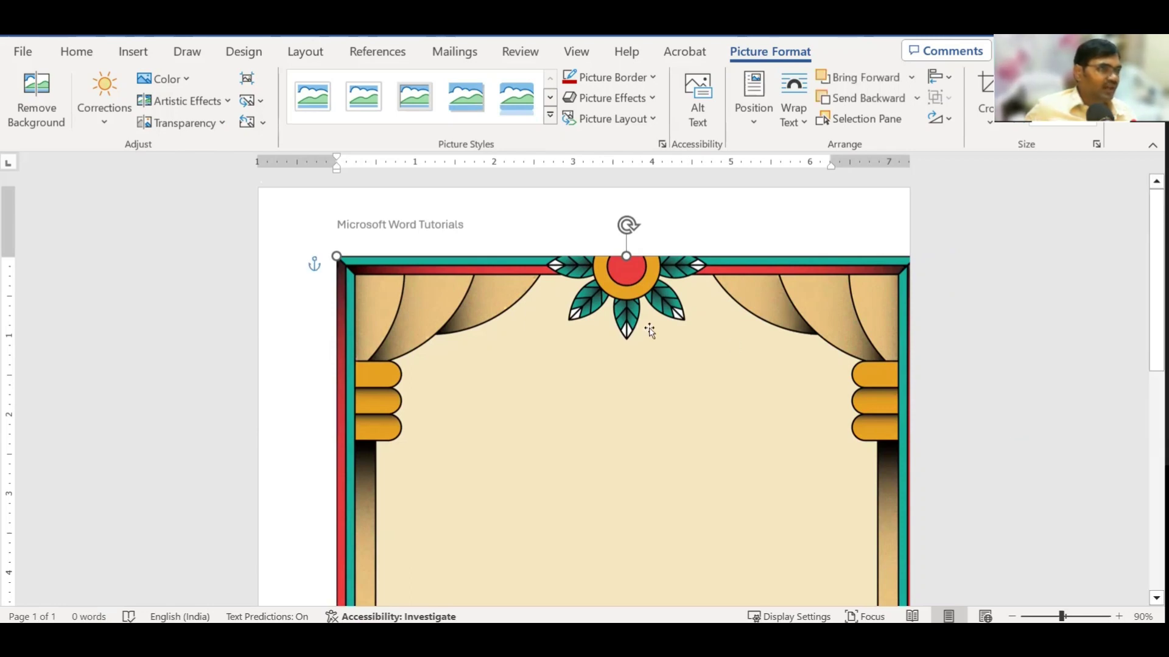
pyautogui.moveTo(476, 281); pyautogui.dragTo(401, 211)
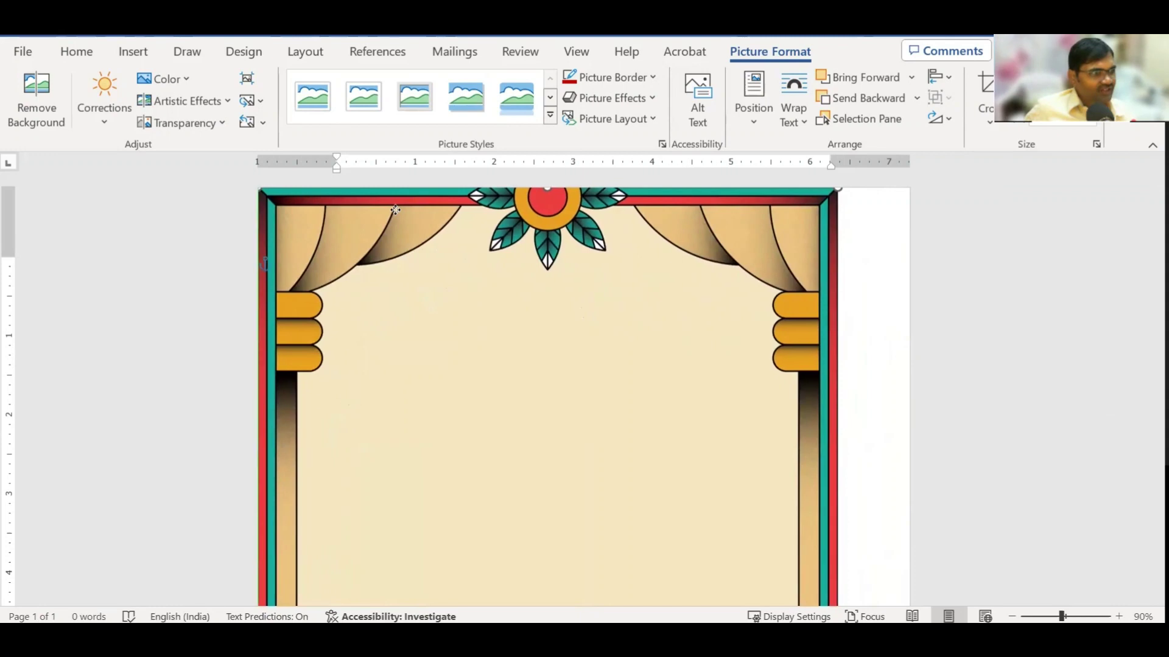
pyautogui.moveTo(401, 211); pyautogui.dragTo(396, 198)
# Stretch the frame down to the page bottom and out to the right edge.
pyautogui.scroll(-5, 456, 364)
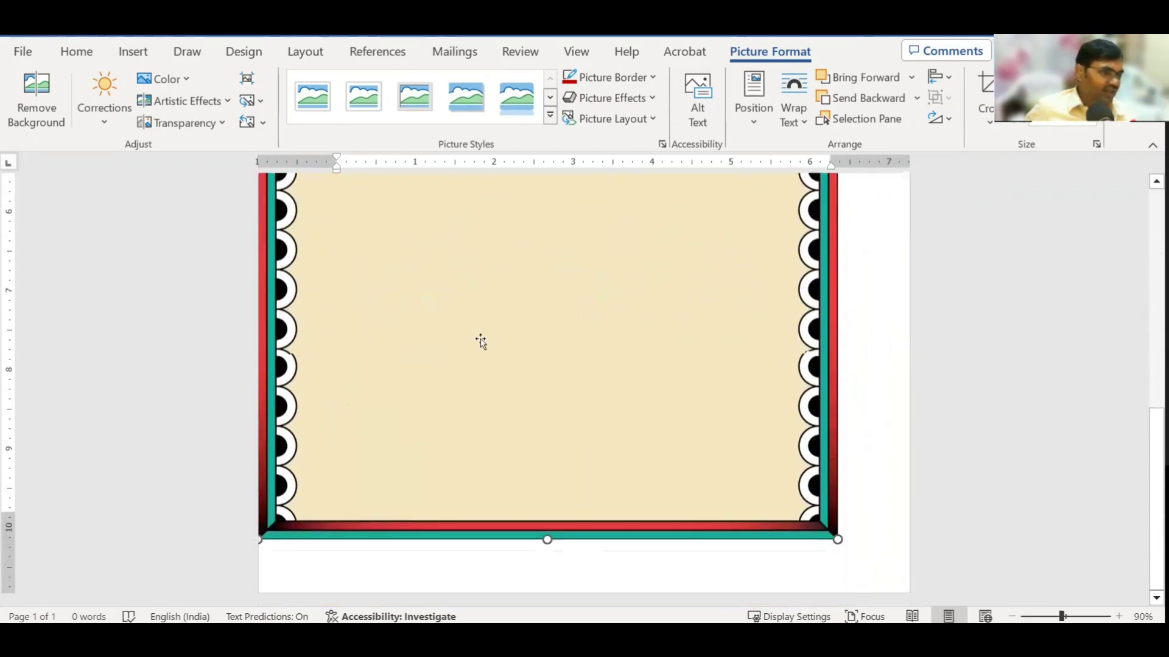
pyautogui.moveTo(839, 540); pyautogui.dragTo(873, 588)
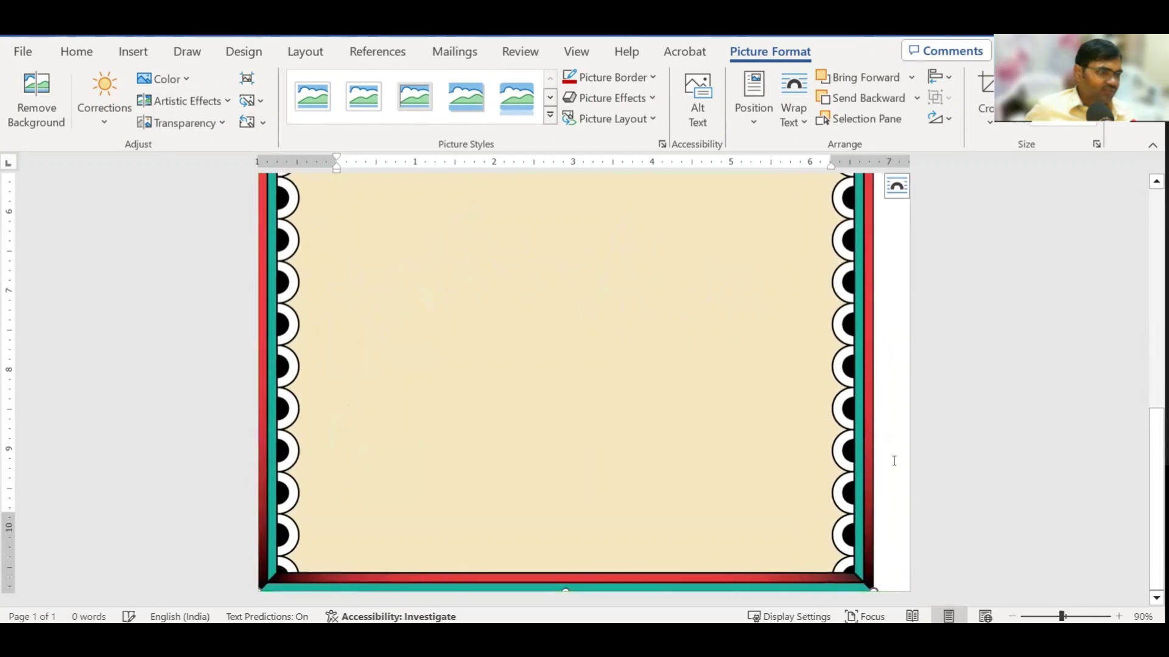
pyautogui.scroll(5, 883, 438)
pyautogui.moveTo(873, 437); pyautogui.dragTo(908, 436)
pyautogui.scroll(3, 986, 488)
pyautogui.scroll(2, 986, 489)
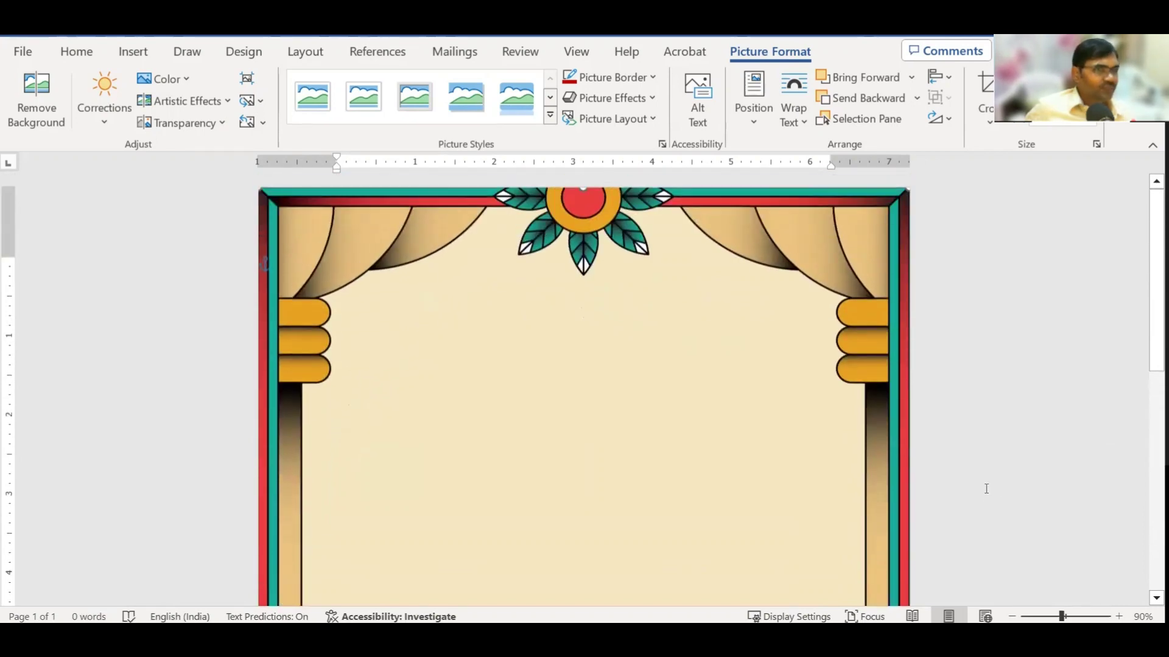
pyautogui.click(980, 352)
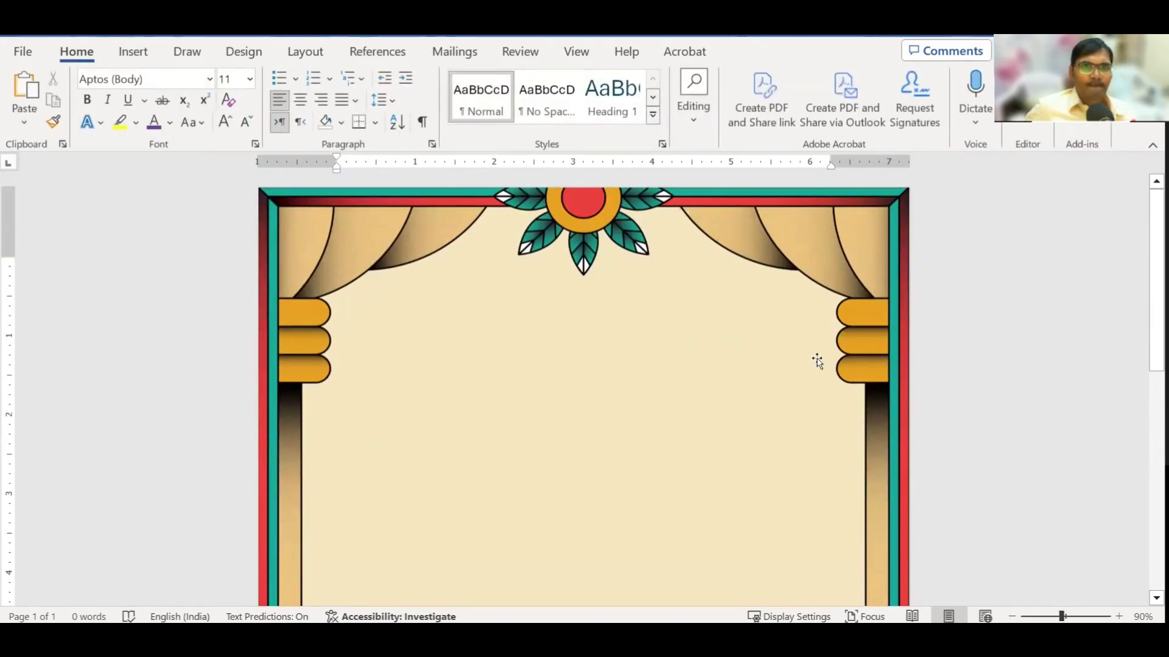
pyautogui.hotkey('ctrl', 'p')
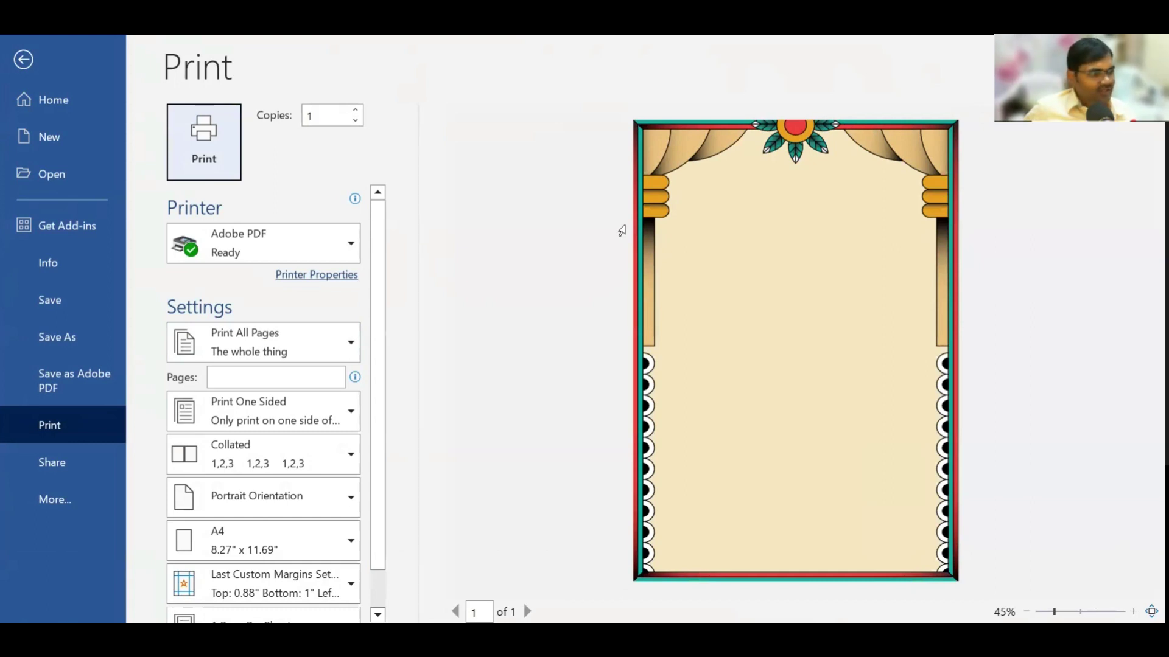
pyautogui.press('Escape')
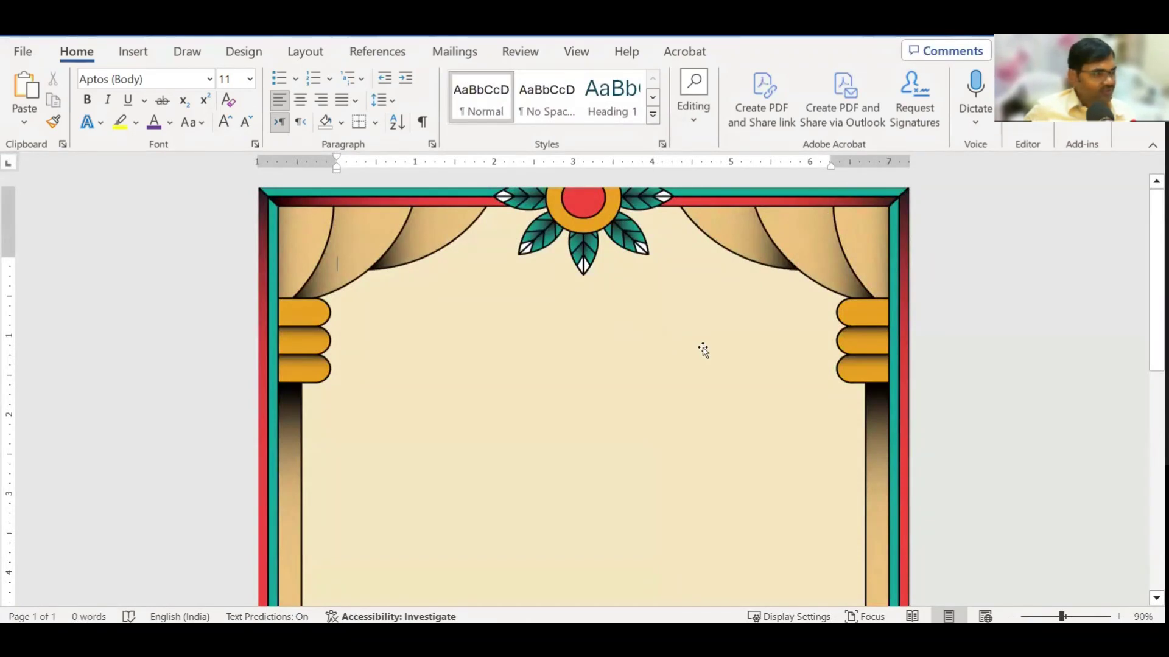
pyautogui.click(23, 51)
pyautogui.click(82, 308)
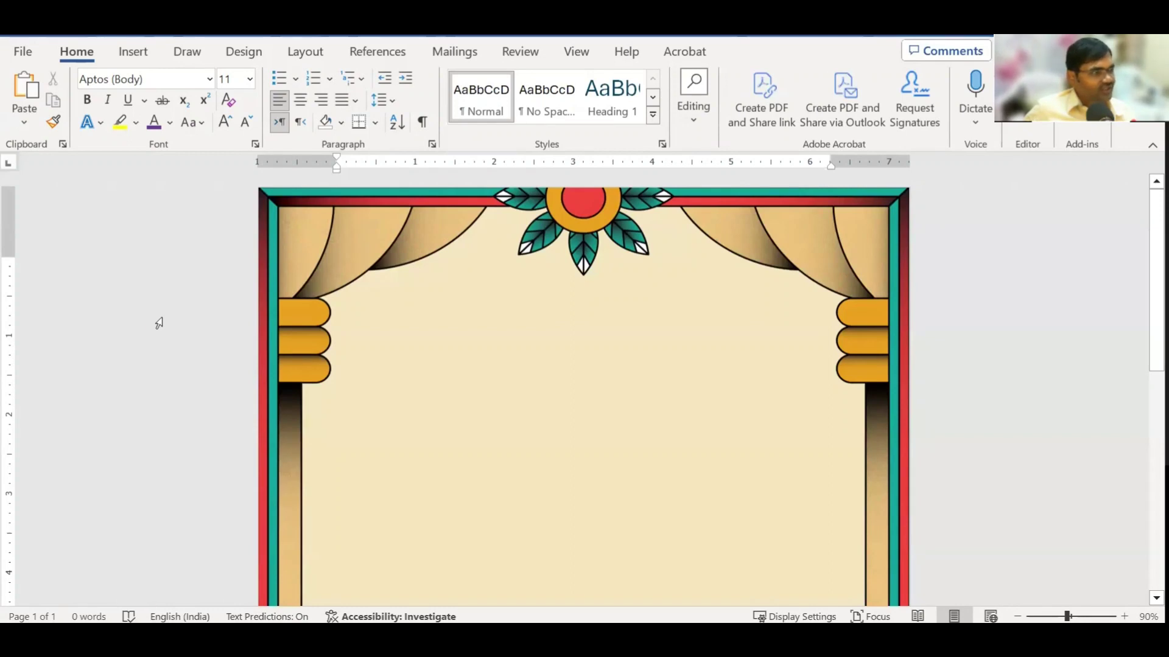
pyautogui.click(335, 287)
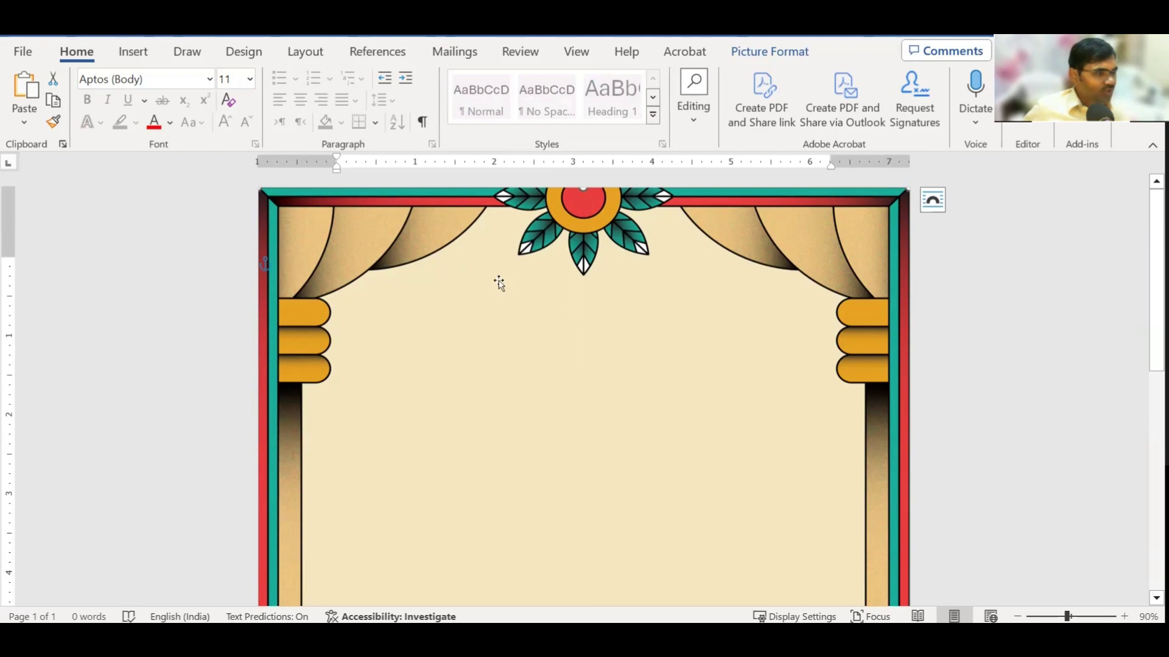
# Save the framed document as Doc7.pdf in Documents with PDF as the file type.
pyautogui.click(24, 54)
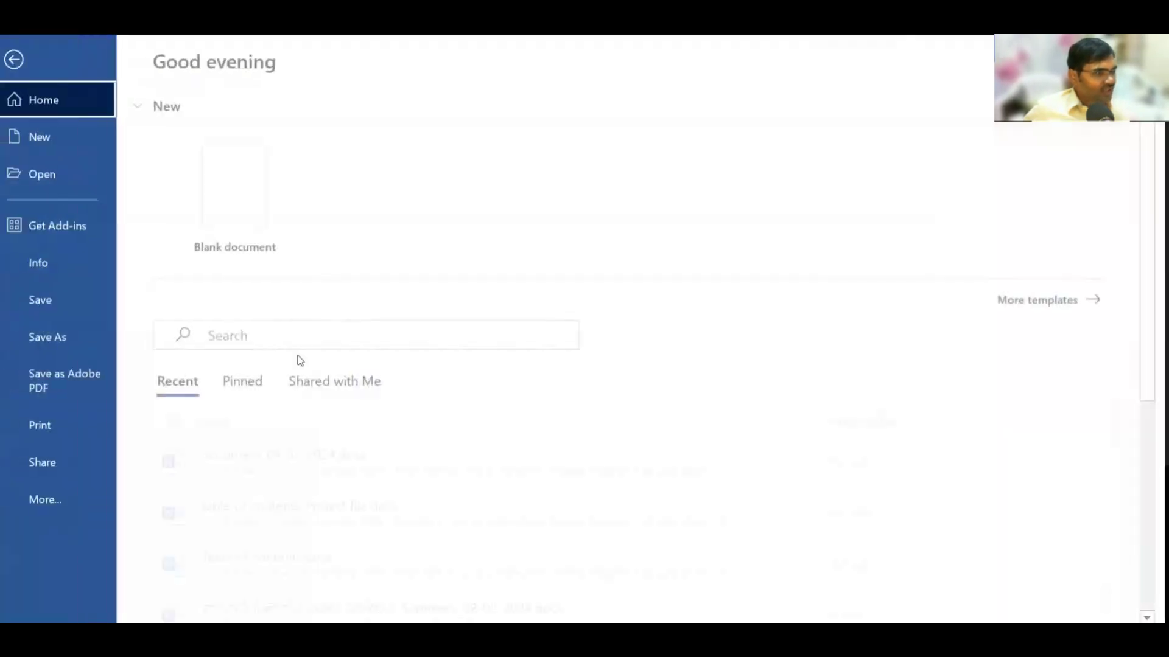
pyautogui.click(97, 335)
pyautogui.click(304, 359)
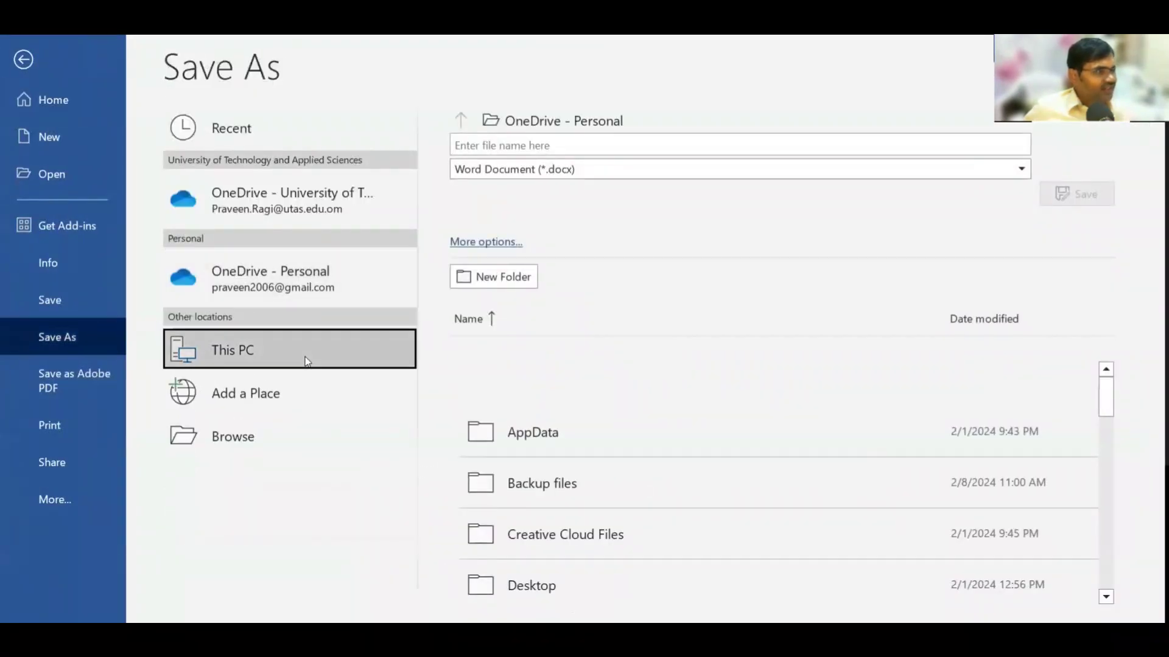
pyautogui.click(233, 437)
pyautogui.click(232, 416)
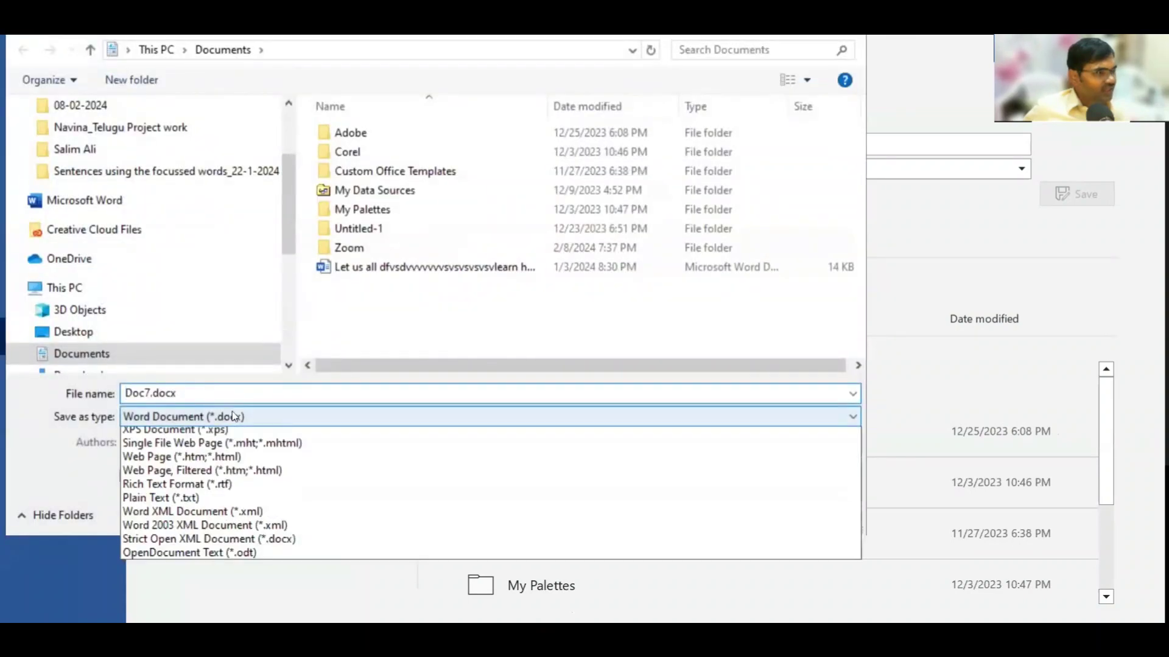
pyautogui.click(168, 518)
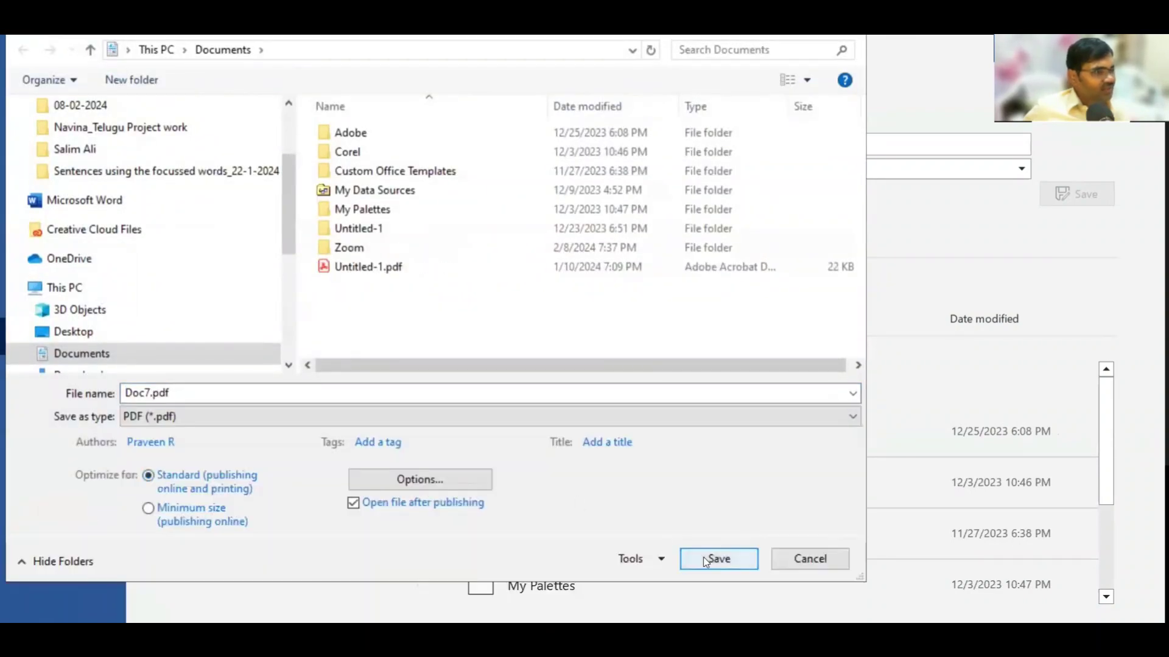
pyautogui.click(704, 558)
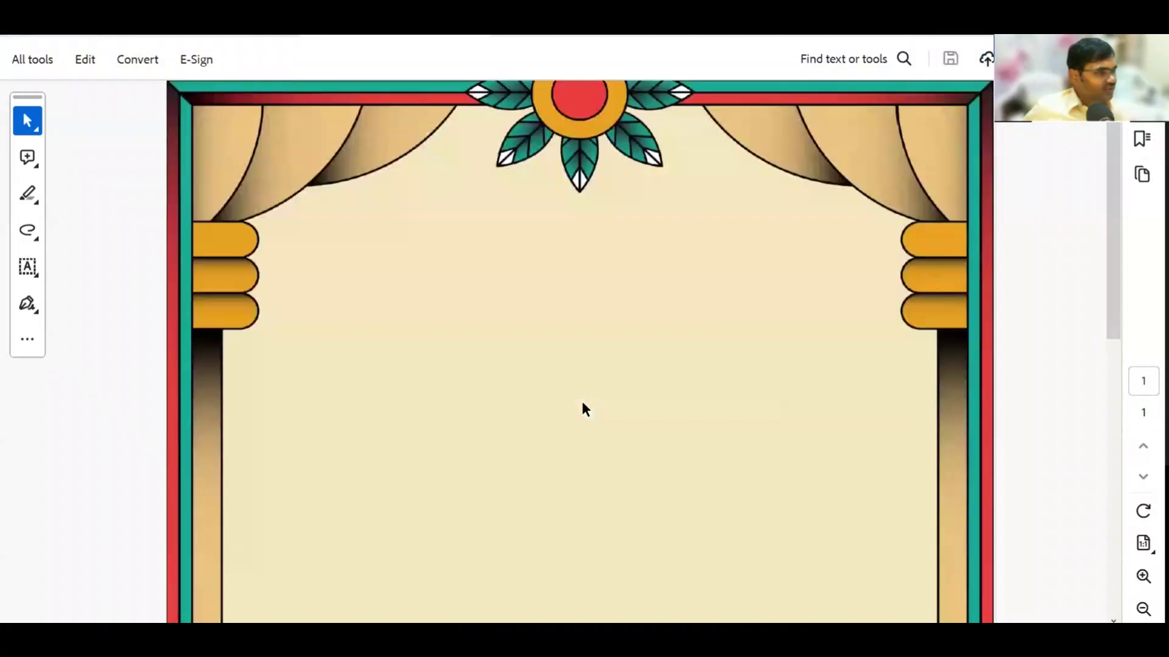
pyautogui.scroll(-3, 579, 313)
pyautogui.scroll(-4, 577, 316)
pyautogui.scroll(-4, 574, 324)
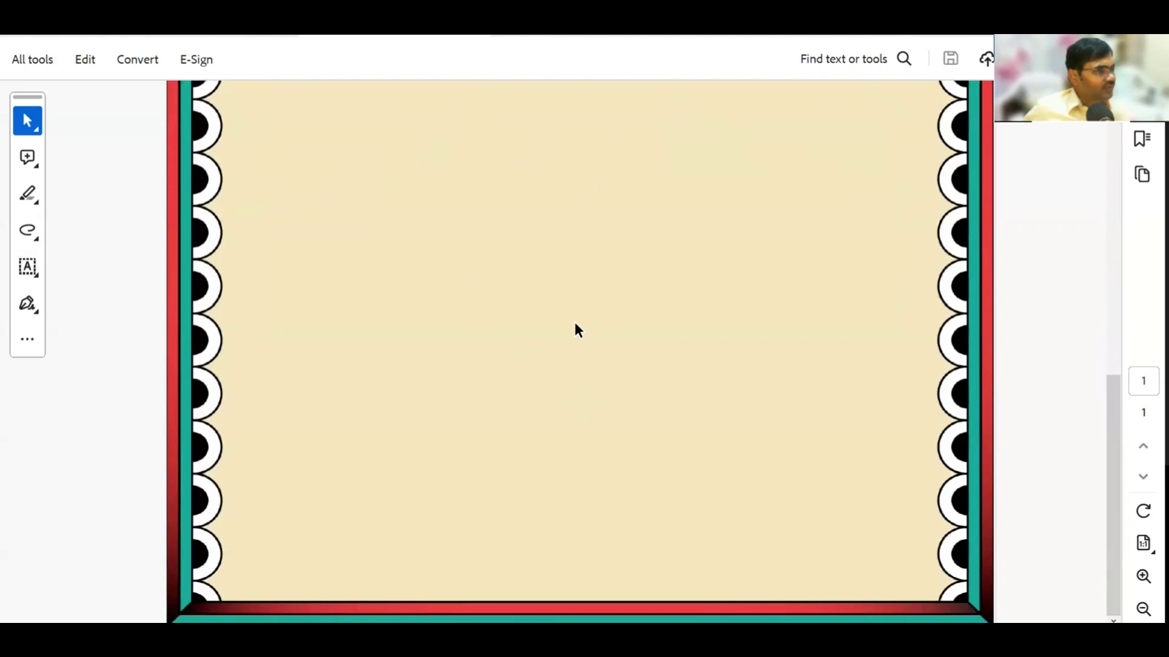
pyautogui.hotkey('ctrl', 'p')
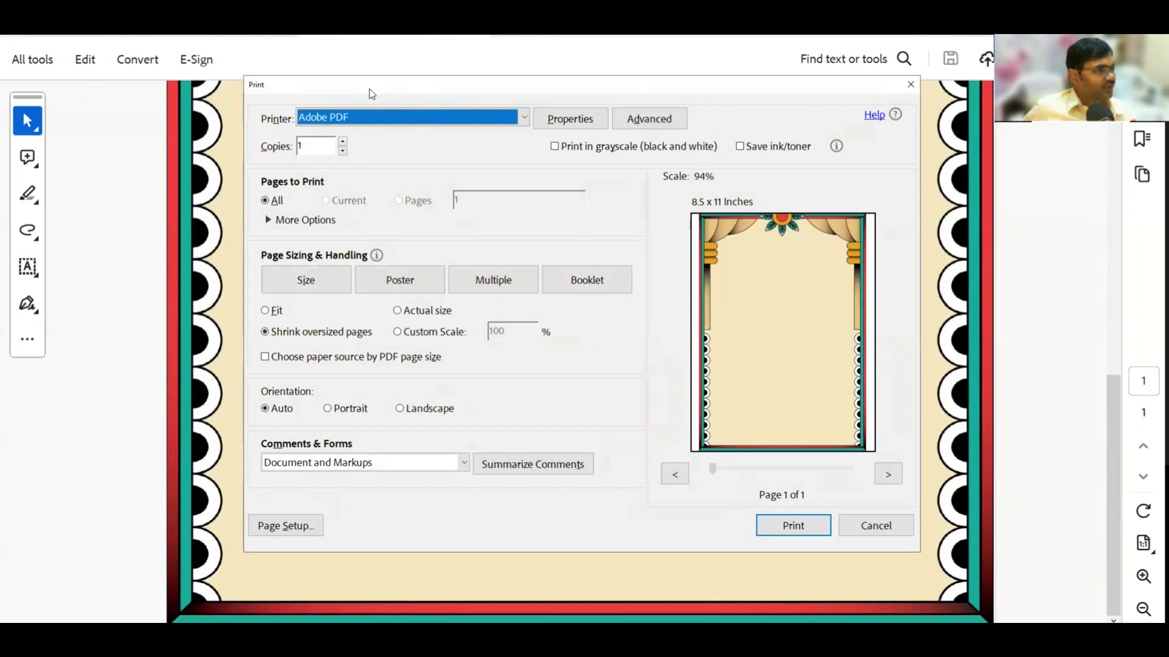
pyautogui.moveTo(372, 92); pyautogui.dragTo(344, 103)
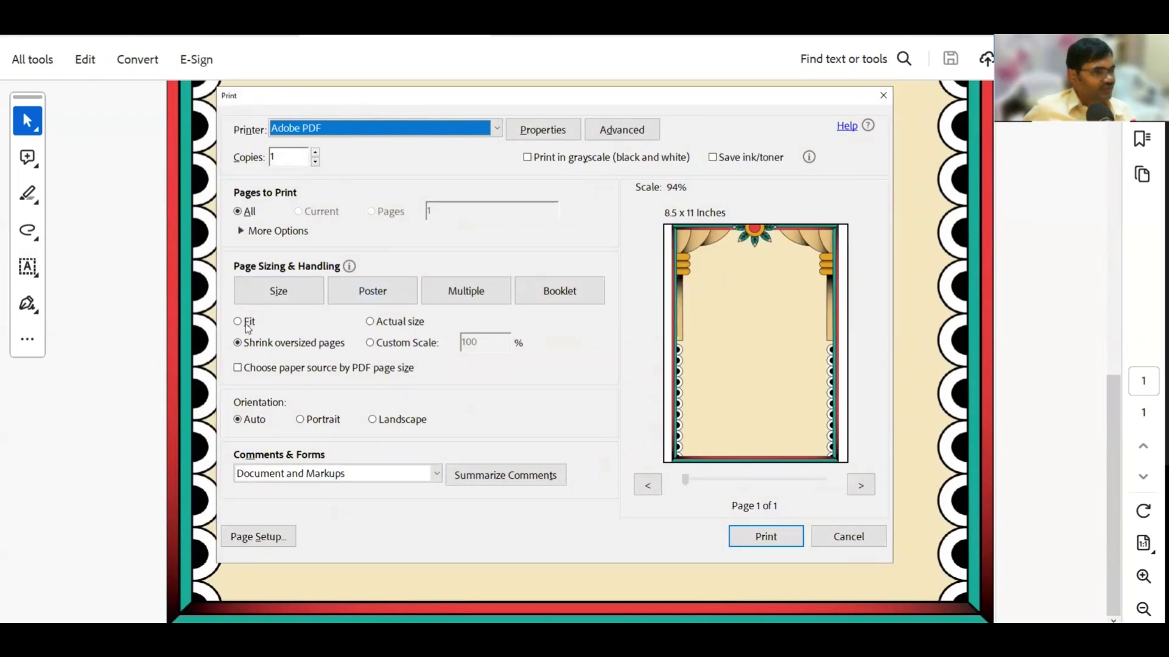
pyautogui.click(376, 323)
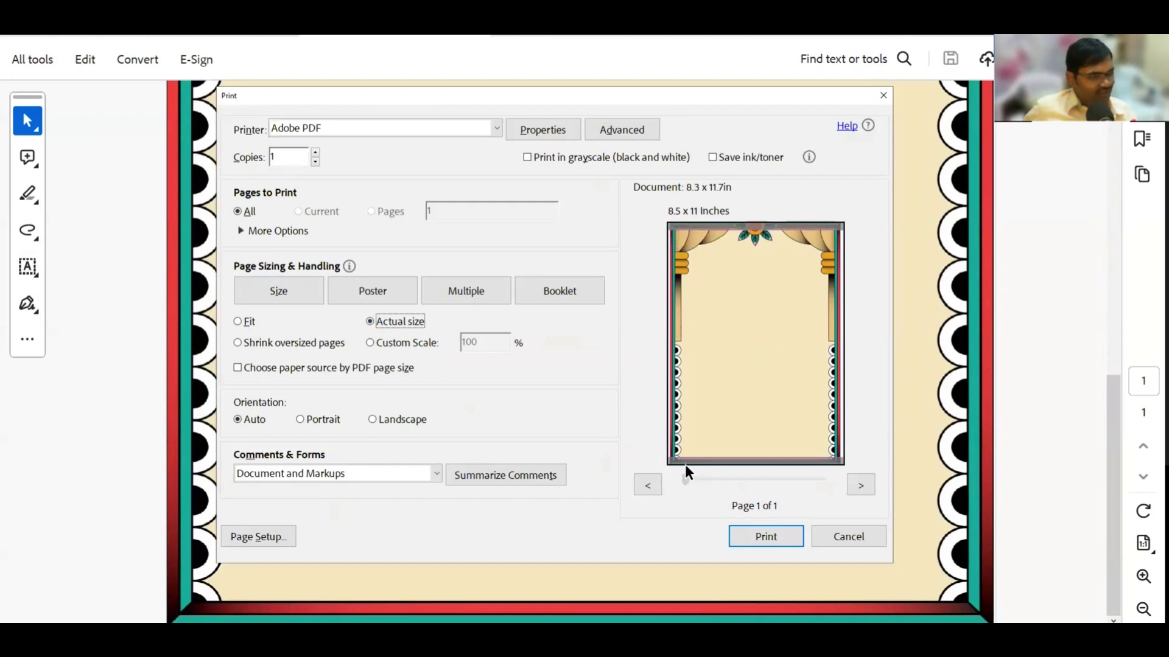
pyautogui.click(249, 323)
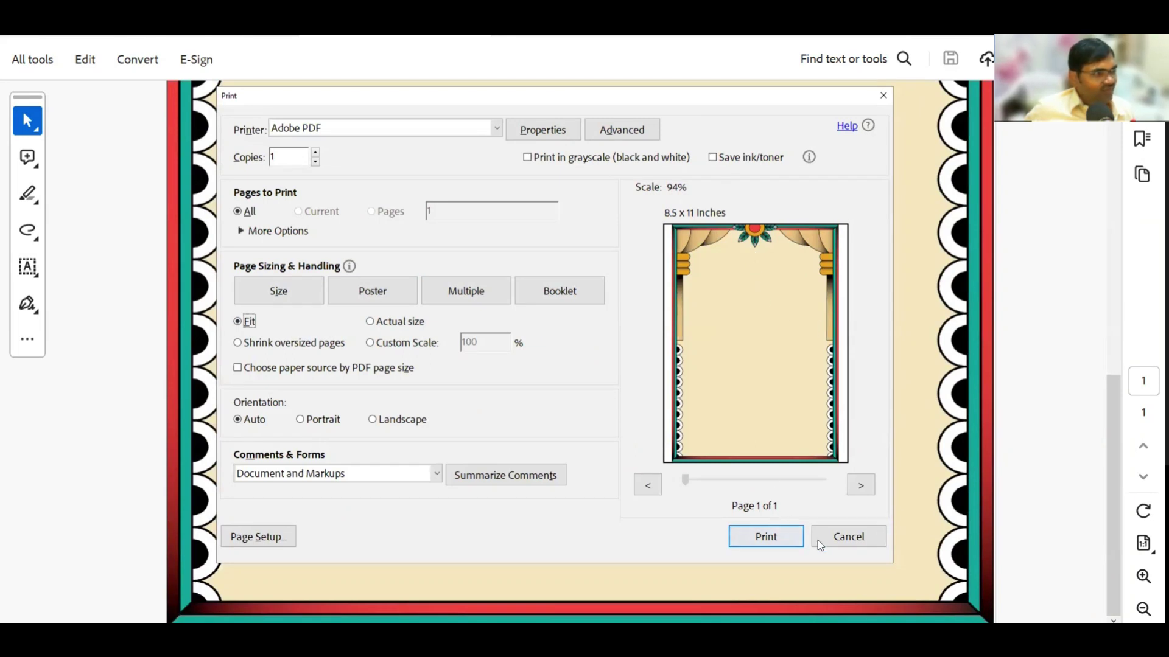
pyautogui.click(835, 538)
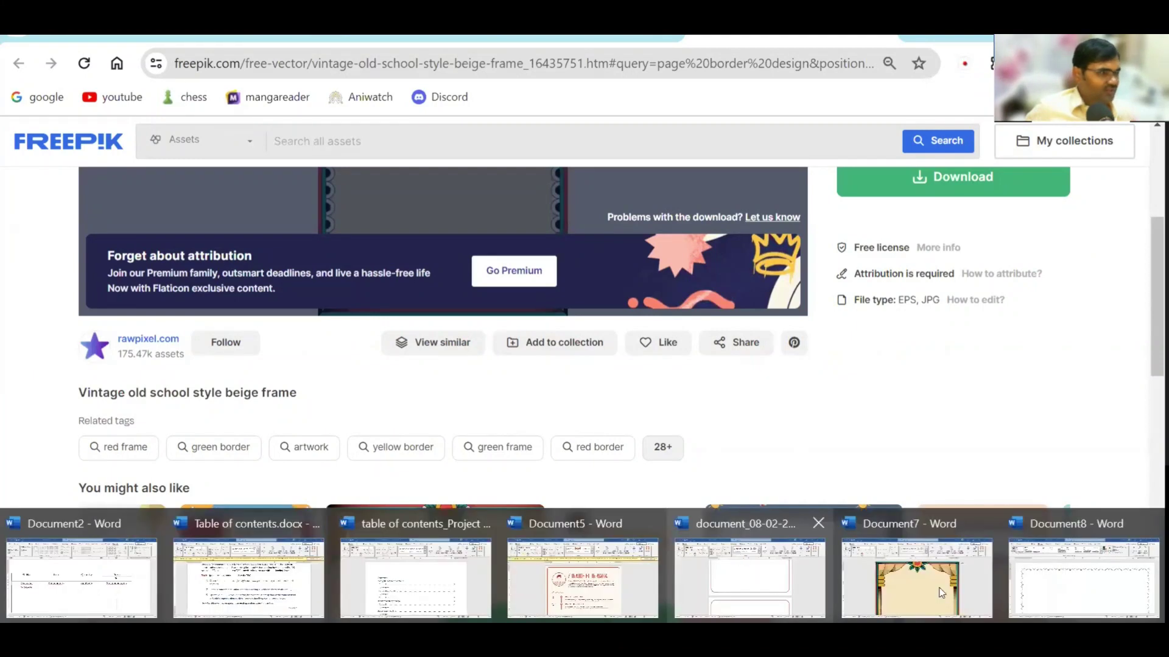
# Bring Document7 back in Word, its page still covered by the beige frame.
pyautogui.click(1083, 566)
pyautogui.scroll(-3, 795, 418)
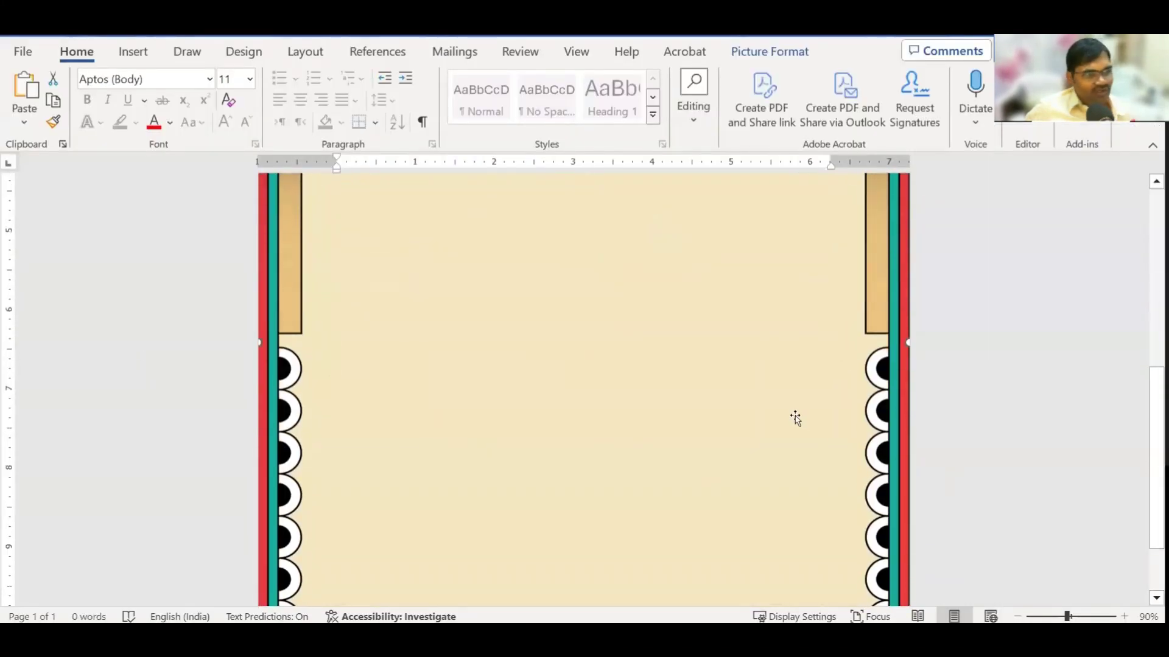
pyautogui.scroll(5, 795, 417)
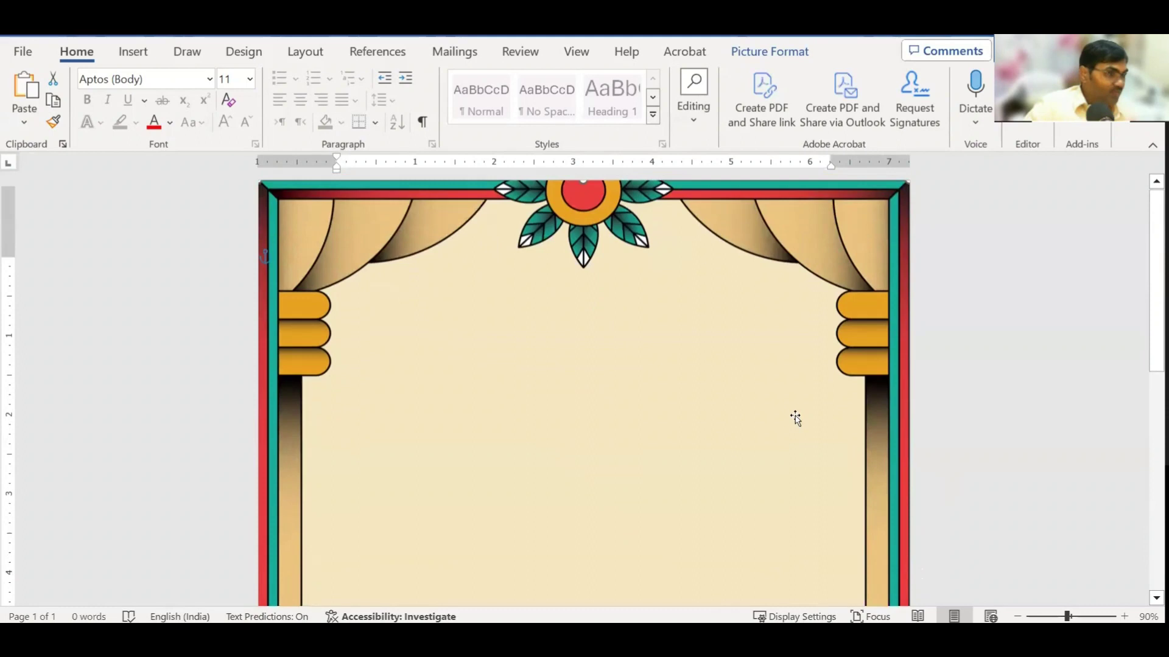
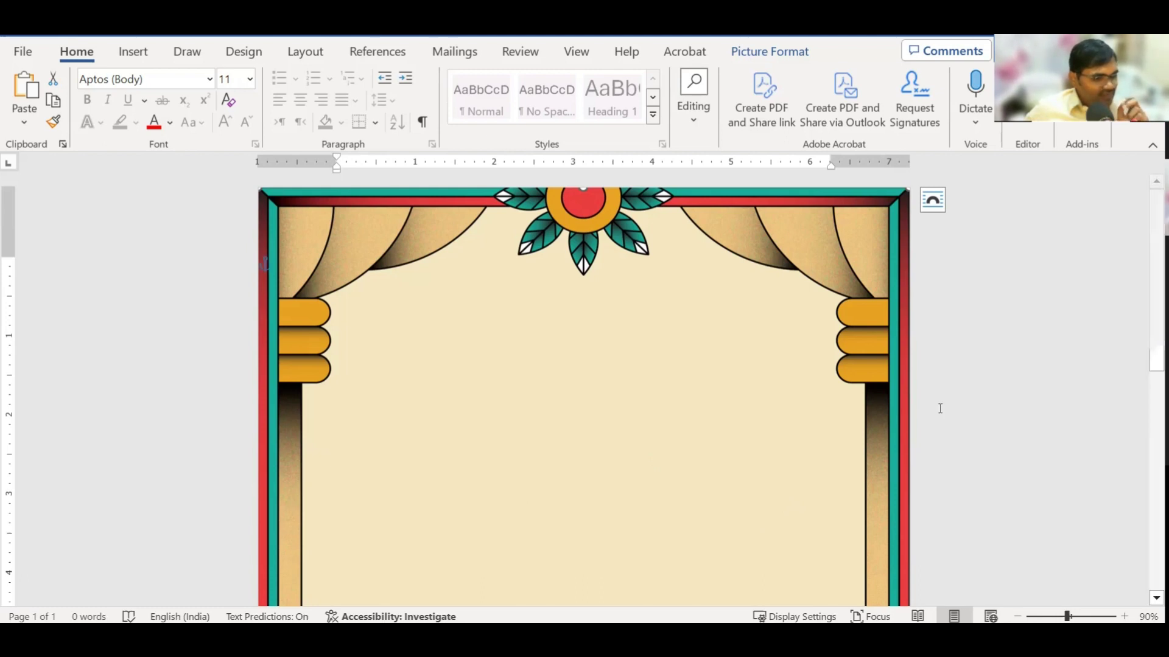
# Delete and then restore the curtain border picture, and save Doc7 as it closes.
pyautogui.press('Delete')
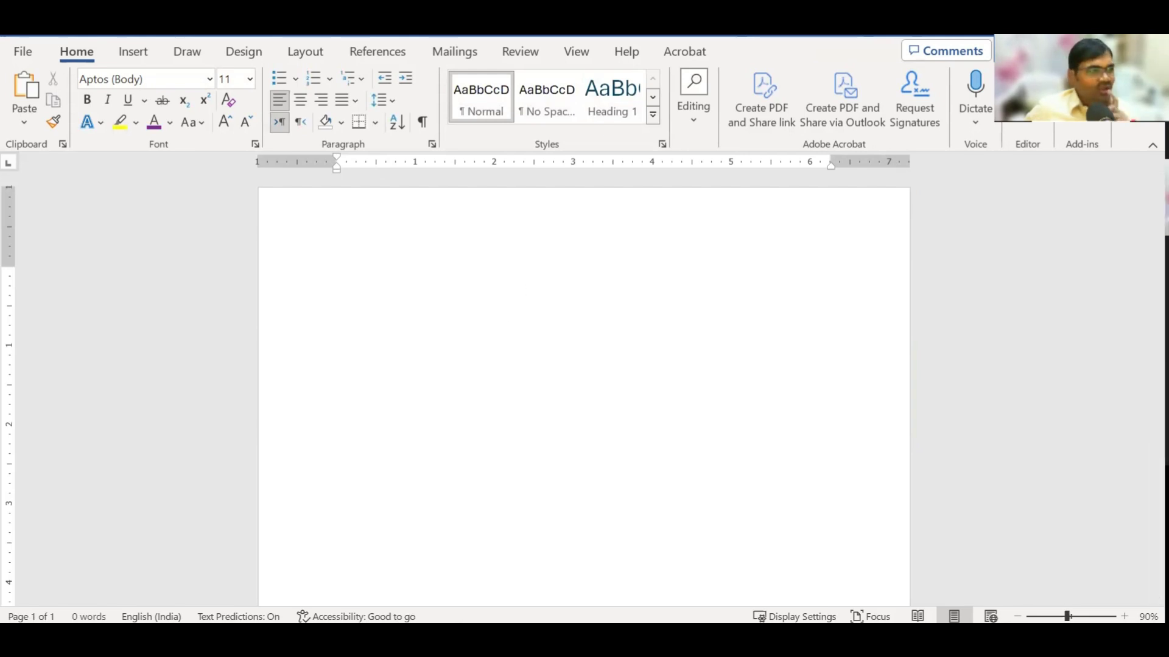
pyautogui.hotkey('ctrl', 'v')
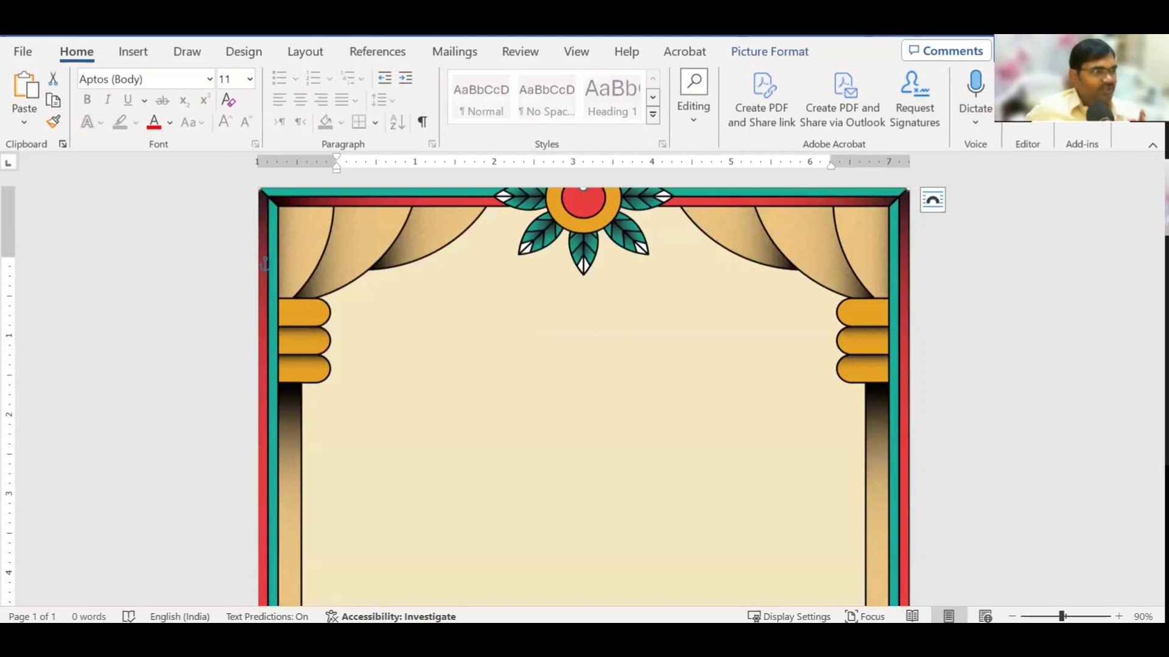
pyautogui.hotkey('alt', 'F4')
pyautogui.click(574, 423)
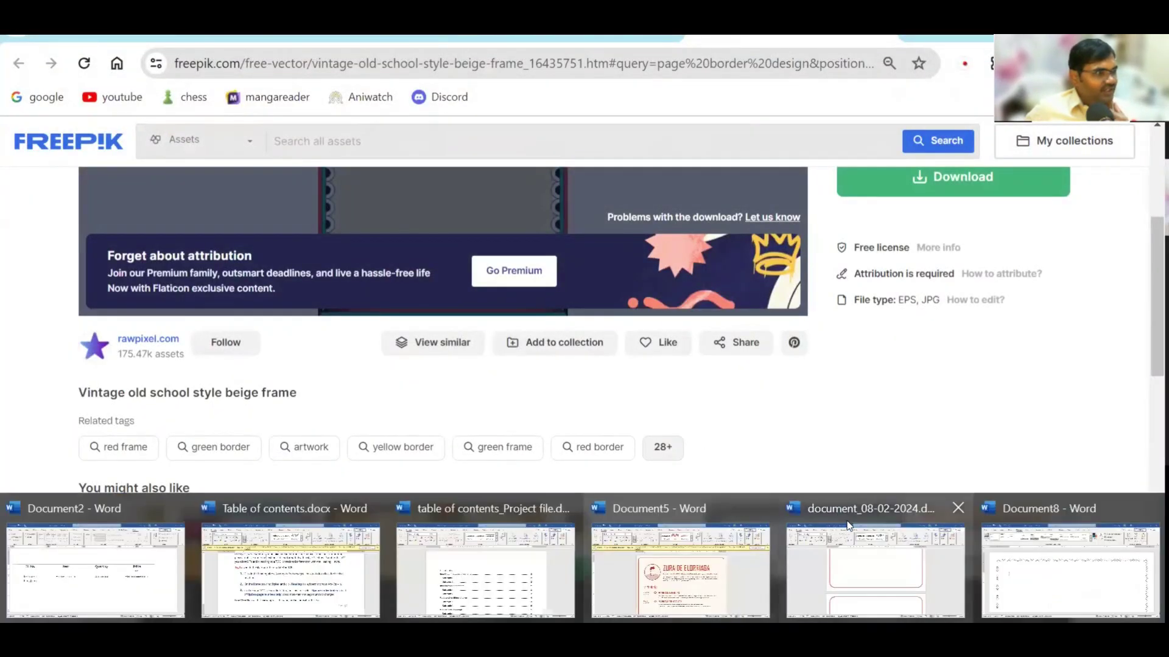
# Close every open Word window from the taskbar, saving Document2 and Doc8 when prompted.
pyautogui.click(177, 511)
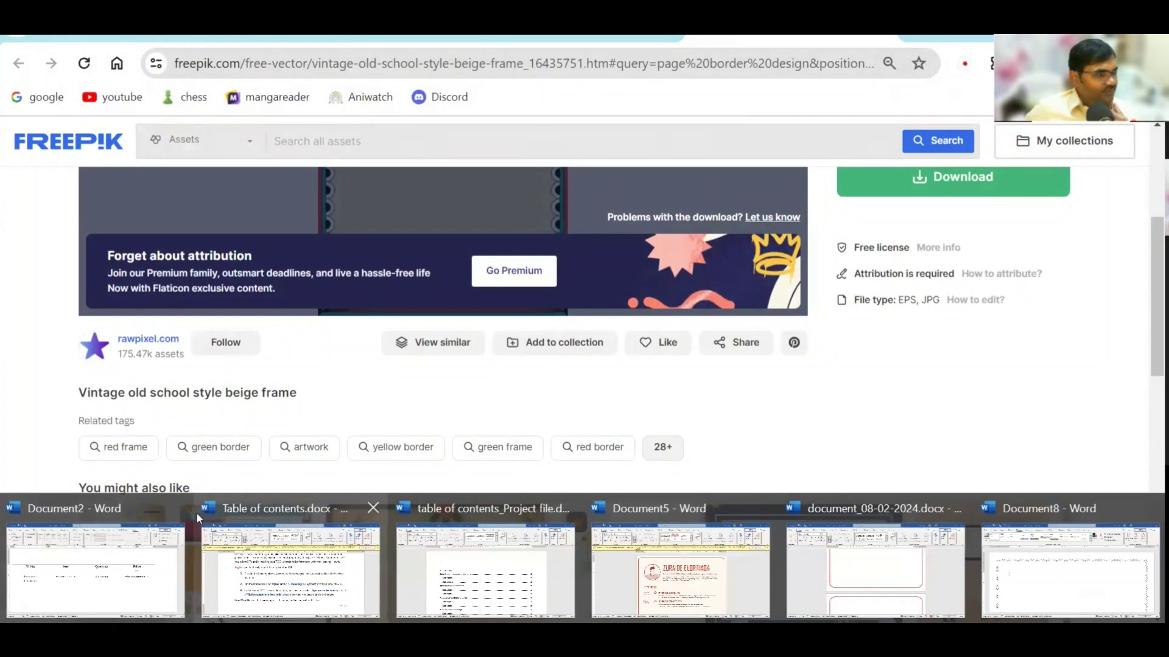
pyautogui.click(581, 425)
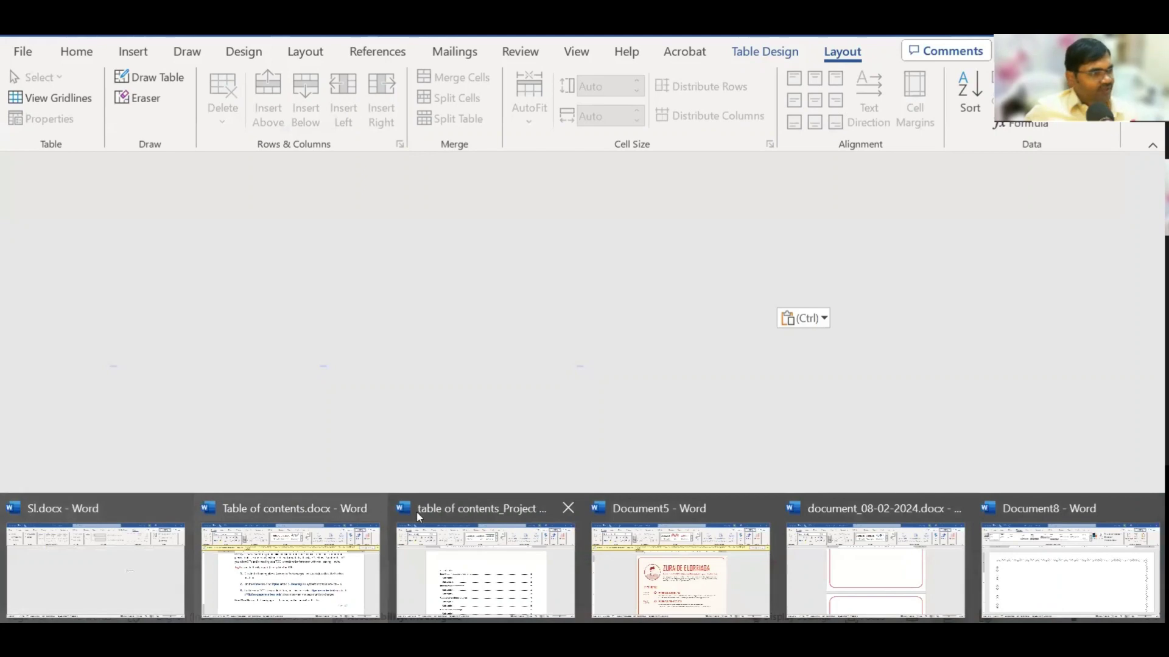
pyautogui.click(172, 514)
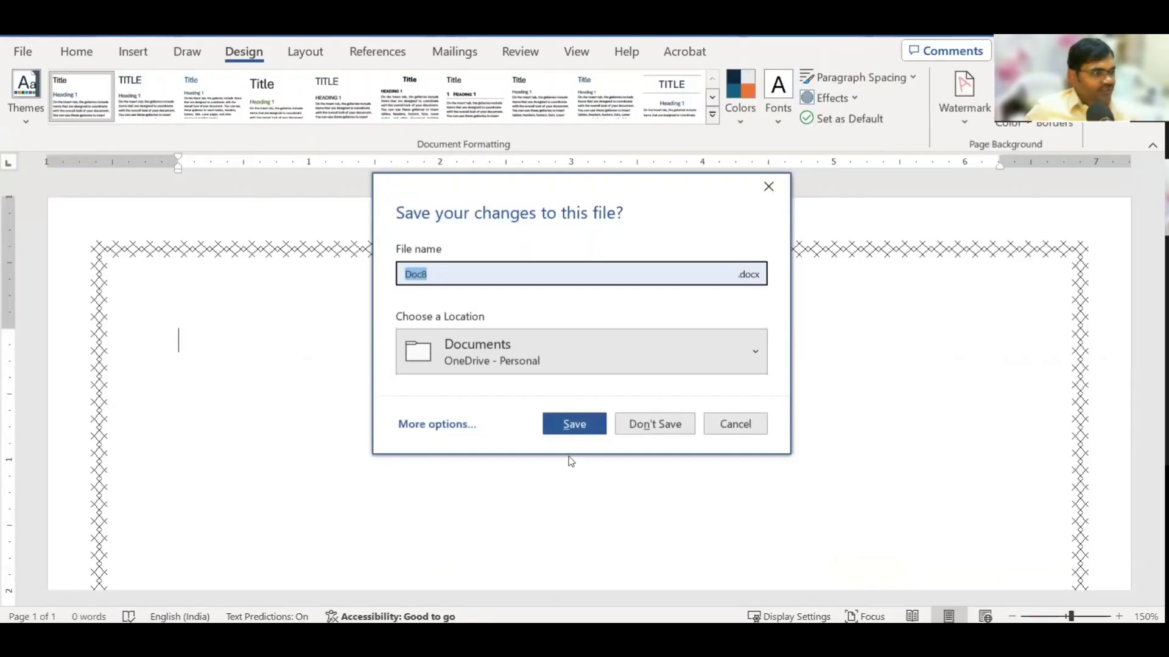
pyautogui.click(577, 425)
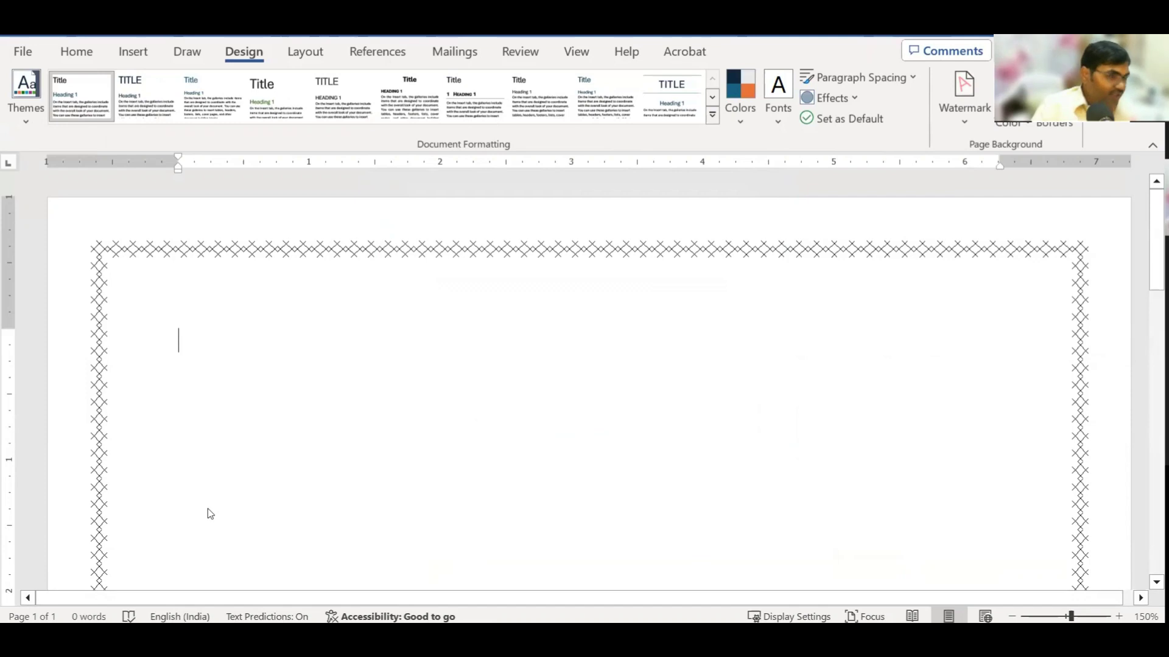
pyautogui.click(311, 510)
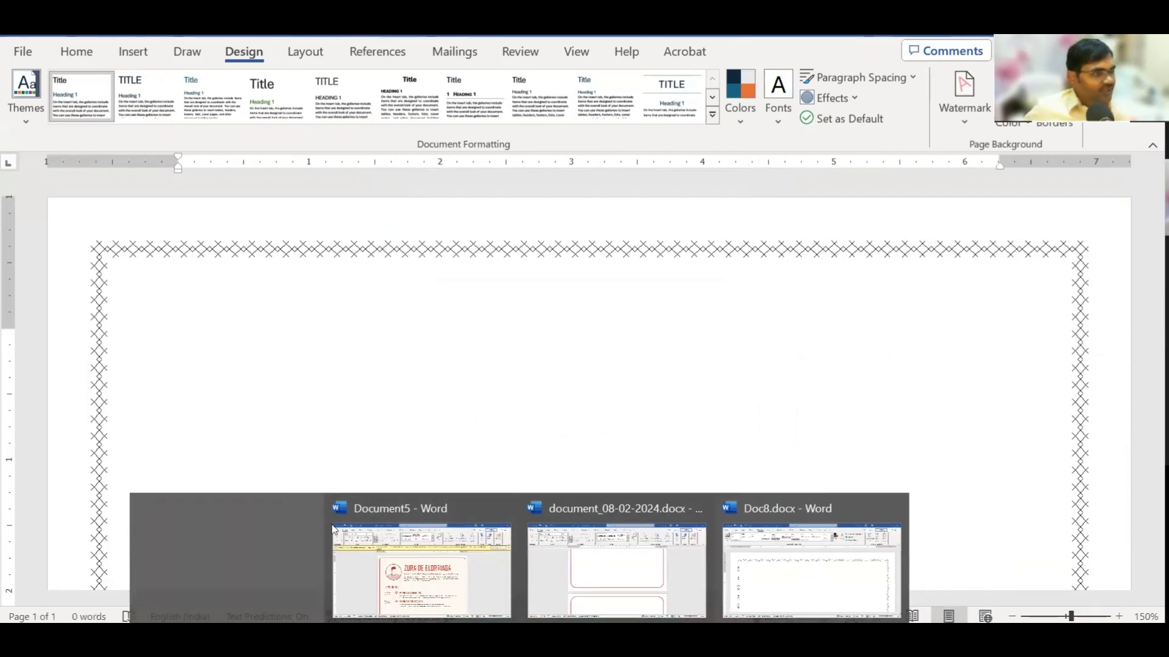
pyautogui.click(406, 509)
pyautogui.click(504, 509)
pyautogui.click(601, 512)
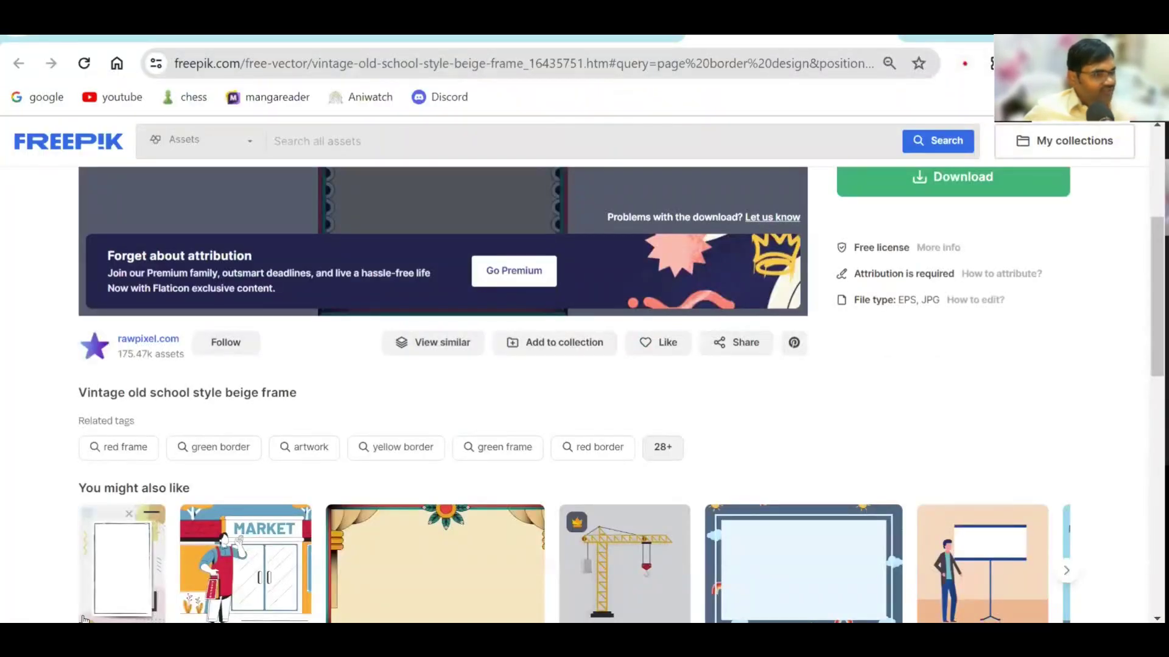
# Find Word in the Start menu's app list and launch it.
pyautogui.press('super')
pyautogui.scroll(-3, 145, 433)
pyautogui.scroll(-5, 144, 432)
pyautogui.scroll(-4, 145, 432)
pyautogui.scroll(-3, 158, 421)
pyautogui.scroll(-3, 158, 427)
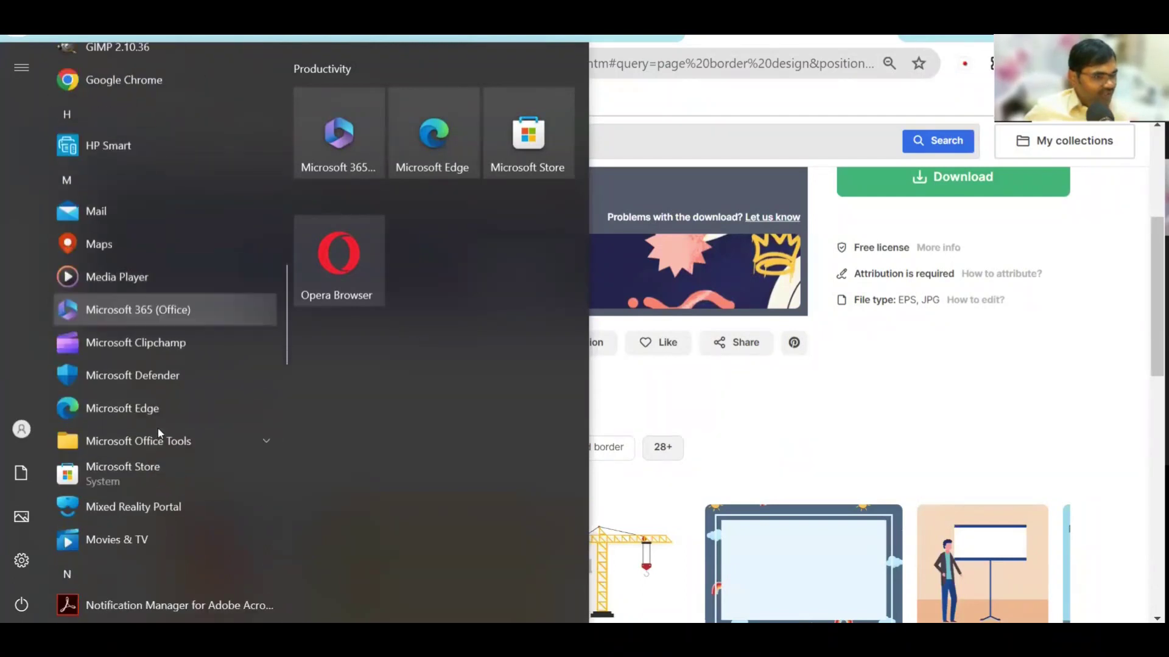
pyautogui.scroll(-3, 160, 433)
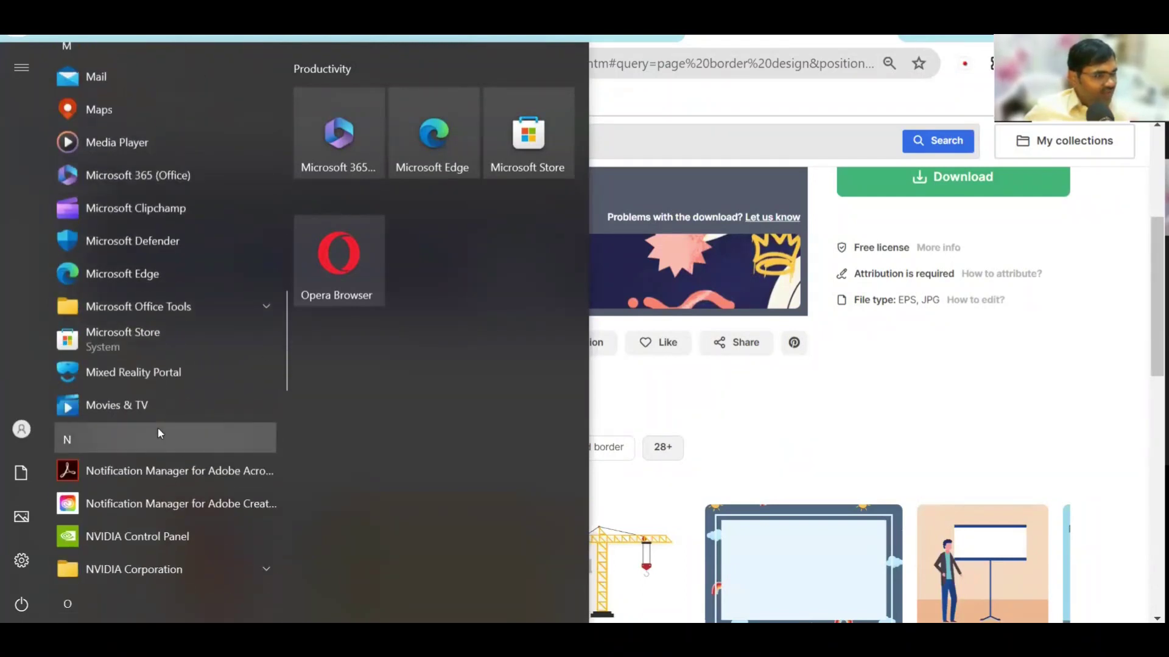
pyautogui.scroll(-9, 158, 432)
pyautogui.scroll(-2, 159, 432)
pyautogui.scroll(-2, 158, 432)
pyautogui.scroll(2, 158, 428)
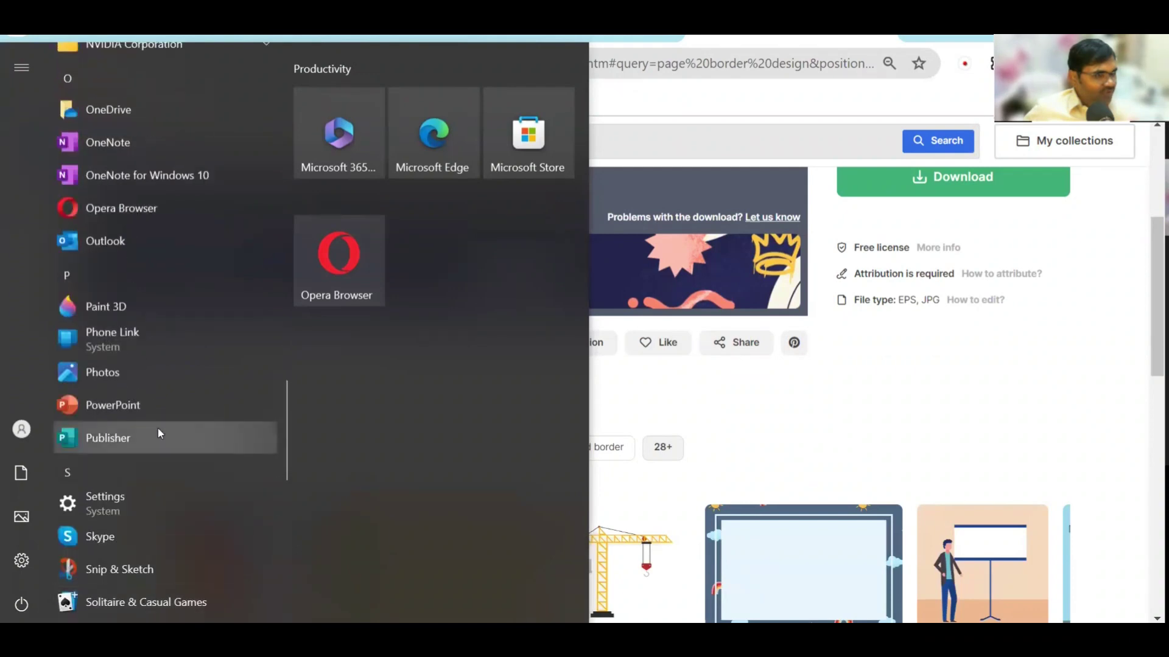
pyautogui.scroll(-12, 170, 399)
pyautogui.scroll(-3, 171, 399)
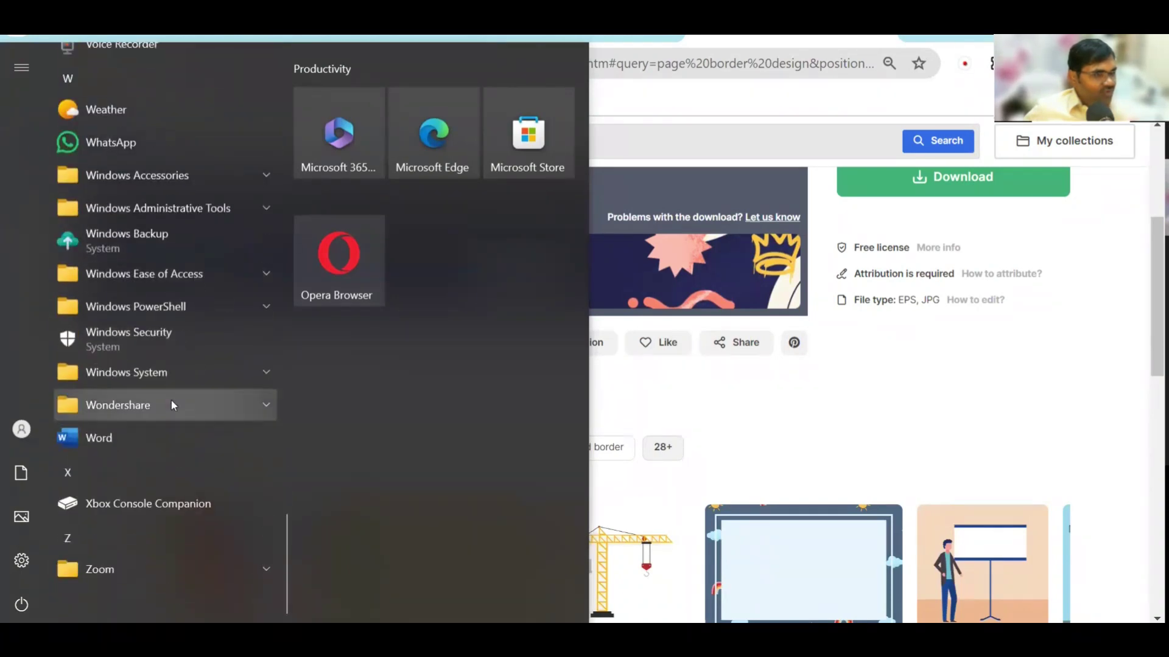
pyautogui.click(130, 439)
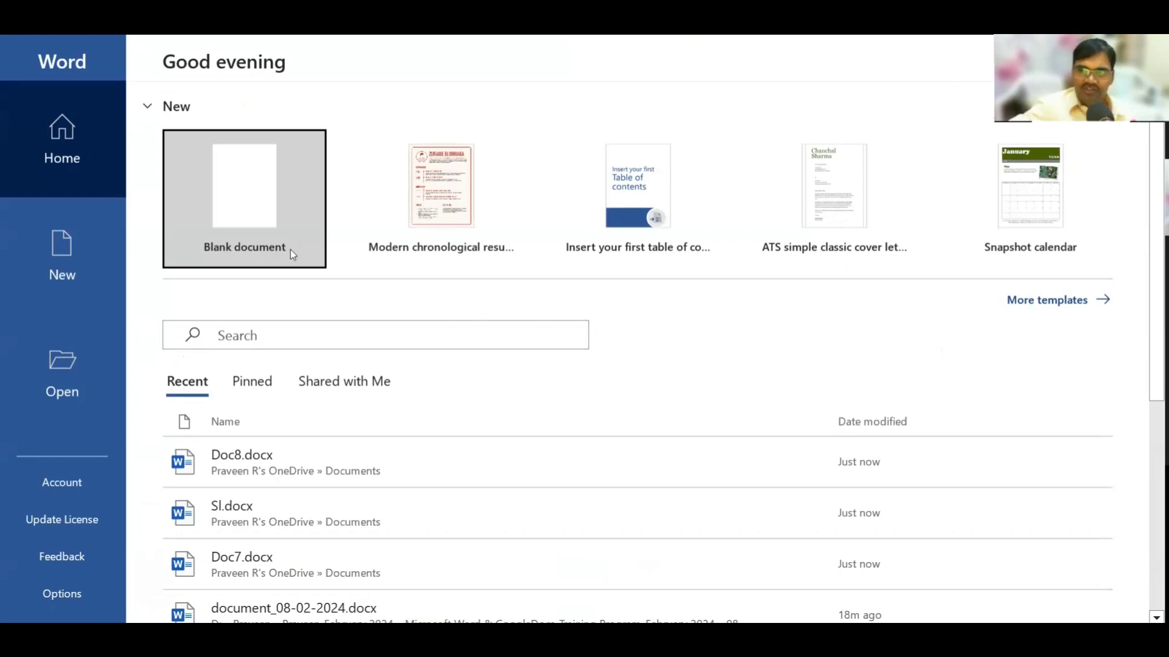
# Start a blank document, then go to File > New.
pyautogui.click(247, 194)
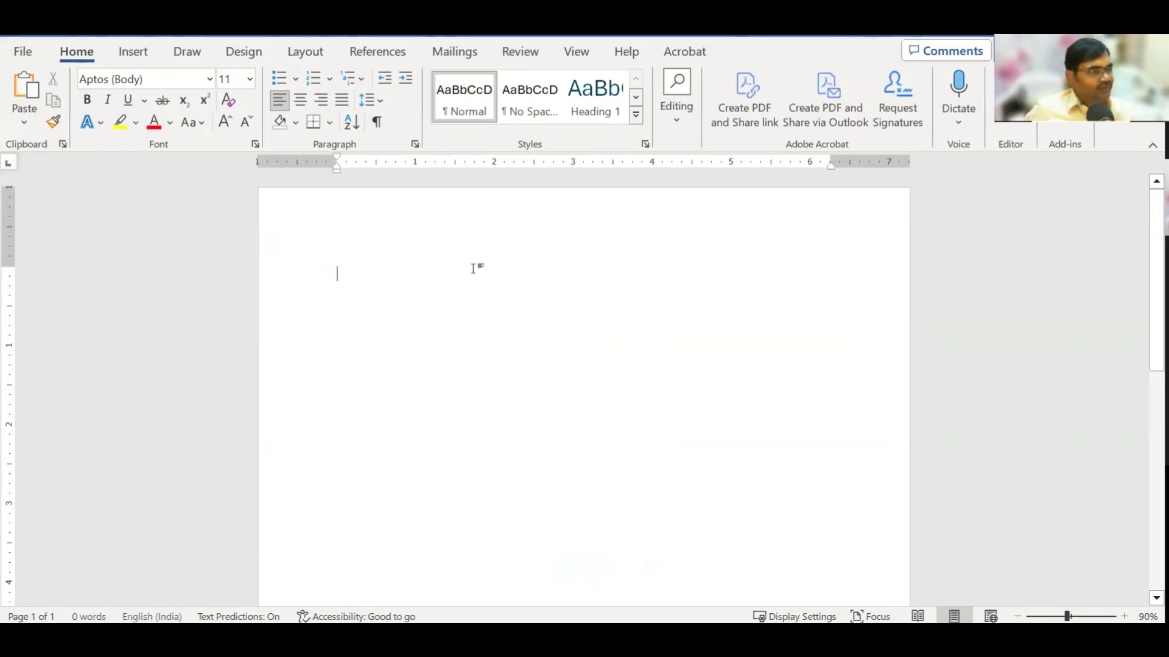
pyautogui.click(18, 53)
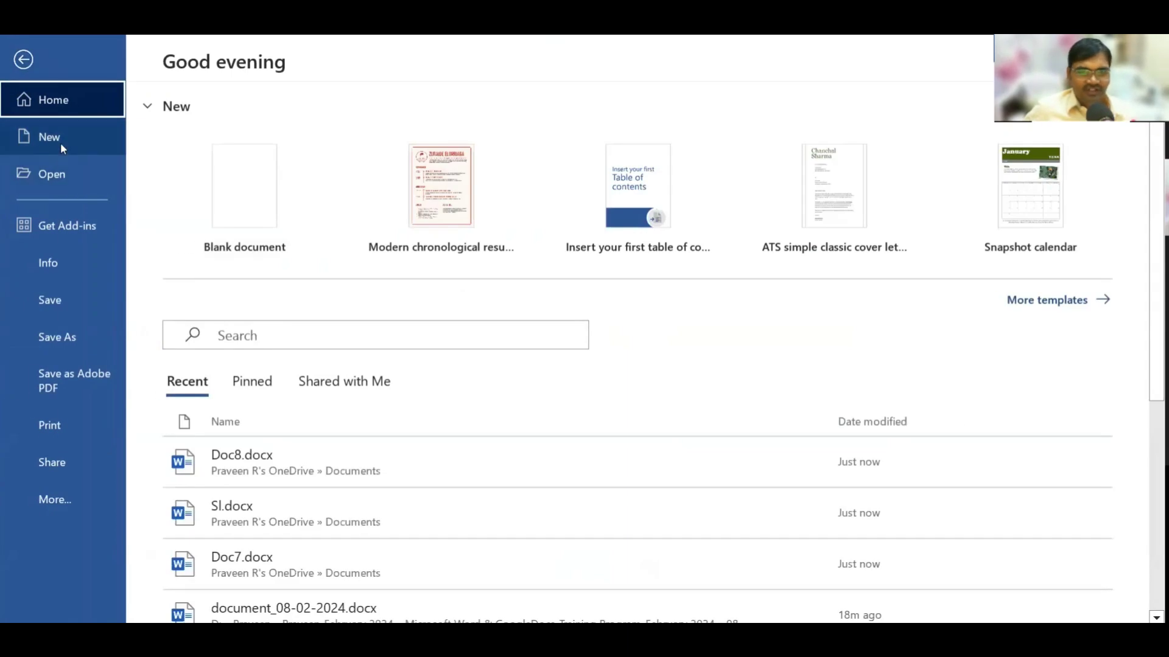
pyautogui.click(60, 143)
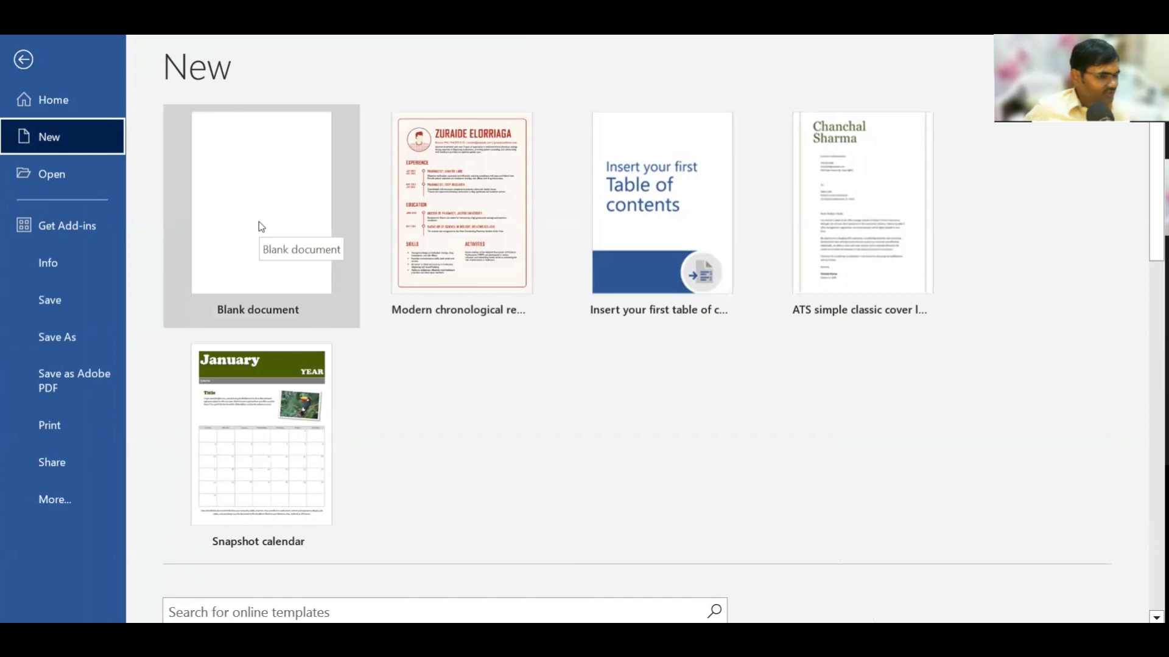
pyautogui.moveTo(662, 214)
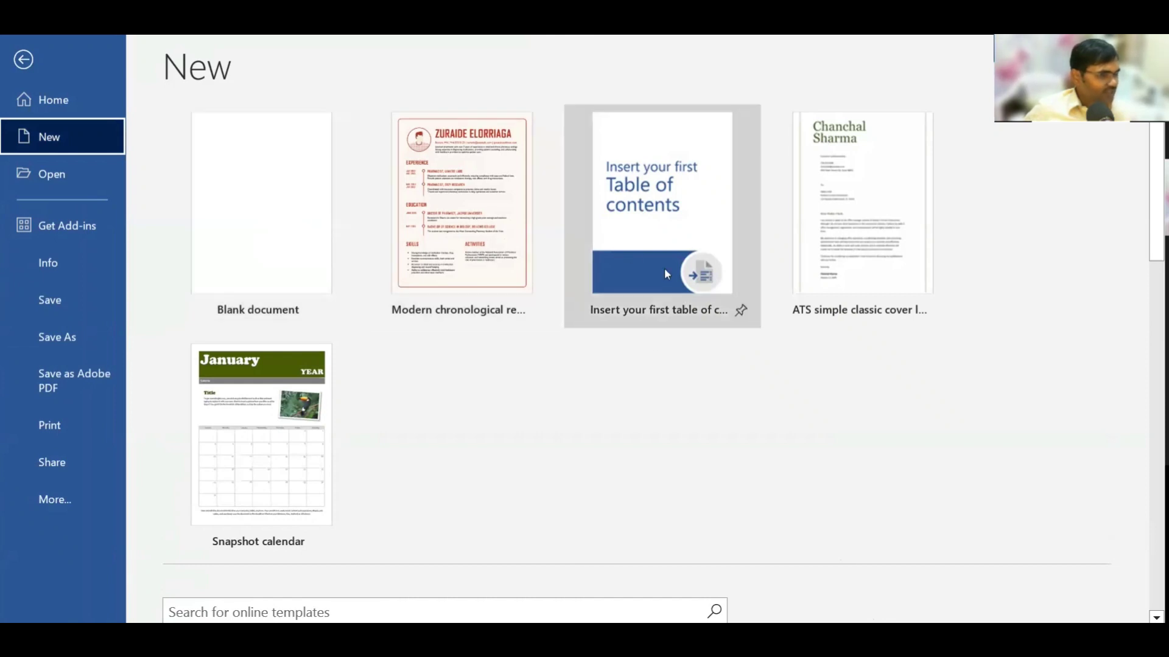
# Browse the new-document templates, then return to the empty blank document.
pyautogui.scroll(-3, 620, 372)
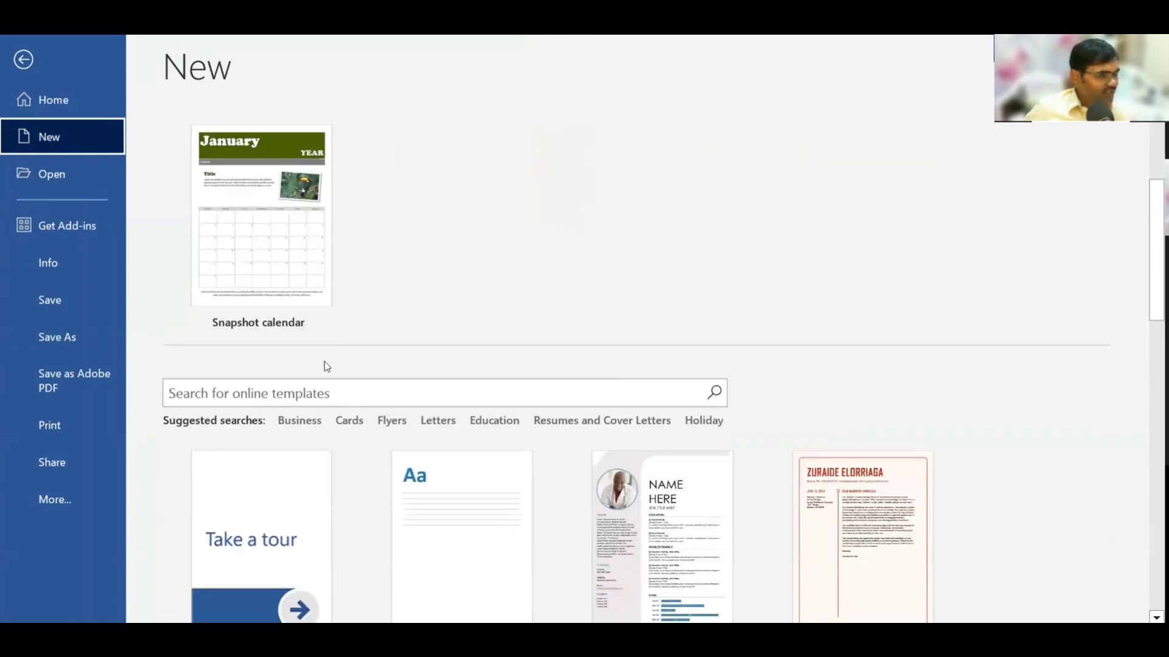
pyautogui.scroll(-1, 457, 386)
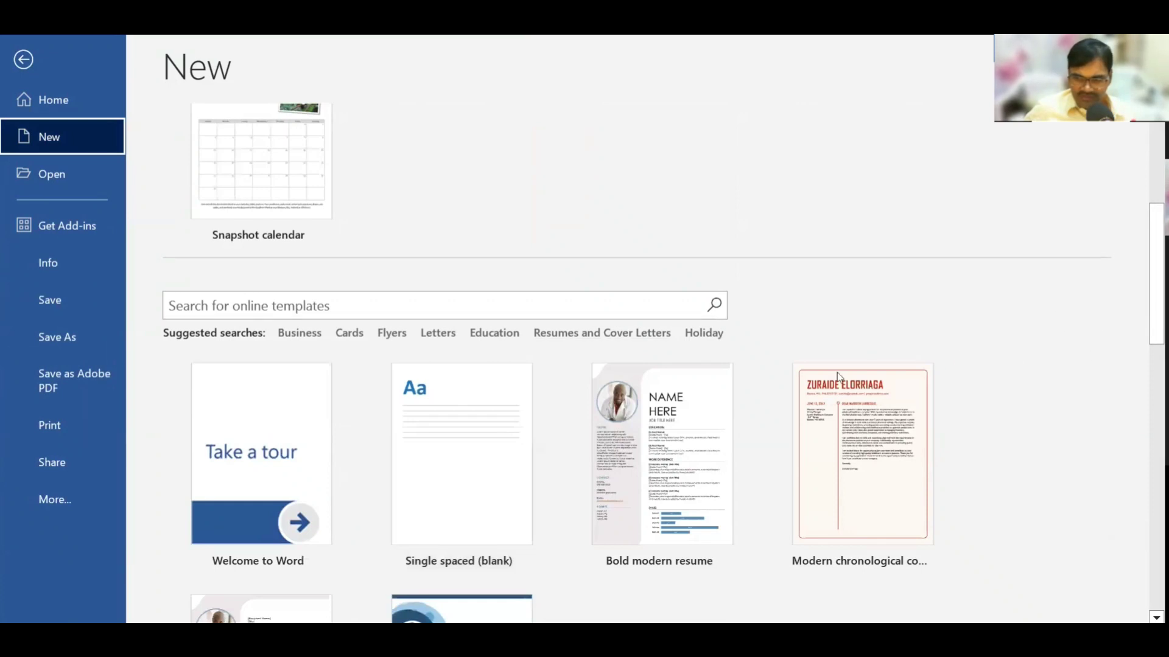
pyautogui.scroll(-2, 741, 366)
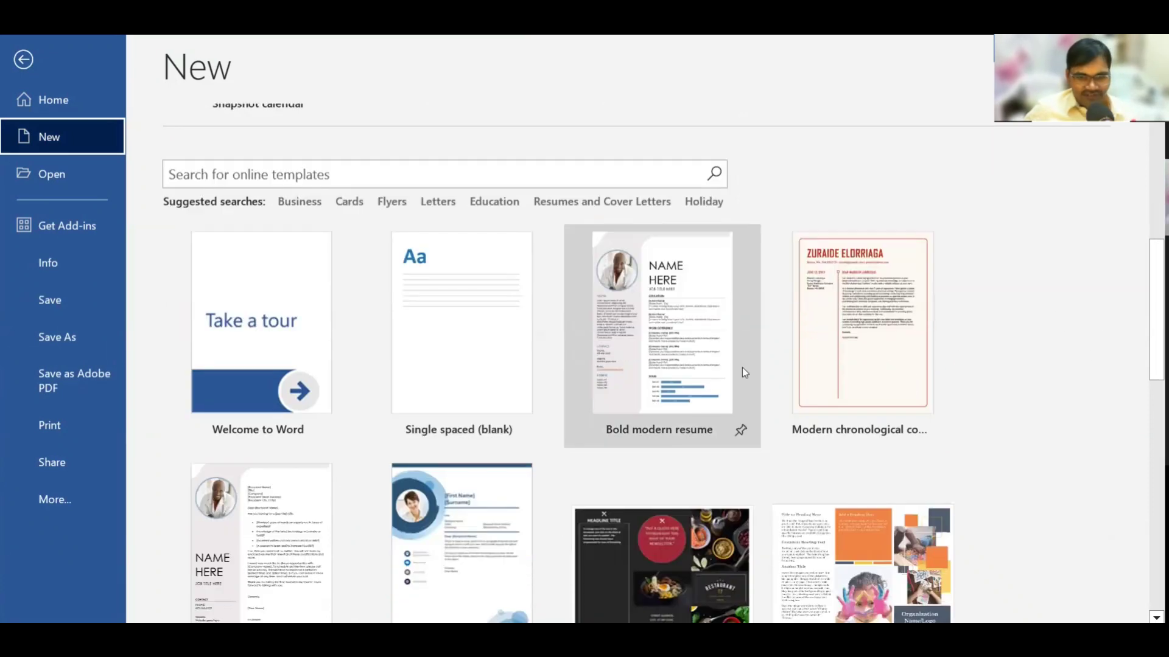
pyautogui.scroll(3, 374, 300)
pyautogui.scroll(-2, 341, 341)
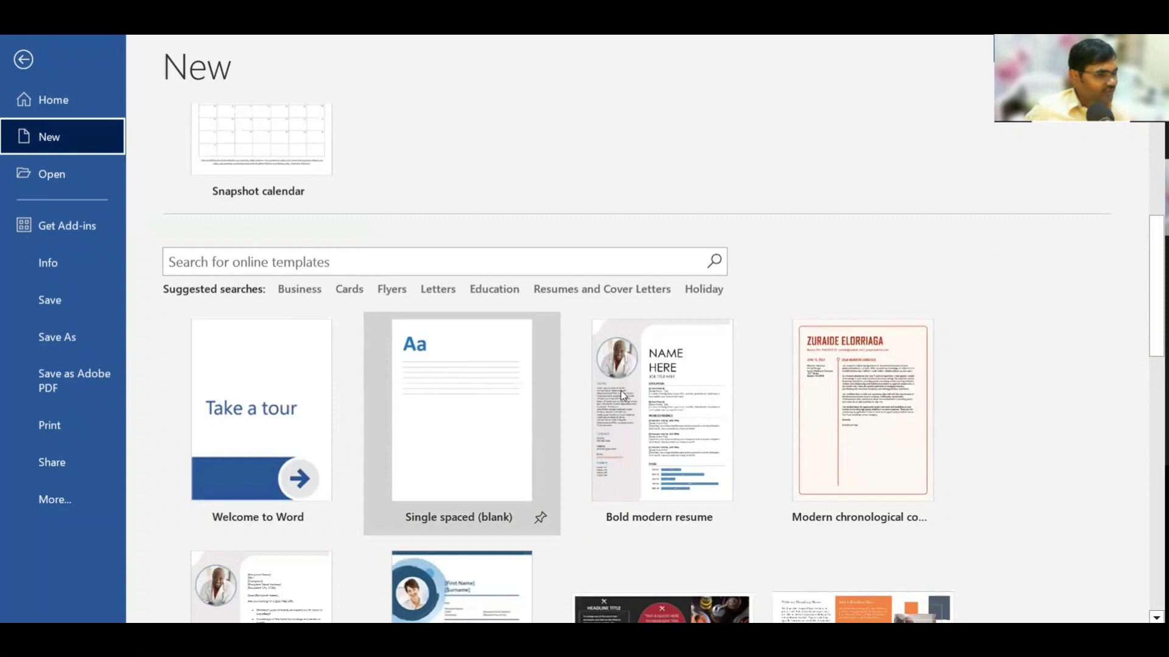
pyautogui.scroll(-2, 685, 409)
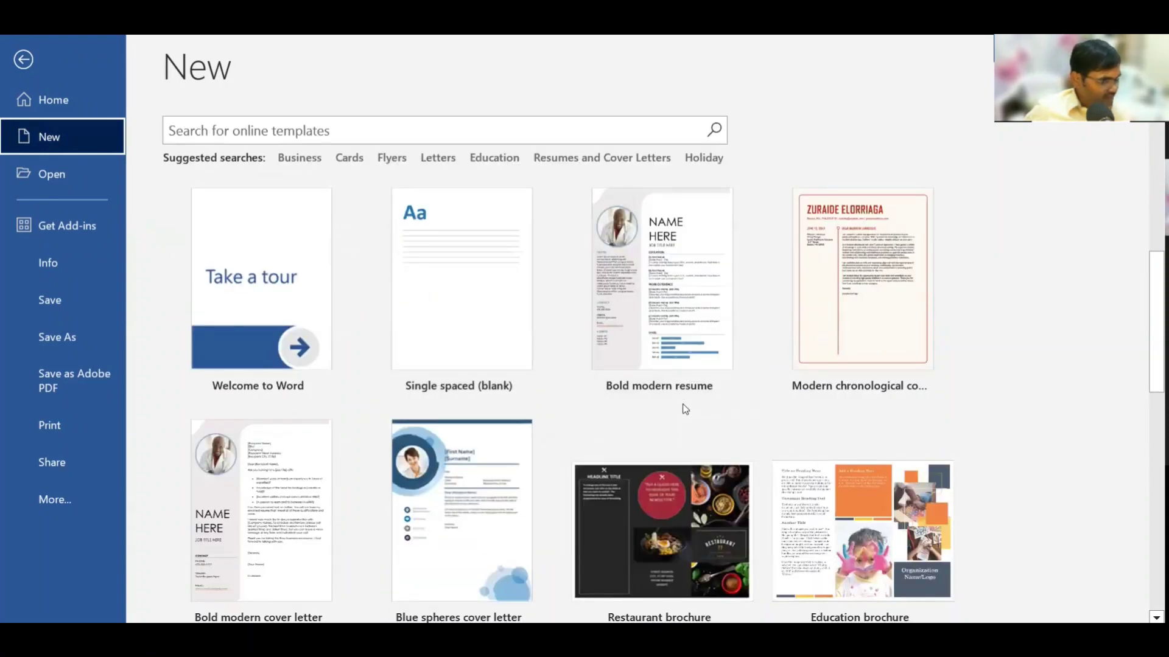
pyautogui.scroll(1, 682, 408)
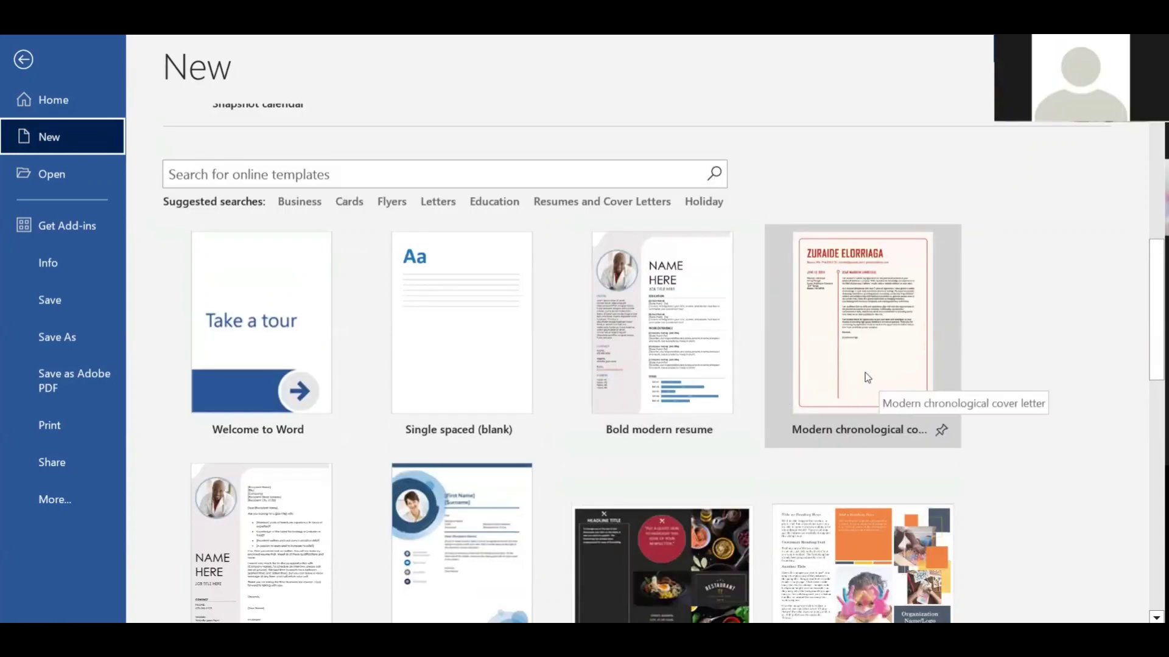
pyautogui.scroll(3, 864, 372)
pyautogui.scroll(5, 865, 372)
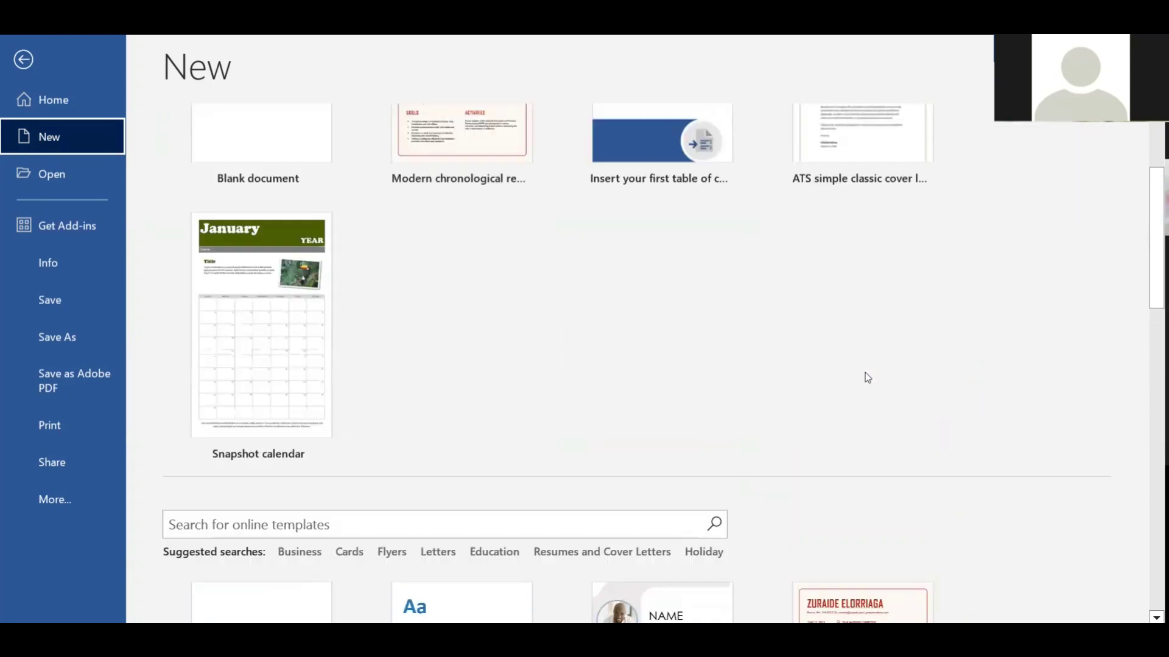
pyautogui.scroll(2, 864, 372)
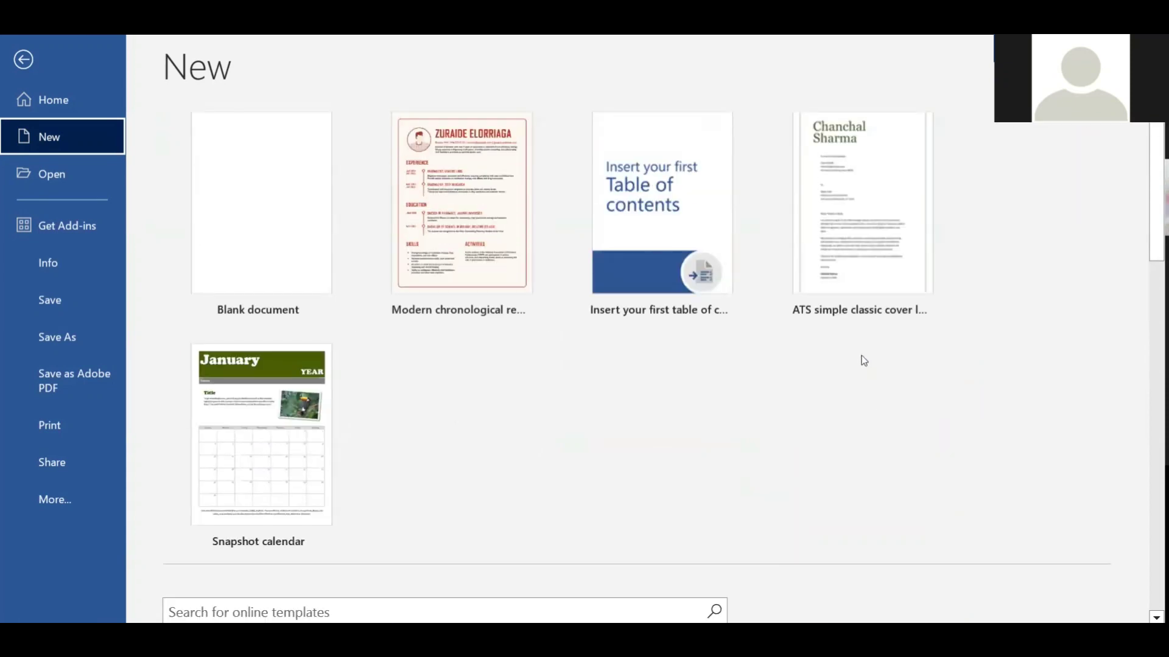
pyautogui.press('Escape')
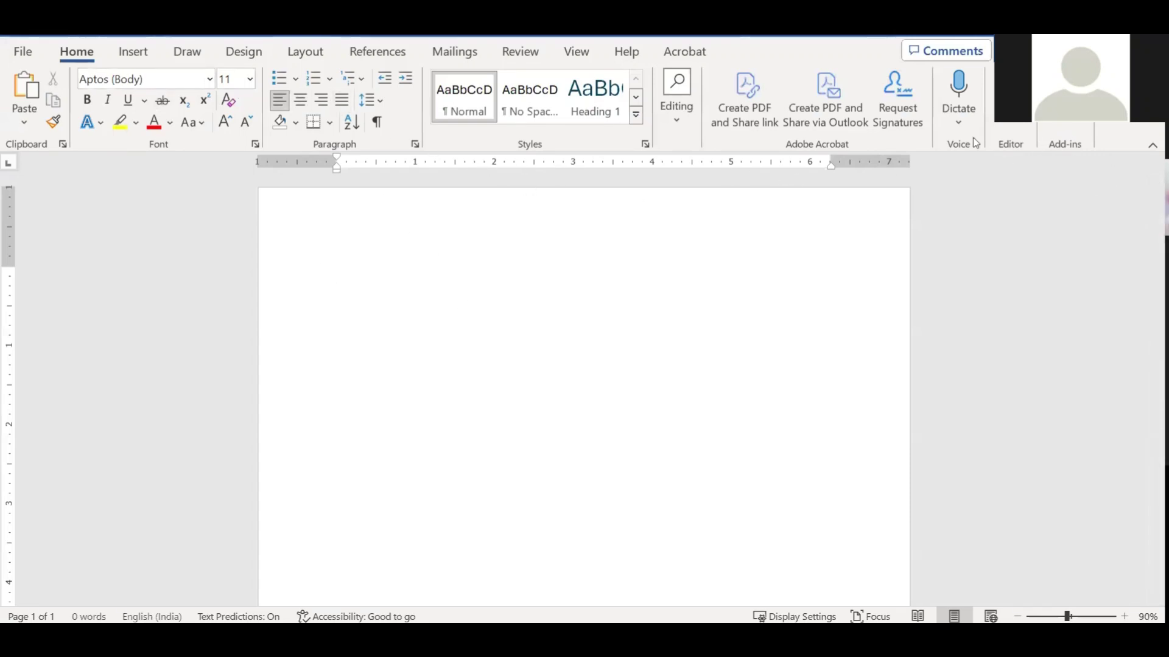
pyautogui.click(1149, 144)
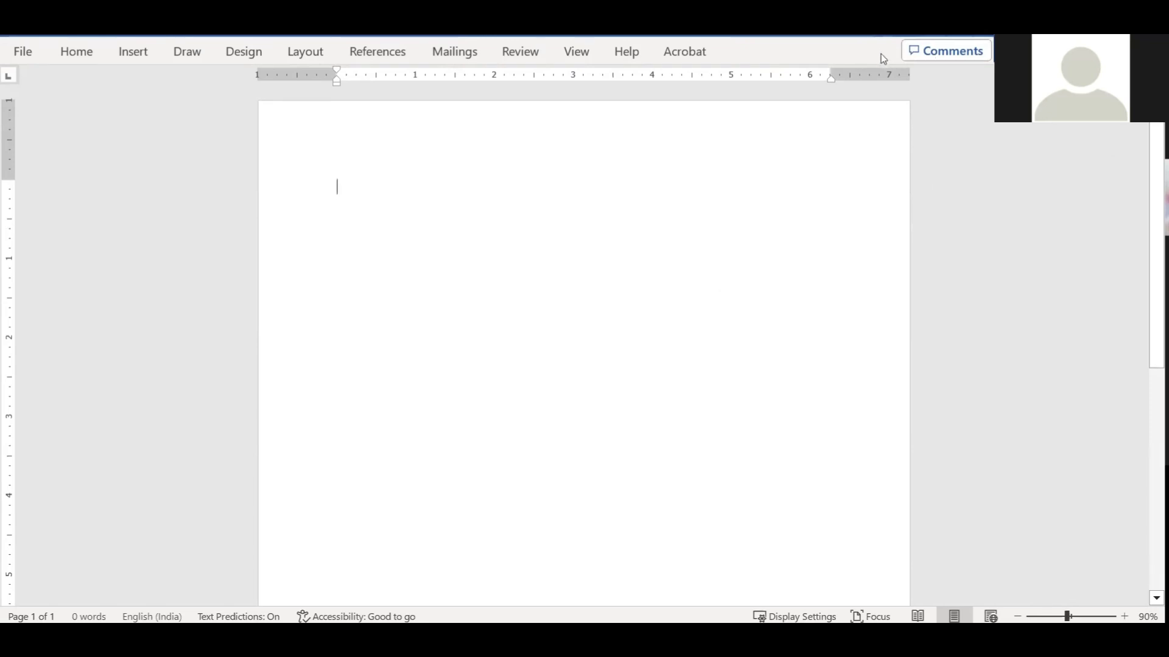
pyautogui.rightClick(846, 46)
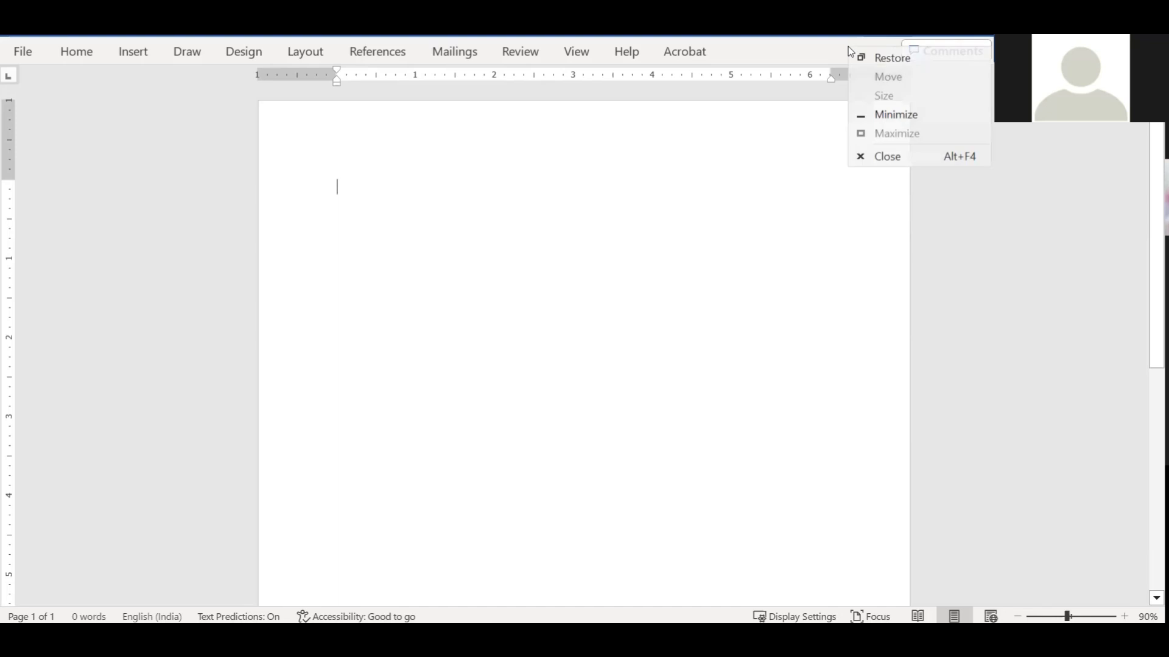
pyautogui.rightClick(831, 32)
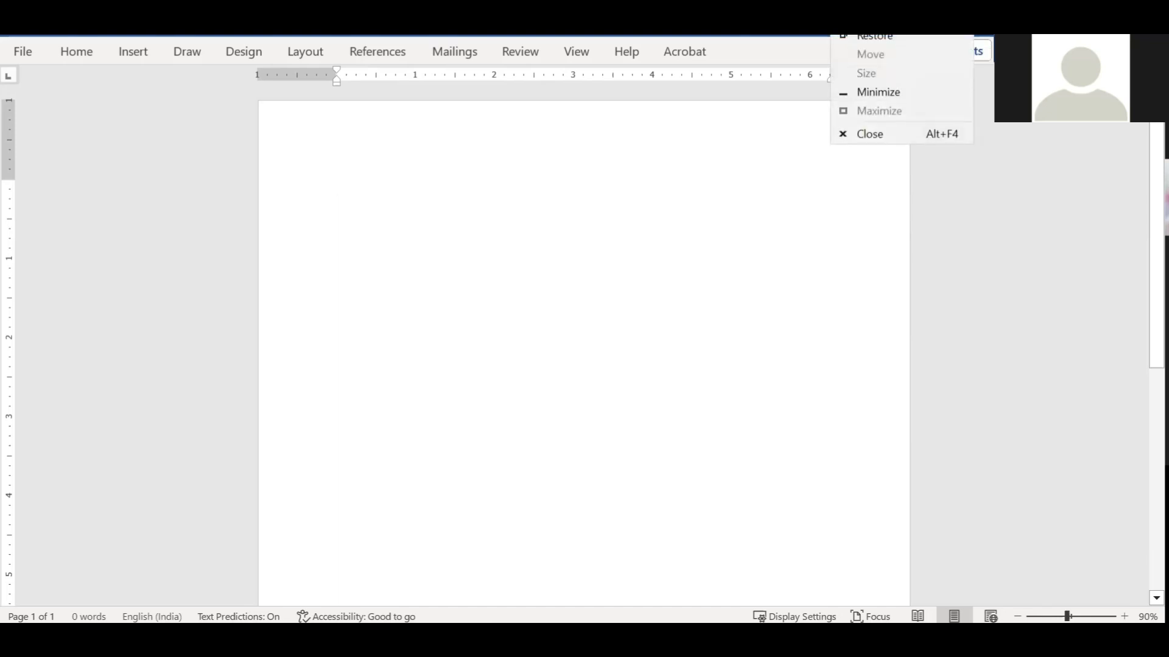
pyautogui.press('Escape')
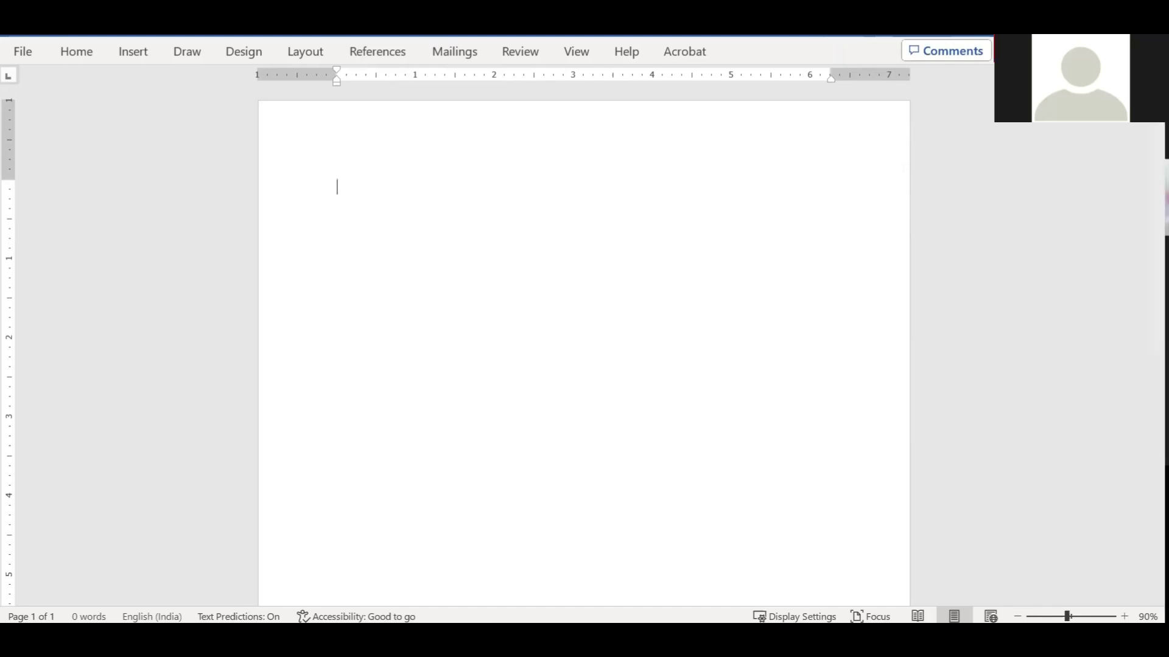
pyautogui.hotkey('alt', 'p')
pyautogui.press('s')
pyautogui.press('p')
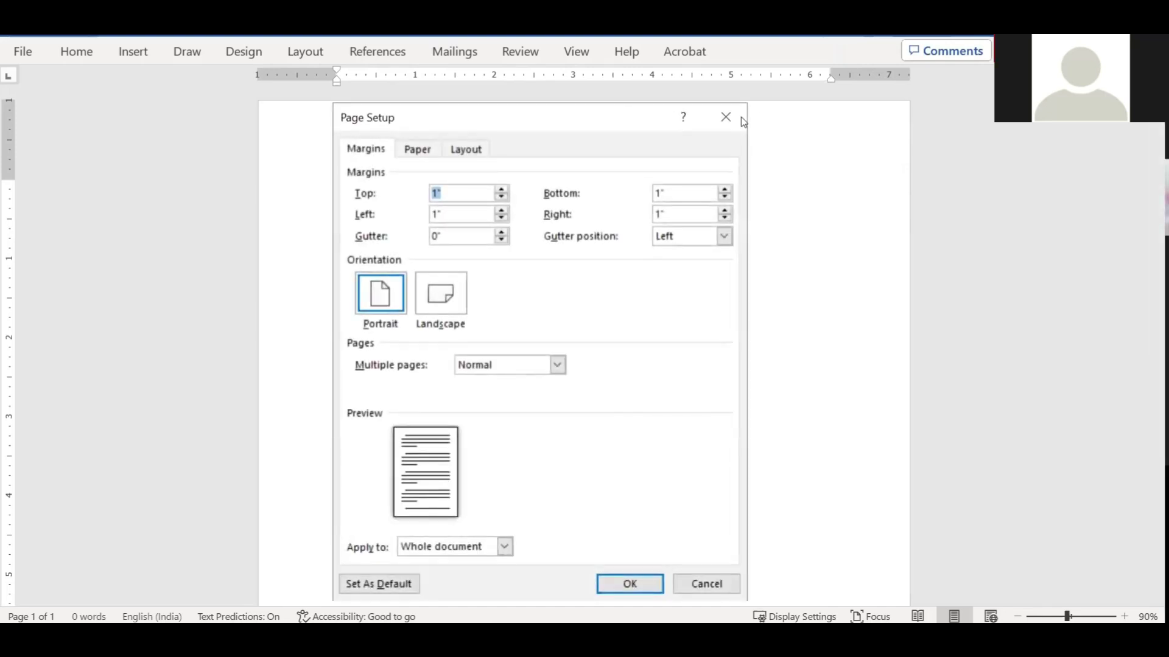
pyautogui.press('Escape')
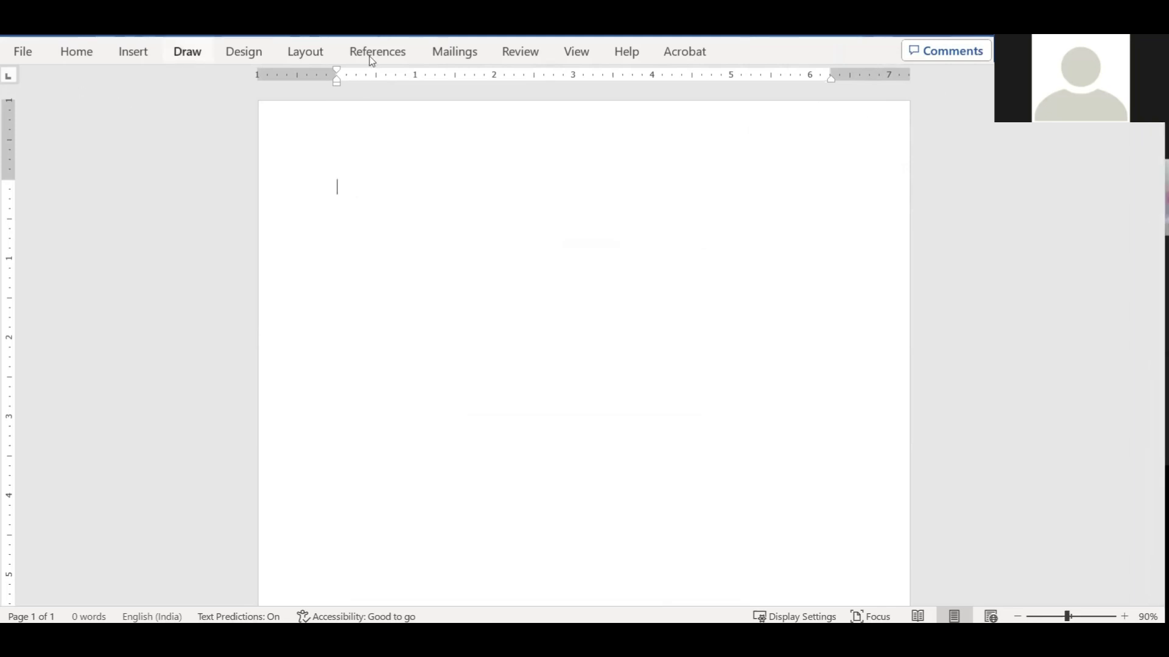
# Look through the Mailings, References and Layout tabs on the dropped-down ribbon.
pyautogui.click(461, 61)
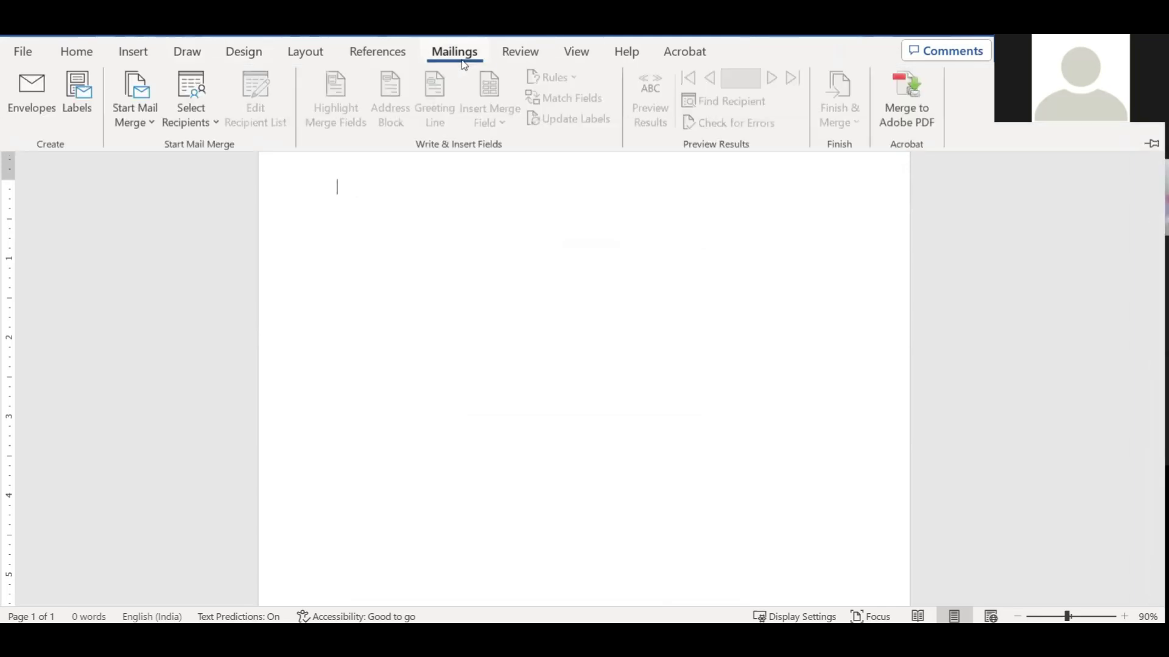
pyautogui.click(397, 62)
pyautogui.click(305, 55)
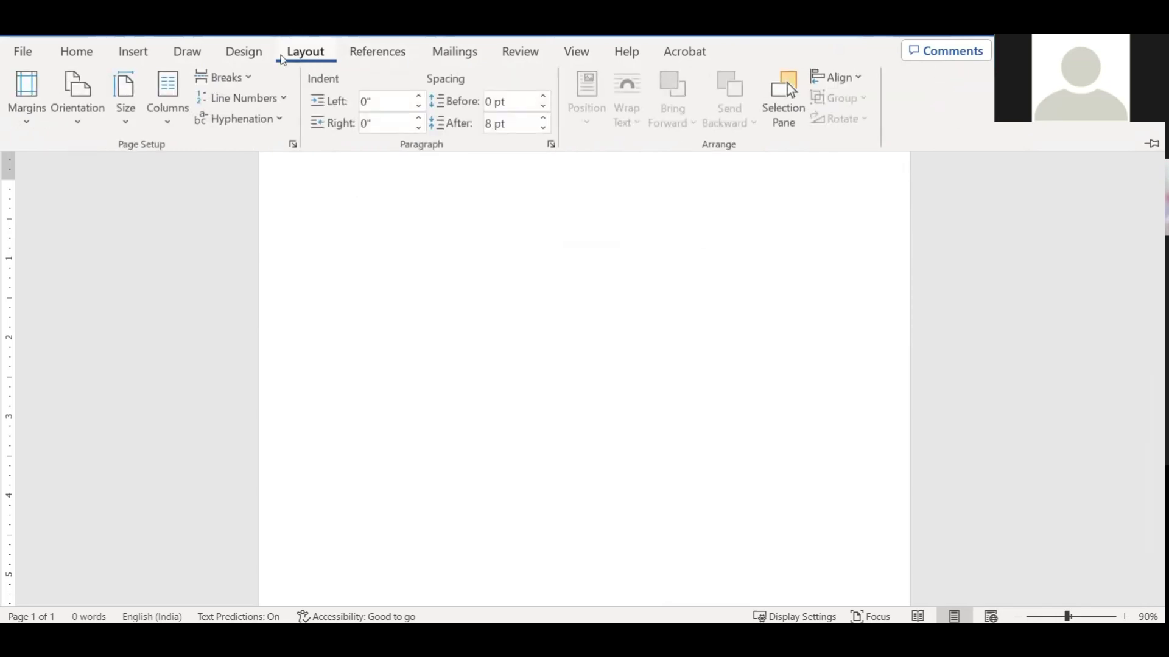
pyautogui.click(395, 210)
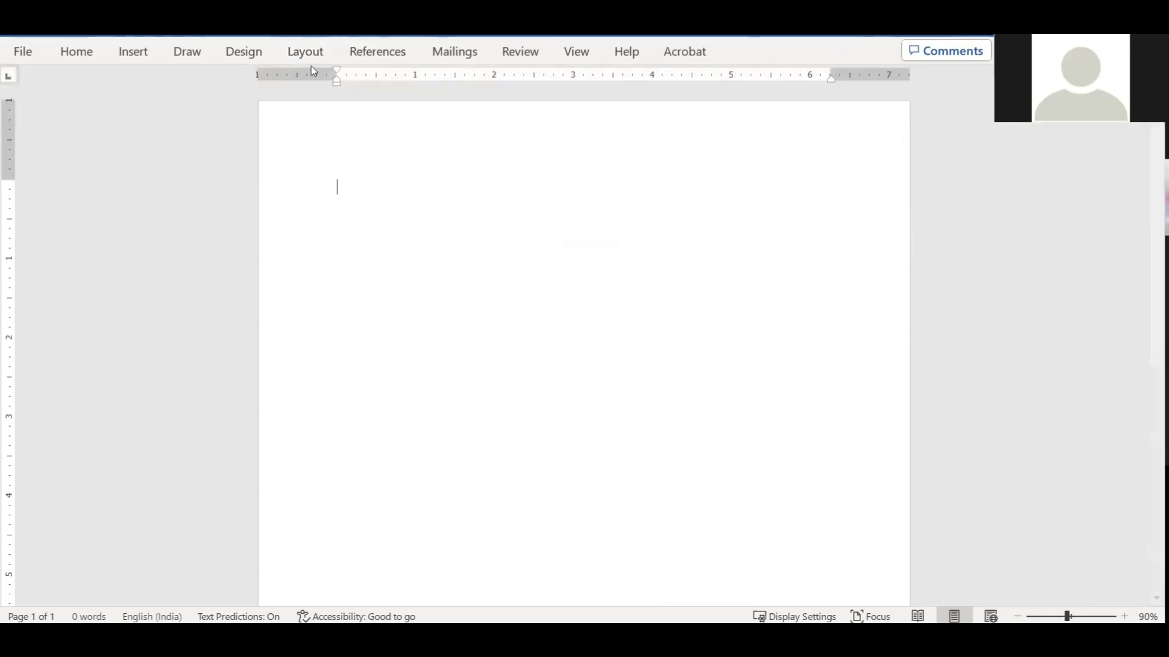
pyautogui.click(306, 55)
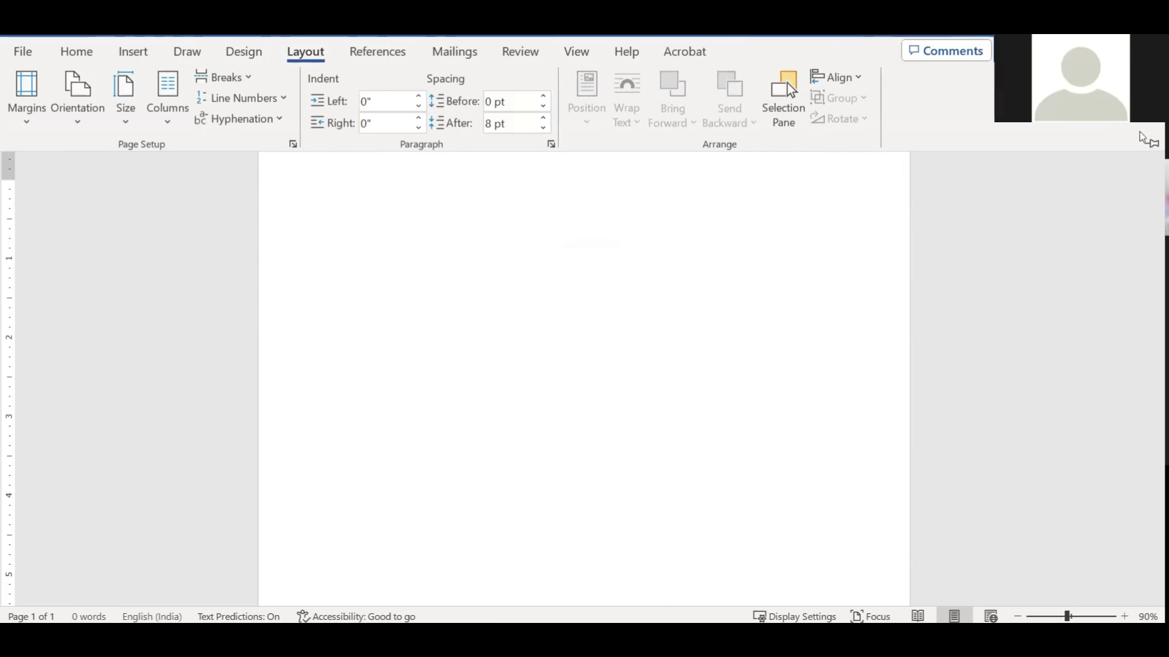
# Pin the ribbon open, collapse it again, and check its display options on References.
pyautogui.click(1150, 144)
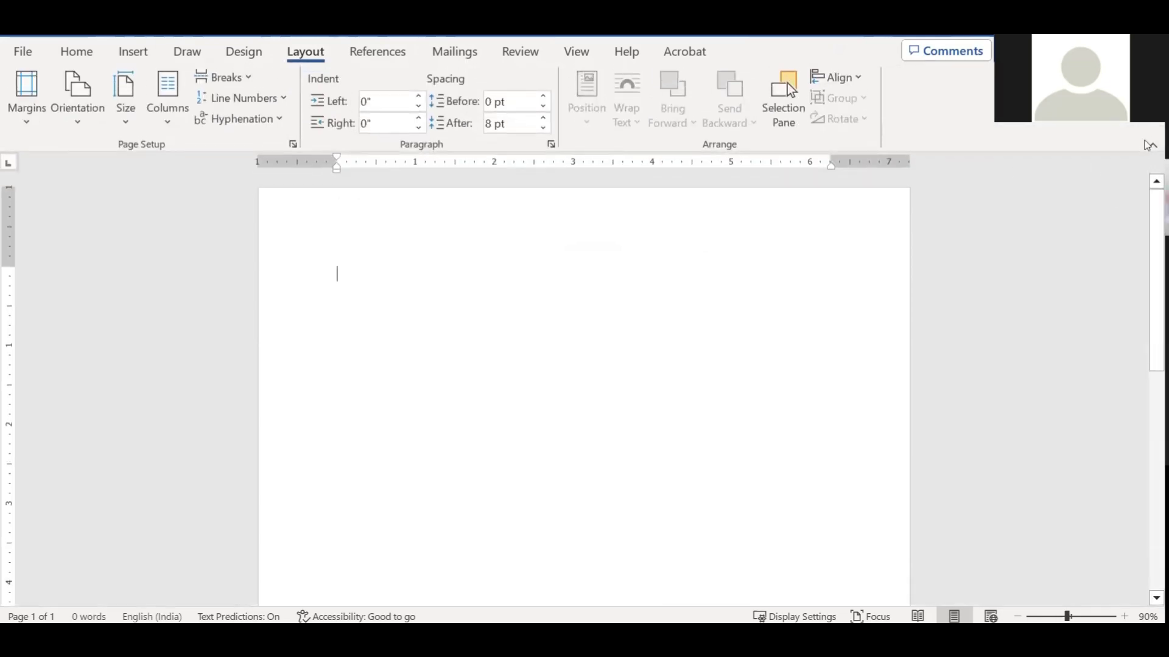
pyautogui.click(1149, 144)
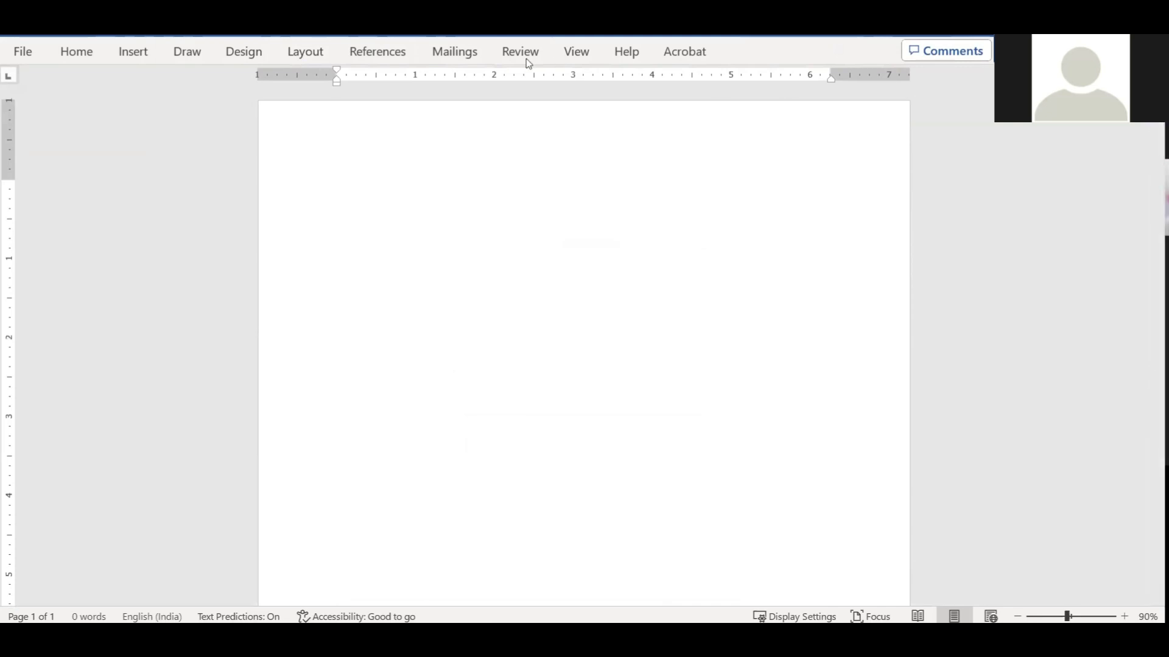
pyautogui.click(383, 53)
pyautogui.rightClick(907, 111)
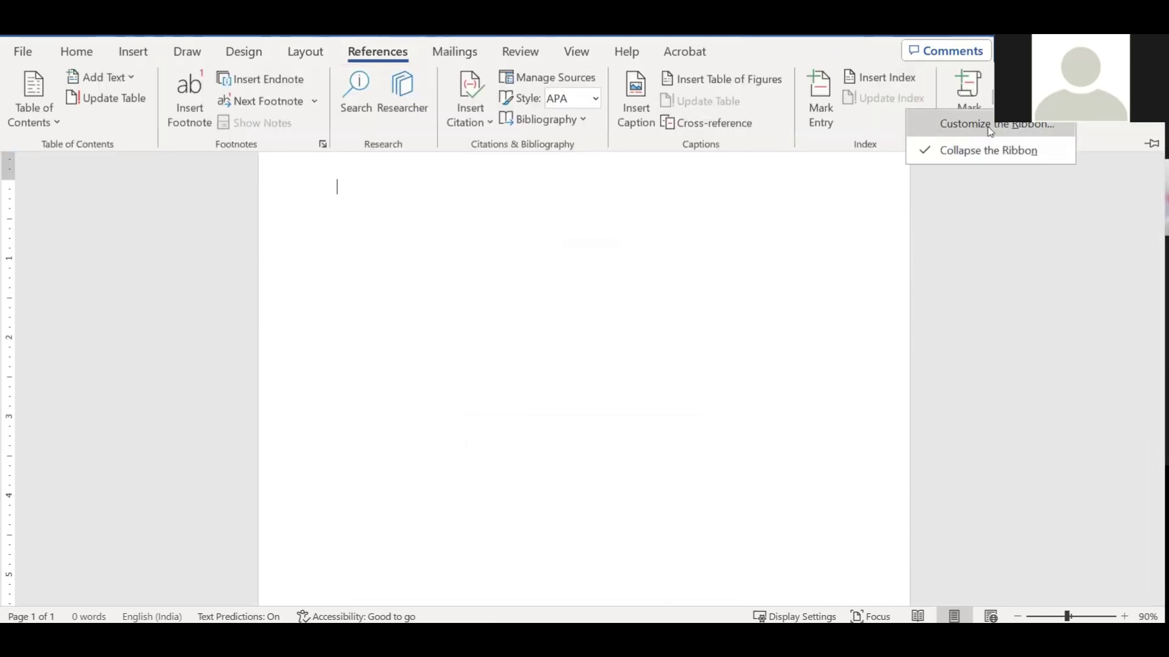
pyautogui.press('Escape')
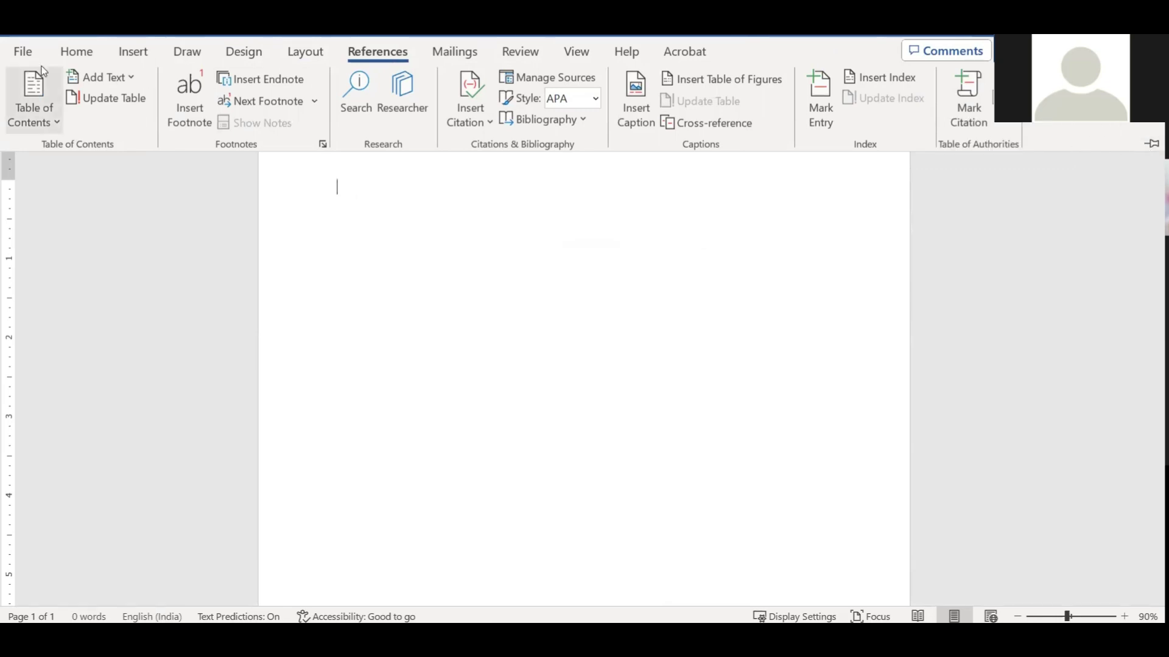
pyautogui.click(80, 52)
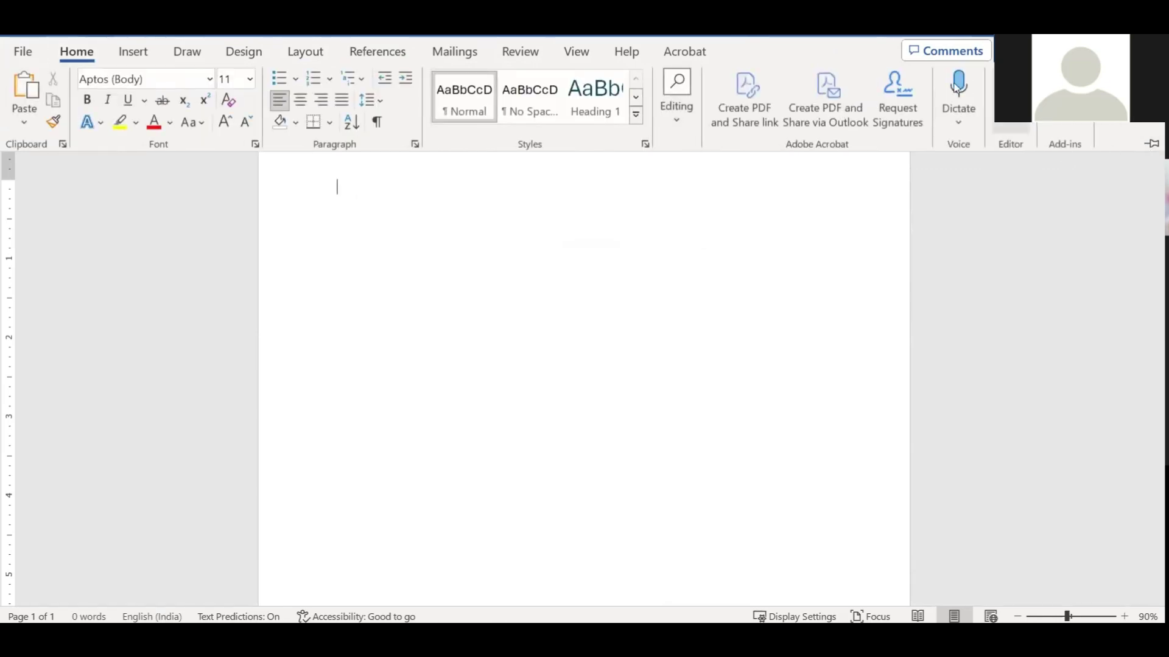
# Pin and re-collapse the ribbon from its display options while visiting Design and Home.
pyautogui.rightClick(1137, 145)
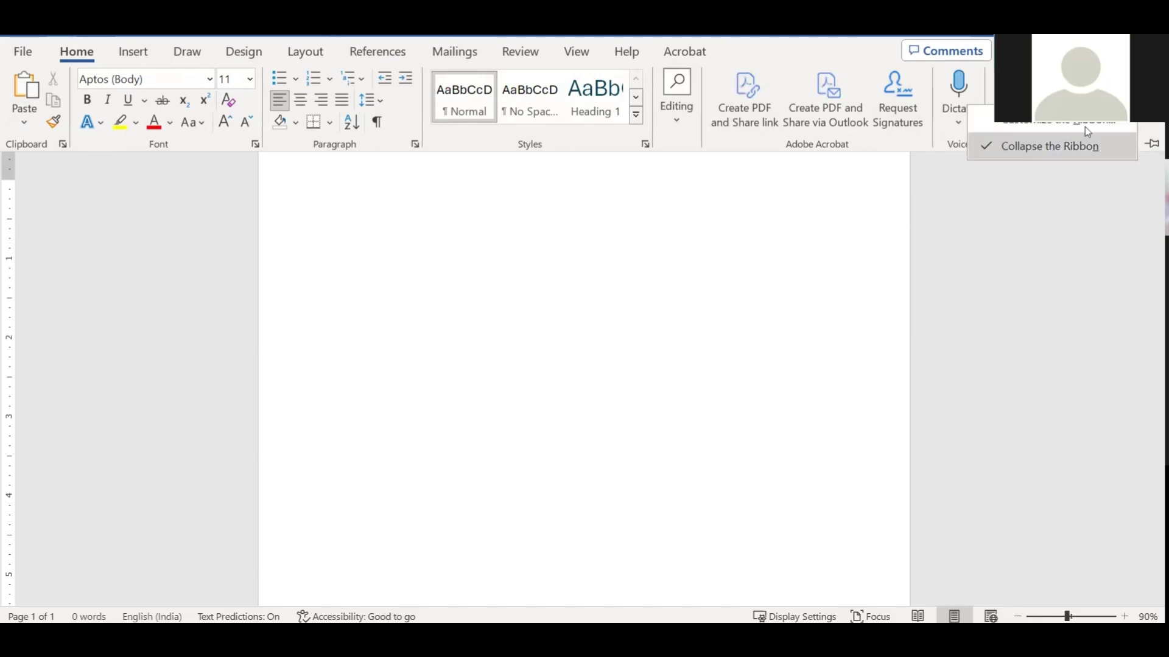
pyautogui.click(1046, 145)
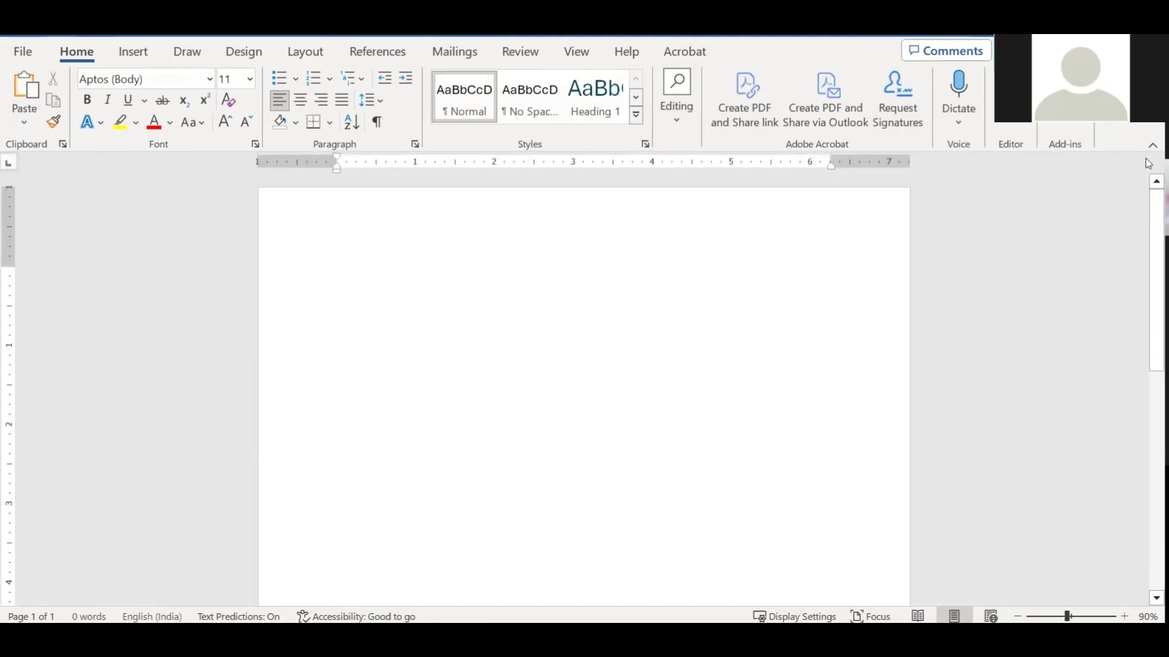
pyautogui.click(1152, 146)
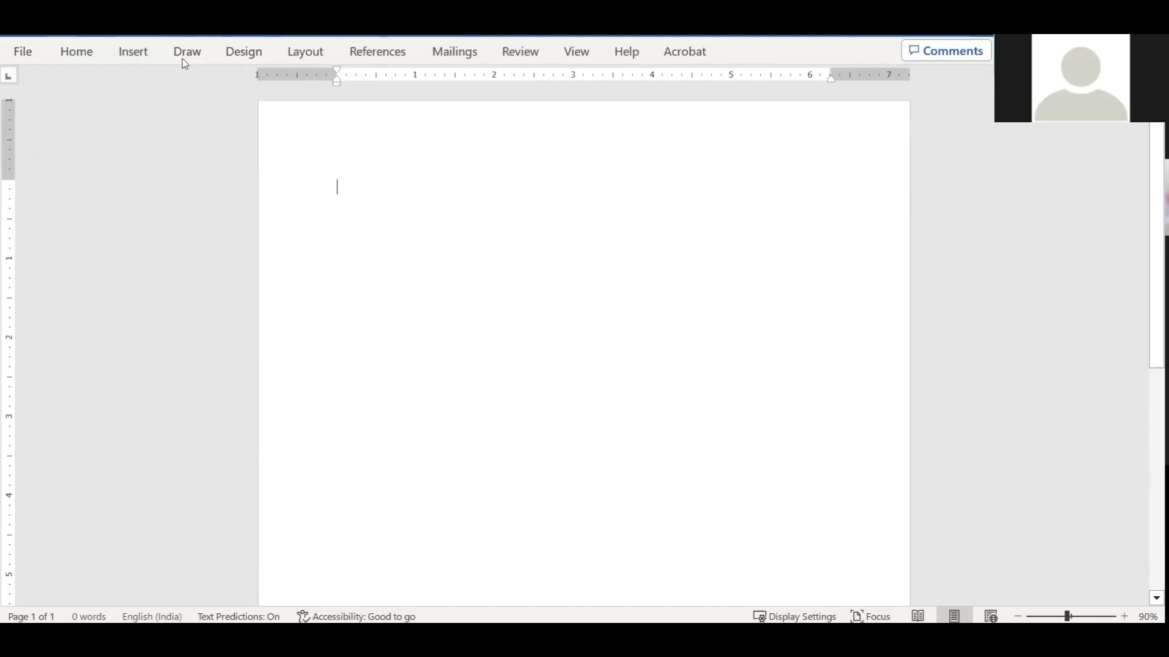
pyautogui.click(241, 51)
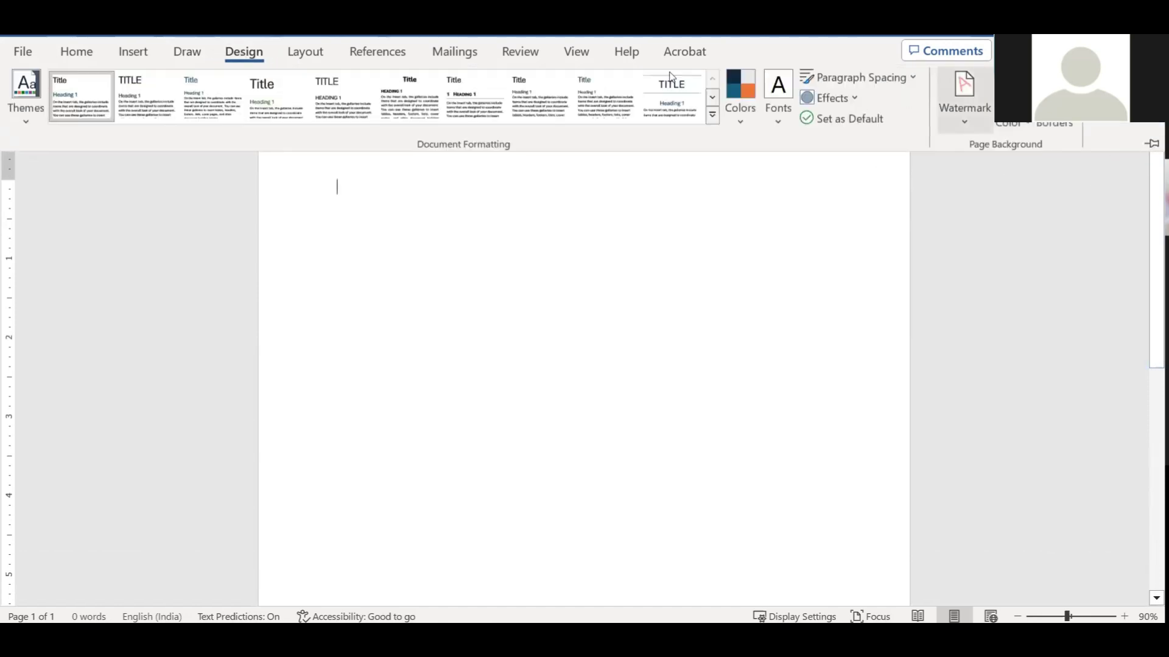
pyautogui.click(82, 52)
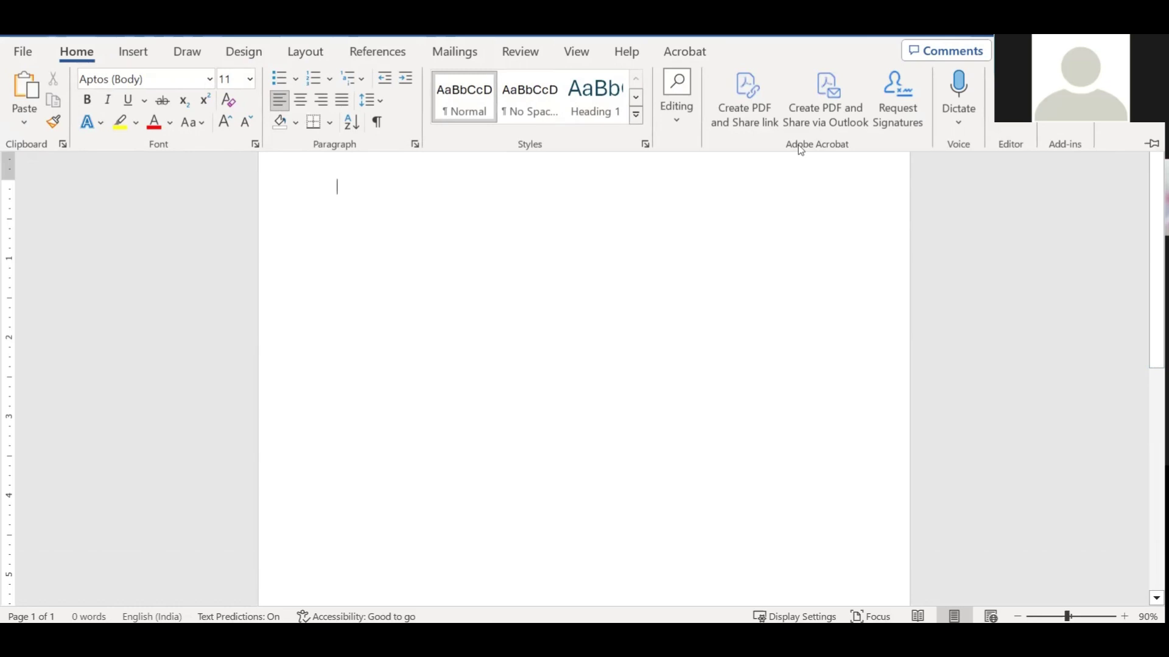
pyautogui.click(1149, 146)
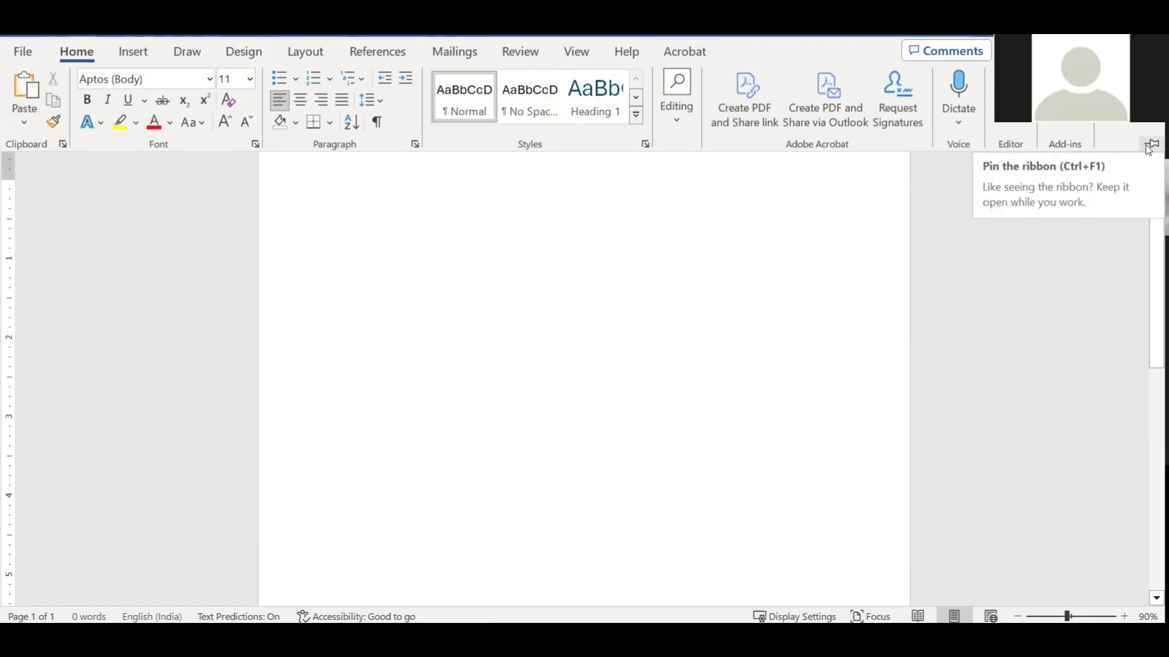
# Repeat pinning and collapsing the ribbon through its display options, including on Layout.
pyautogui.rightClick(1135, 115)
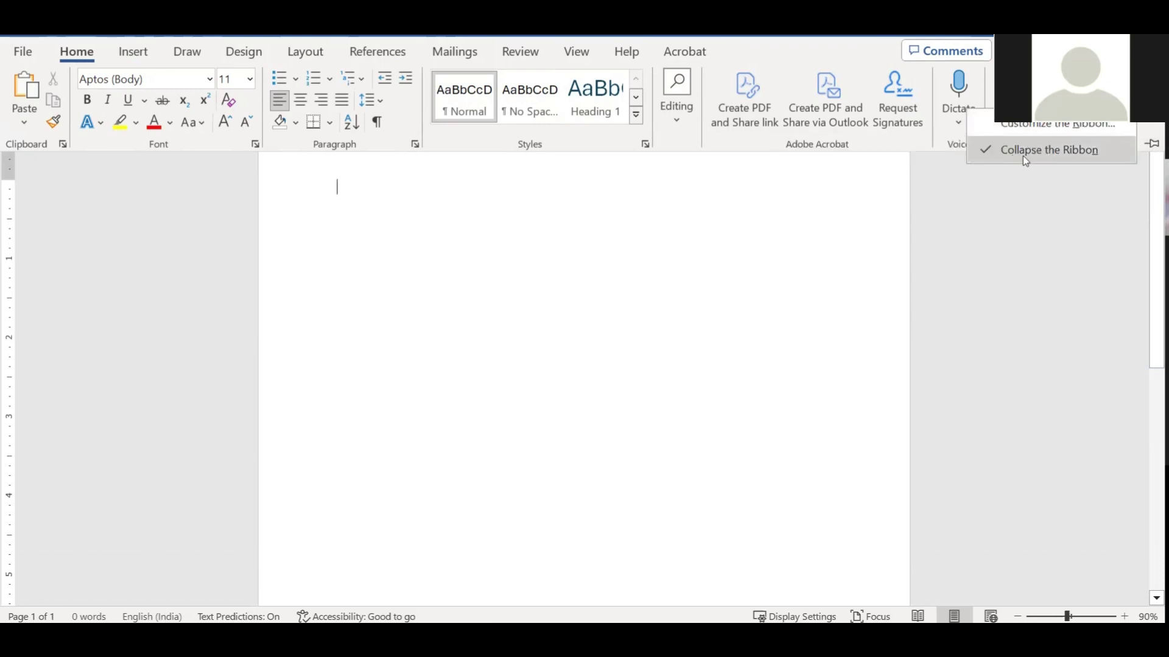
pyautogui.click(1024, 151)
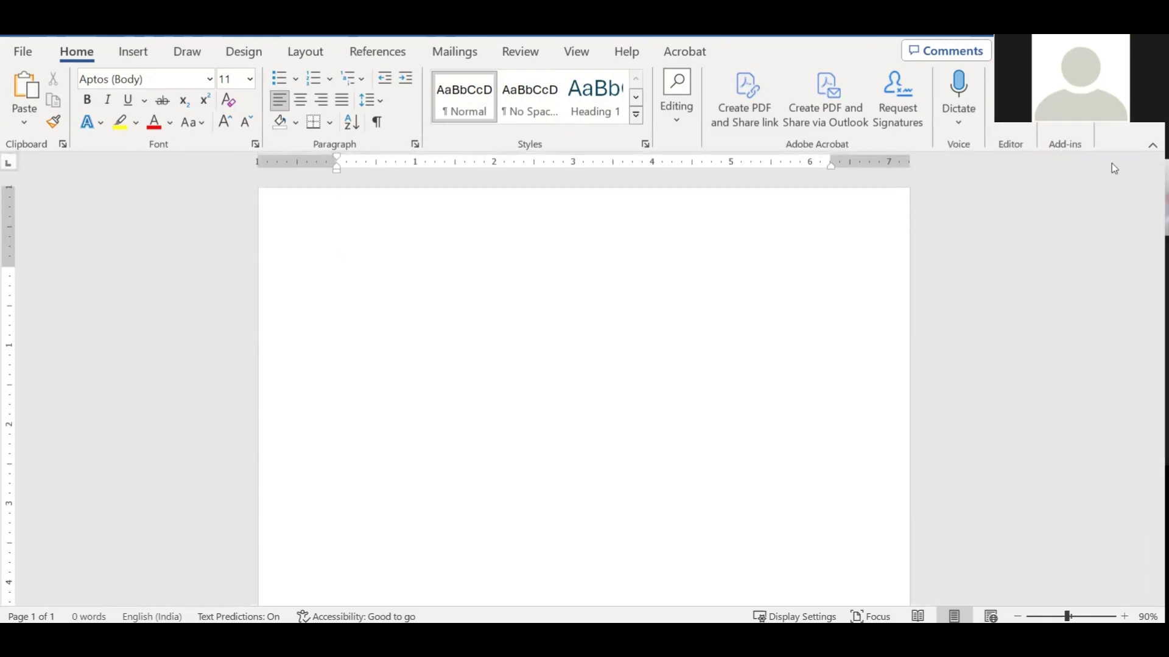
pyautogui.click(1150, 148)
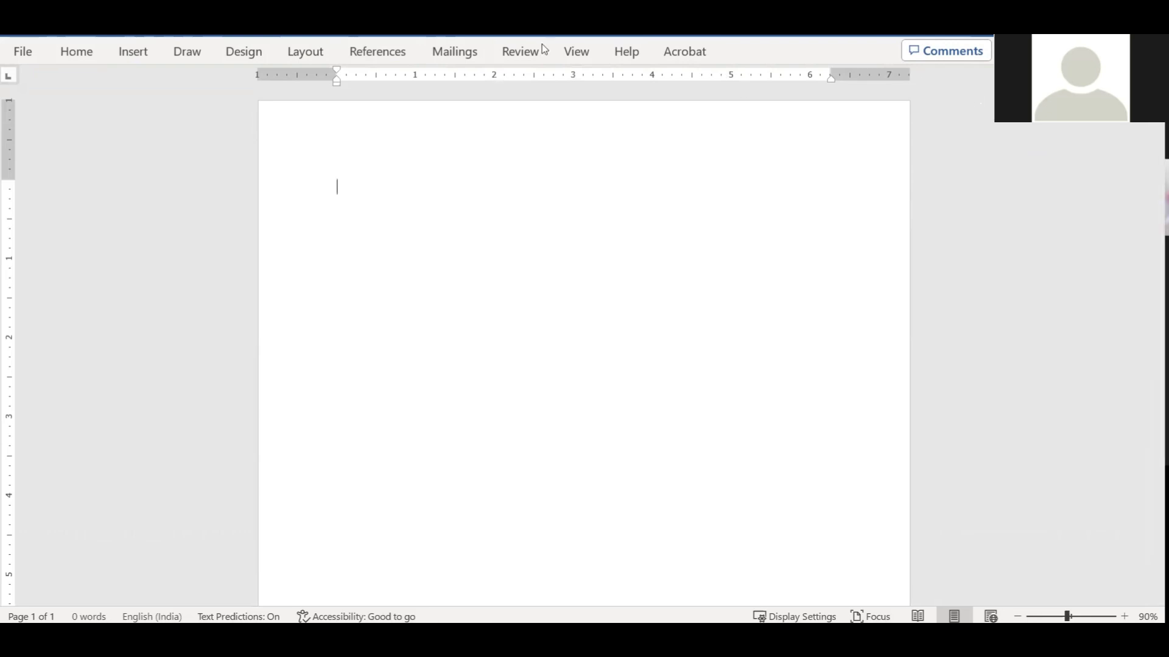
pyautogui.click(313, 55)
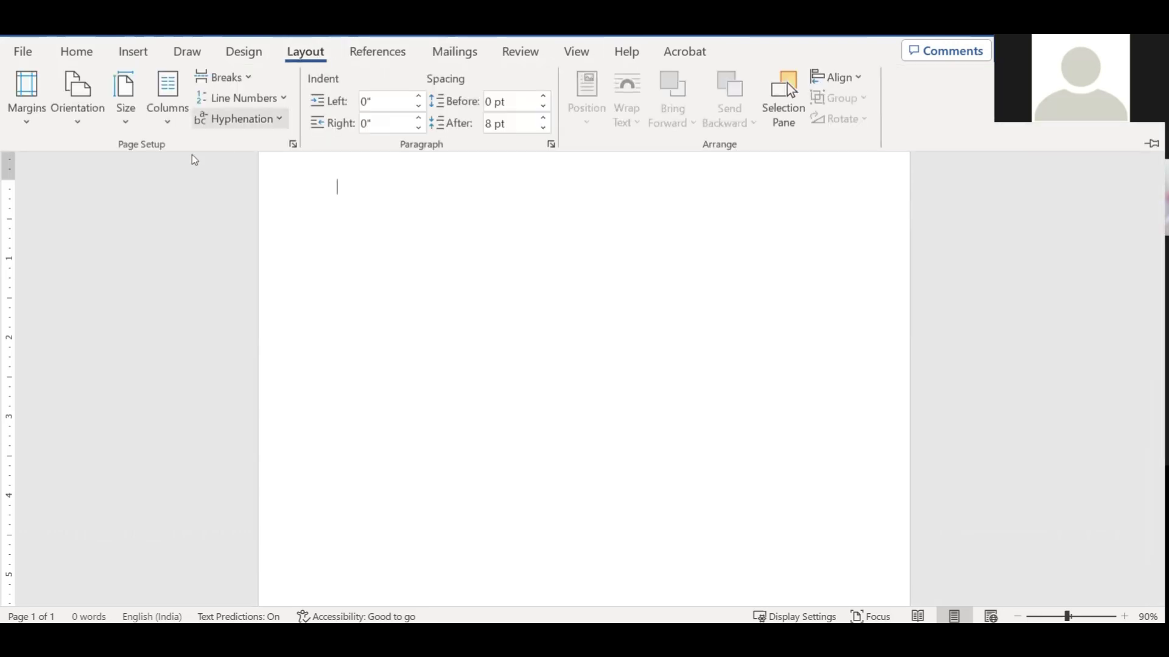
pyautogui.rightClick(69, 134)
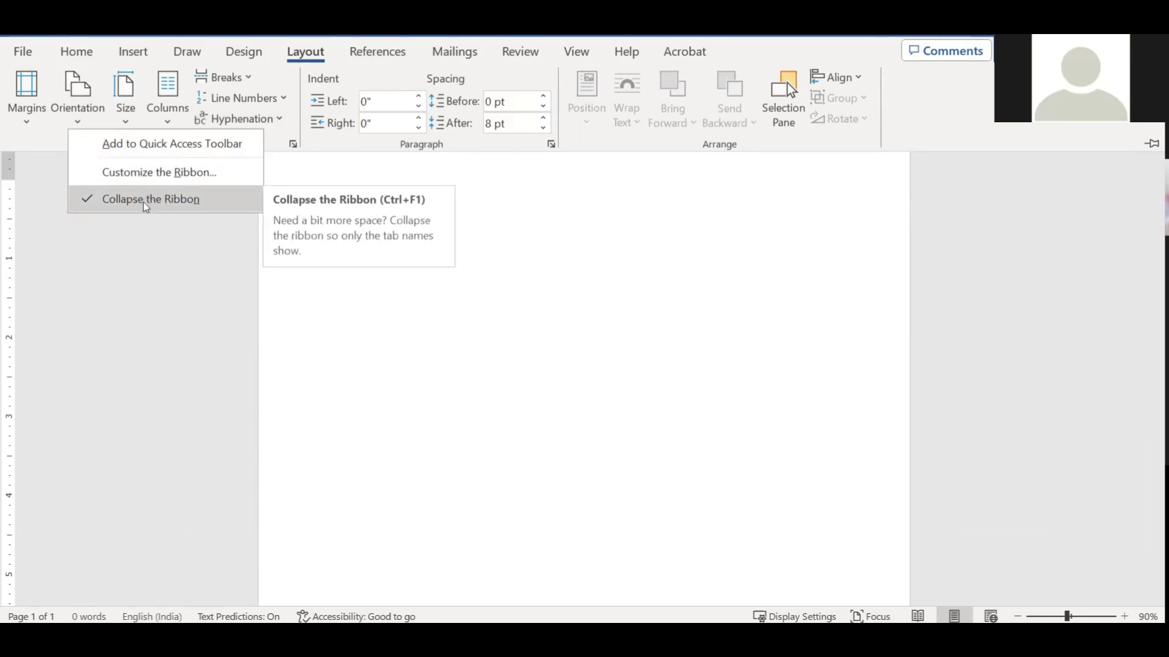
pyautogui.click(138, 201)
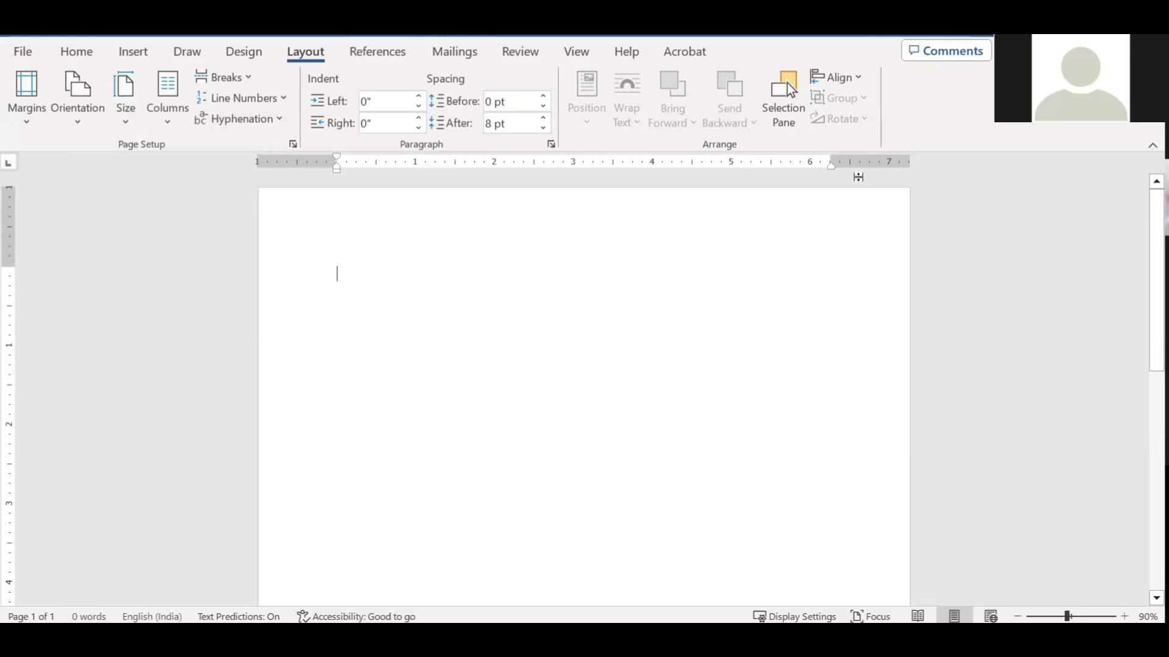
pyautogui.click(1151, 146)
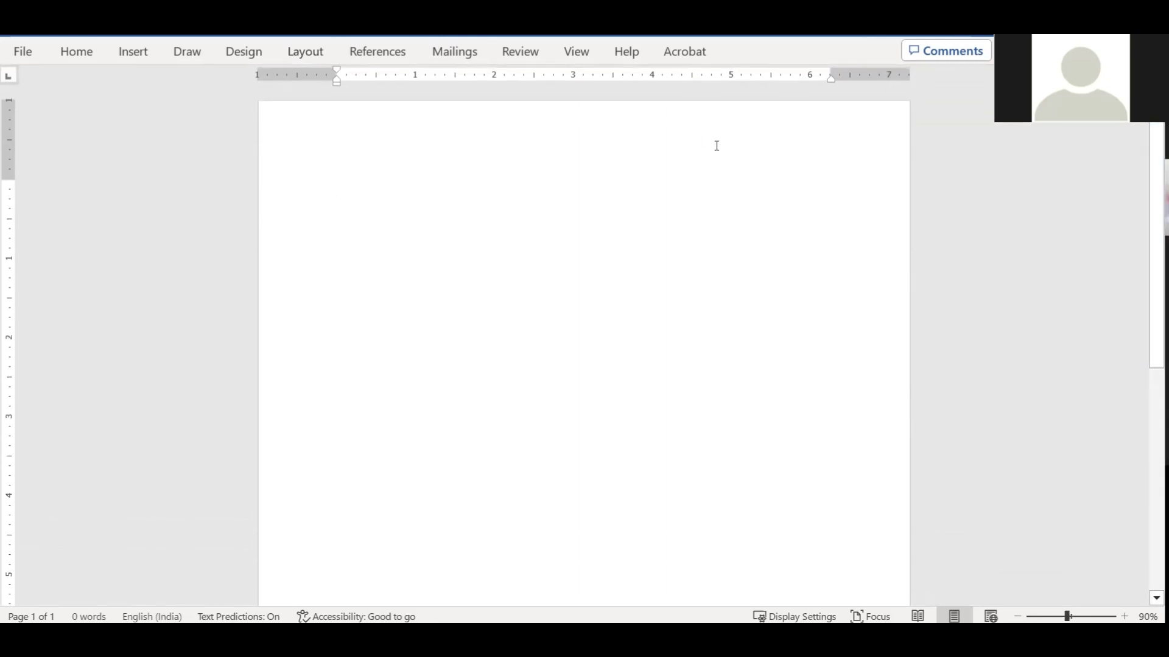
# Peek at Review, then leave the ribbon collapsed to tab names with Mailings showing.
pyautogui.click(518, 53)
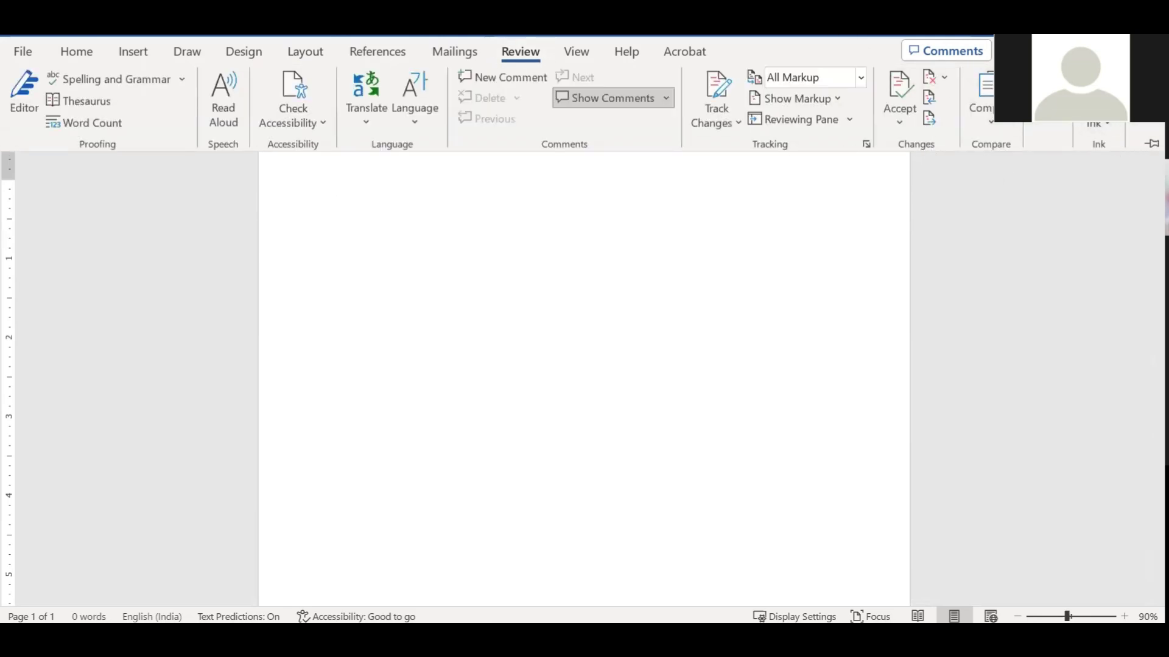
pyautogui.press('Escape')
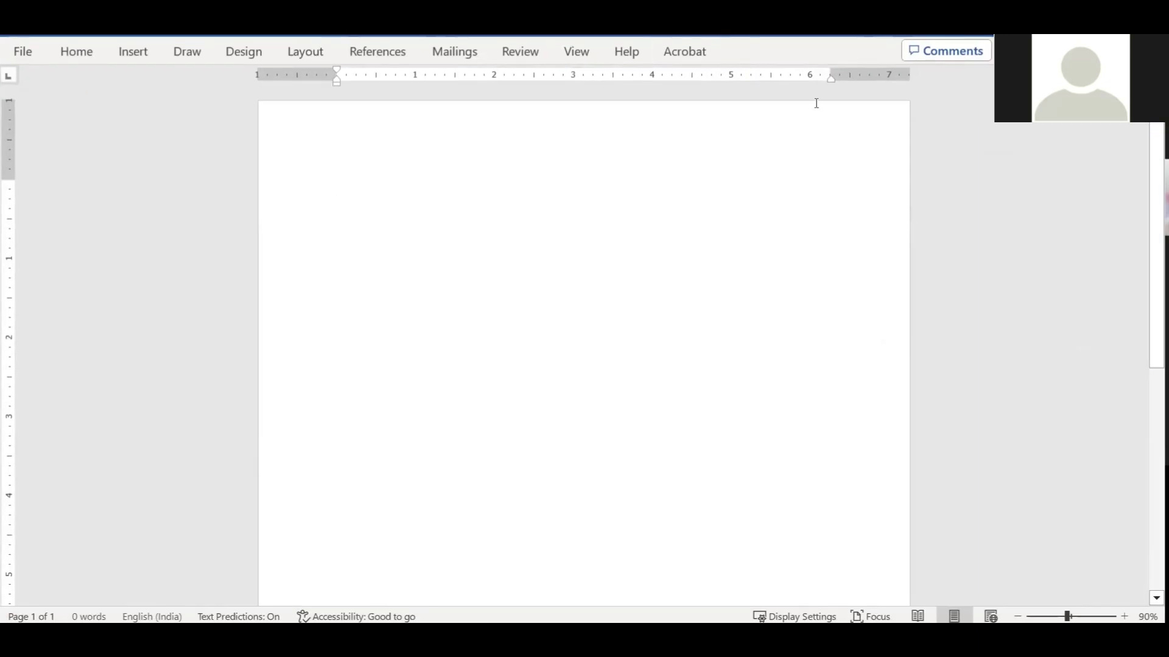
pyautogui.click(456, 52)
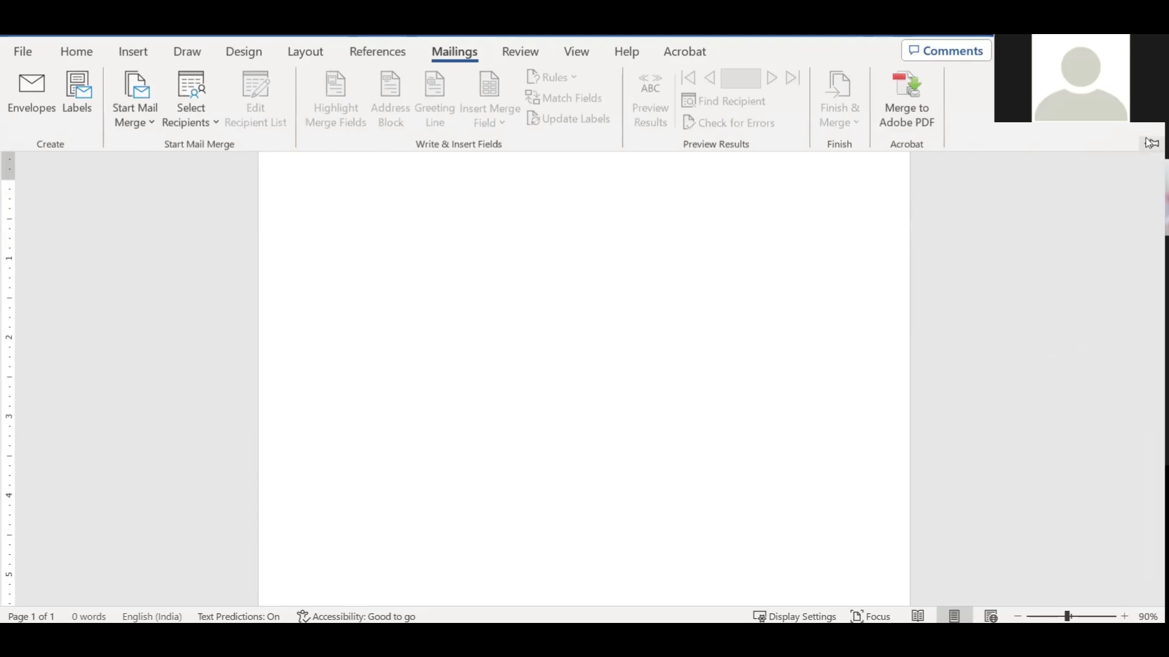
pyautogui.click(1150, 144)
pyautogui.click(1148, 146)
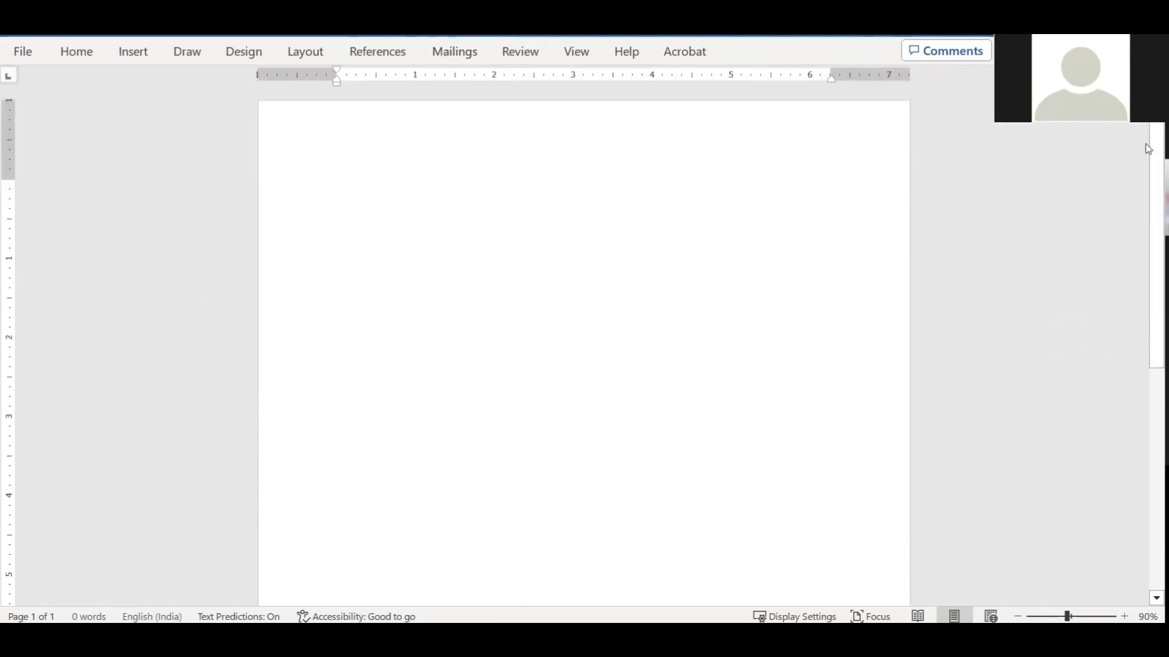
pyautogui.click(454, 51)
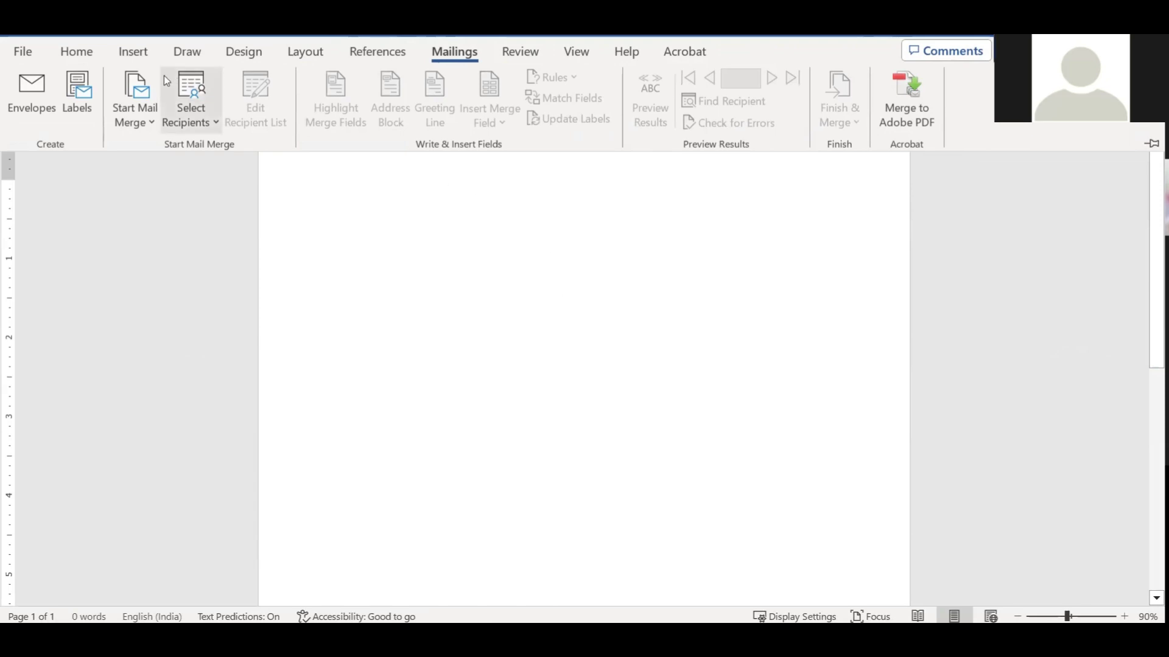
# Insert the garden path image from Downloads and drag its corner to enlarge it slightly.
pyautogui.click(134, 52)
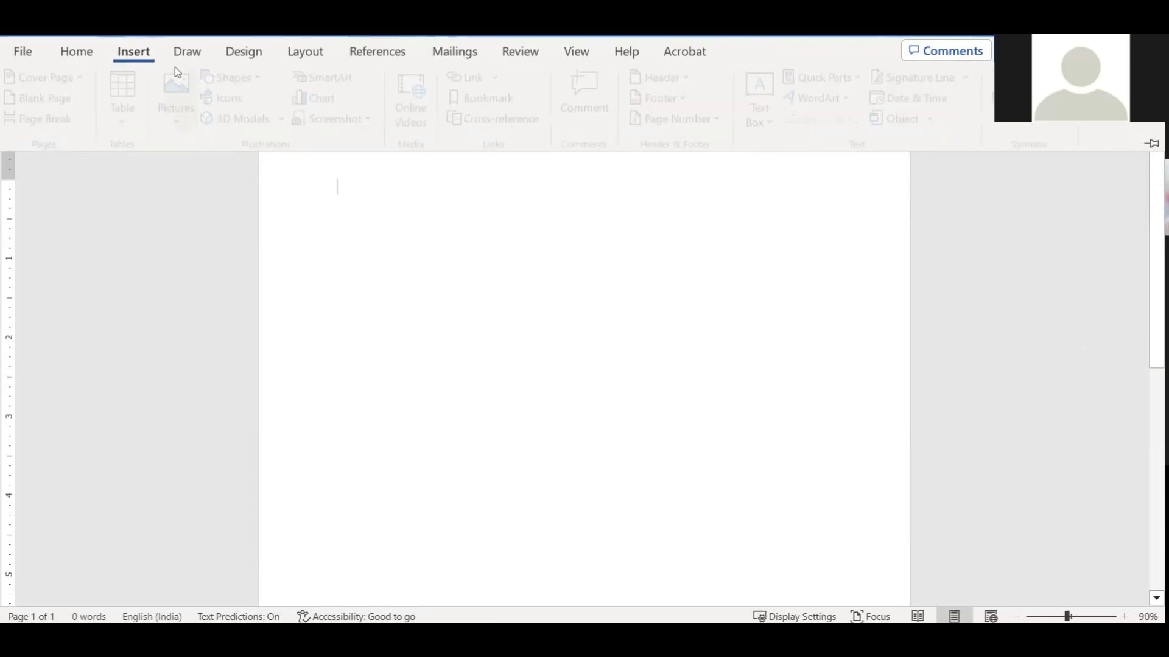
pyautogui.click(177, 110)
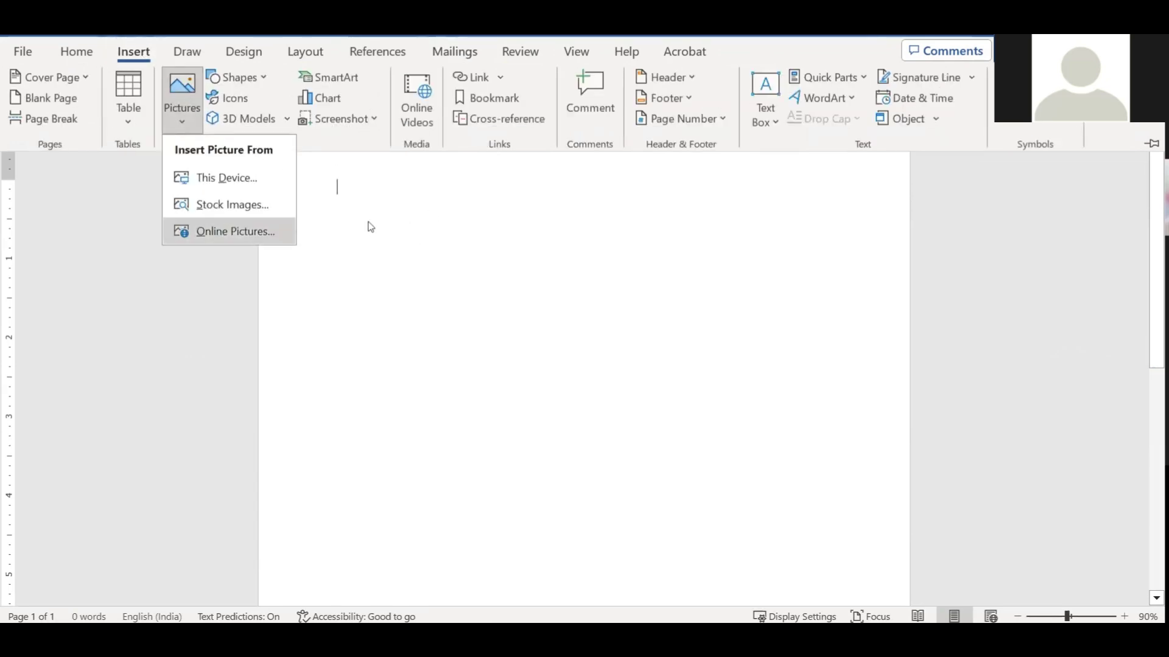
pyautogui.click(239, 178)
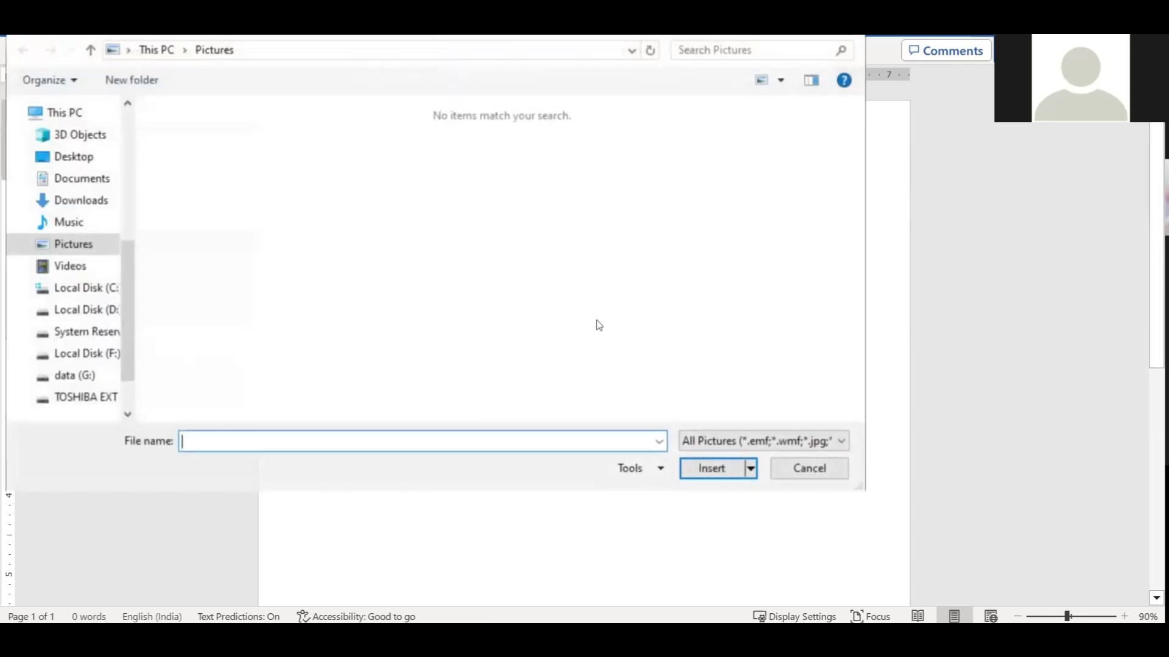
pyautogui.click(76, 200)
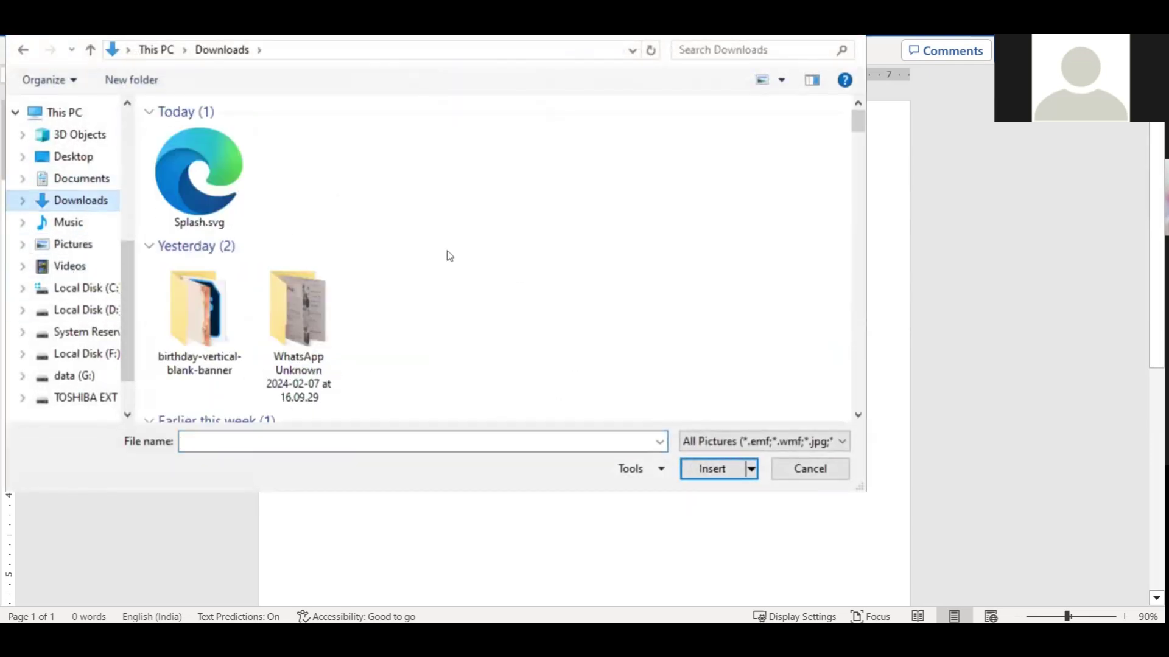
pyautogui.scroll(-2, 451, 283)
pyautogui.scroll(-3, 455, 308)
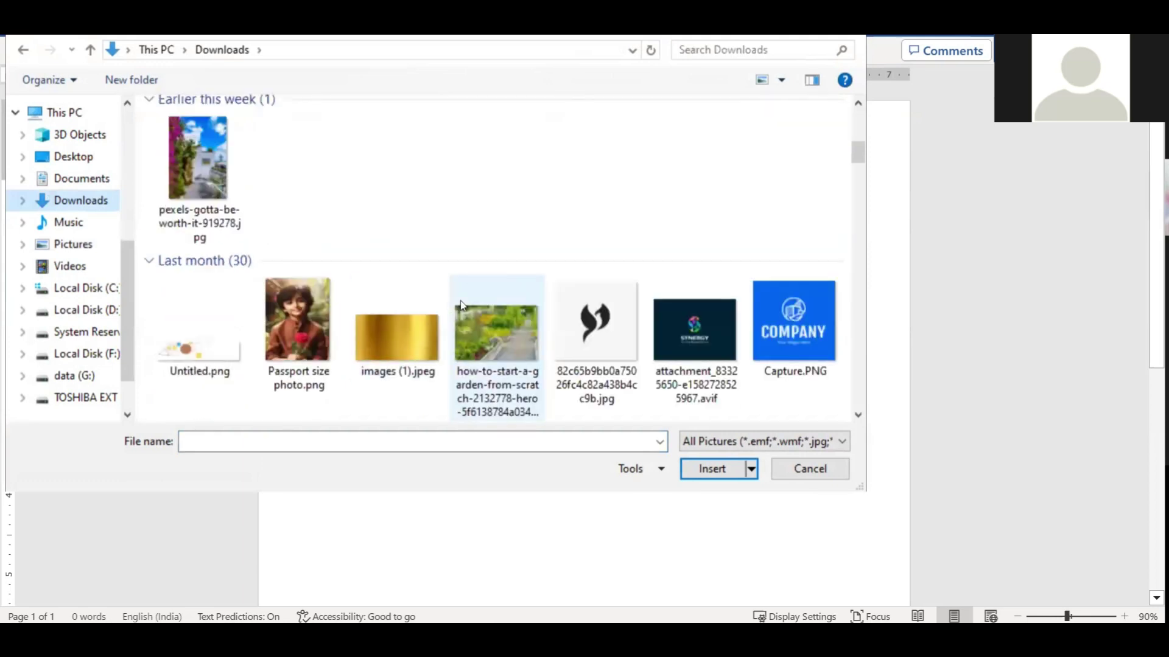
pyautogui.click(498, 330)
pyautogui.click(712, 469)
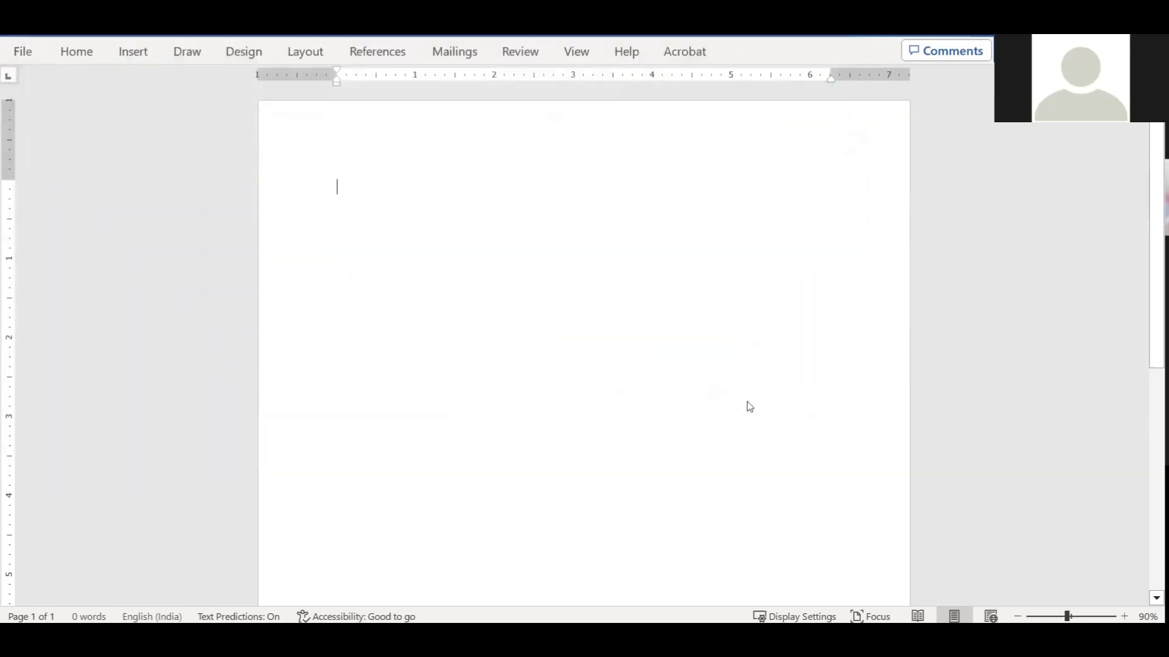
pyautogui.moveTo(832, 509); pyautogui.dragTo(844, 518)
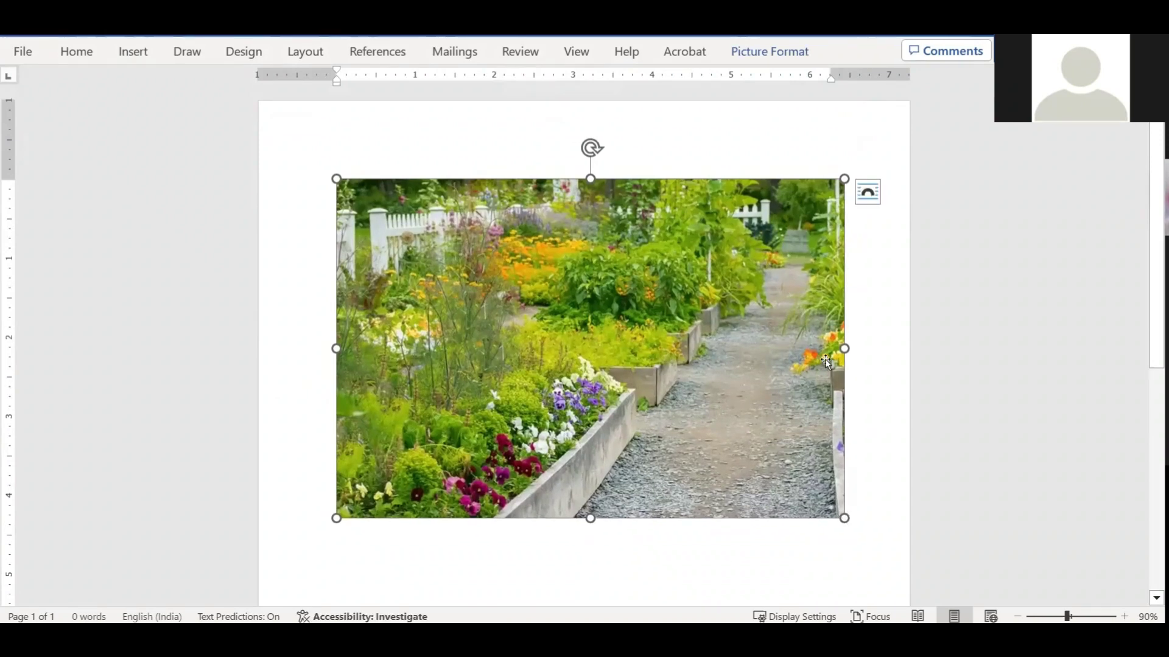
pyautogui.scroll(-3, 826, 362)
pyautogui.scroll(3, 824, 360)
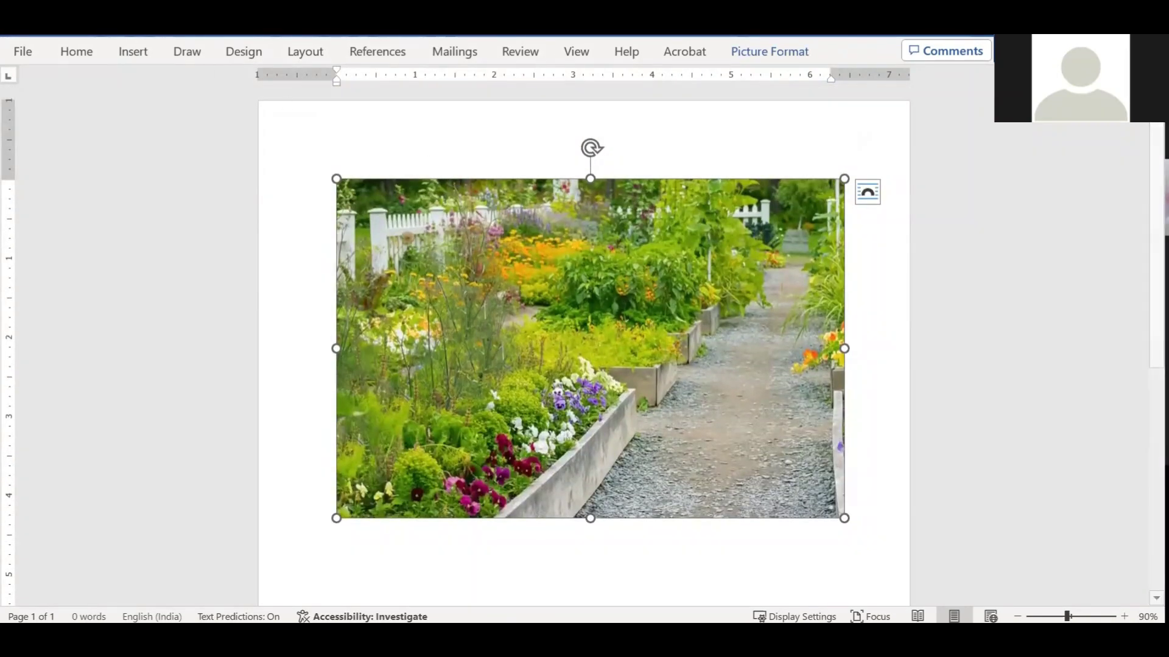
pyautogui.click(134, 53)
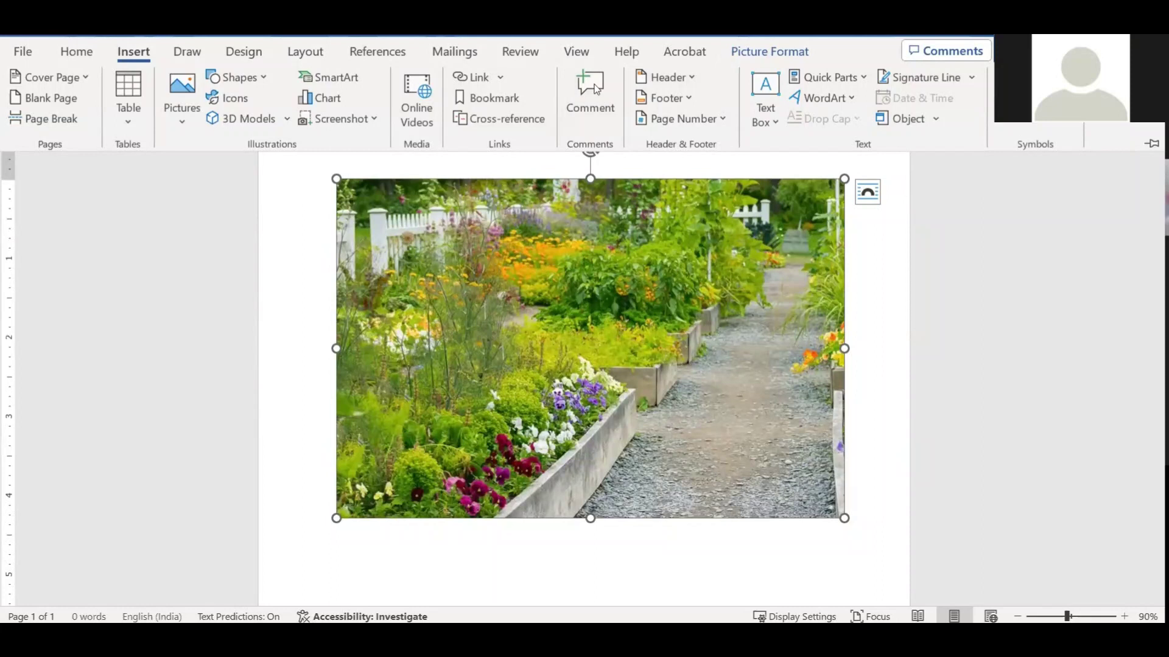
# Add a Simple Text Box reading 'Type your caption here' and drag it above the garden photo.
pyautogui.click(134, 53)
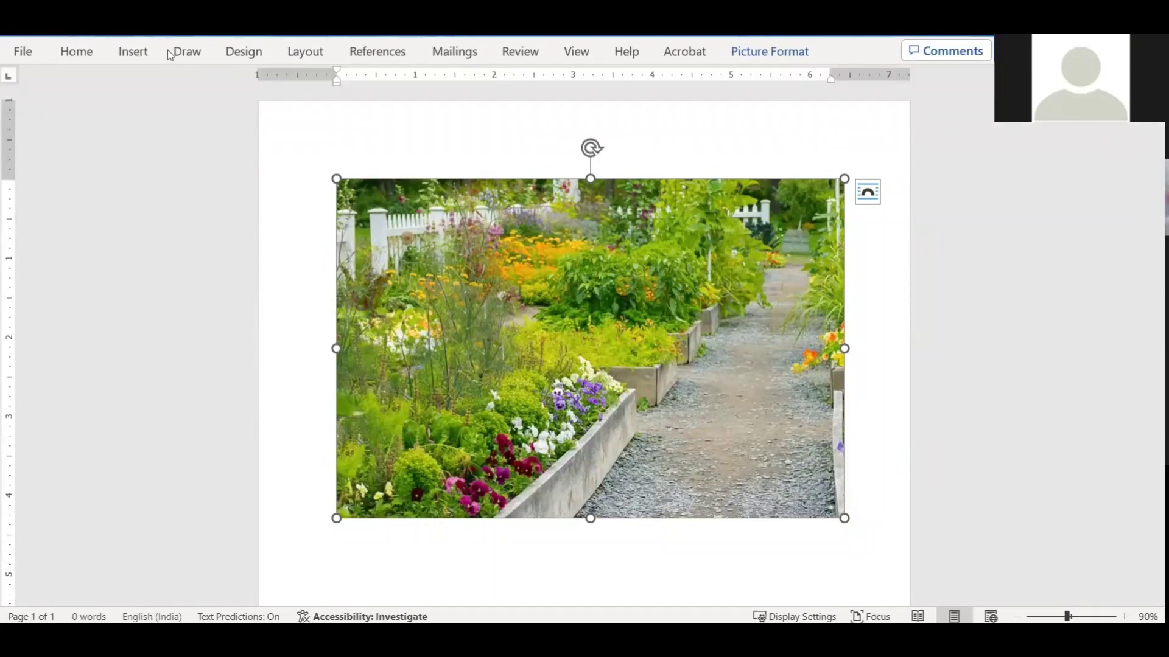
pyautogui.click(134, 53)
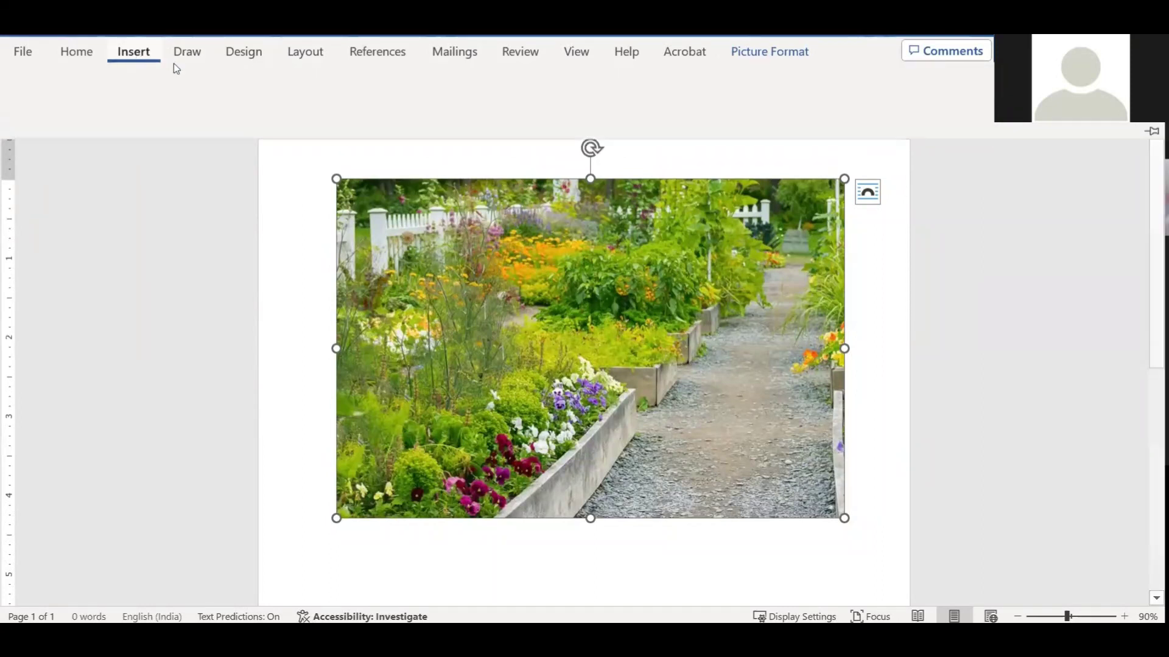
pyautogui.rightClick(788, 37)
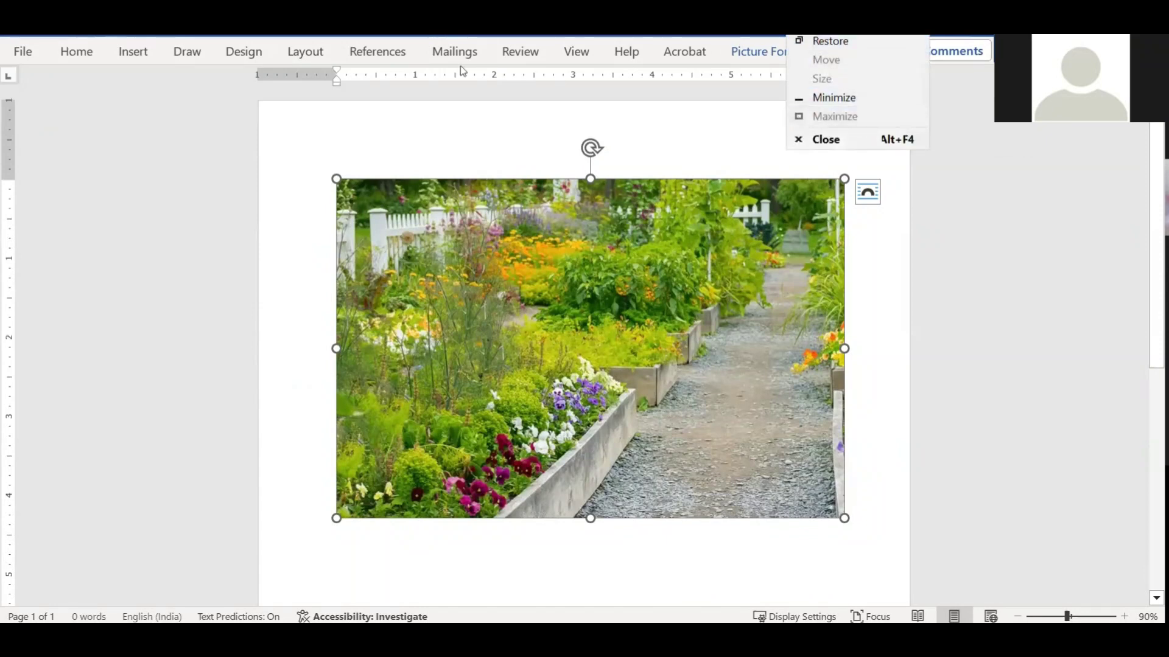
pyautogui.click(135, 51)
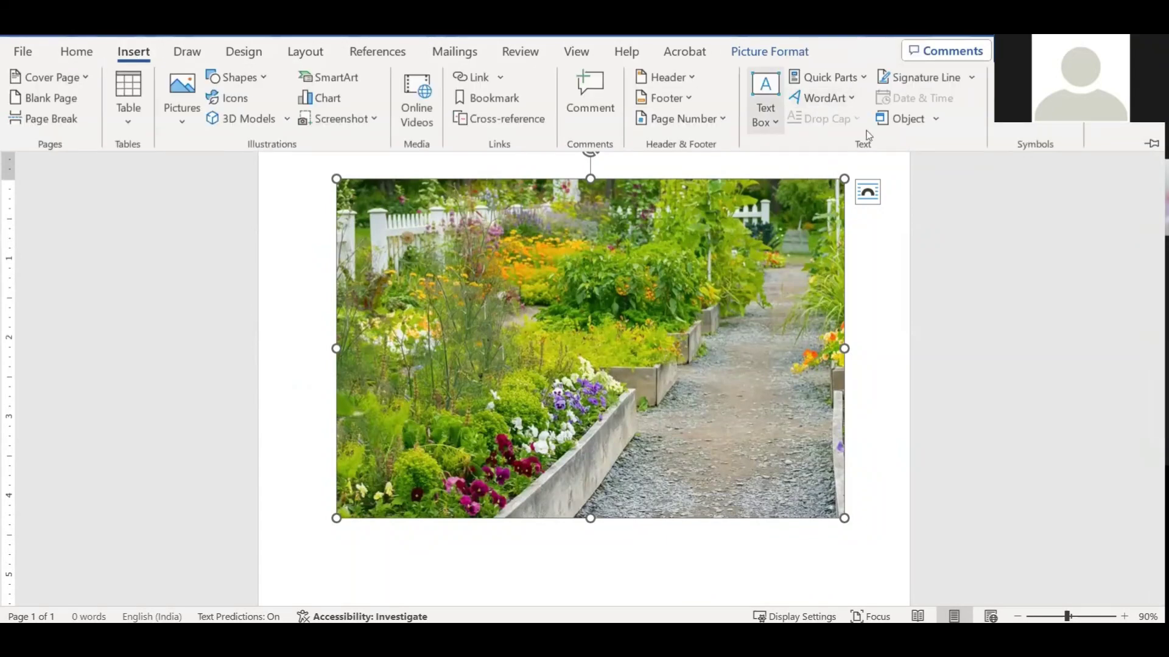
pyautogui.click(765, 110)
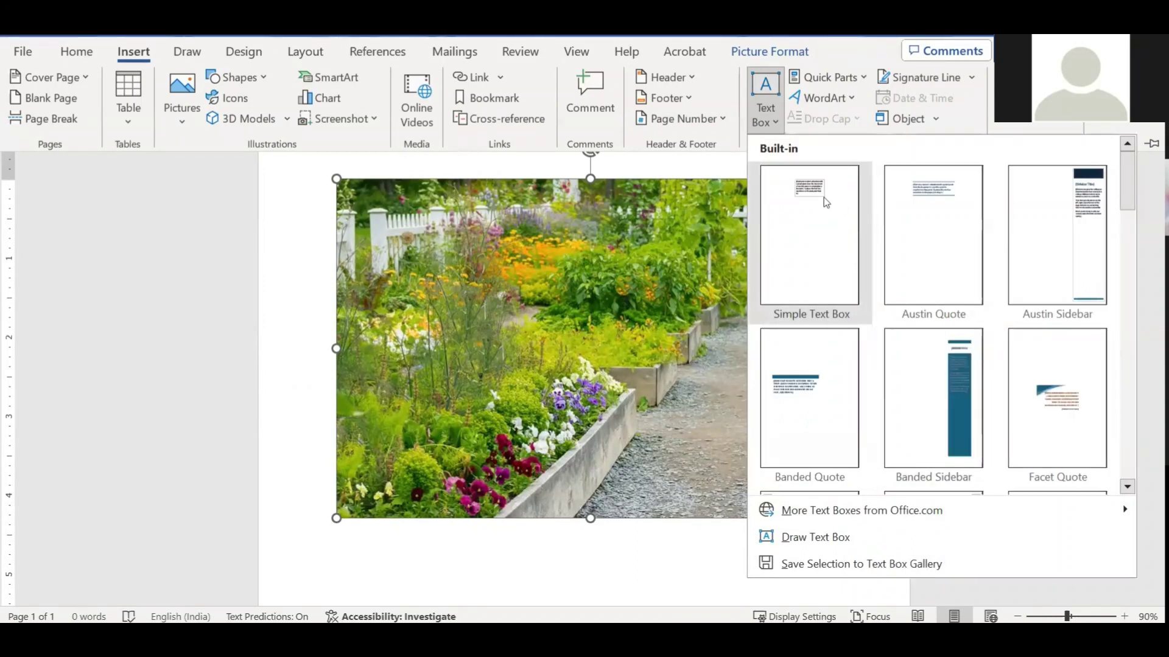
pyautogui.click(813, 189)
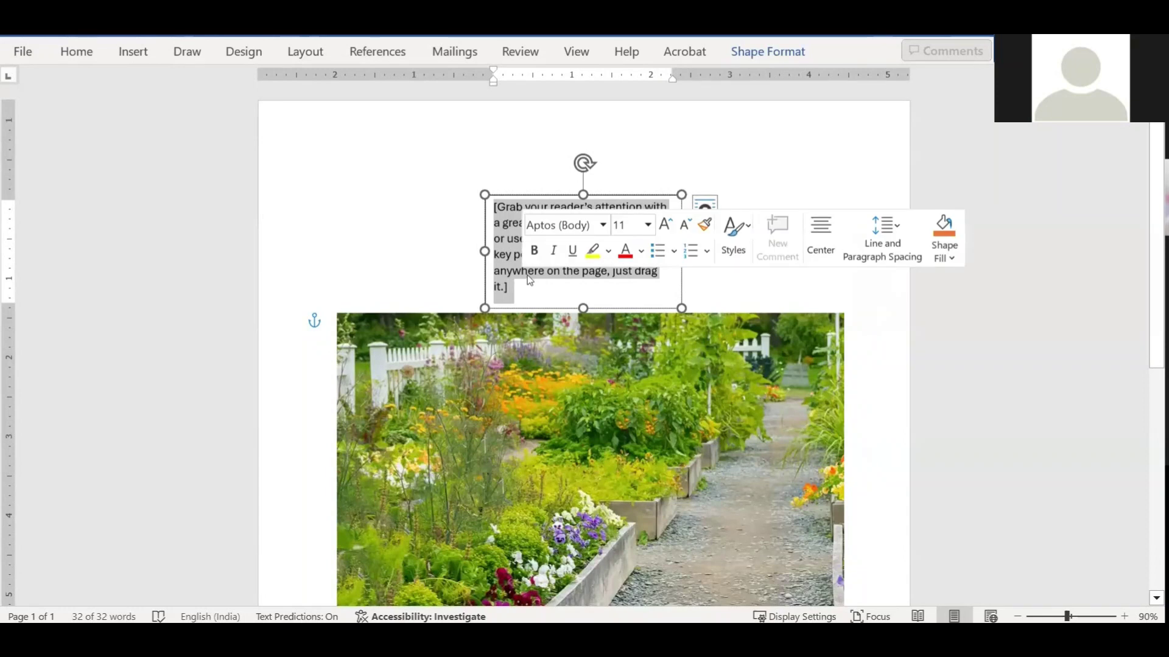
pyautogui.write('Ta')
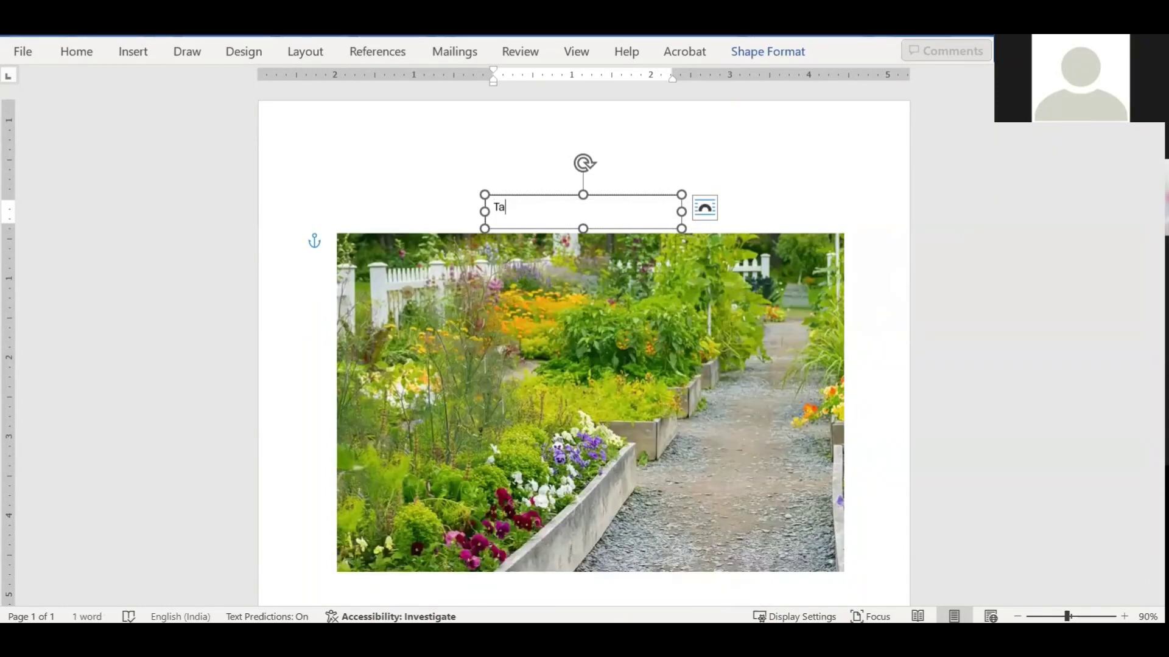
pyautogui.write('Type your caption here')
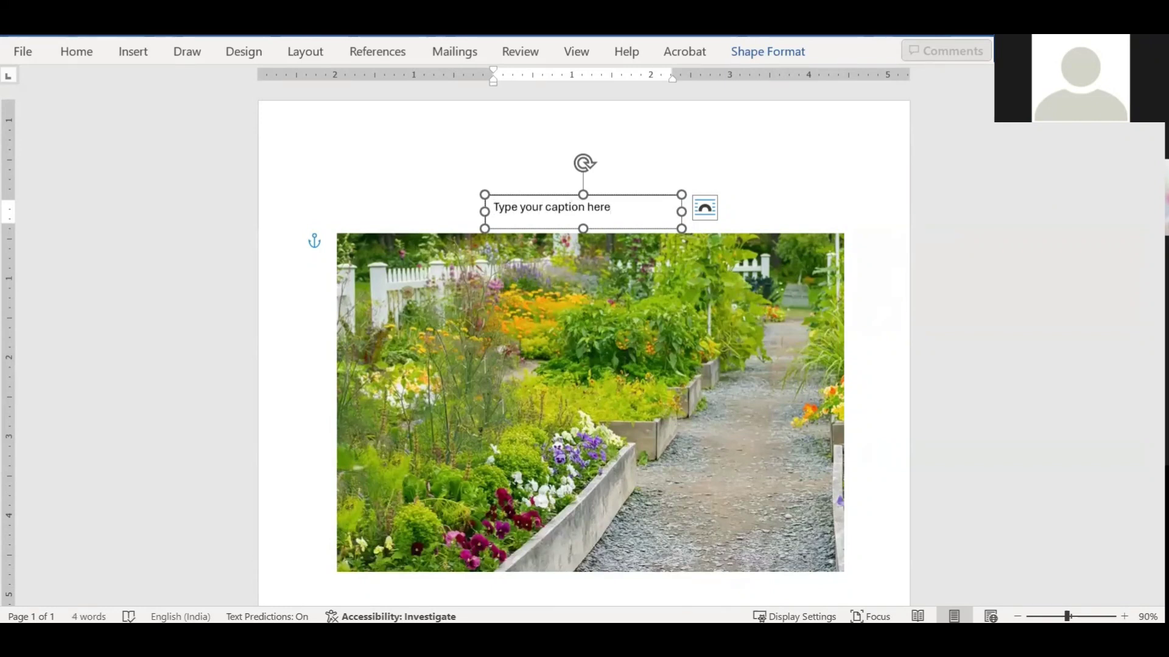
pyautogui.moveTo(618, 210)
pyautogui.mouseDown()
pyautogui.moveTo(702, 380)
pyautogui.moveTo(686, 172)
pyautogui.mouseUp()
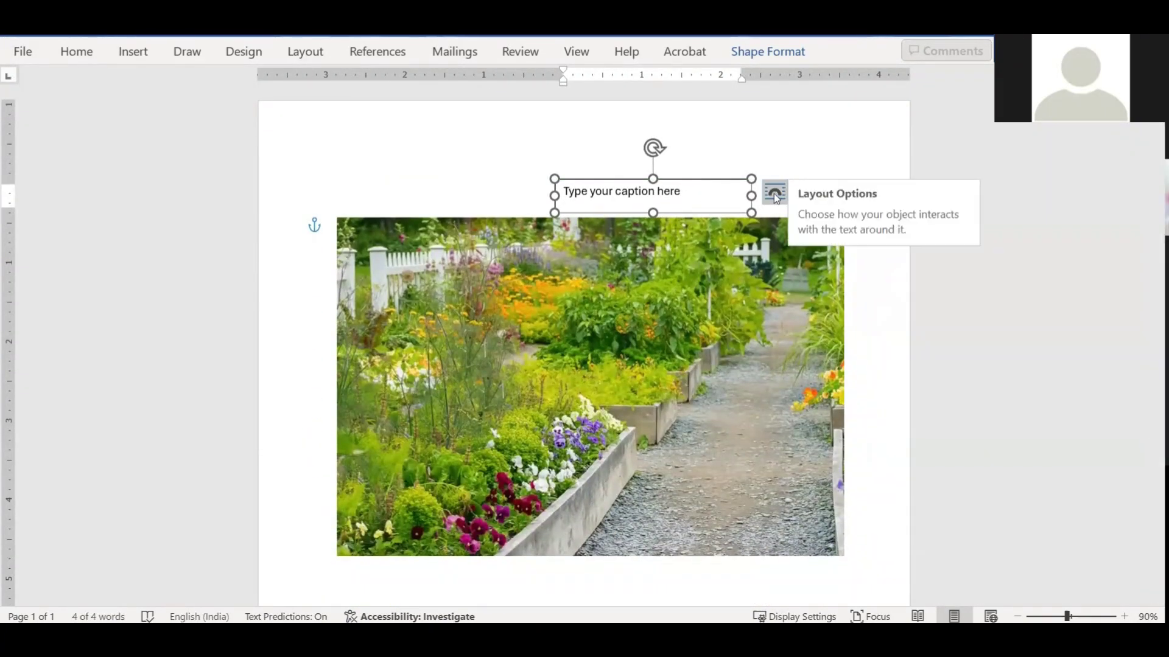
# Set the caption box to In Front of Text and drag it to the photo's bottom-right.
pyautogui.click(775, 194)
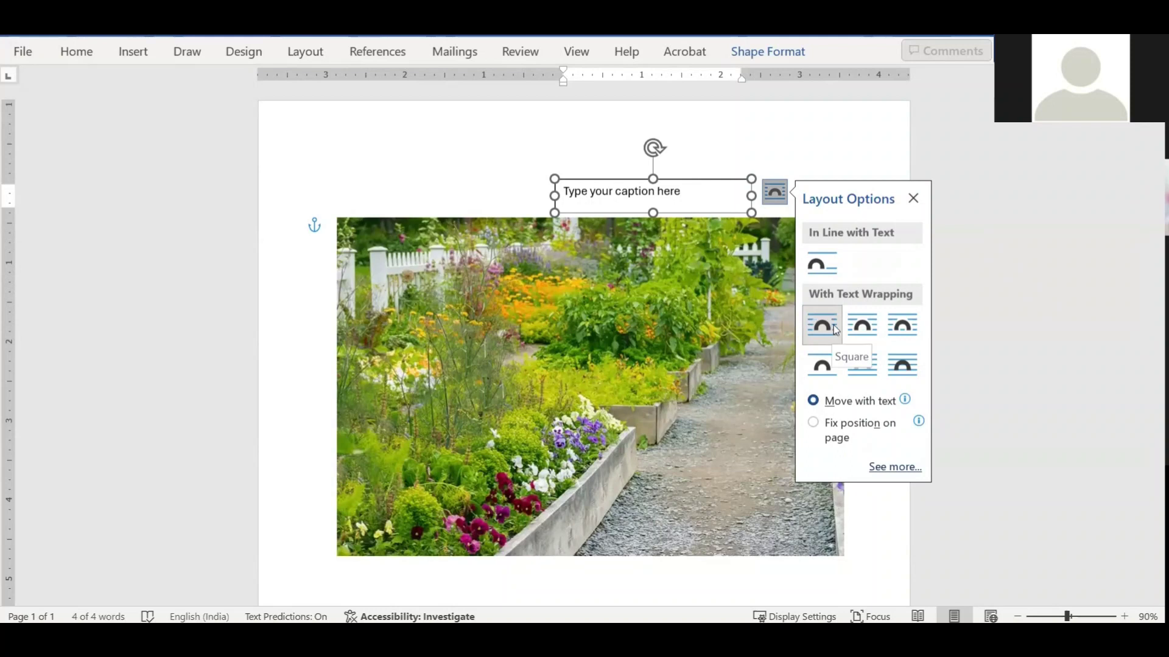
pyautogui.click(897, 368)
pyautogui.moveTo(699, 183)
pyautogui.mouseDown()
pyautogui.moveTo(656, 281)
pyautogui.moveTo(698, 417)
pyautogui.moveTo(771, 469)
pyautogui.mouseUp()
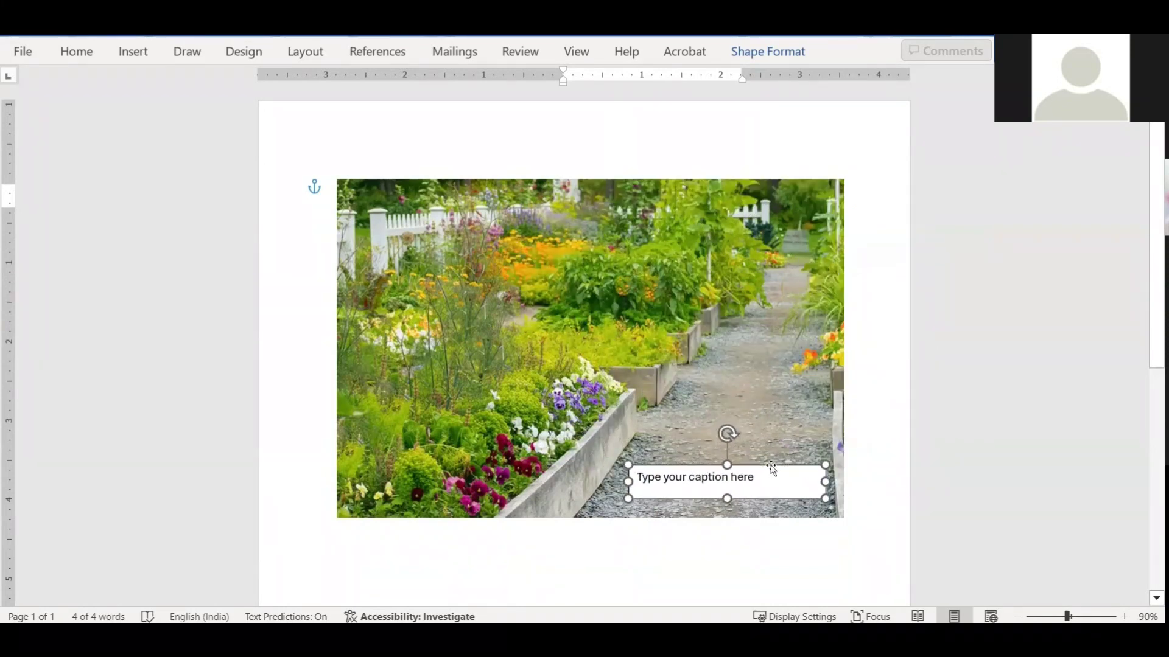
pyautogui.click(849, 478)
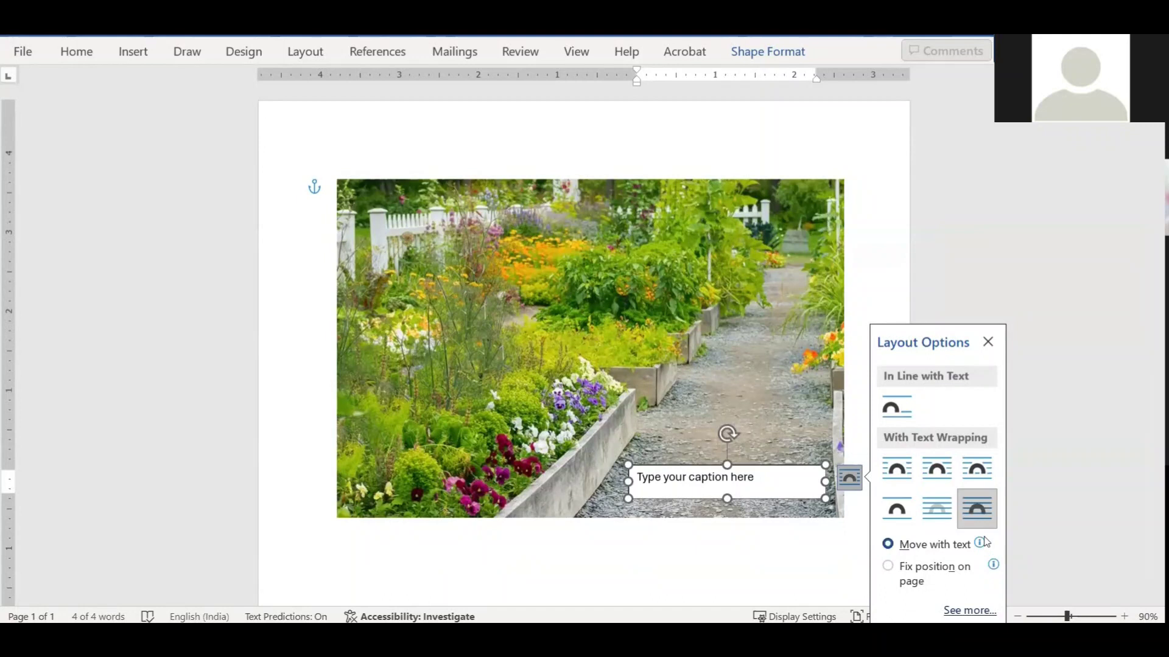
pyautogui.click(977, 511)
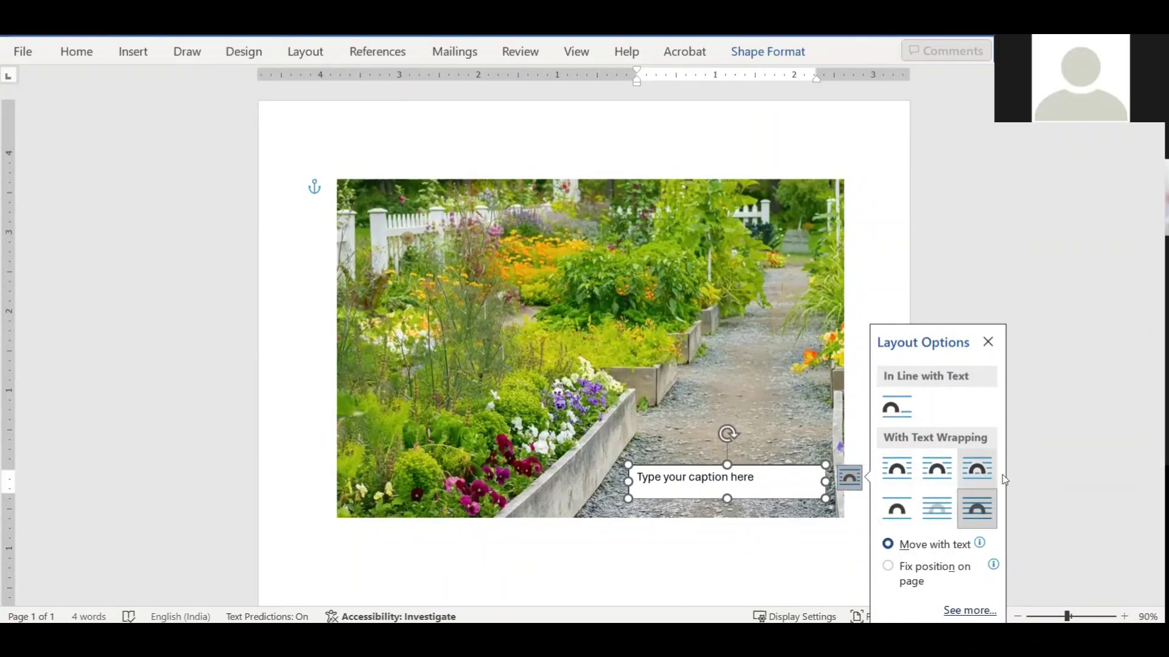
# Try Square wrapping, then revert to In Front of Text and place the box over the photo's upper-left.
pyautogui.click(976, 473)
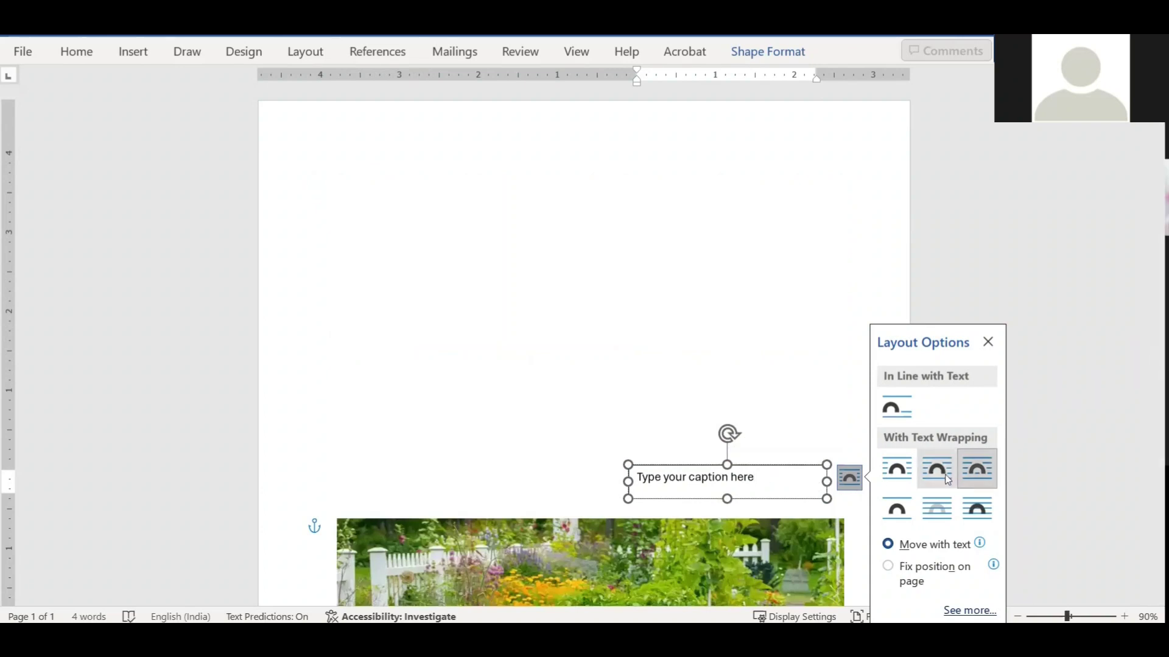
pyautogui.click(894, 481)
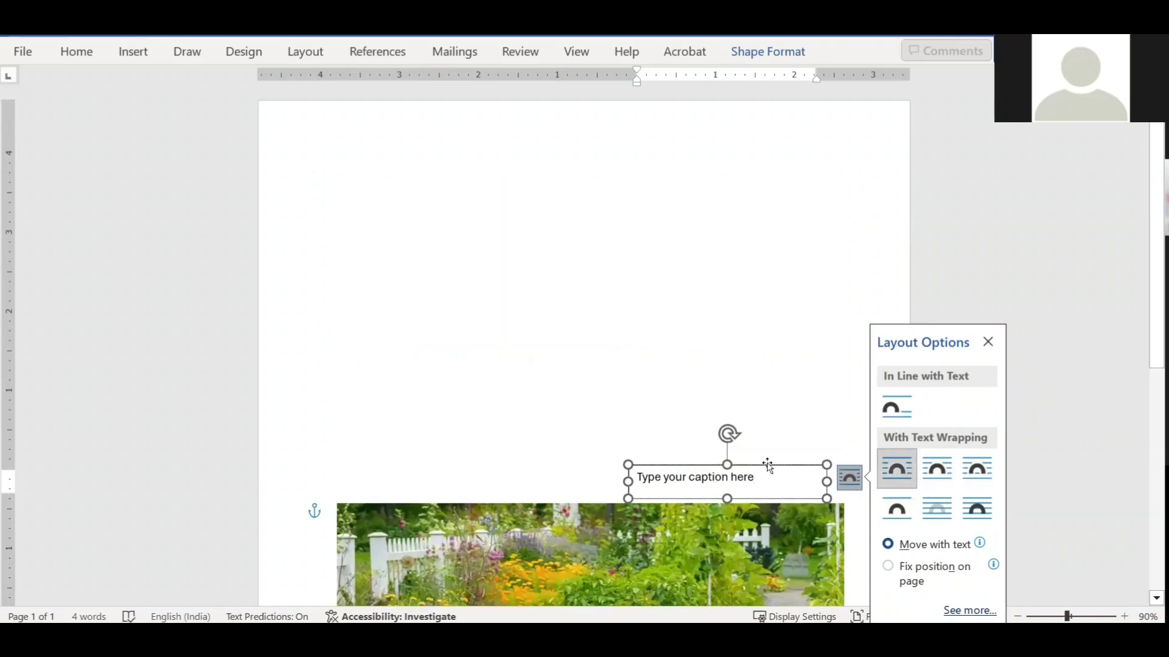
pyautogui.moveTo(769, 465); pyautogui.dragTo(732, 460)
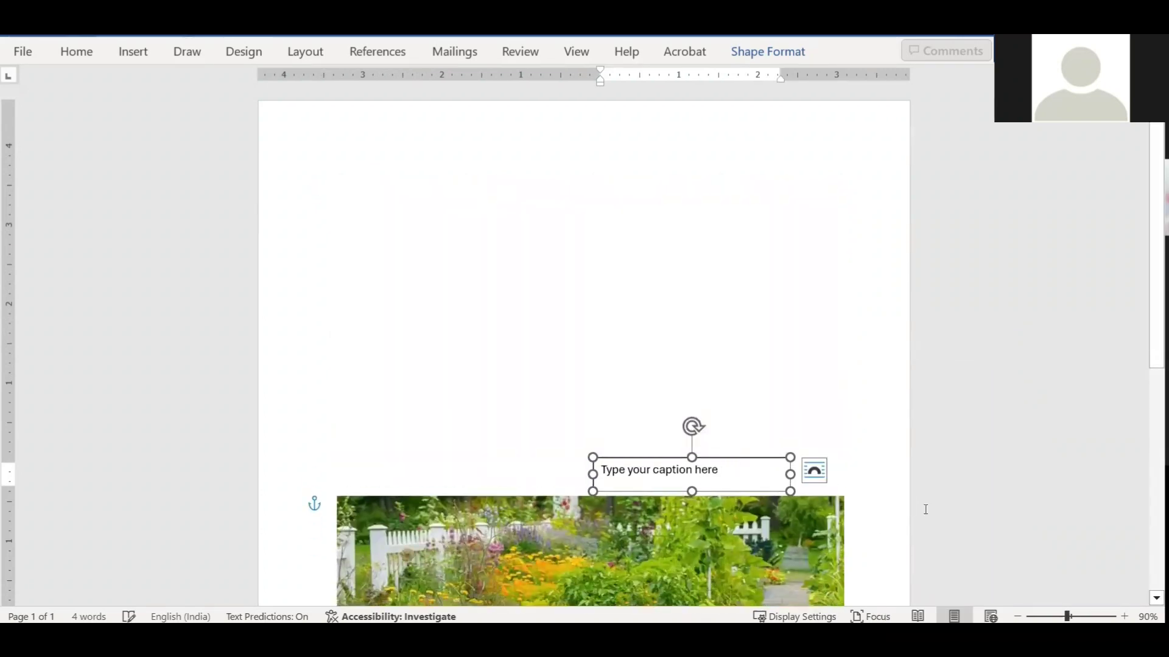
pyautogui.click(814, 476)
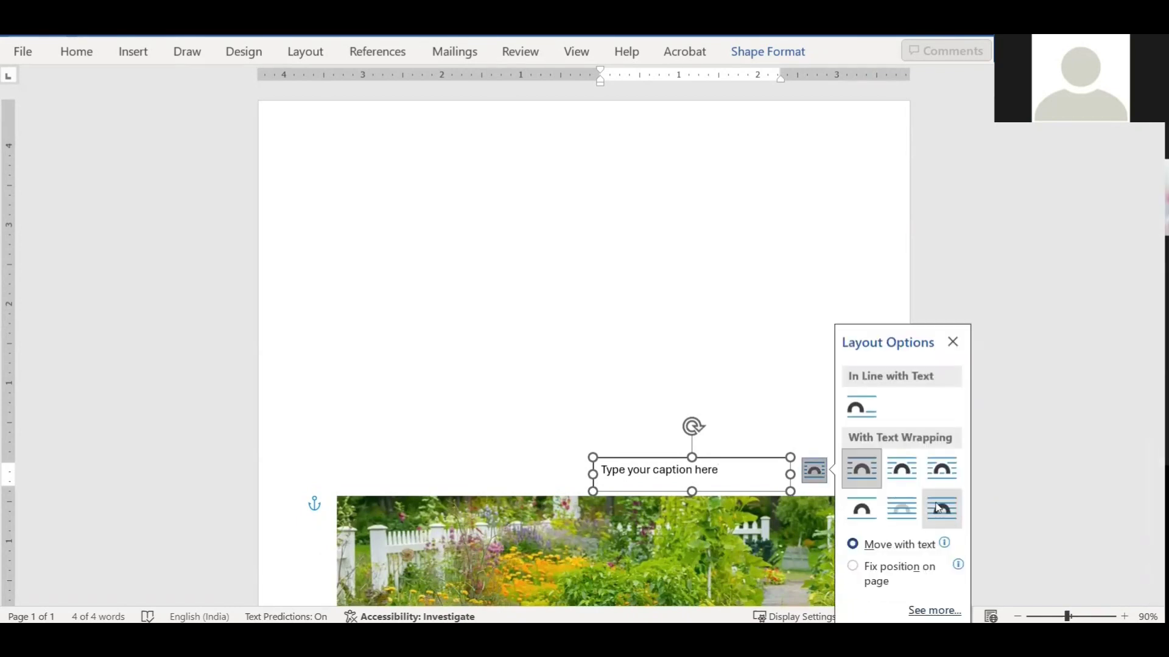
pyautogui.click(937, 508)
pyautogui.moveTo(749, 462)
pyautogui.mouseDown()
pyautogui.moveTo(558, 324)
pyautogui.moveTo(488, 225)
pyautogui.moveTo(394, 223)
pyautogui.mouseUp()
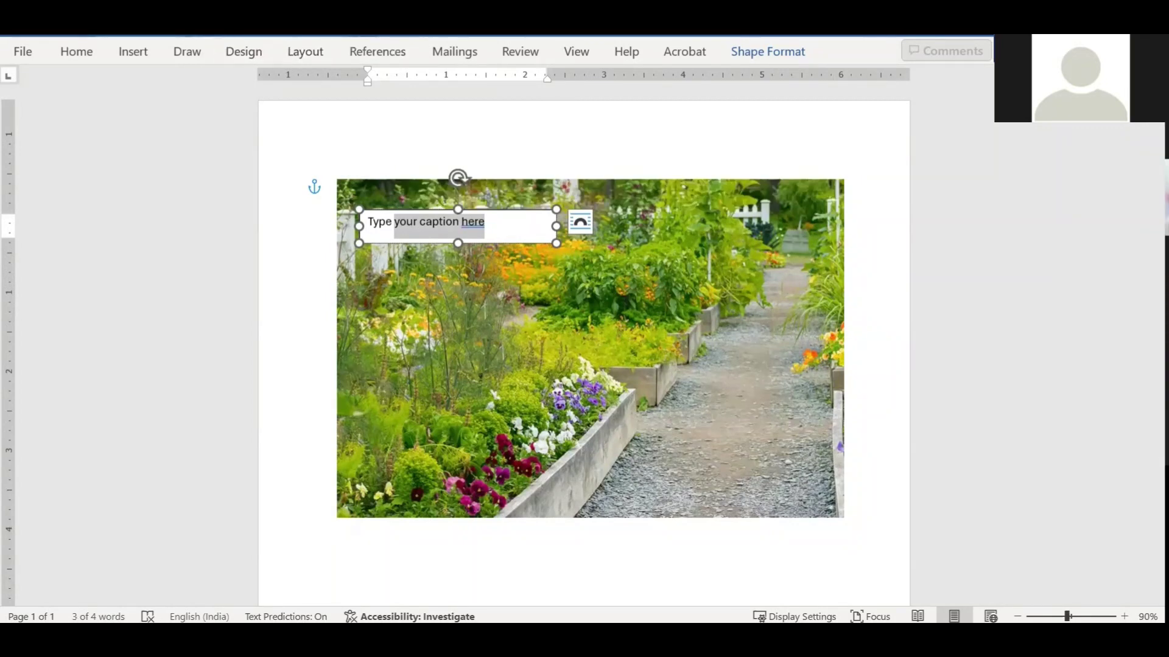
# Browse the Quick Access Toolbar menu, Editing mode list, Help and References tabs, then go to File.
pyautogui.rightClick(255, 28)
pyautogui.click(207, 25)
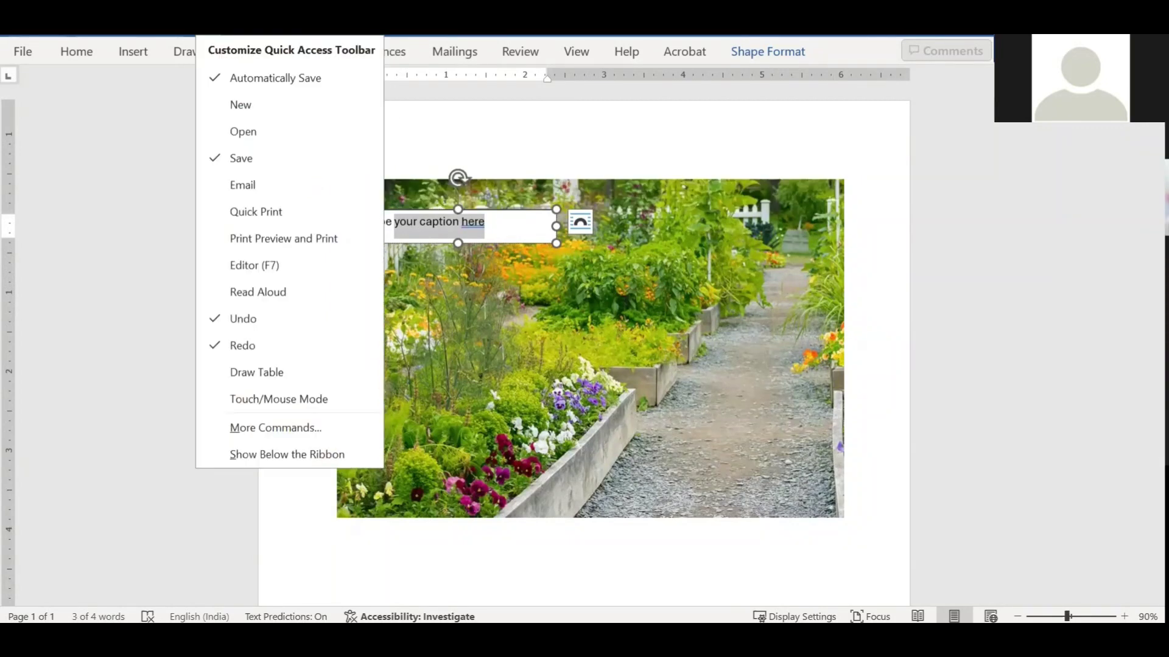
pyautogui.press('Escape')
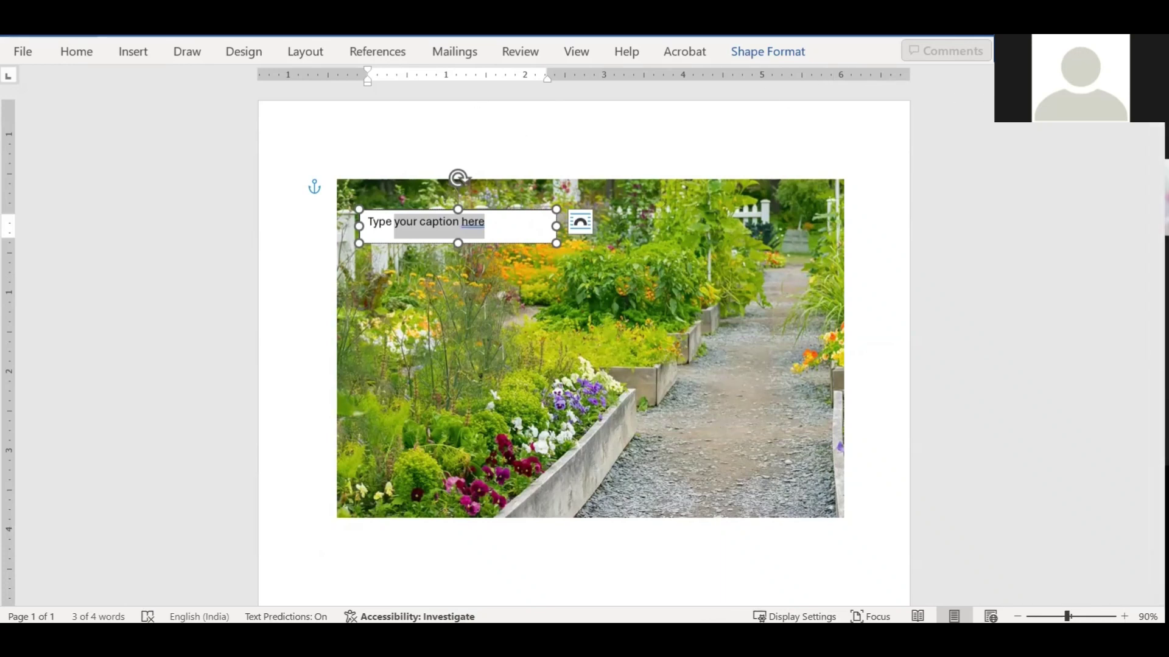
pyautogui.click(1035, 51)
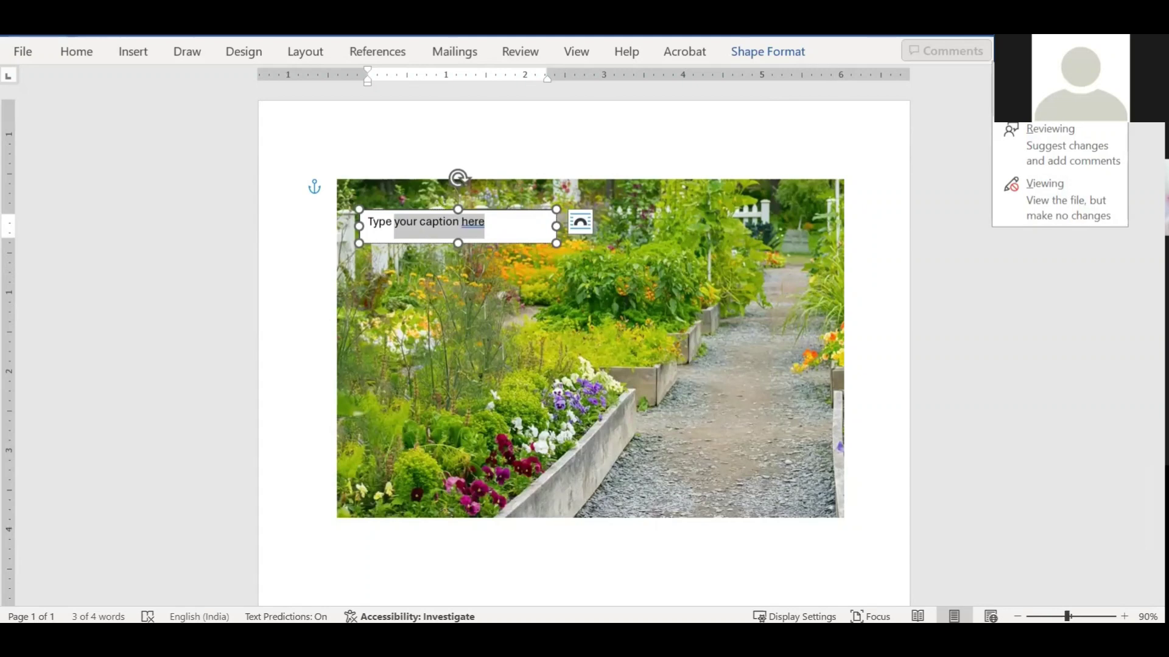
pyautogui.click(988, 90)
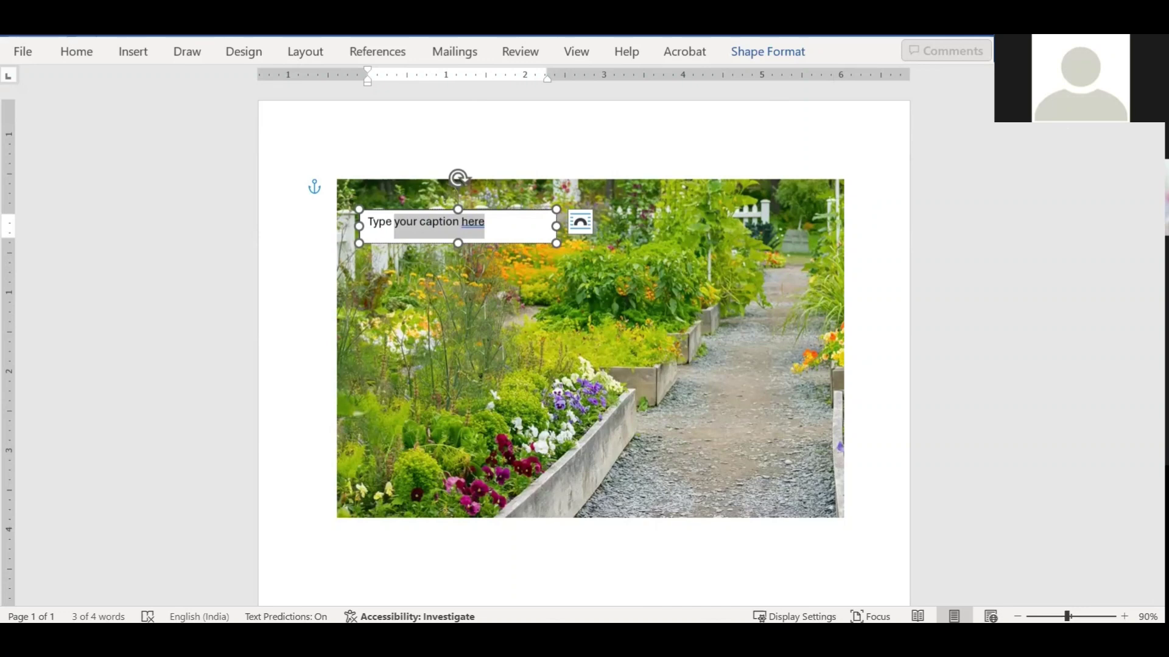
pyautogui.moveTo(936, 228)
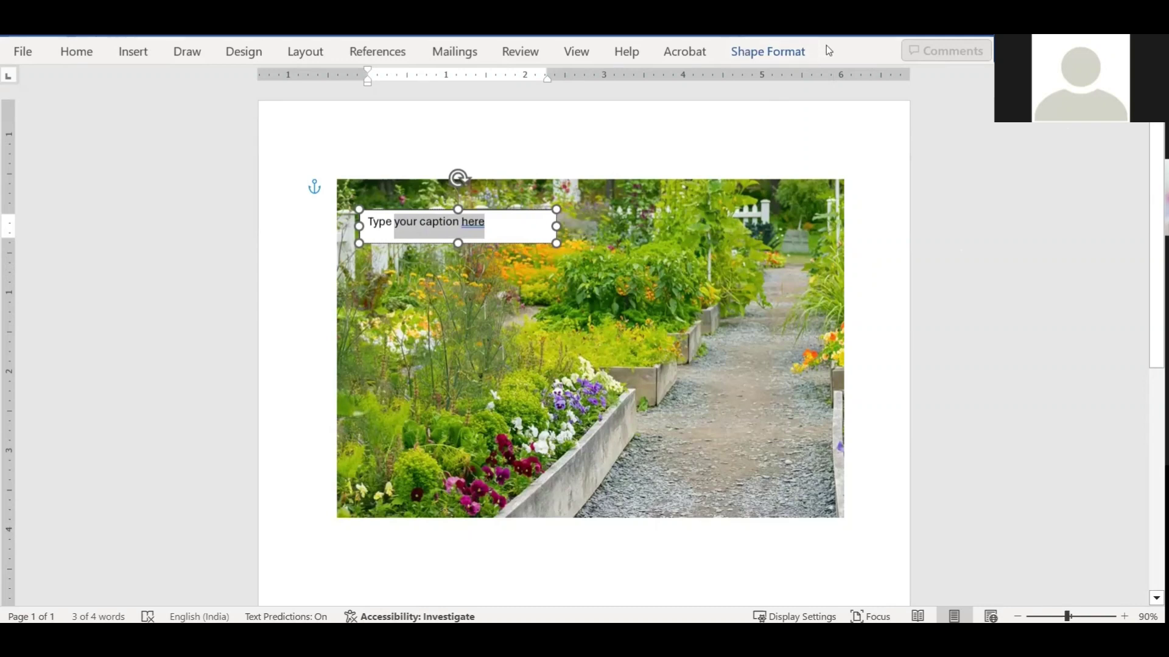
pyautogui.click(623, 51)
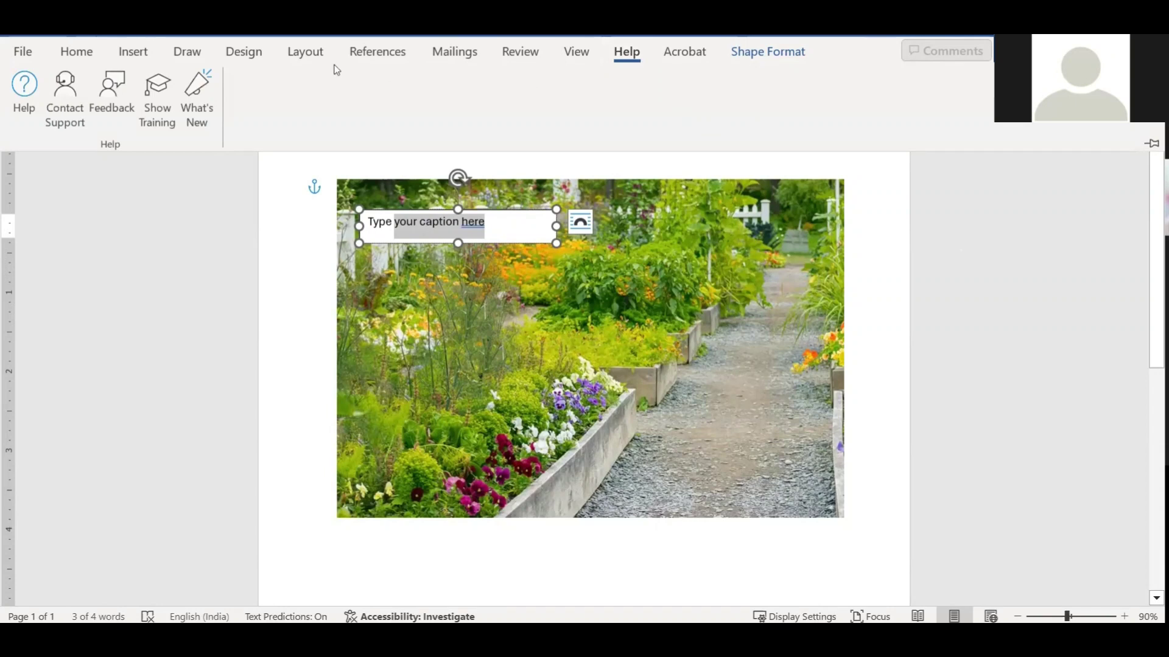
pyautogui.click(358, 51)
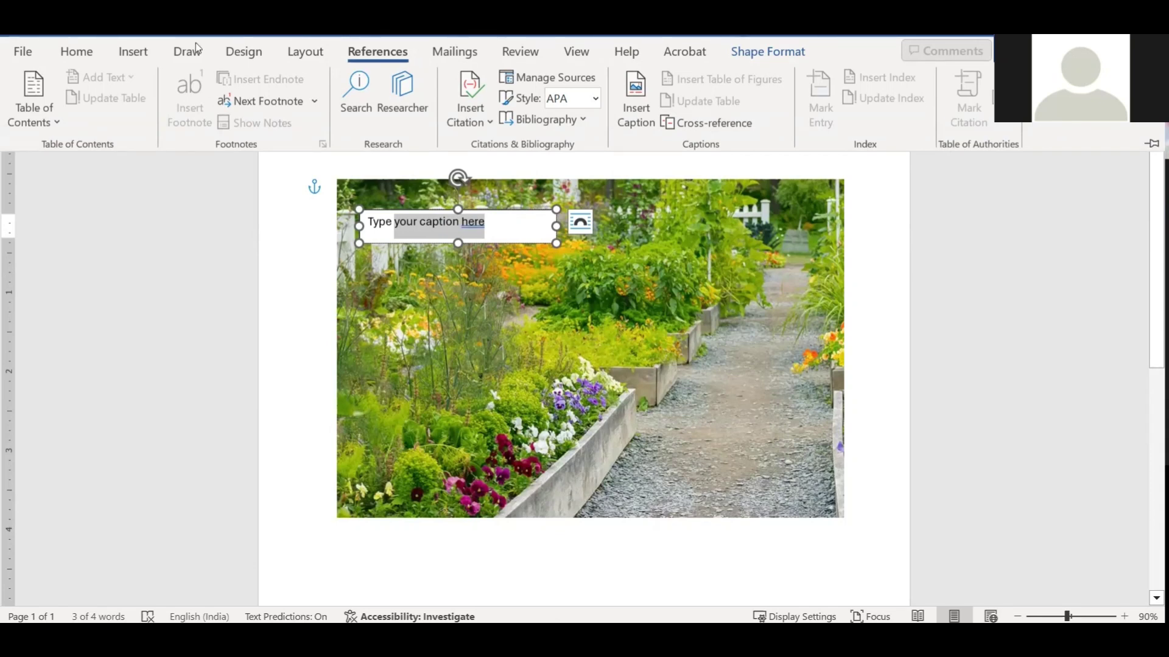
pyautogui.click(23, 51)
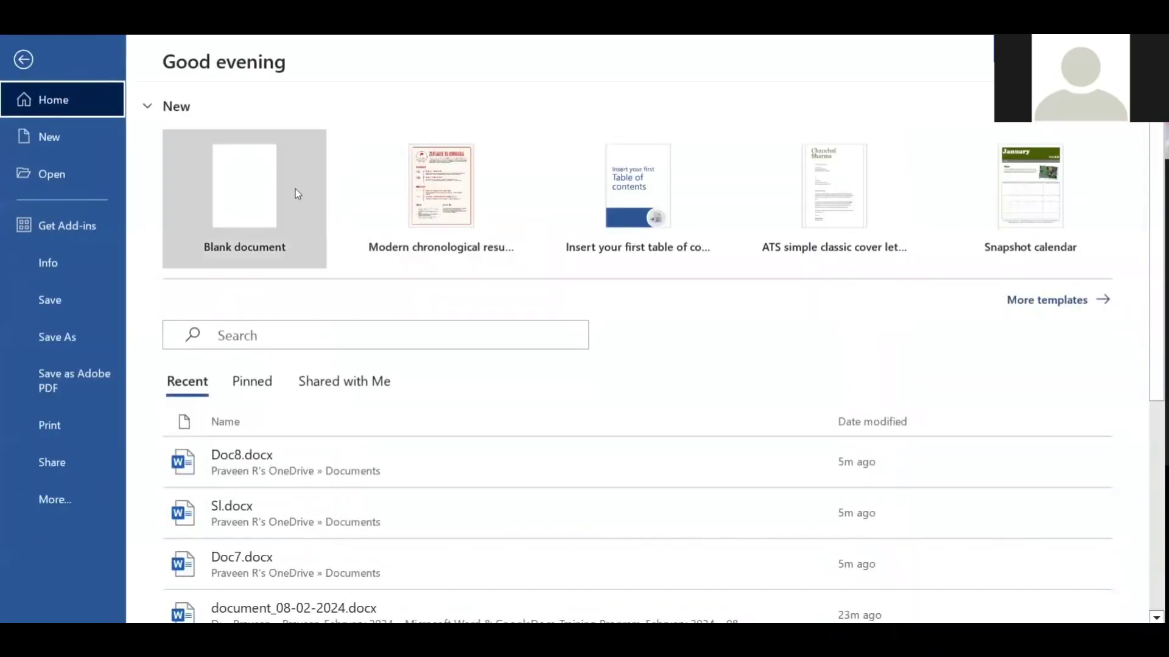
# Search the File > New online templates for 'congratulations'.
pyautogui.click(255, 333)
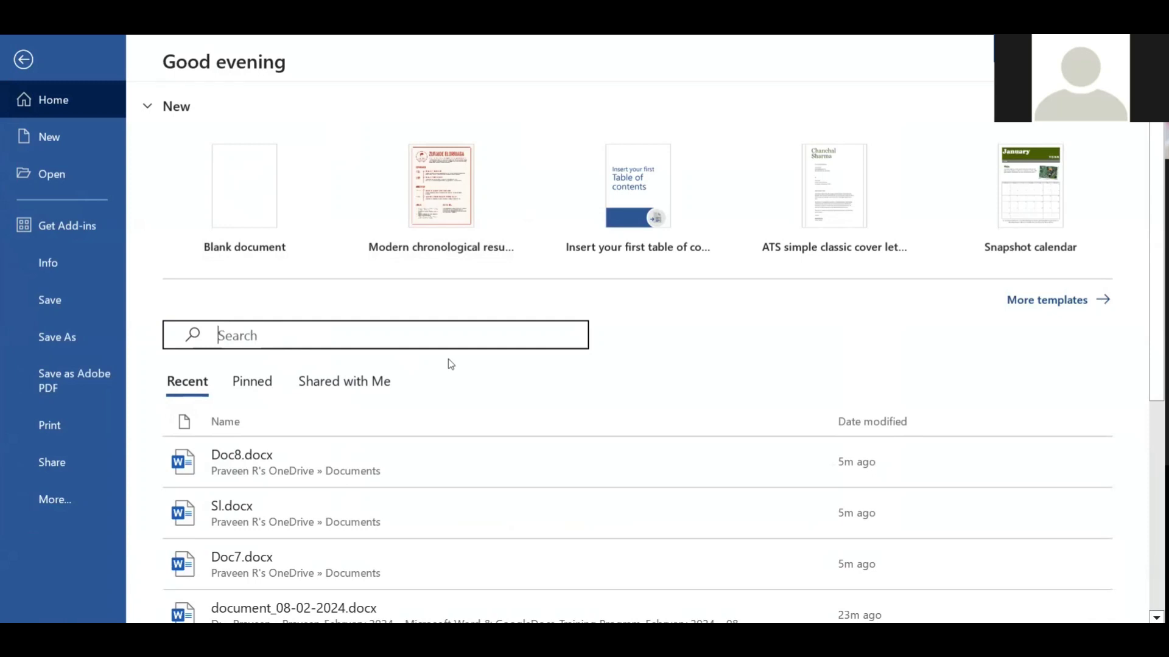
pyautogui.write('con')
pyautogui.write('g')
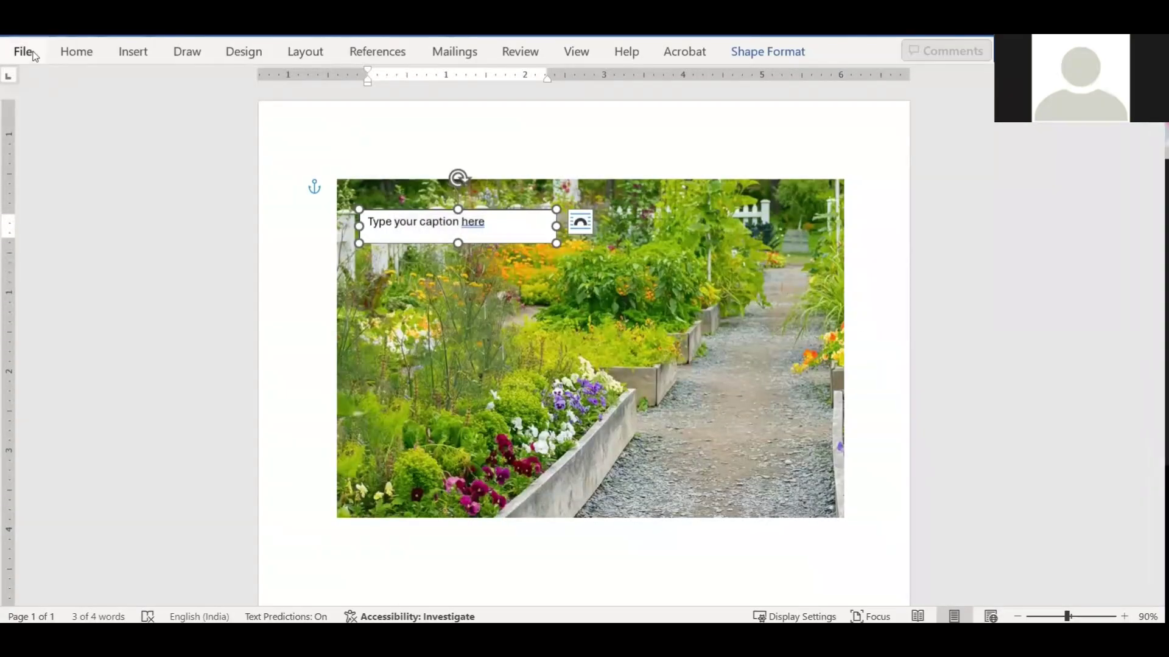
pyautogui.click(22, 51)
pyautogui.click(66, 149)
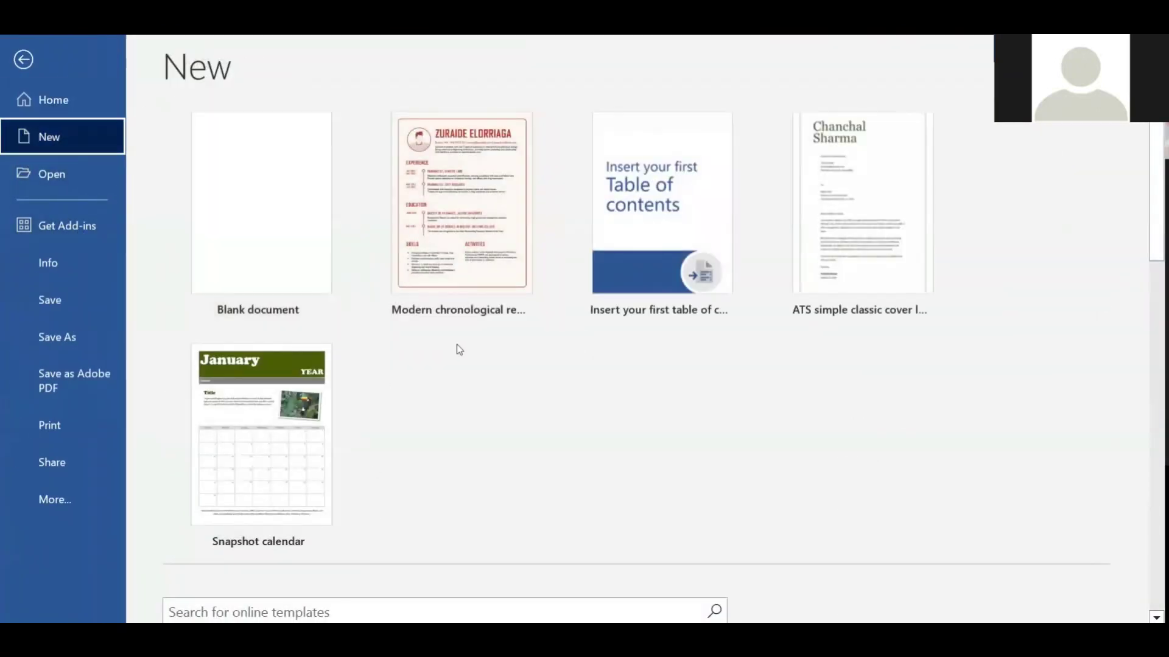
pyautogui.scroll(-3, 444, 394)
pyautogui.click(278, 523)
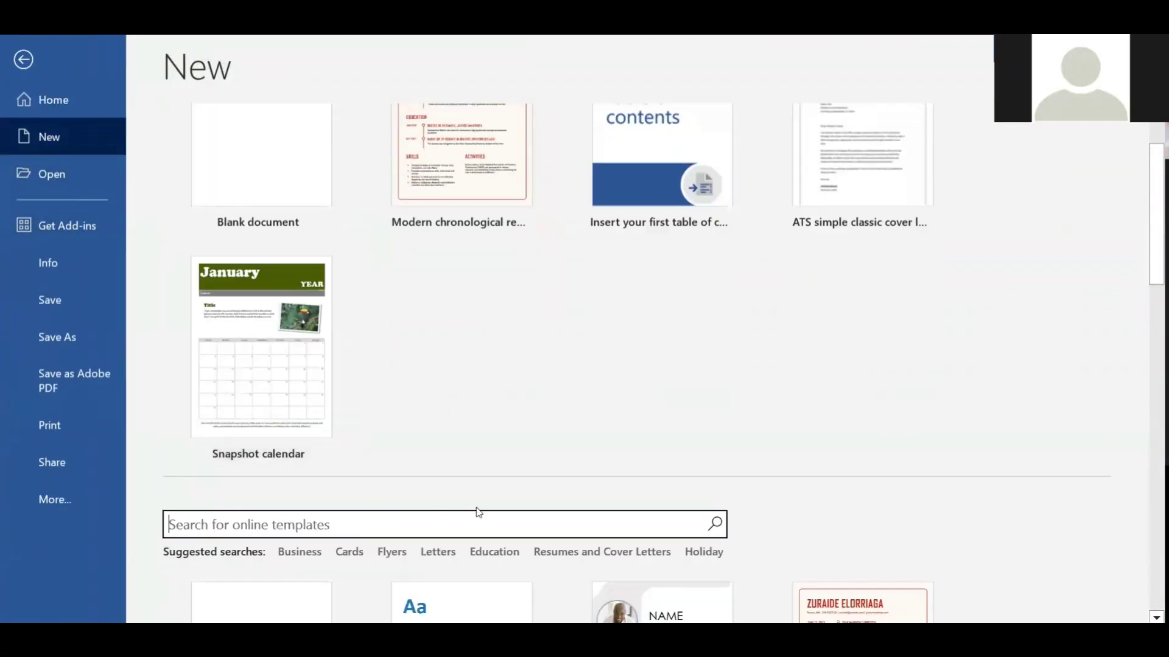
pyautogui.write('congratulations')
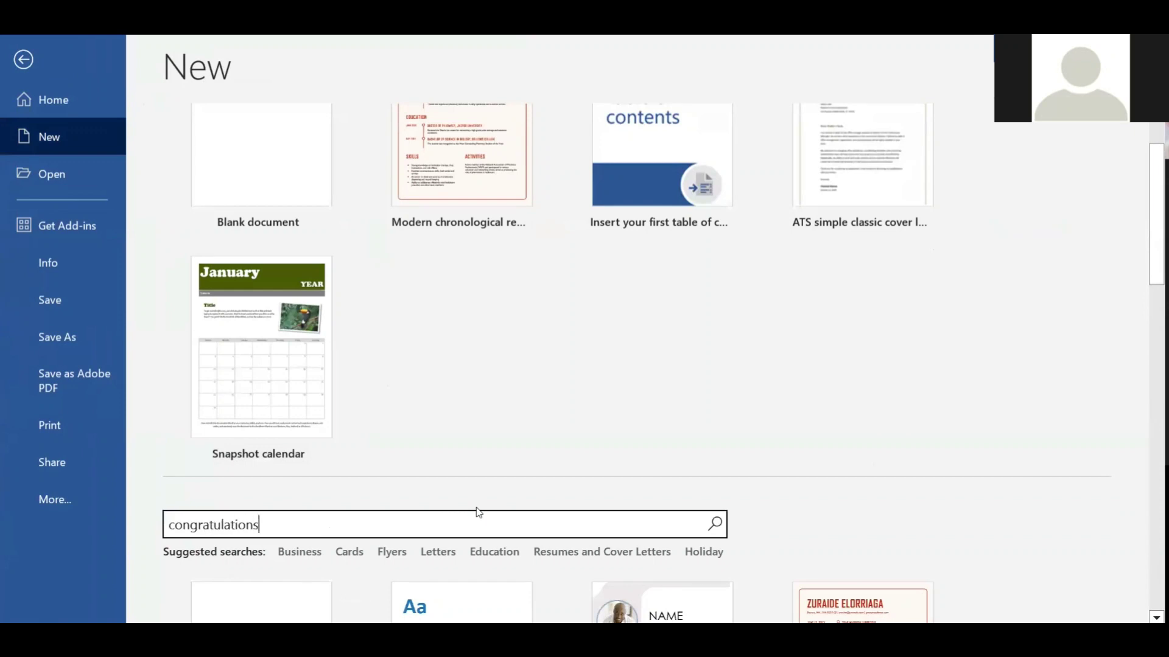
pyautogui.scroll(-3, 478, 512)
pyautogui.press('Return')
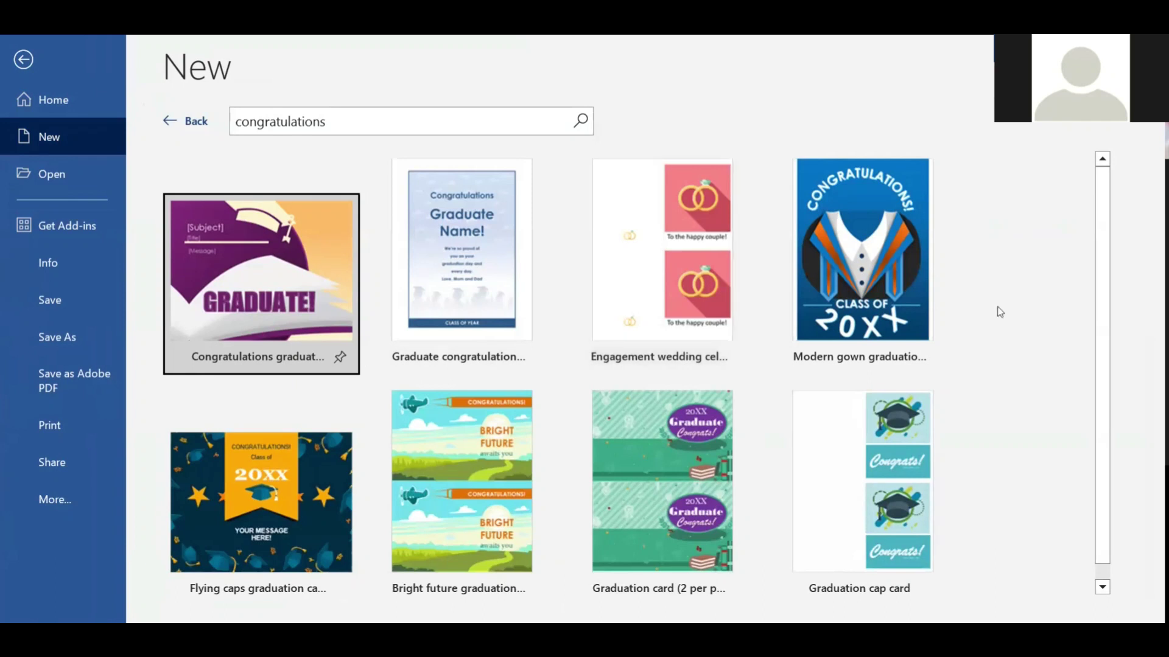
# Select the 'congratulations' query in Word's template search box.
pyautogui.scroll(-1, 546, 369)
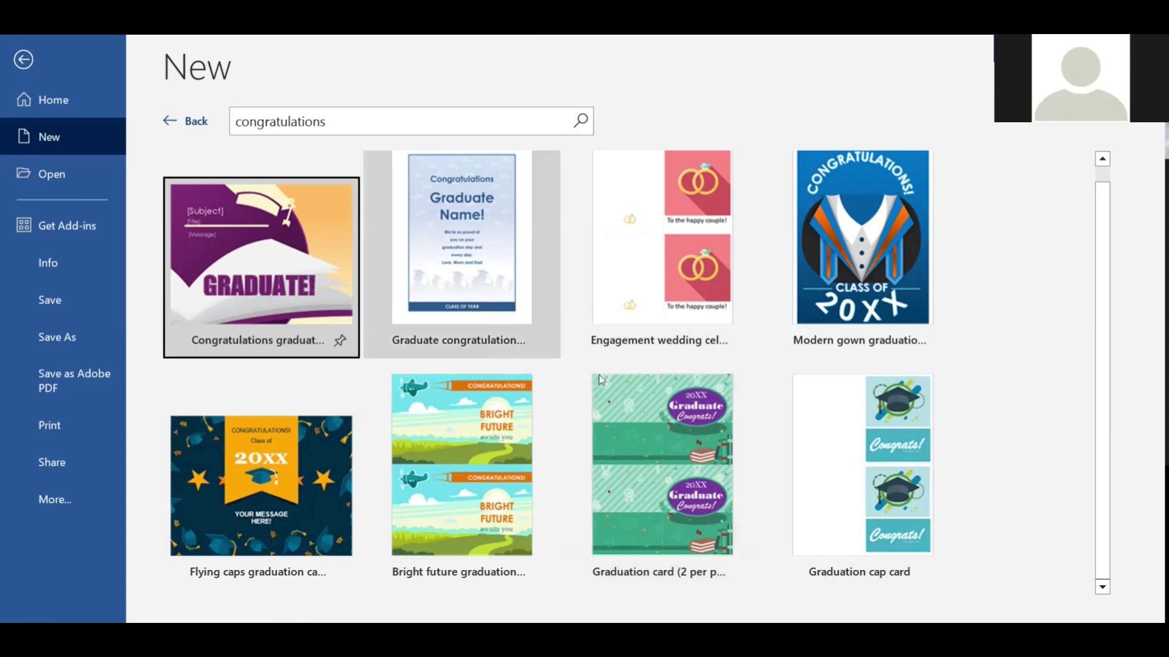
pyautogui.click(350, 121)
pyautogui.doubleClick(350, 121)
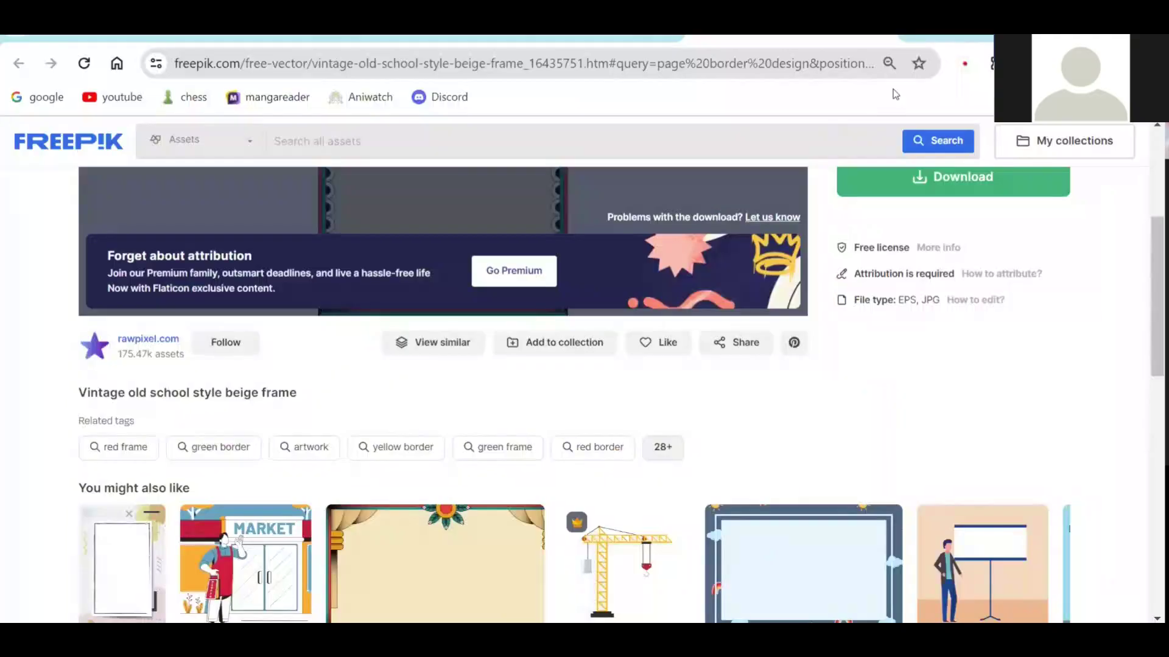
# Search Freepik for 'congratulations' and scroll through the results.
pyautogui.click(349, 146)
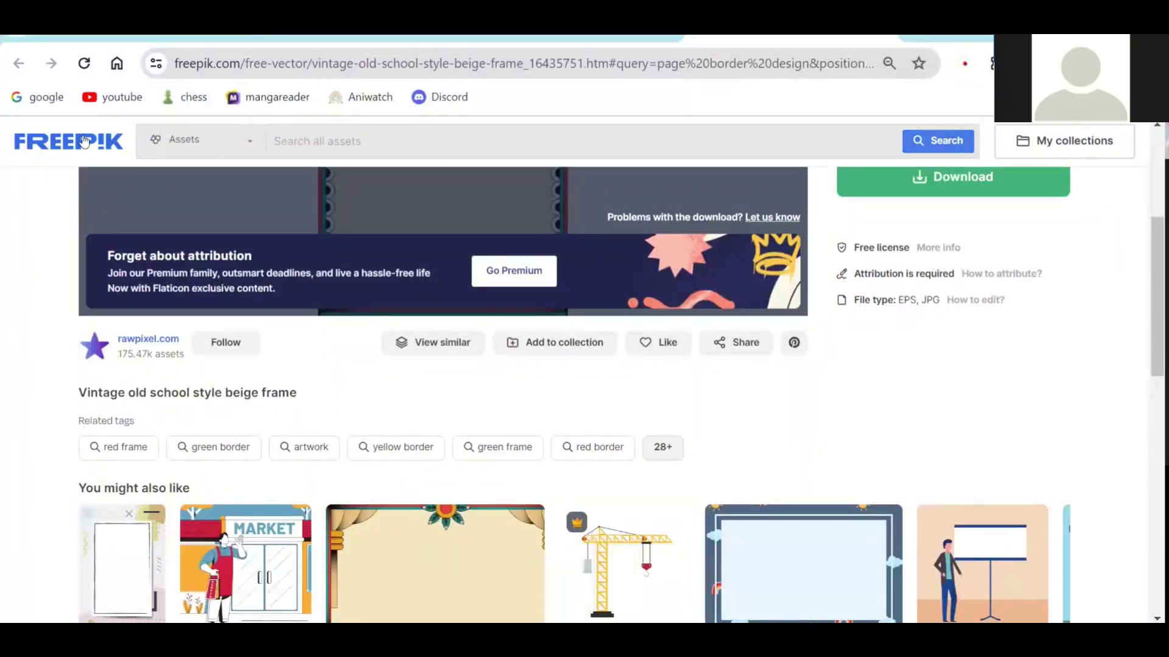
pyautogui.write('co')
pyautogui.write('ngratulations')
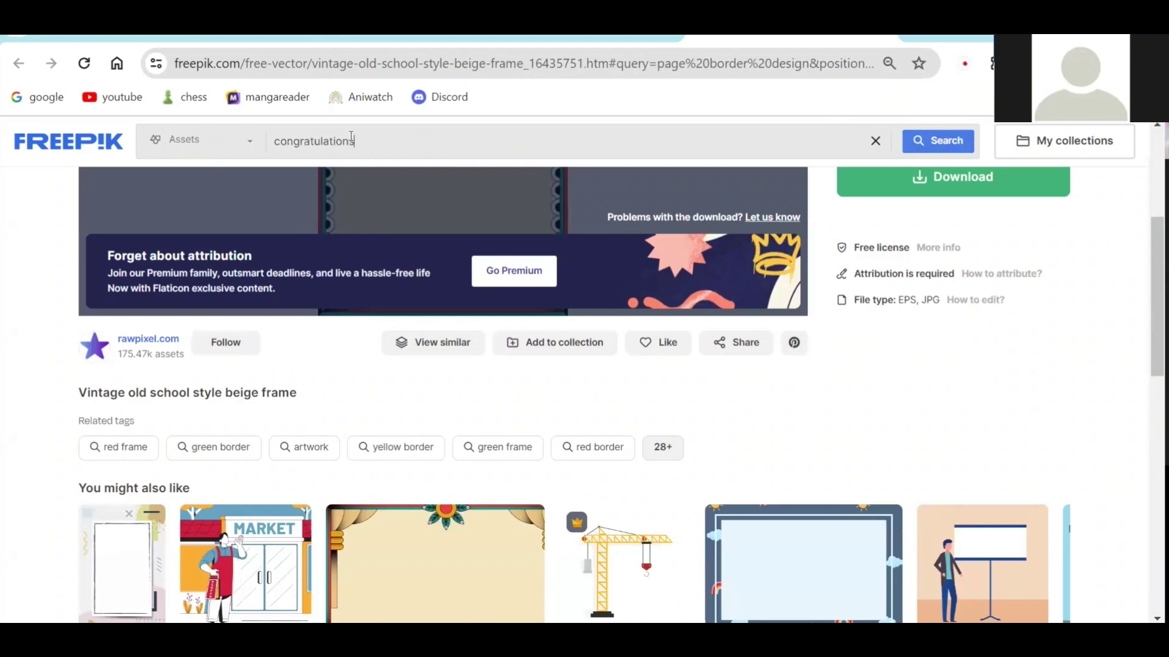
pyautogui.press('Return')
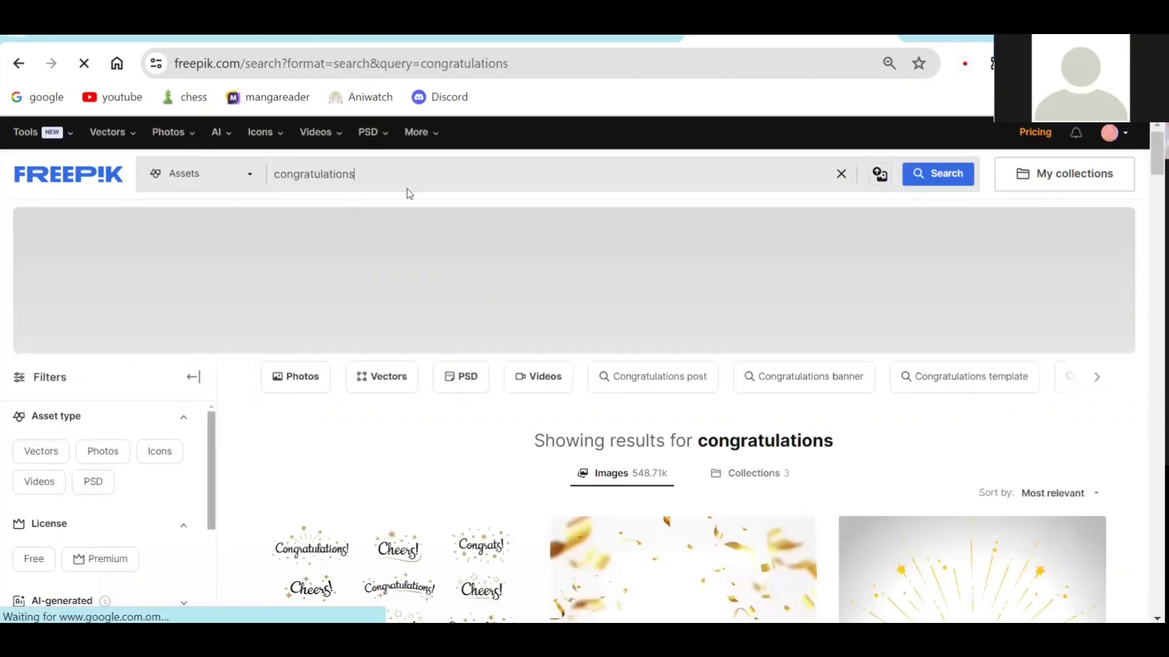
pyautogui.scroll(-1, 676, 342)
pyautogui.scroll(-3, 699, 316)
pyautogui.scroll(-2, 714, 280)
# Refine the Freepik search to 'congratulations banner' and browse the results.
pyautogui.click(386, 137)
pyautogui.write('abnnu')
pyautogui.doubleClick(386, 139)
pyautogui.write('banner')
pyautogui.press('Return')
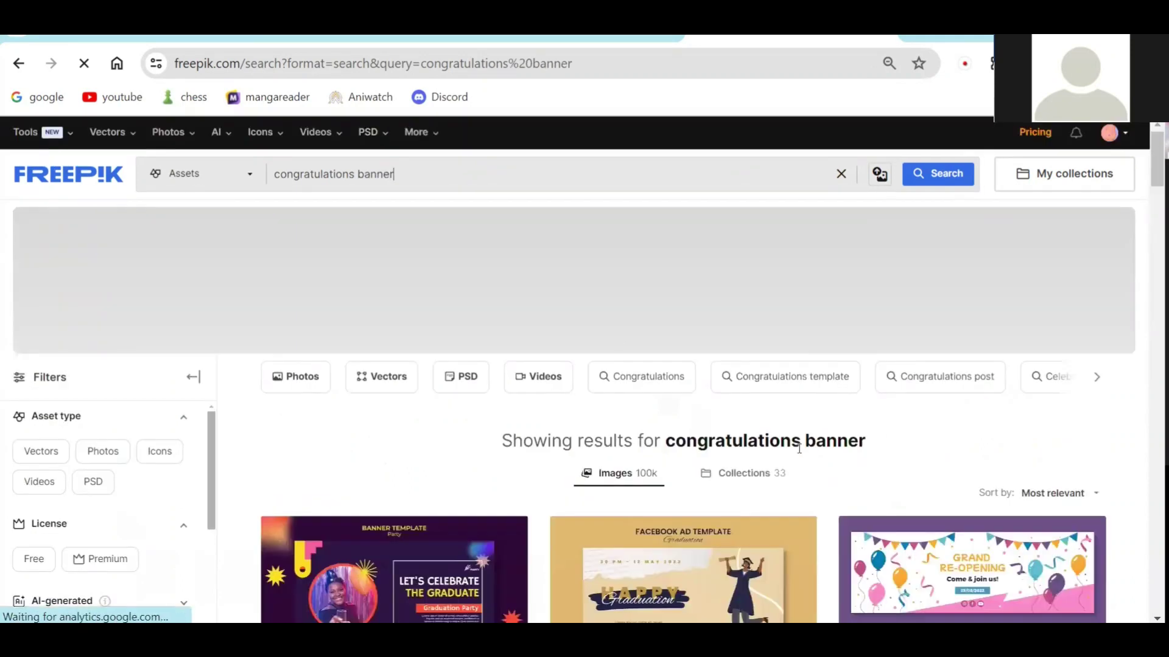
pyautogui.scroll(-3, 526, 400)
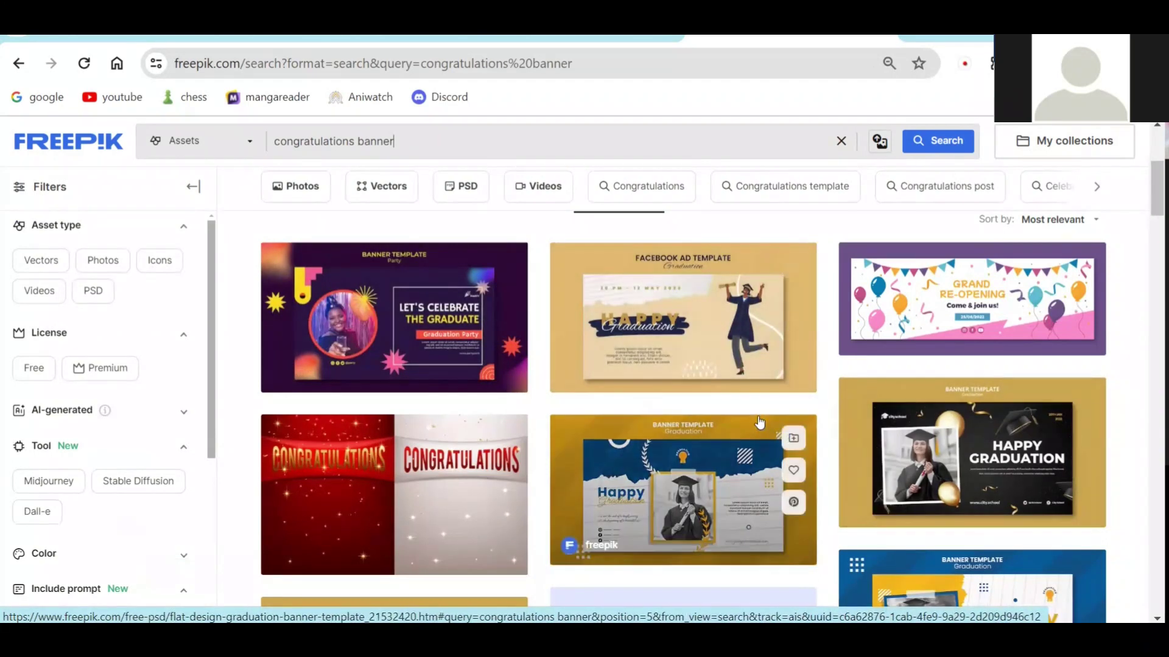
pyautogui.scroll(-2, 661, 428)
pyautogui.scroll(-3, 700, 438)
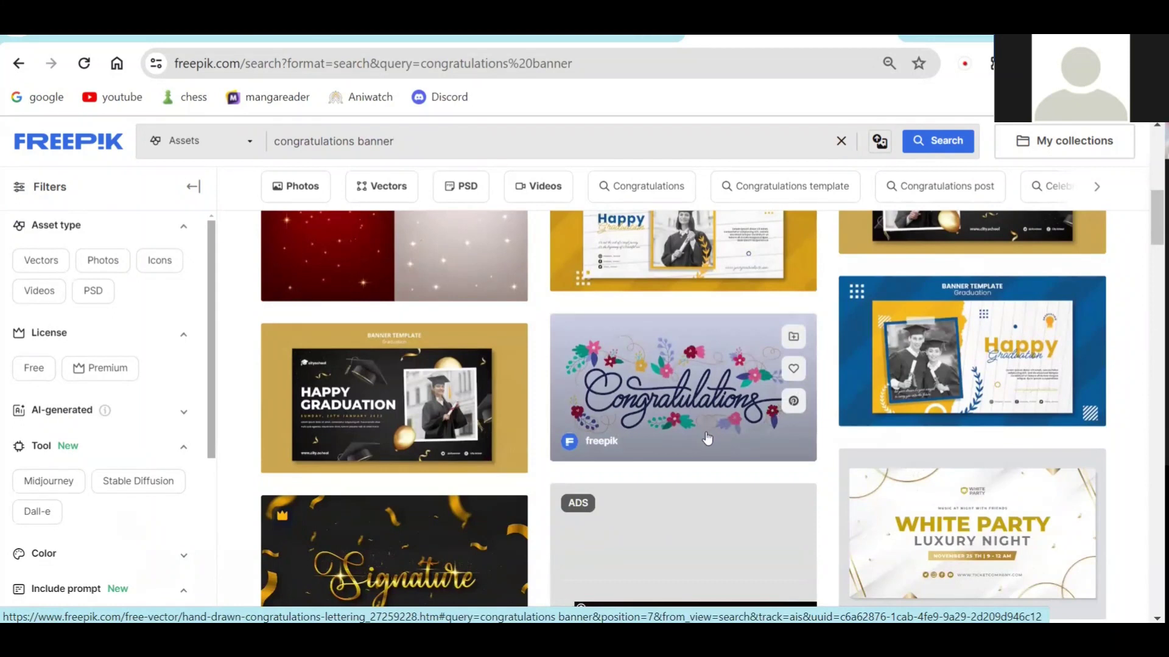
pyautogui.scroll(-3, 713, 436)
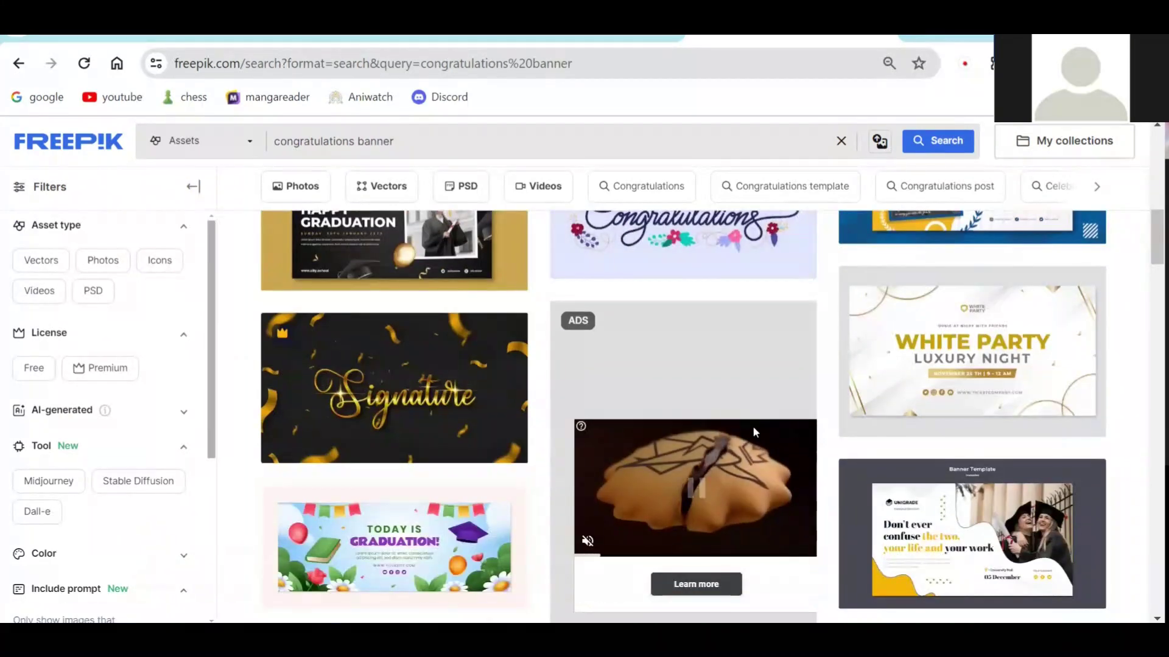
pyautogui.scroll(-3, 770, 433)
pyautogui.scroll(-4, 770, 433)
pyautogui.moveTo(683, 439)
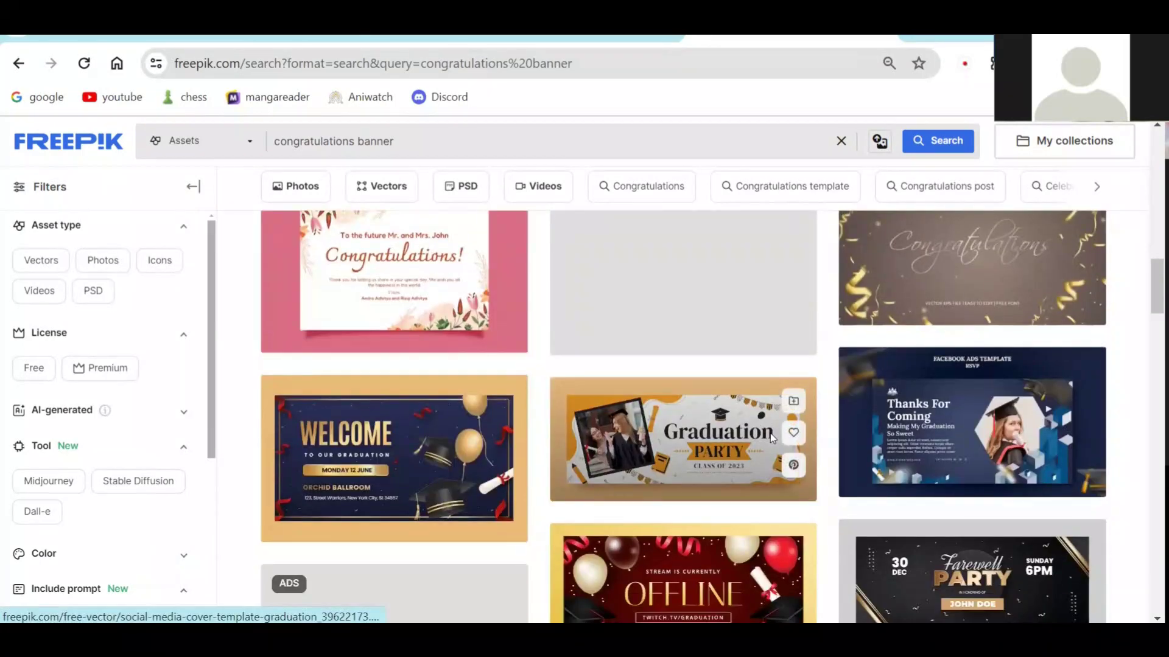
pyautogui.scroll(-2, 770, 437)
pyautogui.scroll(-5, 771, 437)
# Scroll further down the congratulations banner results.
pyautogui.scroll(-4, 771, 437)
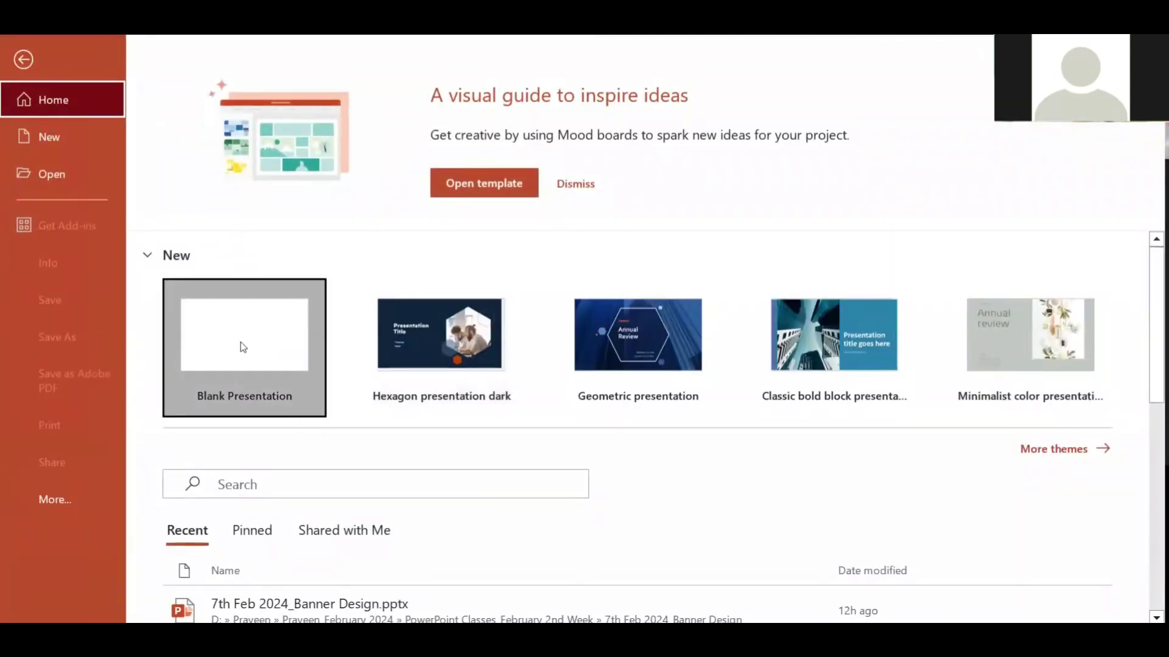
# Start a blank presentation, remove its placeholders and add a text box reading 'Word1'.
pyautogui.click(241, 345)
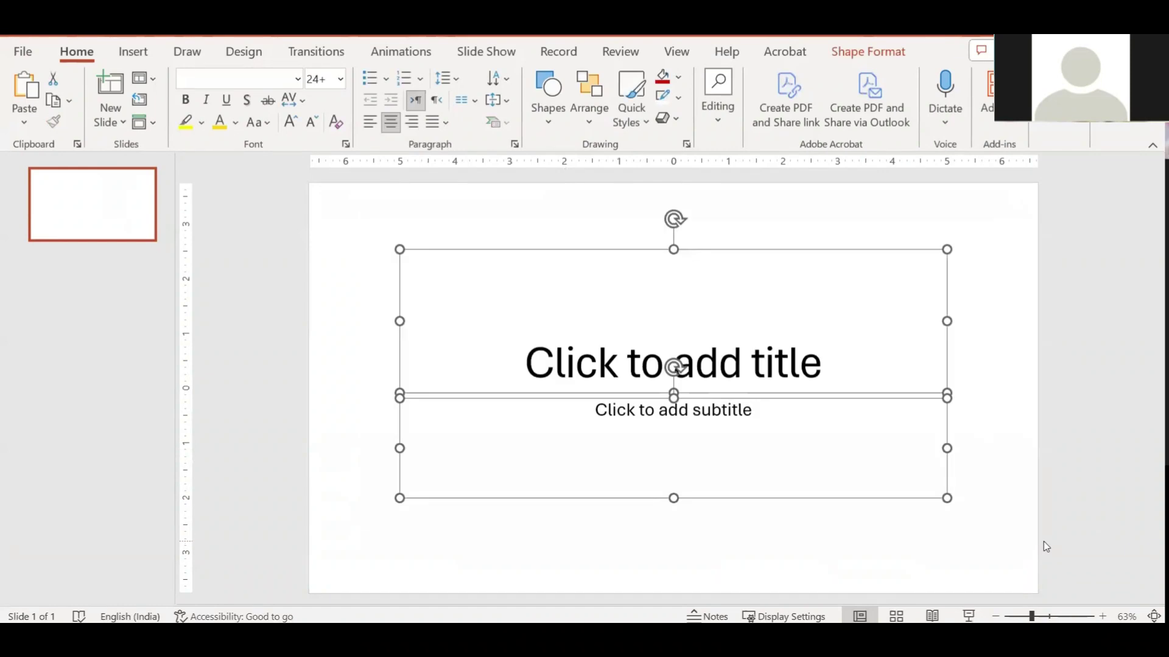
pyautogui.press('Delete')
pyautogui.click(134, 52)
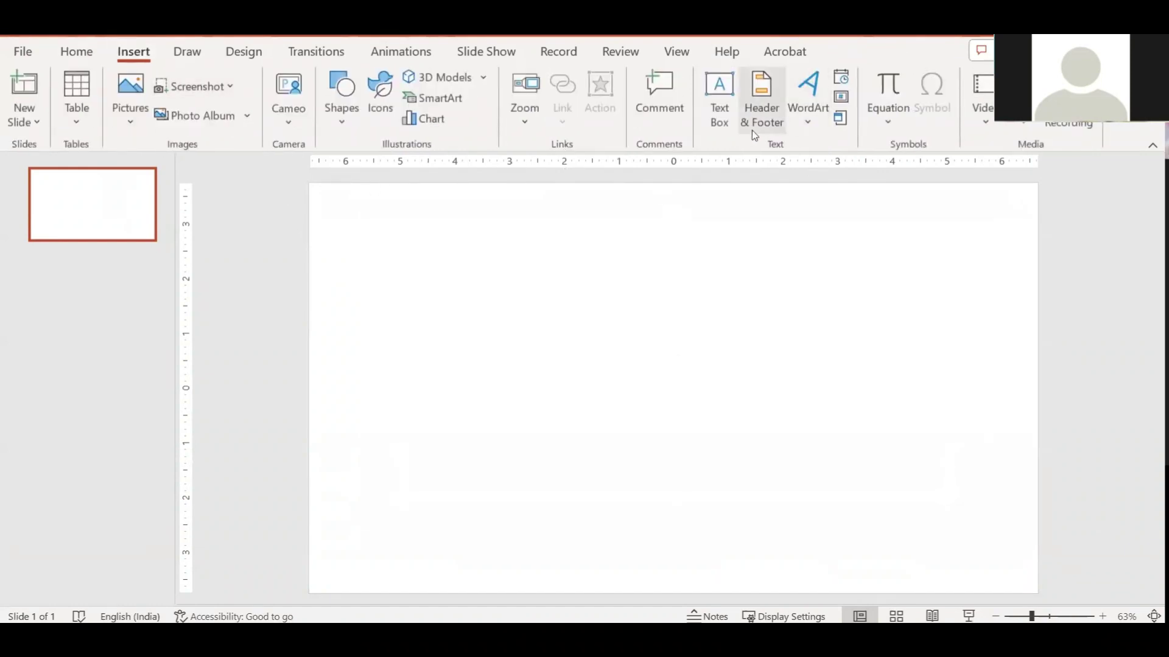
pyautogui.click(711, 92)
pyautogui.click(397, 262)
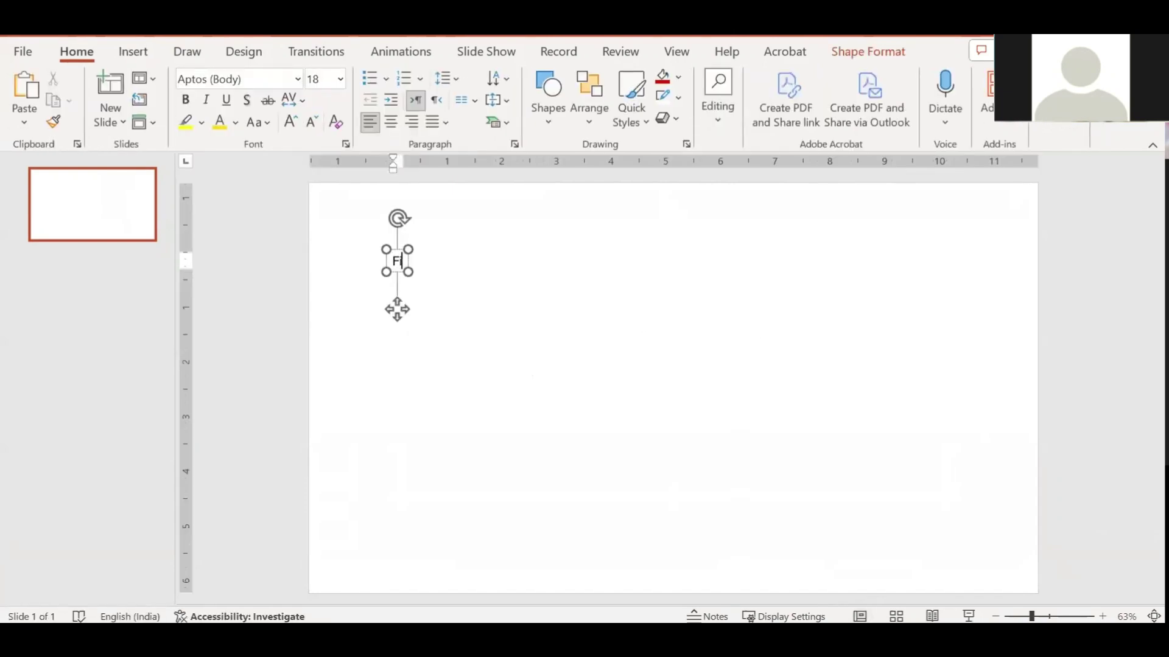
pyautogui.write('First Word')
pyautogui.press('BackSpace')
pyautogui.press('BackSpace')
pyautogui.press('BackSpace')
pyautogui.press('BackSpace')
pyautogui.press('BackSpace')
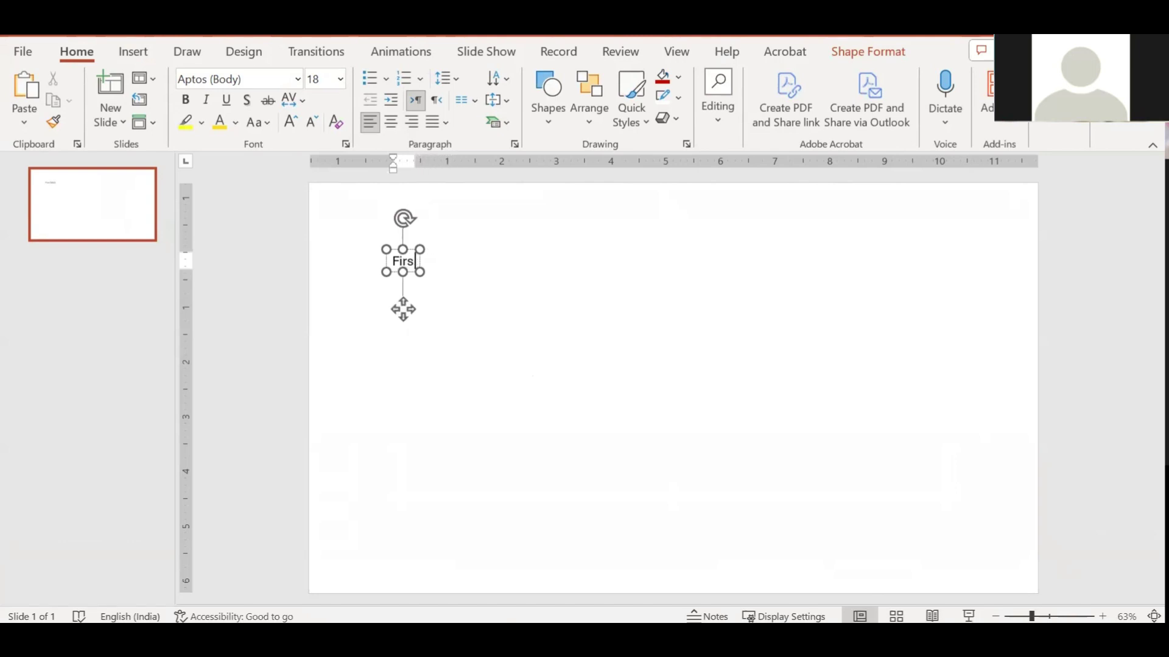
pyautogui.write('Word')
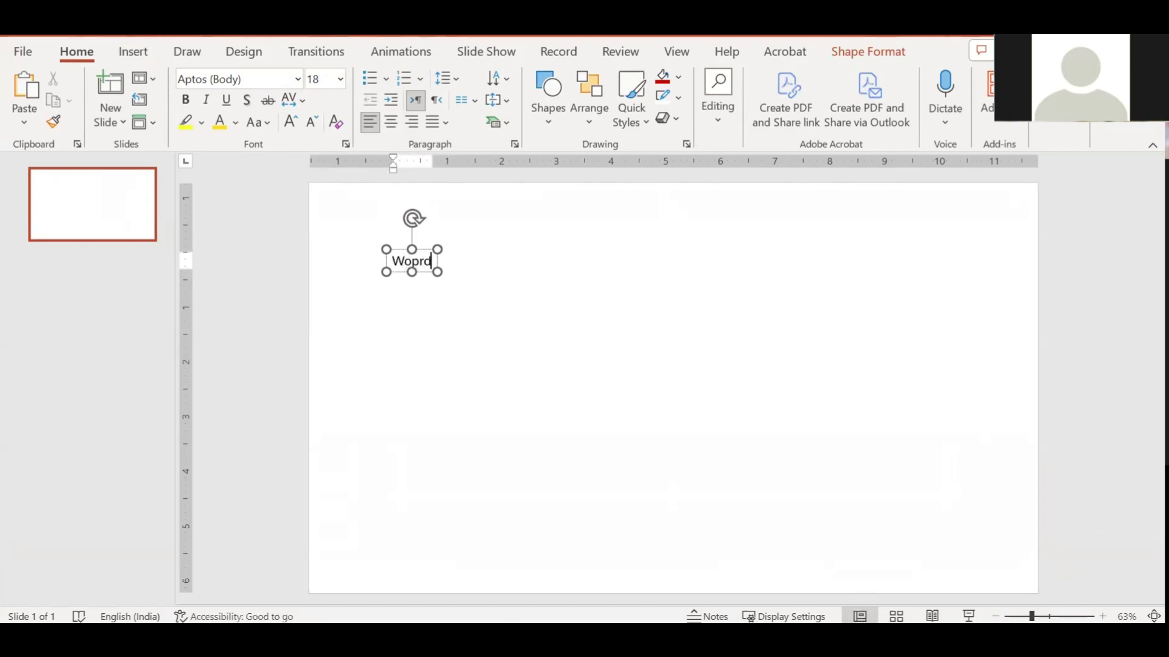
pyautogui.write('1')
pyautogui.press('Escape')
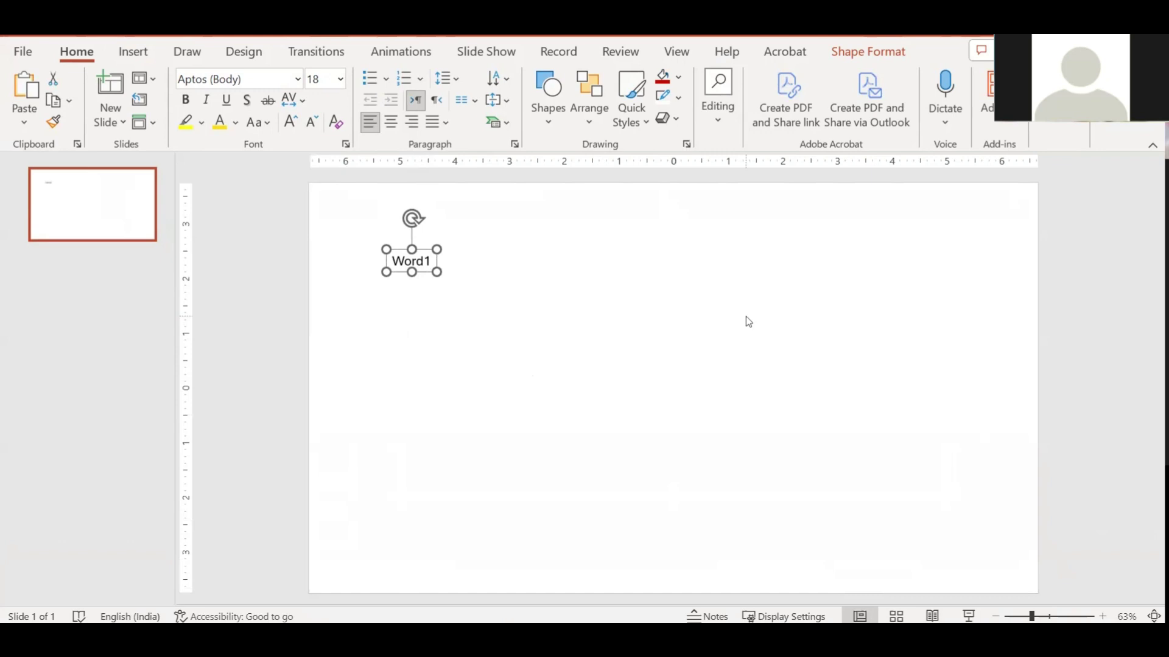
# Move Word1 to the top-left, enlarge it to 44 pt, and duplicate it alongside.
pyautogui.moveTo(424, 246); pyautogui.dragTo(361, 202)
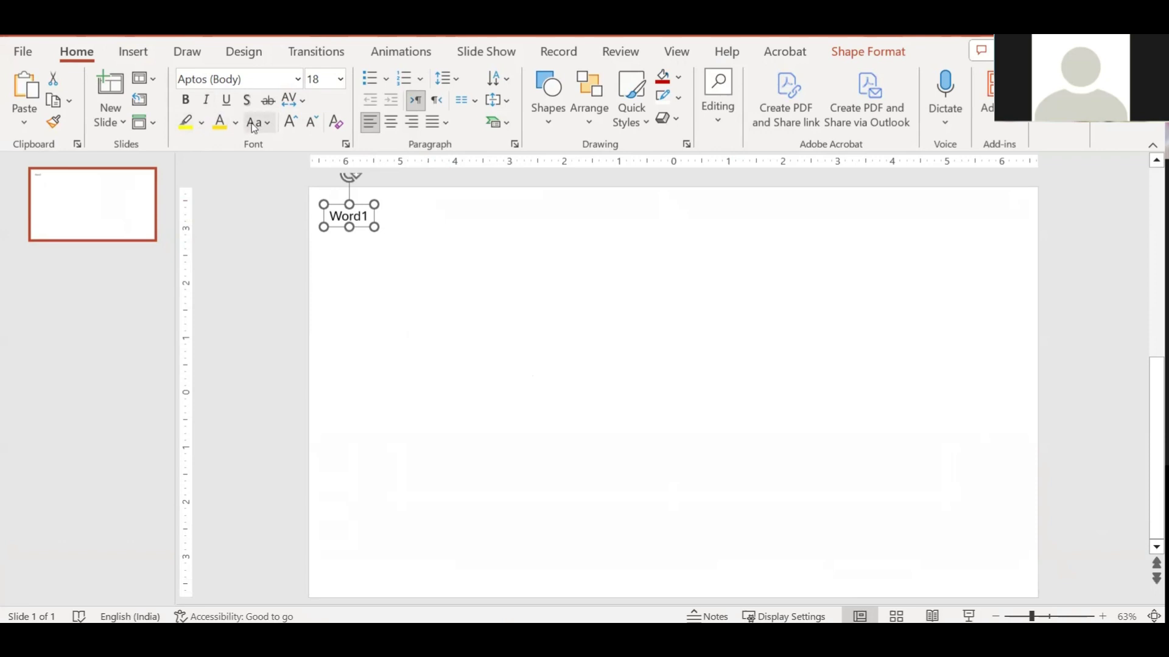
pyautogui.click(291, 123)
pyautogui.click(291, 124)
pyautogui.click(290, 123)
pyautogui.click(290, 124)
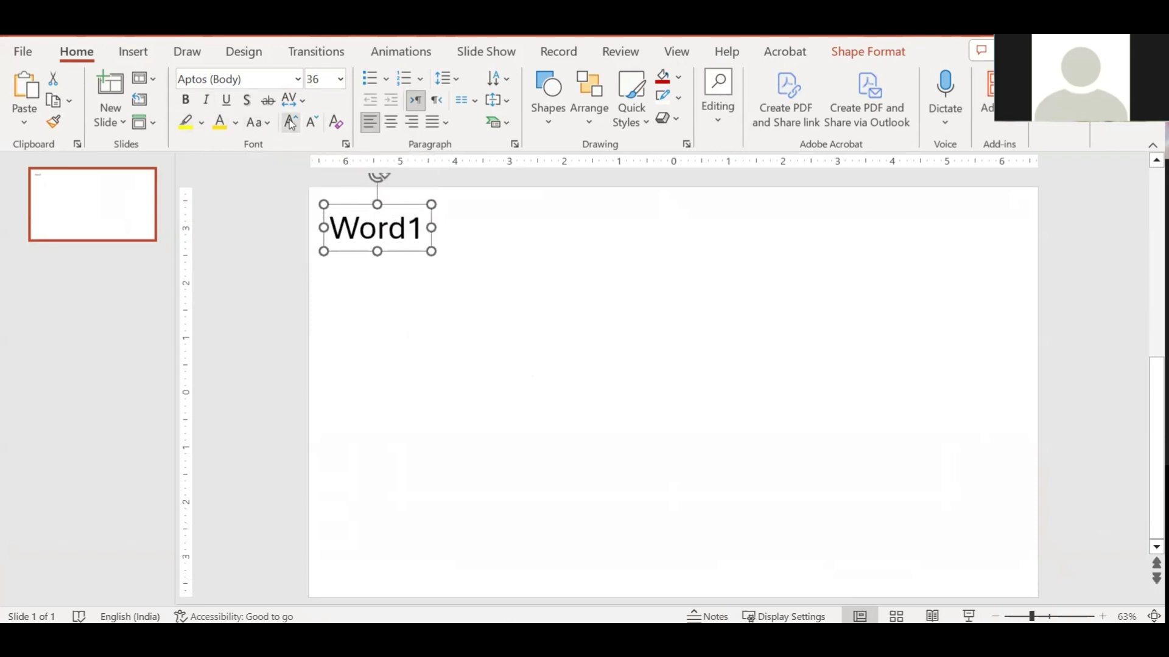
pyautogui.click(519, 256)
pyautogui.click(396, 239)
pyautogui.moveTo(402, 249)
pyautogui.mouseDown()
pyautogui.moveTo(545, 249)
pyautogui.moveTo(500, 247)
pyautogui.moveTo(528, 247)
pyautogui.mouseUp()
# Change the duplicated label to 'Word2'.
pyautogui.click(527, 224)
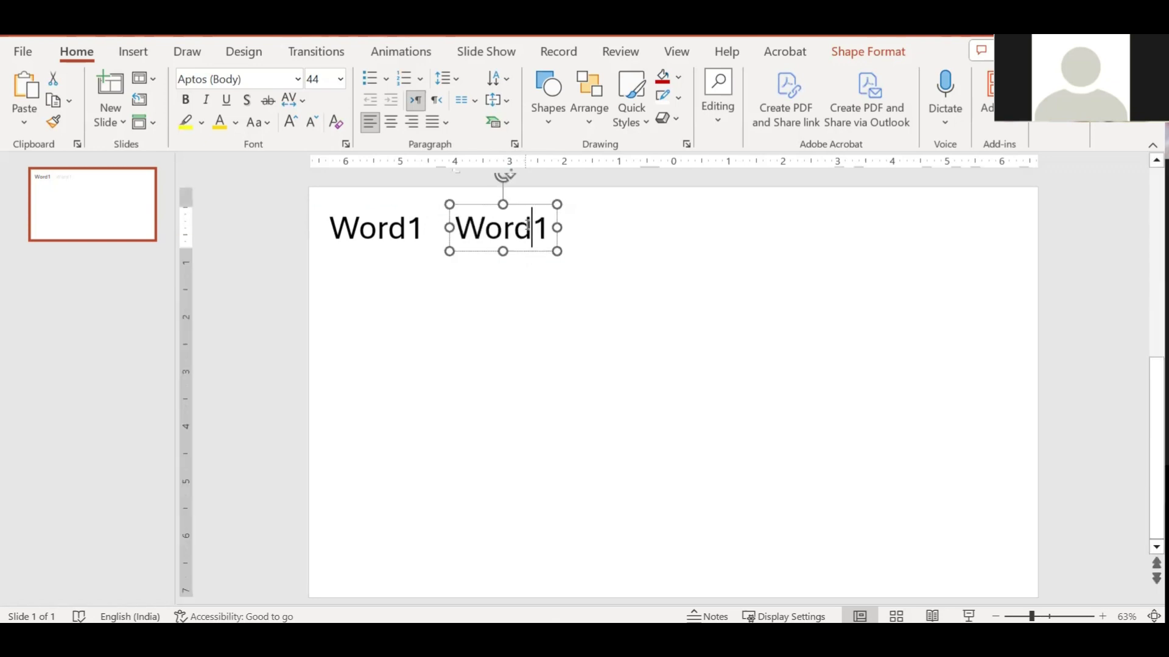
pyautogui.hotkey('shift', 'Right')
pyautogui.write('2')
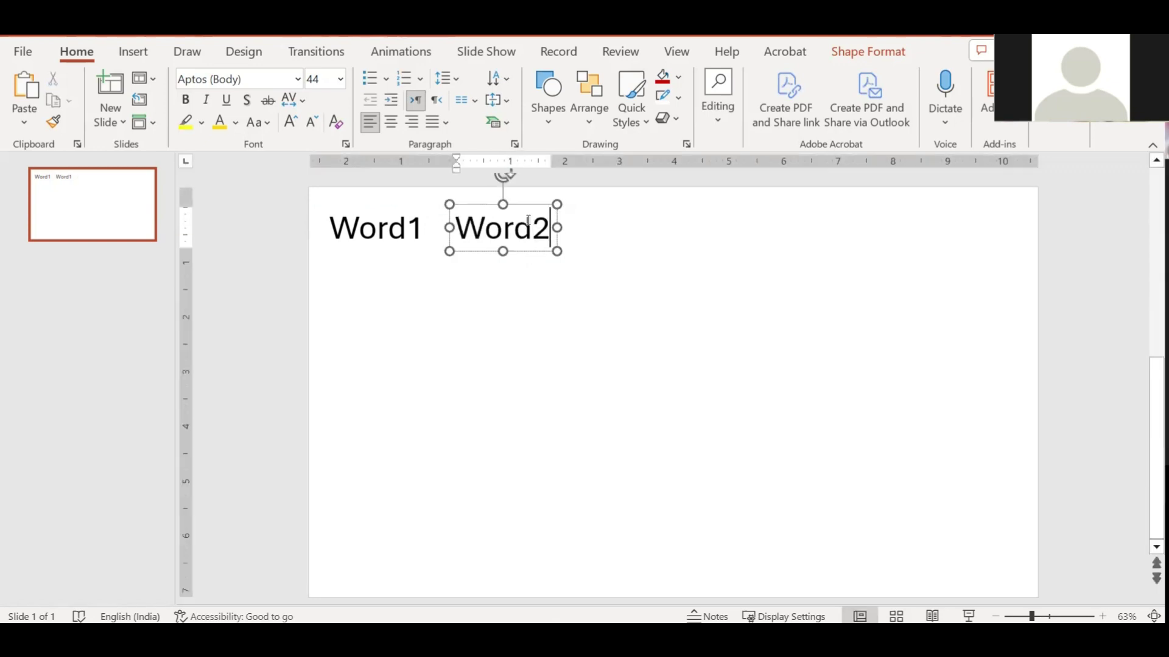
pyautogui.press('Escape')
# Copy Word1 and Word2 to the right and relabel the copies 'Word3' and 'Word4'.
pyautogui.hotkey('ctrl', 'a')
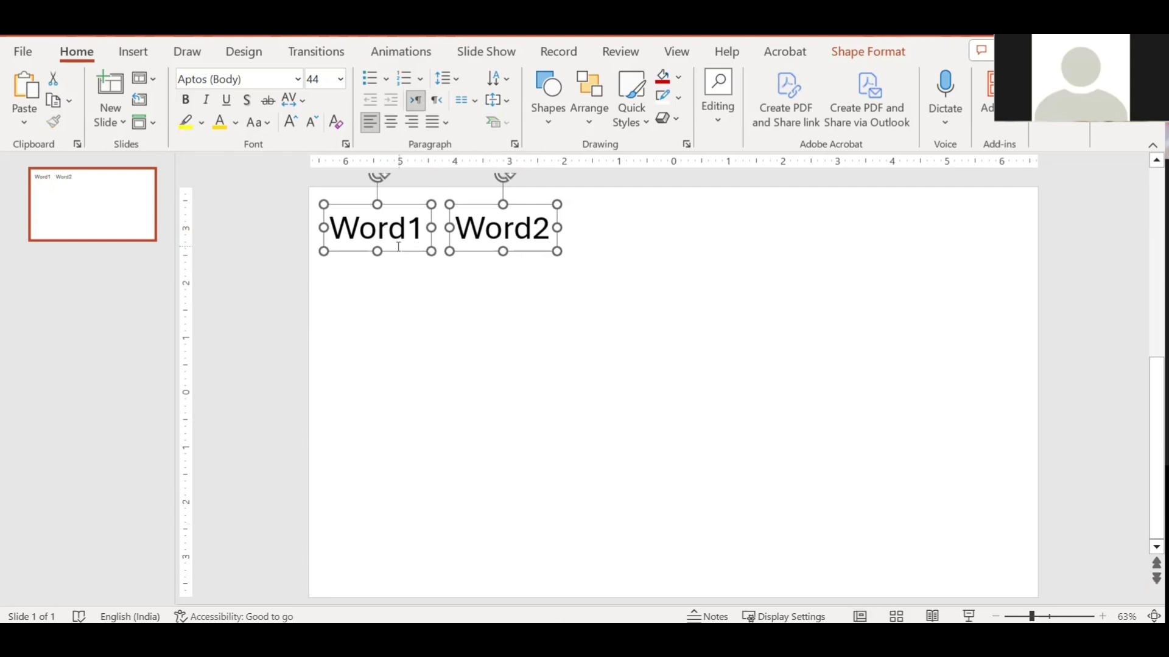
pyautogui.moveTo(395, 249); pyautogui.dragTo(652, 260)
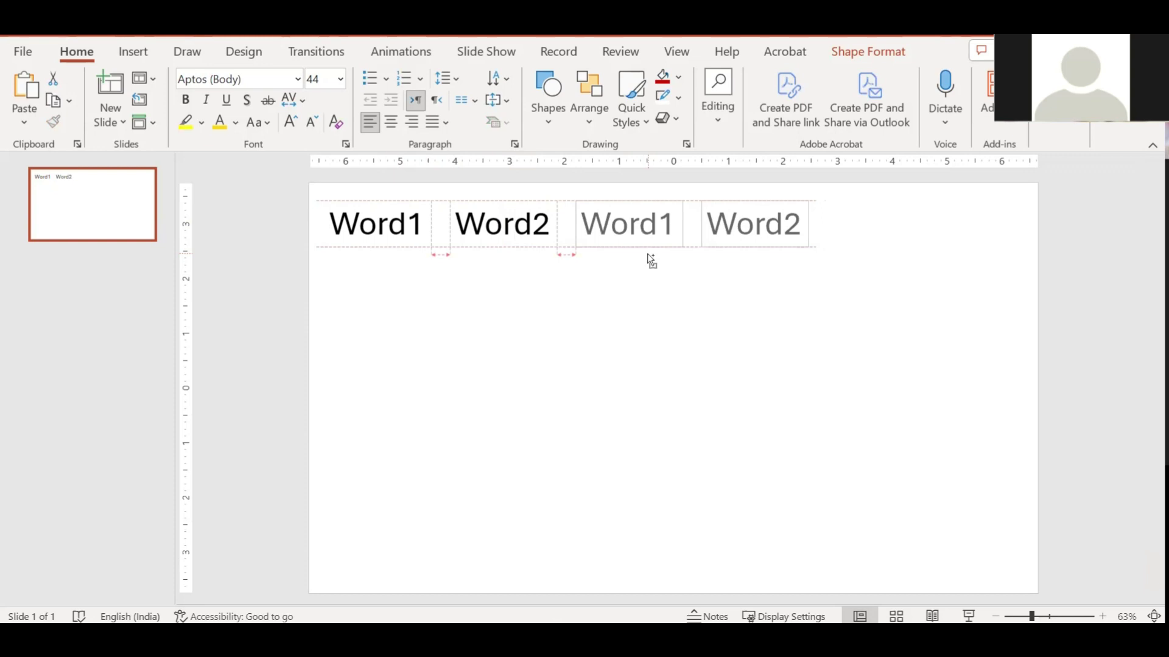
pyautogui.moveTo(652, 260); pyautogui.dragTo(651, 260)
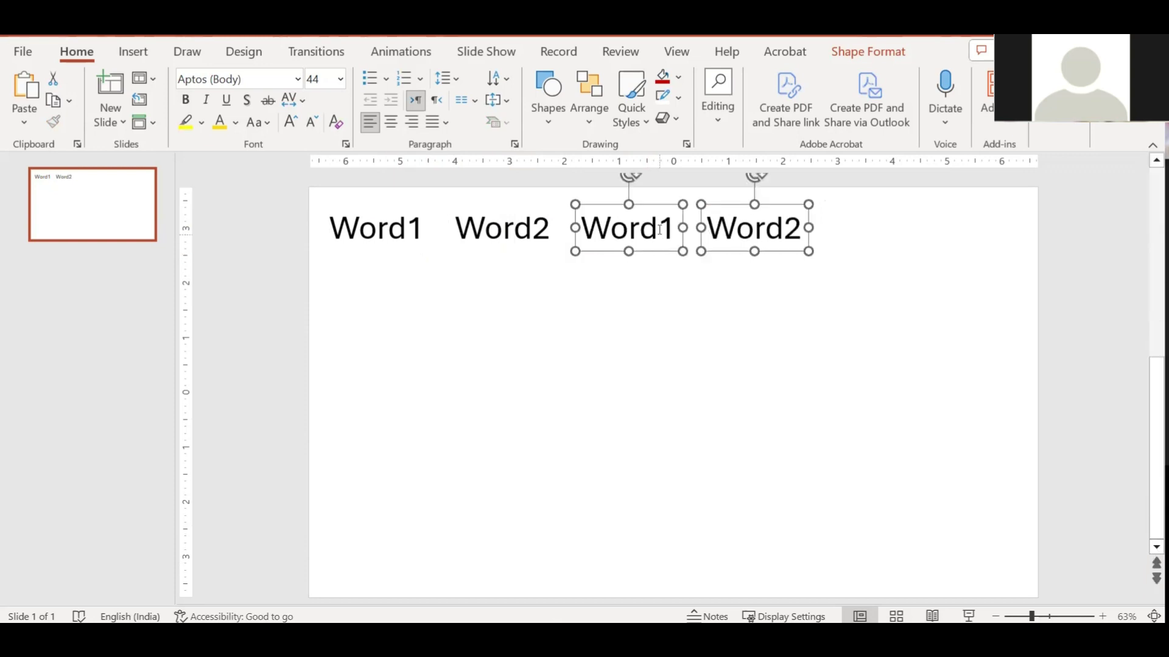
pyautogui.doubleClick(638, 237)
pyautogui.press('Right')
pyautogui.hotkey('shift', 'Left')
pyautogui.write('3')
pyautogui.click(798, 229)
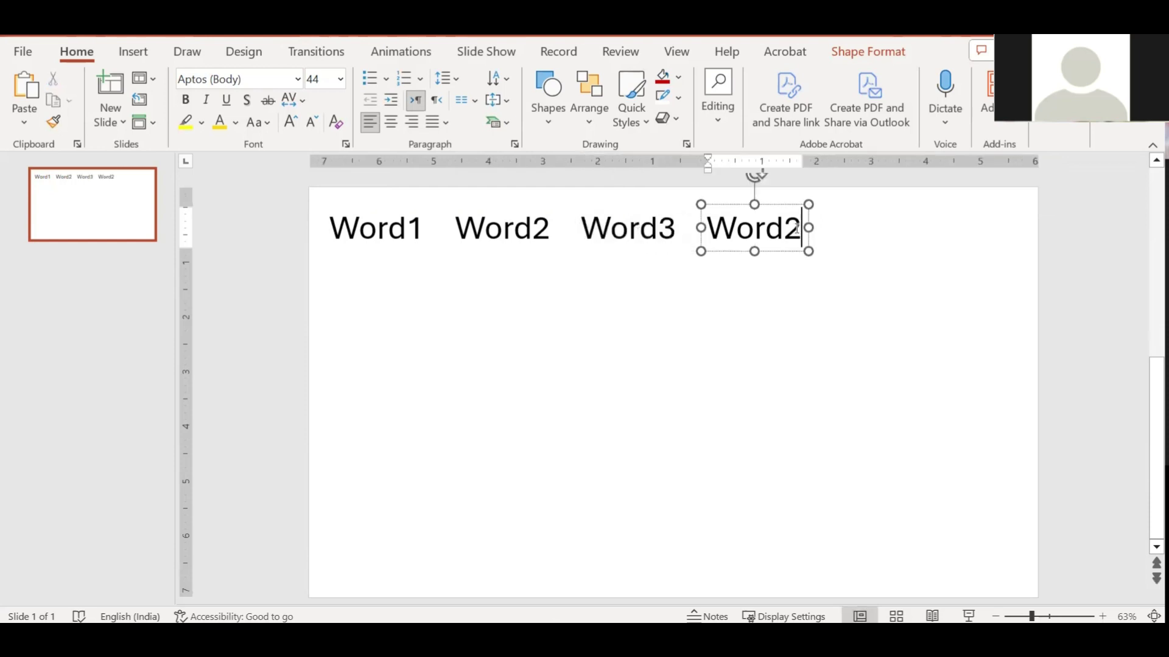
pyautogui.hotkey('shift', 'Left')
pyautogui.write('4')
# Add a fifth 'Word4' box near the slide's right edge and select all five words.
pyautogui.click(782, 281)
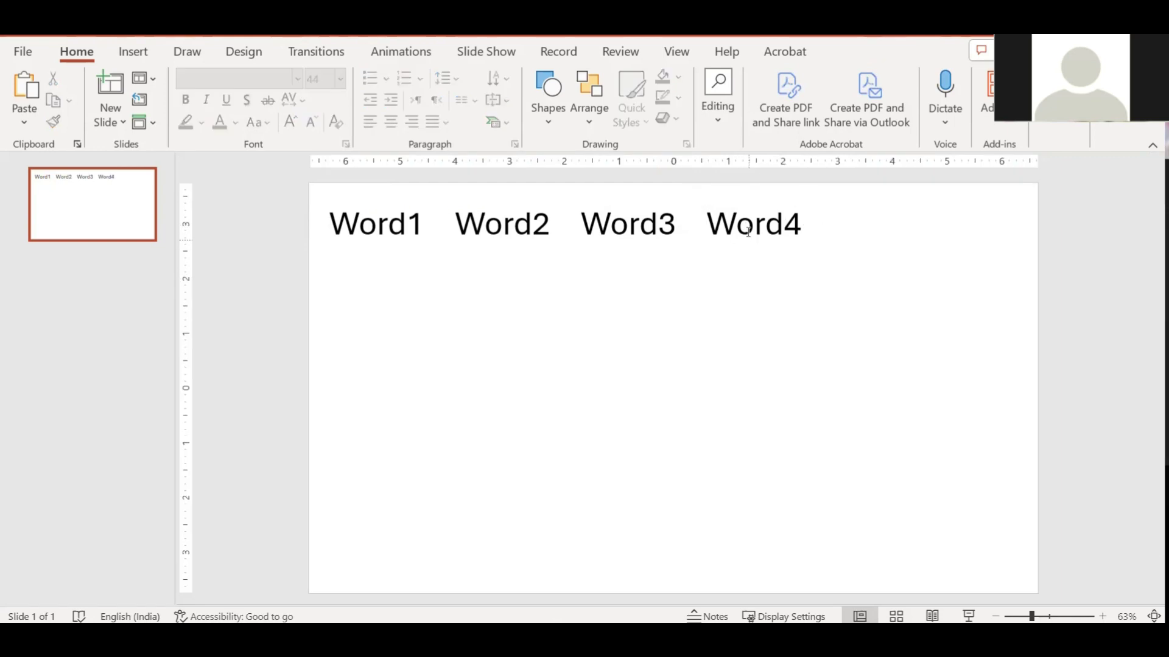
pyautogui.click(725, 243)
pyautogui.keyDown('shift'); pyautogui.click(657, 249); pyautogui.keyUp('shift')
pyautogui.moveTo(657, 259); pyautogui.dragTo(914, 254)
pyautogui.click(903, 286)
pyautogui.click(1007, 250)
pyautogui.press('Delete')
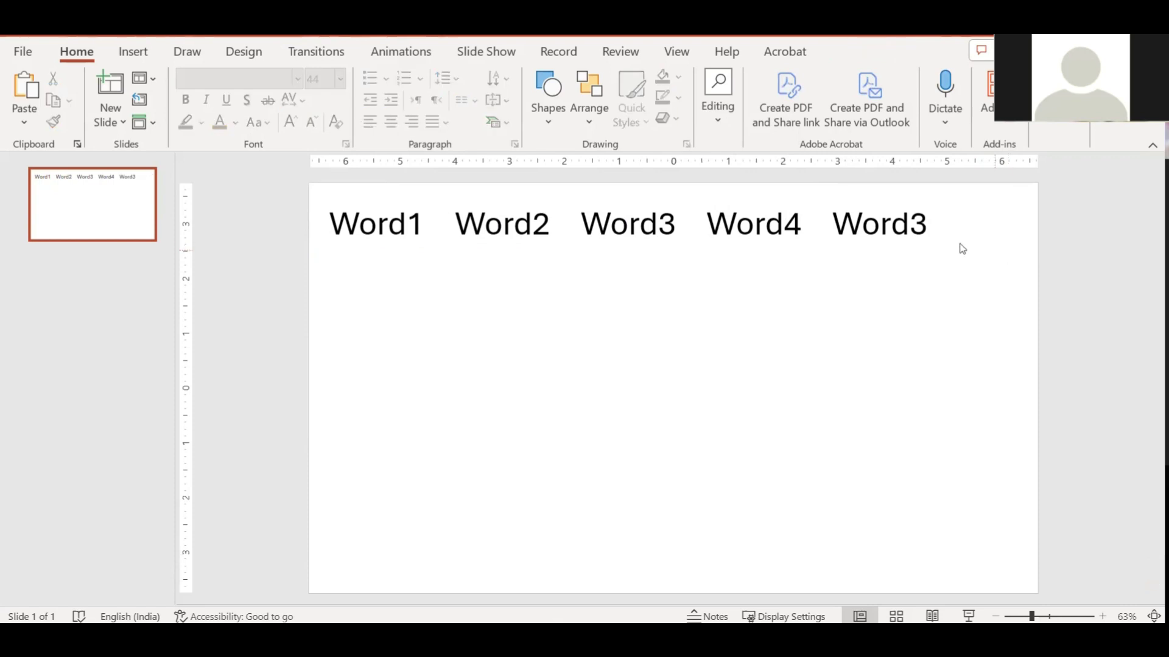
pyautogui.click(924, 228)
pyautogui.hotkey('shift', 'Left')
pyautogui.write('4')
pyautogui.click(918, 255)
pyautogui.click(884, 229)
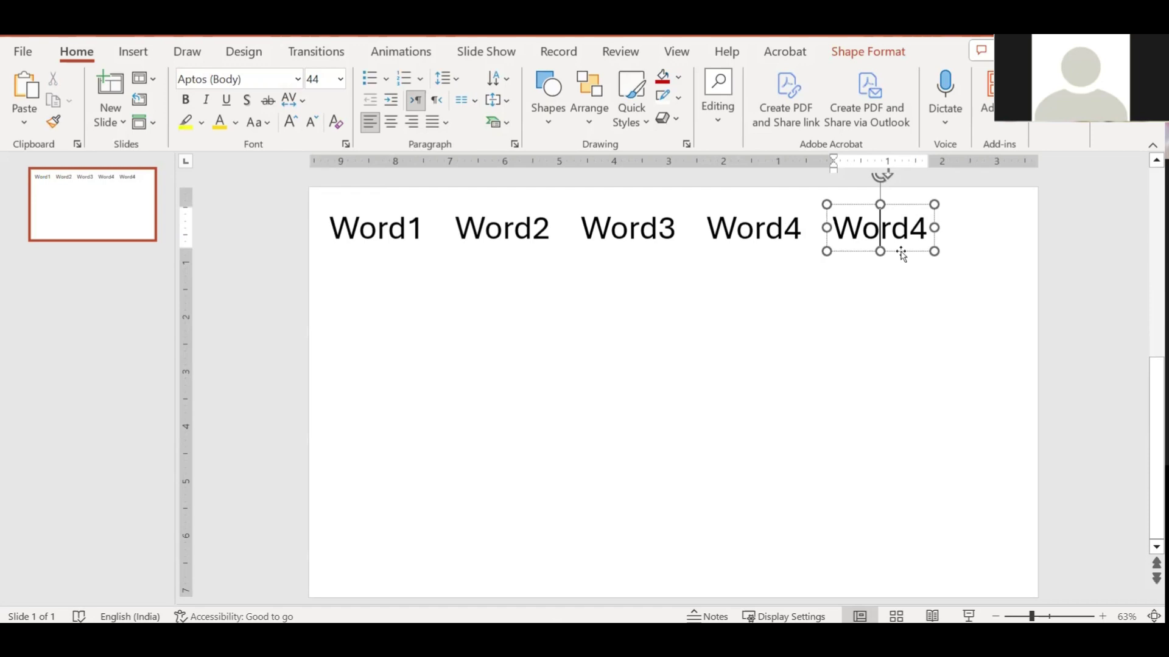
pyautogui.moveTo(900, 253); pyautogui.dragTo(972, 250)
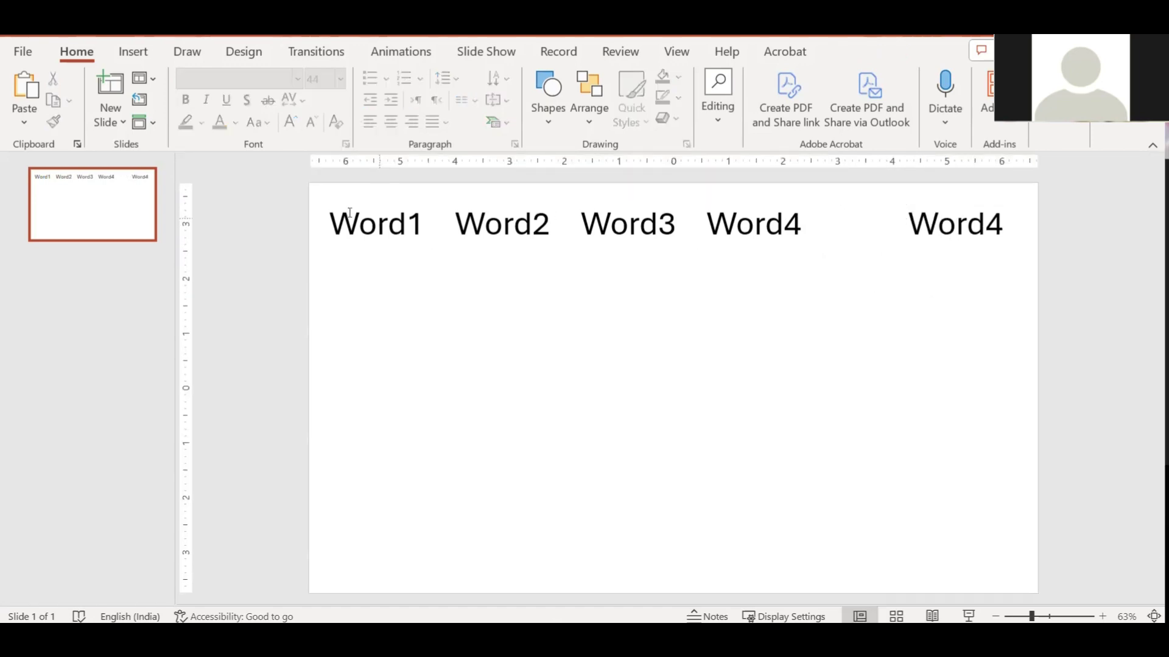
pyautogui.moveTo(296, 186); pyautogui.dragTo(1140, 303)
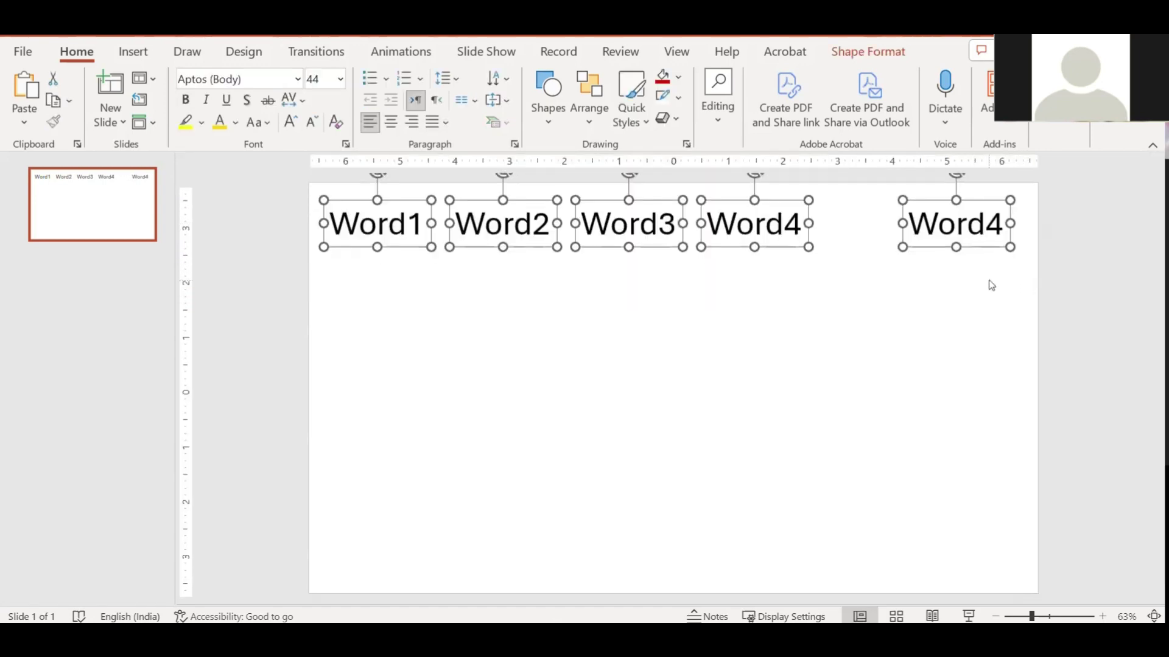
# Align the five top-row words to the slide and distribute them horizontally.
pyautogui.click(990, 282)
pyautogui.moveTo(294, 193); pyautogui.dragTo(1058, 300)
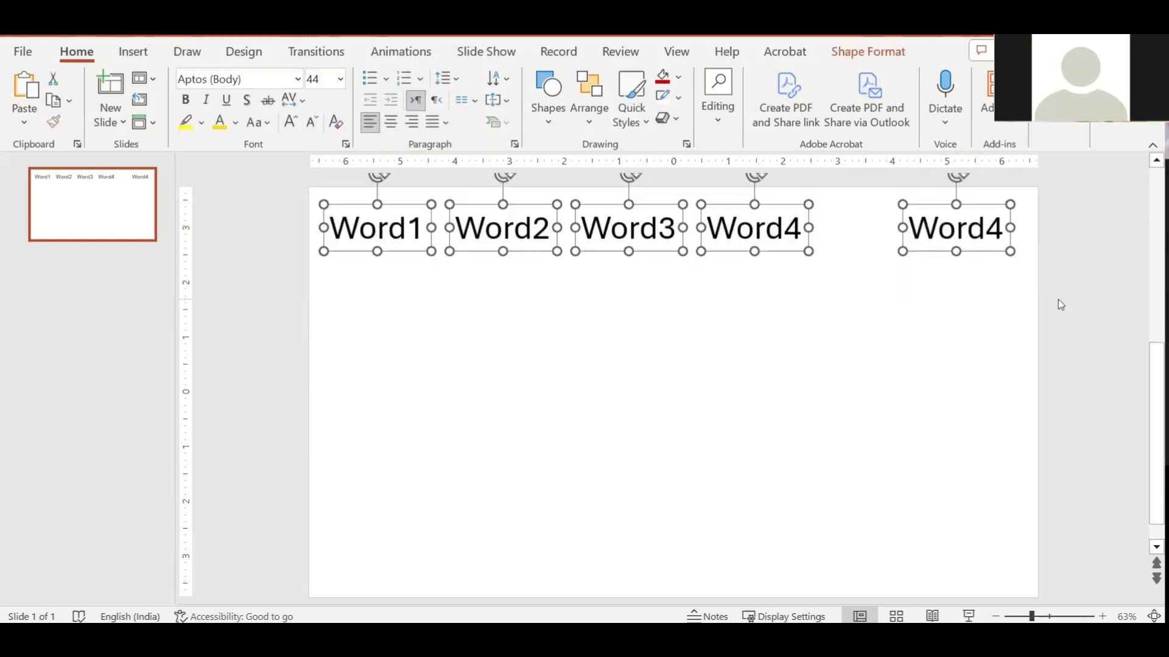
pyautogui.click(589, 111)
pyautogui.moveTo(633, 422)
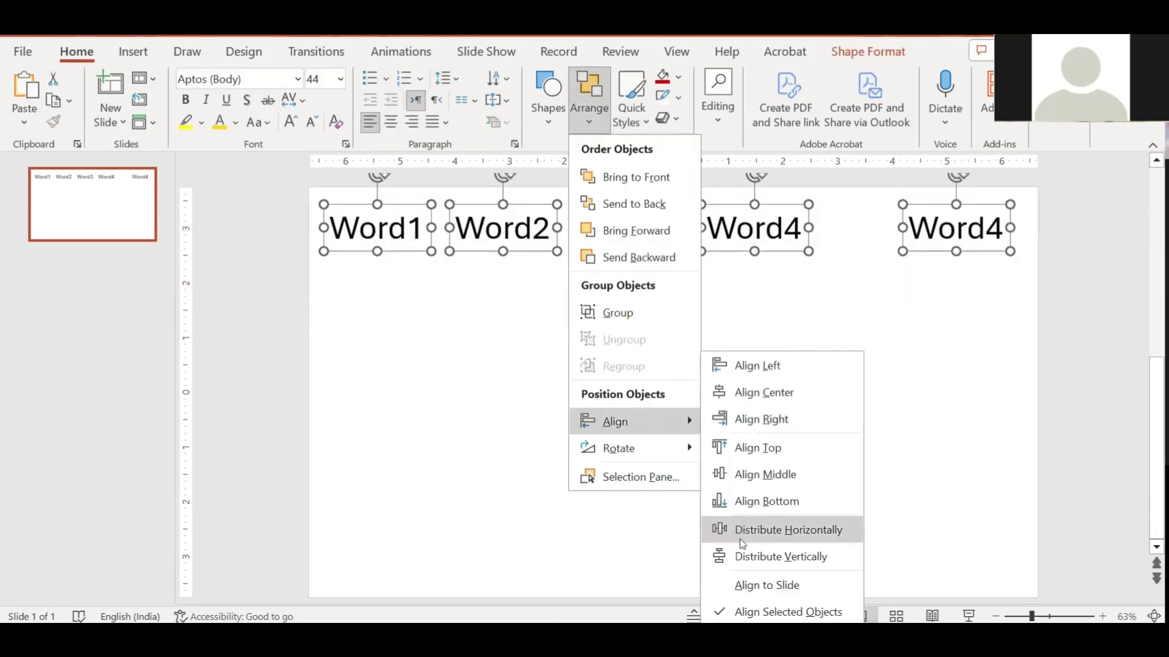
pyautogui.click(761, 586)
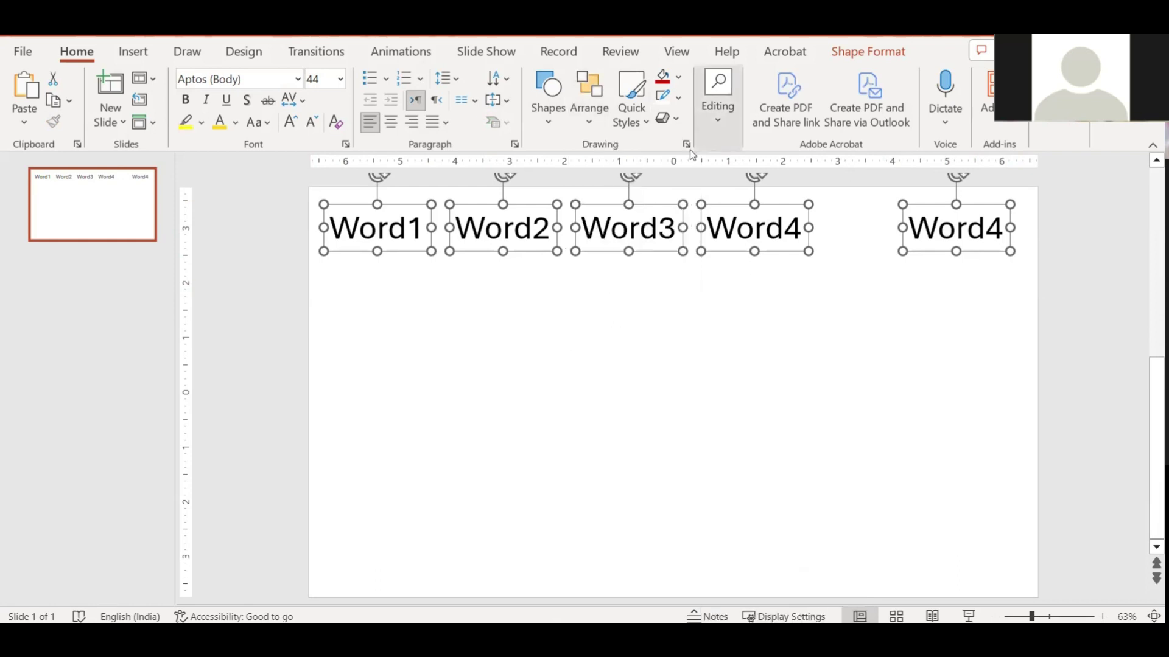
pyautogui.click(589, 103)
pyautogui.moveTo(615, 421)
pyautogui.click(776, 528)
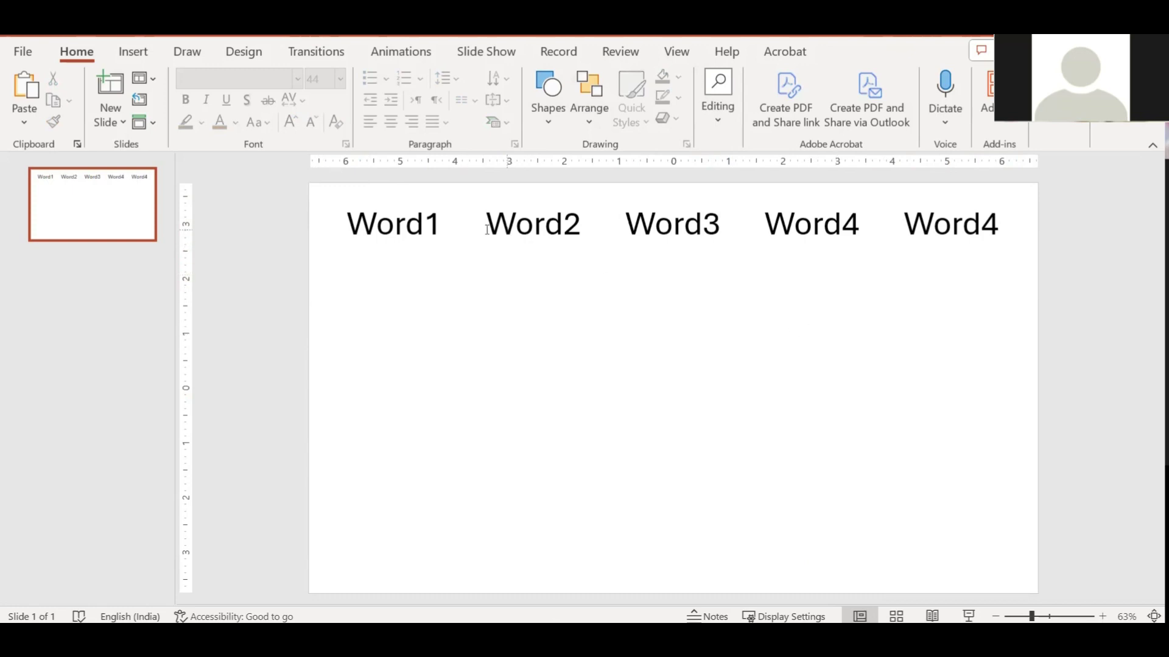
pyautogui.click(517, 226)
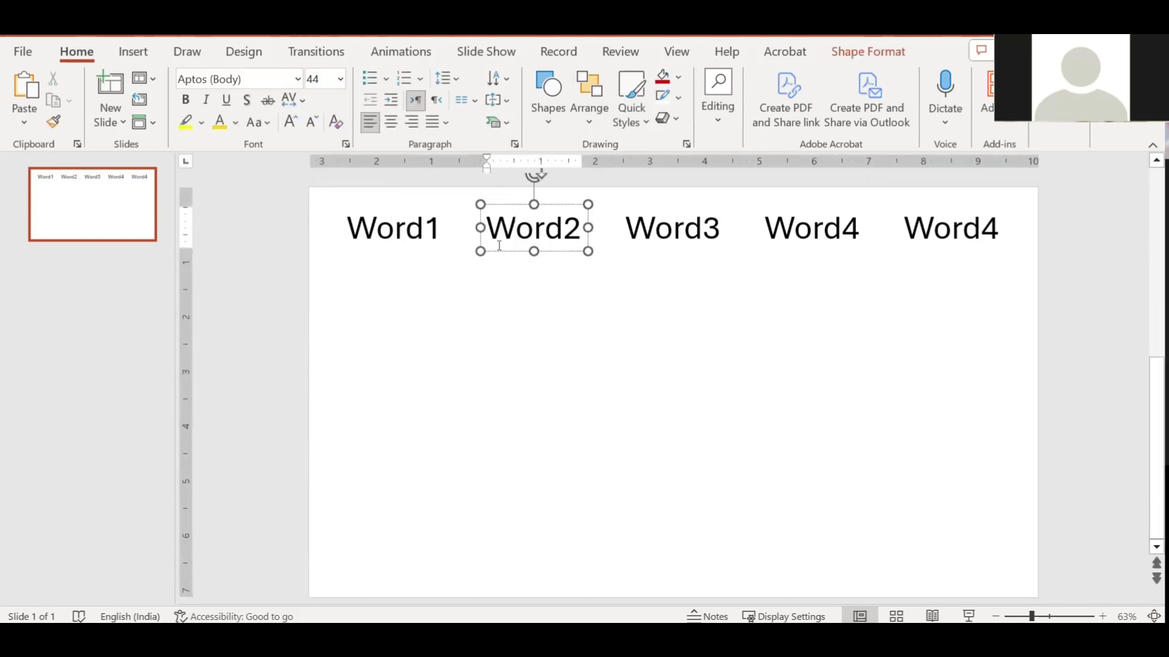
# Ctrl-drag a copy of the five-word row directly beneath it as a second row.
pyautogui.click(473, 305)
pyautogui.moveTo(290, 192); pyautogui.dragTo(1042, 315)
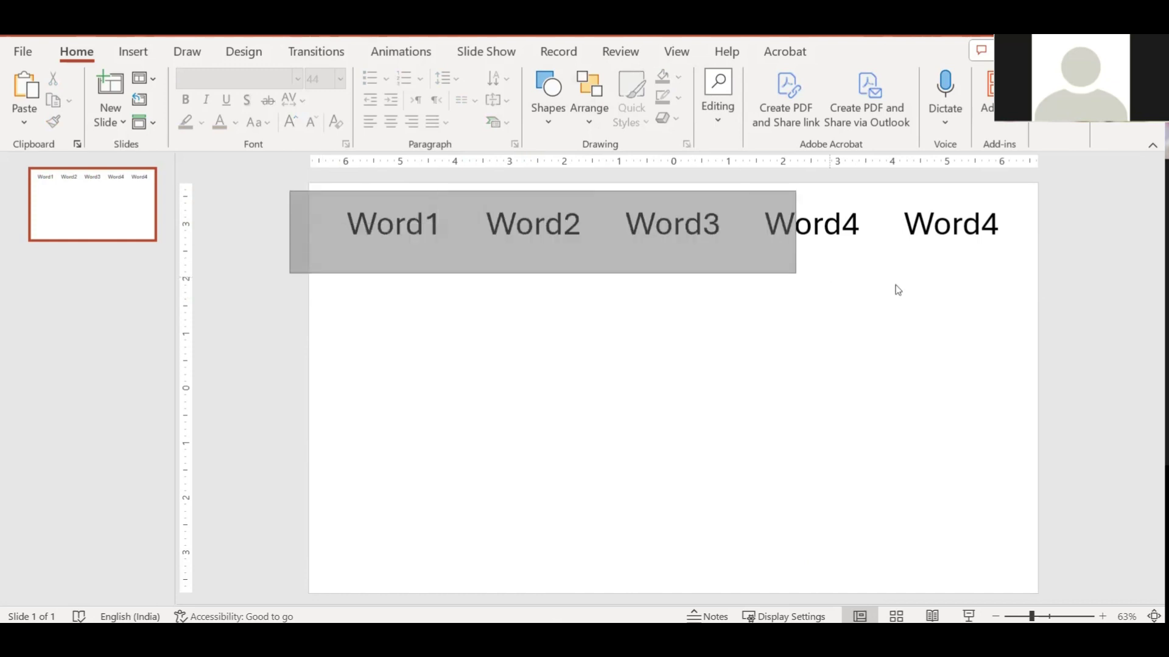
pyautogui.moveTo(785, 252); pyautogui.dragTo(786, 285)
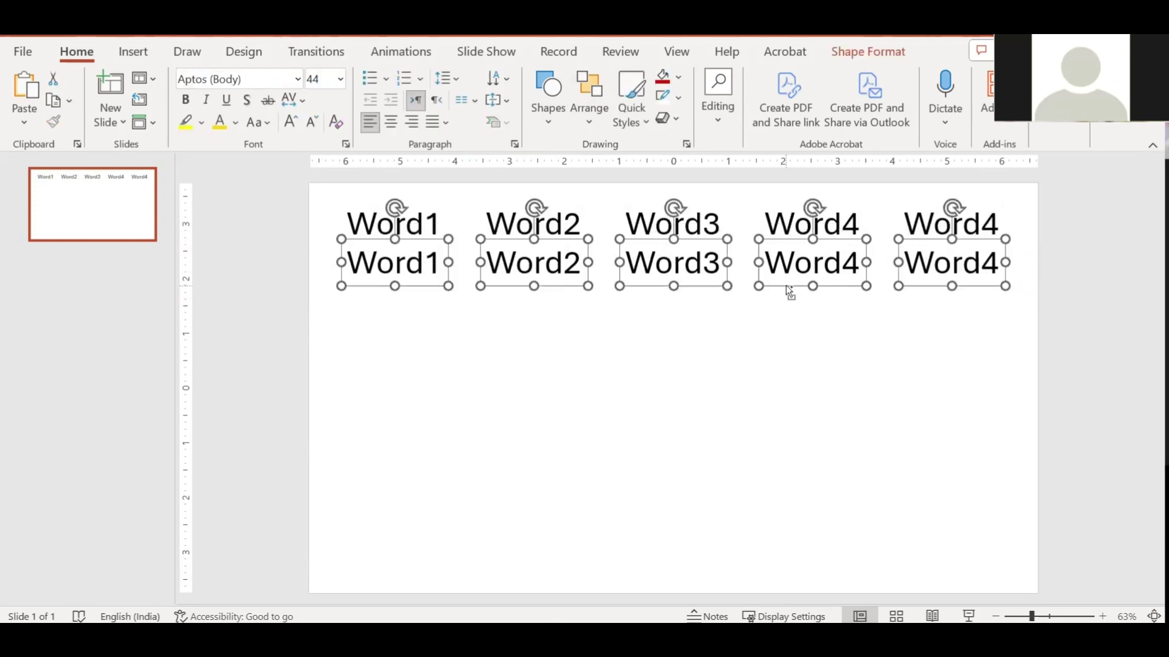
pyautogui.click(732, 365)
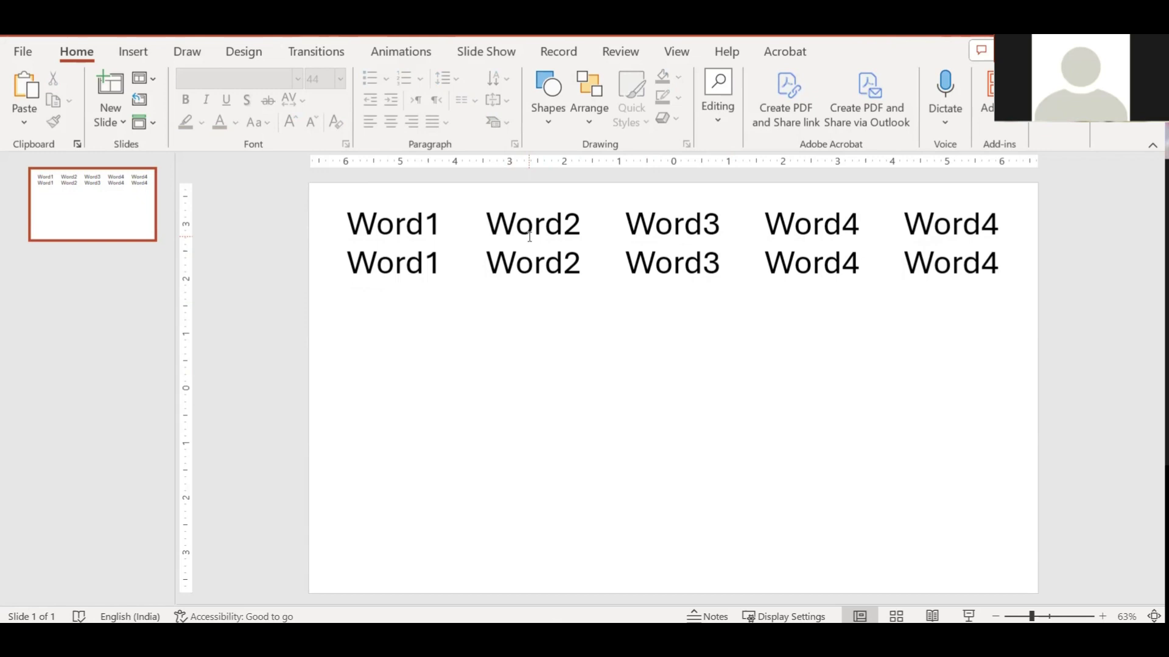
# Select the five second-row words and Ctrl-drag them down to form a third row.
pyautogui.click(393, 265)
pyautogui.keyDown('shift'); pyautogui.click(548, 265); pyautogui.keyUp('shift')
pyautogui.keyDown('shift'); pyautogui.click(660, 267); pyautogui.keyUp('shift')
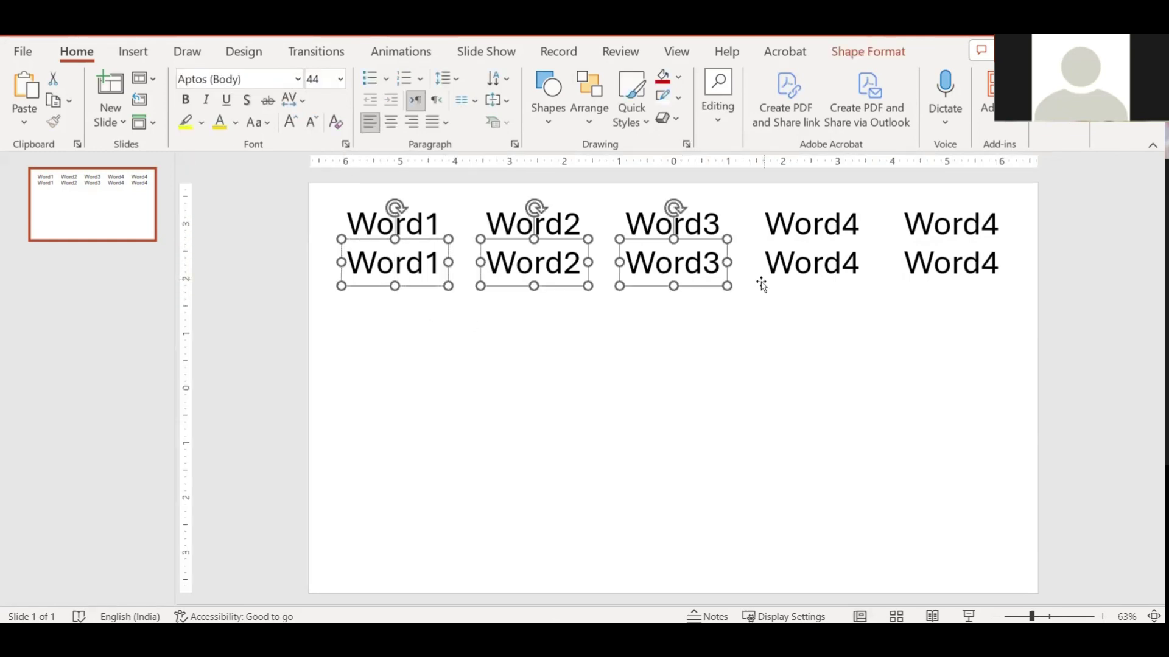
pyautogui.keyDown('shift'); pyautogui.click(820, 272); pyautogui.keyUp('shift')
pyautogui.keyDown('shift'); pyautogui.click(947, 270); pyautogui.keyUp('shift')
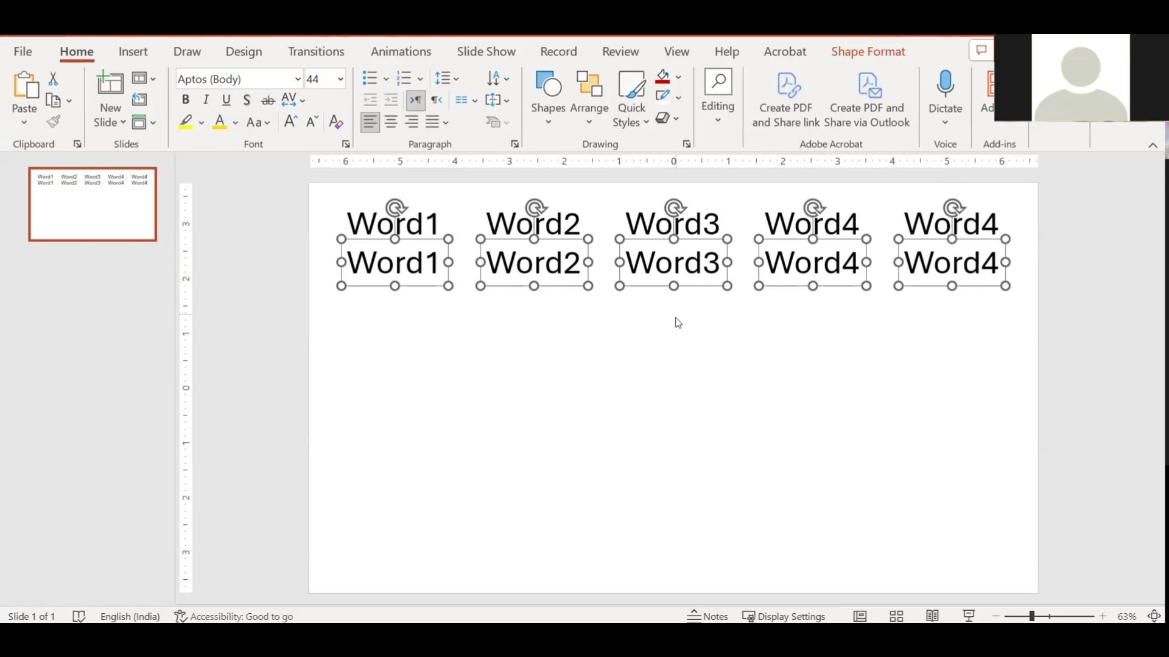
pyautogui.click(693, 330)
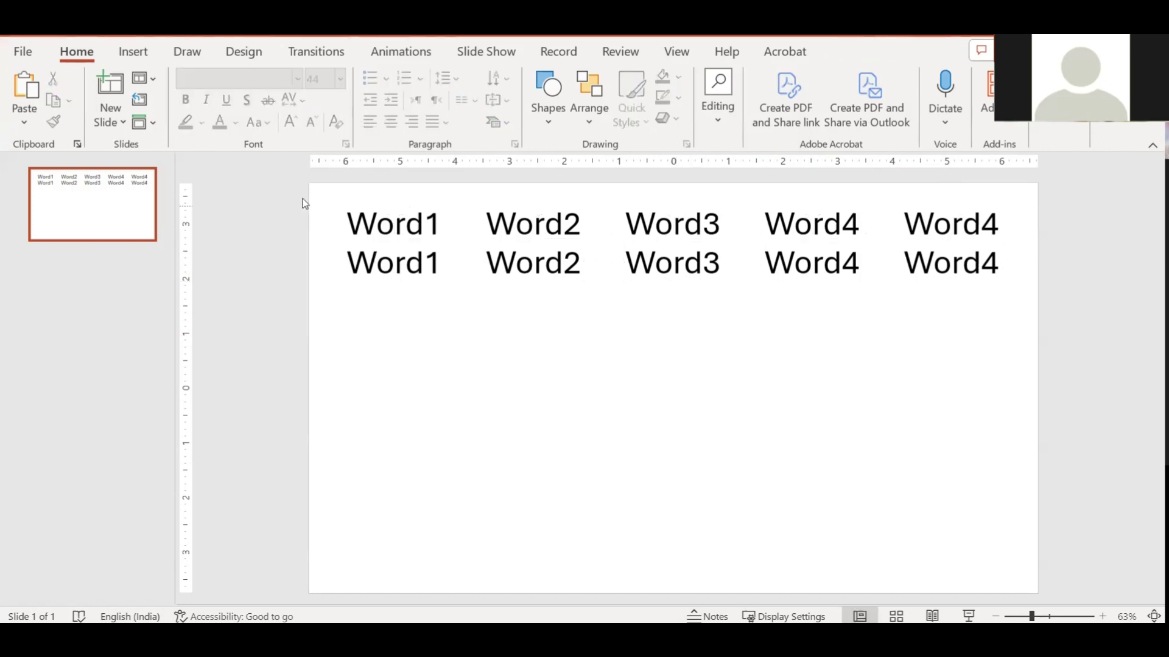
pyautogui.click(417, 271)
pyautogui.keyDown('shift'); pyautogui.click(530, 271); pyautogui.keyUp('shift')
pyautogui.keyDown('shift'); pyautogui.click(703, 271); pyautogui.keyUp('shift')
pyautogui.keyDown('shift'); pyautogui.click(816, 271); pyautogui.keyUp('shift')
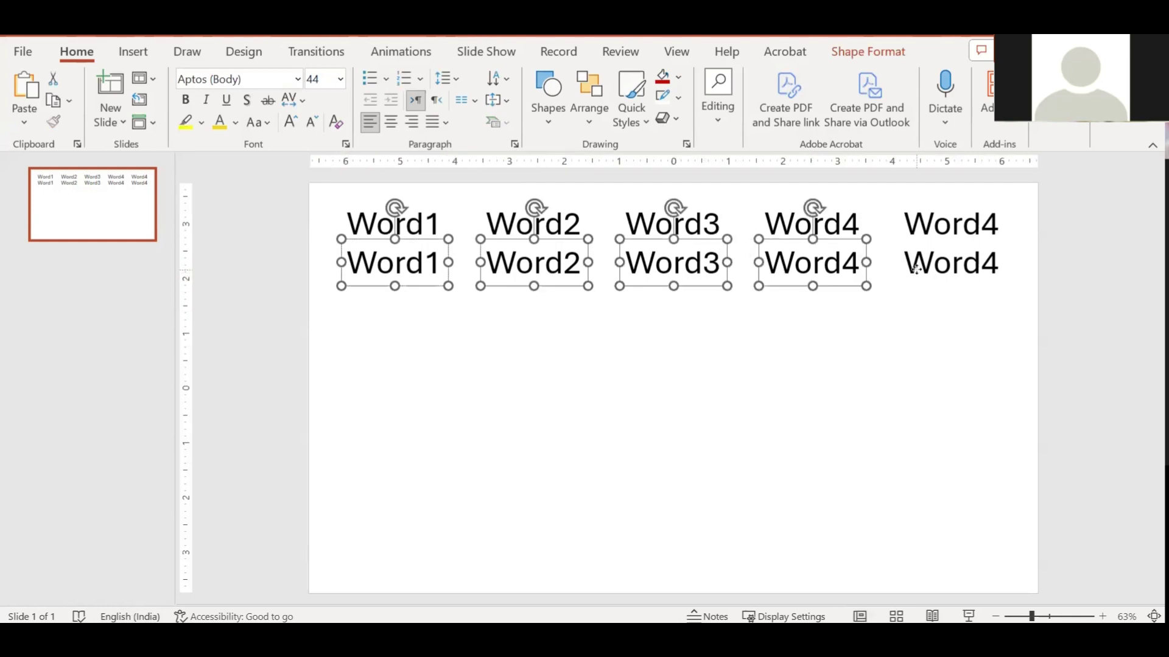
pyautogui.keyDown('shift'); pyautogui.click(915, 270); pyautogui.keyUp('shift')
pyautogui.moveTo(911, 291); pyautogui.dragTo(912, 333)
pyautogui.moveTo(294, 186); pyautogui.dragTo(1049, 387)
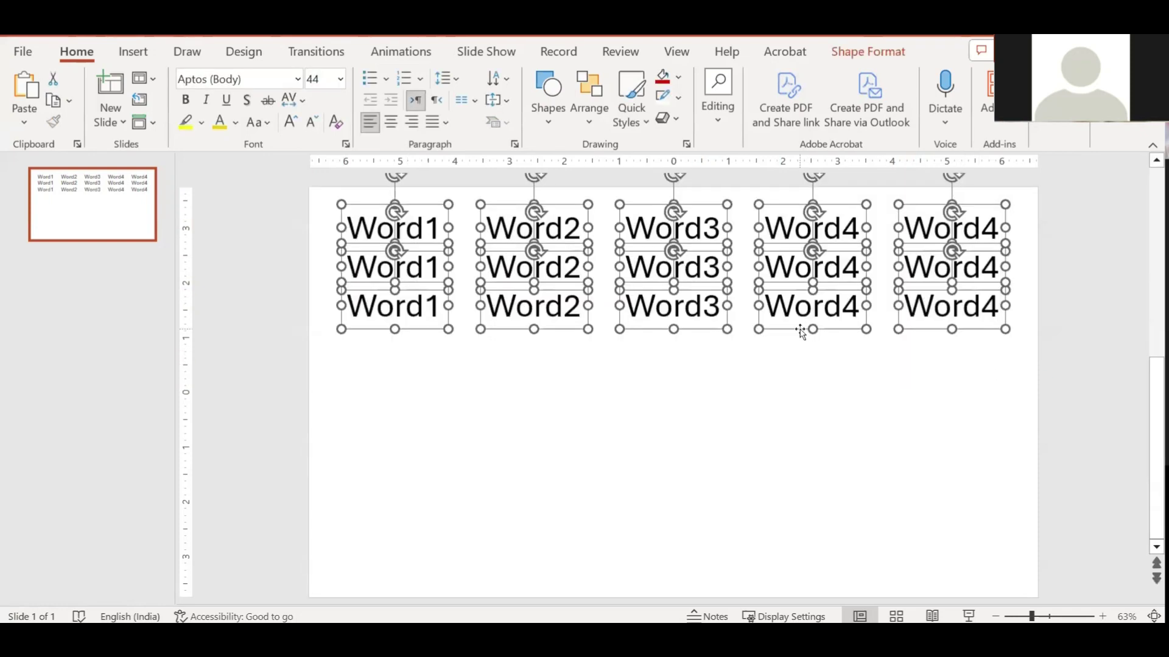
pyautogui.click(649, 451)
# Dismiss PowerPoint's save prompt and close Word's template gallery to return to the document.
pyautogui.hotkey('ctrl', 's')
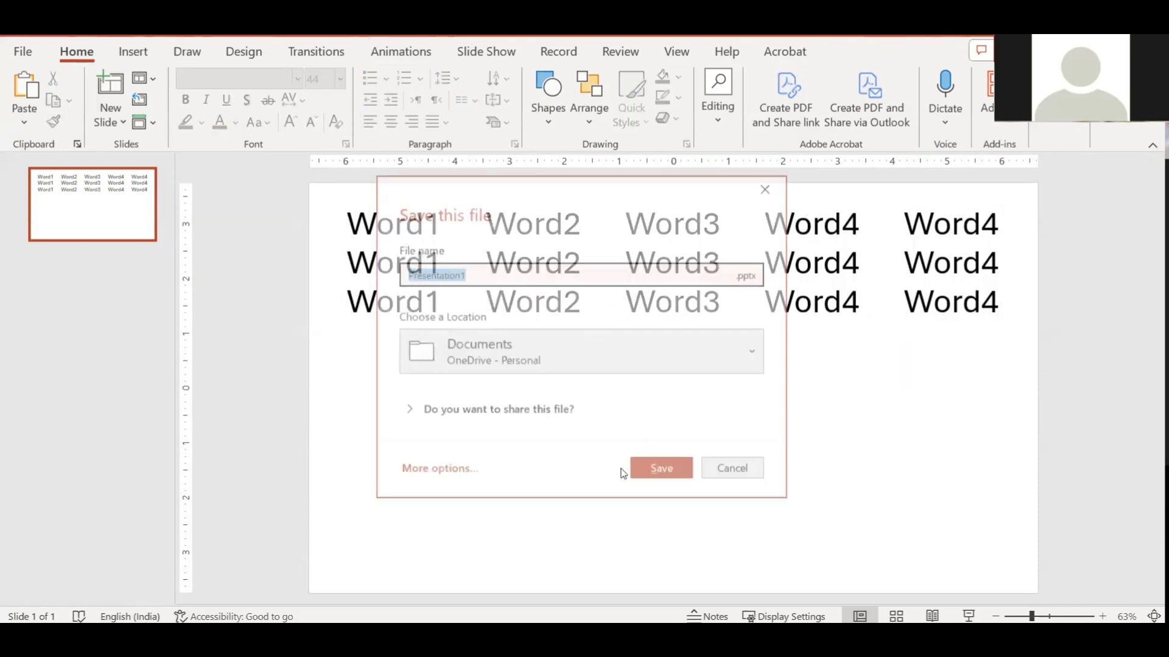
pyautogui.press('Escape')
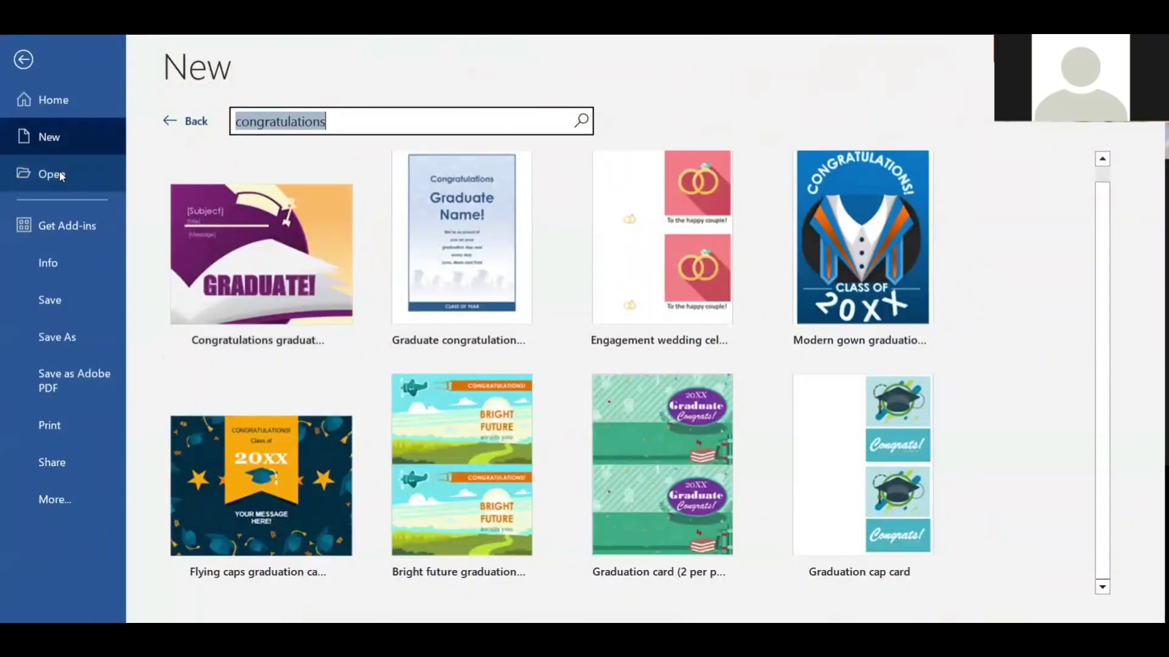
pyautogui.click(61, 136)
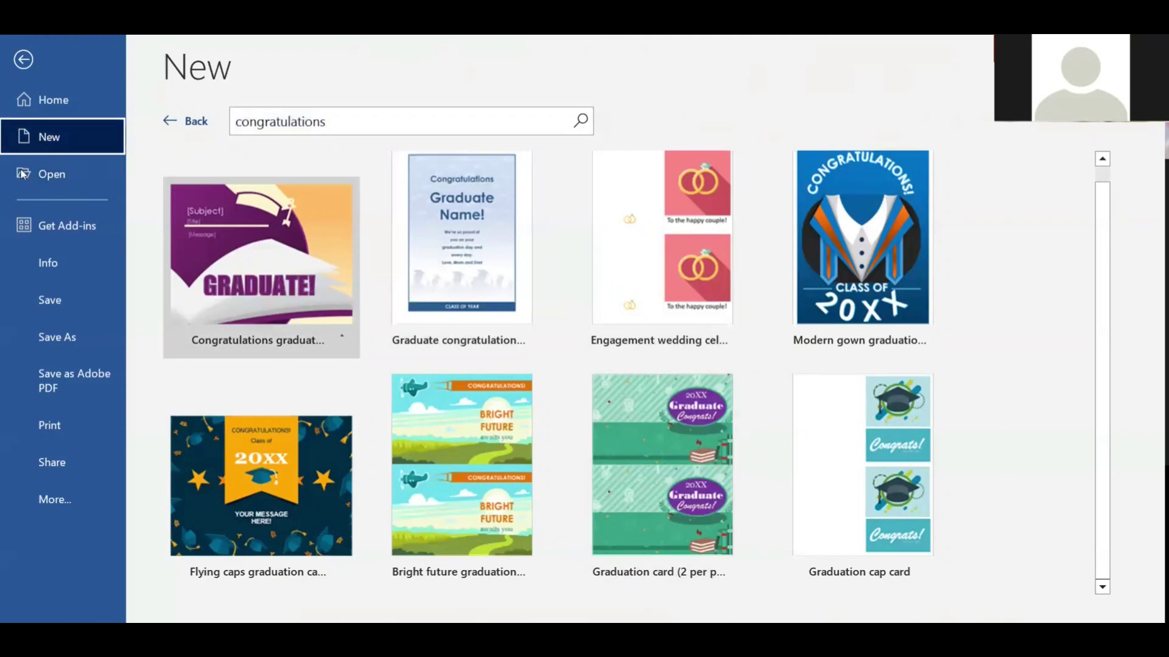
pyautogui.press('Escape')
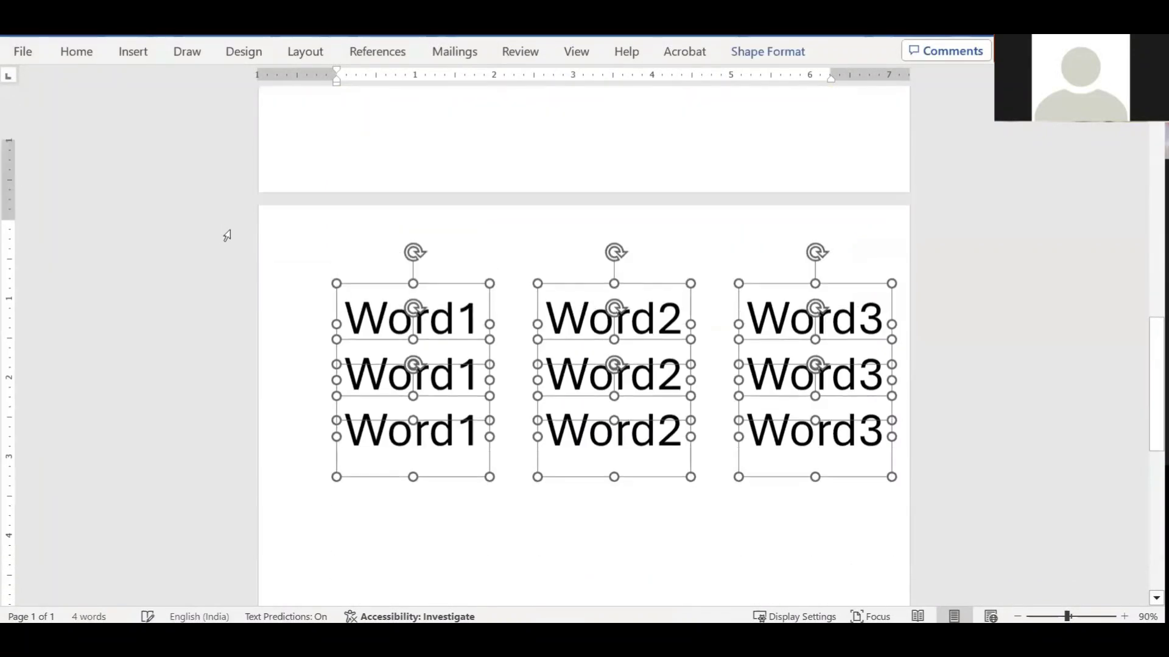
# Group the nine Word1–Word3 text boxes into one object via Shape Format.
pyautogui.scroll(-1, 227, 236)
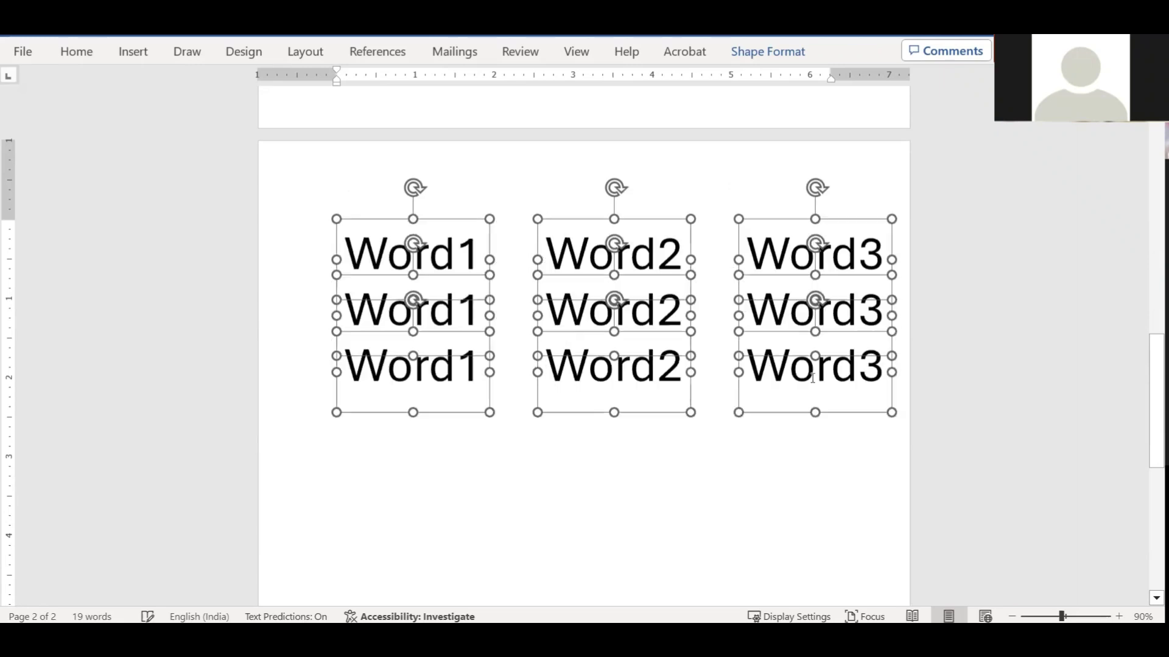
pyautogui.hotkey('ctrl', 'g')
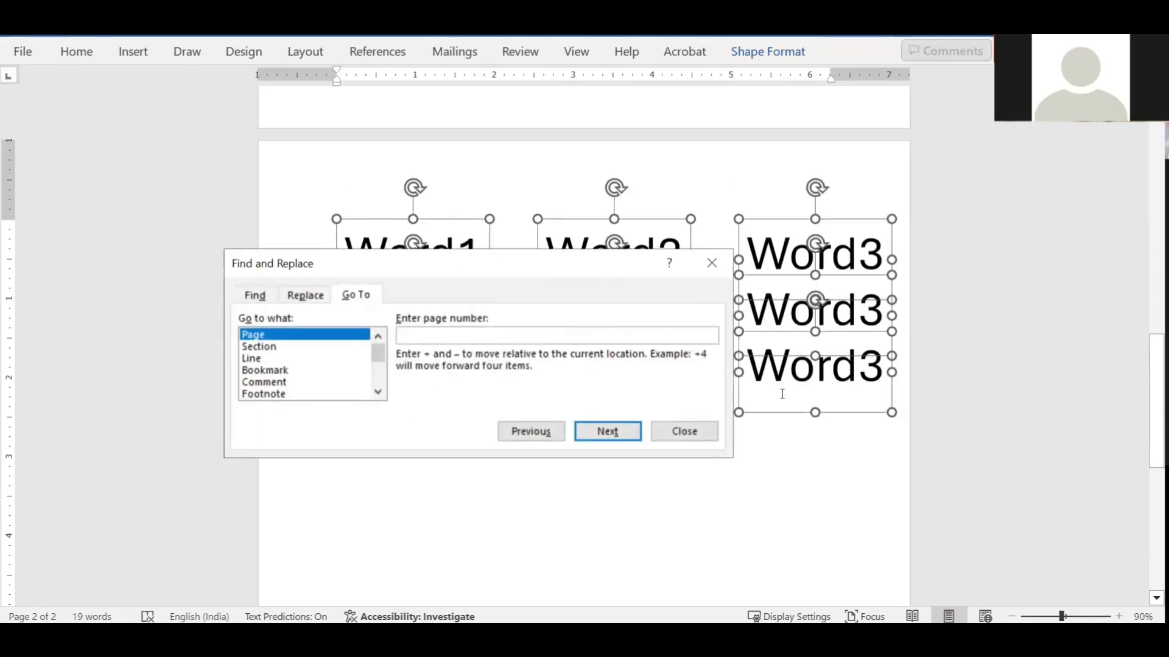
pyautogui.press('Escape')
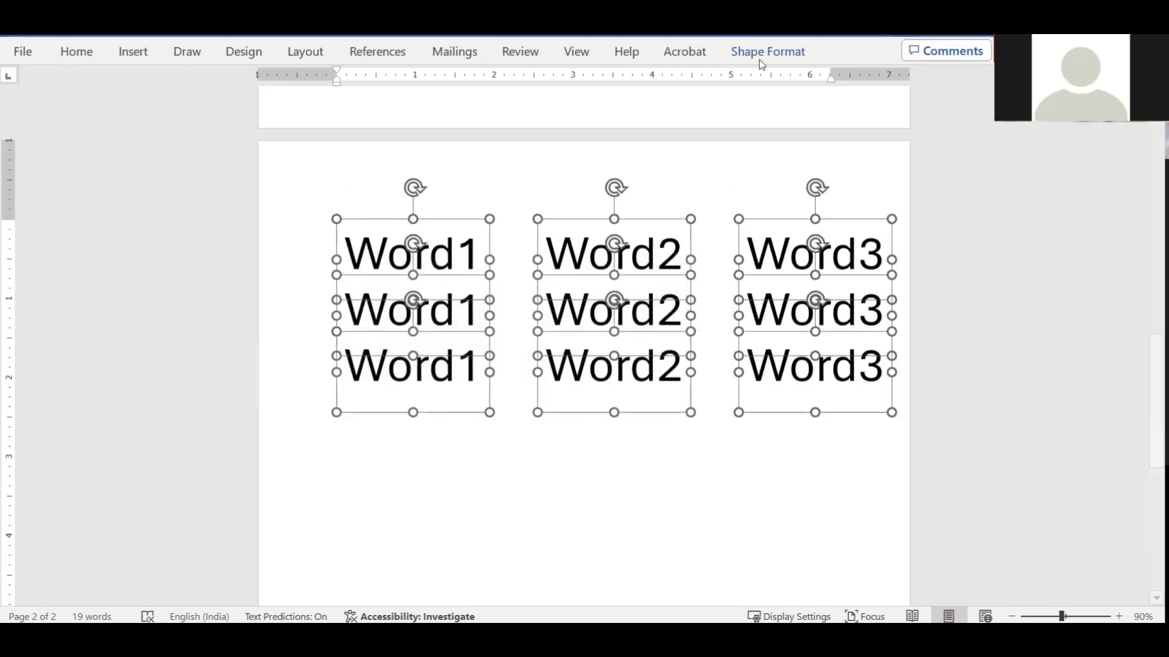
pyautogui.click(762, 54)
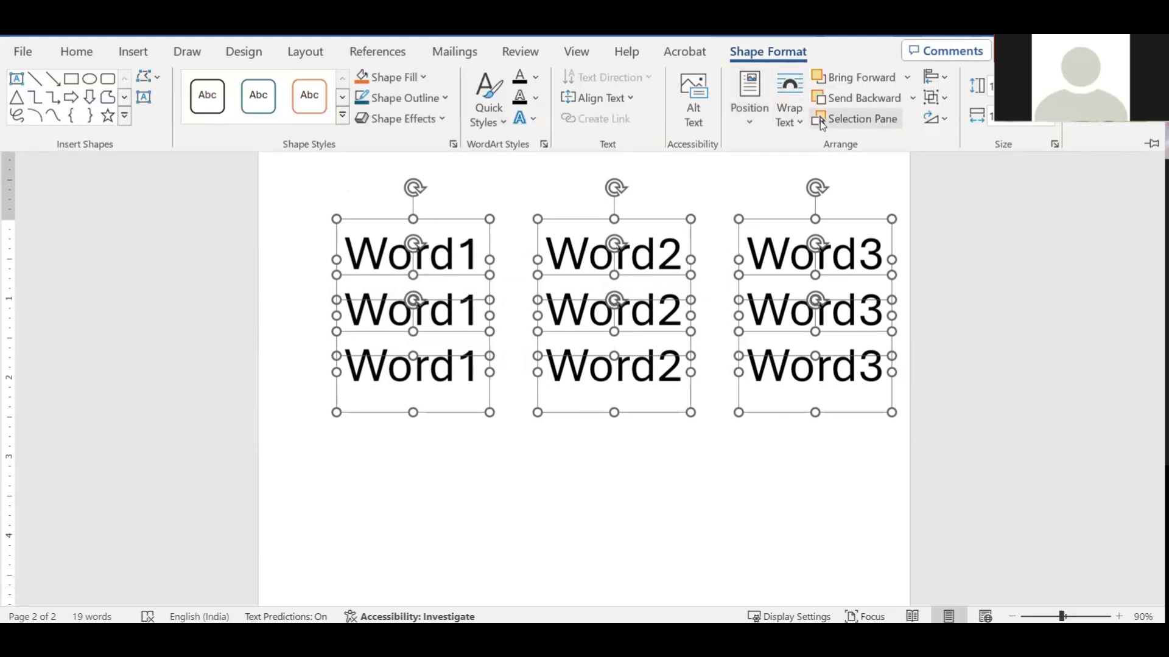
pyautogui.click(941, 99)
pyautogui.click(958, 125)
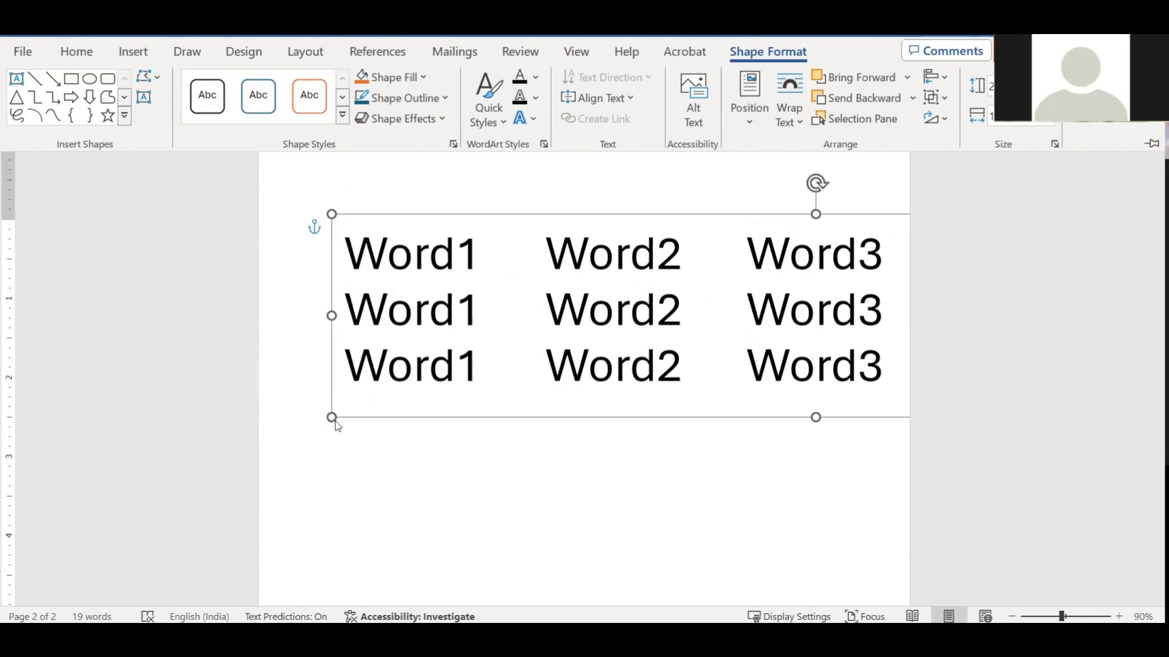
# Collapse the ribbon, shrink the grouped text boxes and delete them from the page.
pyautogui.hotkey('ctrl', 'F1')
pyautogui.moveTo(331, 417); pyautogui.dragTo(540, 296)
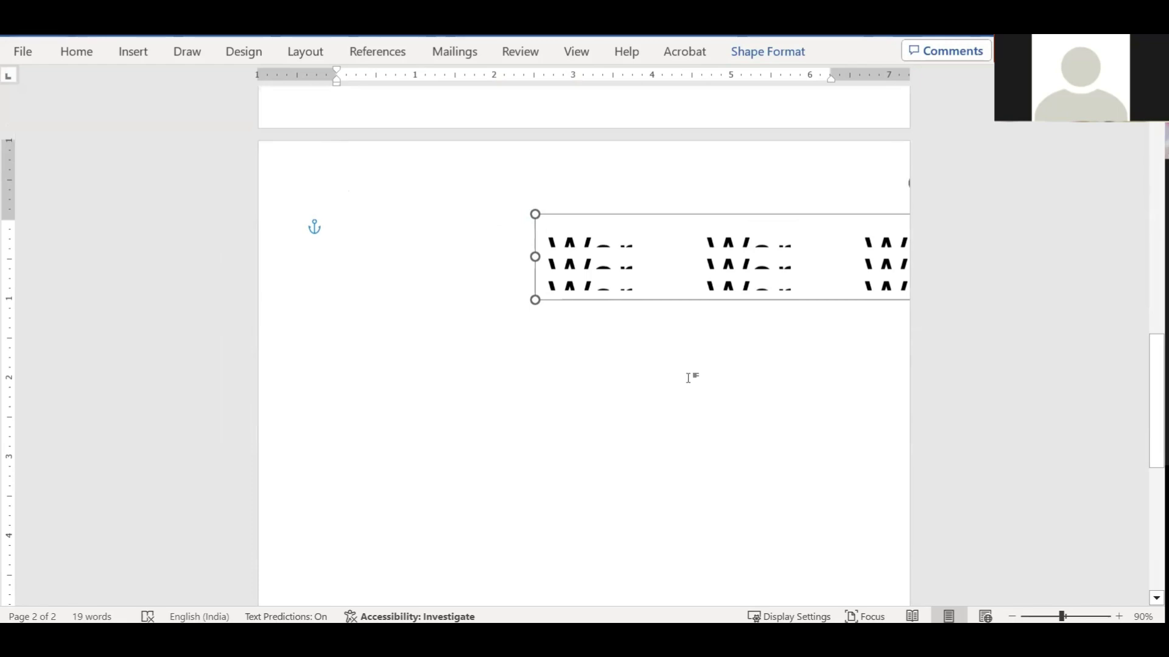
pyautogui.press('Delete')
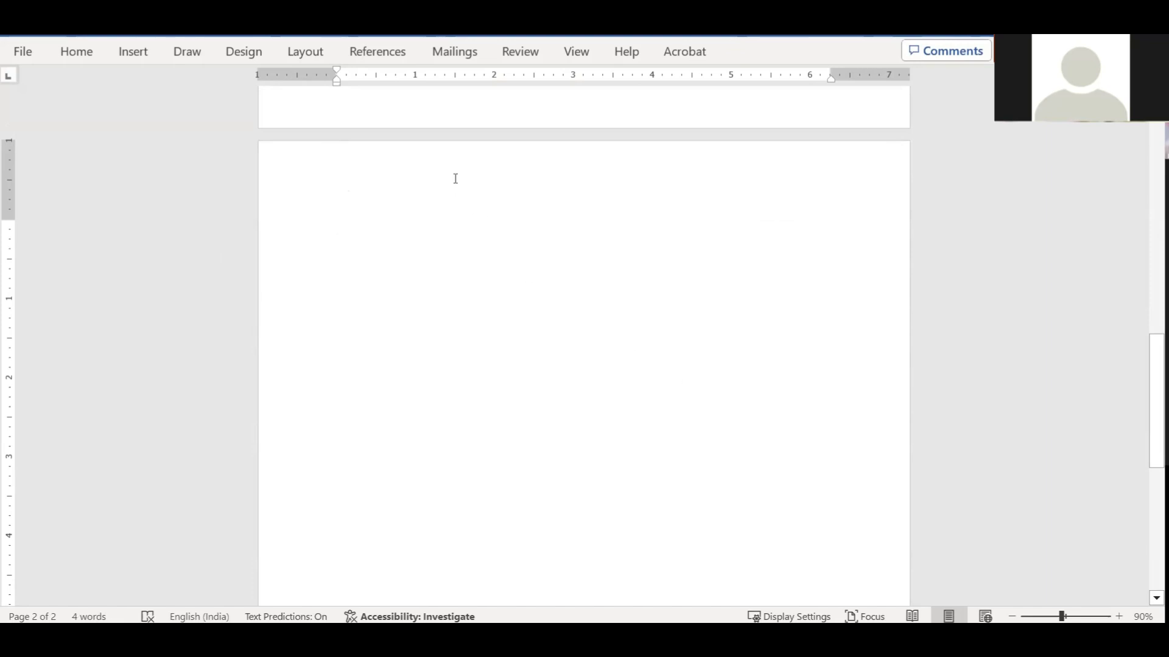
# Paste the cut Word1–Word3 grid onto Word's second page as a picture and select it.
pyautogui.click(87, 55)
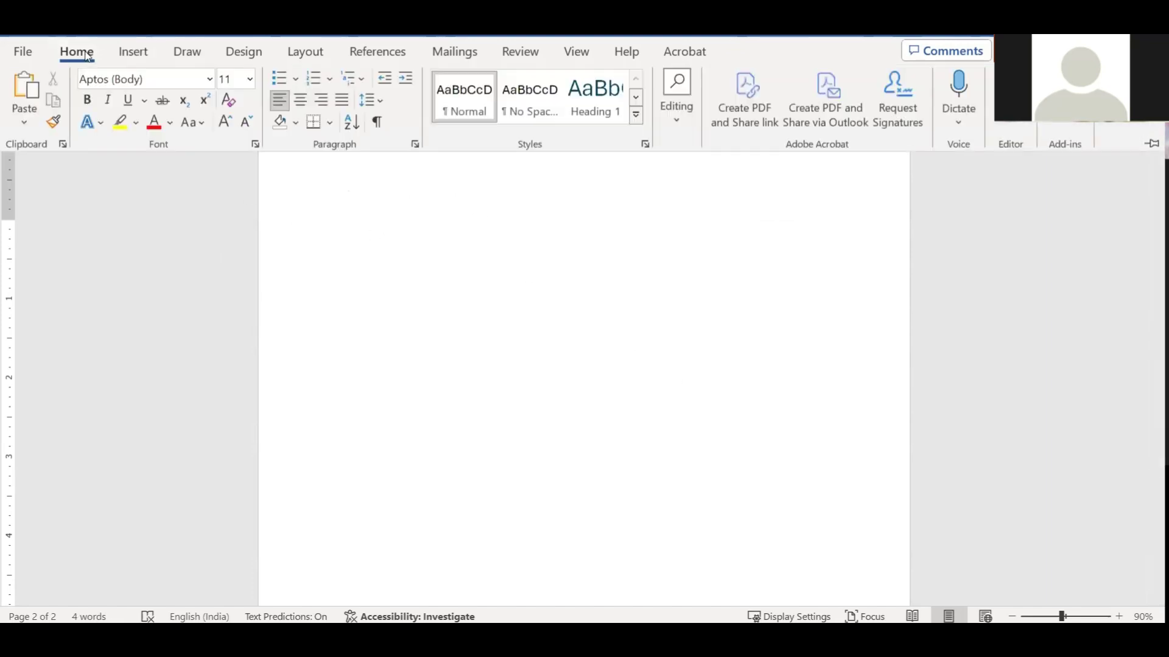
pyautogui.click(24, 125)
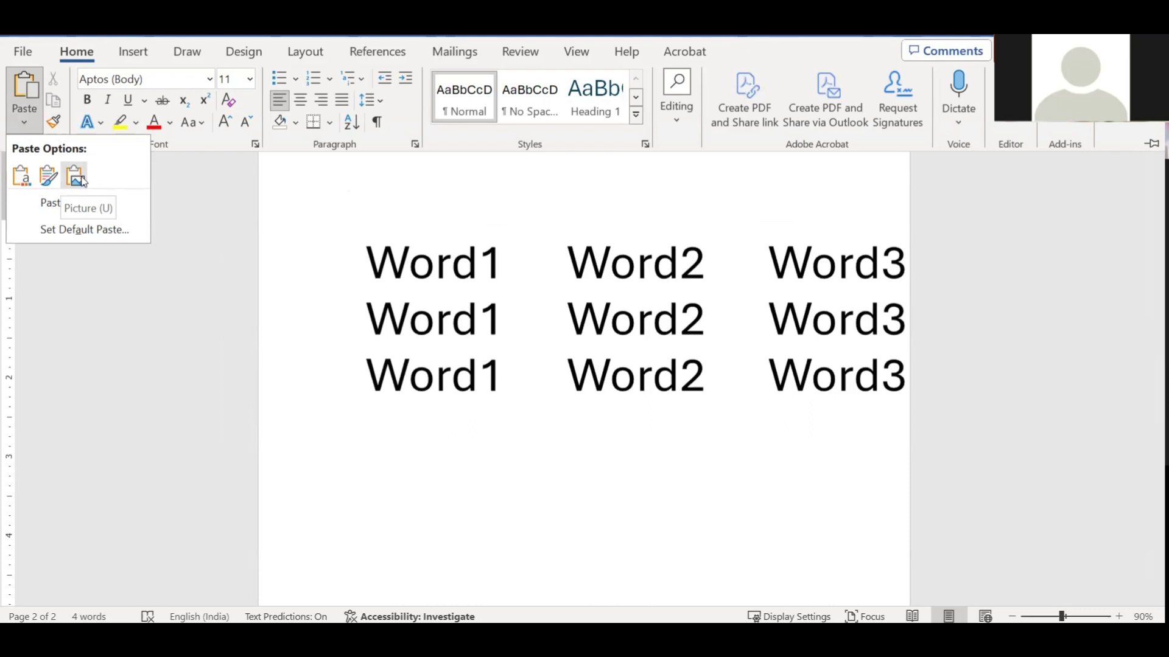
pyautogui.click(75, 176)
pyautogui.hotkey('ctrl', 'F1')
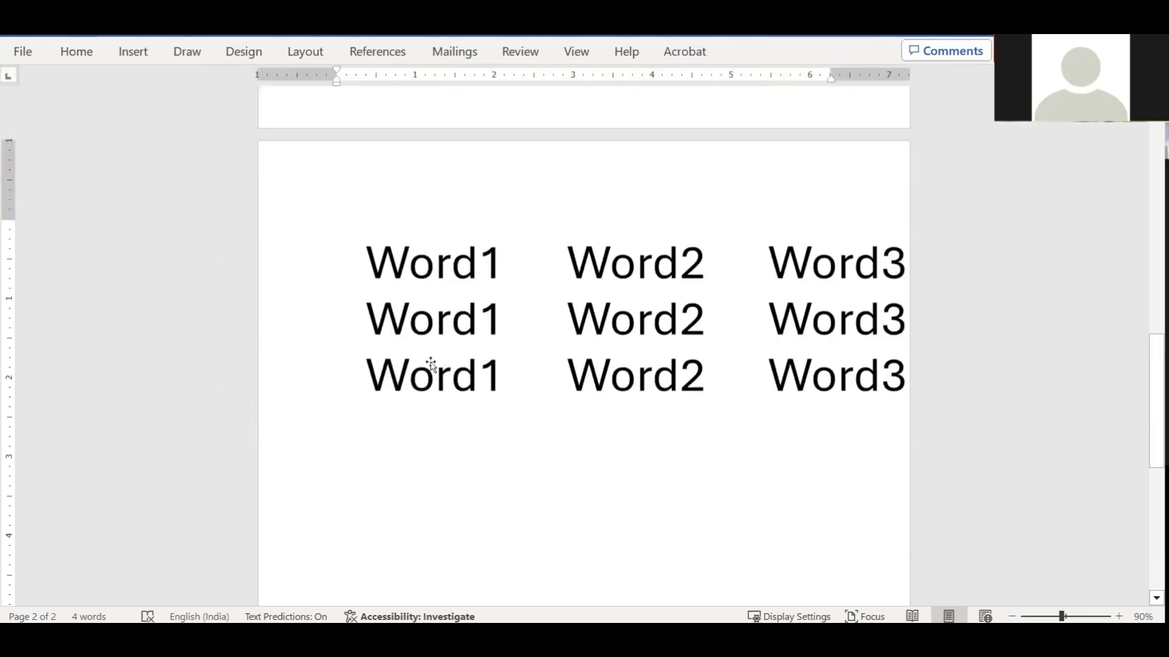
pyautogui.click(430, 364)
# Shrink the pasted word grid picture to fit the page.
pyautogui.moveTo(338, 428)
pyautogui.mouseDown()
pyautogui.moveTo(458, 356)
pyautogui.moveTo(850, 219)
pyautogui.mouseUp()
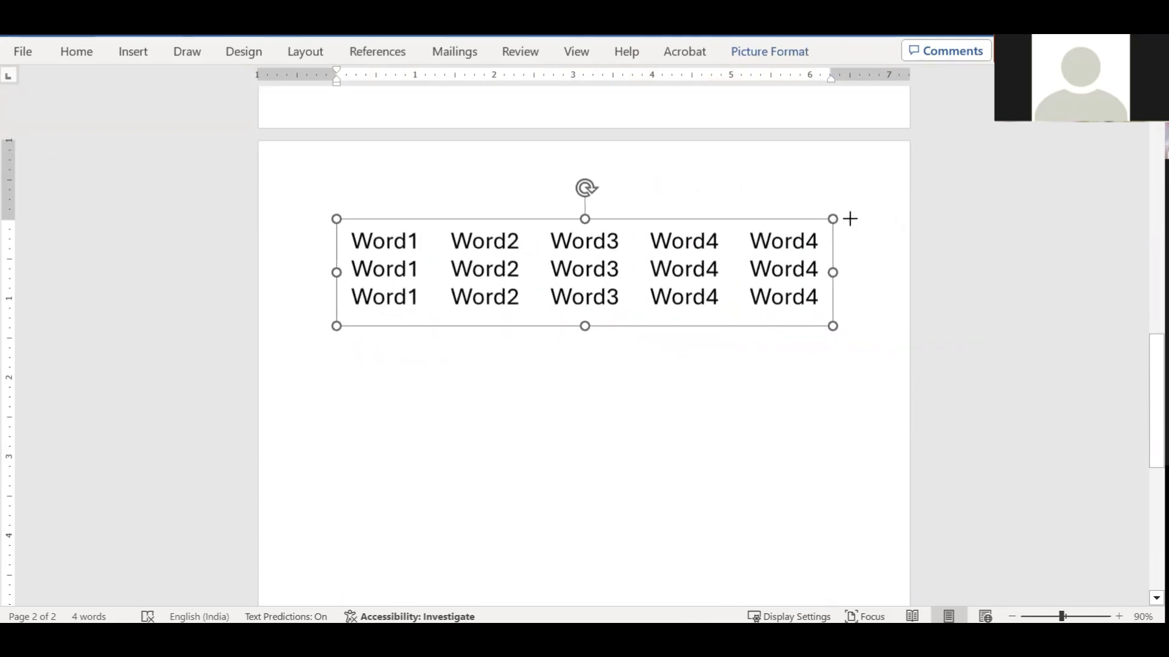
pyautogui.moveTo(832, 325); pyautogui.dragTo(675, 289)
pyautogui.moveTo(613, 253)
pyautogui.mouseDown()
pyautogui.moveTo(627, 275)
pyautogui.moveTo(616, 251)
pyautogui.mouseUp()
# Set the picture's wrapping to In Front of Text and position it mid-page.
pyautogui.click(697, 232)
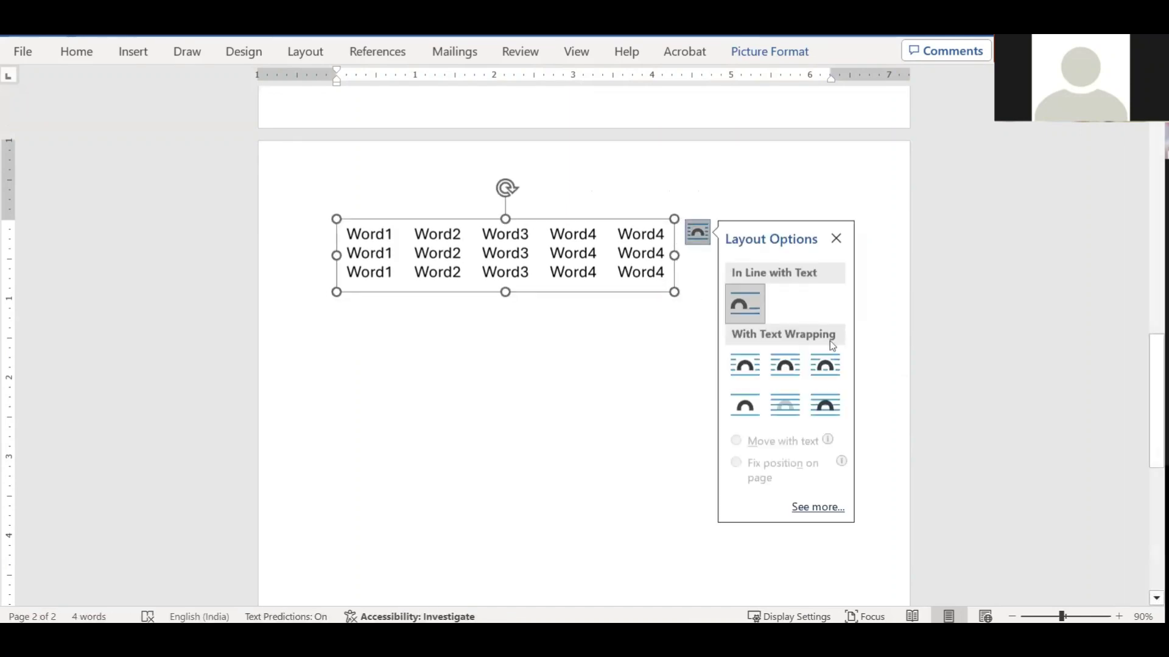
pyautogui.click(825, 405)
pyautogui.moveTo(568, 310); pyautogui.dragTo(684, 356)
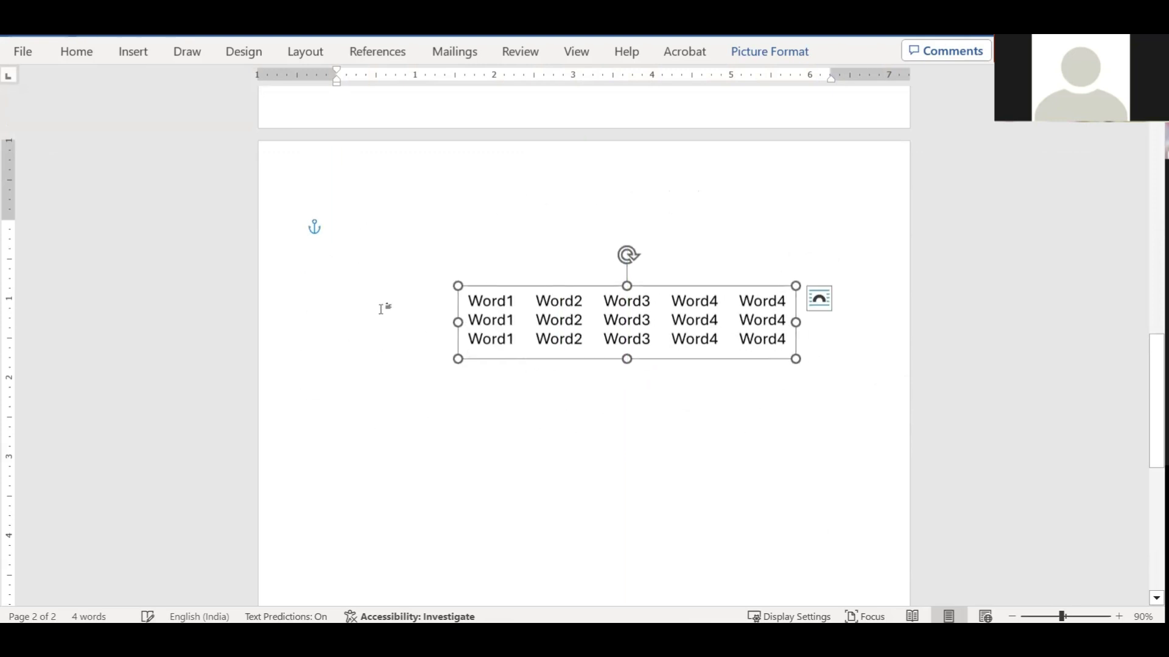
pyautogui.moveTo(599, 300)
pyautogui.mouseDown()
pyautogui.moveTo(402, 246)
pyautogui.moveTo(412, 319)
pyautogui.moveTo(393, 311)
pyautogui.mouseUp()
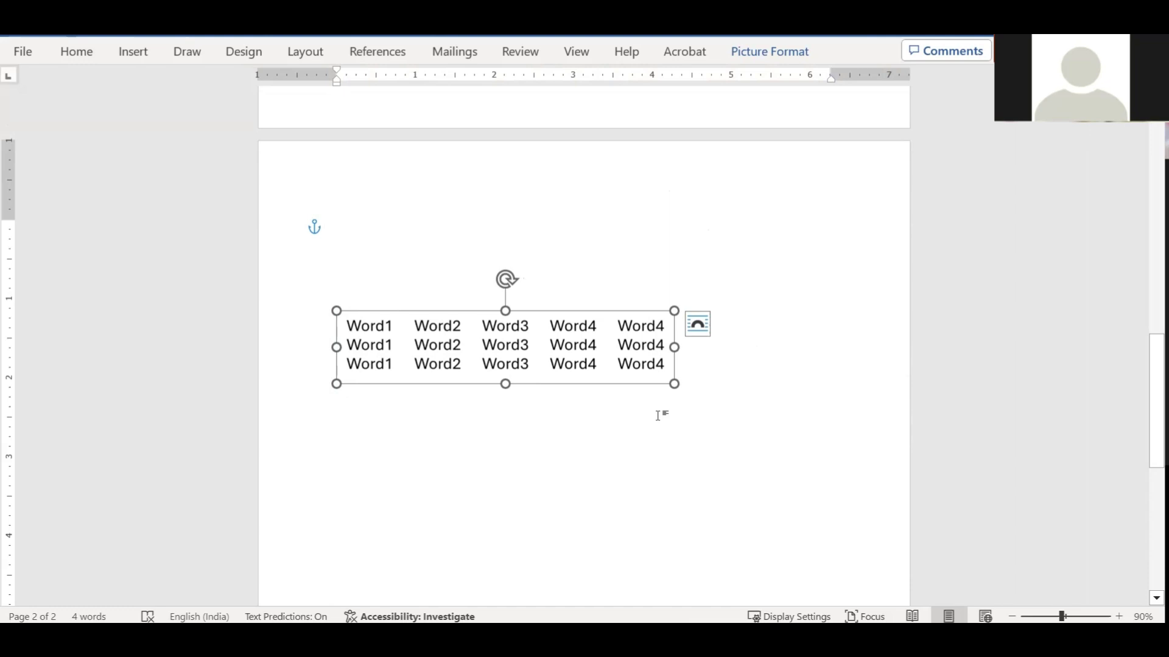
pyautogui.click(658, 416)
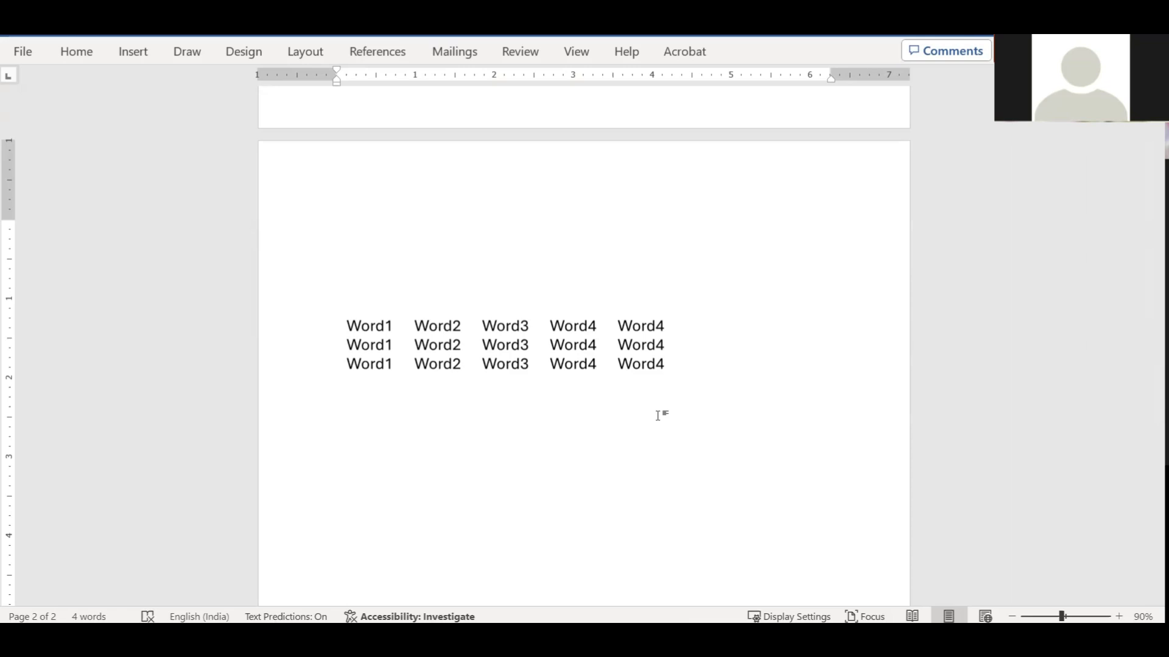
# Enlarge the word grid picture proportionally from its bottom-right corner, then deselect it.
pyautogui.click(585, 370)
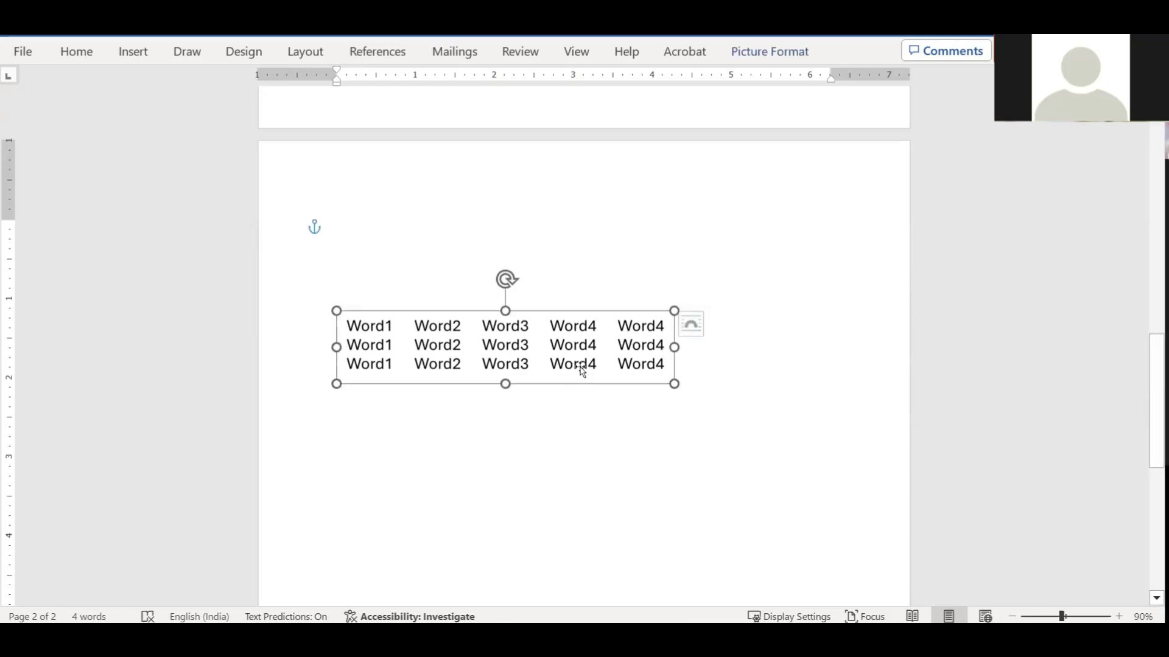
pyautogui.click(586, 434)
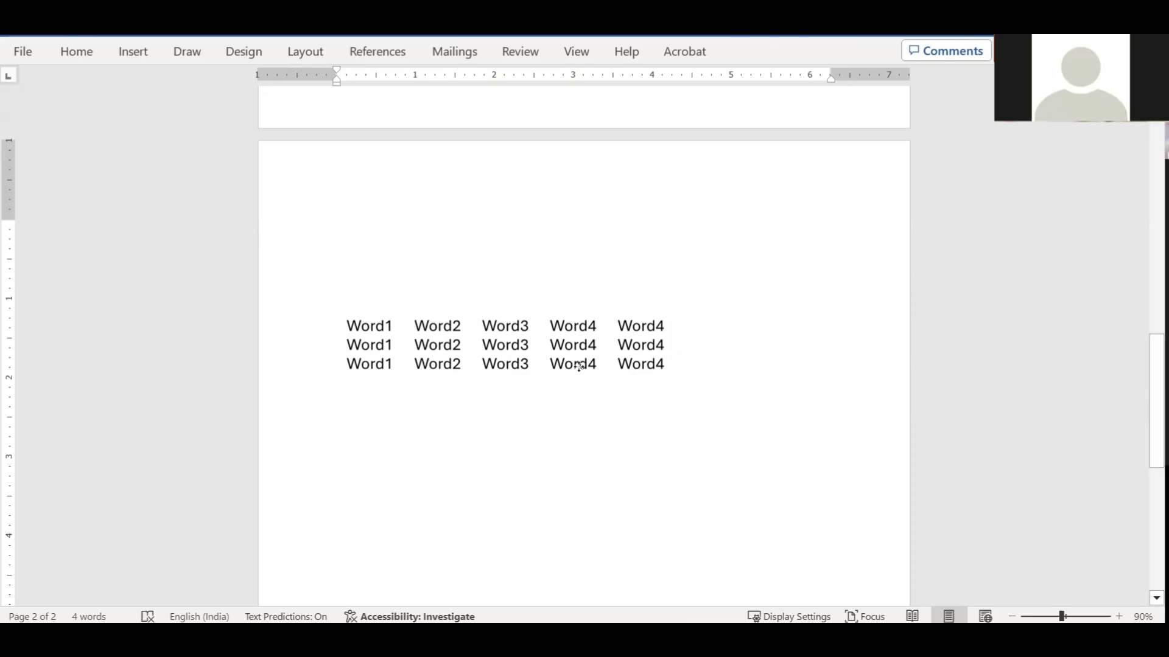
pyautogui.click(581, 369)
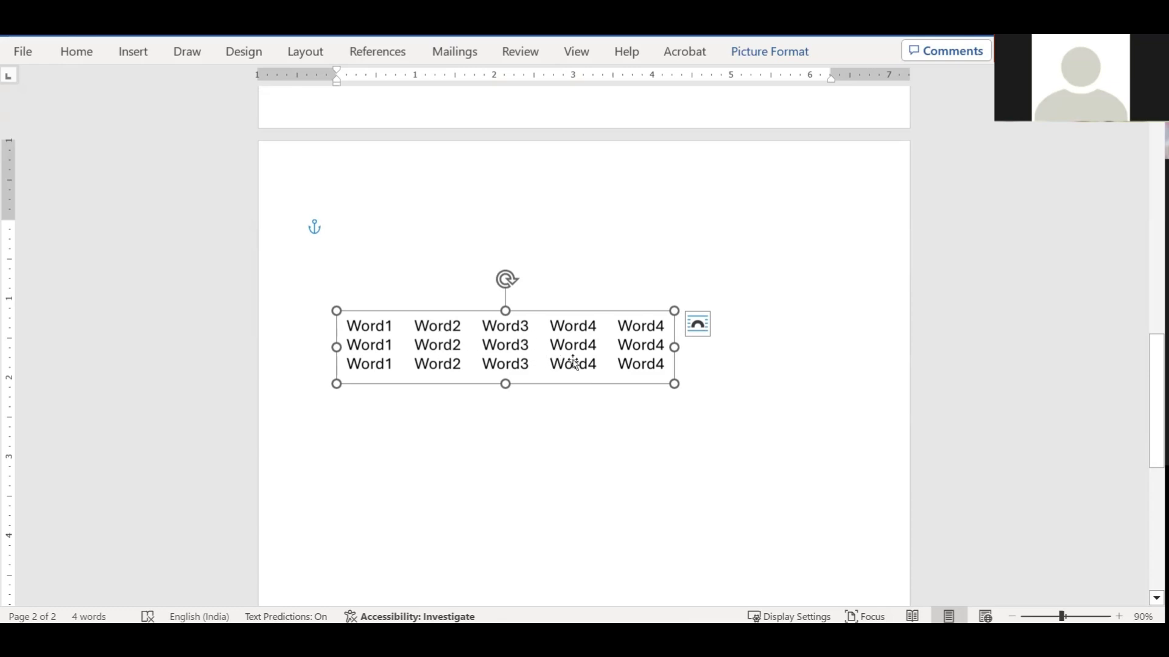
pyautogui.moveTo(666, 382)
pyautogui.mouseDown()
pyautogui.moveTo(723, 420)
pyautogui.moveTo(699, 409)
pyautogui.mouseUp()
pyautogui.click(815, 430)
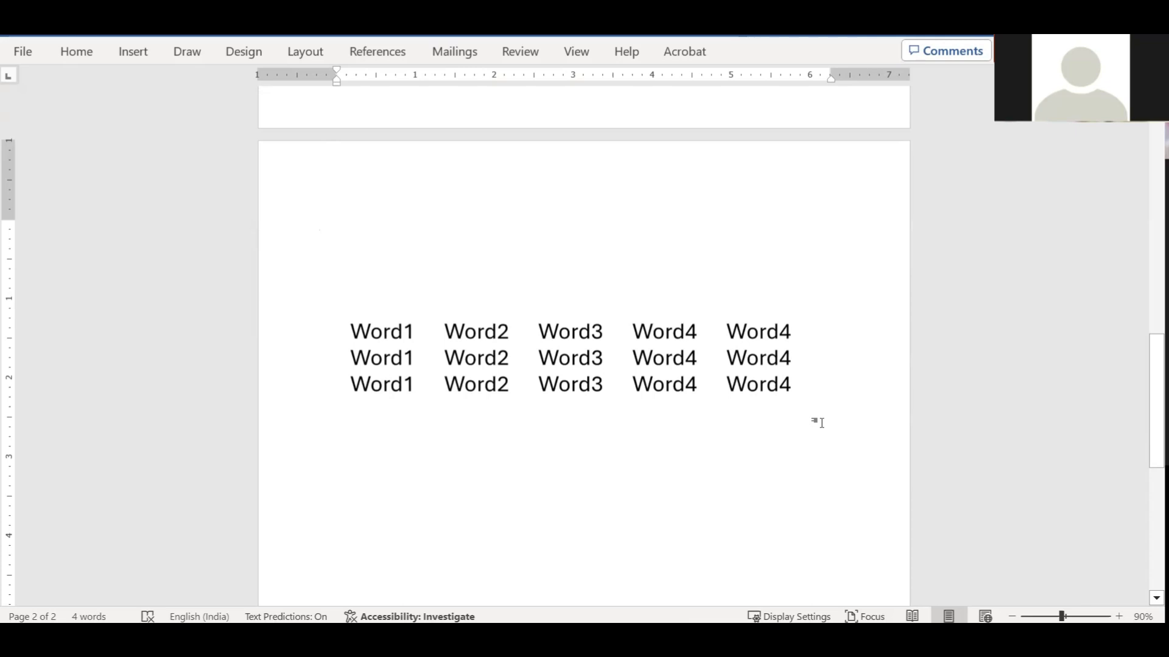
# Scroll down the document and dismiss the taskbar calendar.
pyautogui.scroll(-1, 817, 419)
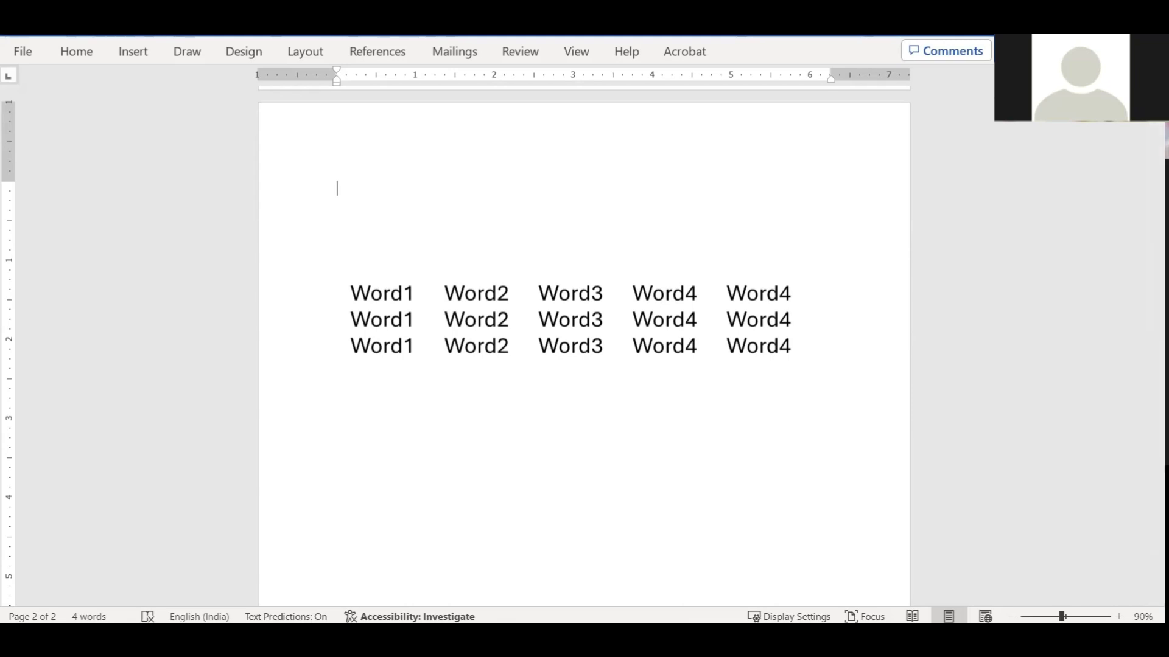
pyautogui.click(1098, 578)
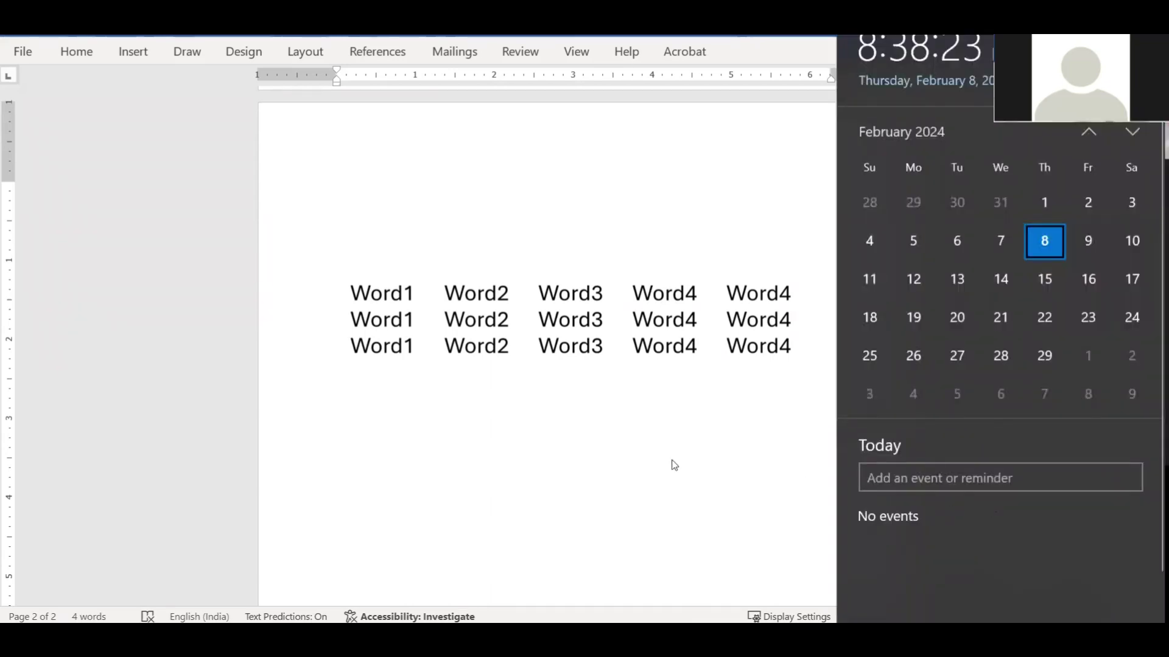
pyautogui.click(673, 464)
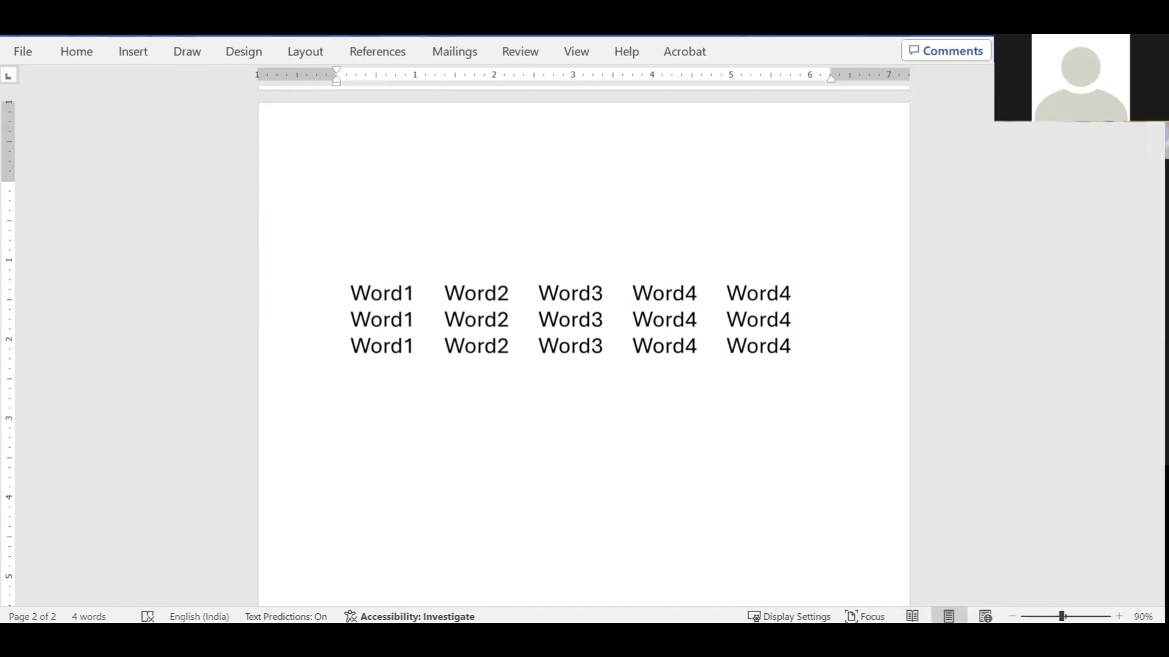